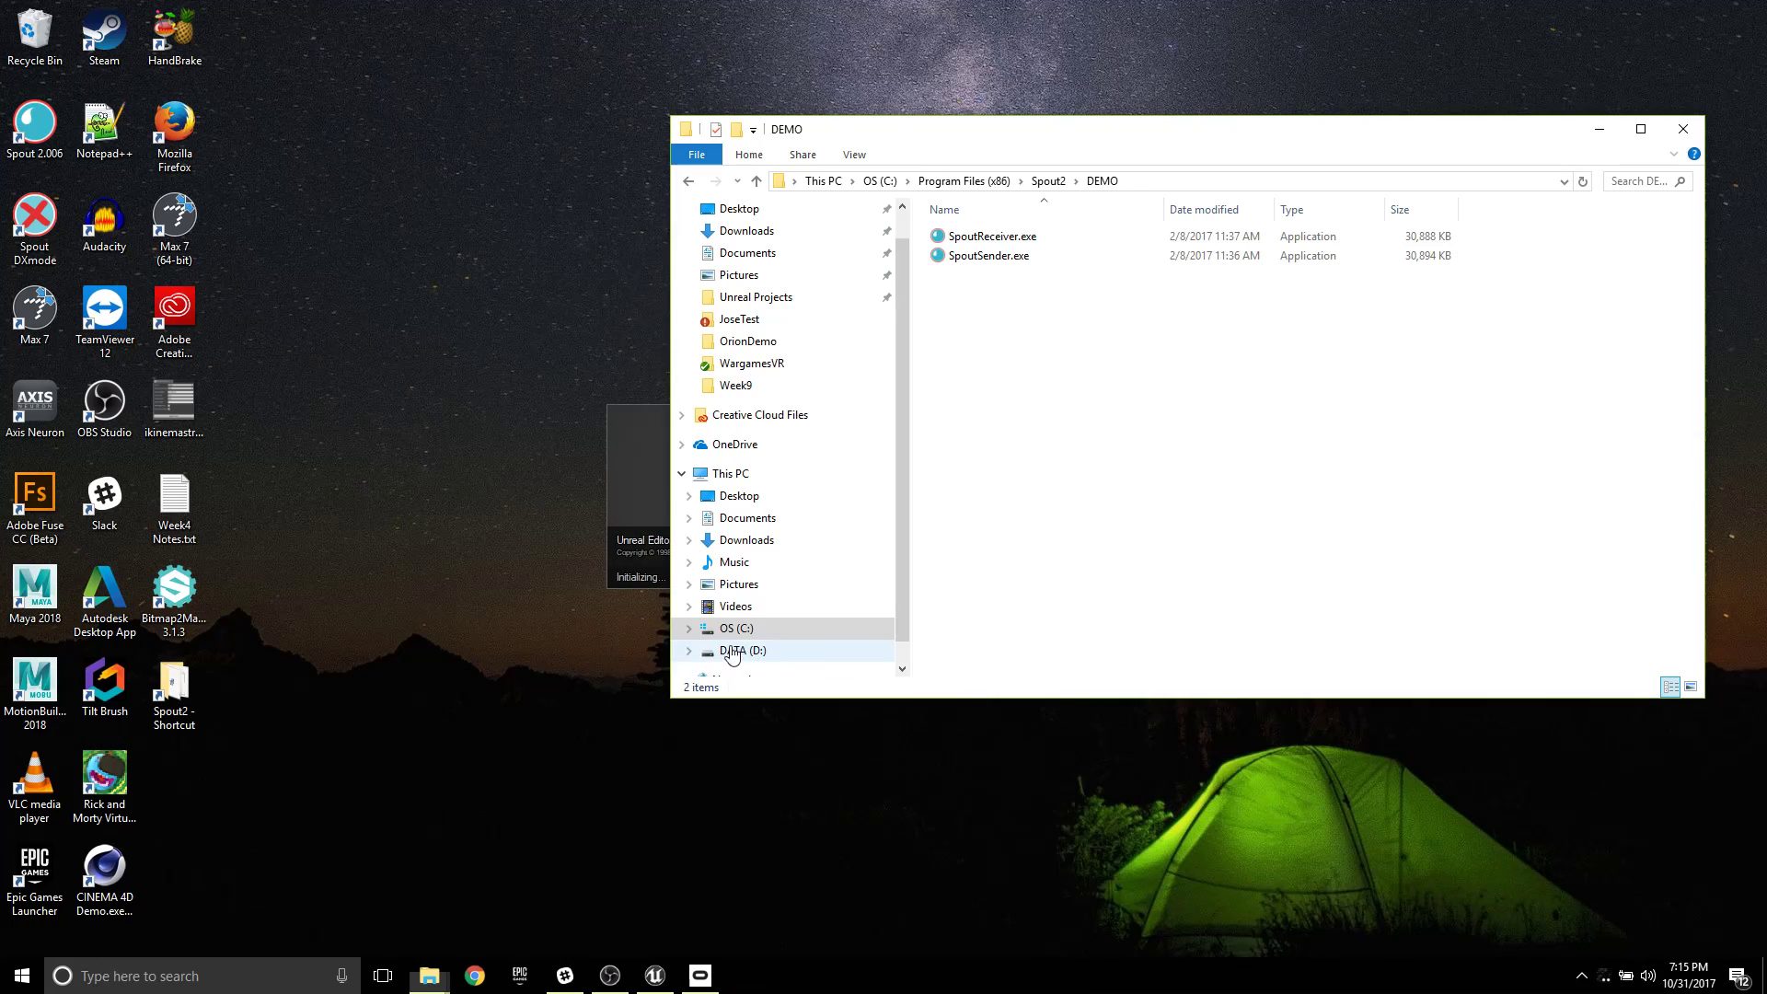
Launch SpoutReceiver.exe from the Spout2 DEMO folder and place its window over the upper part of the desktop.
{"action": "left_click_drag", "start_coordinate": [1429, 145], "coordinate": [1530, 236]}
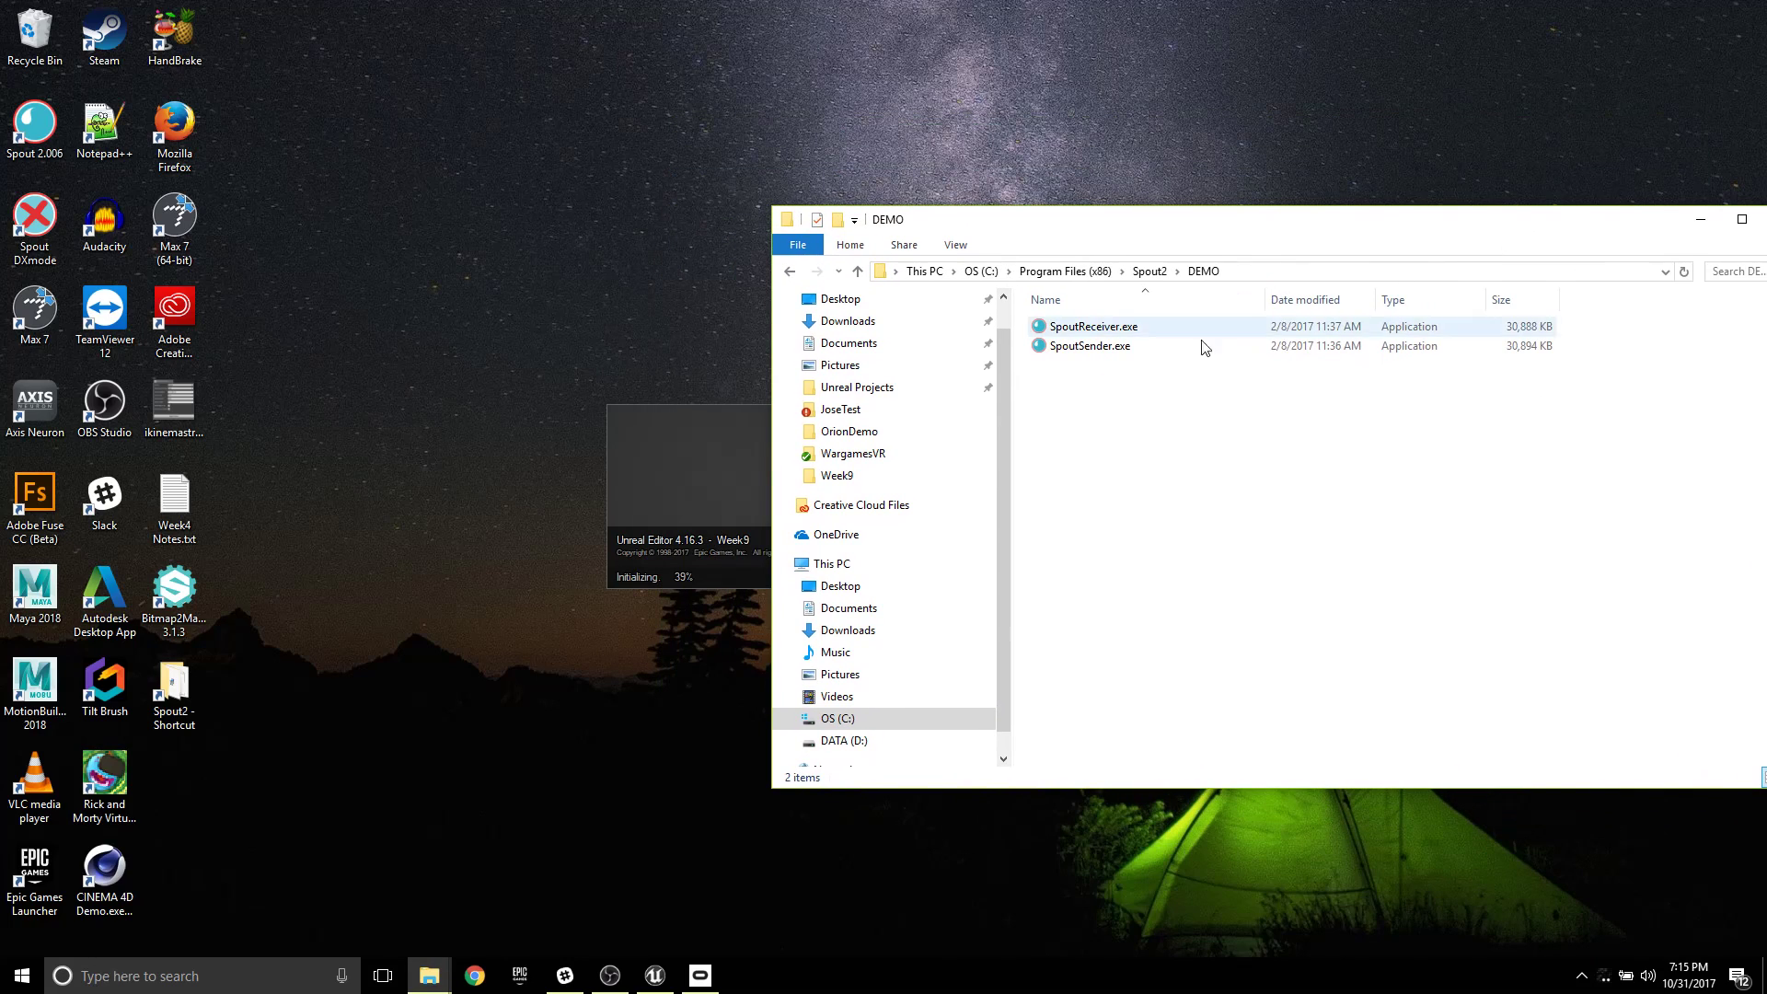
{"action": "left_click", "coordinate": [1095, 329]}
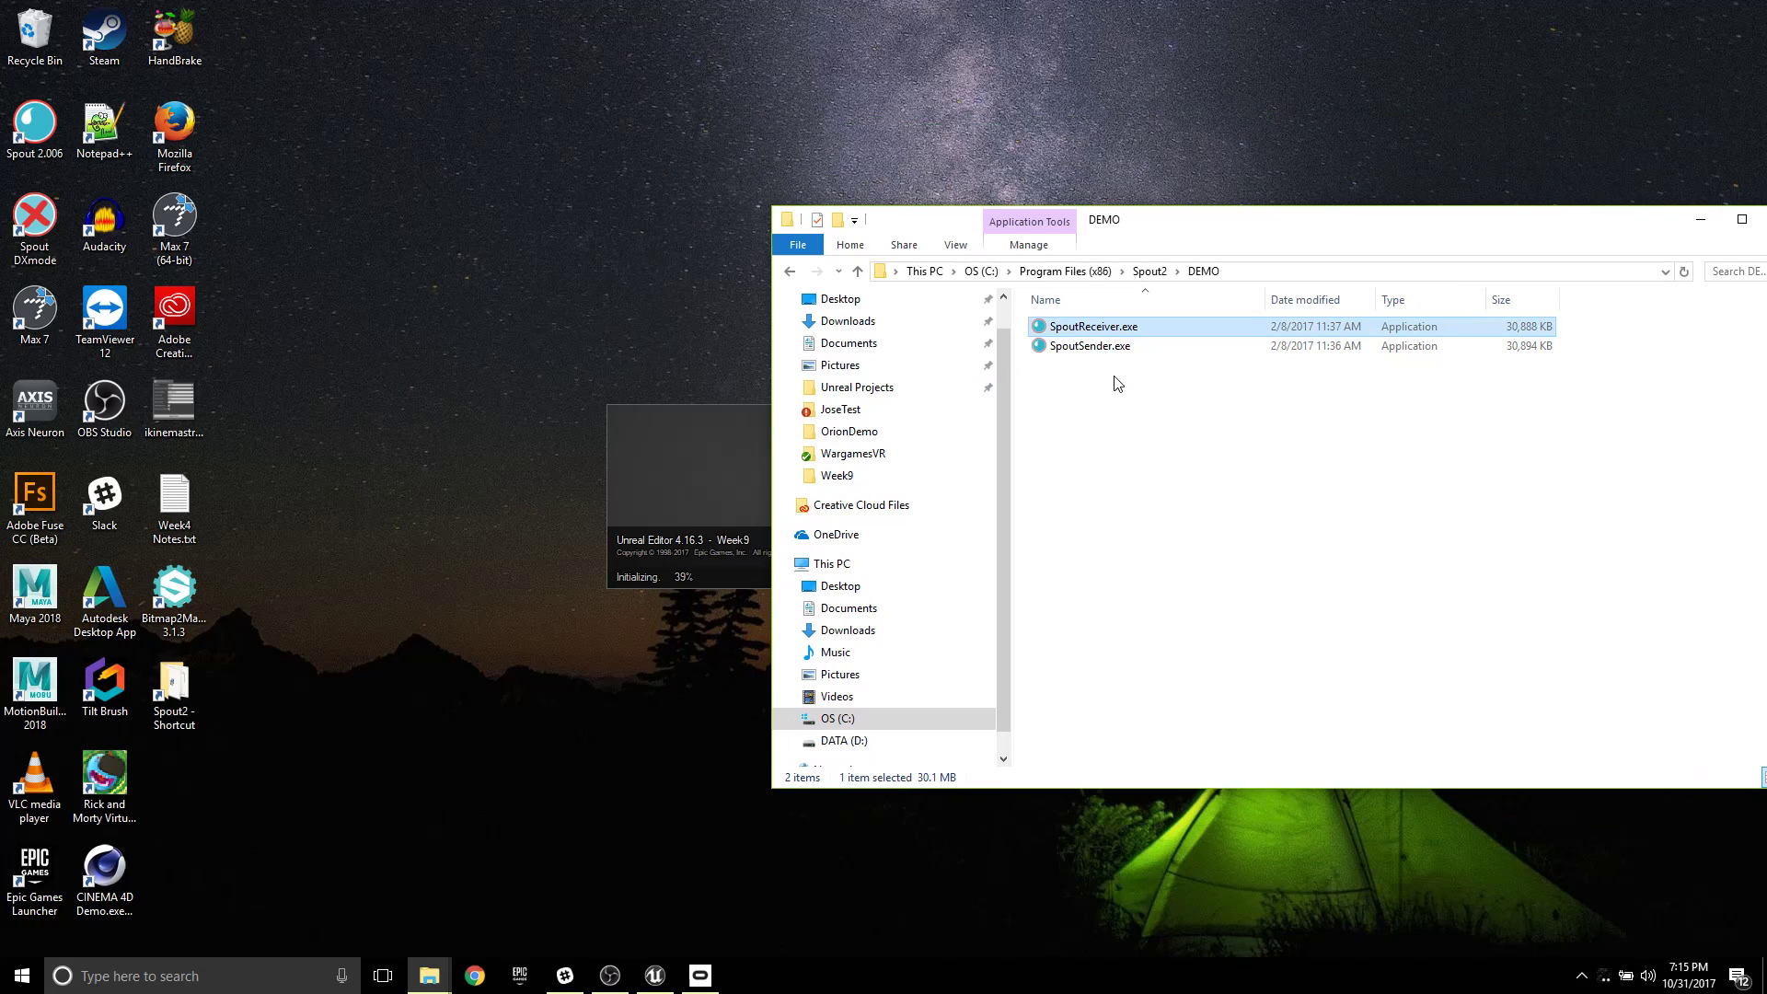
{"action": "left_click_drag", "start_coordinate": [929, 322], "coordinate": [1510, 111]}
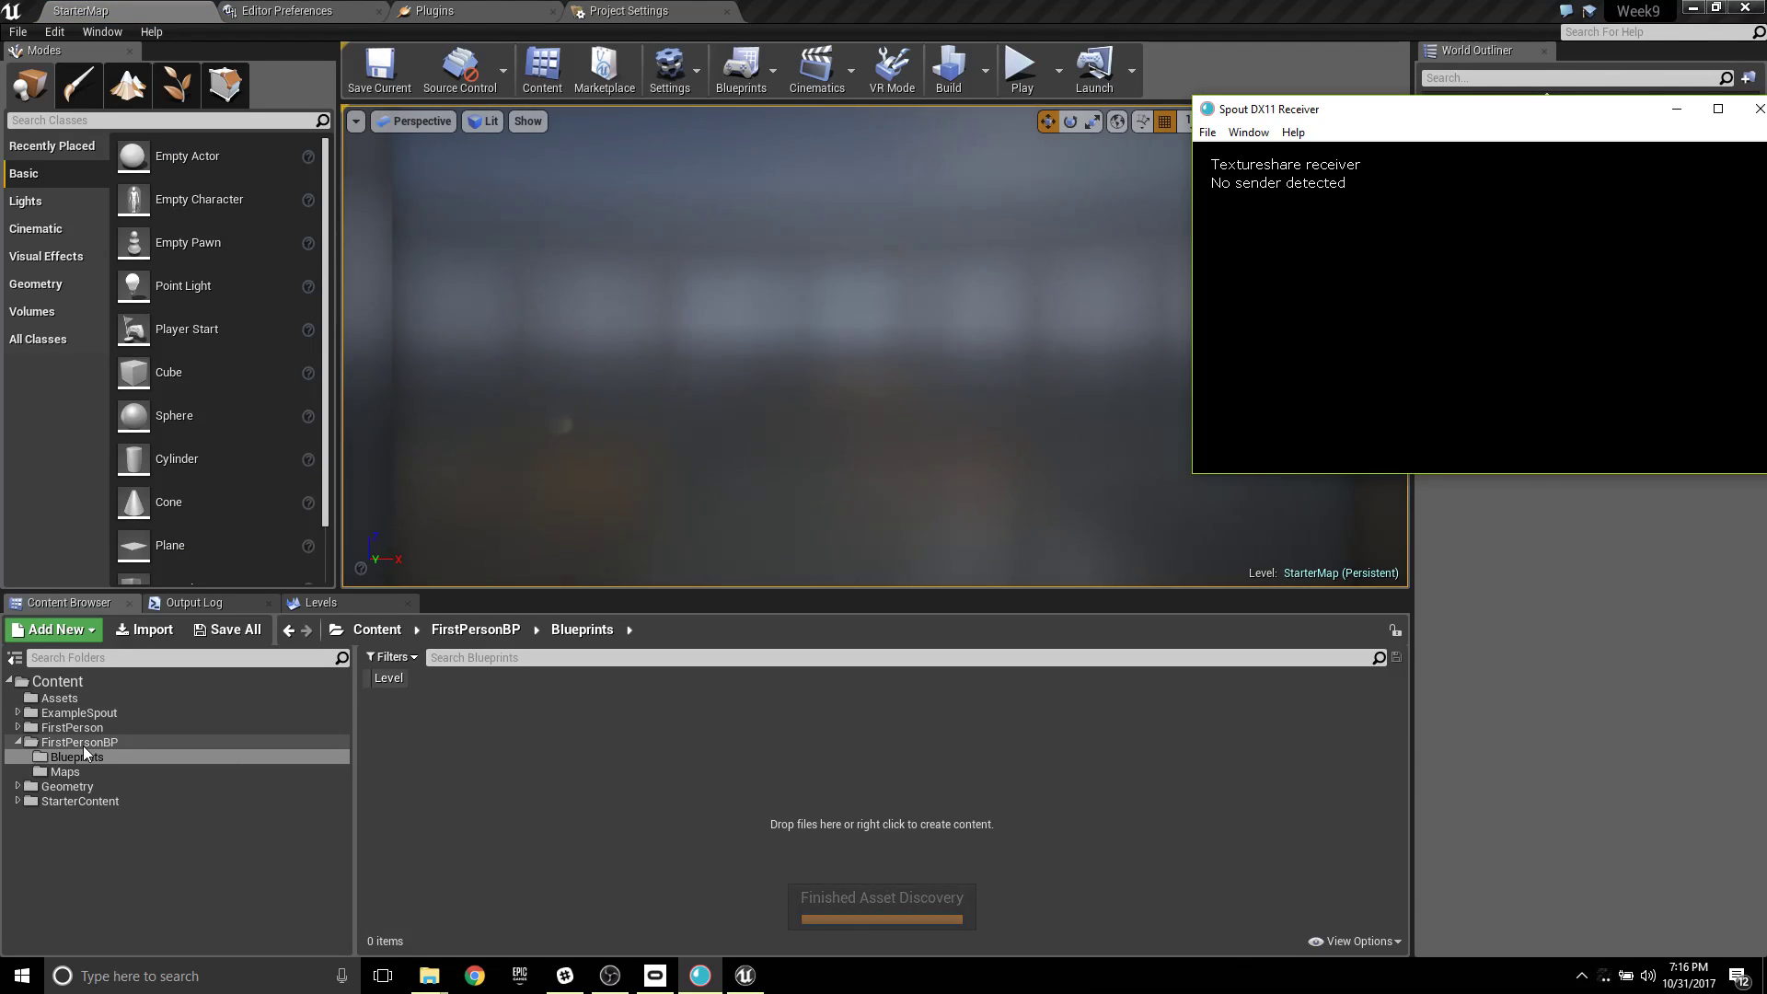
Open the SimpleSpout level from the ExampleSpout folder and play it in the viewport, releasing the mouse cursor.
{"action": "left_click", "coordinate": [88, 714]}
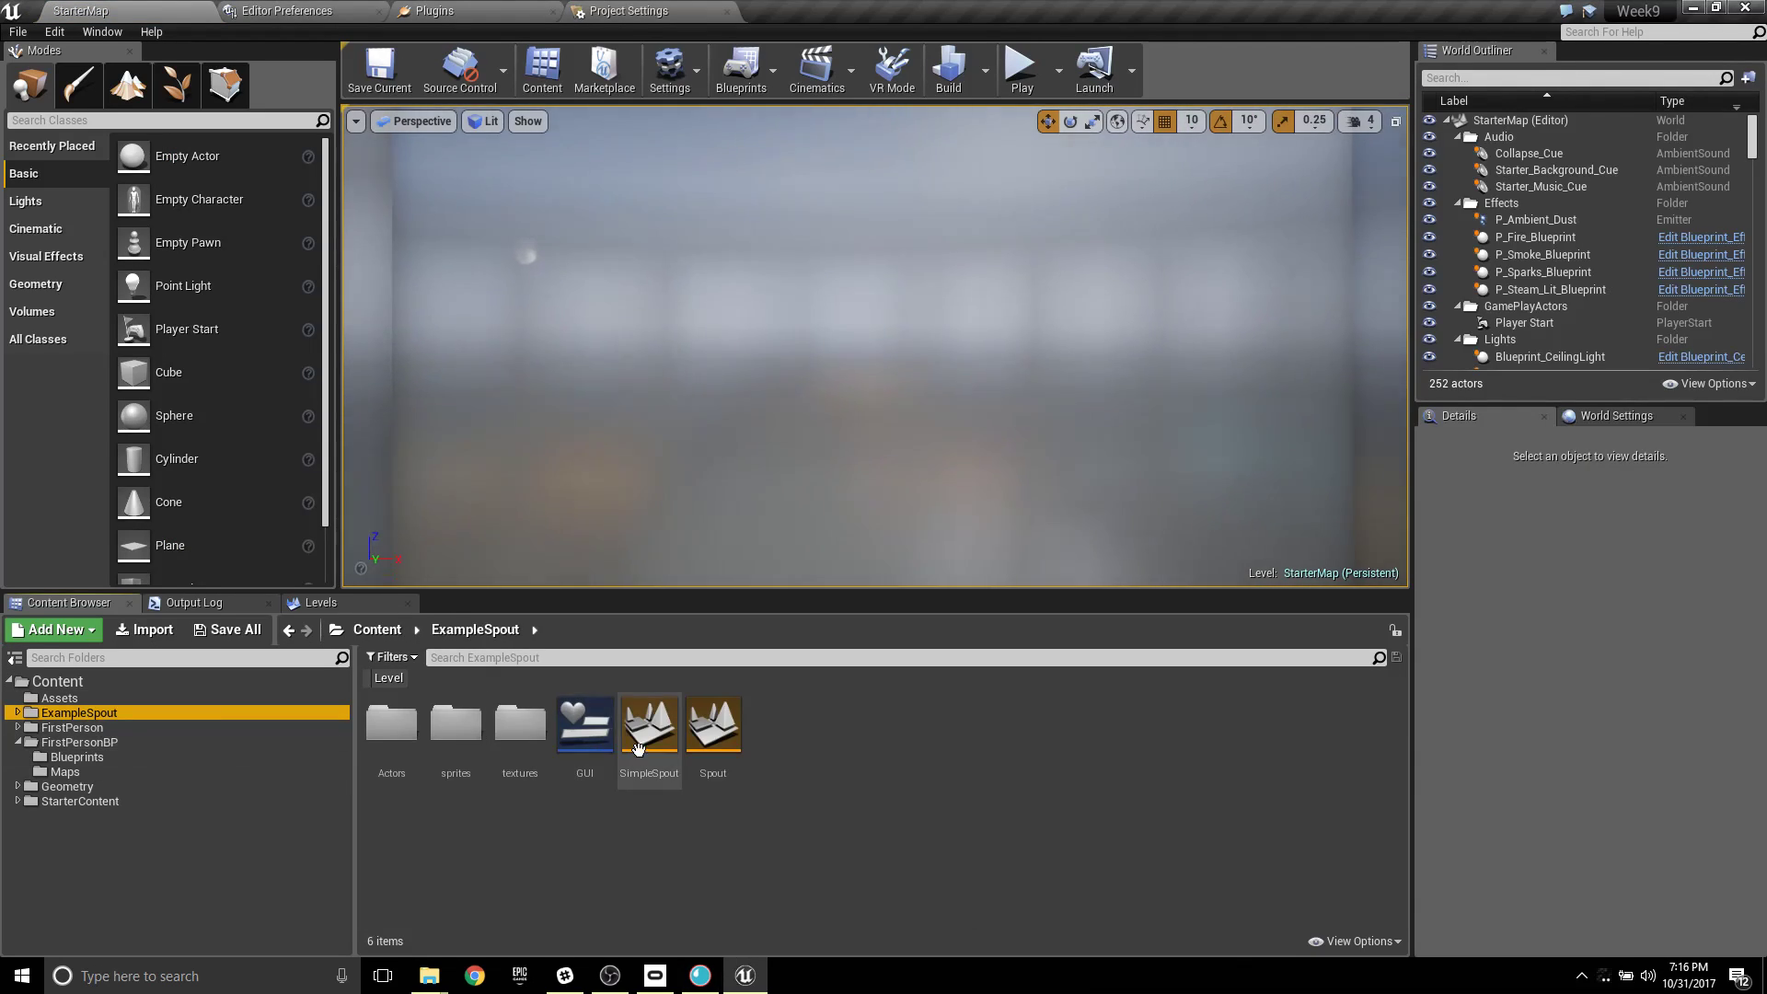
{"action": "double_click", "coordinate": [650, 727]}
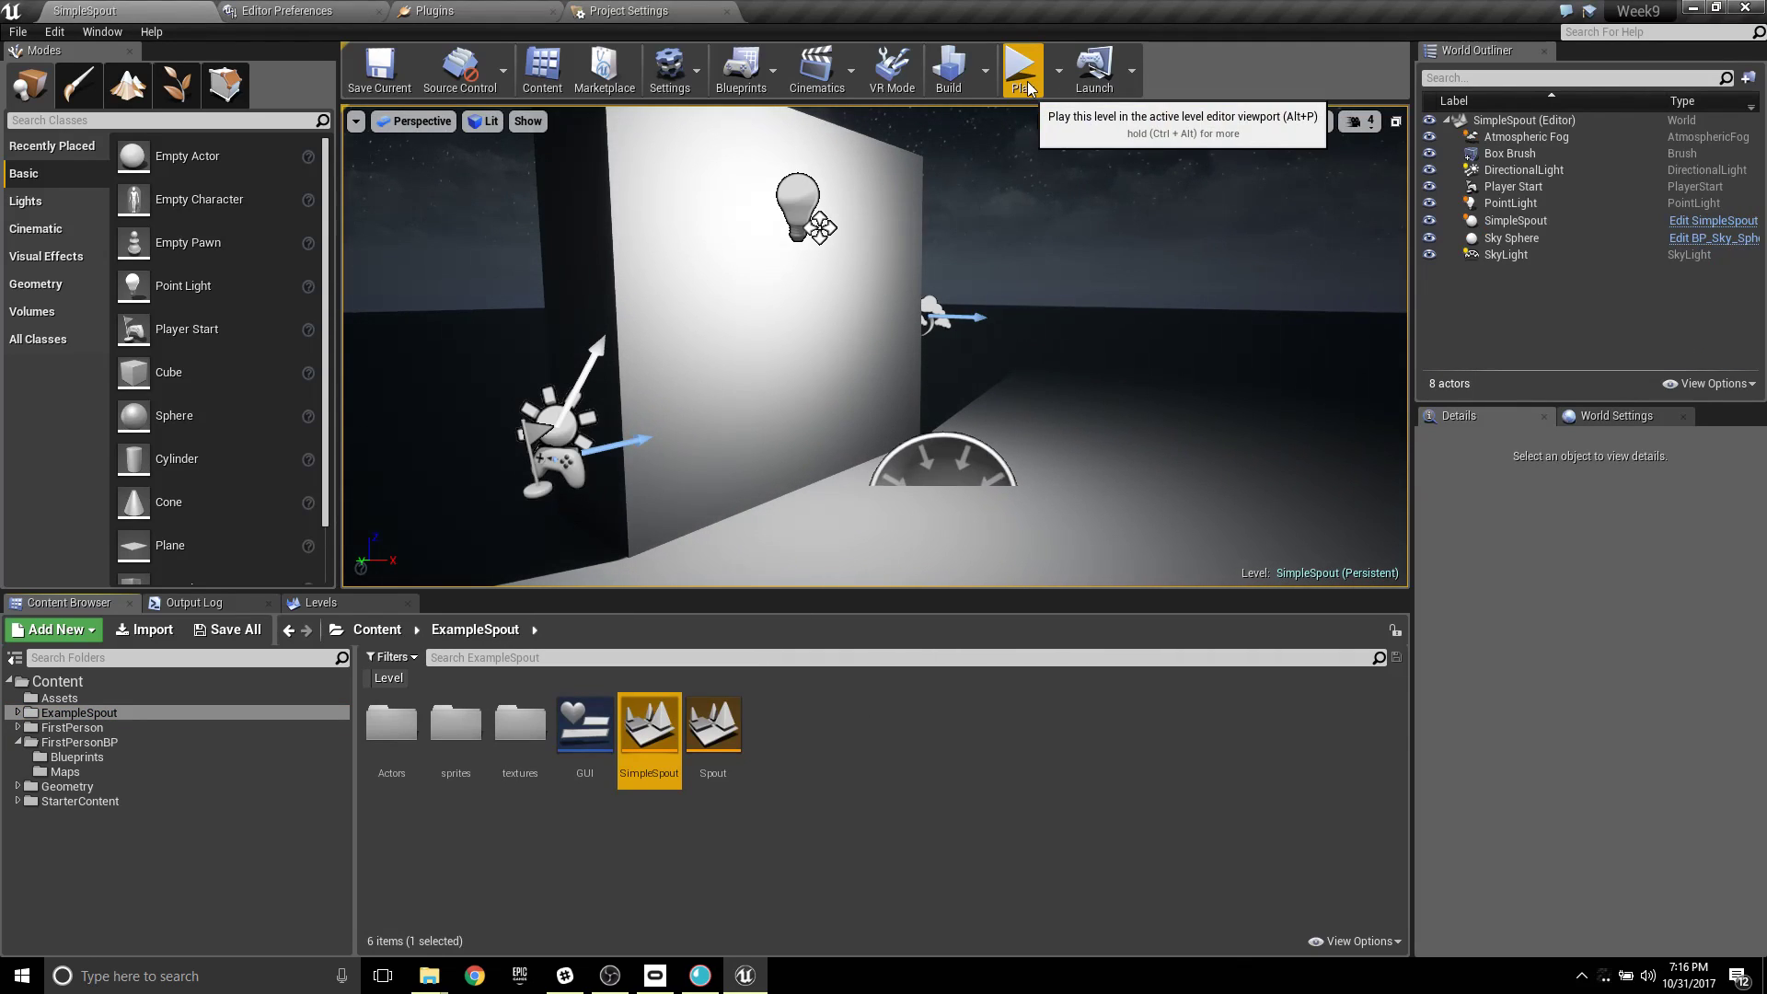
{"action": "left_click", "coordinate": [1550, 223]}
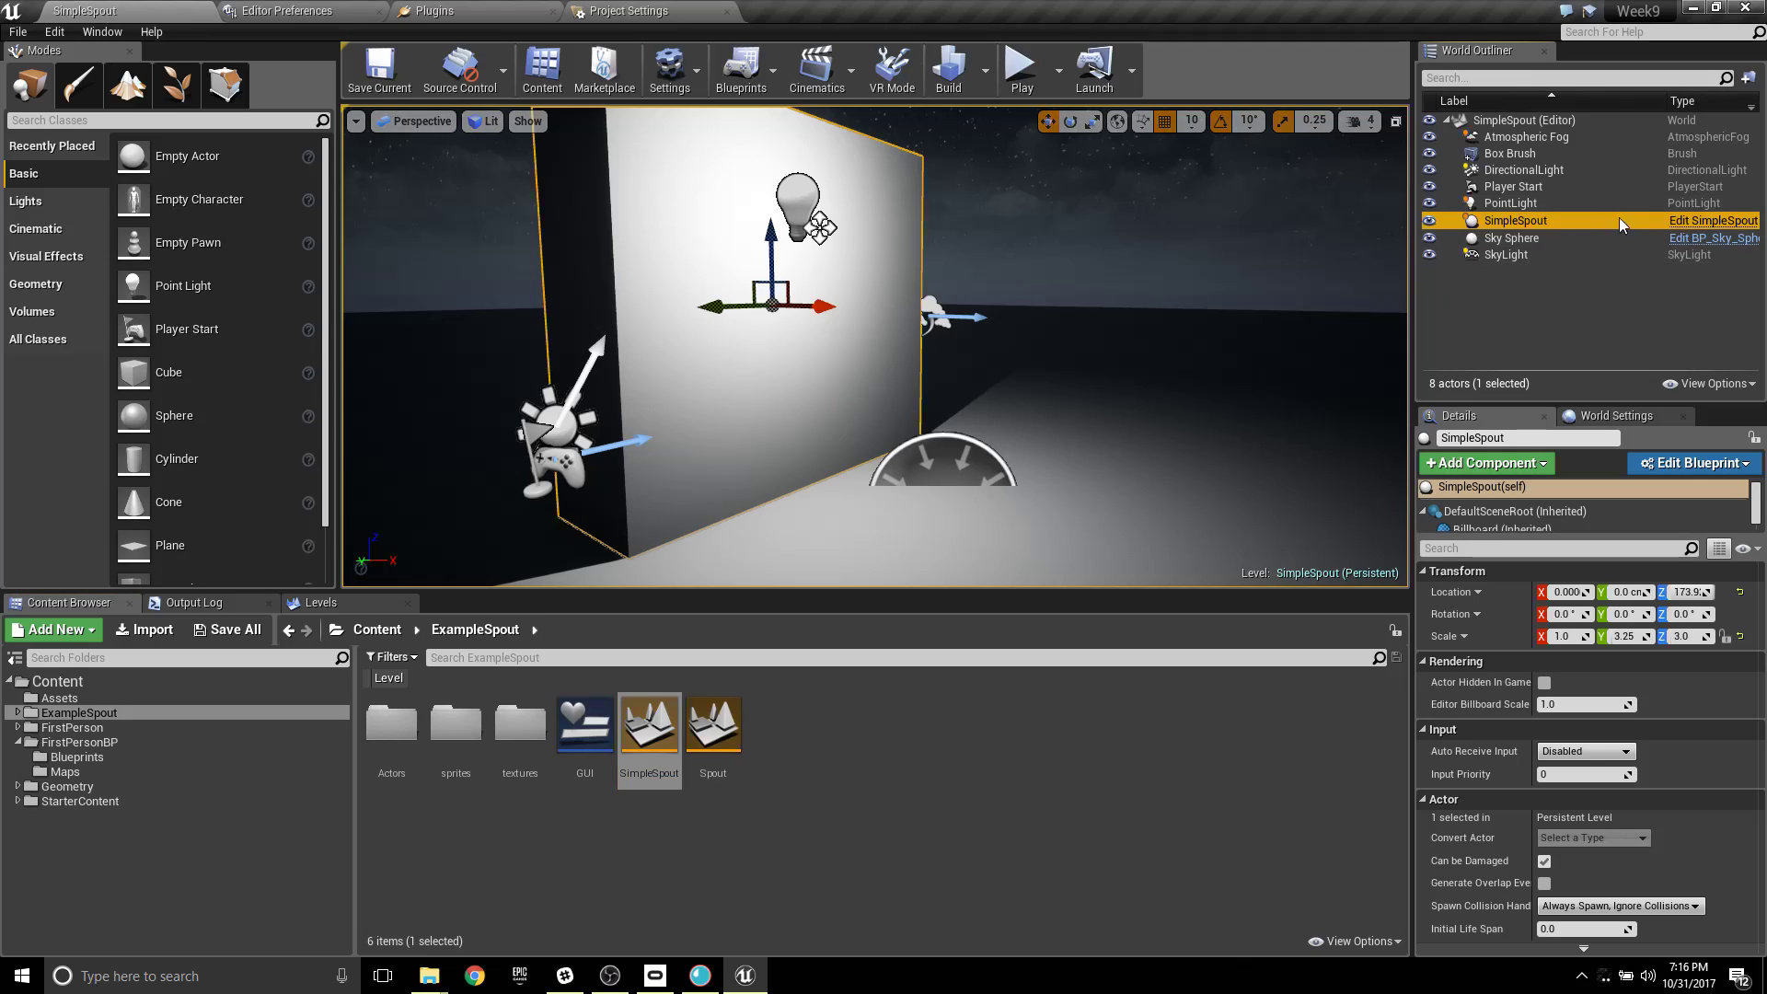
{"action": "left_click", "coordinate": [1020, 72]}
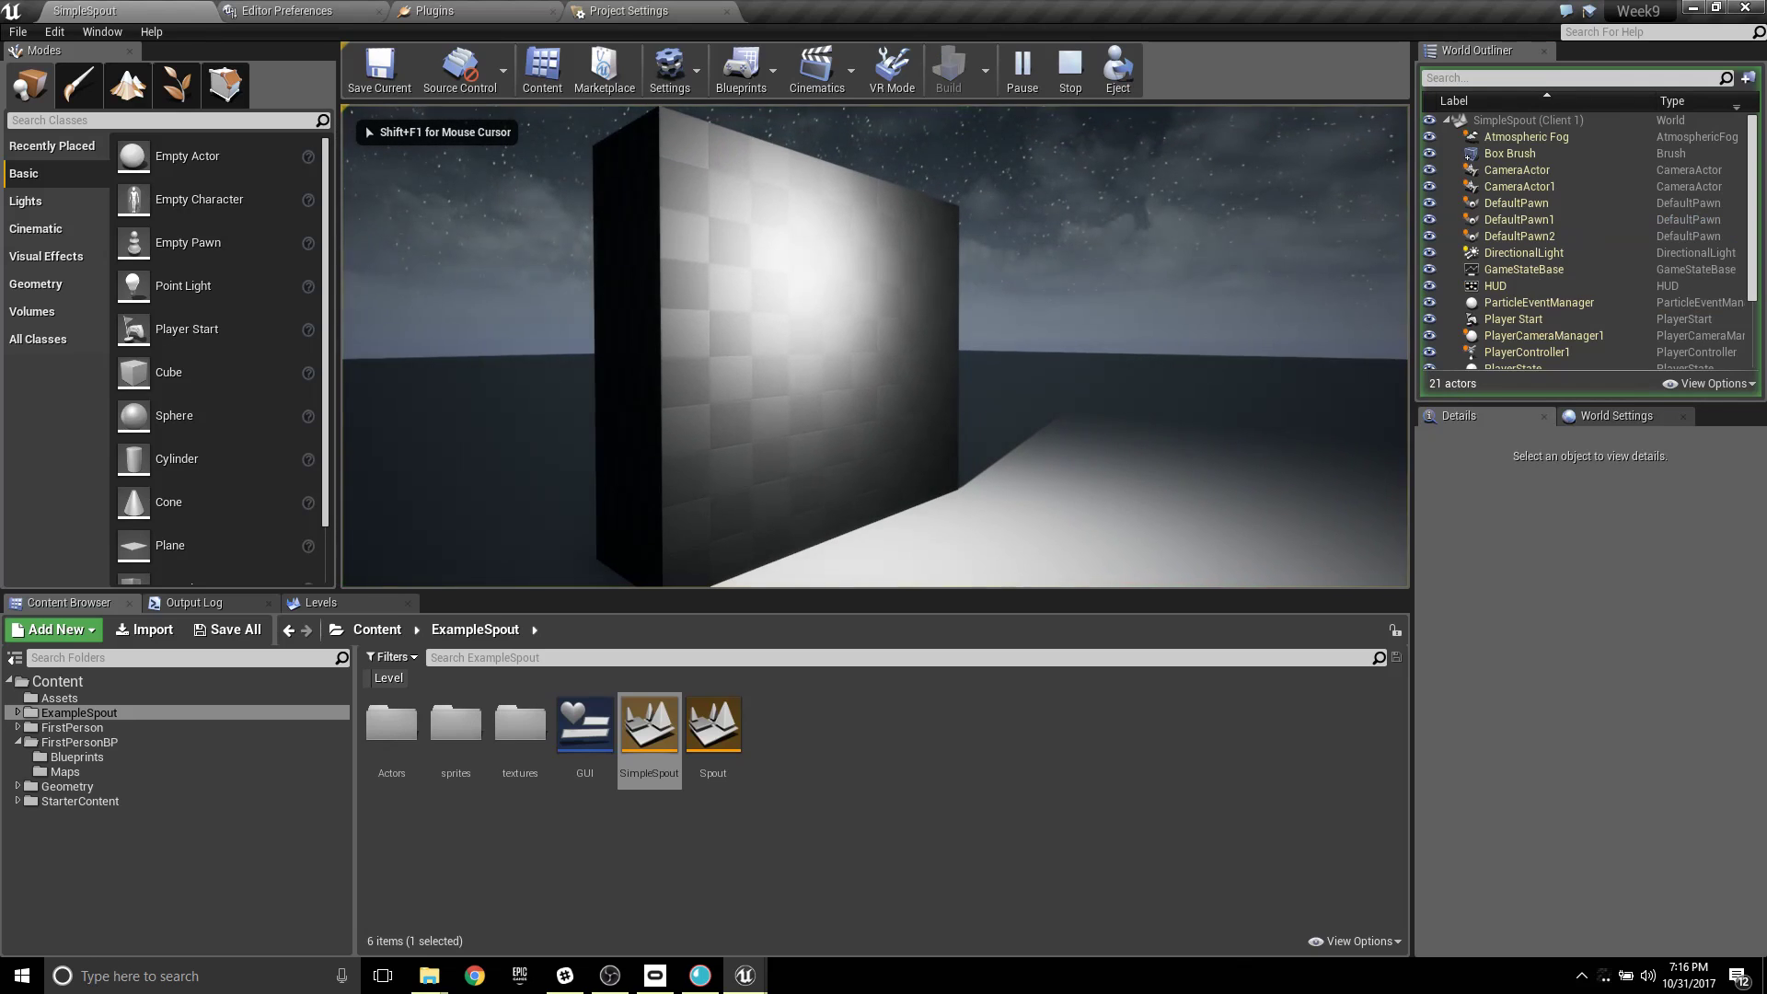
{"action": "key", "text": "shift+F1"}
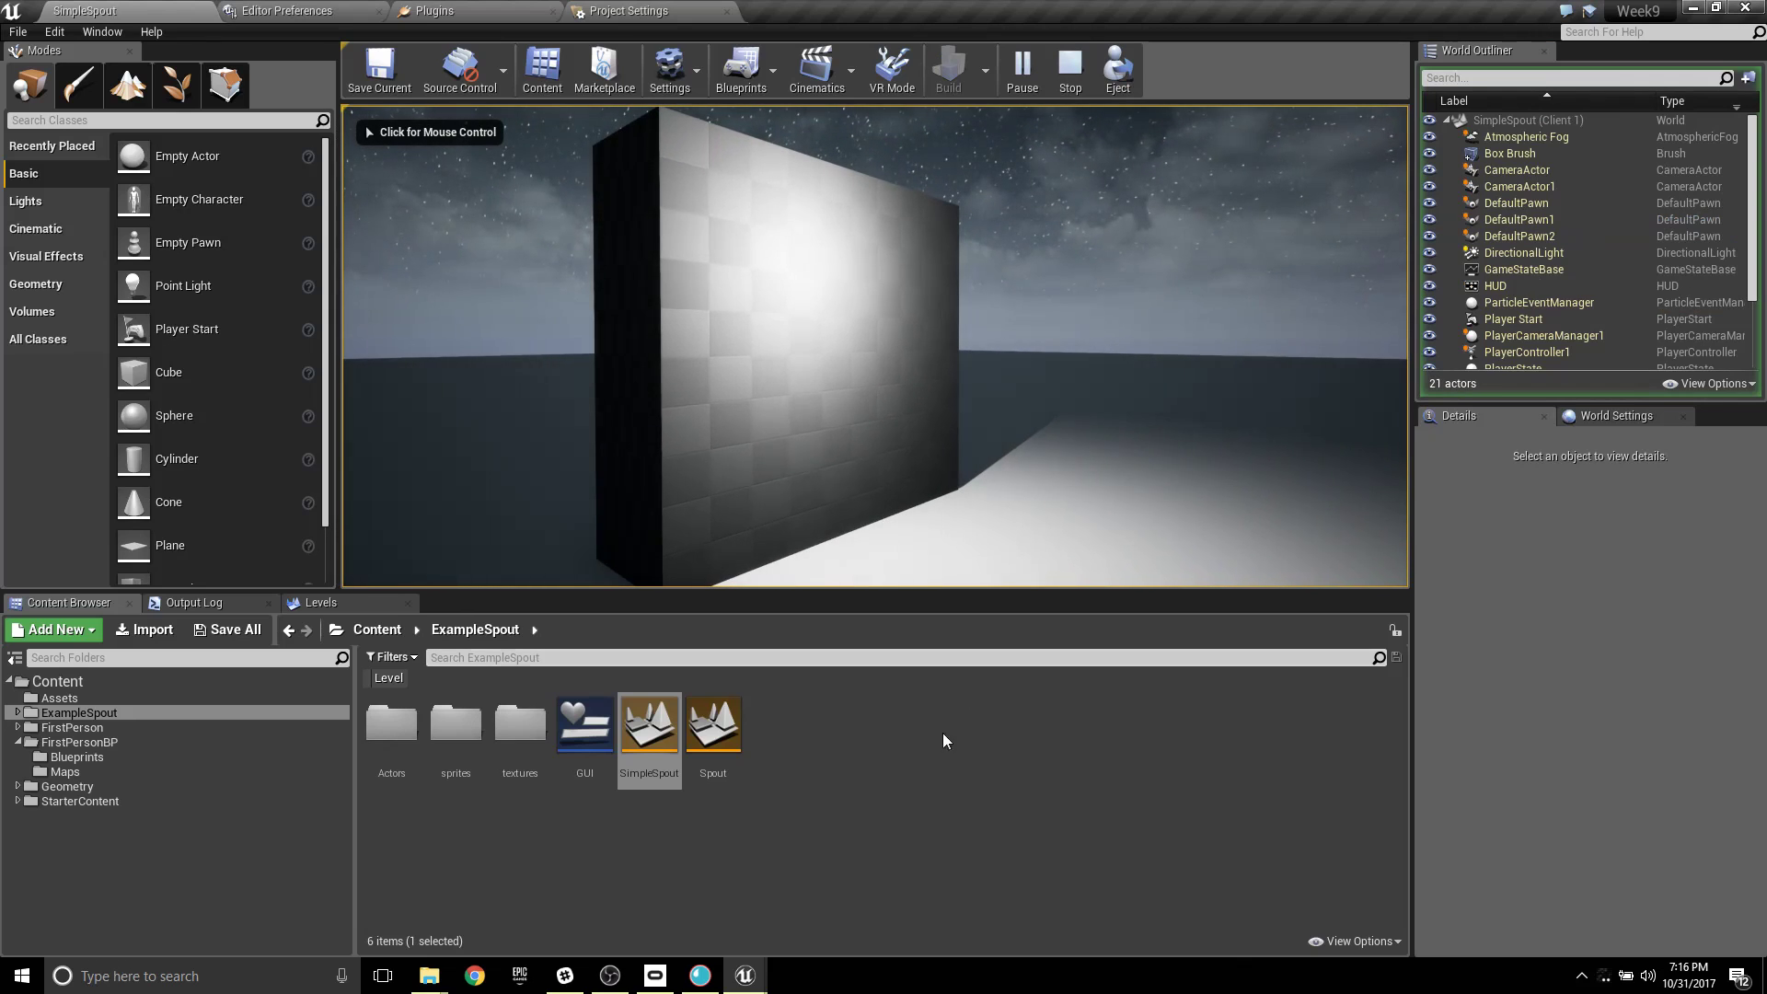
Compare the Spout receiver's output with the playing SimpleSpout level, fly around the level, and stop the play session.
{"action": "left_click", "coordinate": [701, 975]}
{"action": "left_click_drag", "start_coordinate": [1502, 116], "coordinate": [1331, 138]}
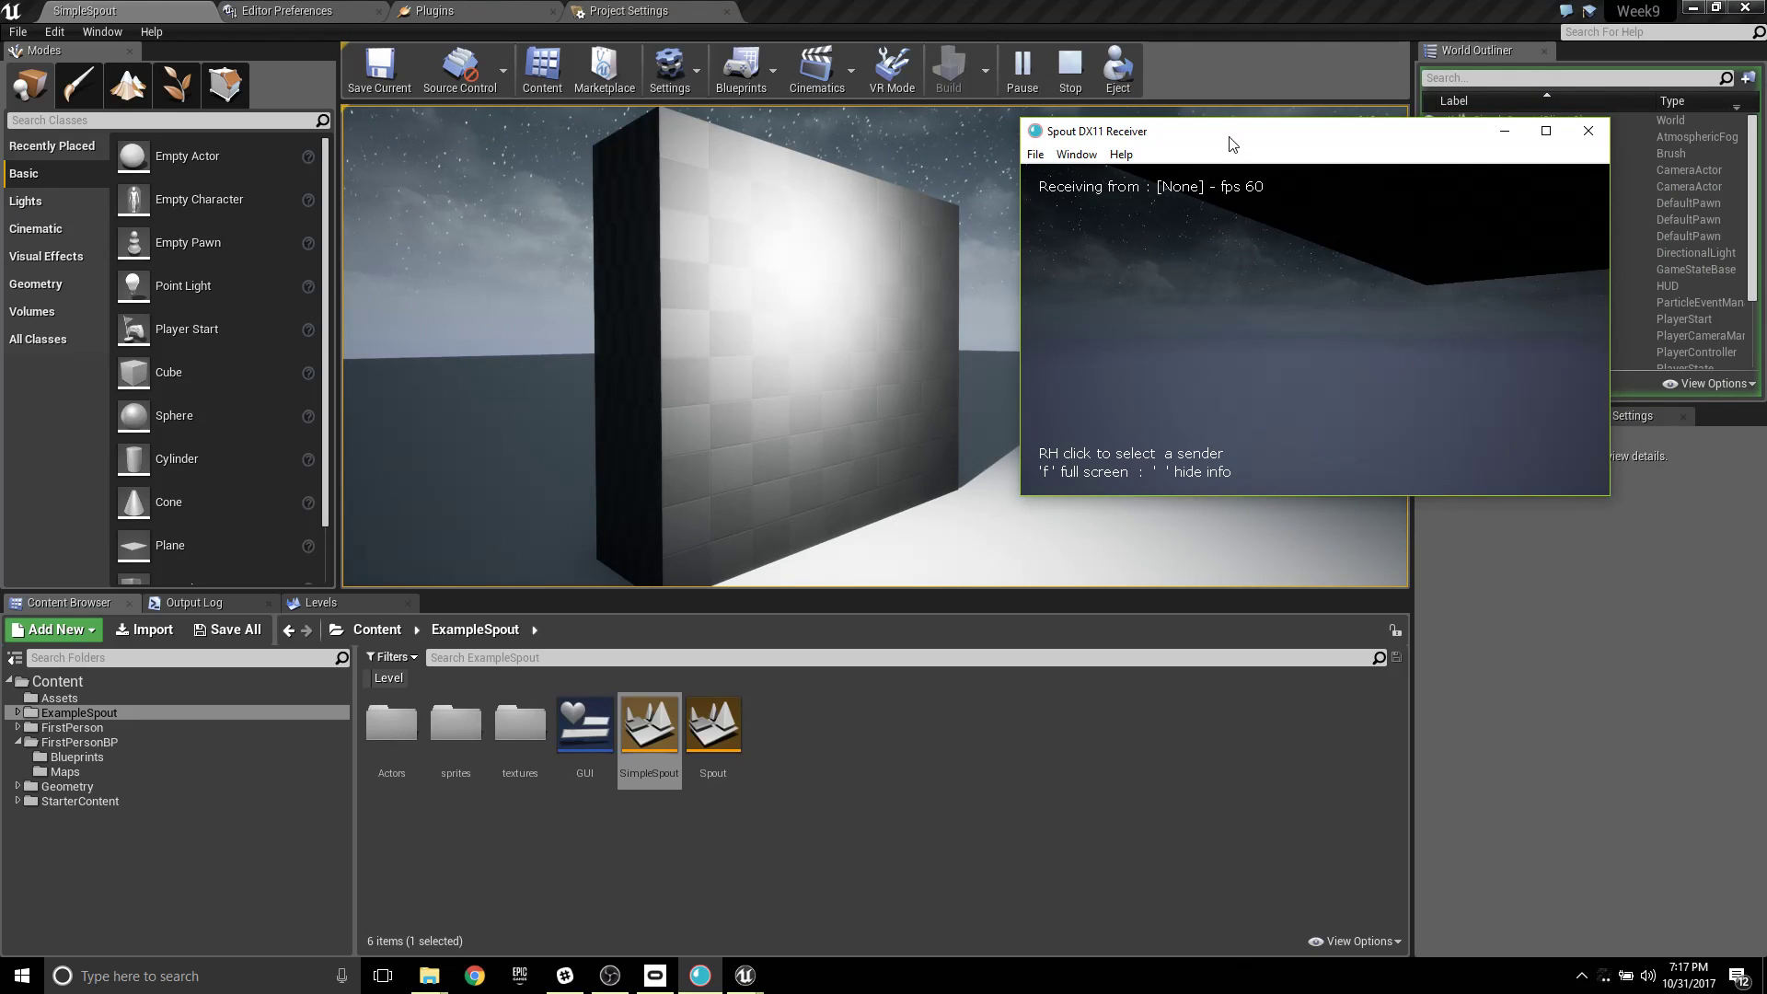
{"action": "left_click_drag", "start_coordinate": [1231, 144], "coordinate": [1483, 139]}
{"action": "left_click", "coordinate": [1018, 324]}
{"action": "key", "text": "w"}
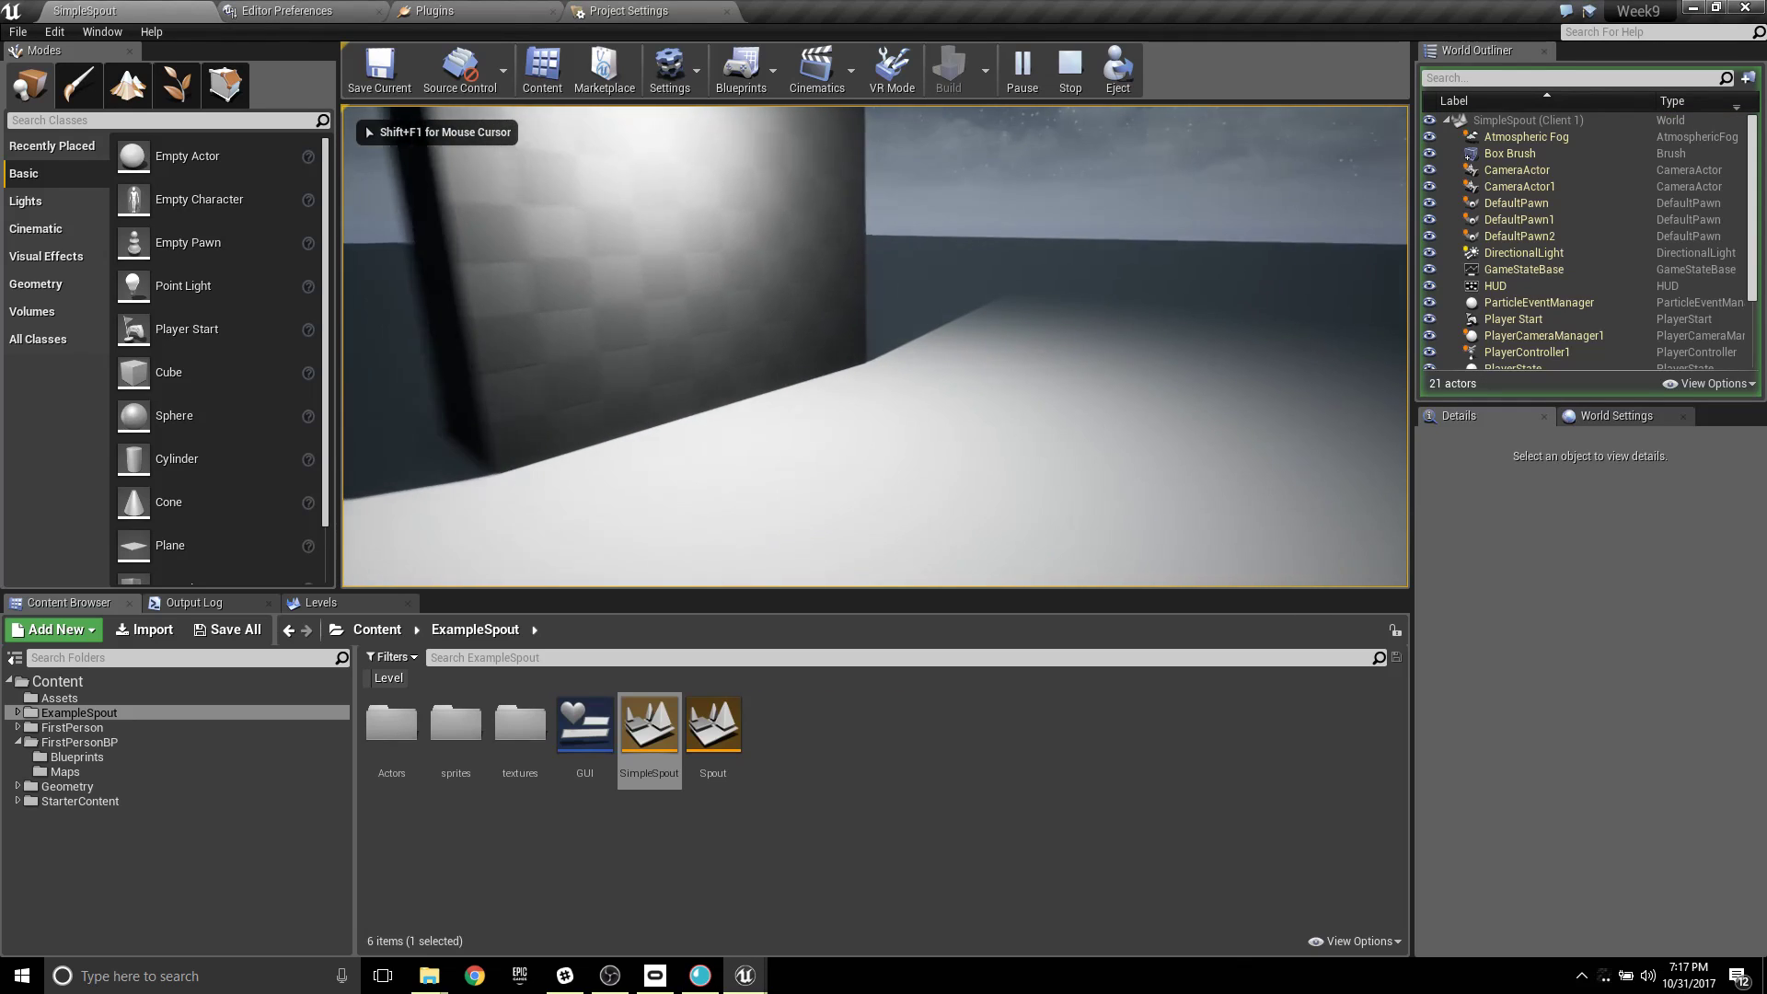
{"action": "key", "text": "s"}
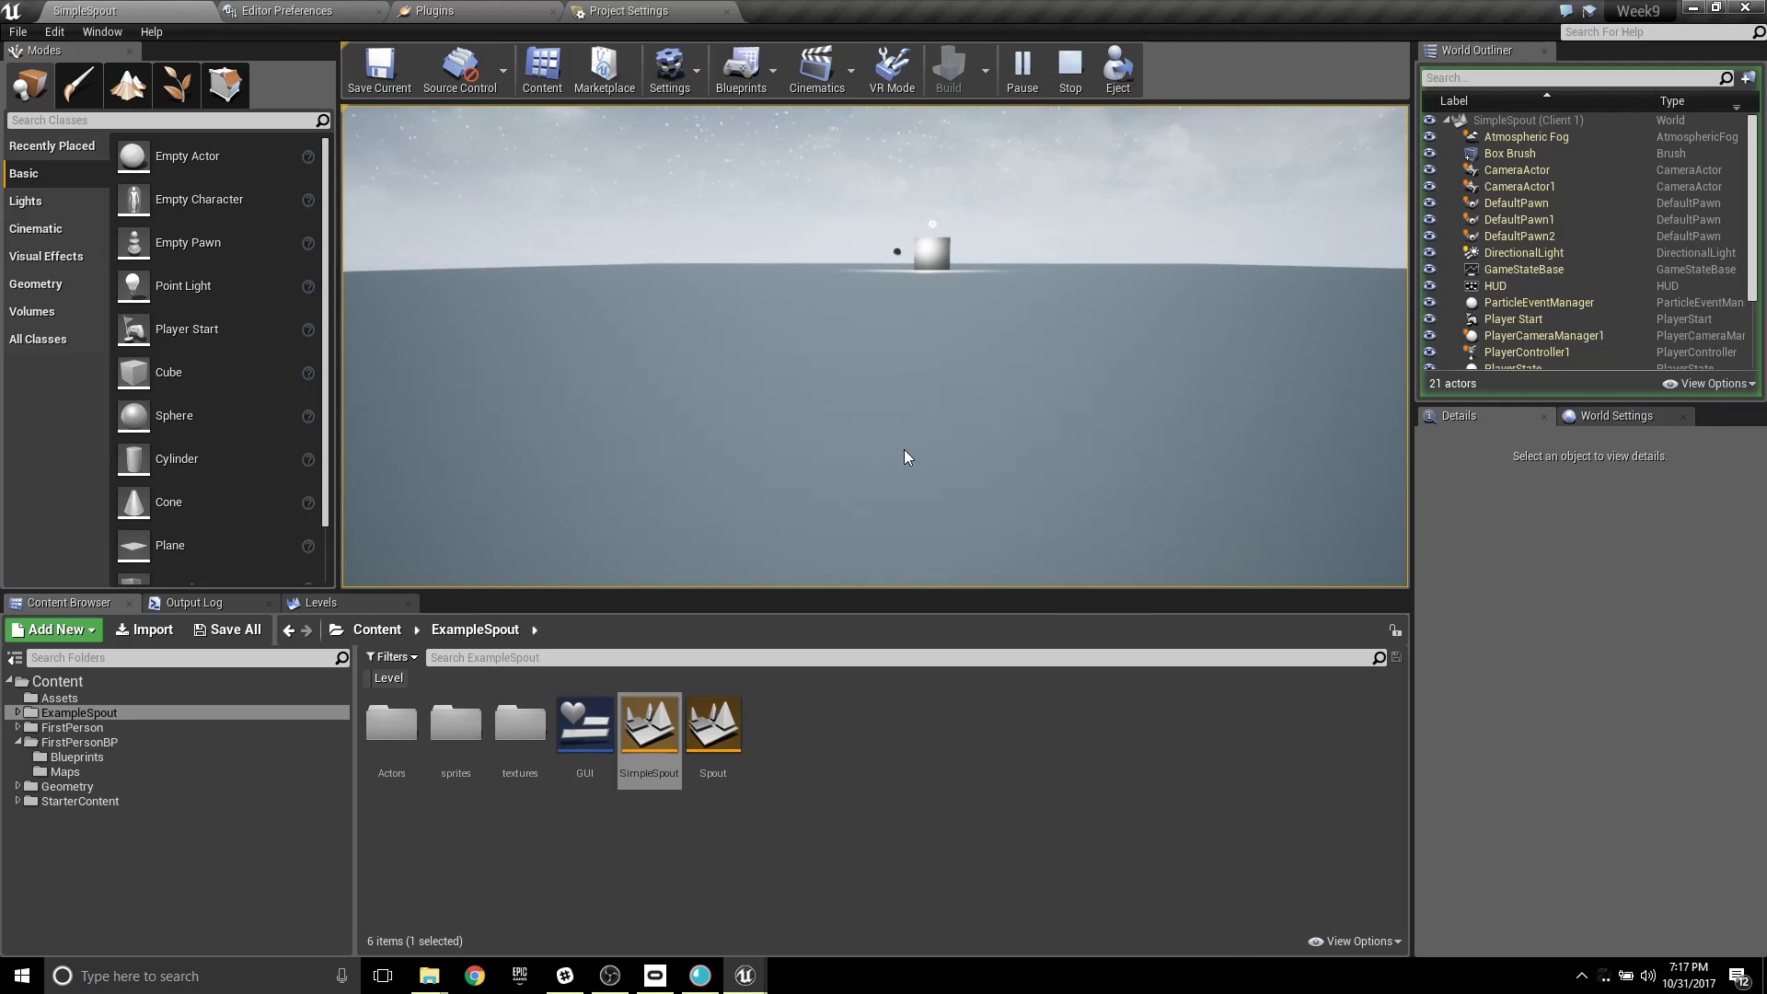
{"action": "key", "text": "Escape"}
Look over the SimpleSpout scene, the assets in the ExampleSpout Actors folder and the Project Settings.
{"action": "right_click_drag", "start_coordinate": [1028, 465], "coordinate": [1003, 368]}
{"action": "key", "text": "s"}
{"action": "left_click", "coordinate": [1546, 237]}
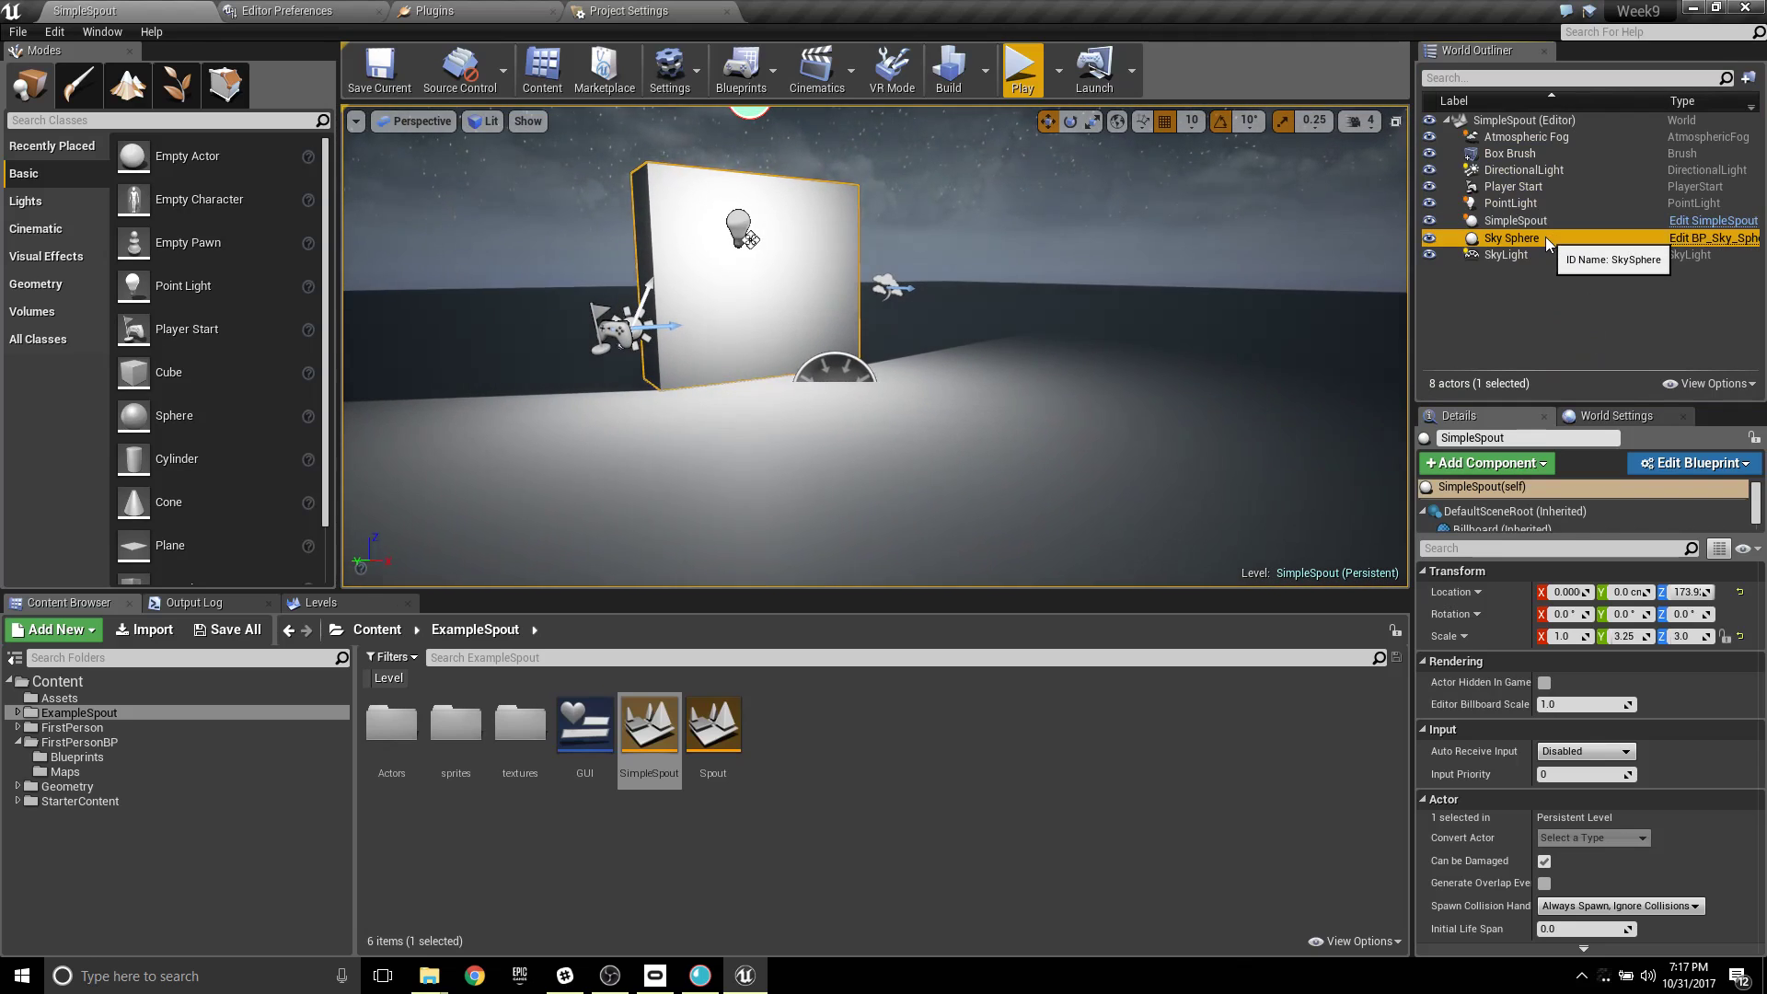
{"action": "double_click", "coordinate": [397, 732]}
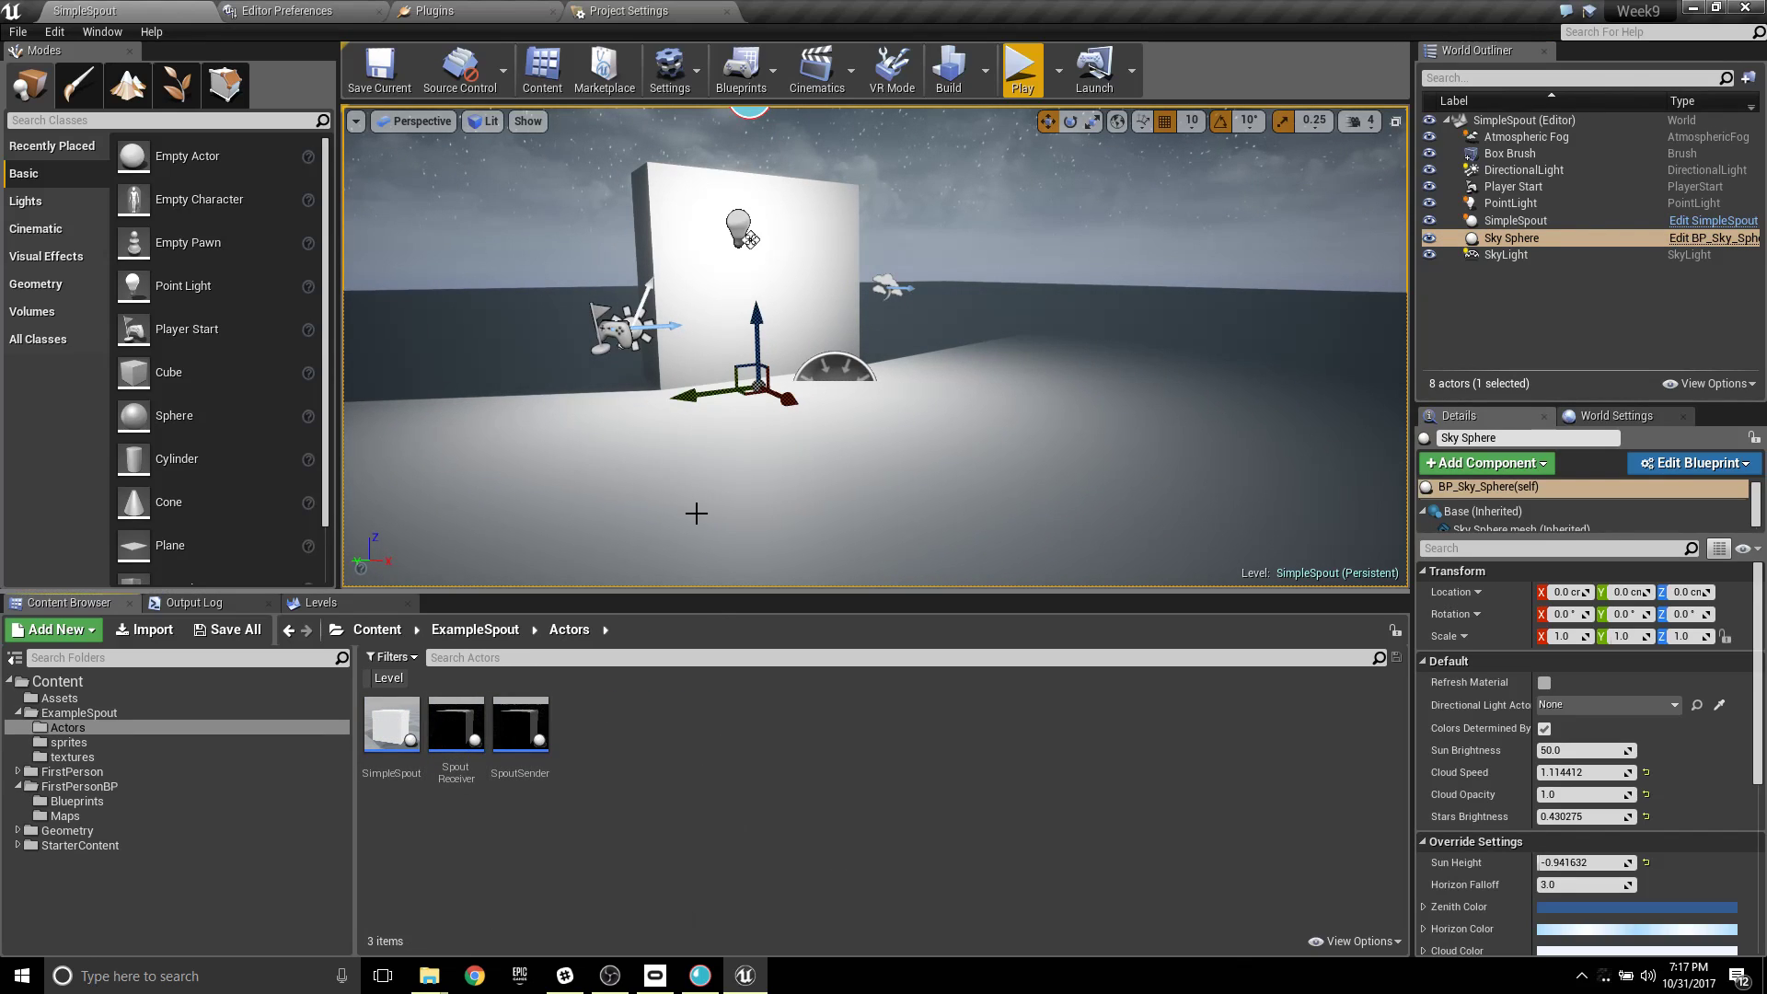
{"action": "left_click", "coordinate": [644, 11]}
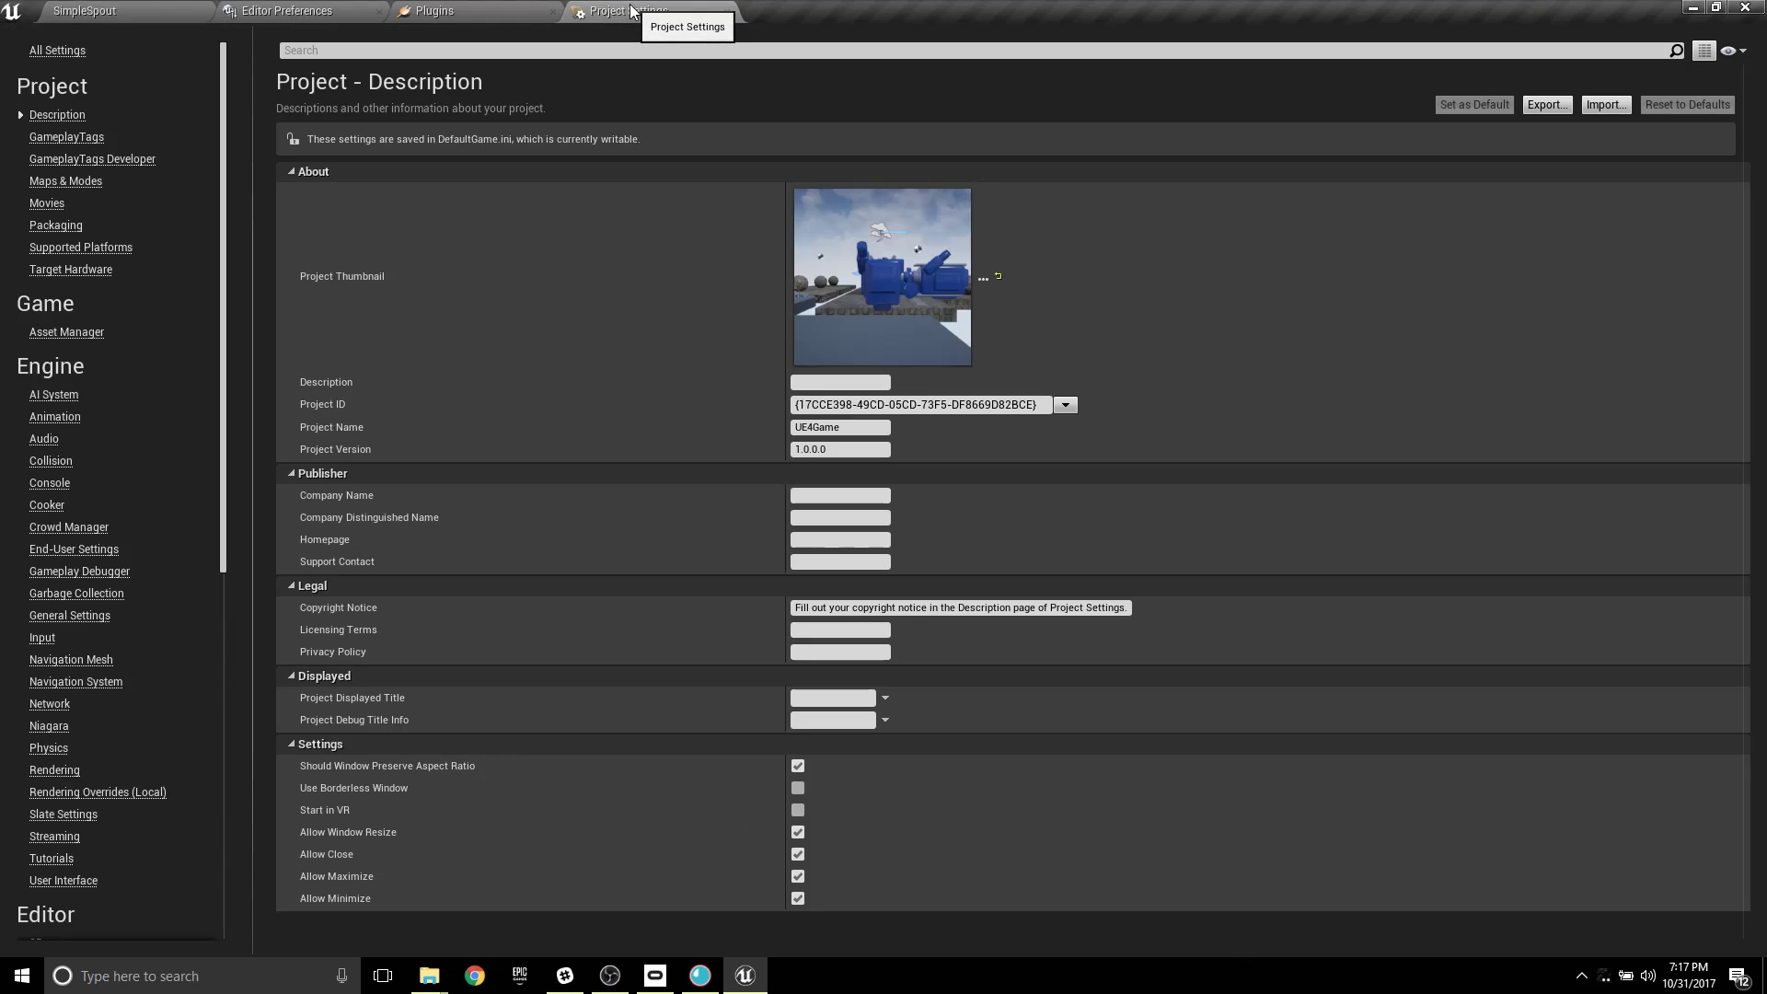
{"action": "left_click", "coordinate": [179, 9]}
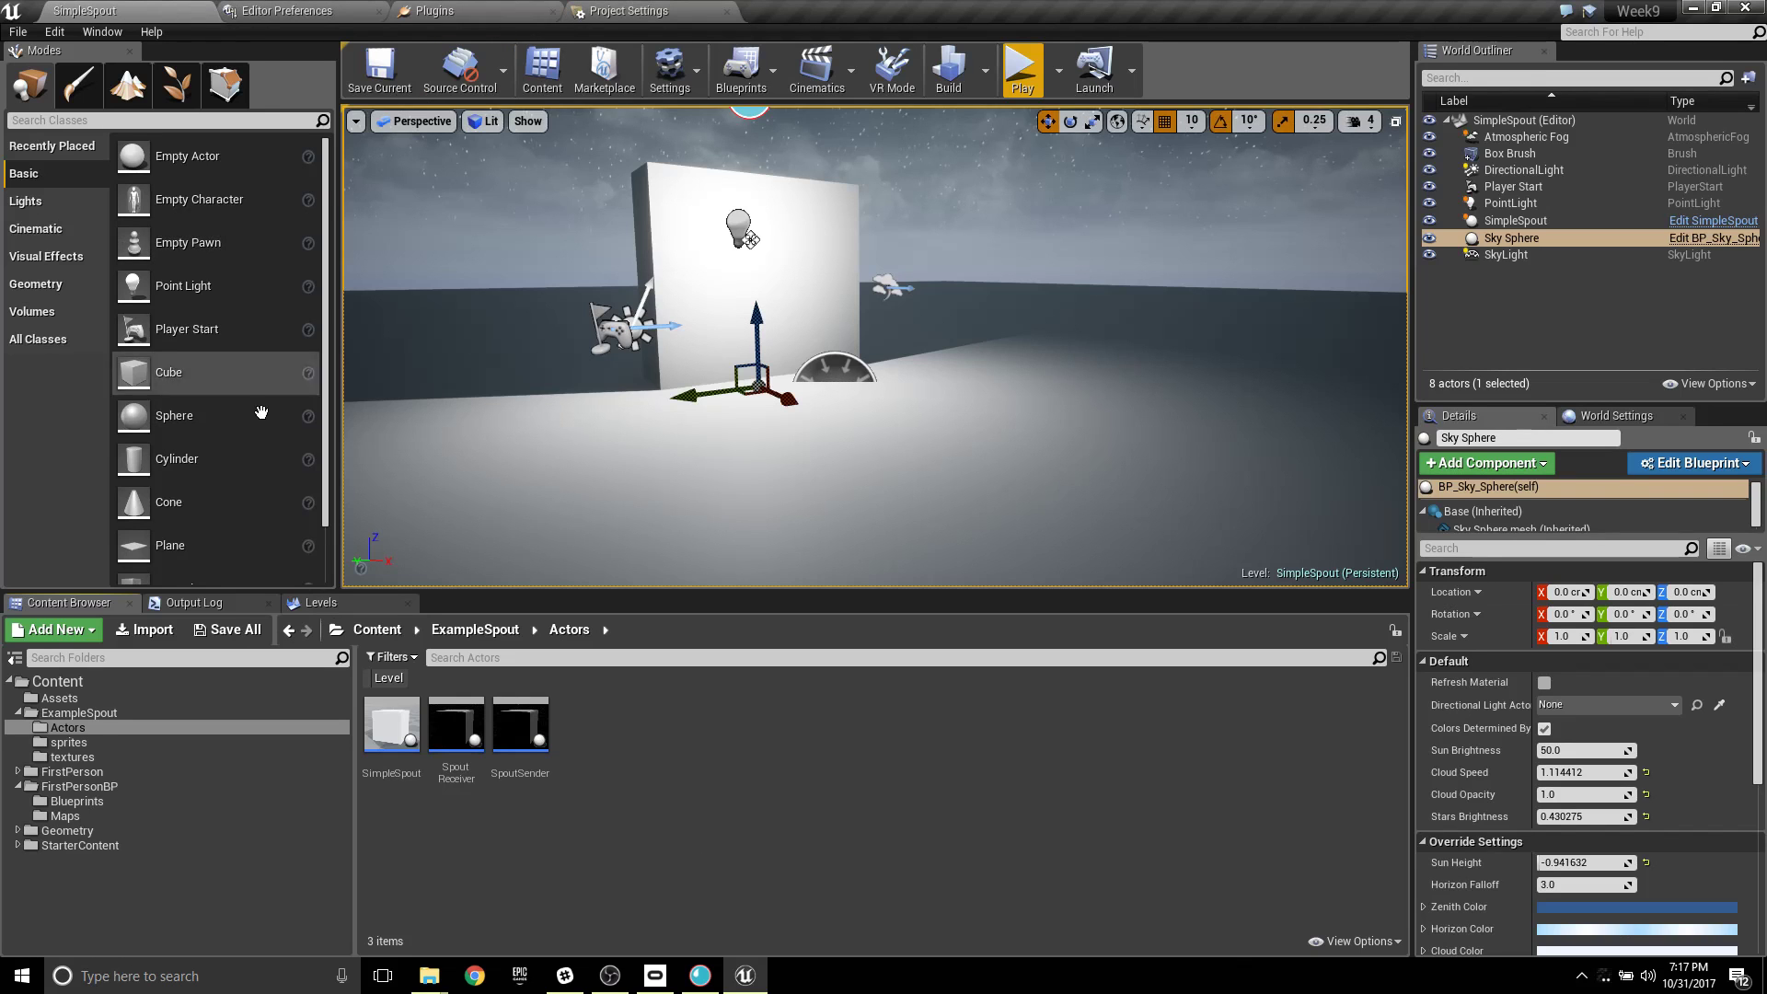
Open the Spout level from the ExampleSpout folder and select the SpoutSender cube.
{"action": "left_click", "coordinate": [484, 633]}
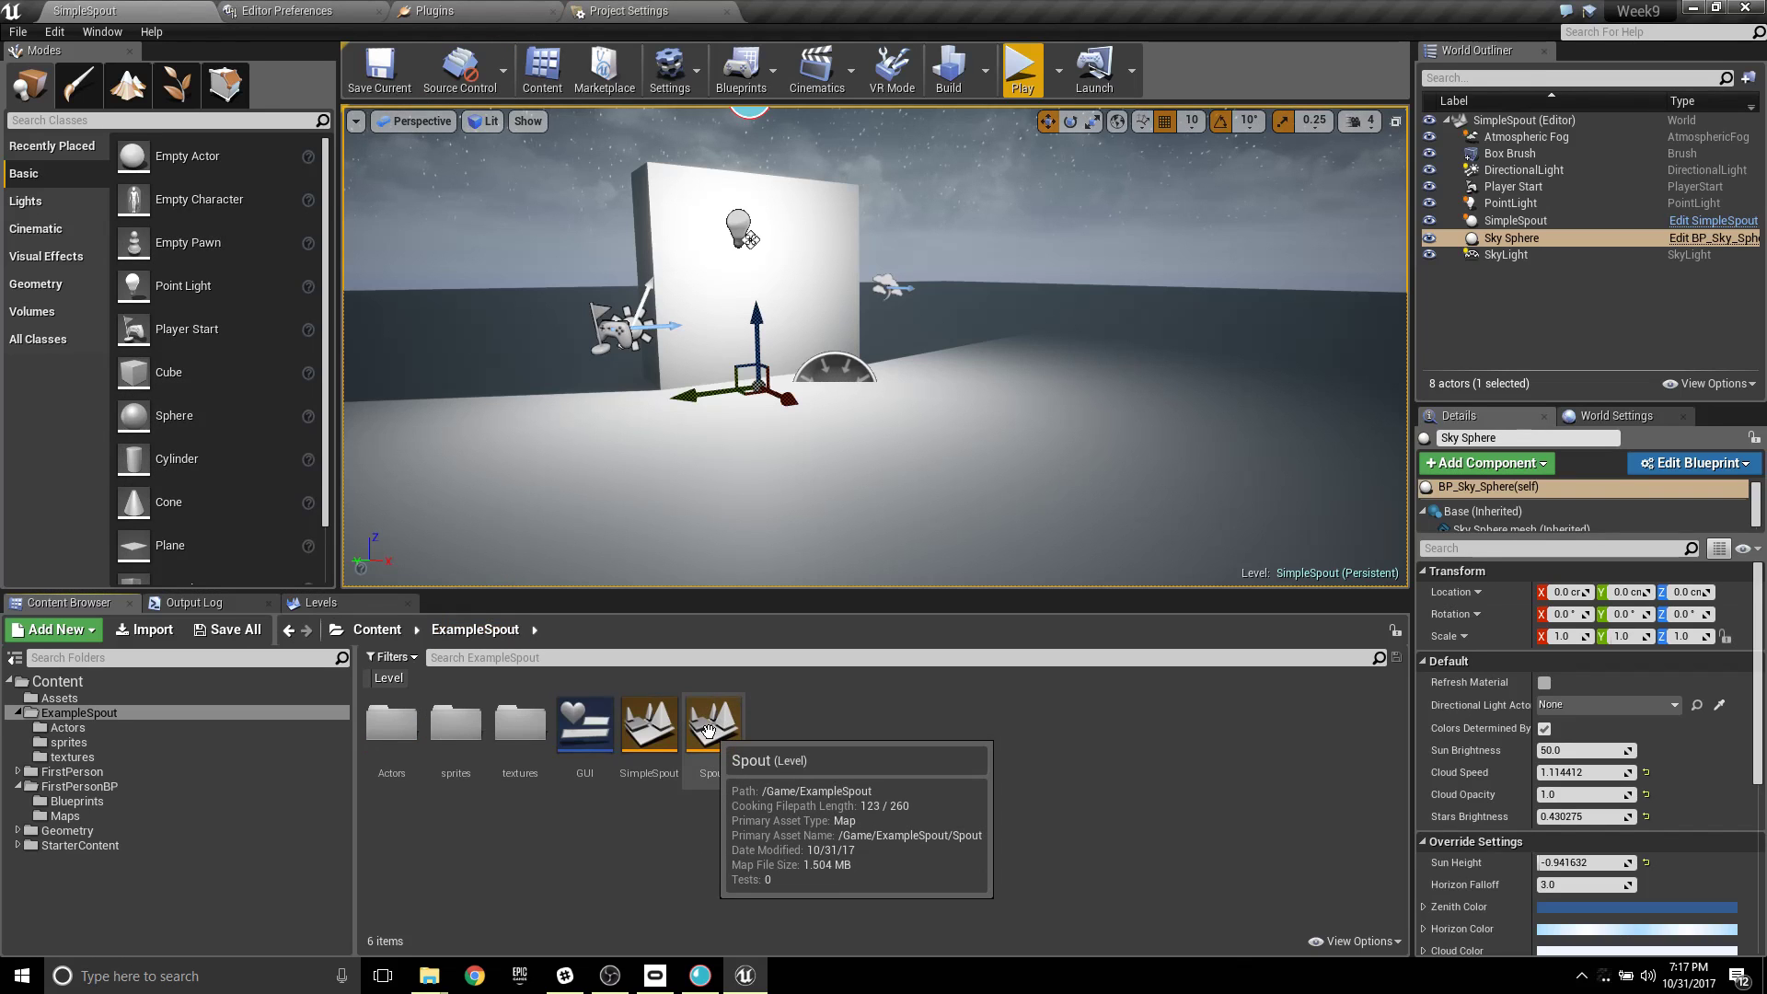
{"action": "double_click", "coordinate": [705, 727]}
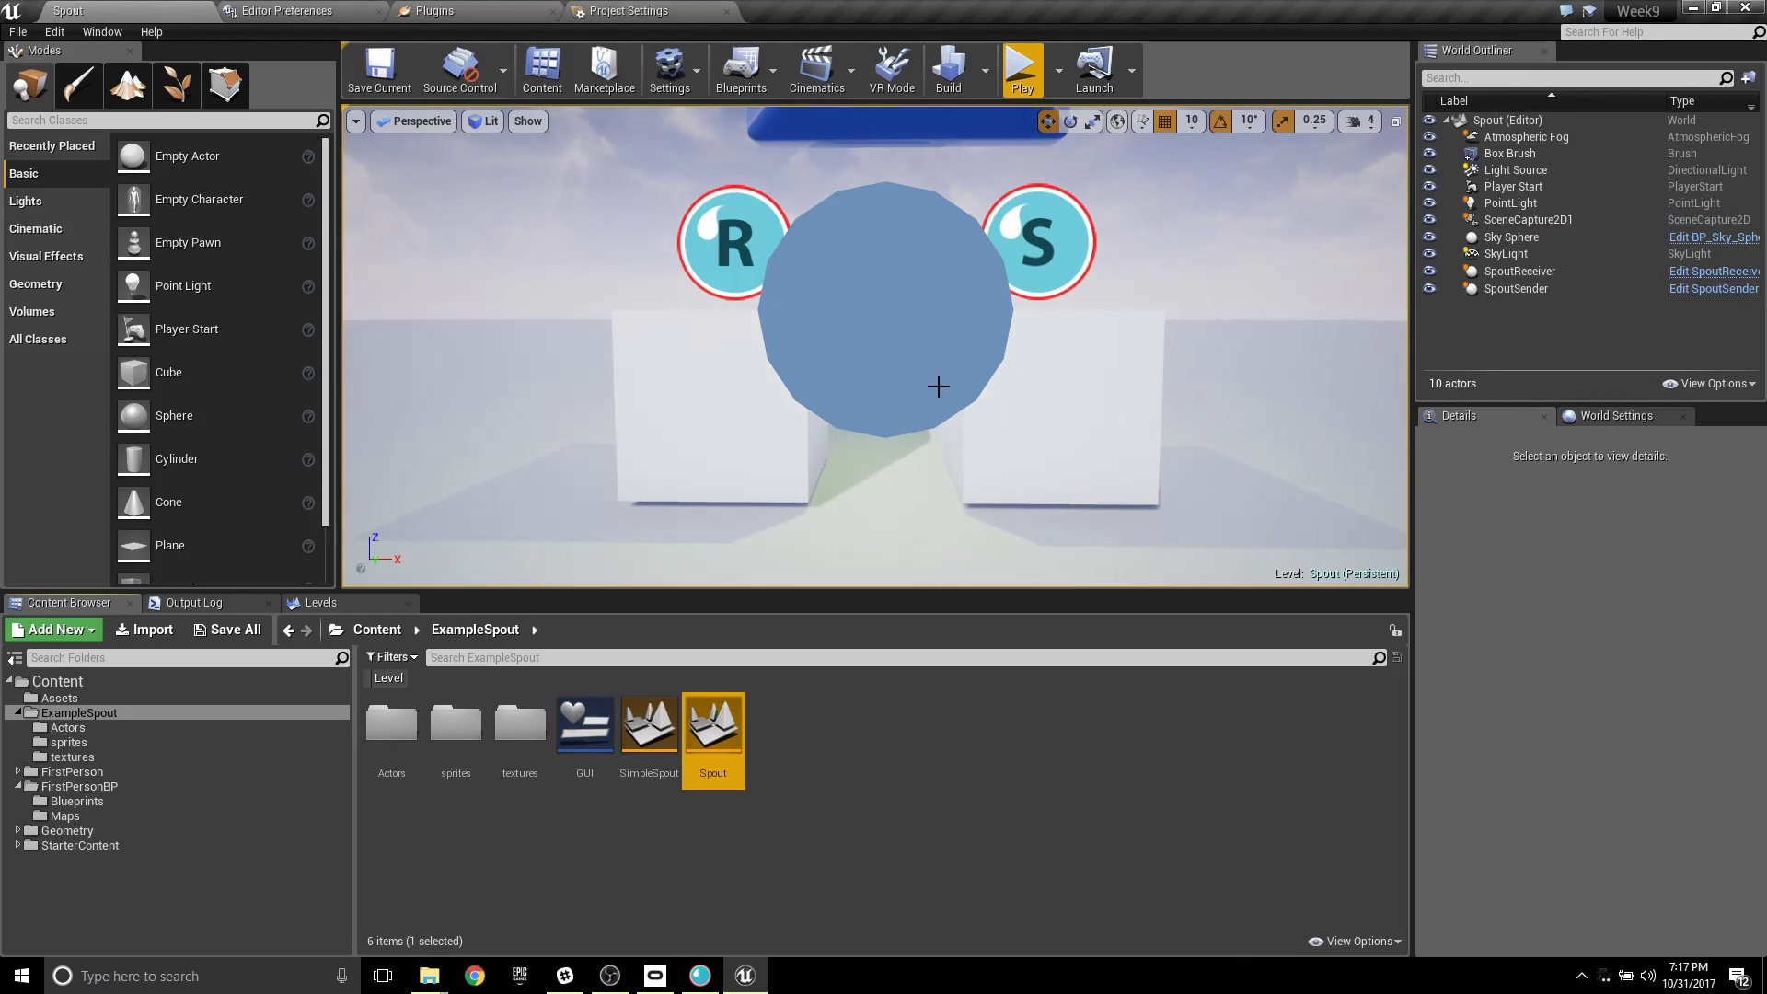
{"action": "left_click", "coordinate": [1030, 416]}
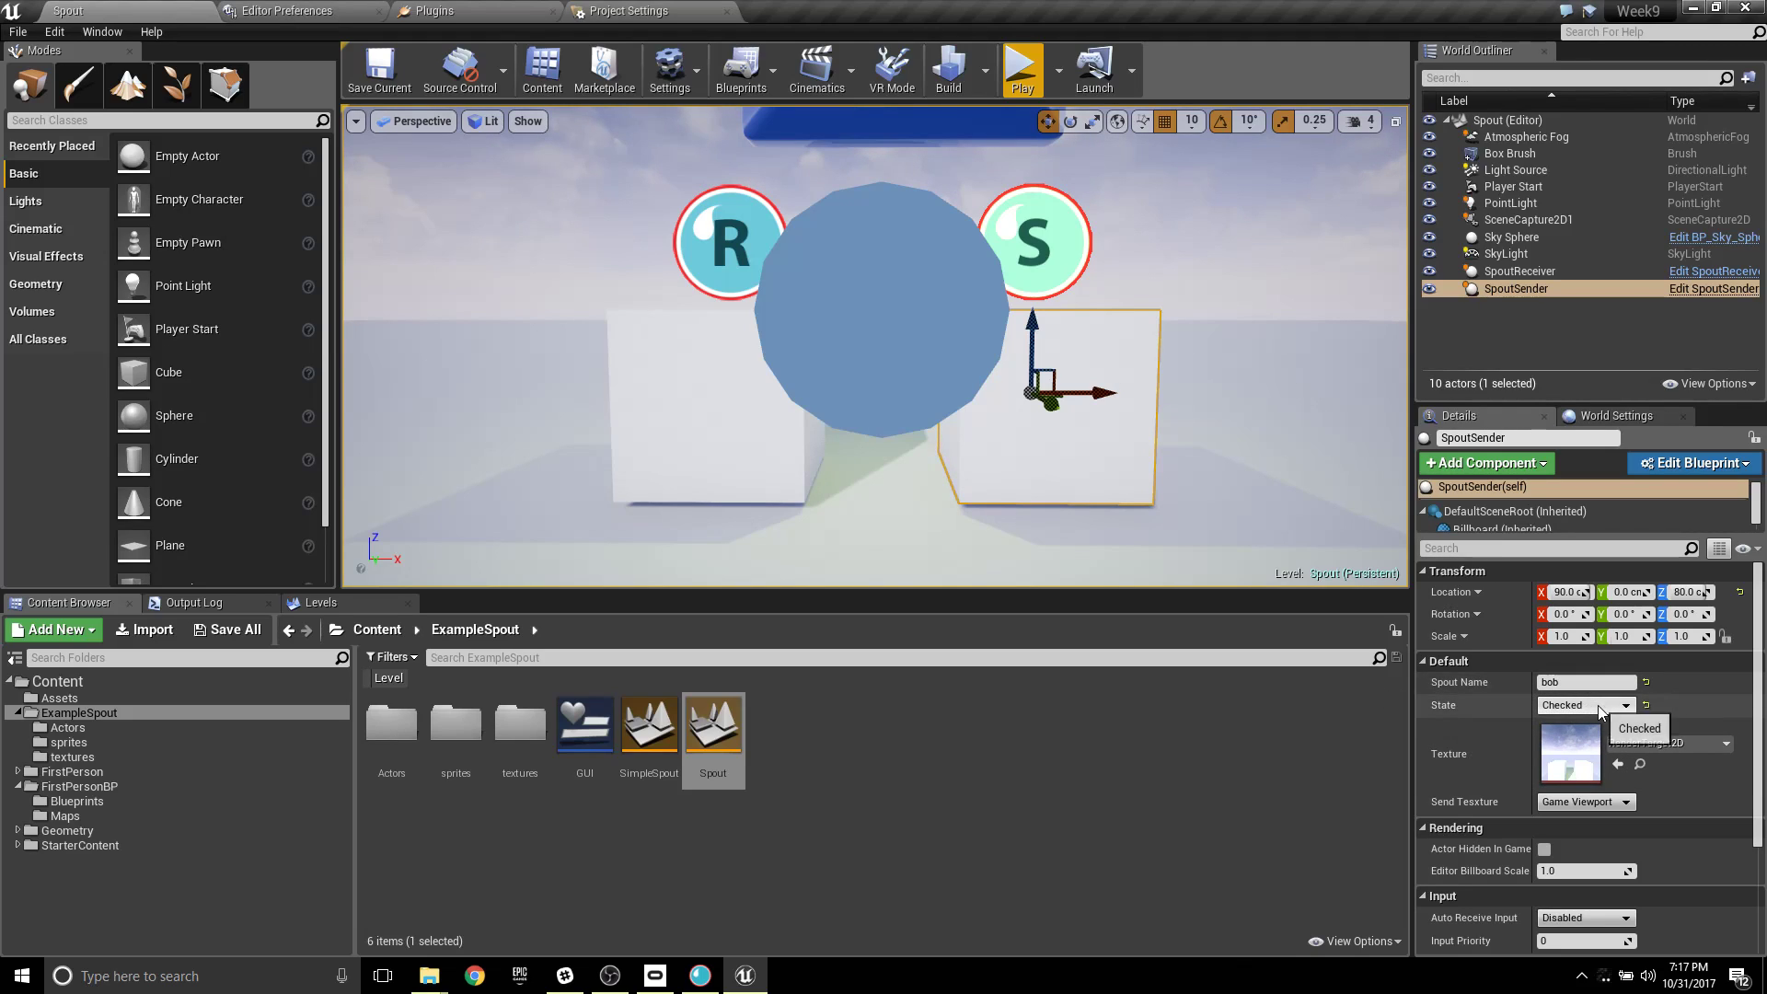
Examine the SpoutSender's default properties and the available choices for its Send Texture source.
{"action": "mouse_move", "coordinate": [1166, 474]}
{"action": "right_mouse_down"}
{"action": "mouse_move", "coordinate": [1166, 449]}
{"action": "mouse_move", "coordinate": [1183, 500]}
{"action": "right_mouse_up"}
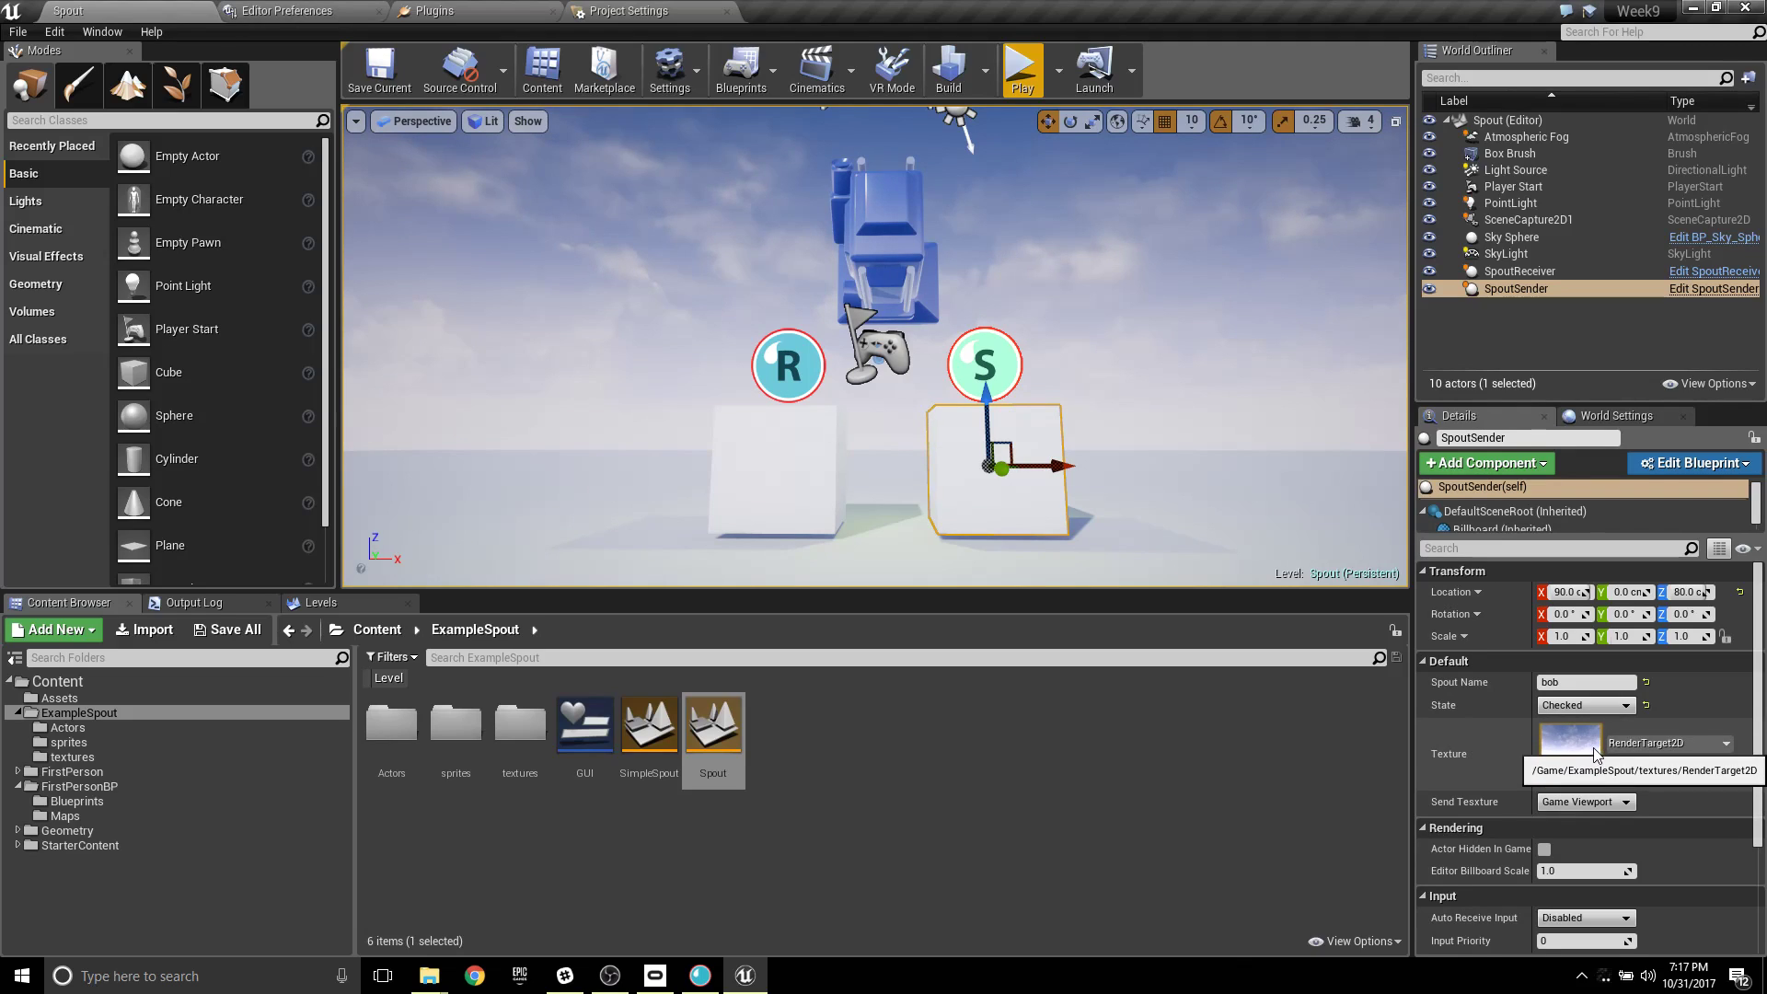
{"action": "left_click", "coordinate": [1601, 805]}
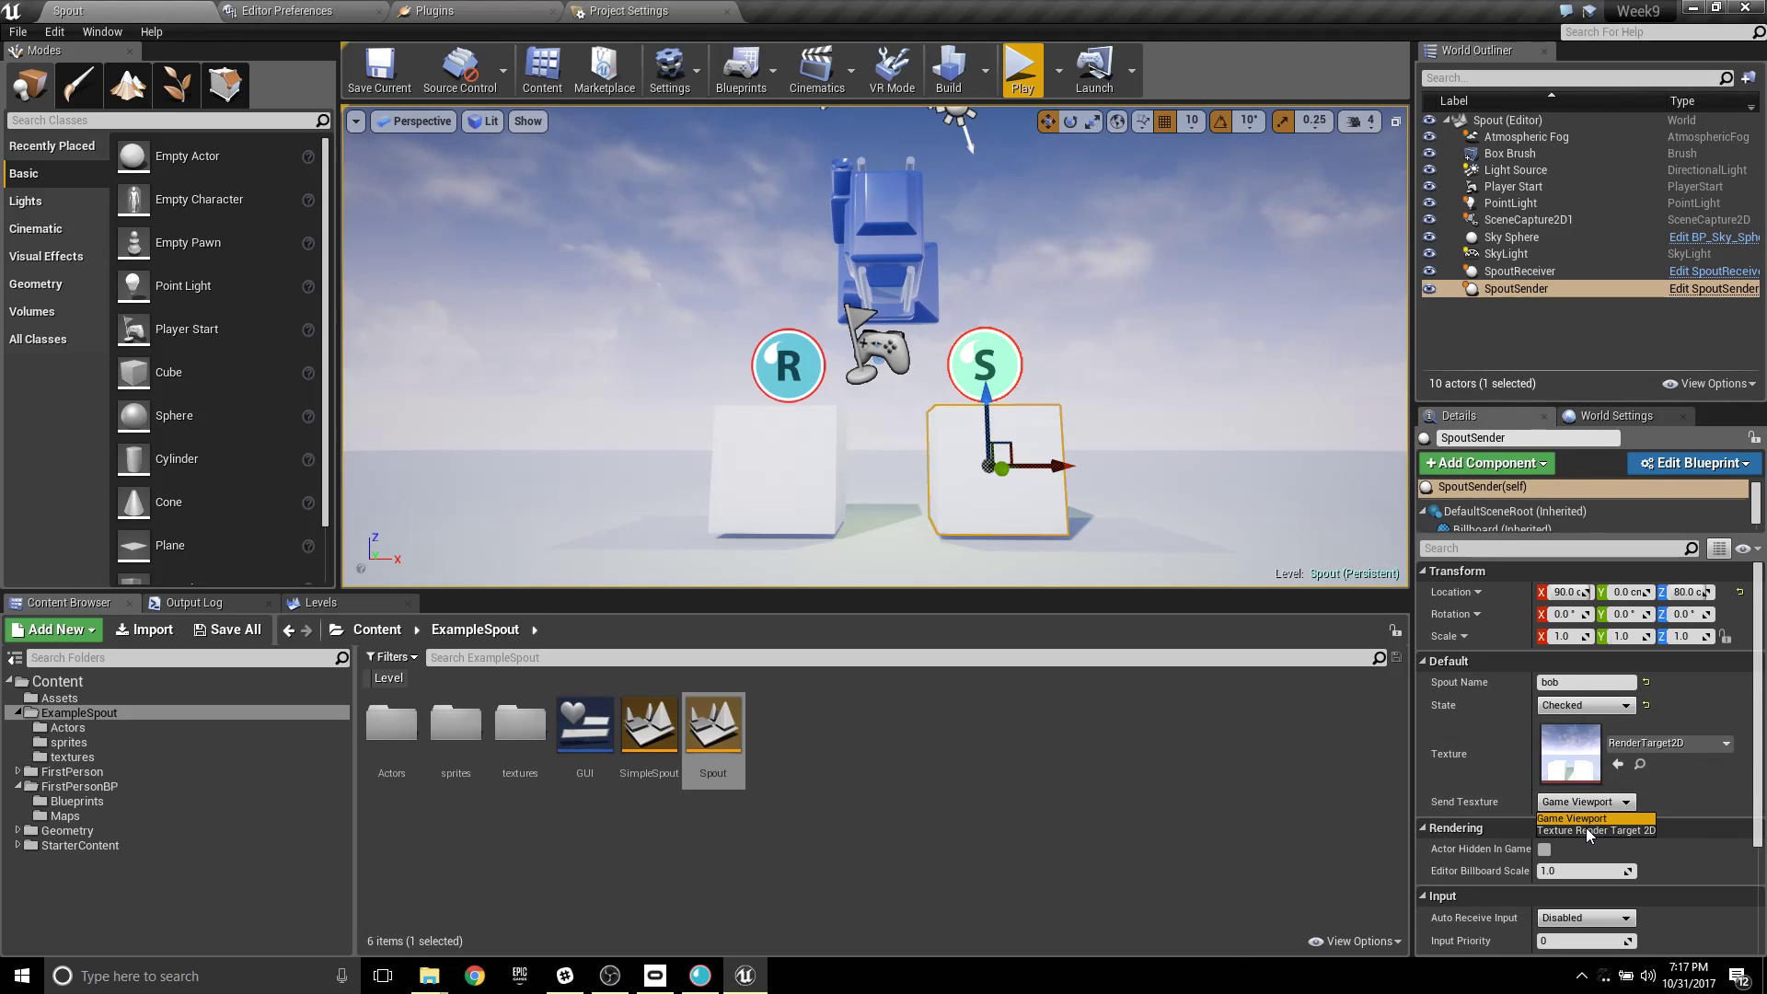
{"action": "left_click", "coordinate": [1674, 788]}
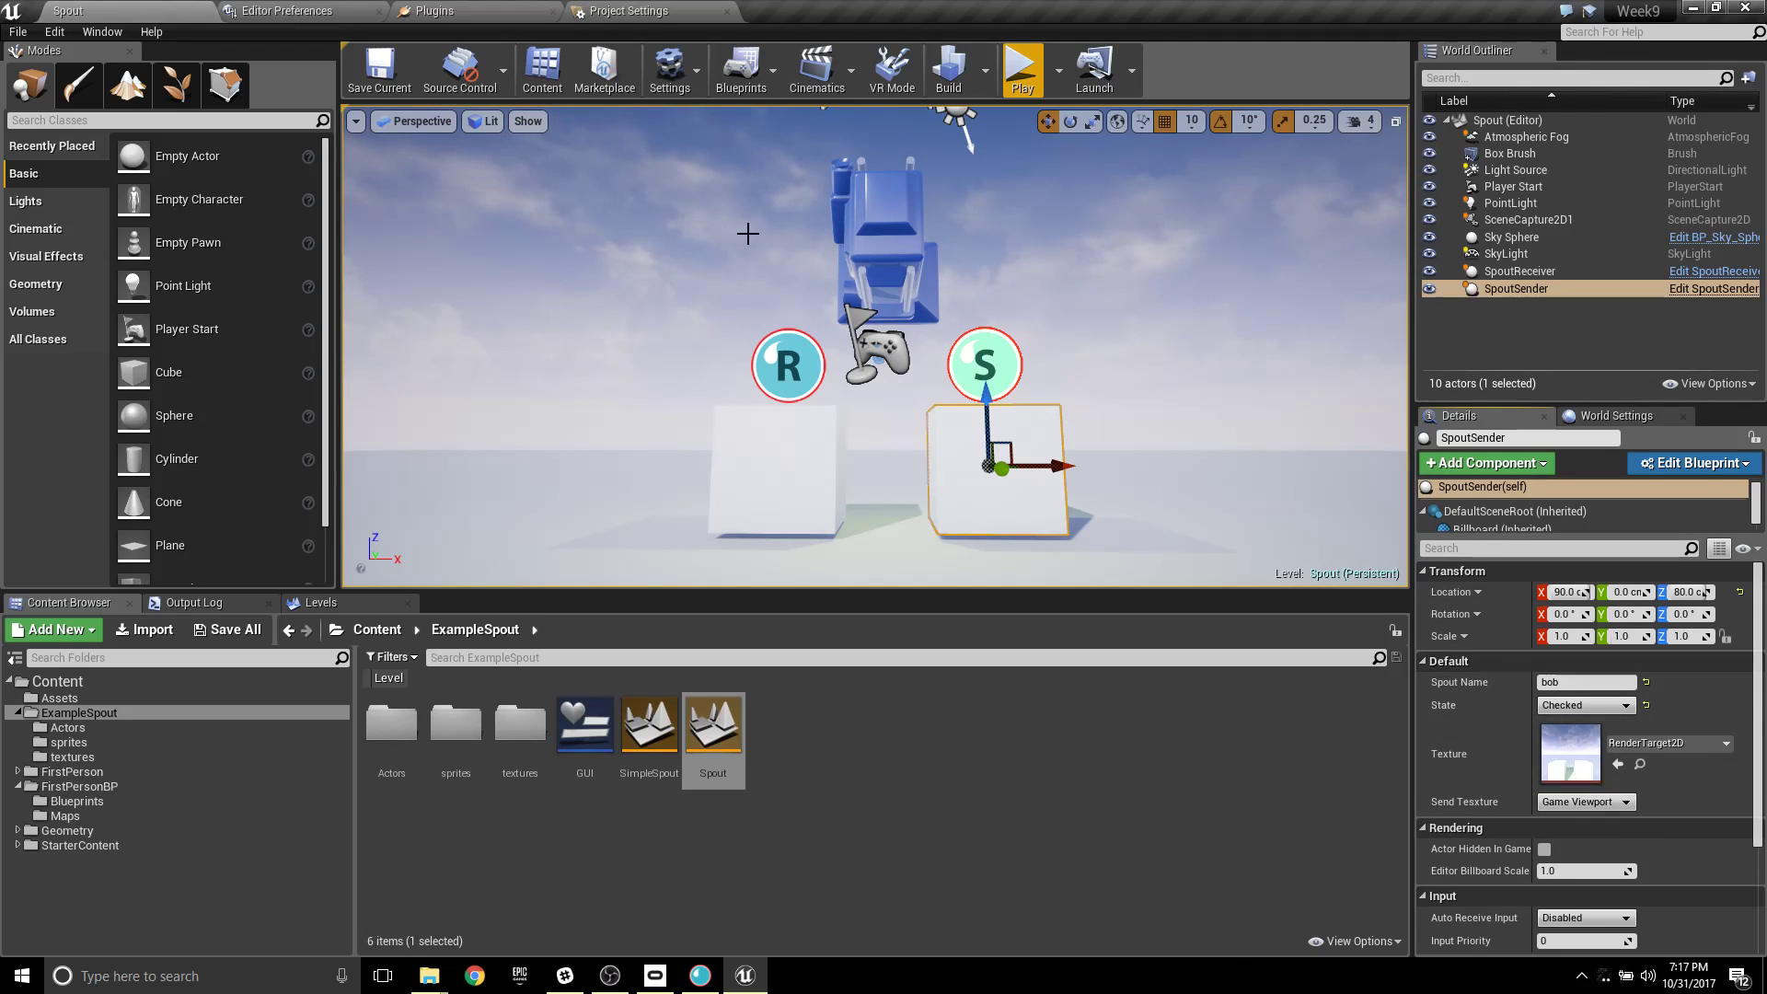
Select the SceneCapture2D1 camera and examine its Scene Capture settings, including the texture target.
{"action": "mouse_move", "coordinate": [1220, 286]}
{"action": "right_mouse_down"}
{"action": "mouse_move", "coordinate": [1197, 369]}
{"action": "mouse_move", "coordinate": [1207, 226]}
{"action": "mouse_move", "coordinate": [1201, 308]}
{"action": "right_mouse_up"}
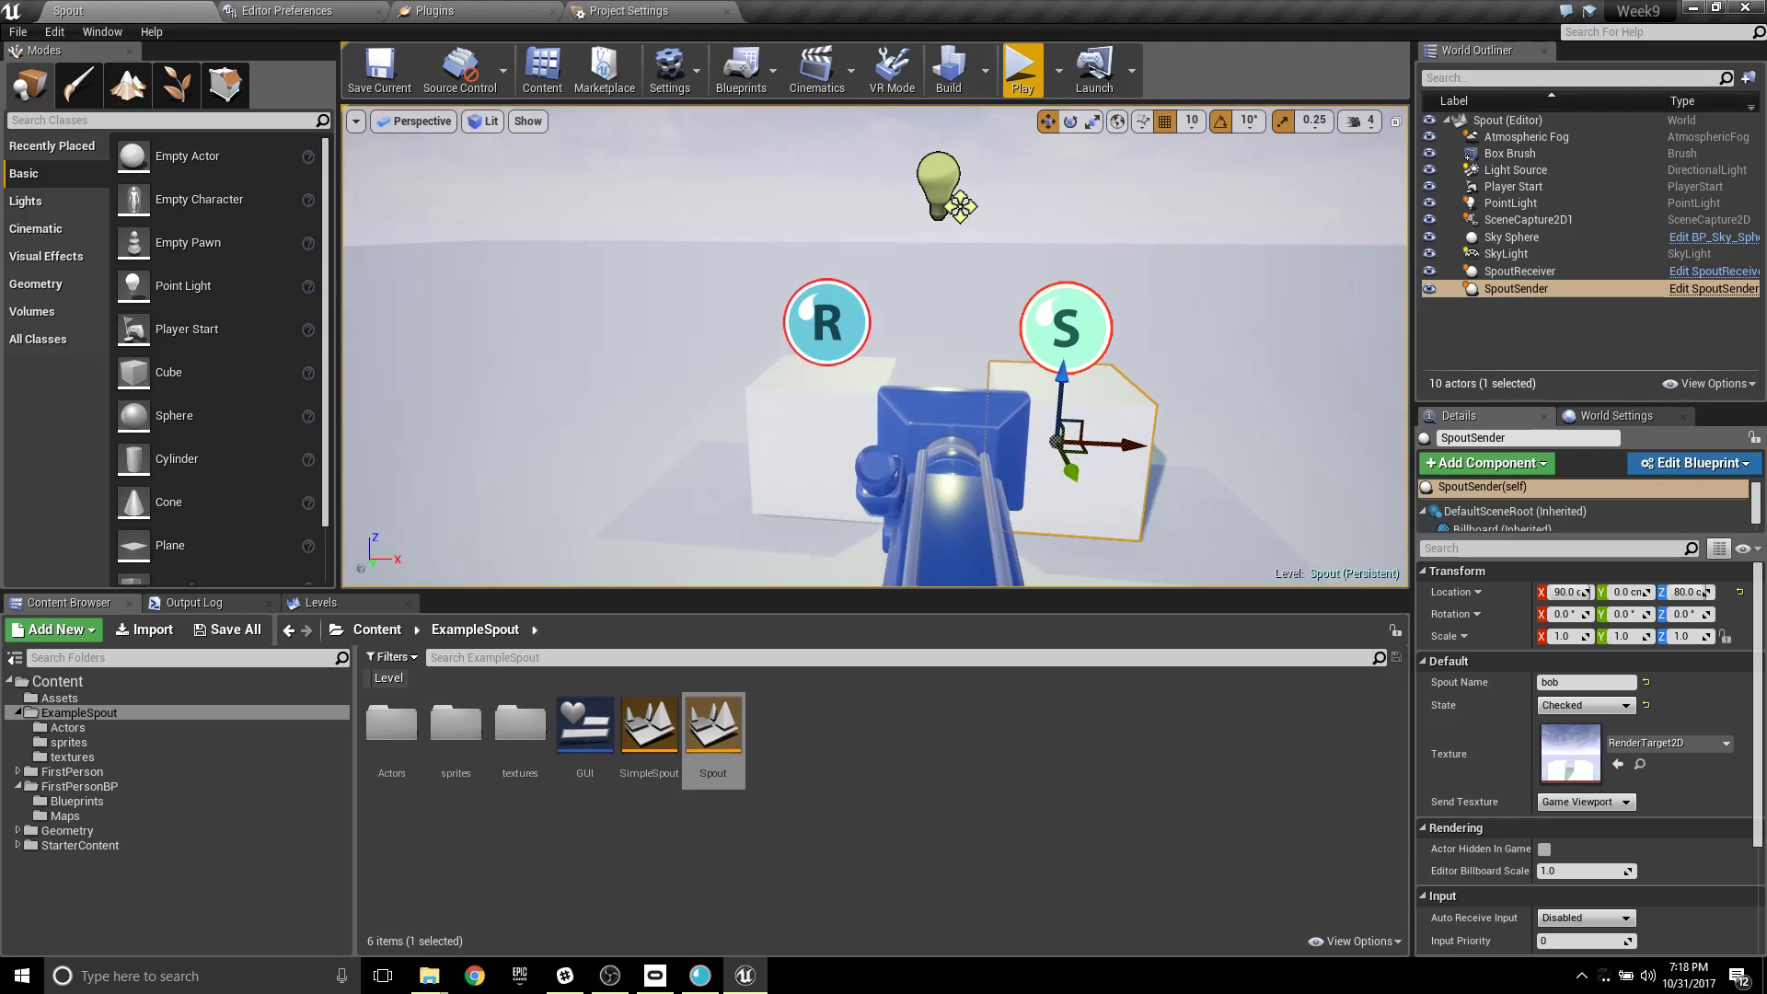
{"action": "left_click", "coordinate": [997, 475]}
{"action": "scroll", "coordinate": [1599, 775], "scroll_direction": "down", "scroll_amount": 7}
{"action": "scroll", "coordinate": [1599, 775], "scroll_direction": "up", "scroll_amount": 8}
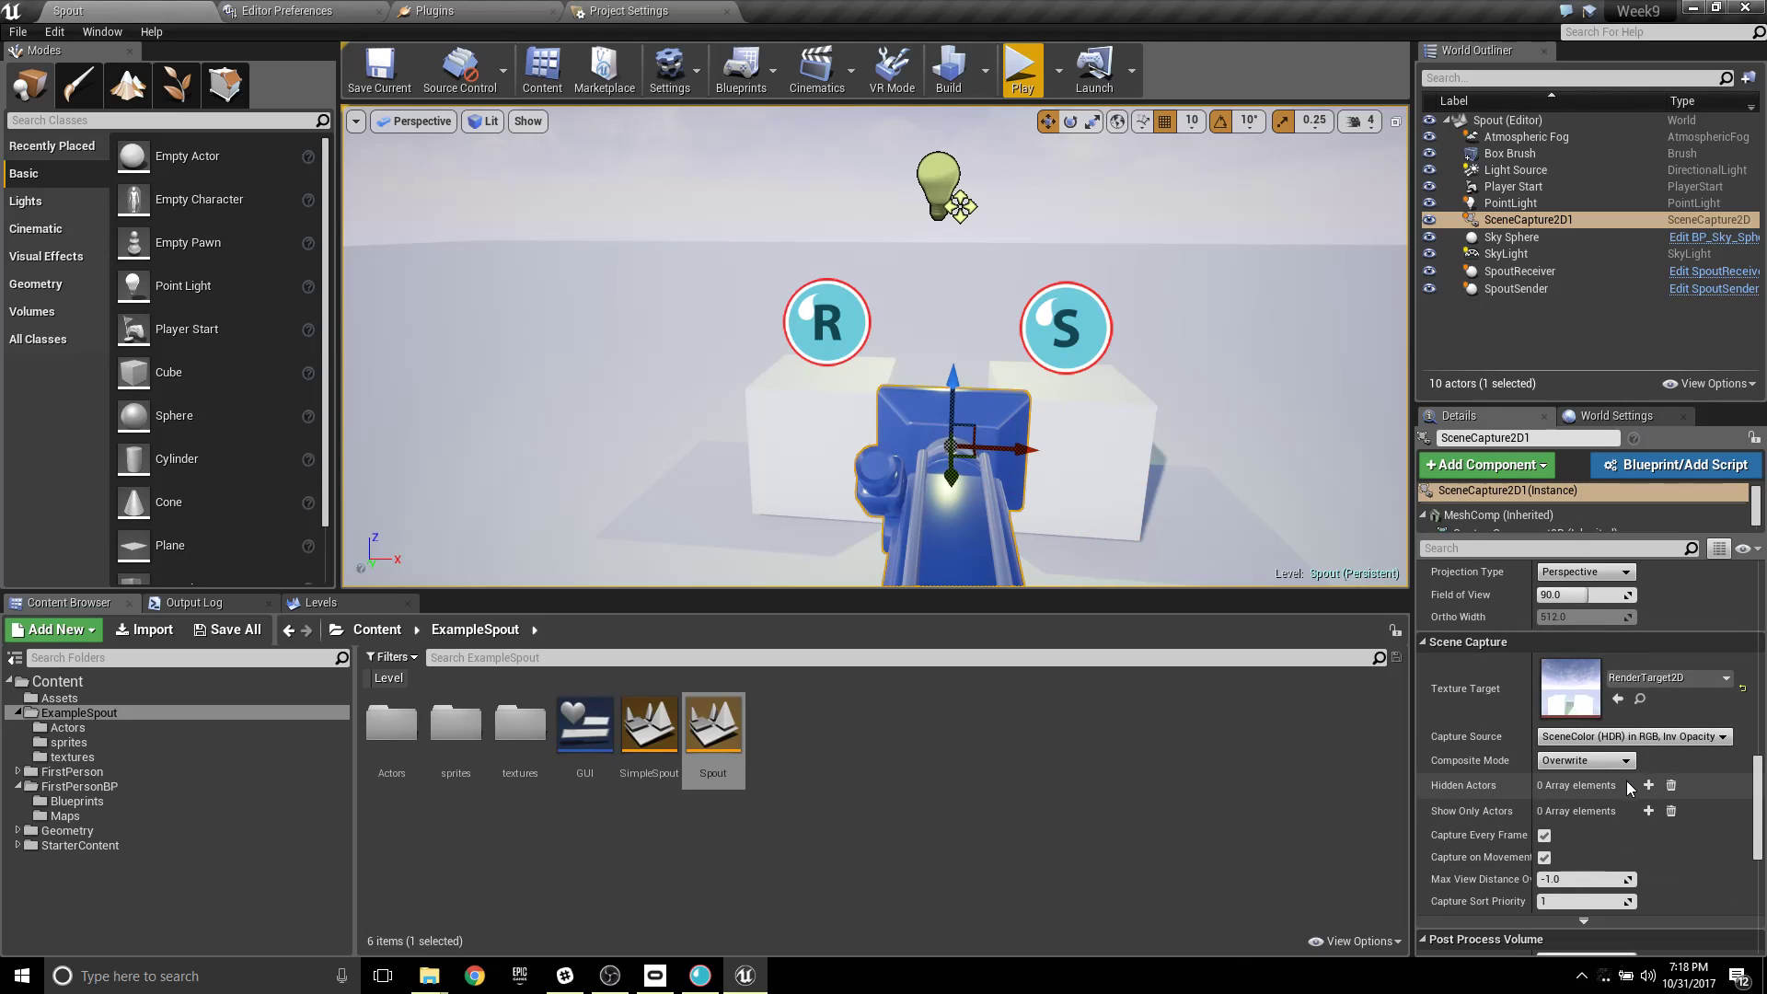
{"action": "scroll", "coordinate": [1628, 787], "scroll_direction": "down", "scroll_amount": 3}
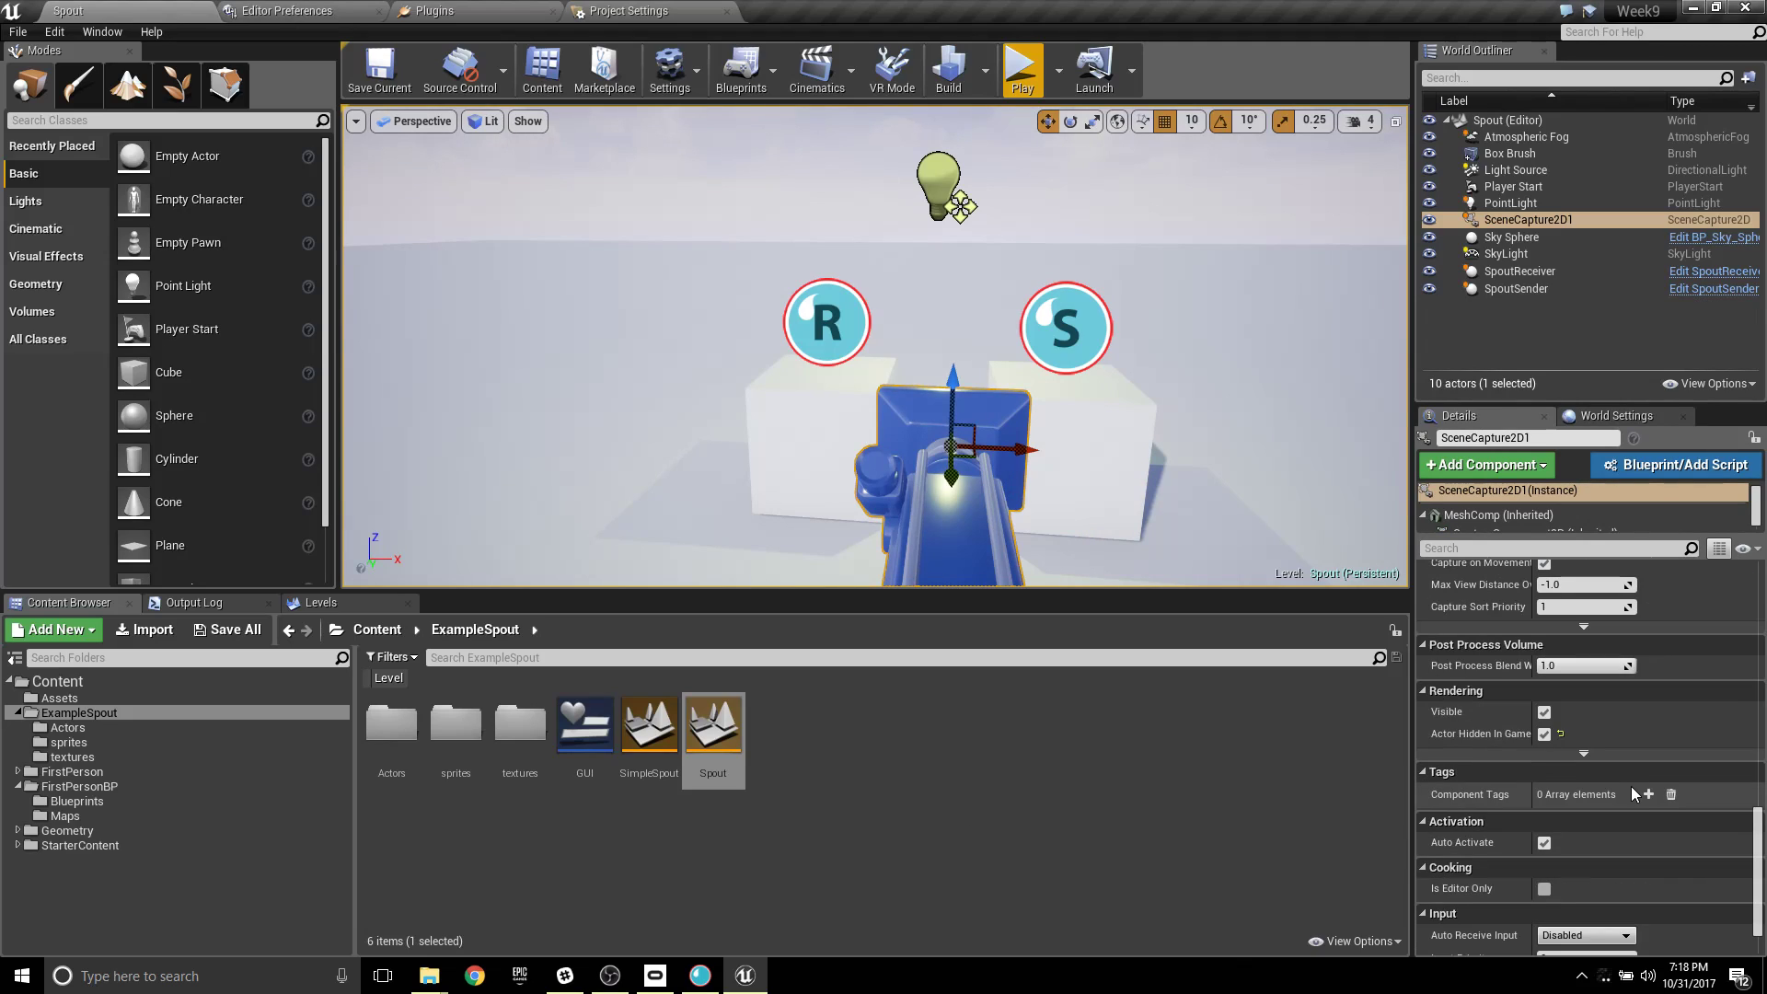
{"action": "scroll", "coordinate": [1633, 781], "scroll_direction": "up", "scroll_amount": 3}
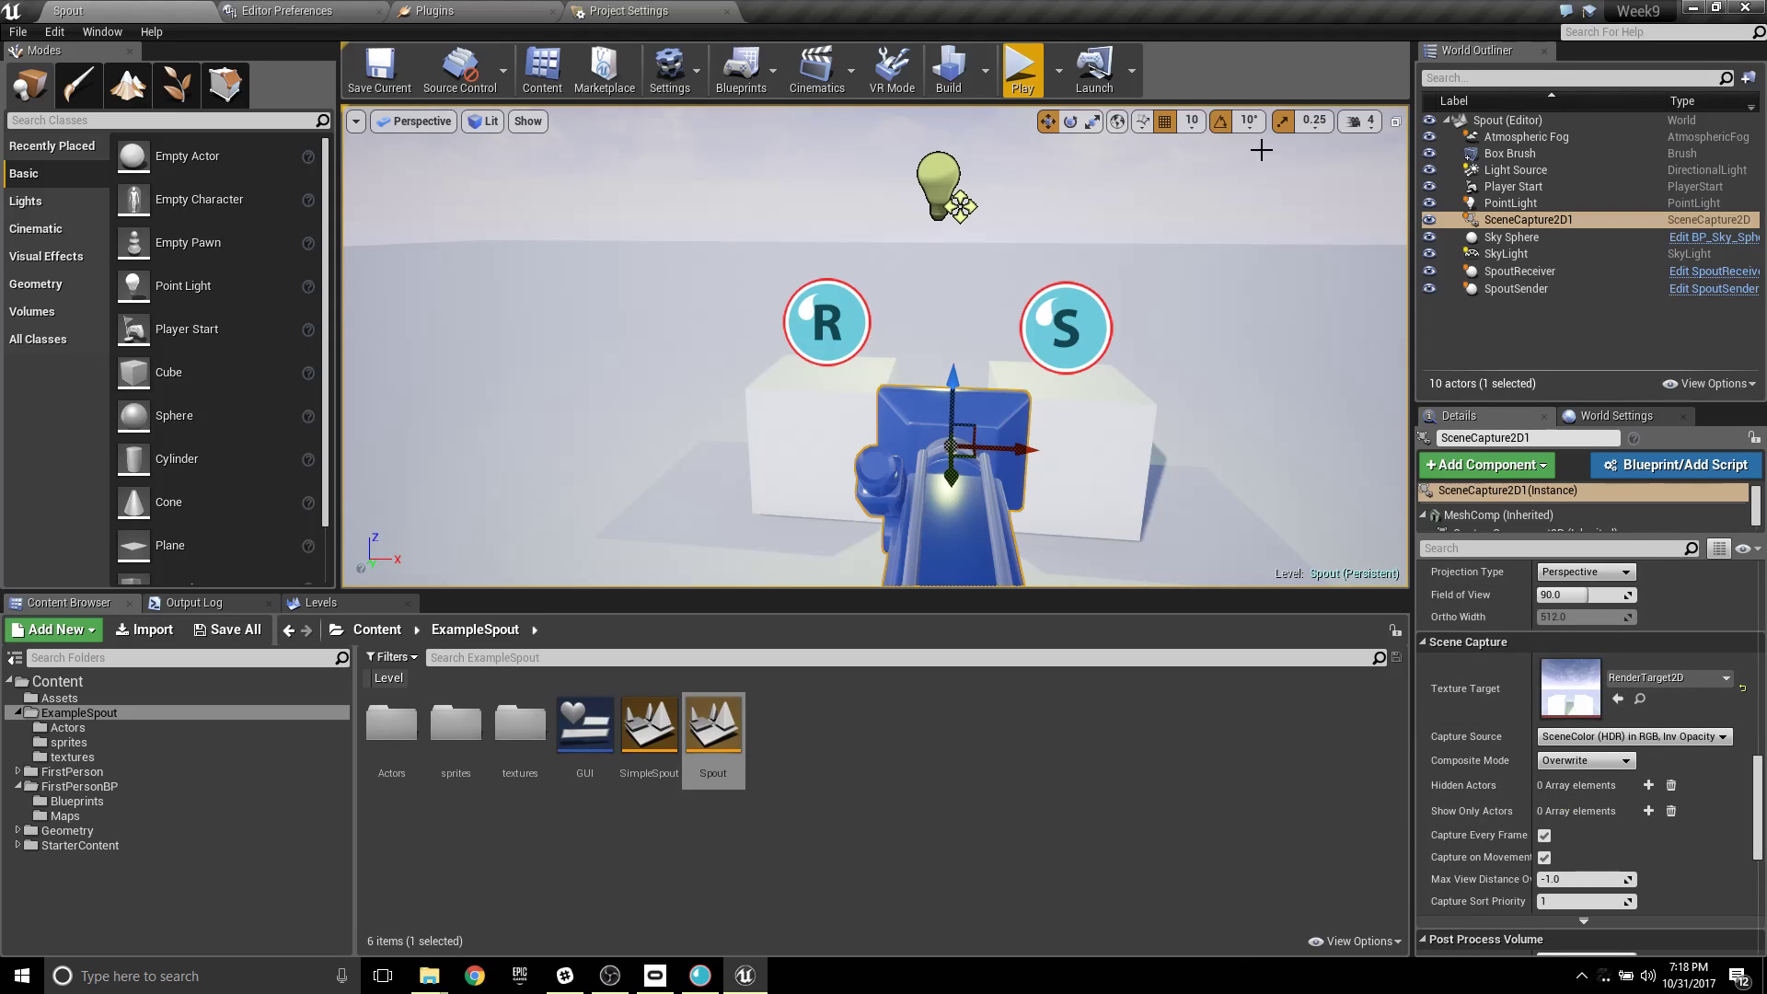
Play the Spout level in the viewport and check the image arriving in the Spout receiver window.
{"action": "left_click", "coordinate": [1030, 108]}
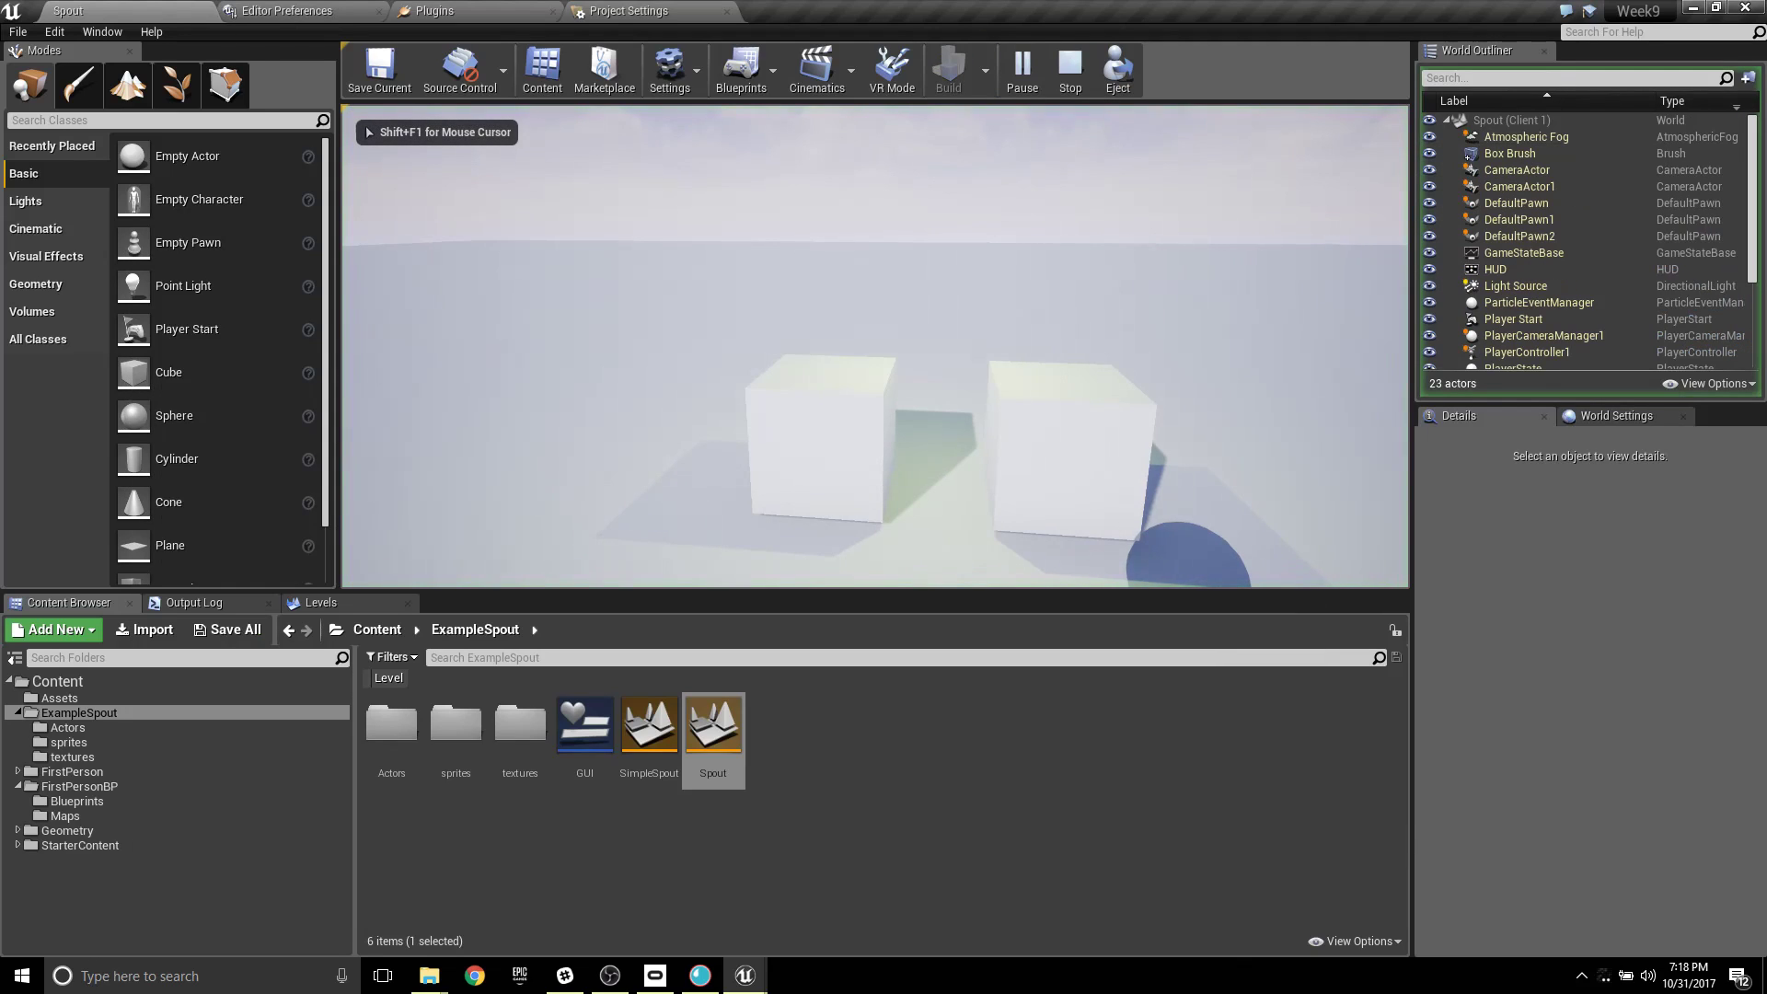
{"action": "key", "text": "q"}
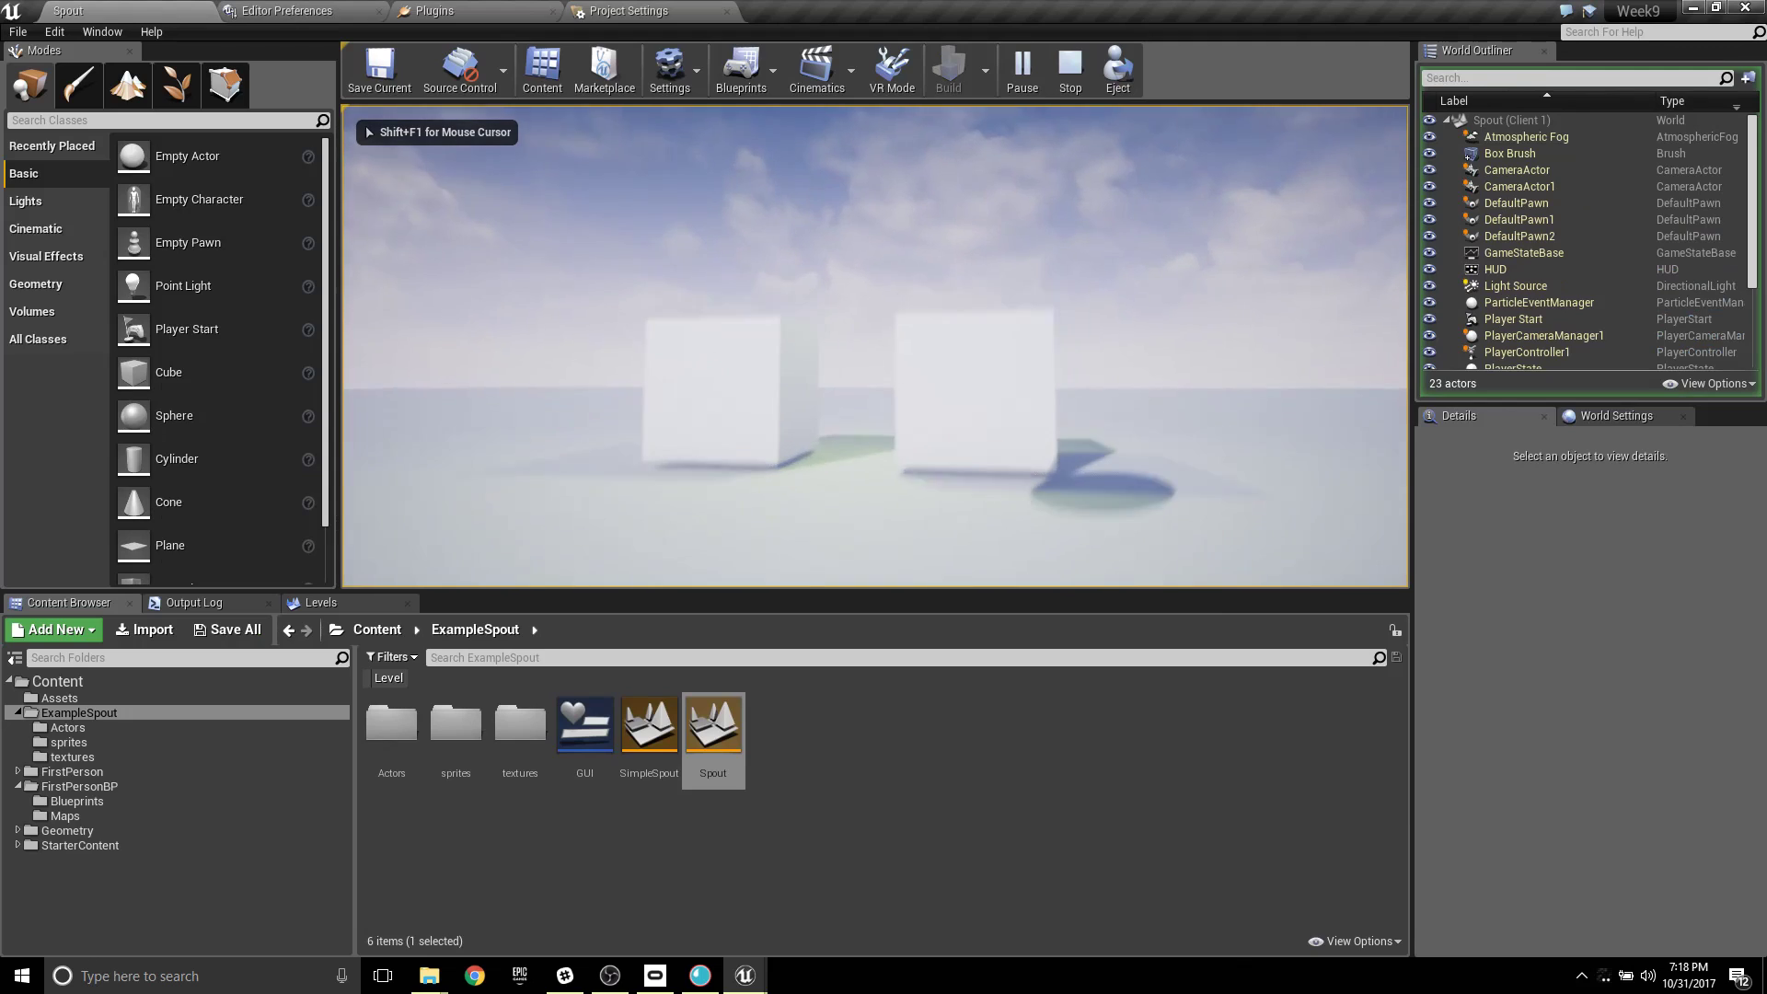
{"action": "key", "text": "shift+F1"}
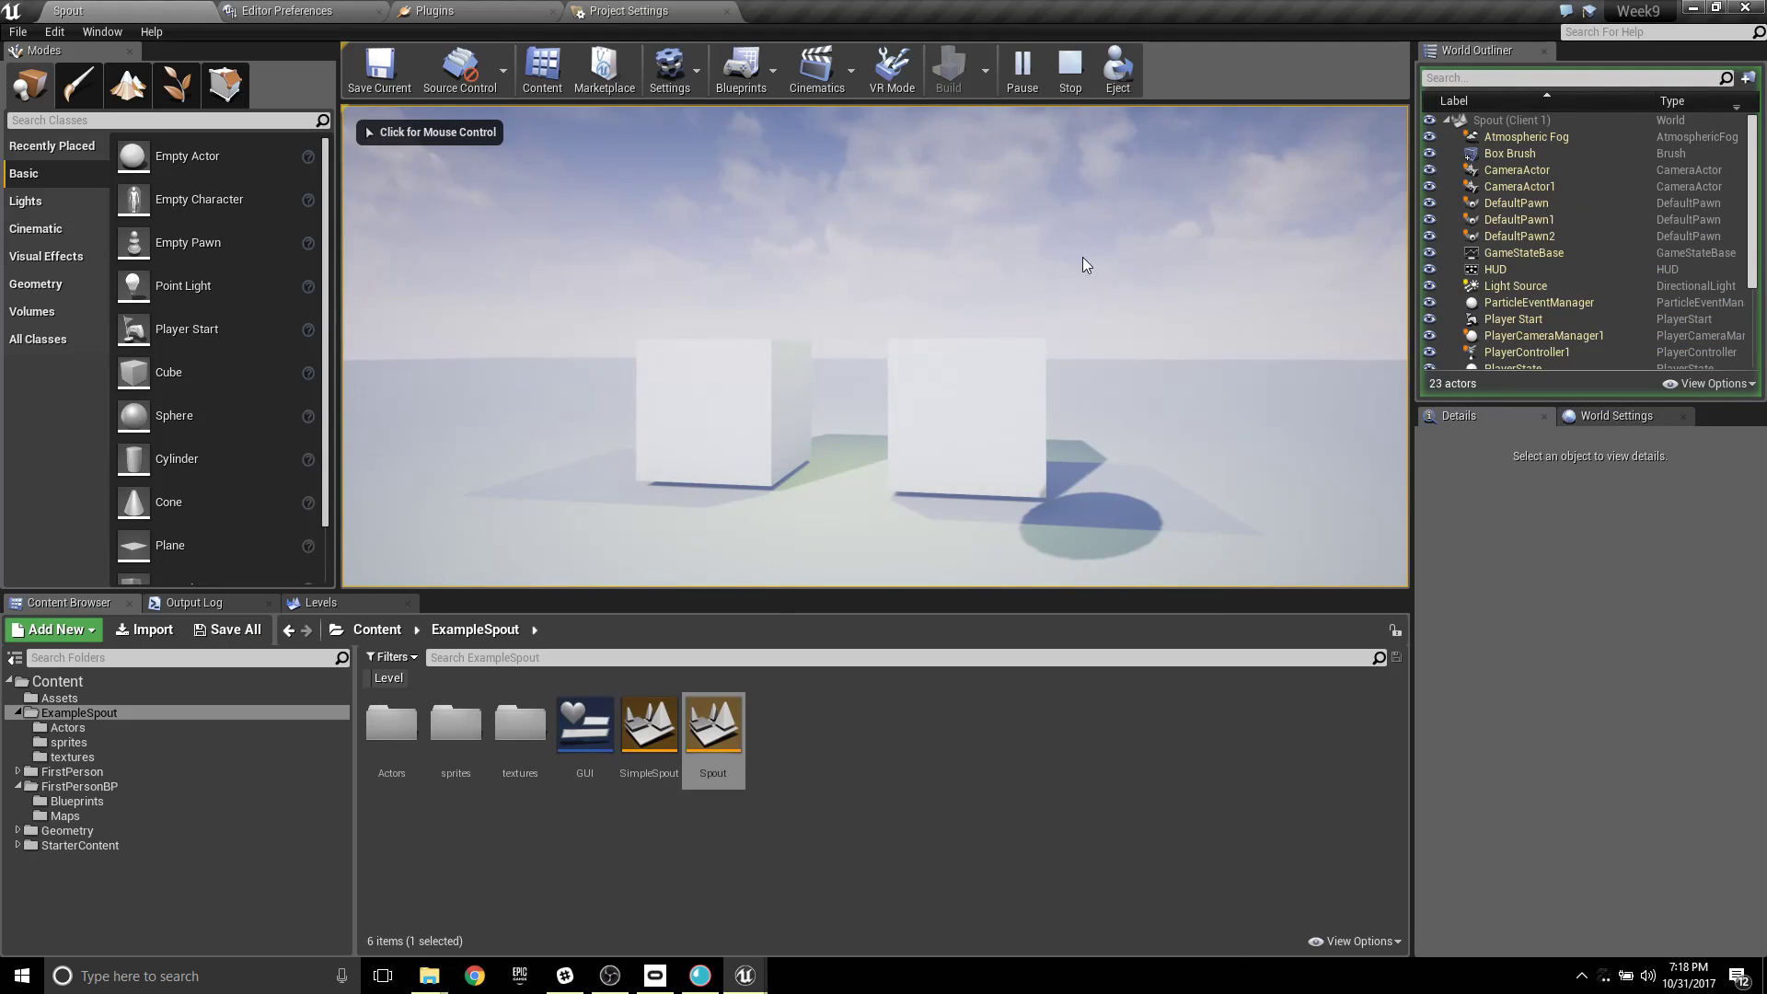
{"action": "left_click", "coordinate": [700, 983]}
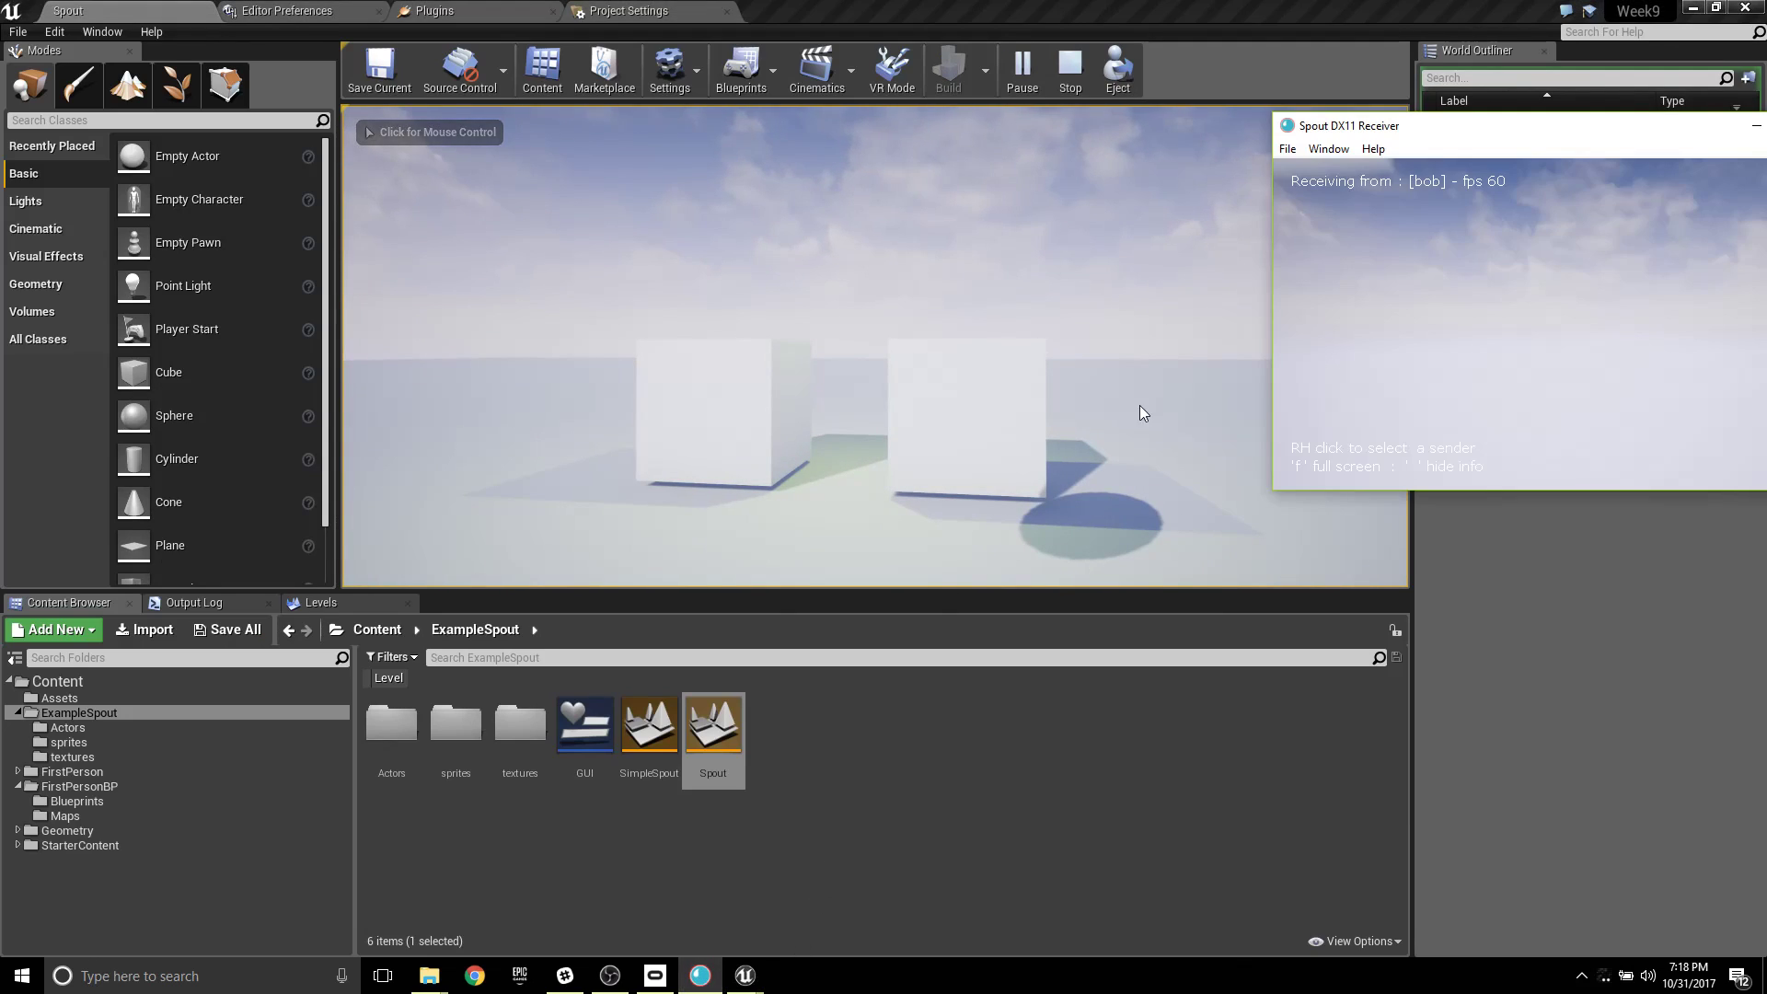
{"action": "left_click_drag", "start_coordinate": [1462, 131], "coordinate": [1529, 269]}
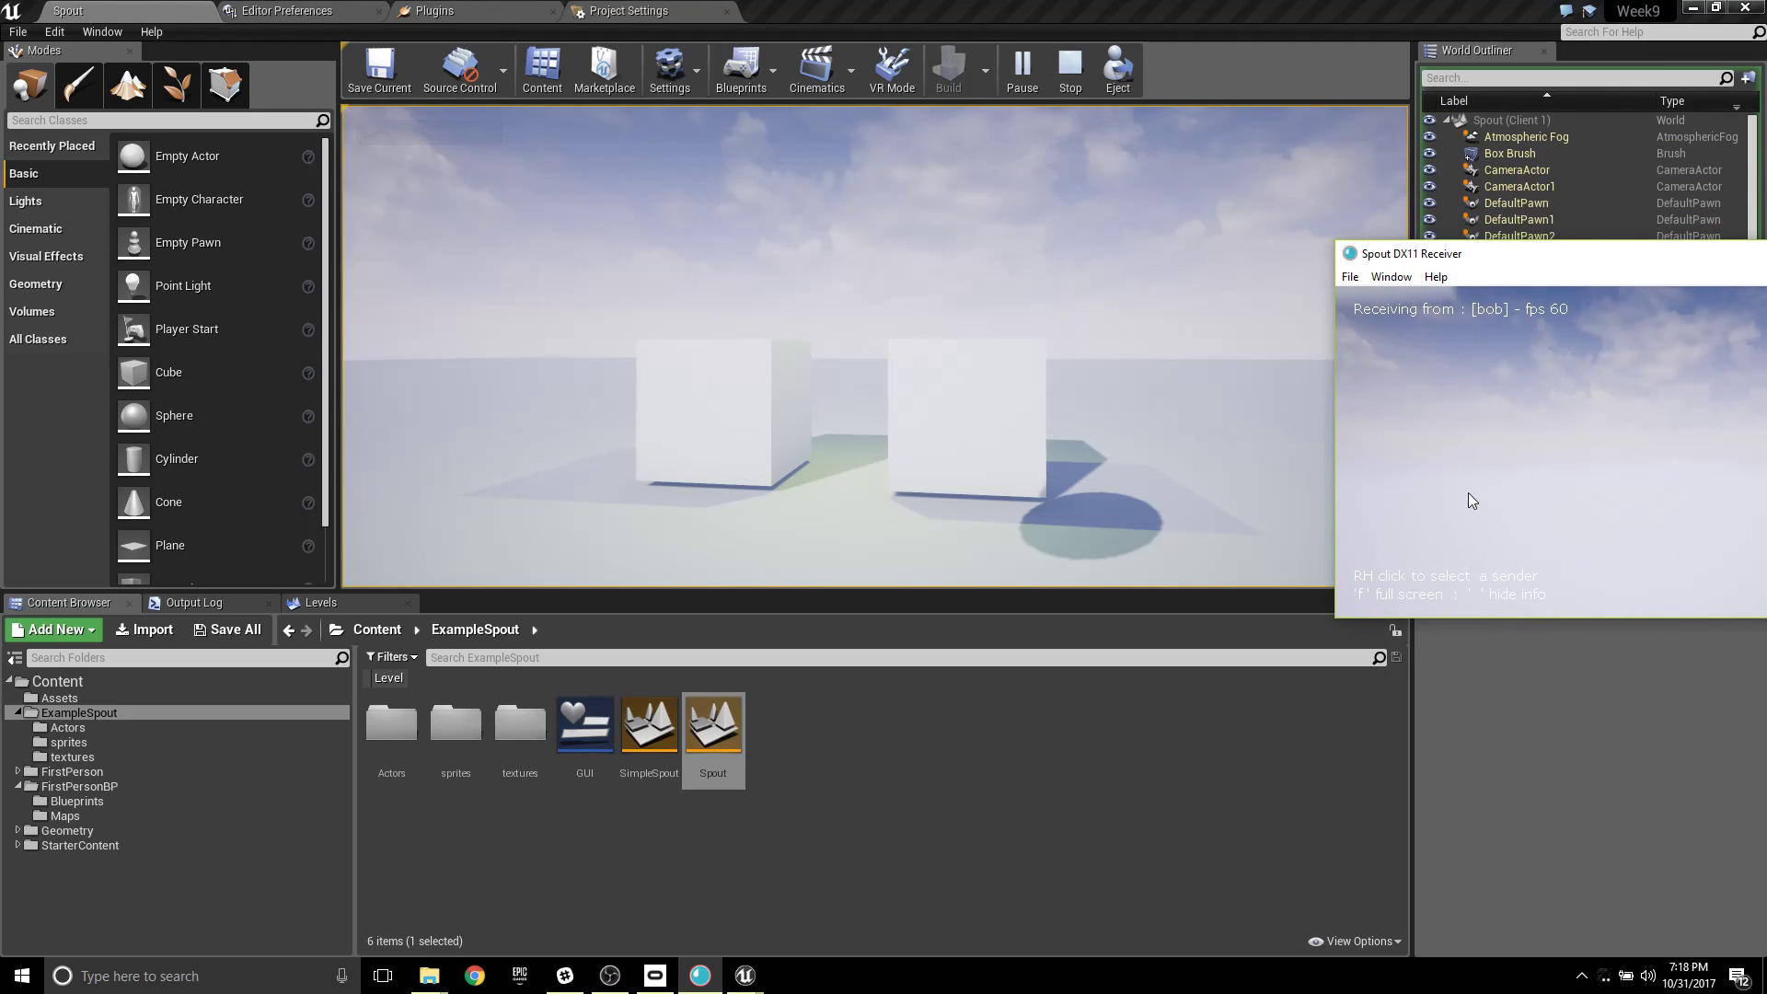
Move the Unreal Editor window aside to see the other play windows, and dismiss the error dialog.
{"action": "left_click", "coordinate": [1216, 140]}
{"action": "key", "text": "shift+F1"}
{"action": "left_click_drag", "start_coordinate": [1286, 14], "coordinate": [792, 284]}
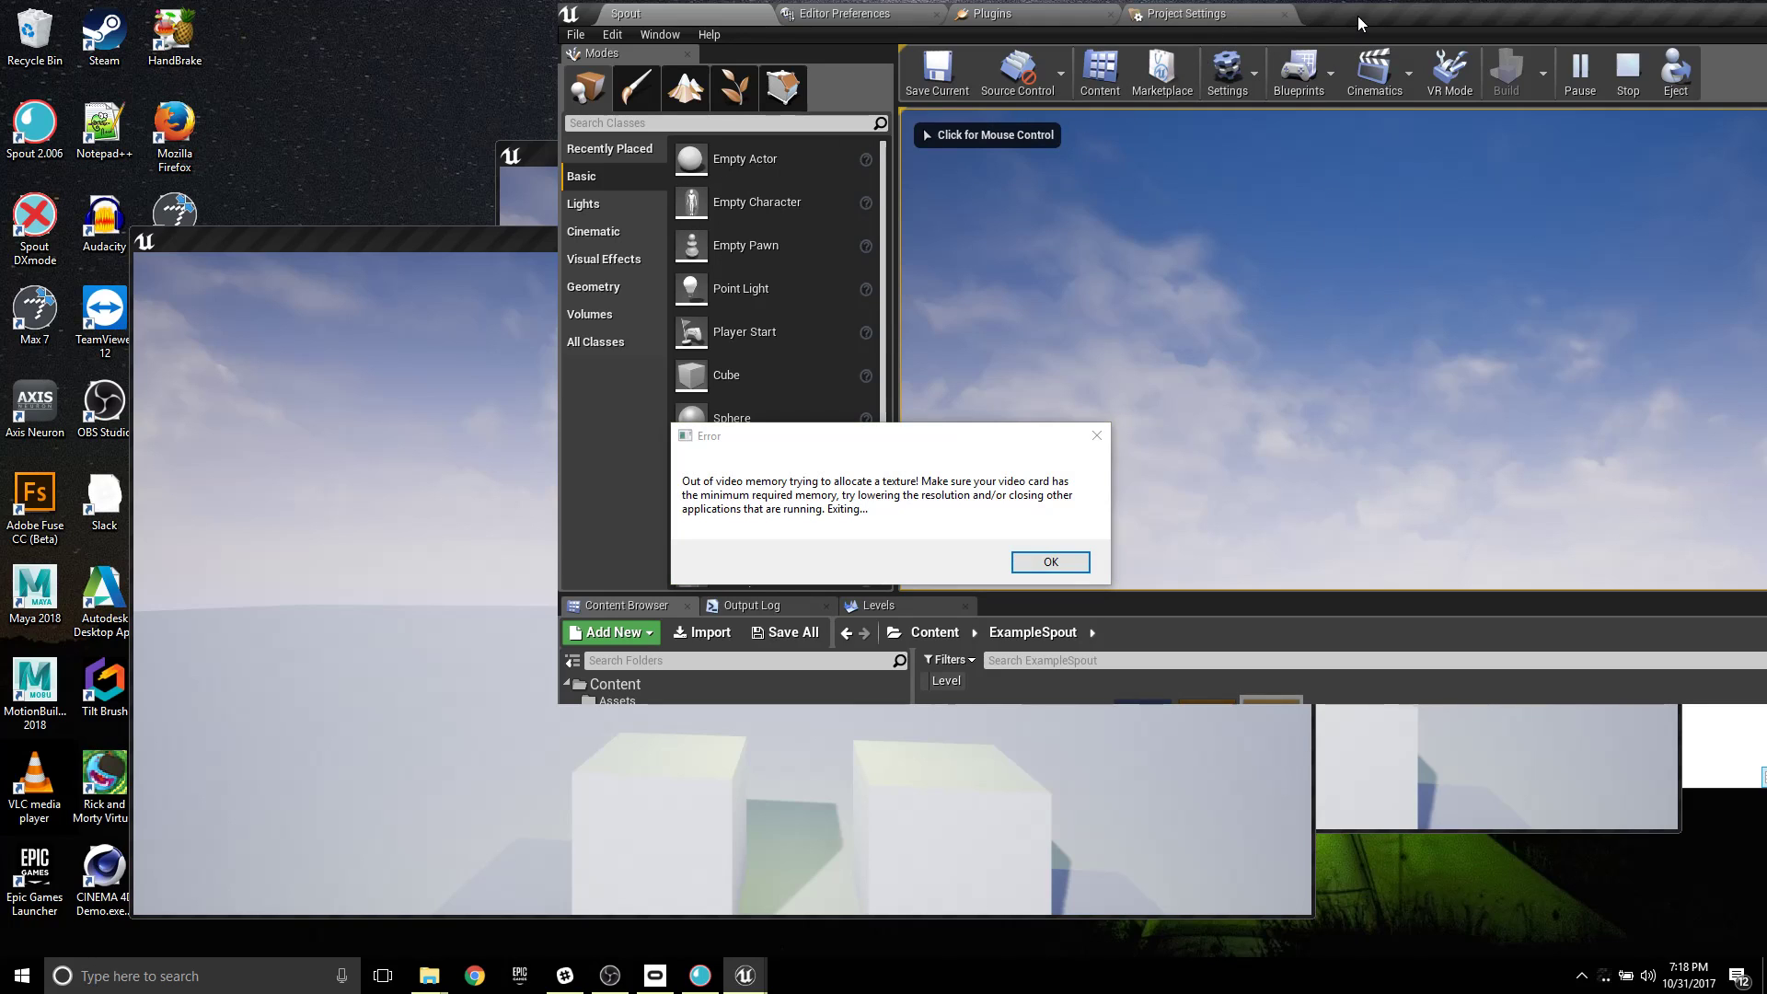
{"action": "left_click", "coordinate": [1049, 563]}
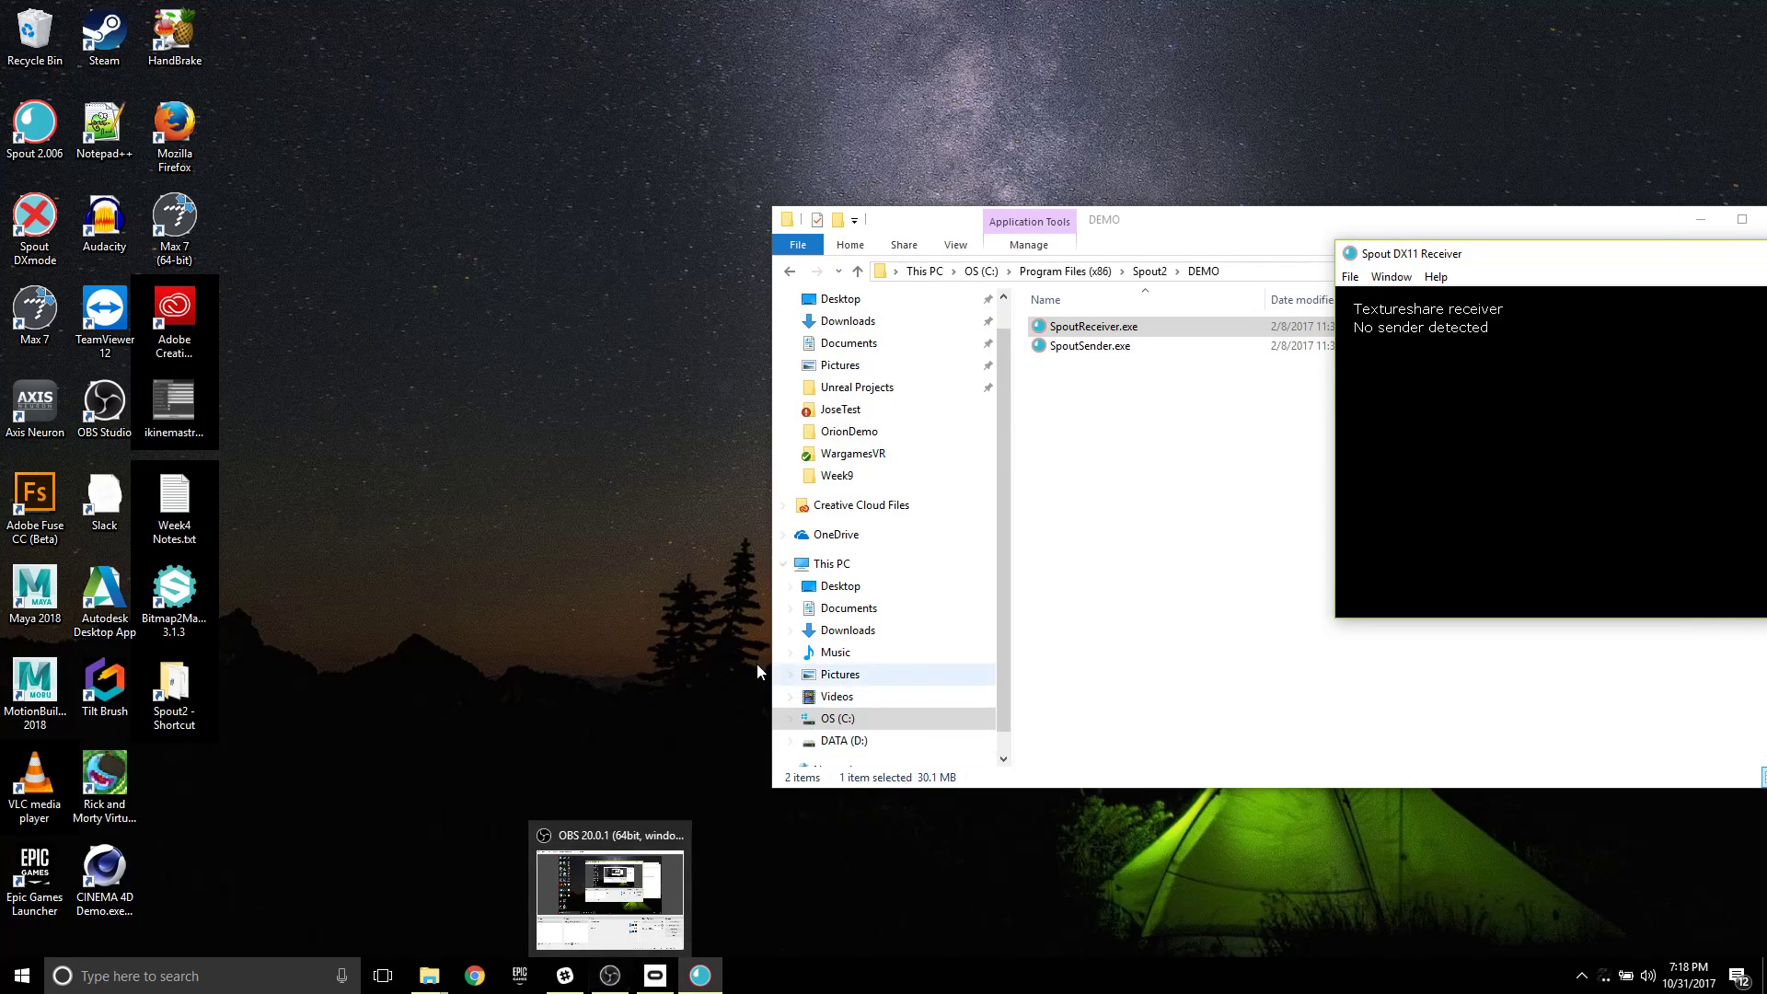
Reopen the Week9.uproject project from its folder in File Explorer and shift the folder window aside.
{"action": "mouse_move", "coordinate": [429, 975]}
{"action": "left_click", "coordinate": [493, 907]}
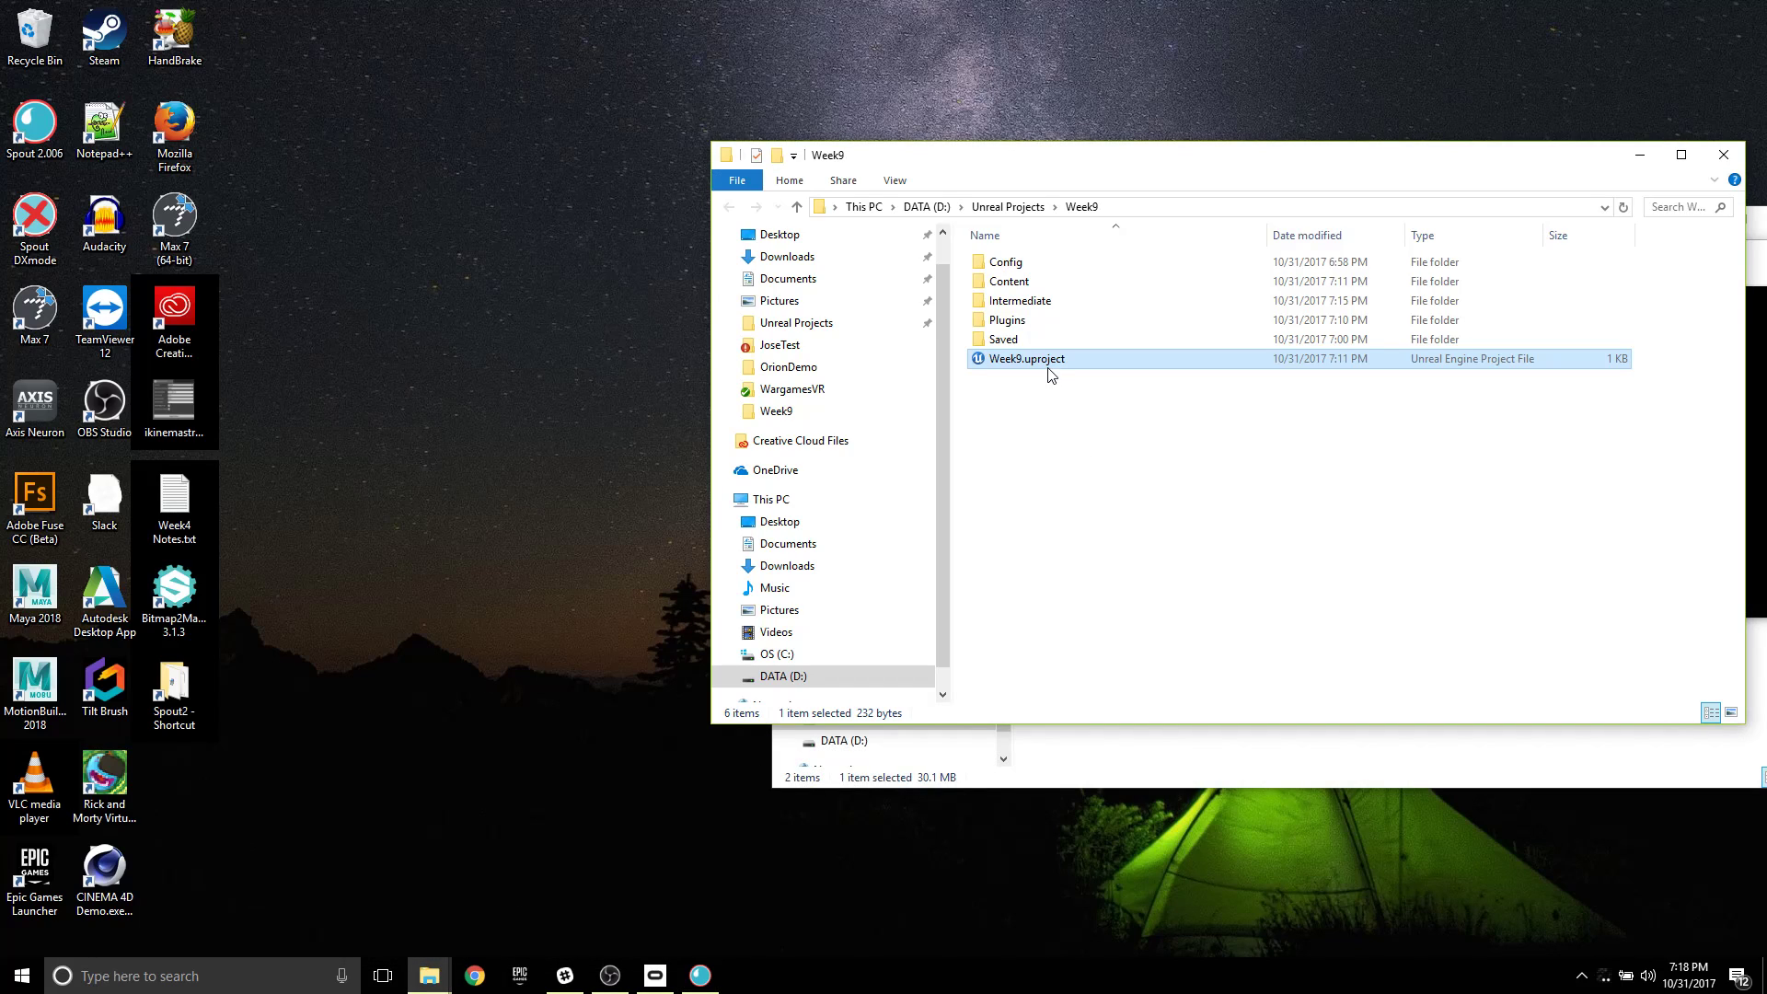
{"action": "double_click", "coordinate": [1047, 364]}
{"action": "left_click_drag", "start_coordinate": [1432, 156], "coordinate": [911, 213]}
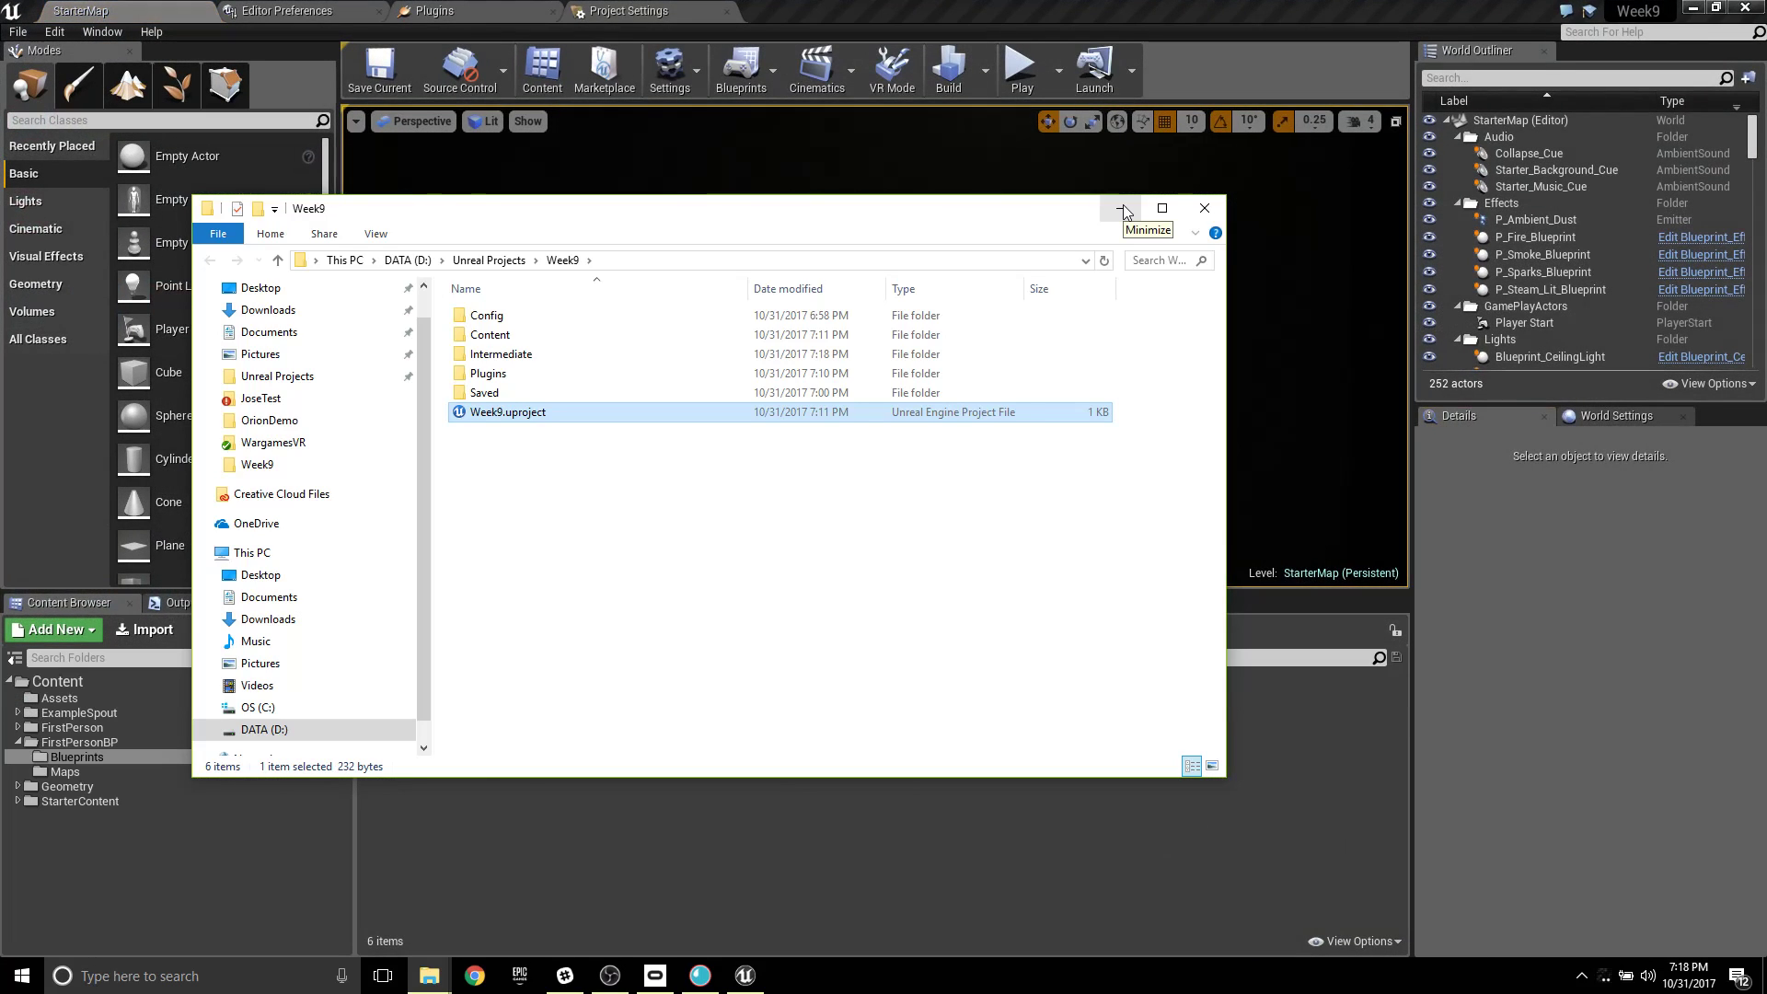
Bring the Unreal Editor back to the front and look over the available play modes.
{"action": "left_click", "coordinate": [1073, 11]}
{"action": "left_click", "coordinate": [1059, 70]}
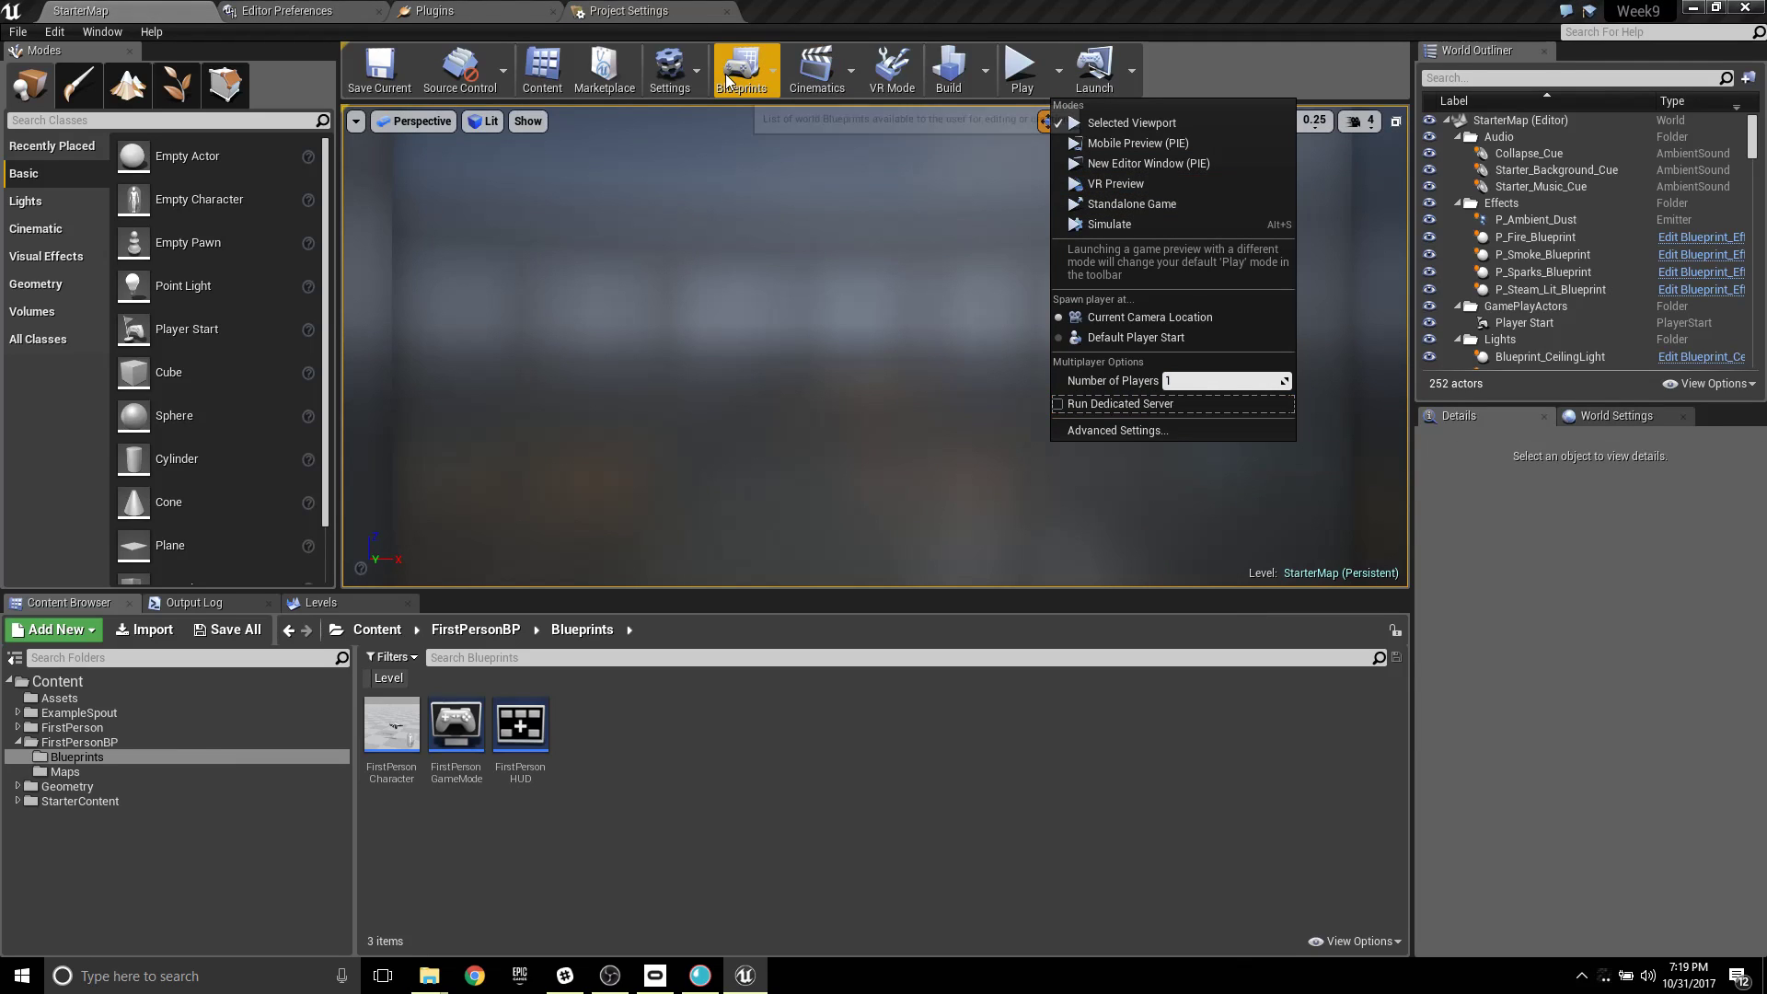
{"action": "left_click", "coordinate": [814, 8]}
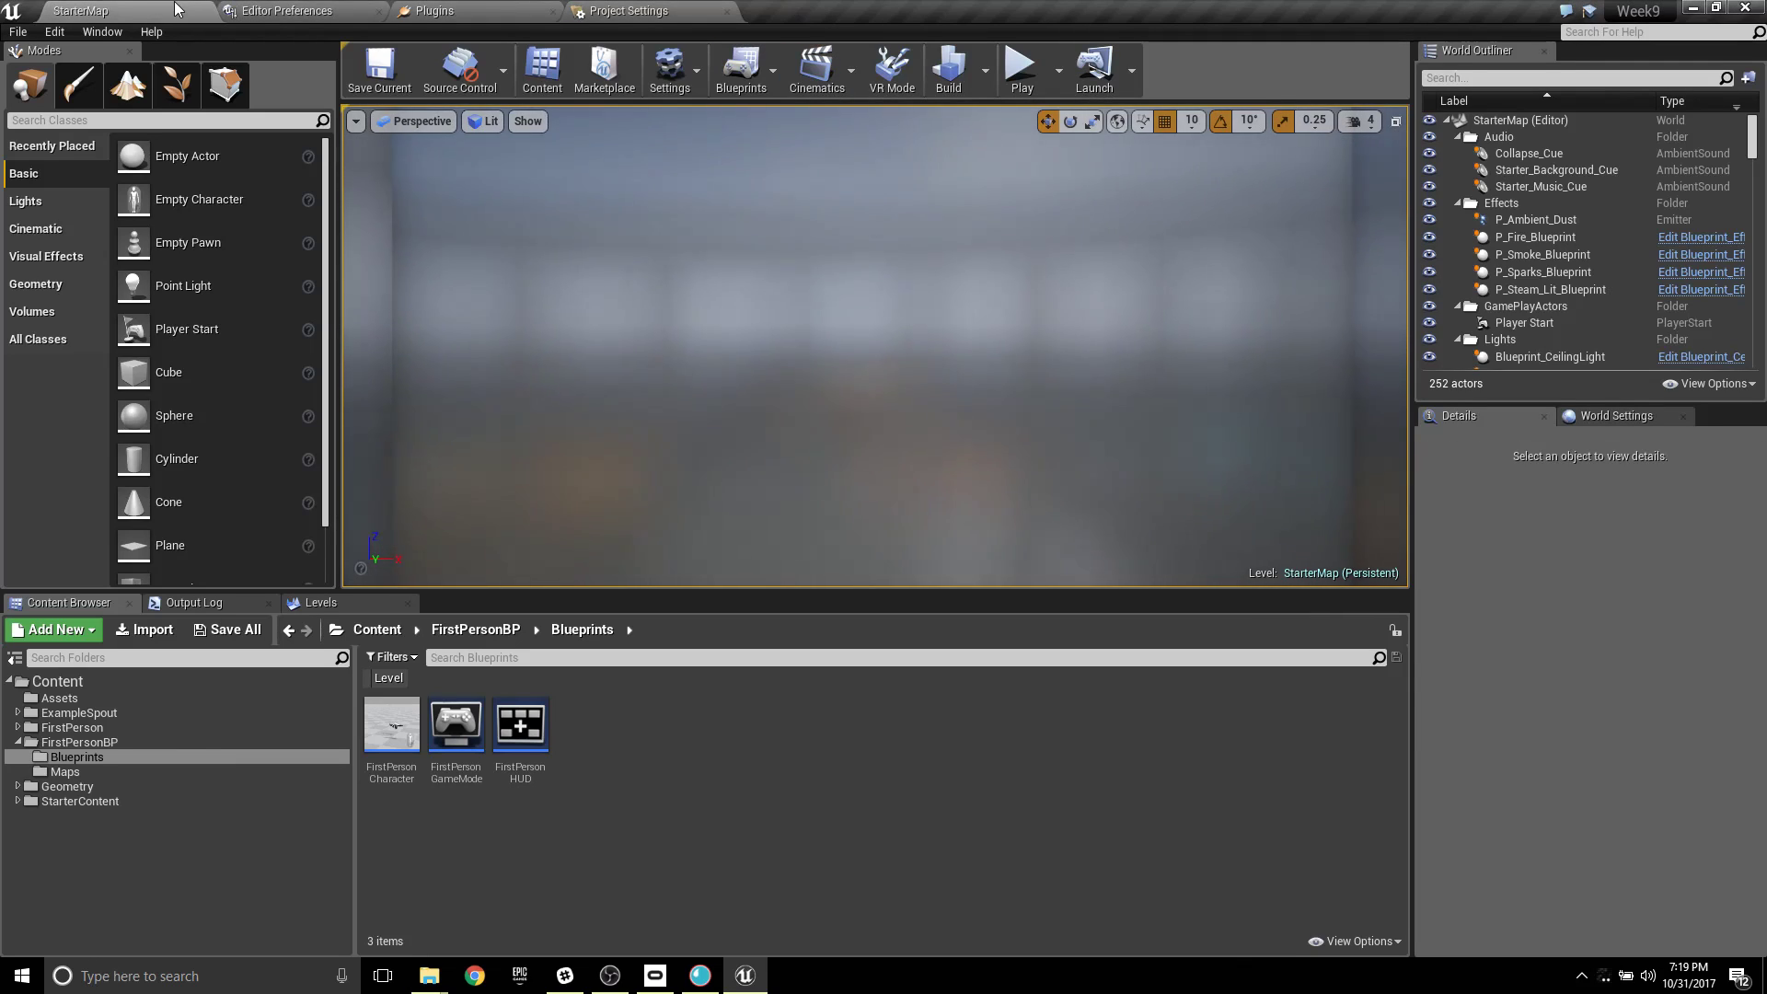
List the levels of the whole Content folder using the Level filter and open the Spout level.
{"action": "left_click_drag", "start_coordinate": [429, 370], "coordinate": [396, 552]}
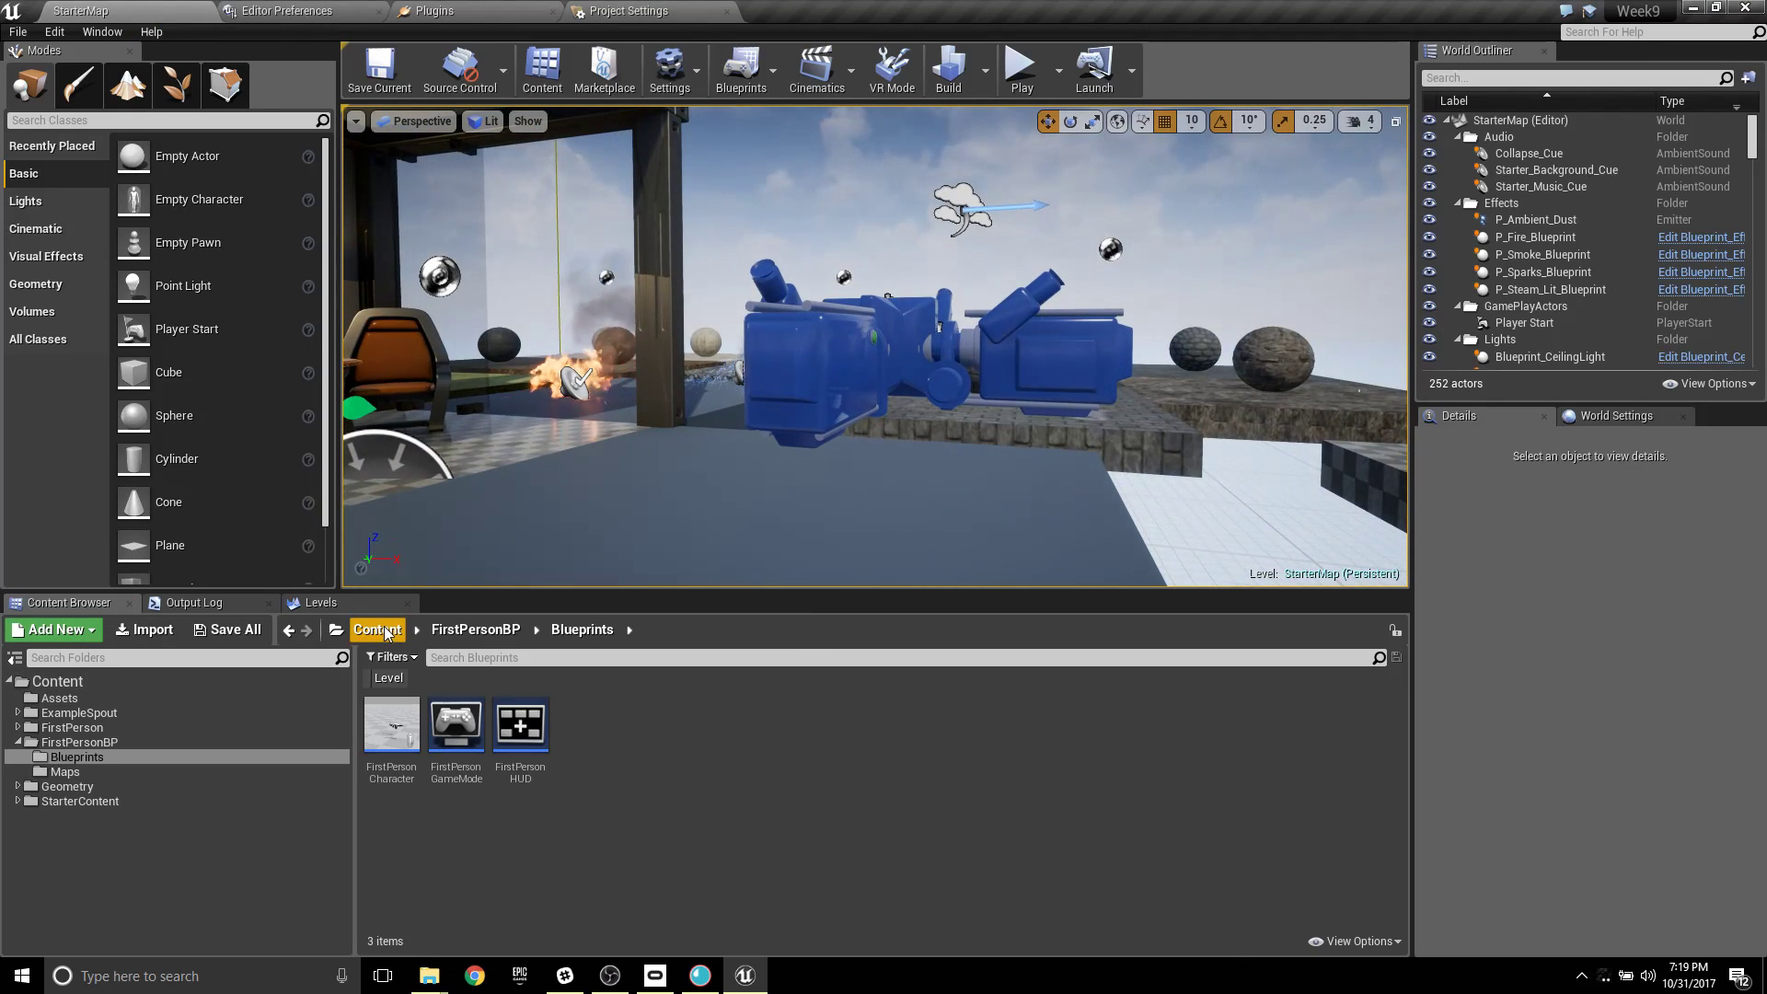
{"action": "left_click", "coordinate": [222, 675]}
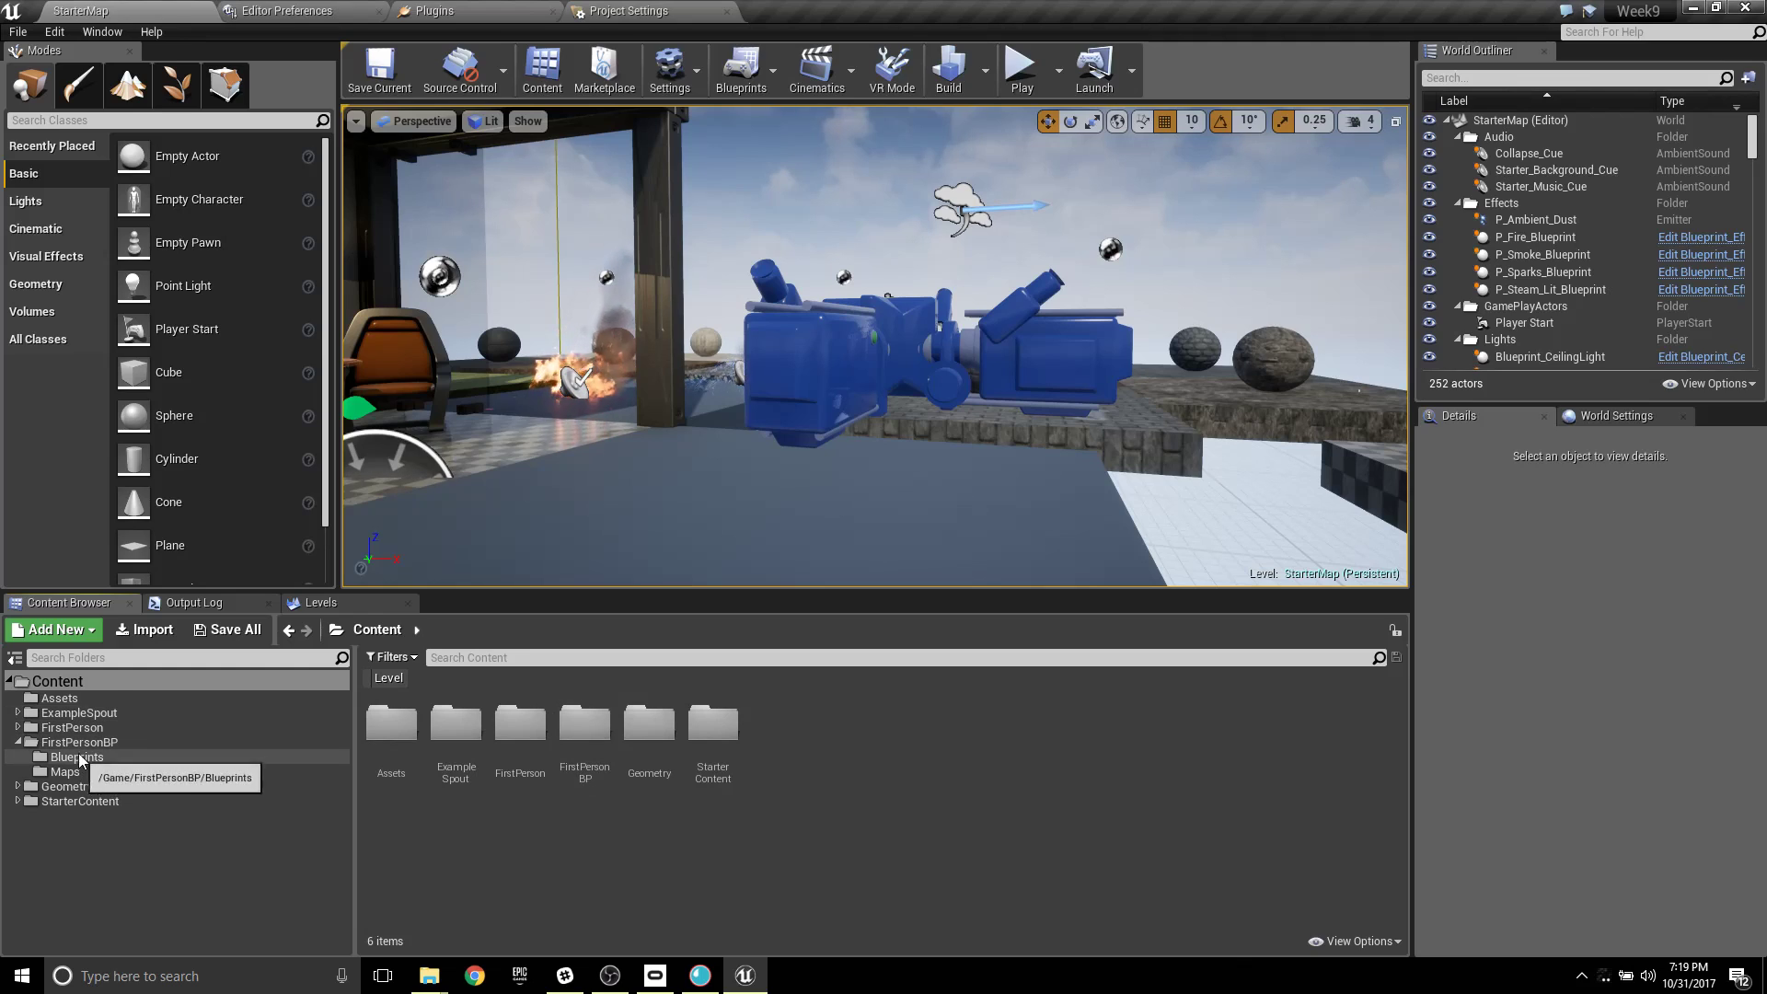
{"action": "left_click", "coordinate": [387, 677]}
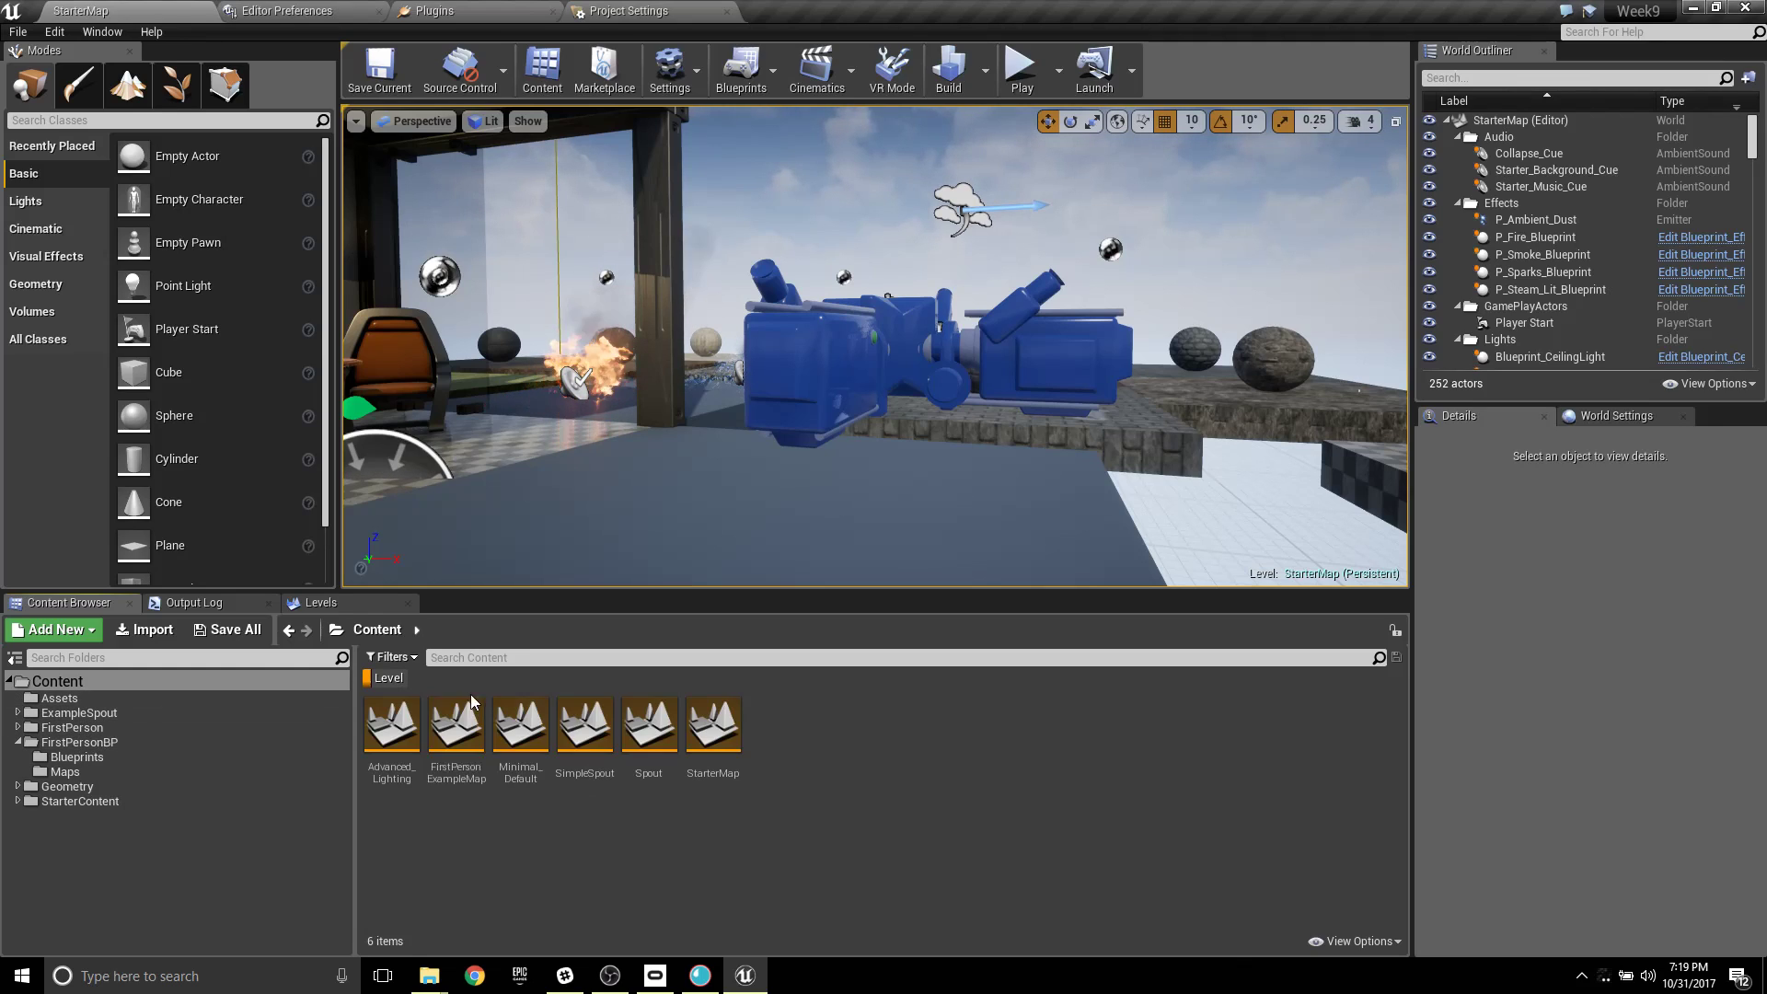
{"action": "double_click", "coordinate": [655, 729]}
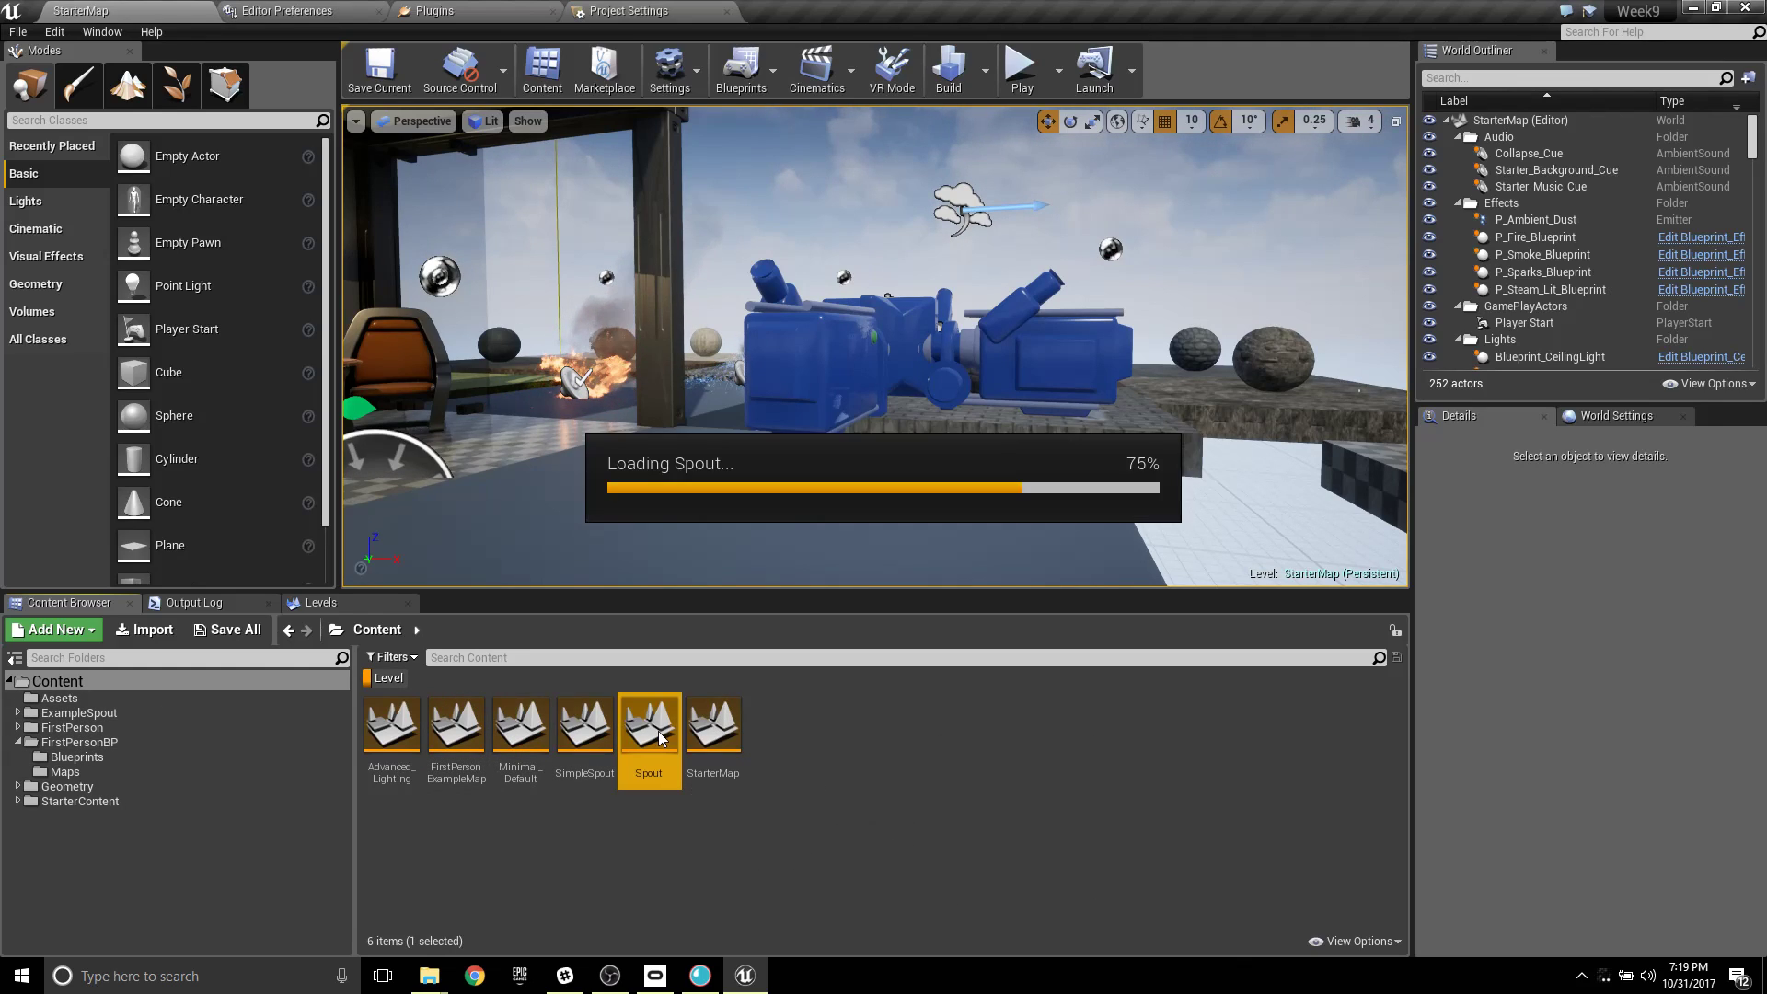
{"action": "scroll", "coordinate": [977, 383], "scroll_direction": "down", "scroll_amount": 4}
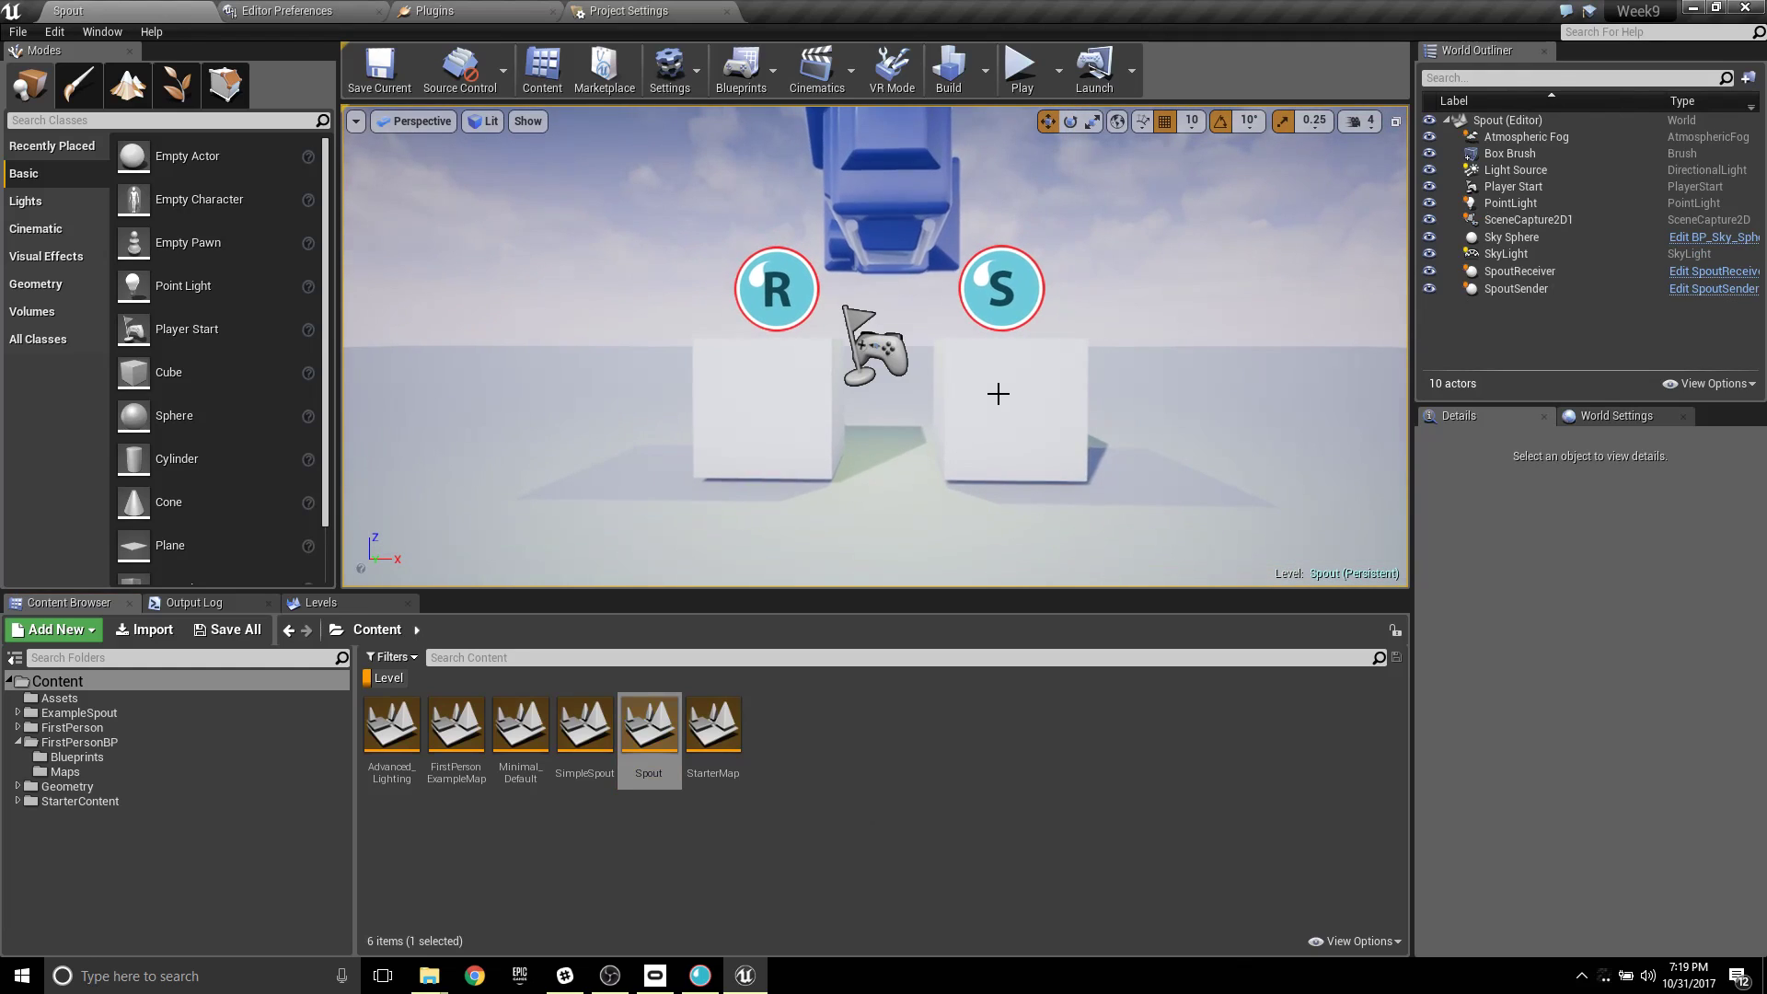
Play the Spout level in the viewport and place the Spout receiver window beside it to compare the images.
{"action": "left_click", "coordinate": [1023, 72]}
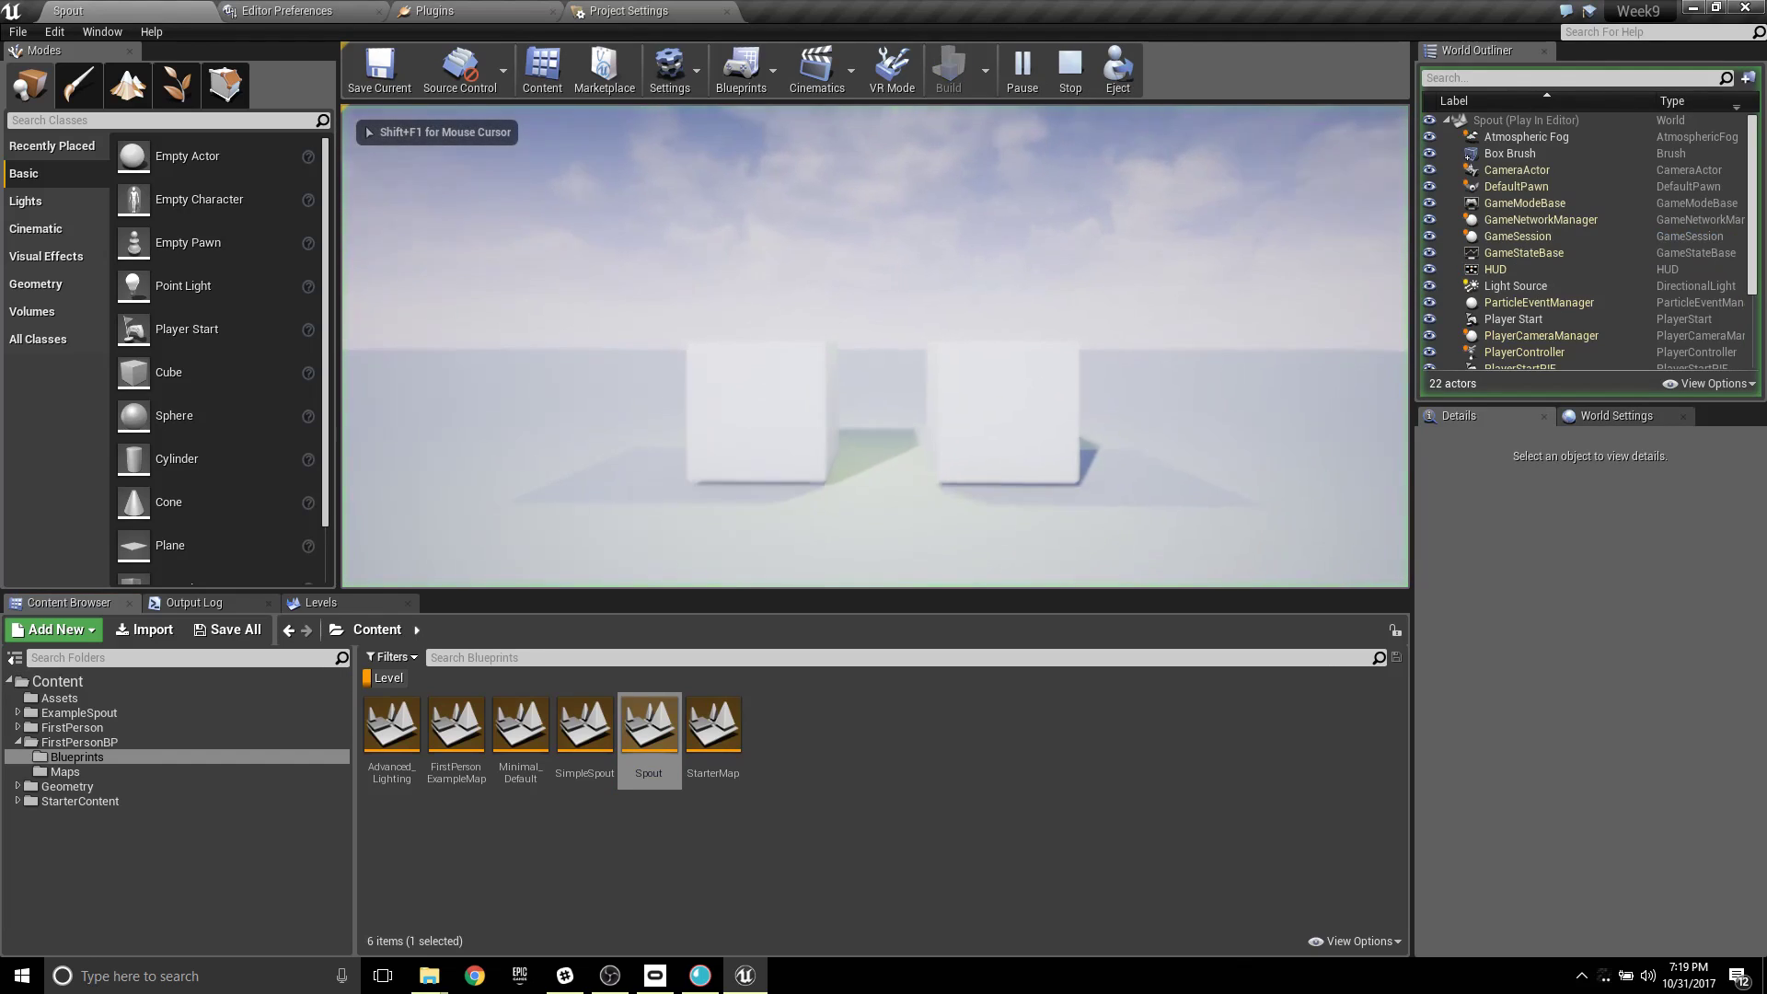
{"action": "key", "text": "shift+F1"}
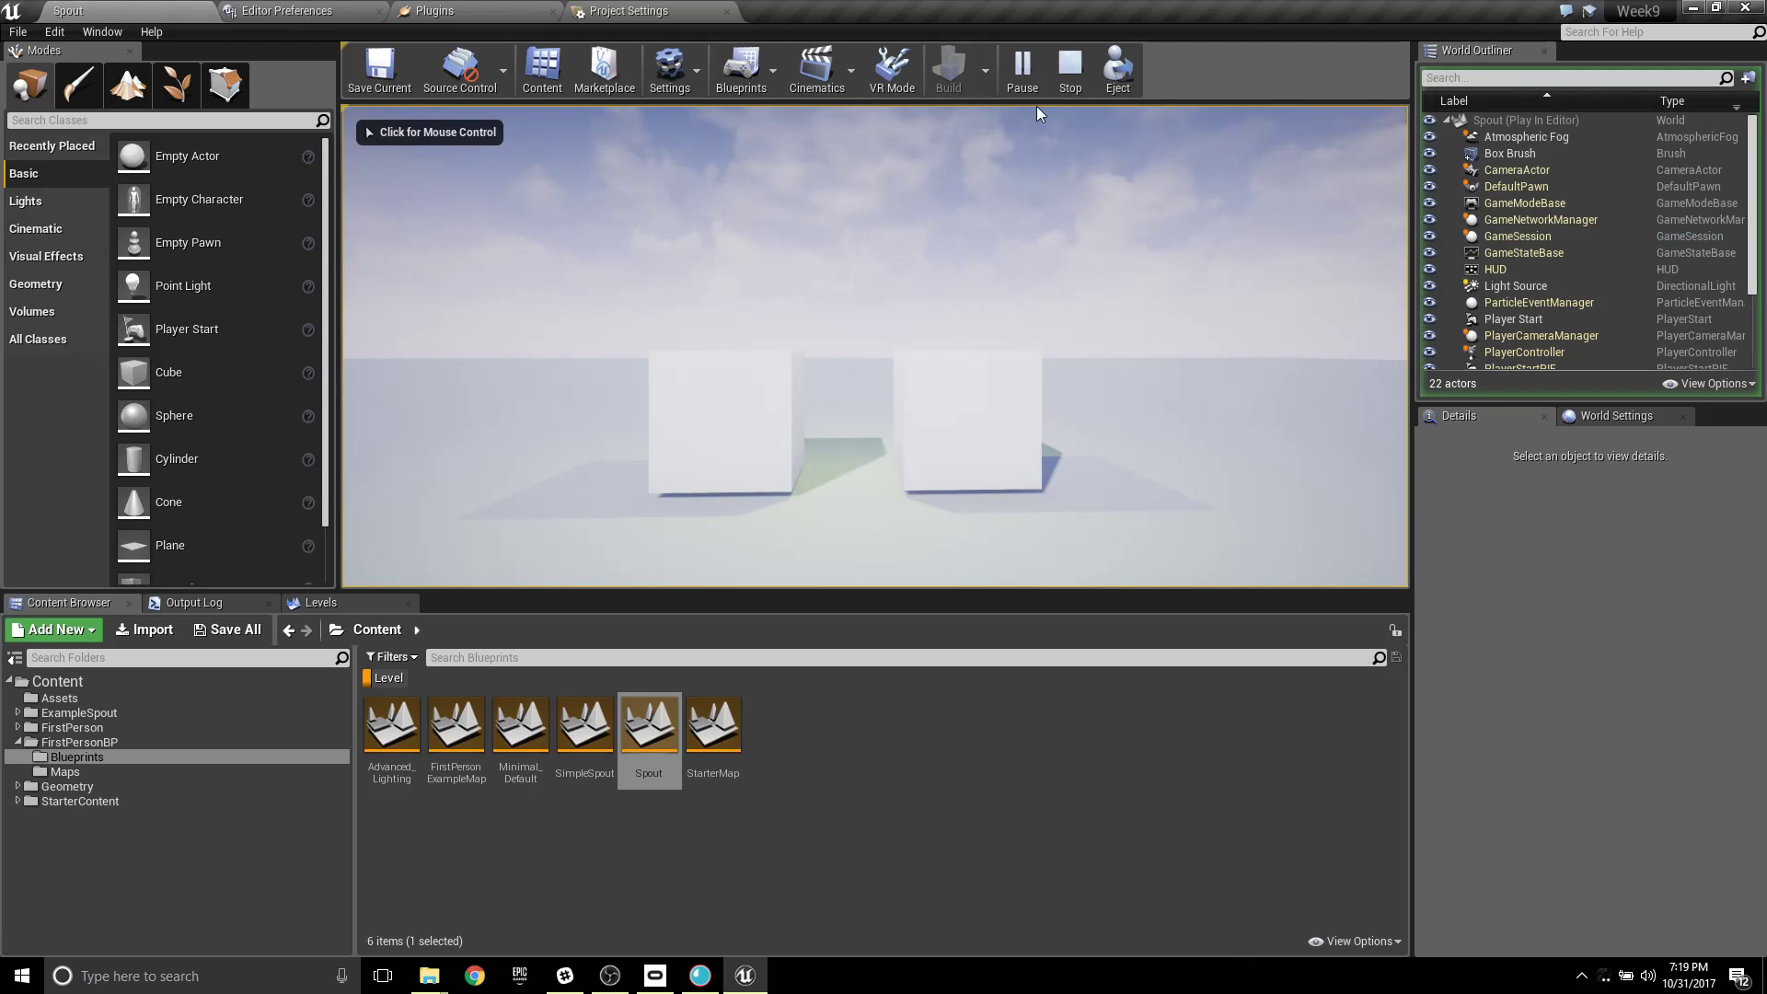
{"action": "left_click", "coordinate": [701, 974]}
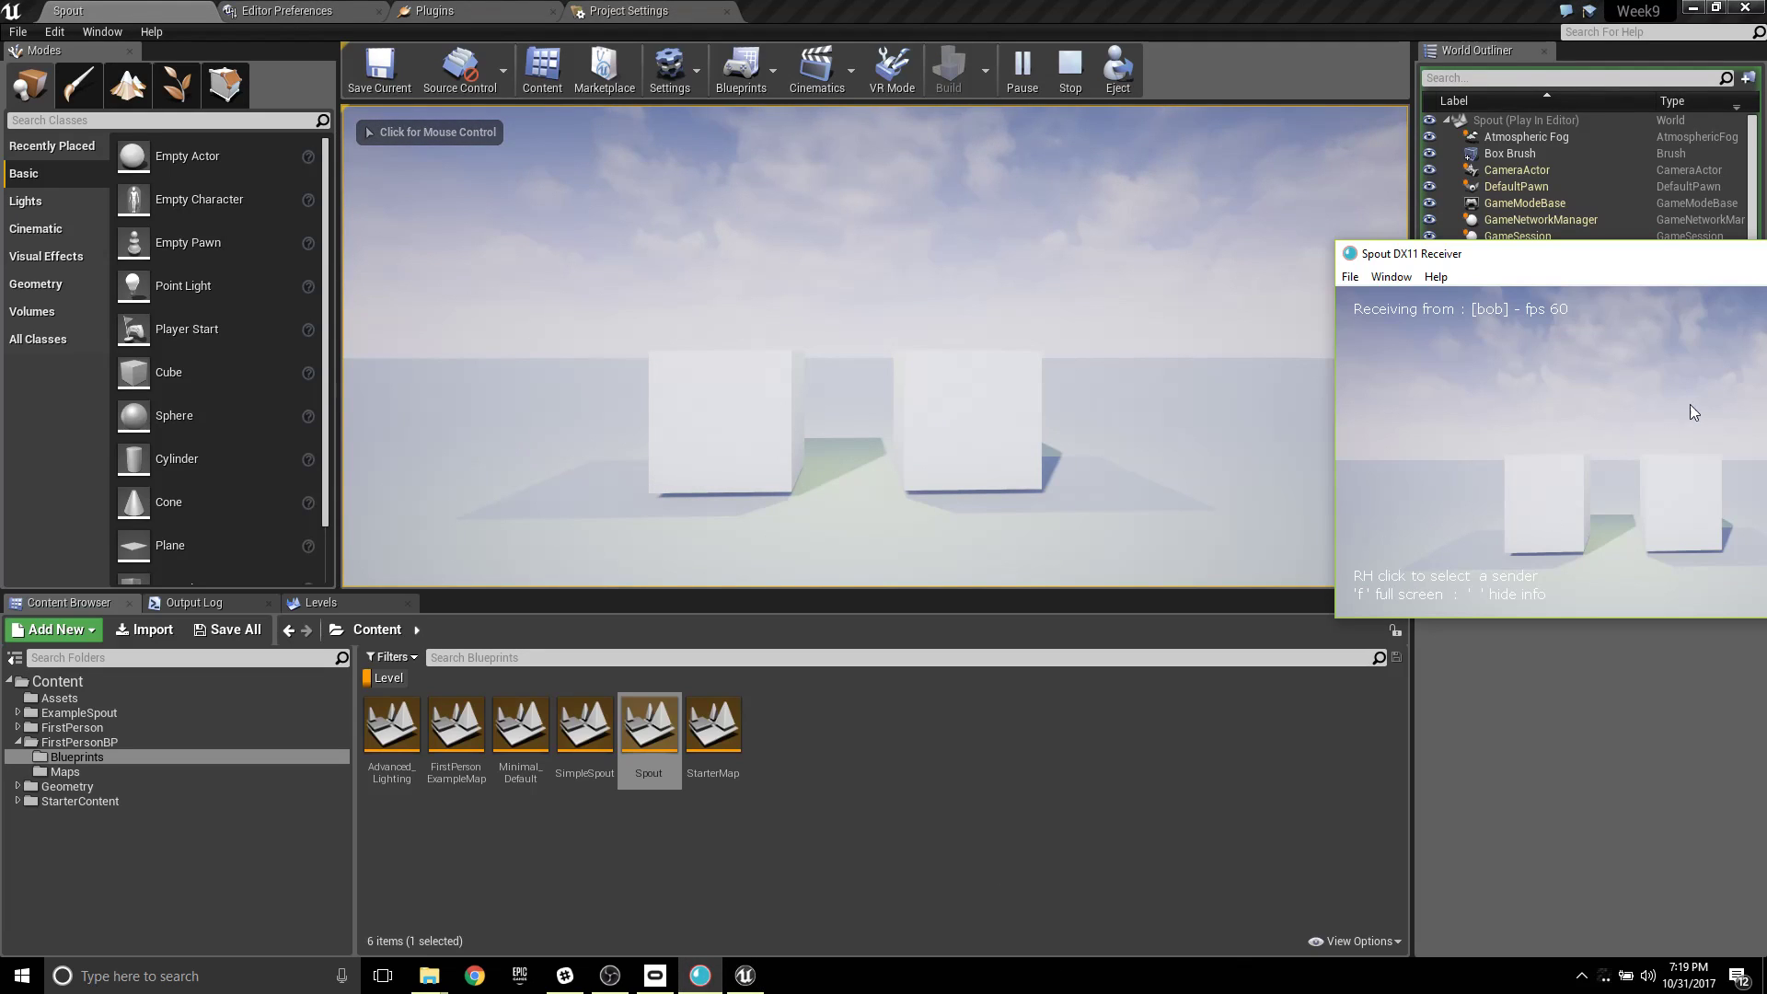
{"action": "left_click_drag", "start_coordinate": [1672, 274], "coordinate": [1539, 398]}
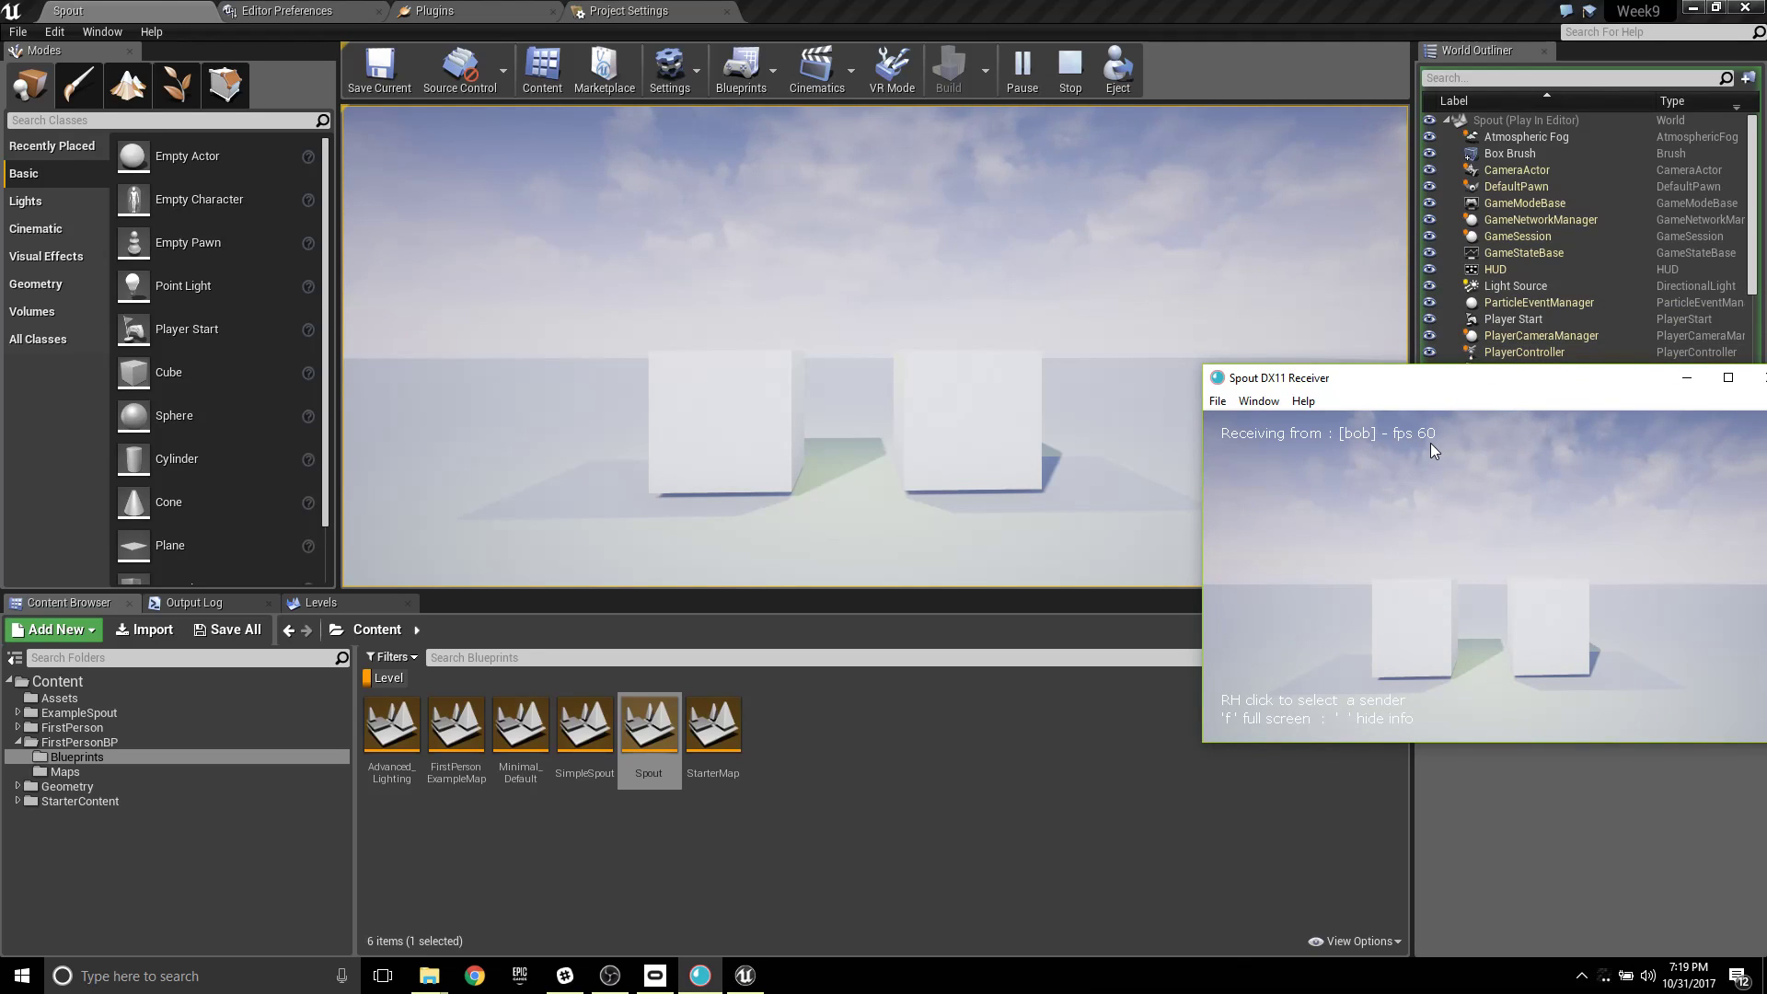
{"action": "left_click_drag", "start_coordinate": [1498, 394], "coordinate": [1621, 330]}
Shift the editor window next to the receiver, fly around in the running level to compare both views, and stop playing.
{"action": "left_click_drag", "start_coordinate": [1305, 9], "coordinate": [906, 171]}
{"action": "left_click", "coordinate": [766, 521]}
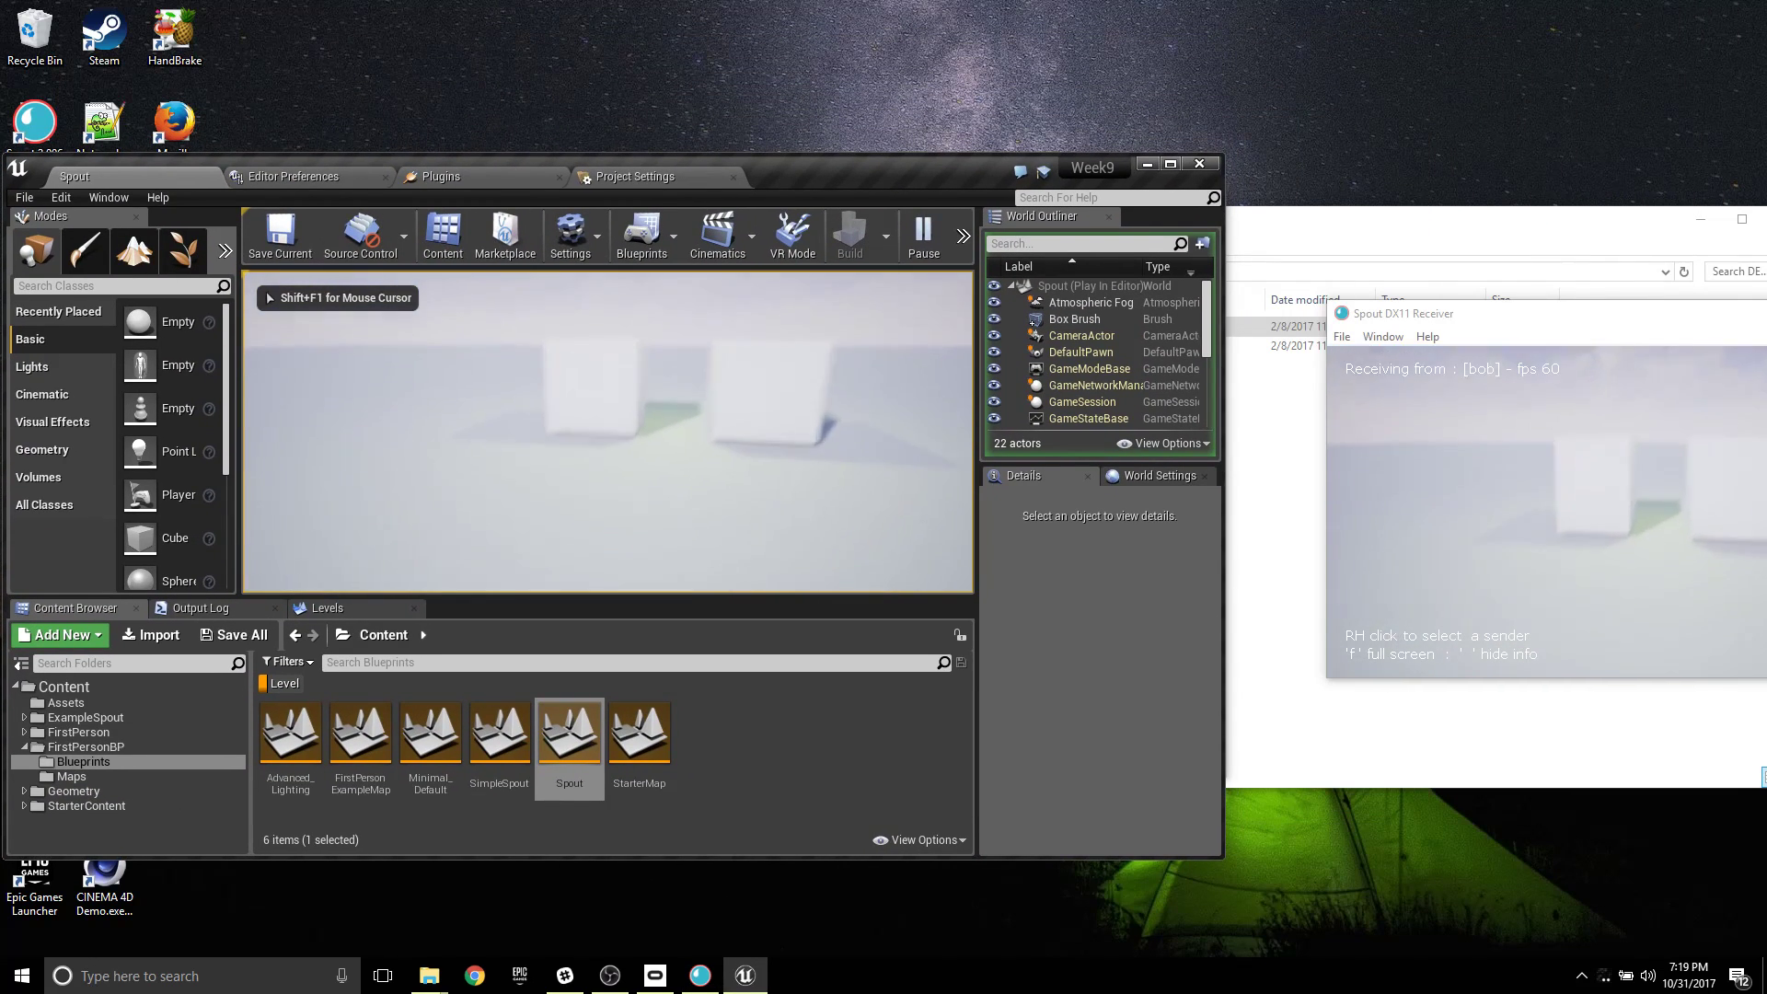
{"action": "key", "text": "a"}
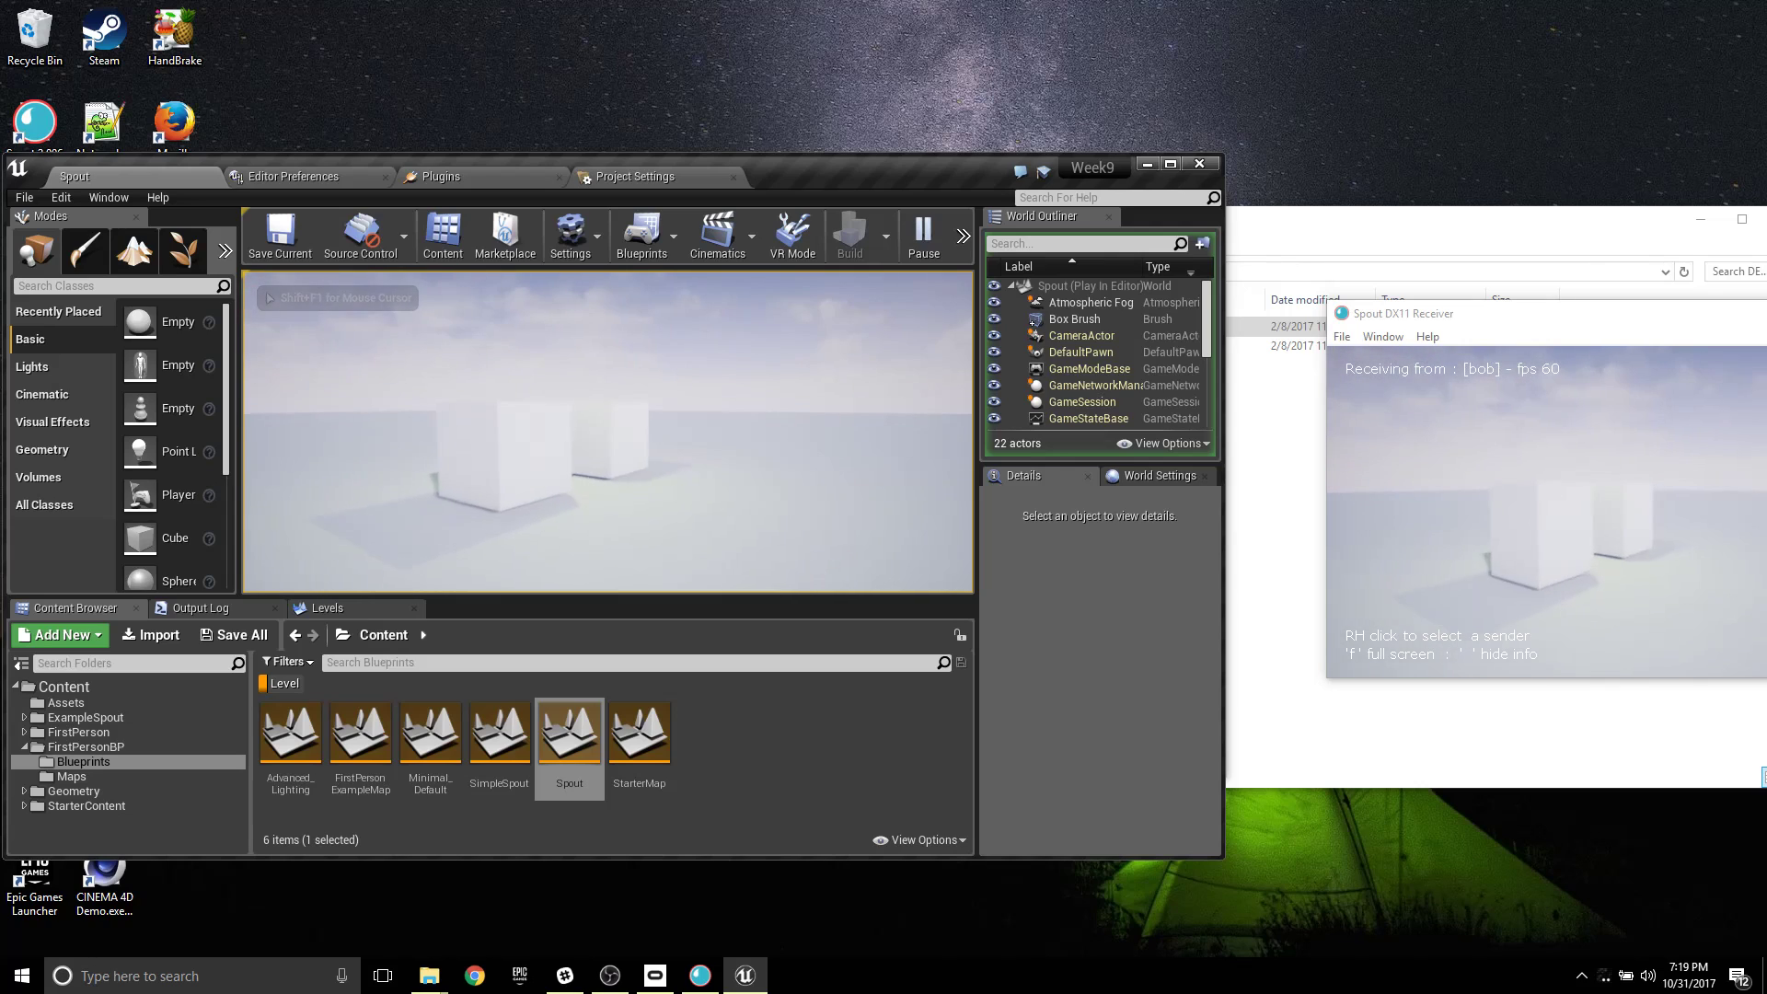
{"action": "key", "text": "Escape"}
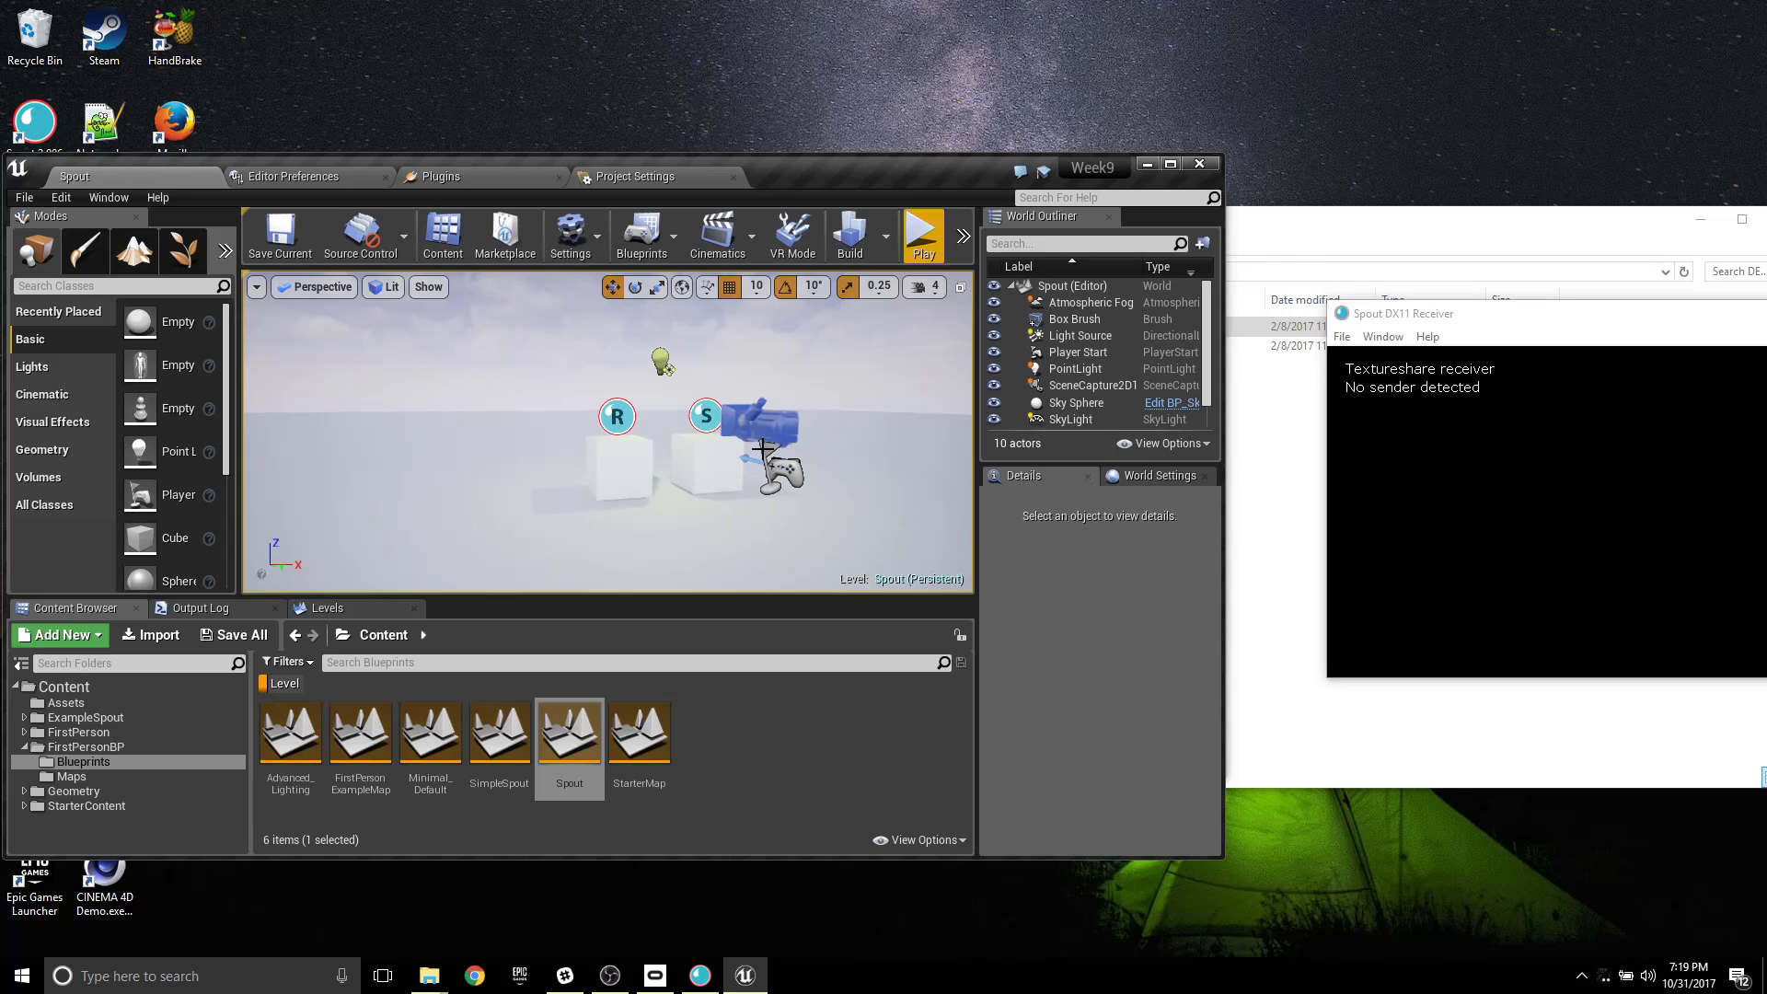
Duplicate the SpoutSender actor and move the copy in front of the other cubes, to about X -270, Y 210.
{"action": "left_click", "coordinate": [723, 465]}
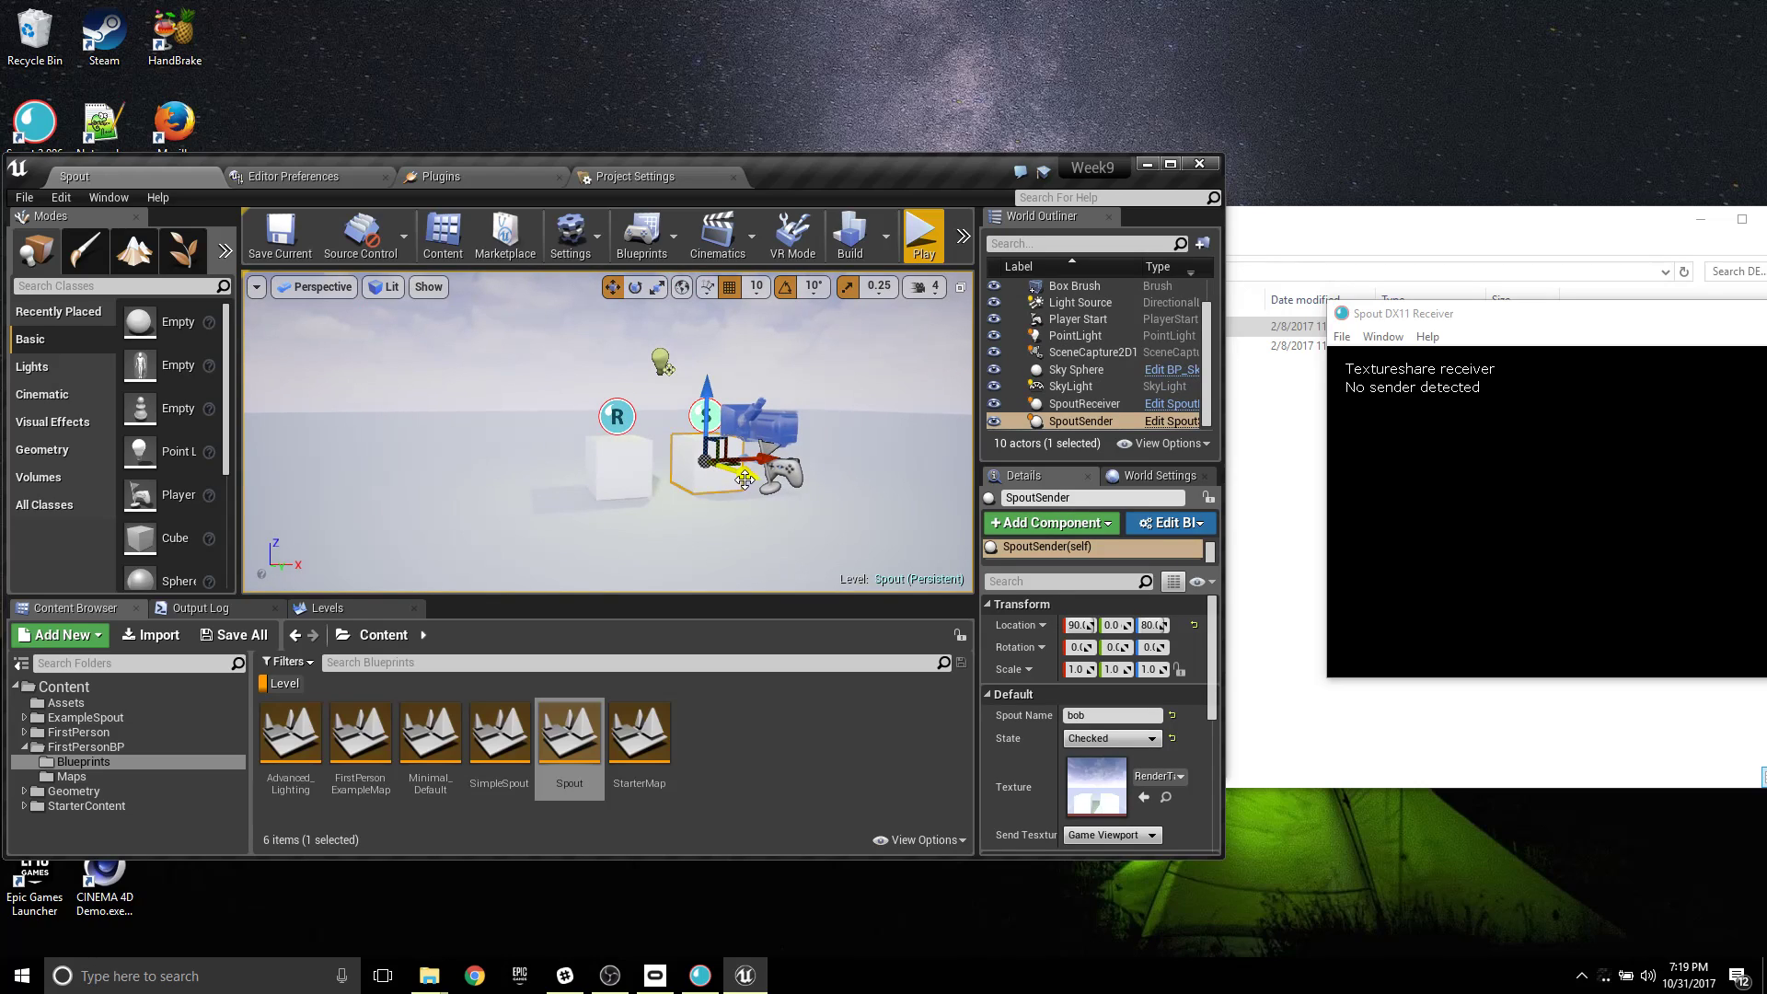
{"action": "left_click_drag", "start_coordinate": [746, 478], "coordinate": [857, 558], "text": "alt"}
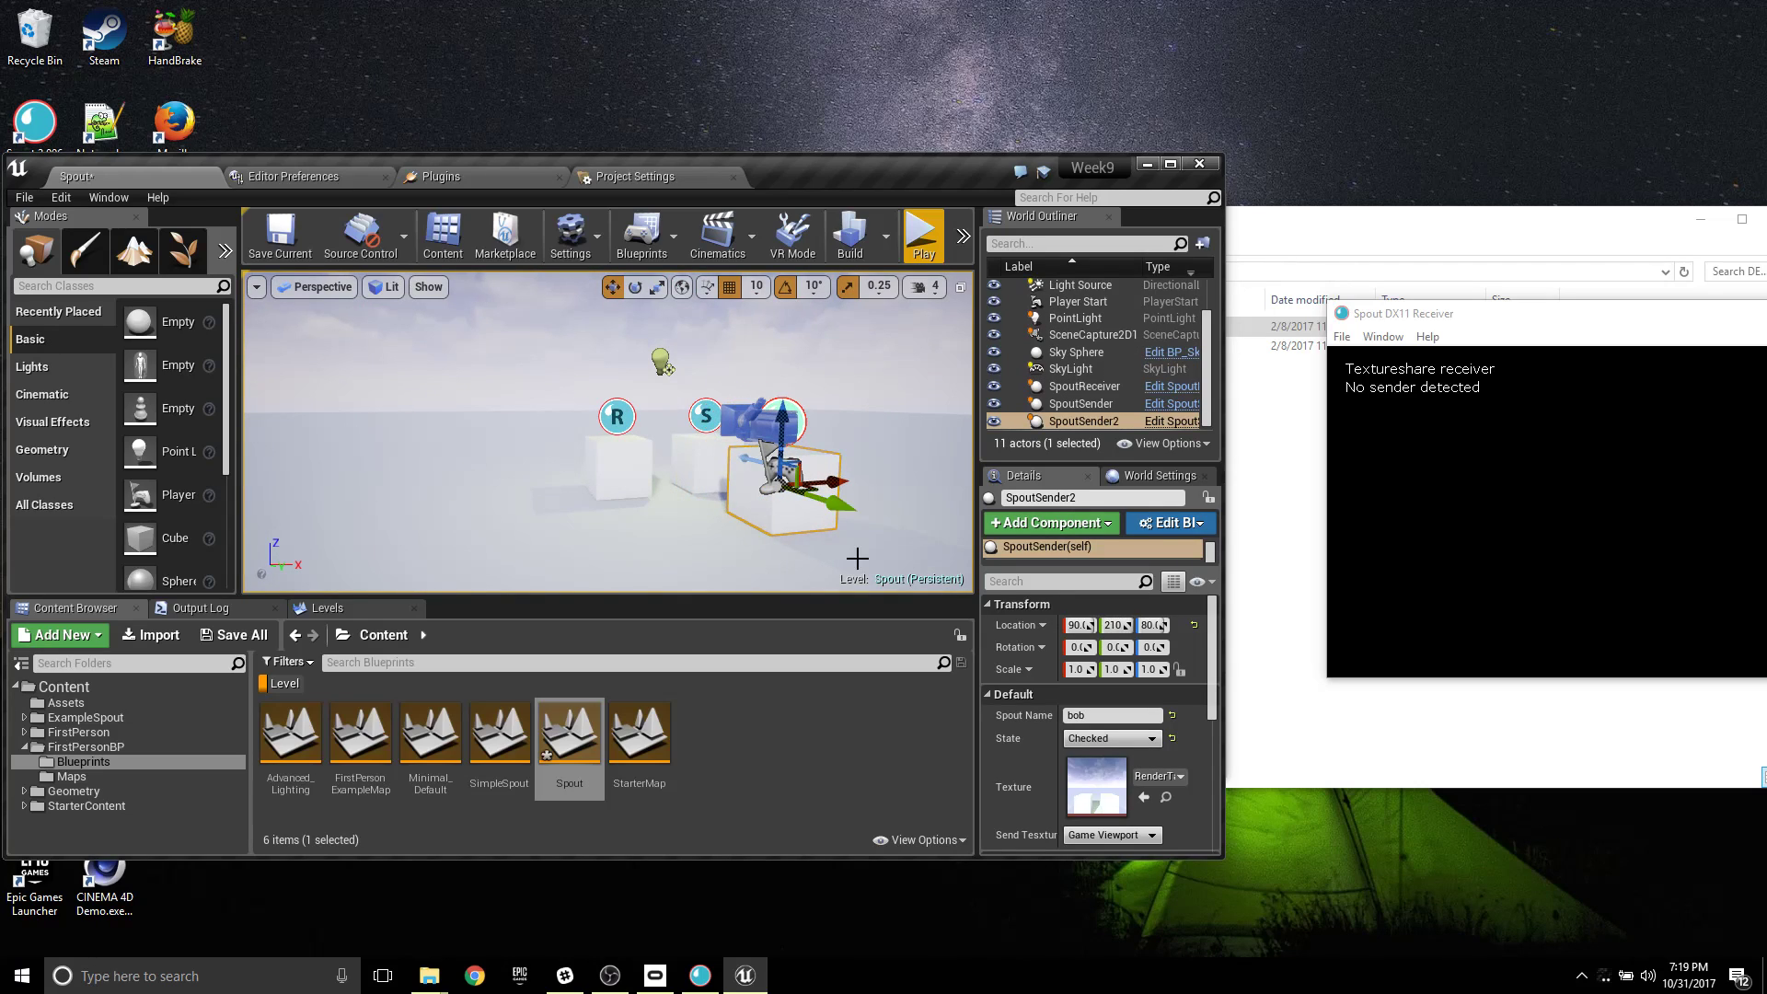
{"action": "left_click_drag", "start_coordinate": [860, 493], "coordinate": [593, 502]}
Set the duplicated sender's Spout Name to "bill" and save the level.
{"action": "left_click", "coordinate": [1086, 716]}
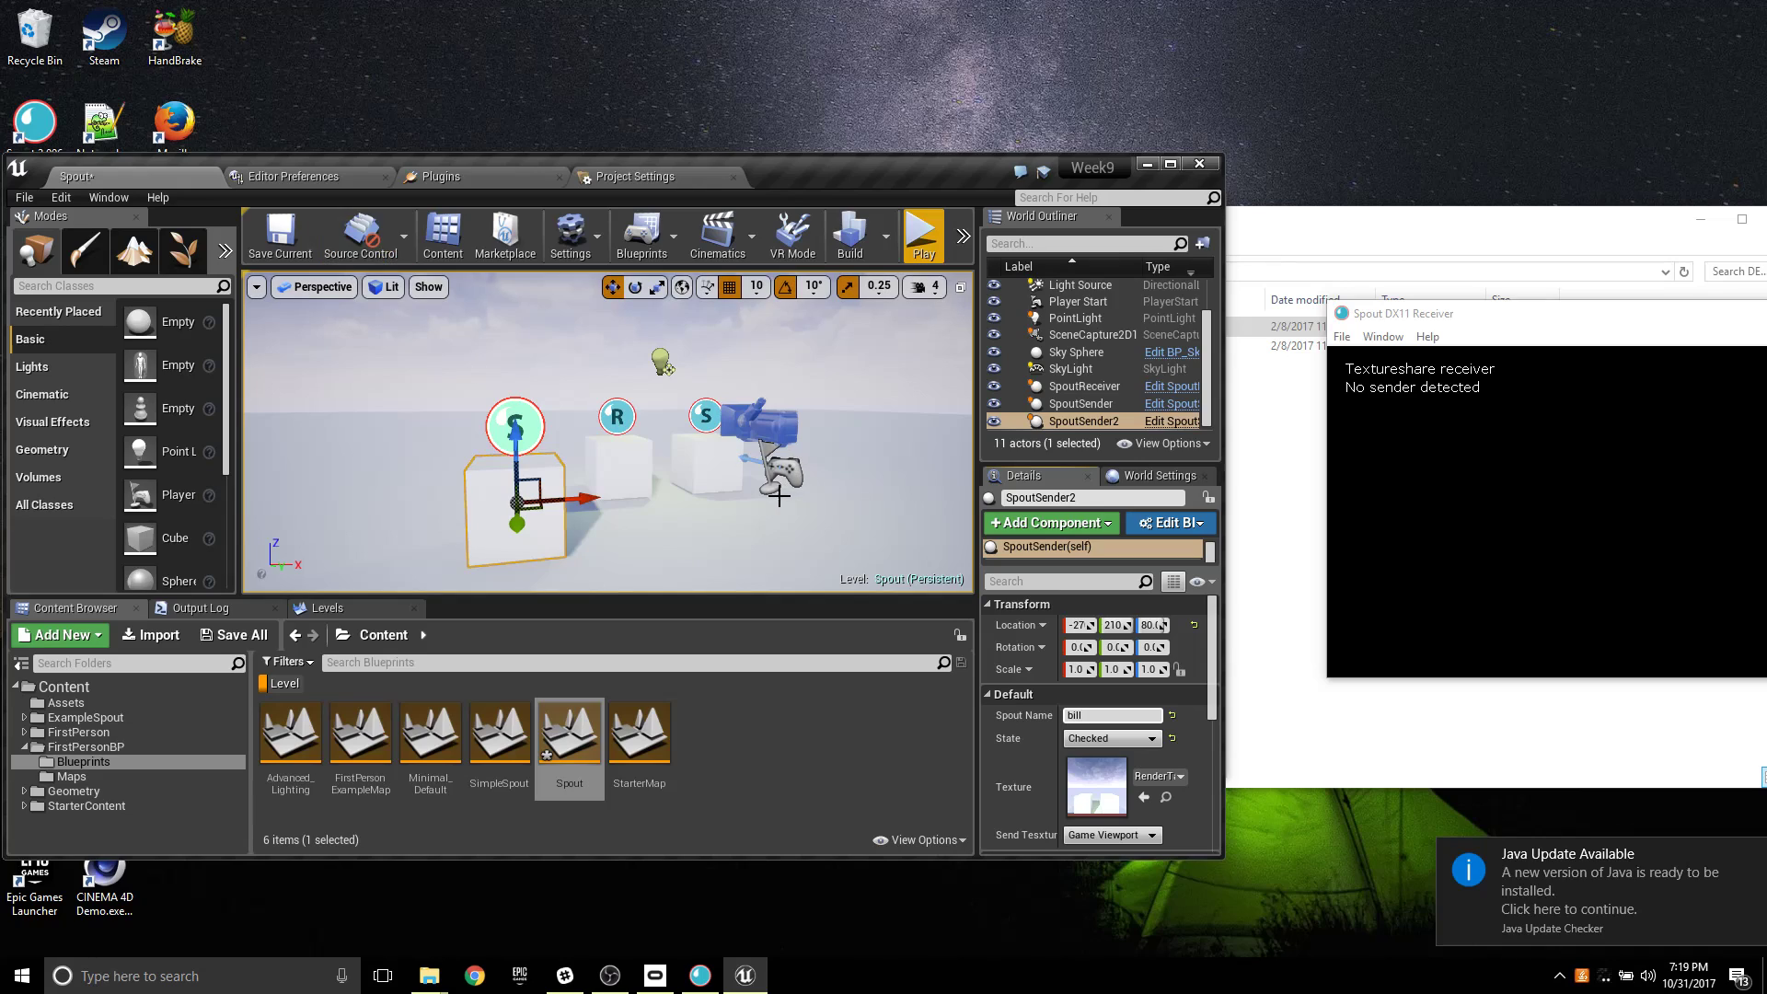
{"action": "left_click", "coordinate": [280, 237]}
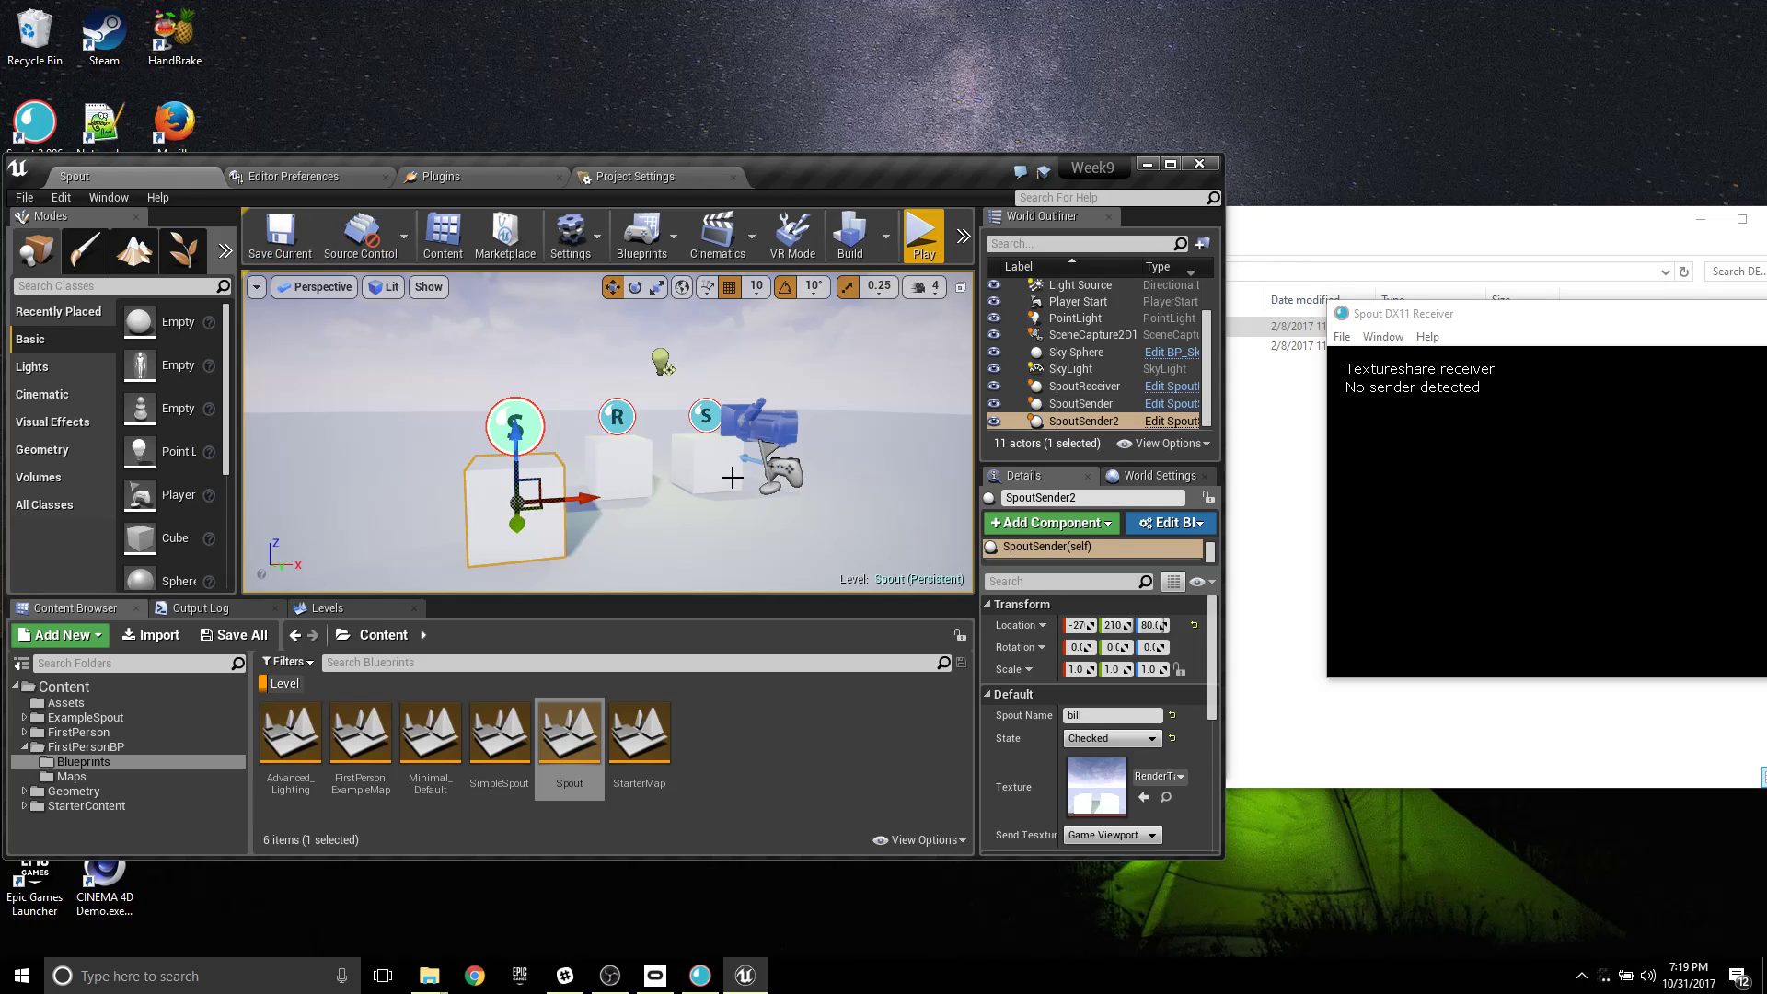
Play the level with both senders and check which sender the Spout receiver is showing.
{"action": "left_click", "coordinate": [922, 236]}
{"action": "key", "text": "shift+F1"}
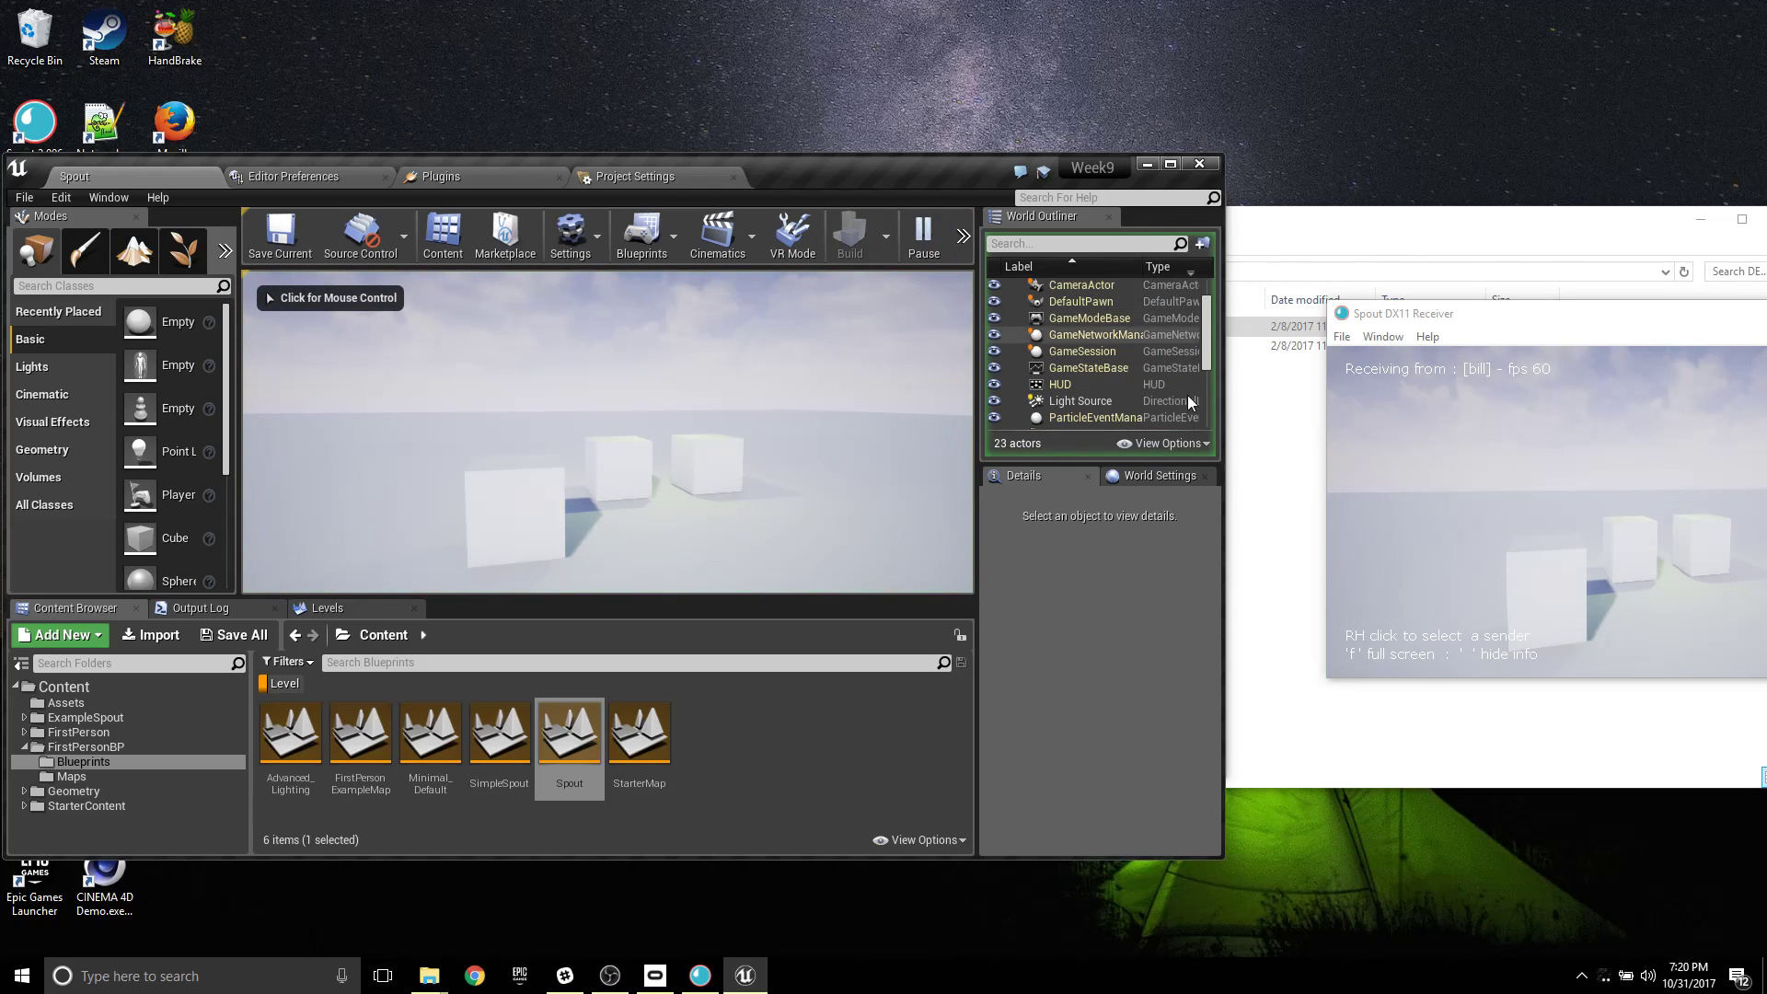
{"action": "left_click", "coordinate": [1474, 382]}
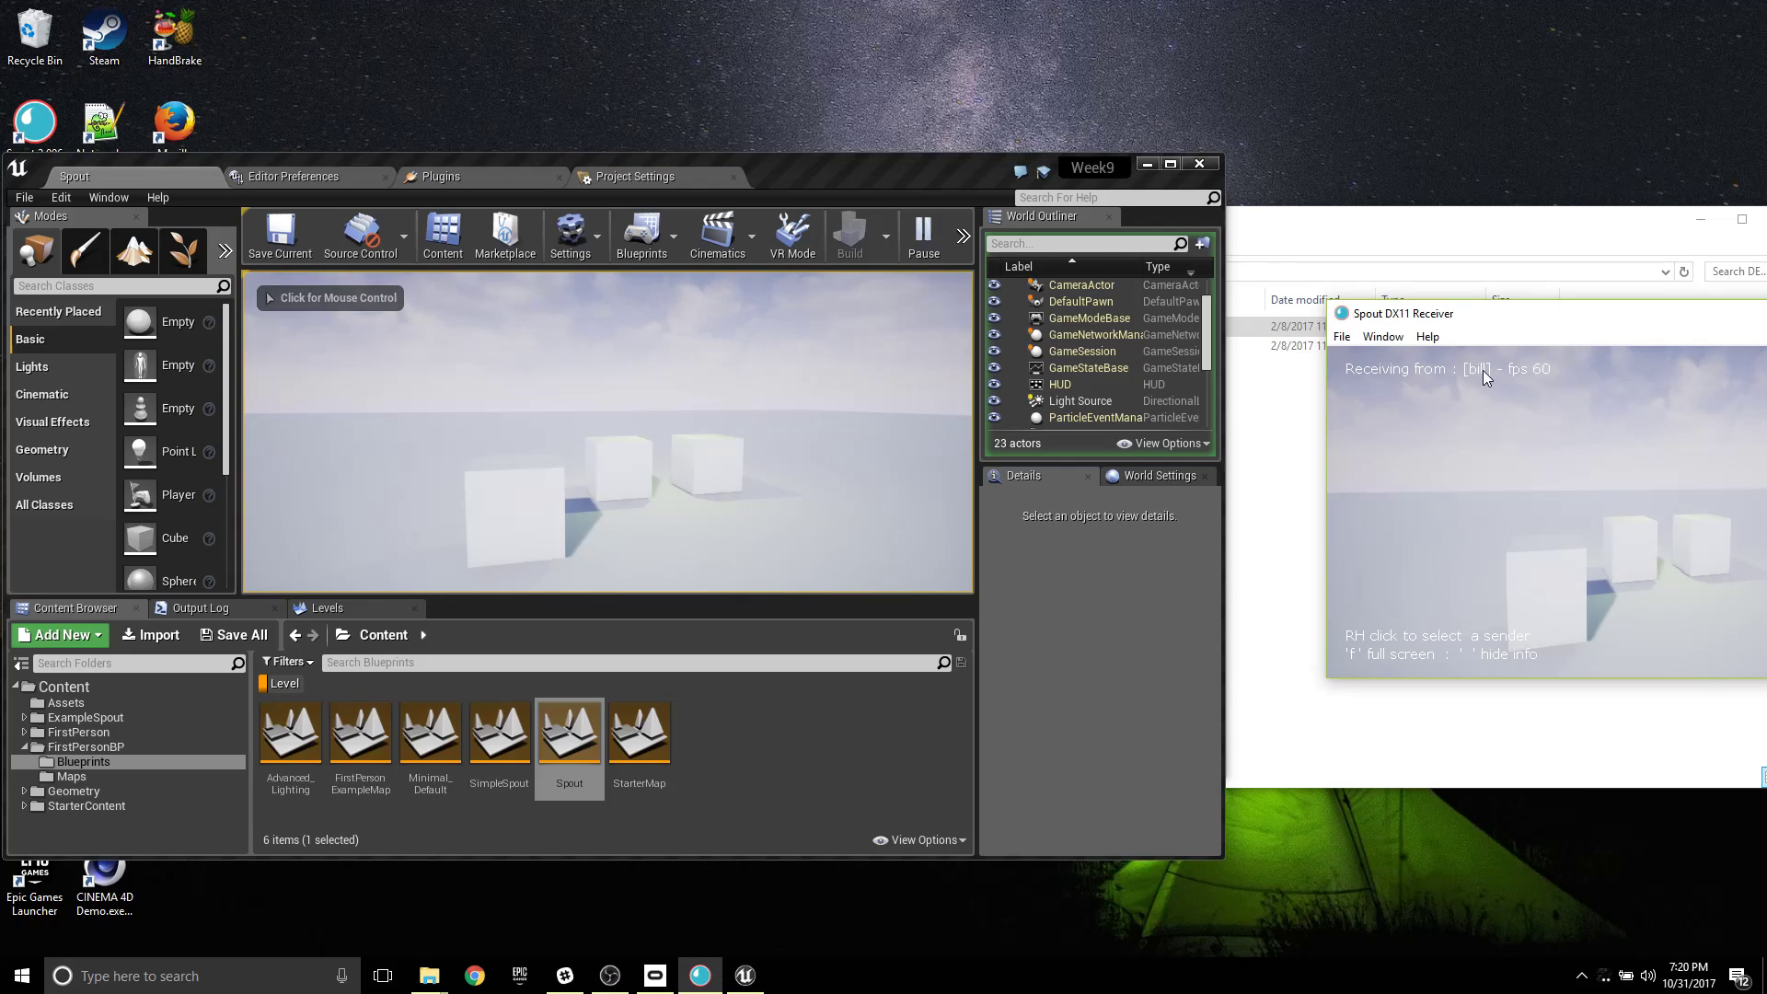
Open the Spout receiver's sender selection and switch its source to the sender "bob".
{"action": "left_click", "coordinate": [1383, 338]}
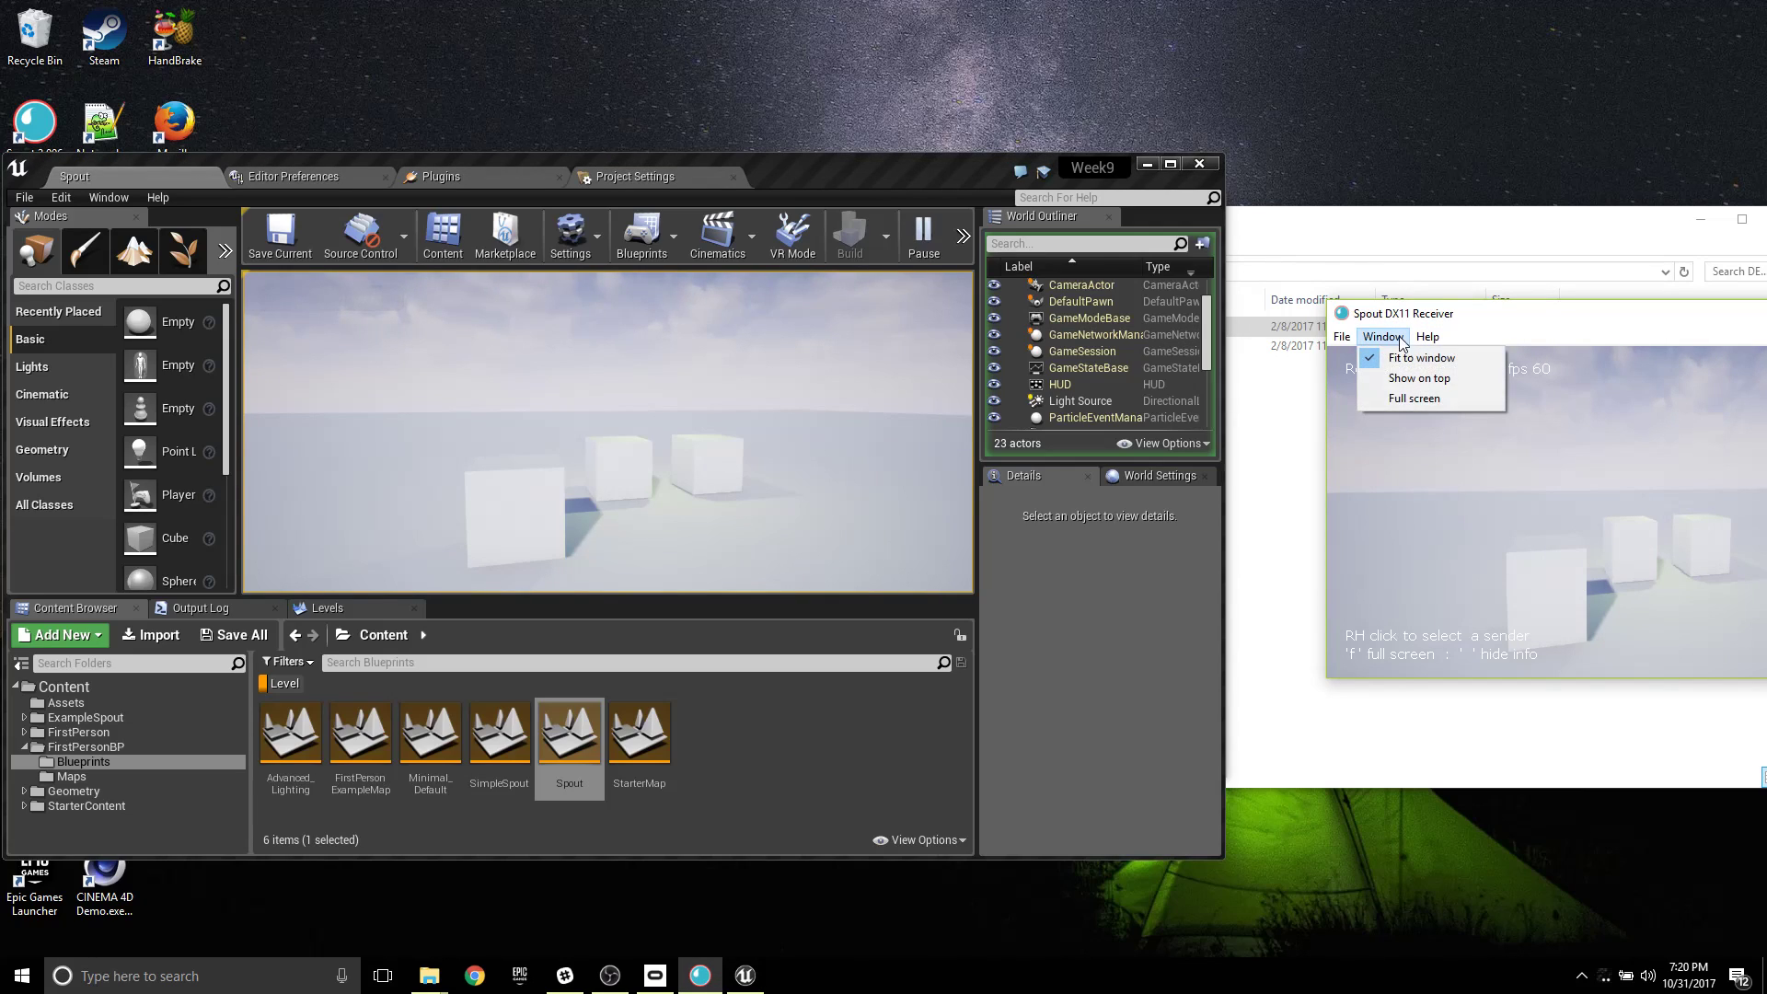
{"action": "mouse_move", "coordinate": [1344, 338]}
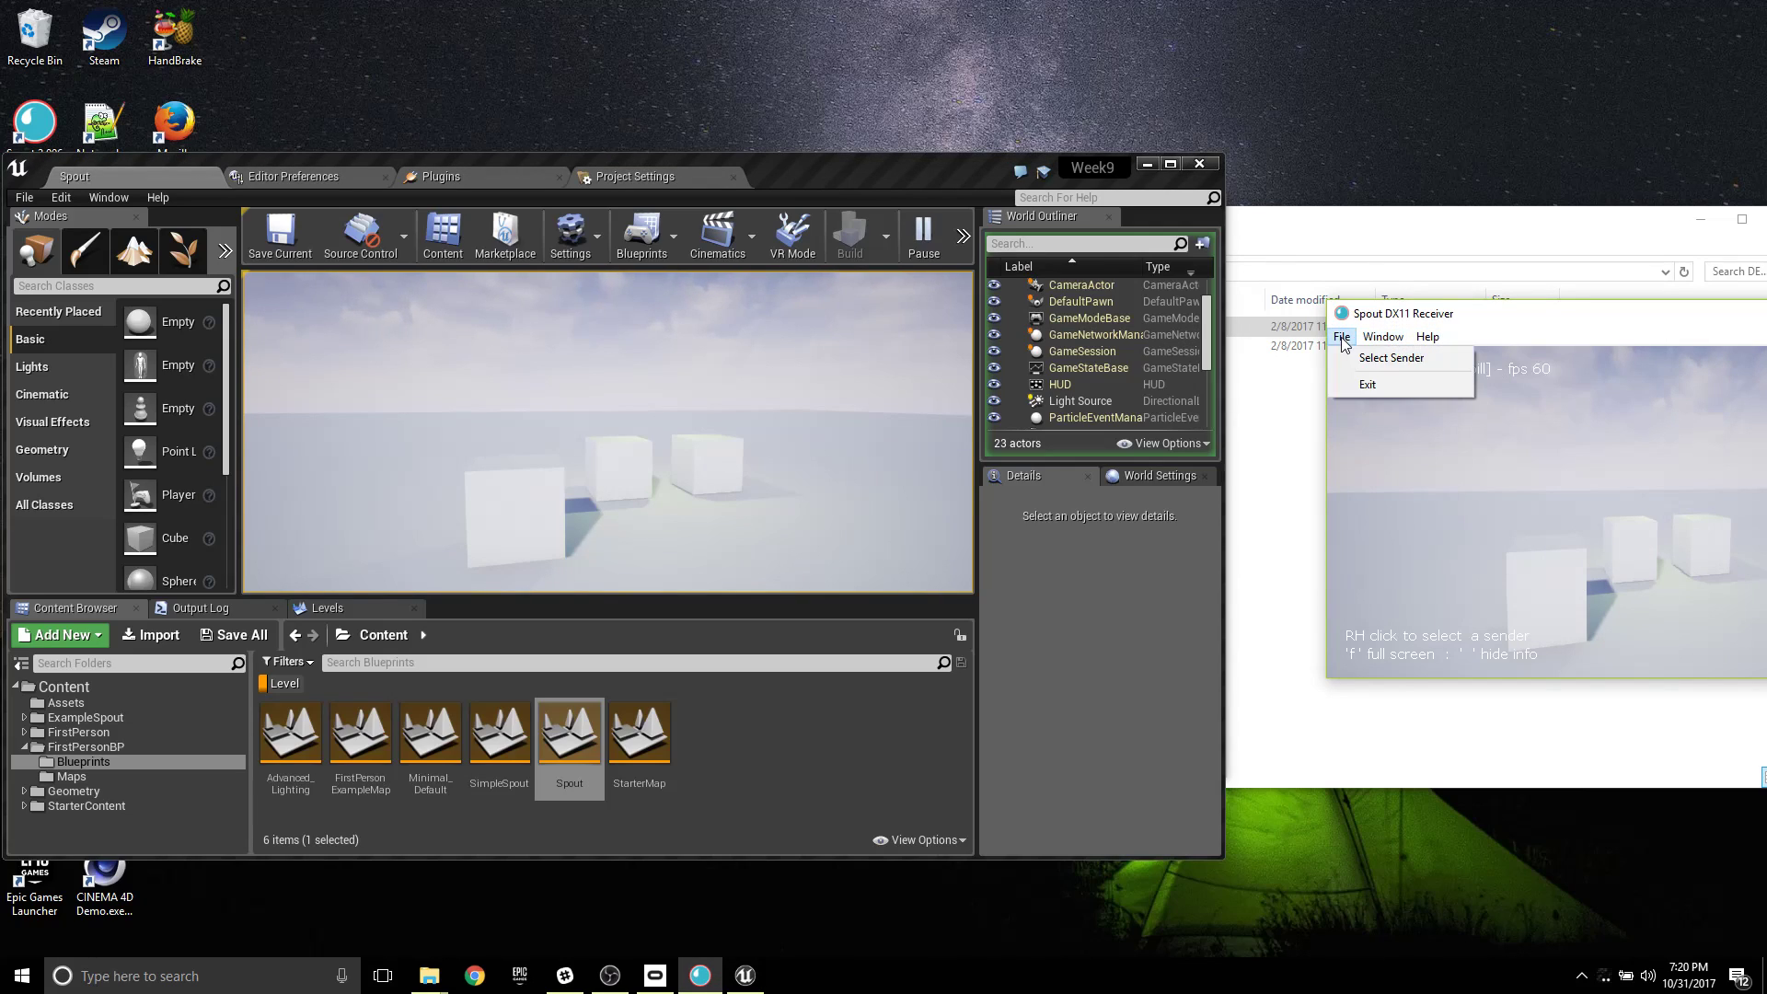
{"action": "left_click", "coordinate": [1367, 357]}
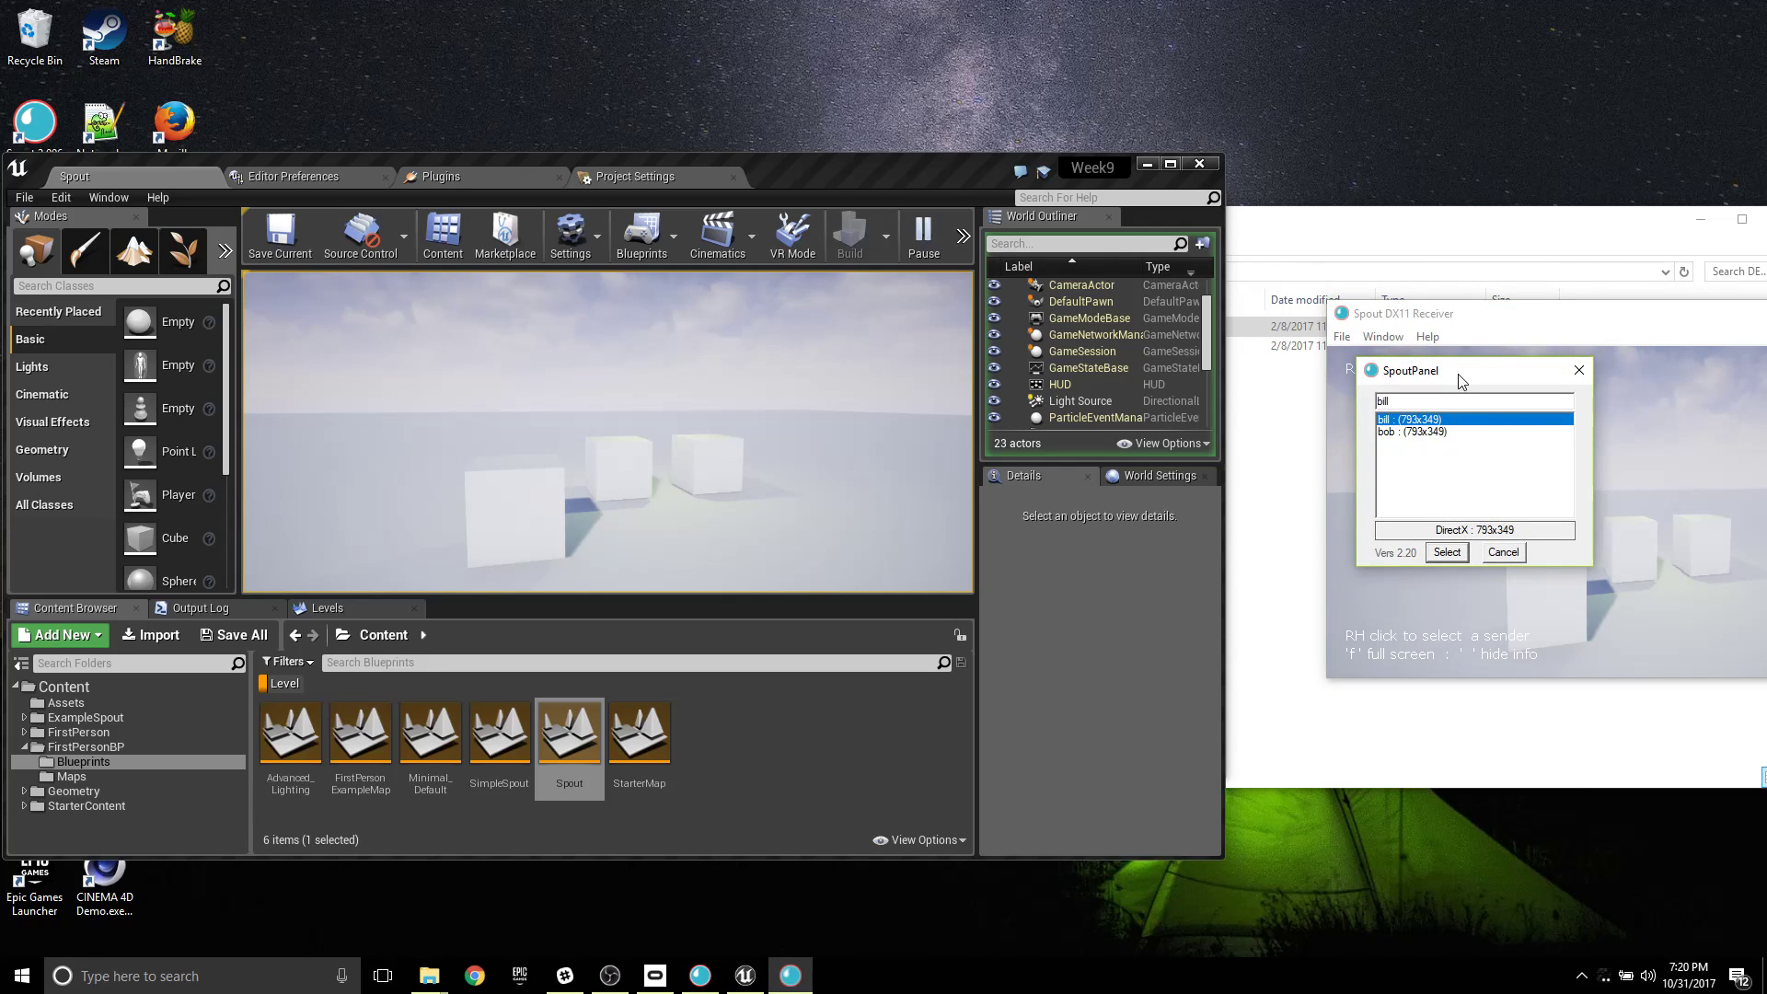
{"action": "left_click_drag", "start_coordinate": [1459, 380], "coordinate": [1084, 407]}
{"action": "left_click", "coordinate": [1054, 463]}
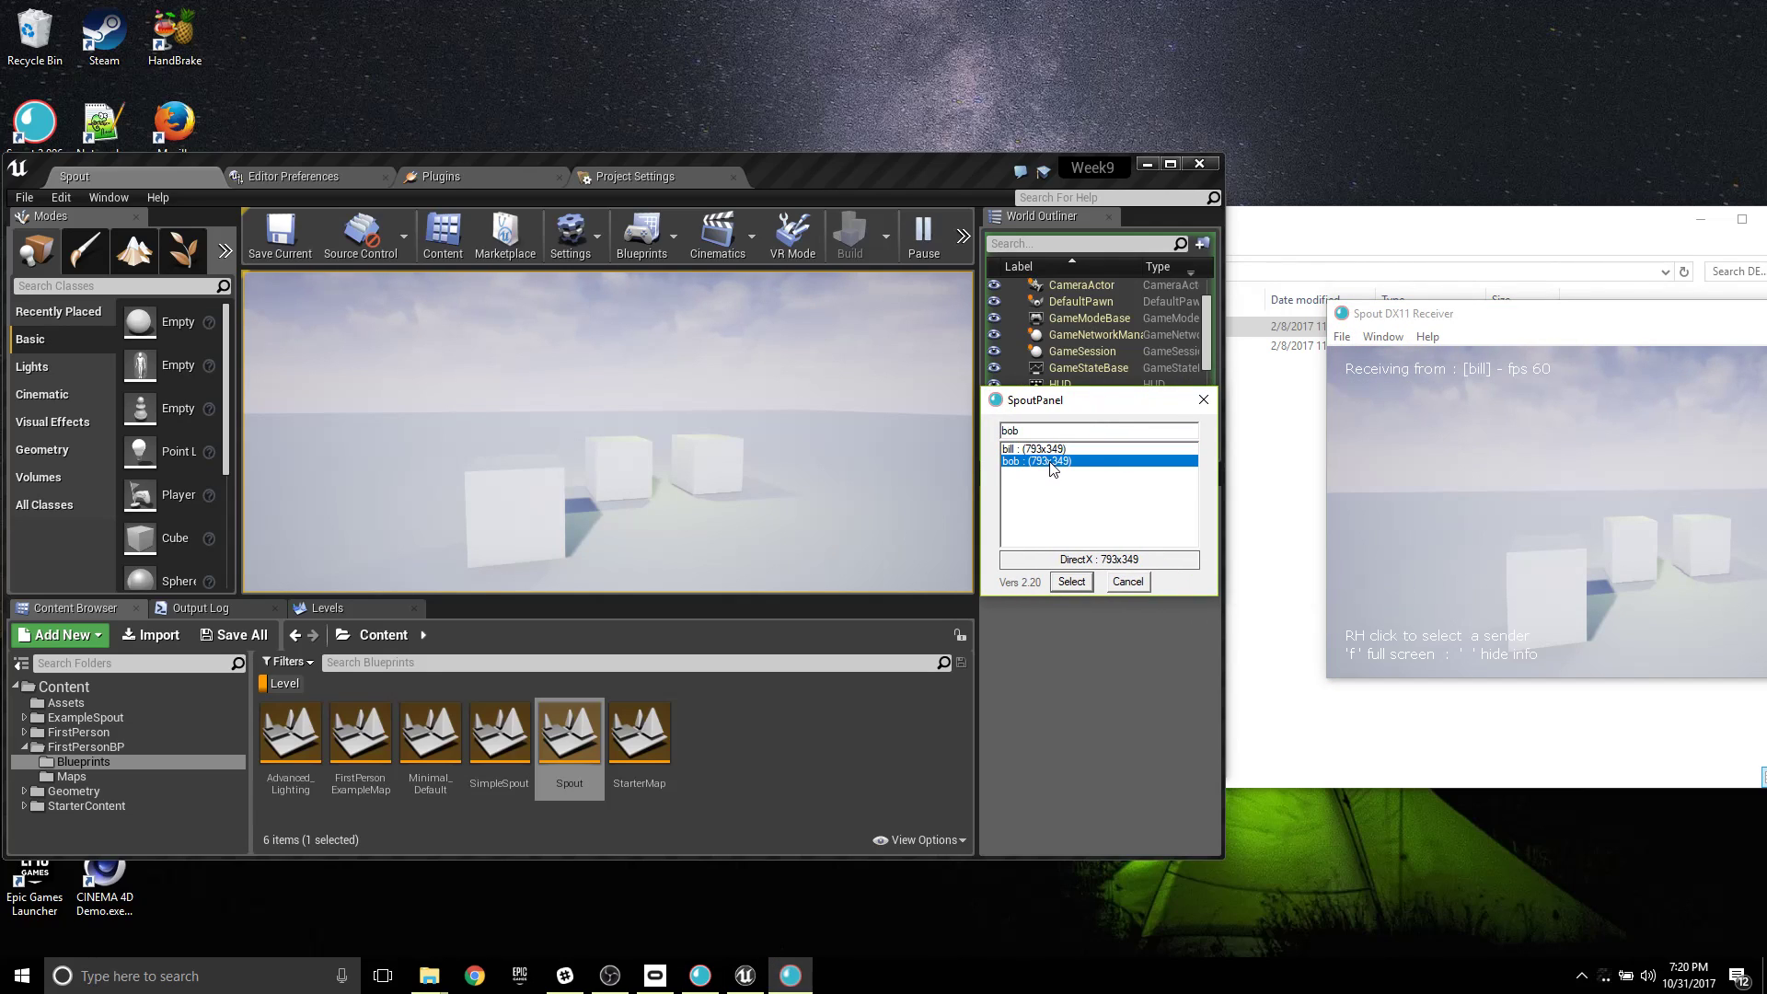
{"action": "left_click", "coordinate": [1061, 451]}
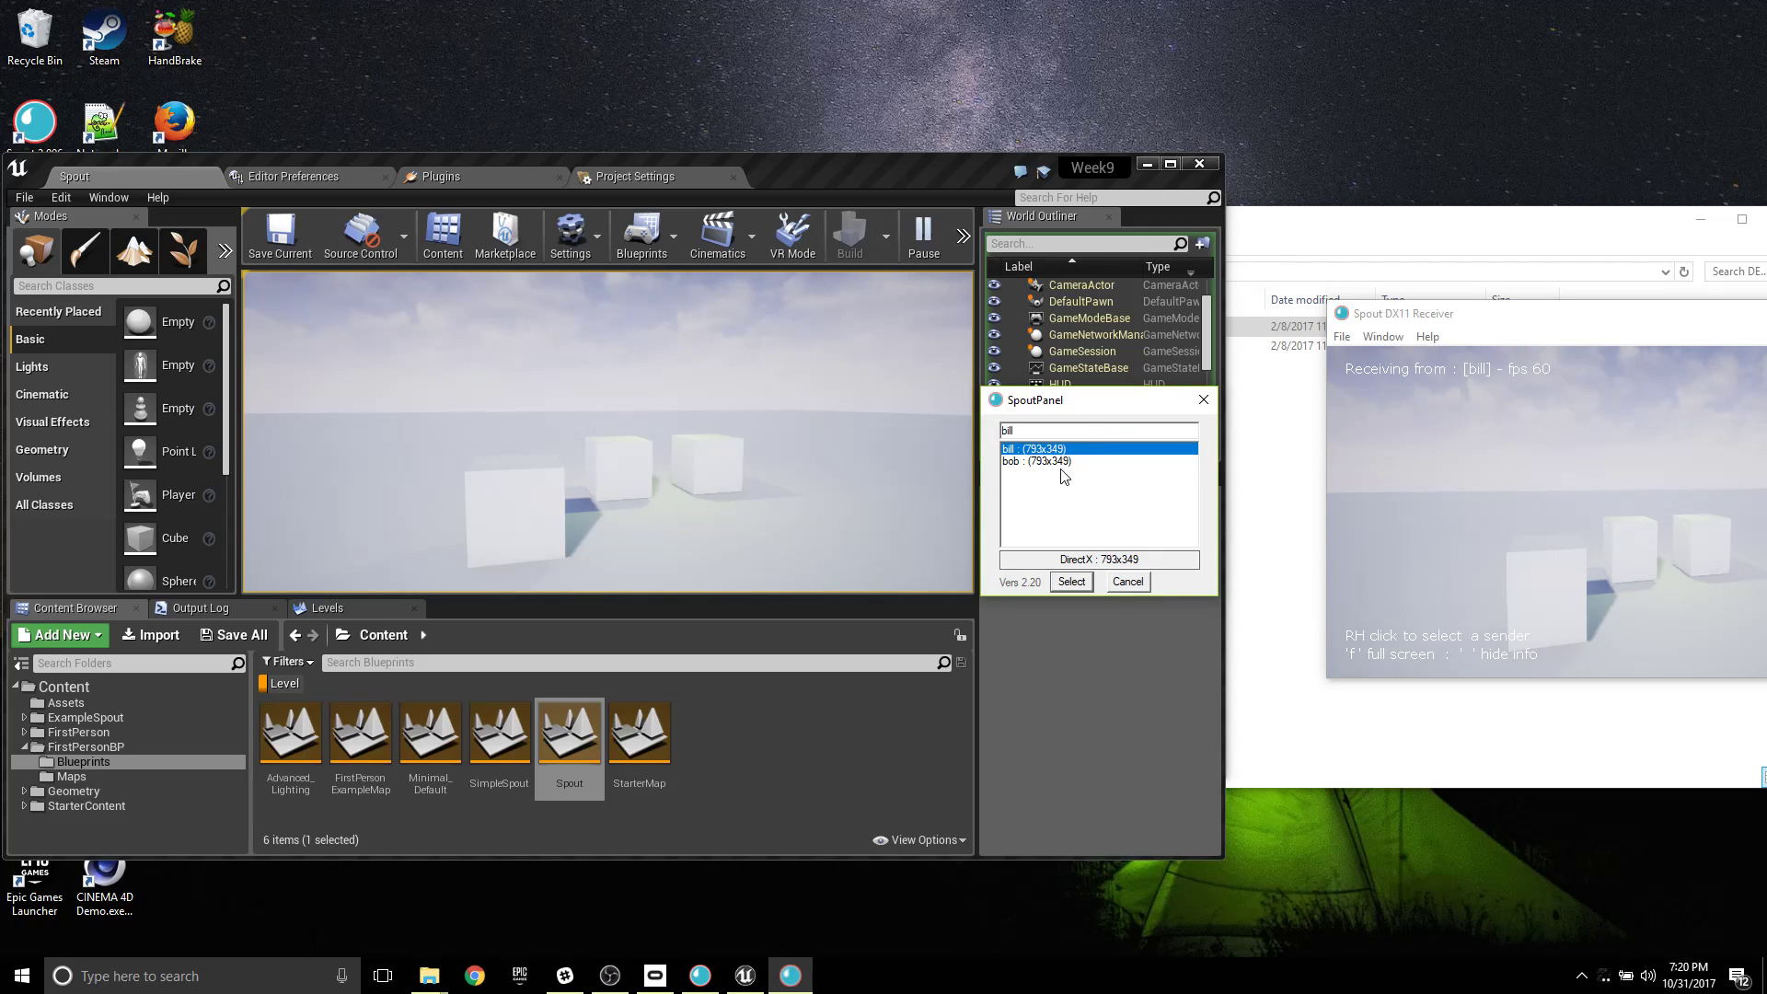
{"action": "left_click", "coordinate": [1060, 462]}
{"action": "left_click", "coordinate": [1071, 583]}
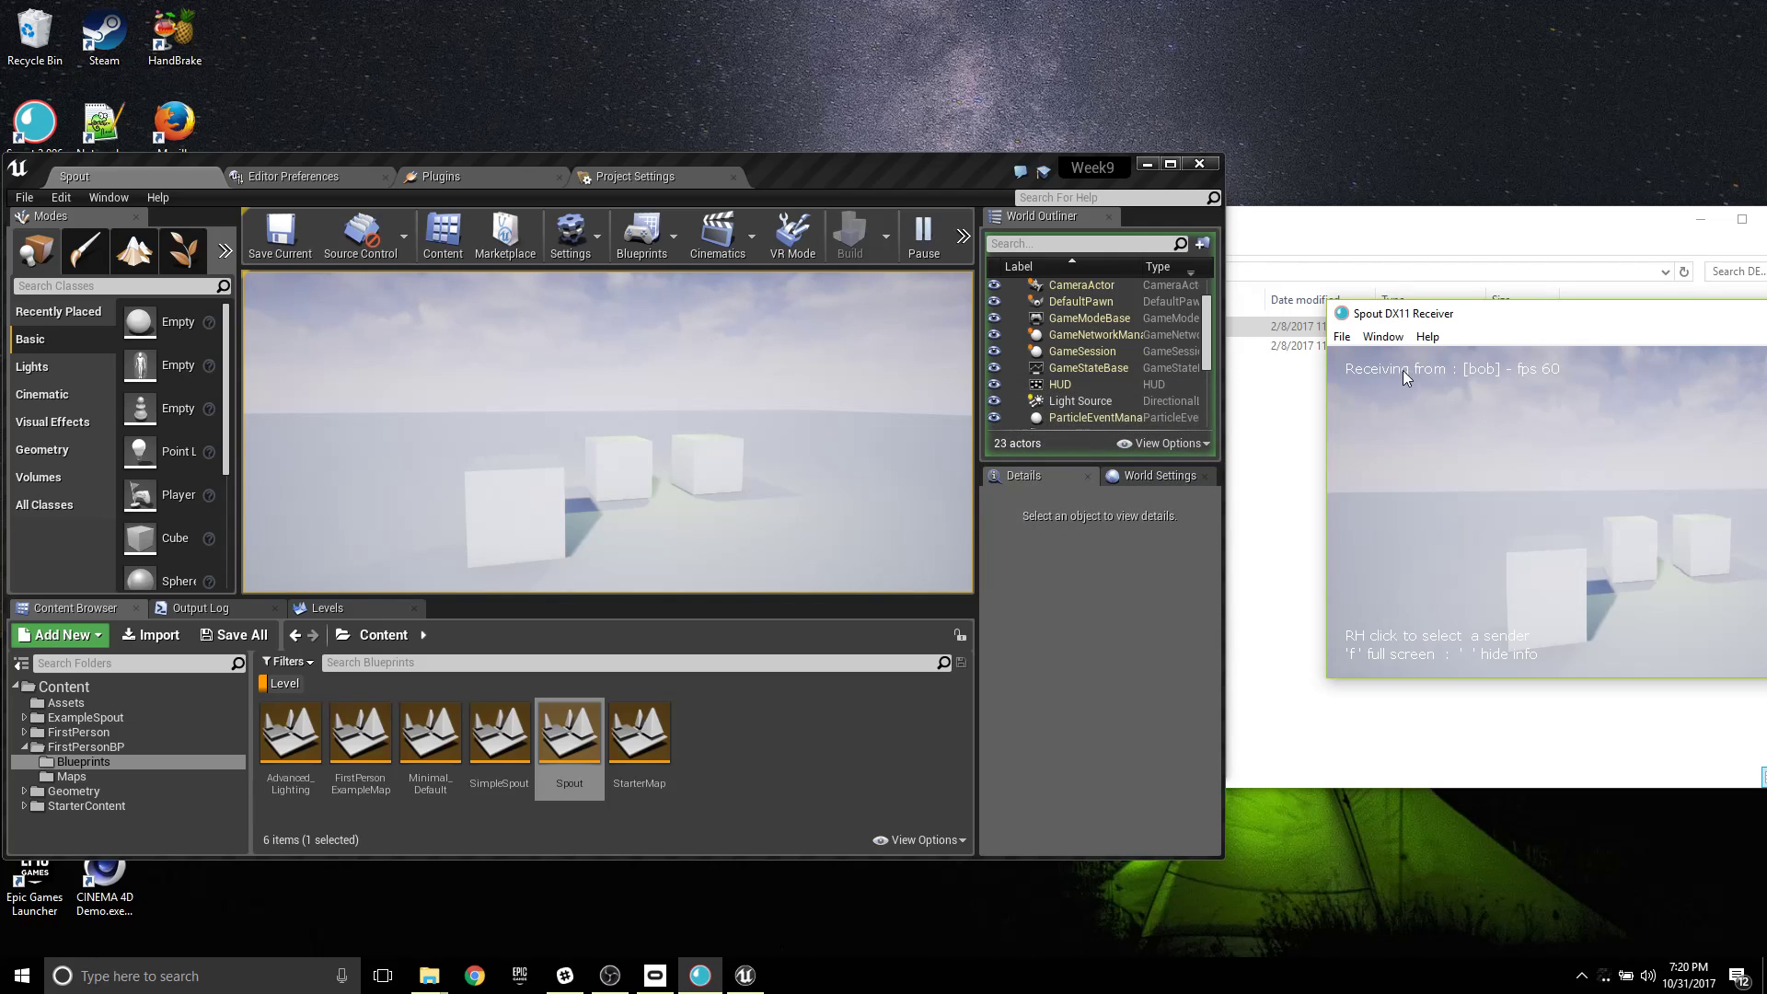
Switch the Spout receiver's source to the sender "bill" and move the receiver window nearer the editor.
{"action": "left_click", "coordinate": [1349, 333]}
{"action": "left_click", "coordinate": [1380, 357]}
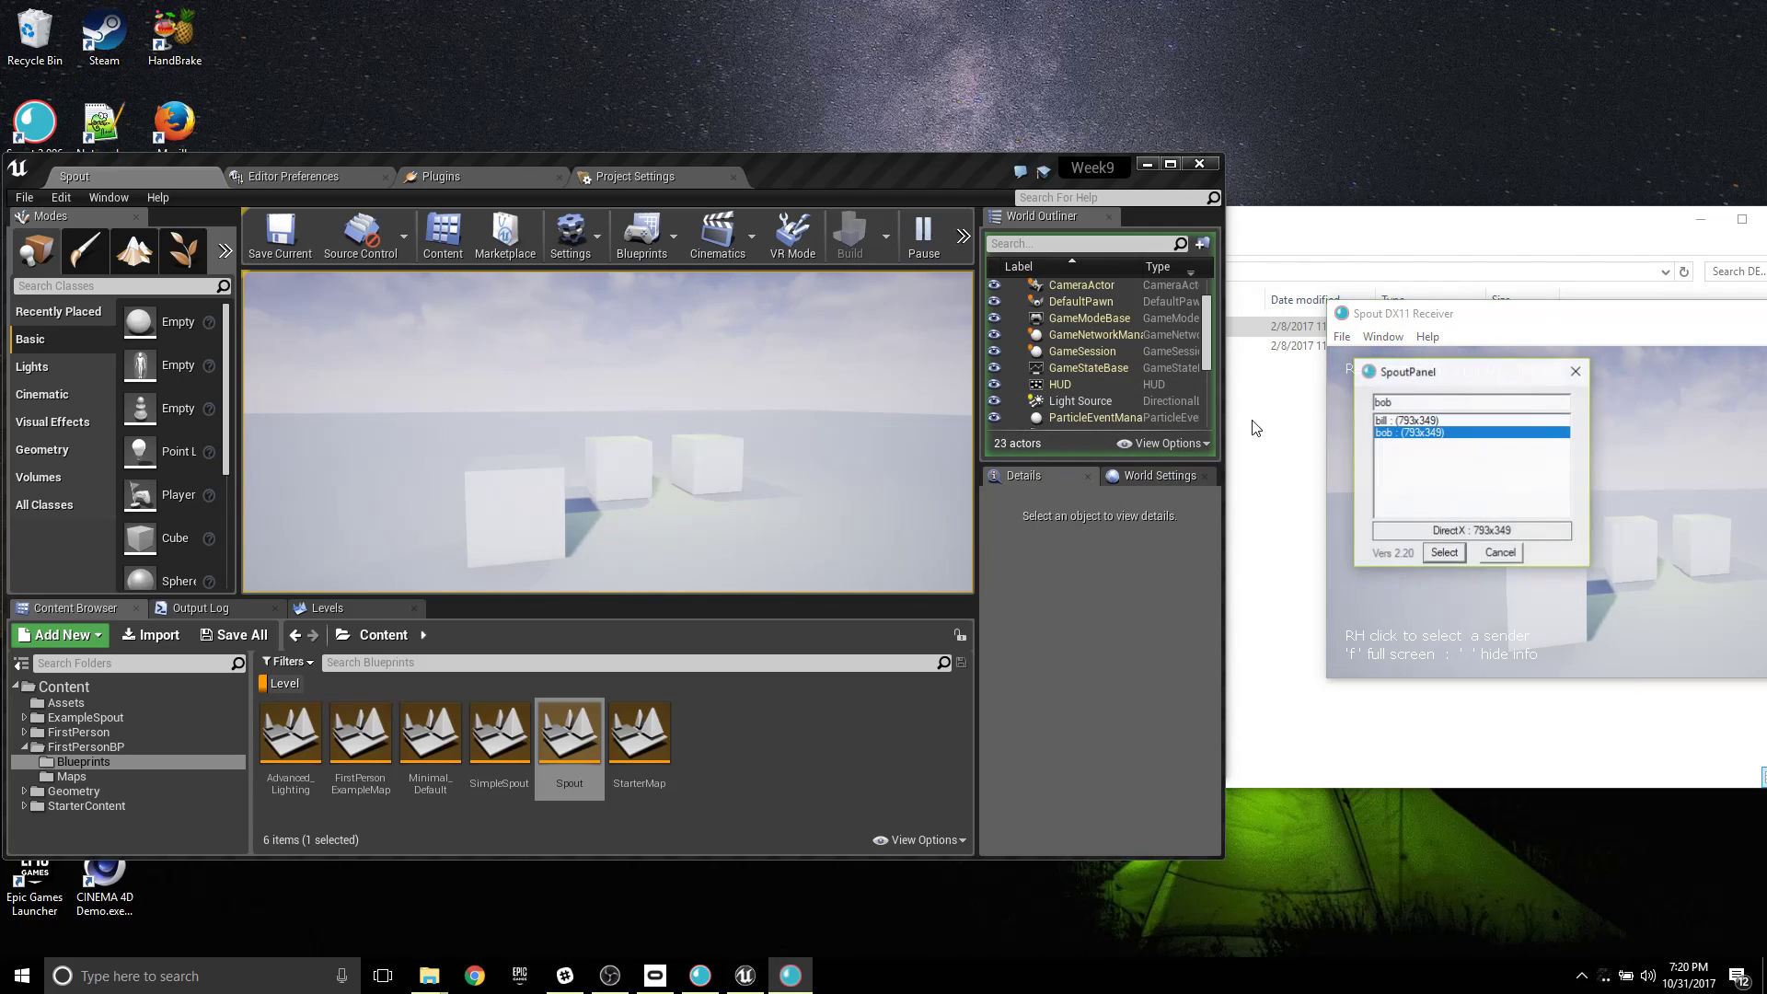
{"action": "left_click", "coordinate": [1456, 420]}
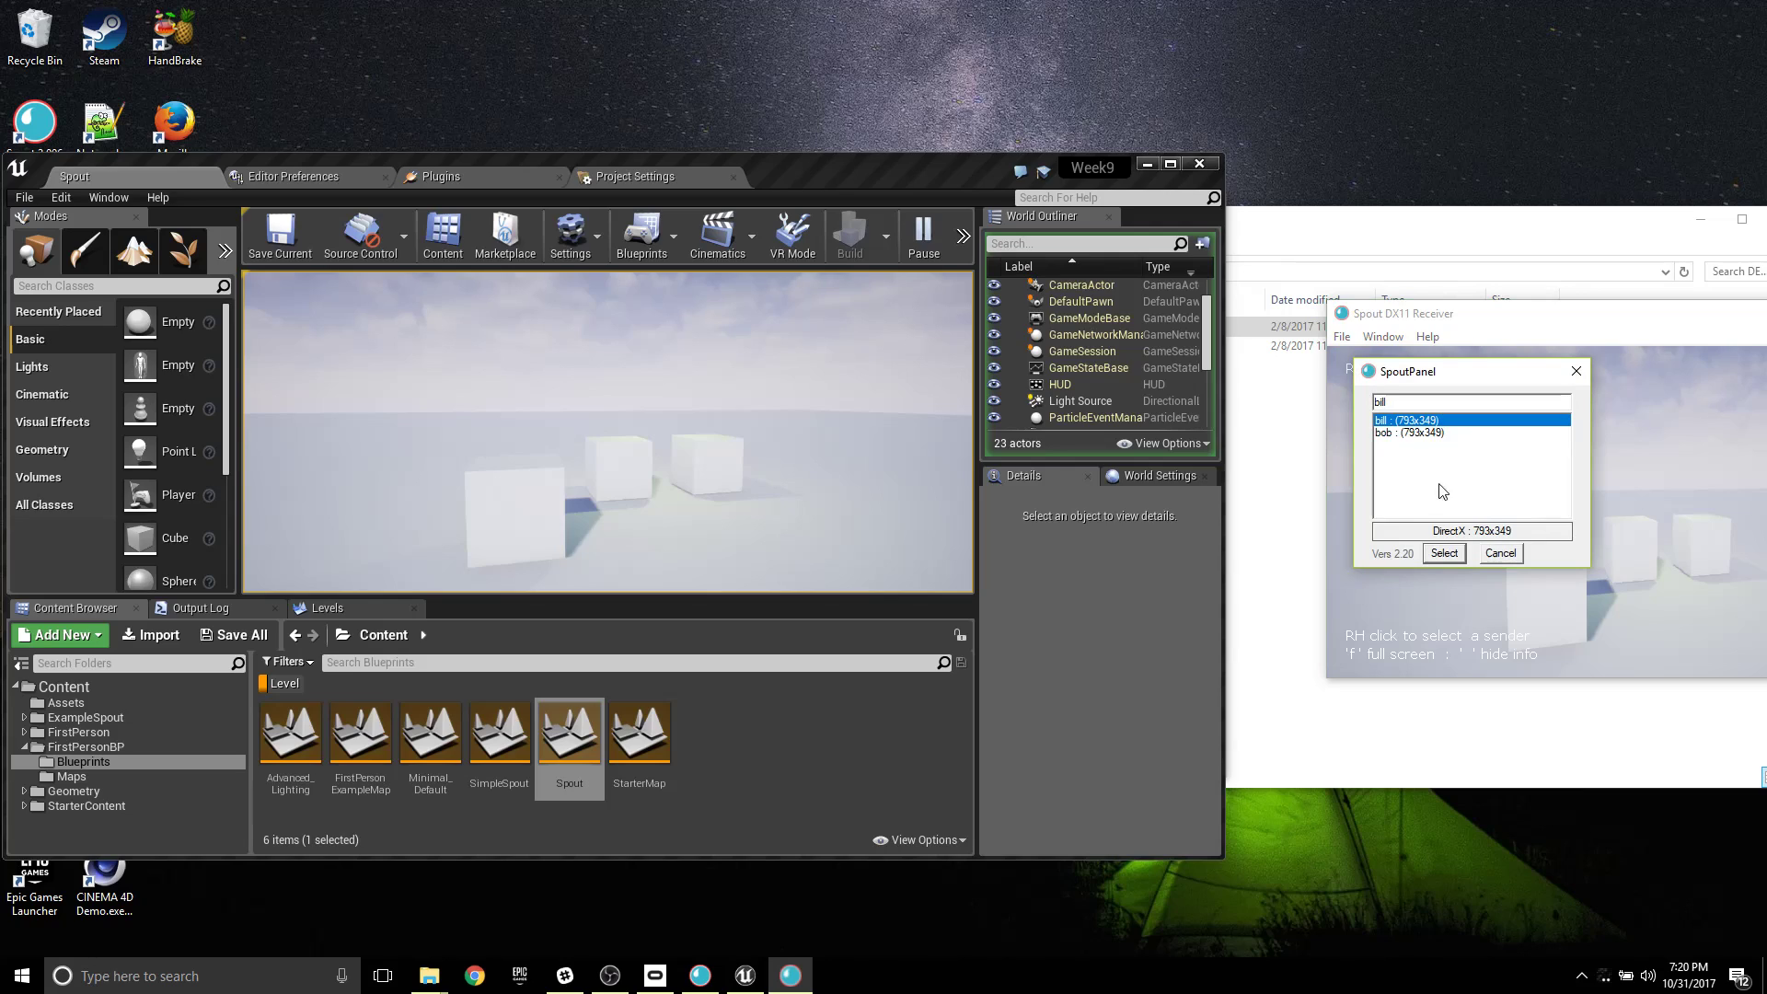
{"action": "left_click", "coordinate": [1443, 553]}
{"action": "left_click_drag", "start_coordinate": [1541, 316], "coordinate": [1371, 284]}
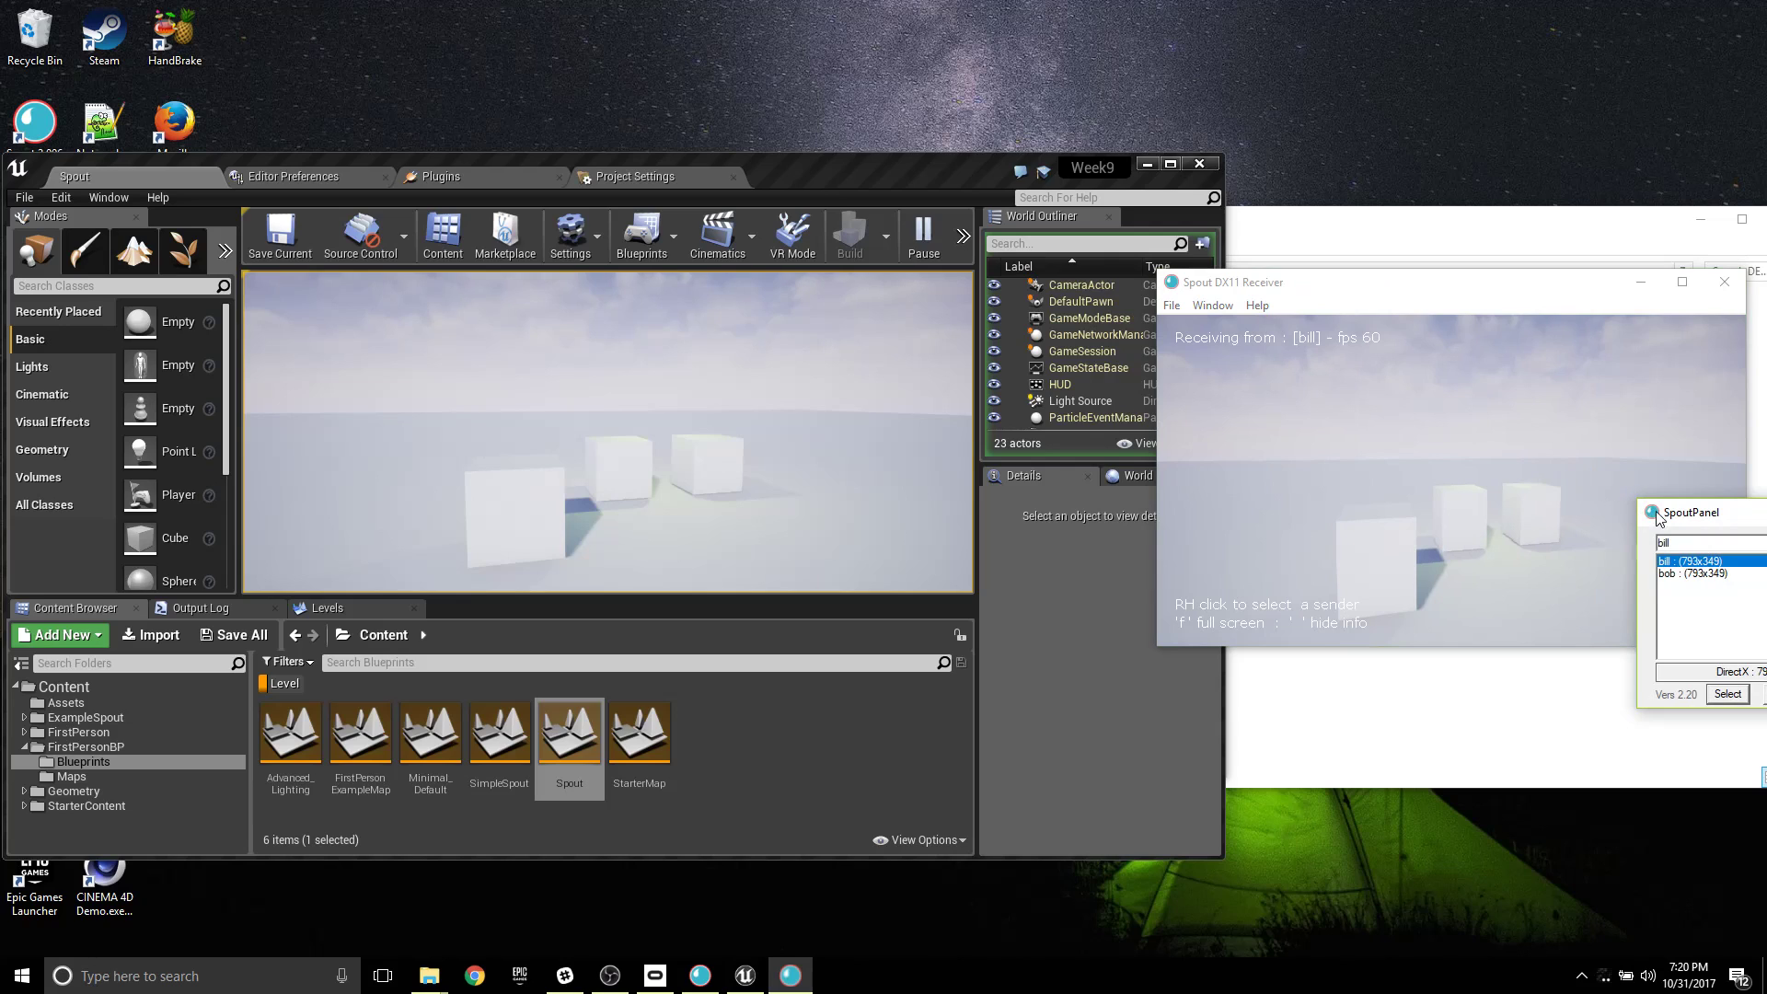
{"action": "left_click_drag", "start_coordinate": [1658, 518], "coordinate": [1137, 474]}
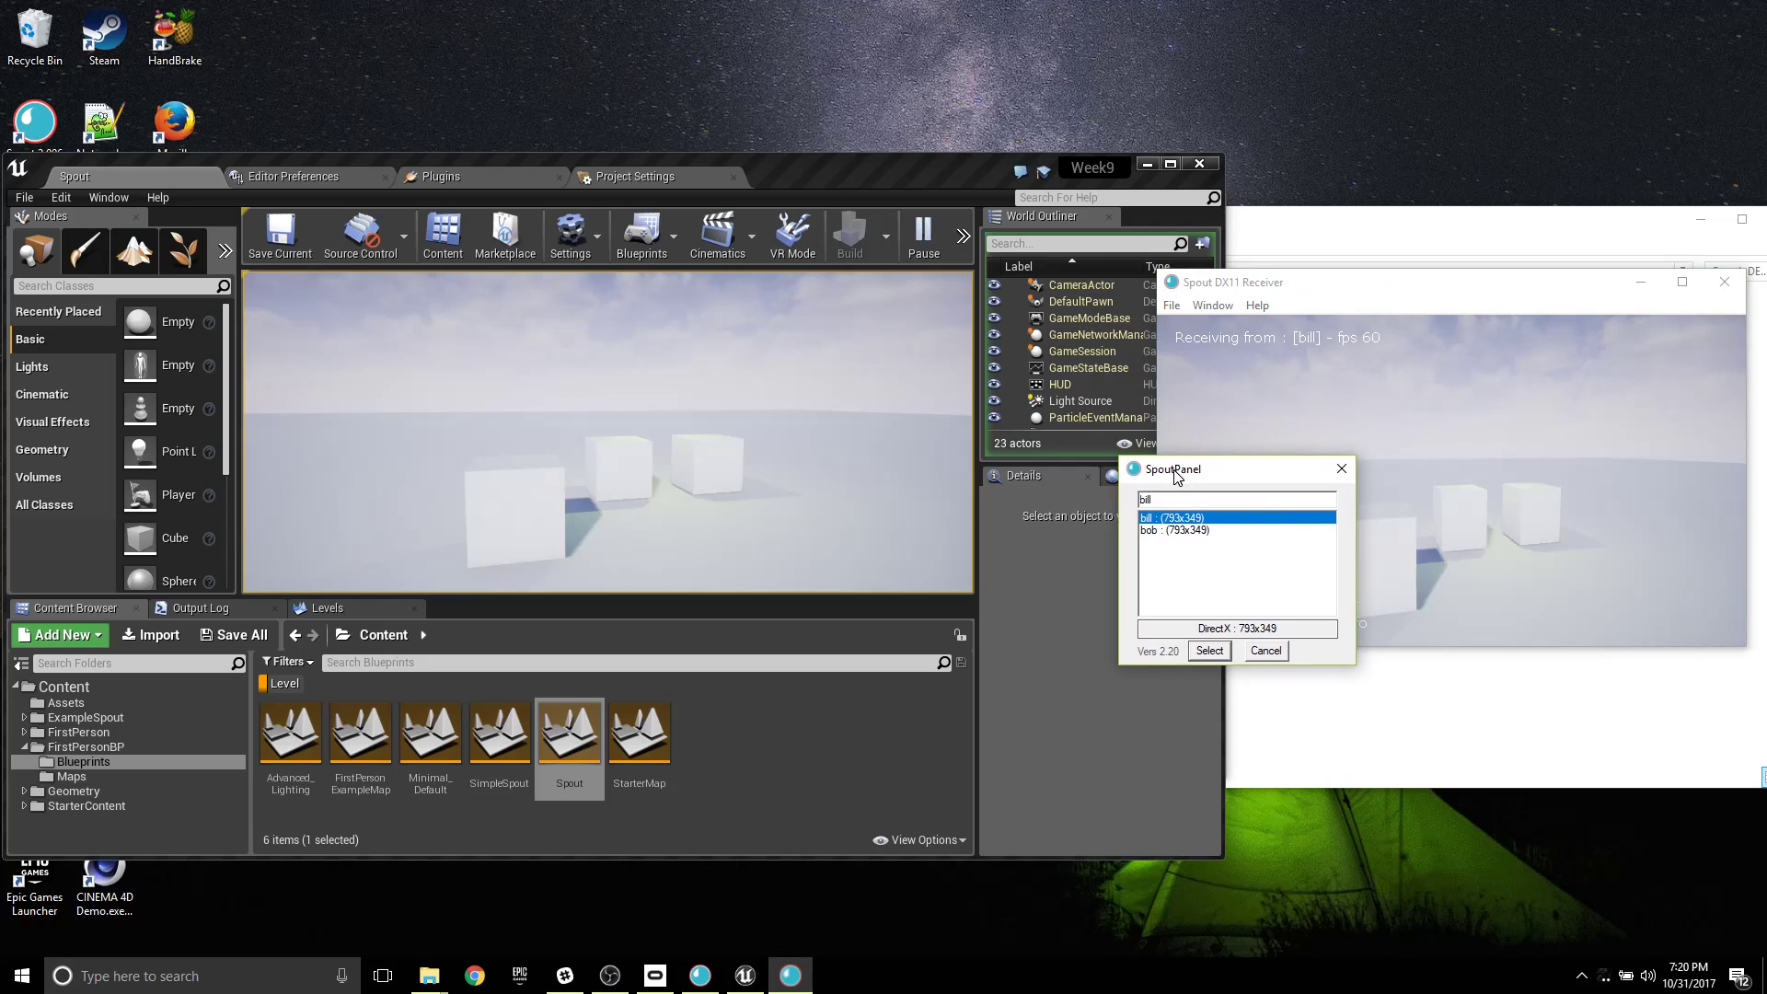
{"action": "left_click", "coordinate": [1207, 651]}
Maximize the editor, stop the play session, and set SpoutSender2's send texture option to Texture Render Target 2D.
{"action": "left_click_drag", "start_coordinate": [833, 190], "coordinate": [891, 2]}
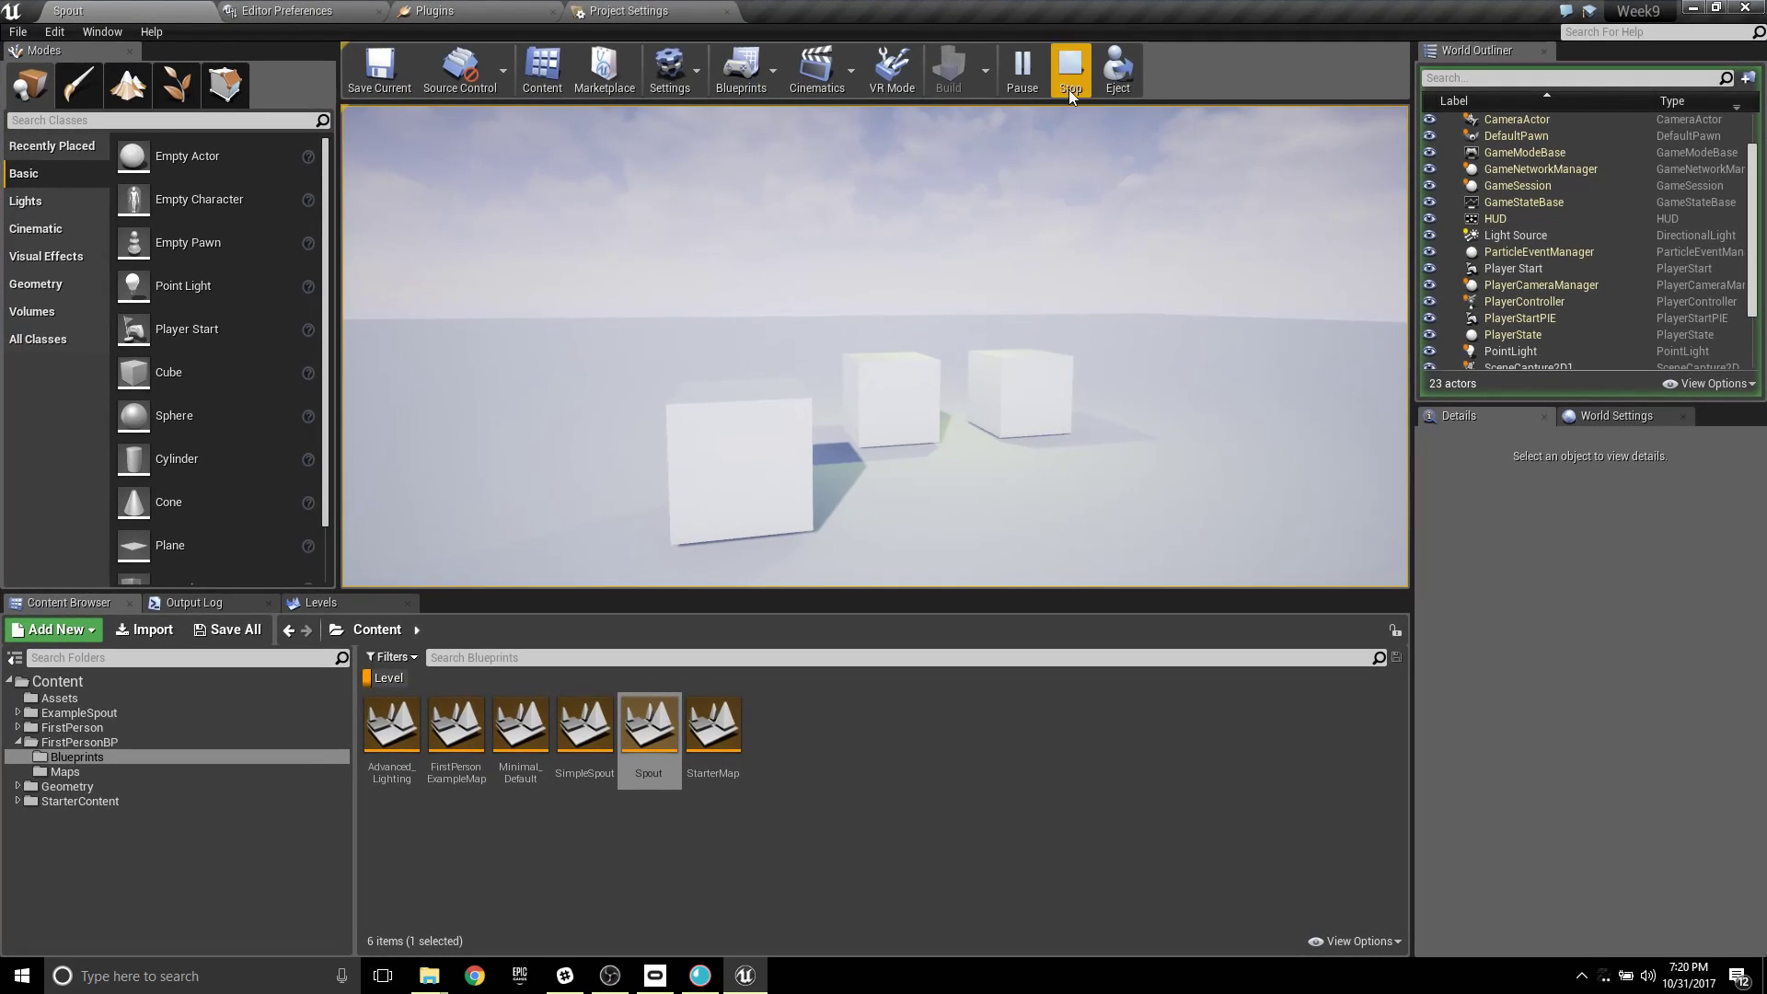
{"action": "left_click", "coordinate": [1084, 61]}
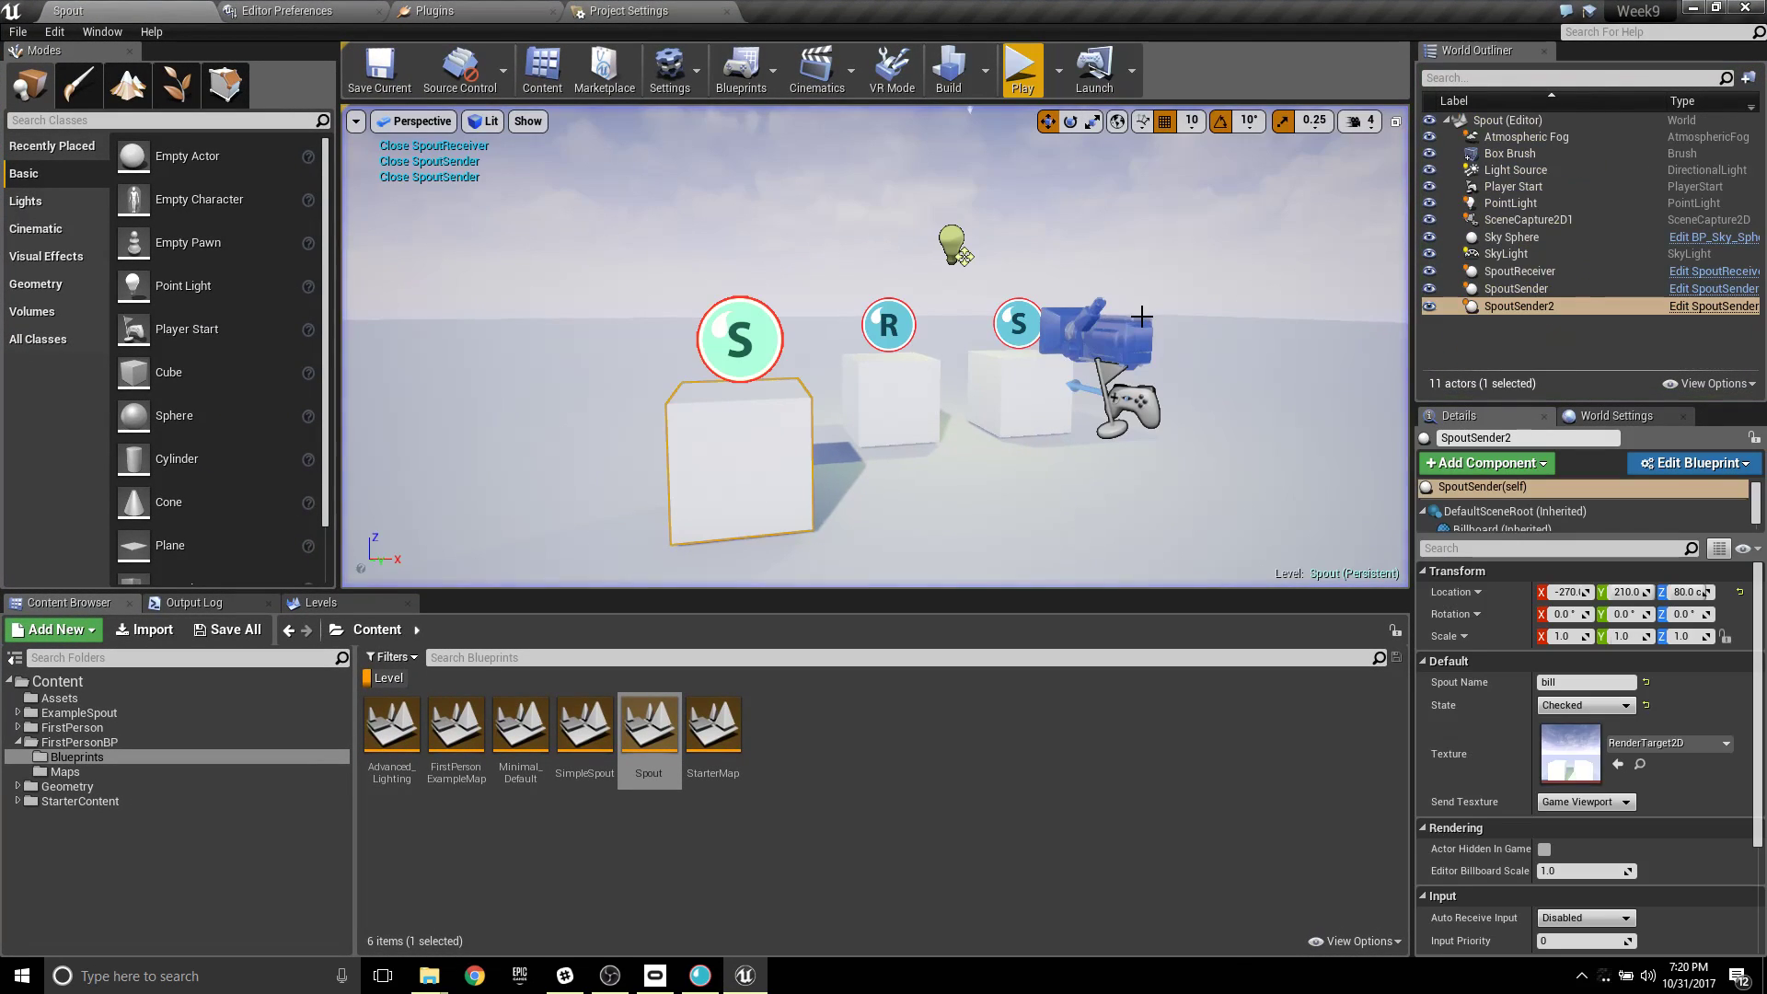
{"action": "right_click_drag", "start_coordinate": [1018, 411], "coordinate": [977, 432]}
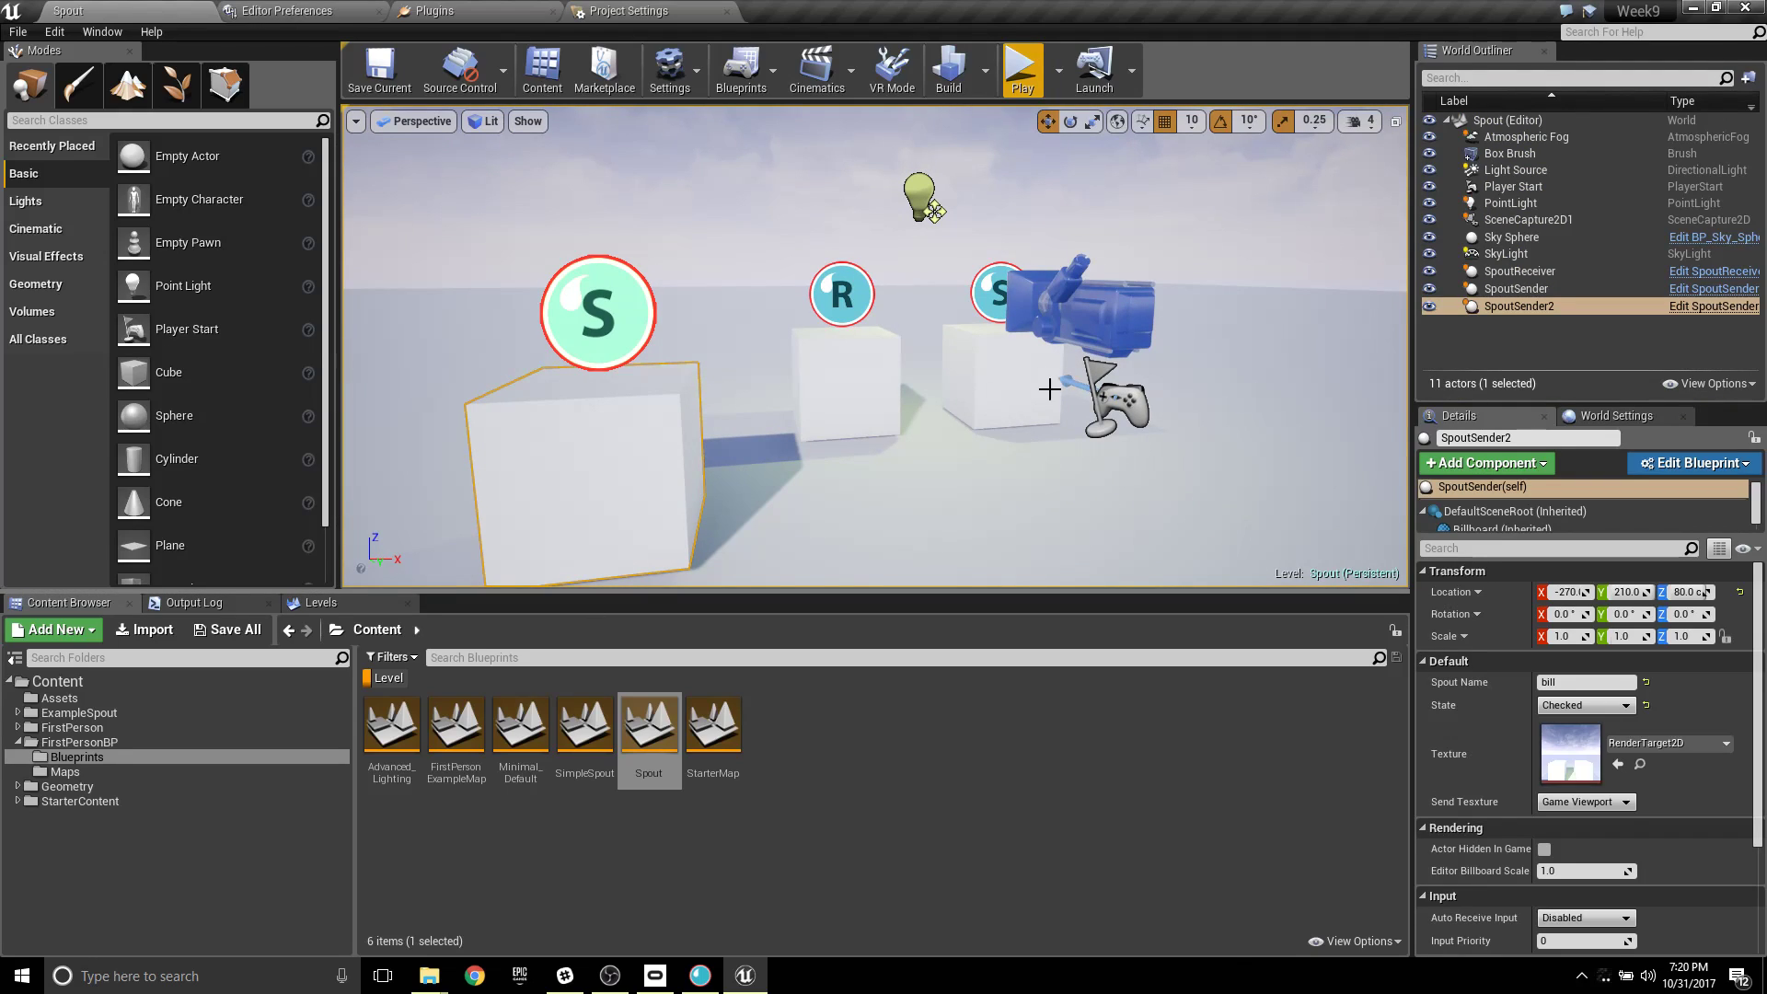
{"action": "left_click", "coordinate": [1608, 801]}
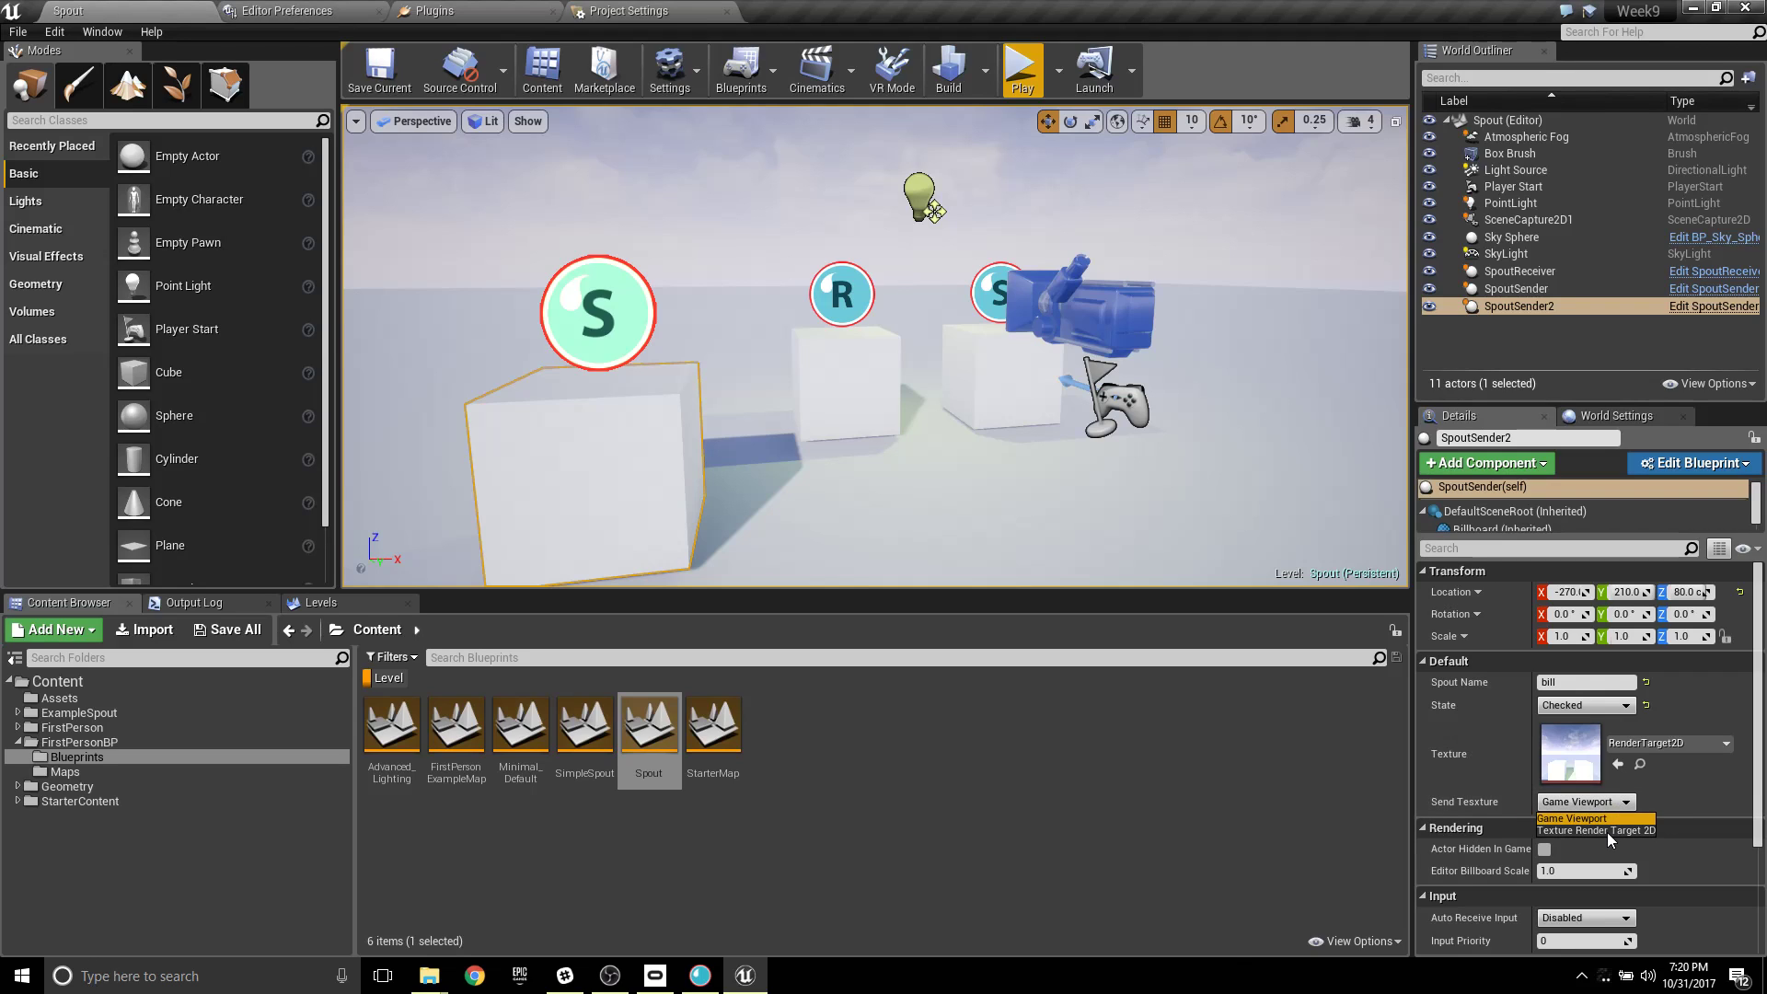
{"action": "left_click", "coordinate": [1614, 831]}
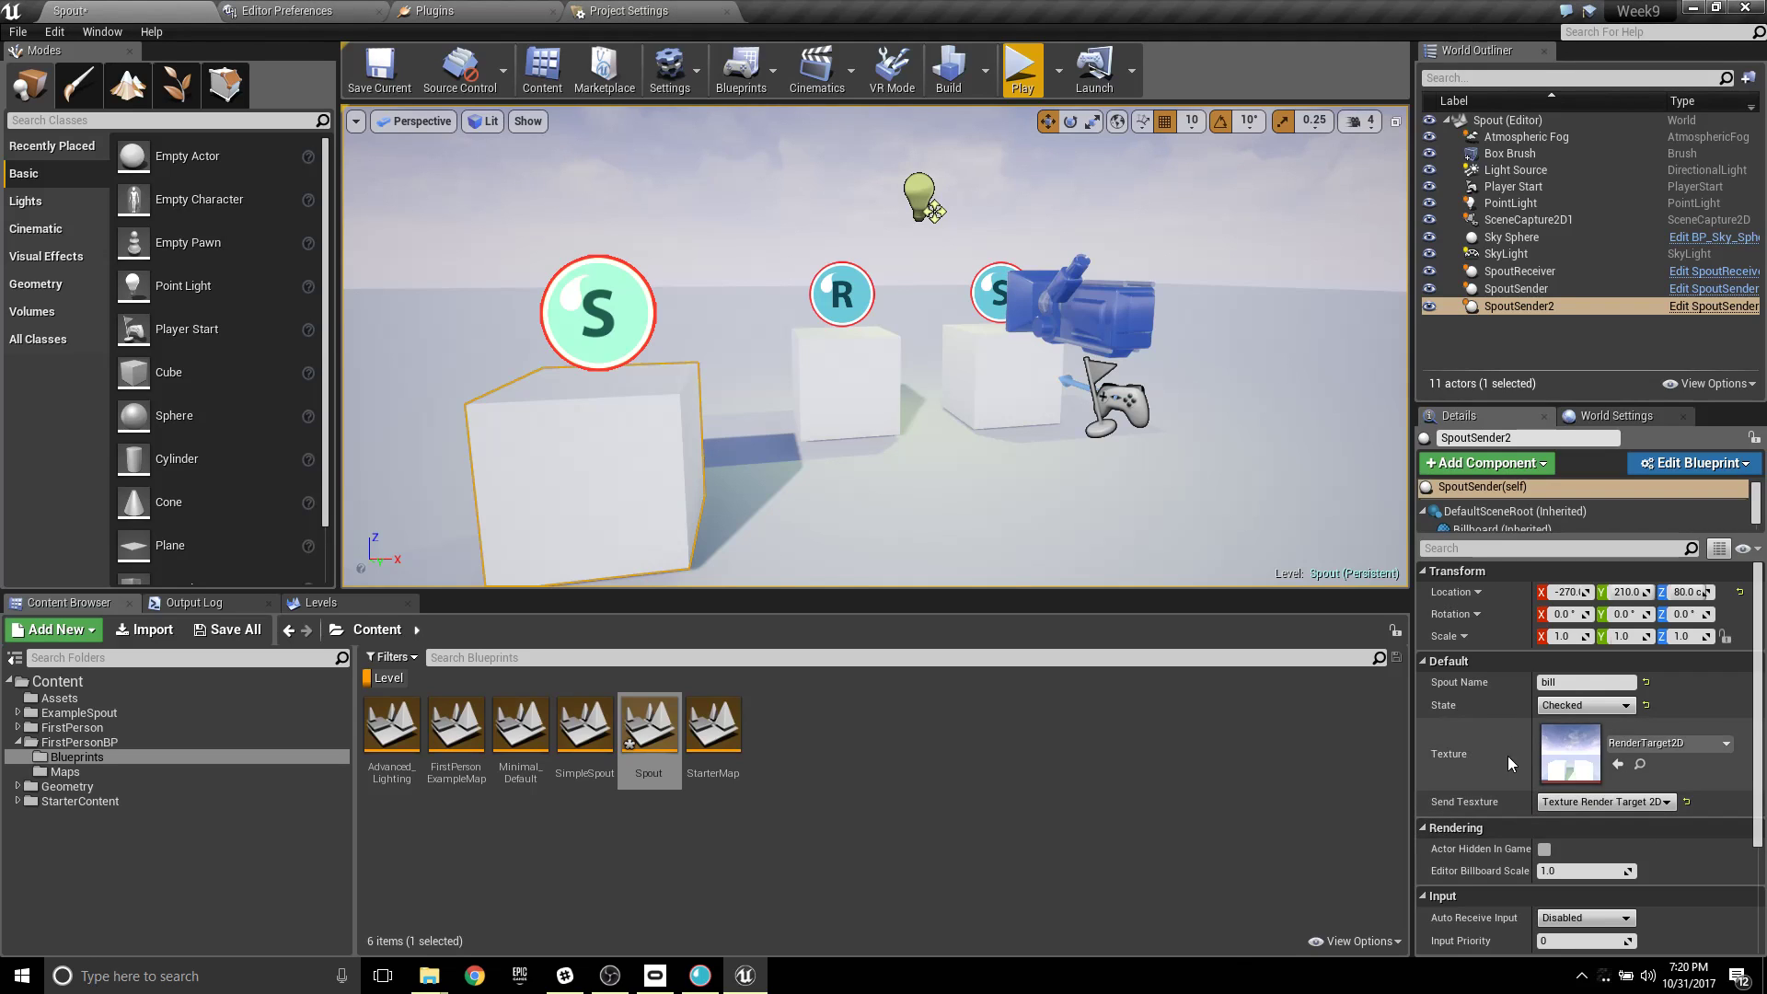
Select the existing SceneCapture2D1 camera and look at its placement relative to the Spout cubes.
{"action": "right_click_drag", "start_coordinate": [1050, 471], "coordinate": [906, 469]}
{"action": "key", "text": "a"}
{"action": "key", "text": "d"}
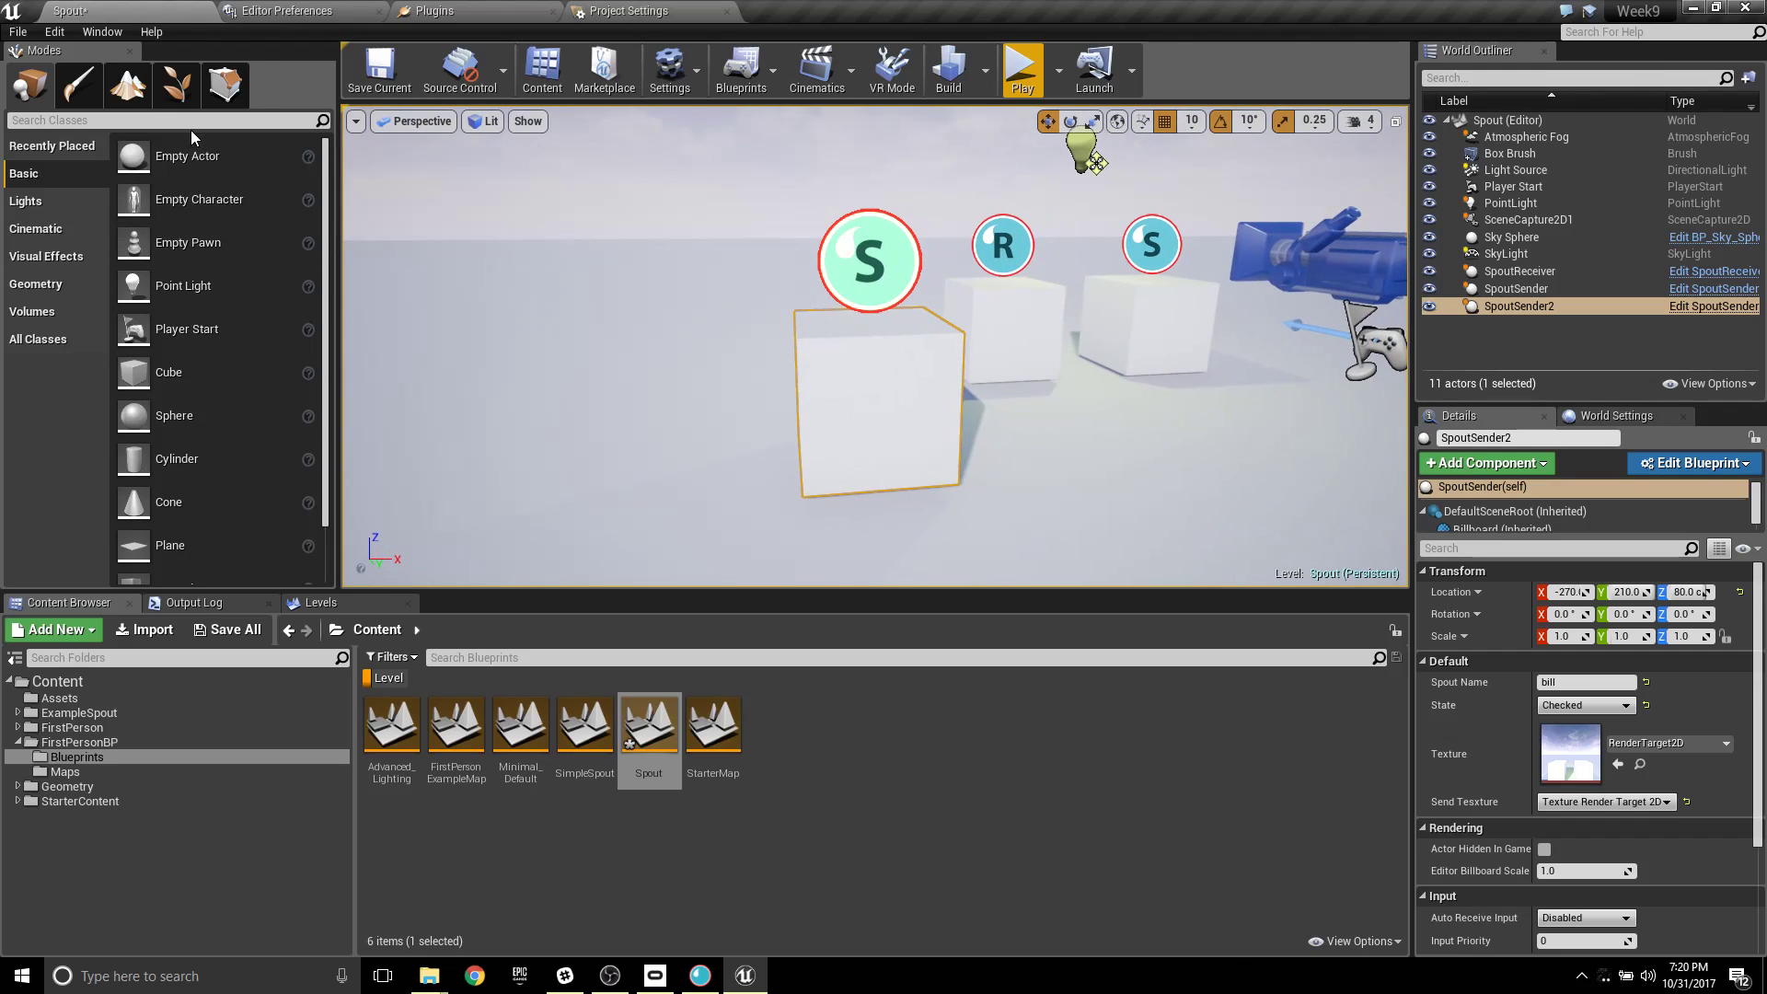
{"action": "left_click", "coordinate": [1318, 255]}
{"action": "right_click_drag", "start_coordinate": [1317, 382], "coordinate": [1316, 368]}
{"action": "key", "text": "f"}
{"action": "right_click_drag", "start_coordinate": [983, 248], "coordinate": [801, 276]}
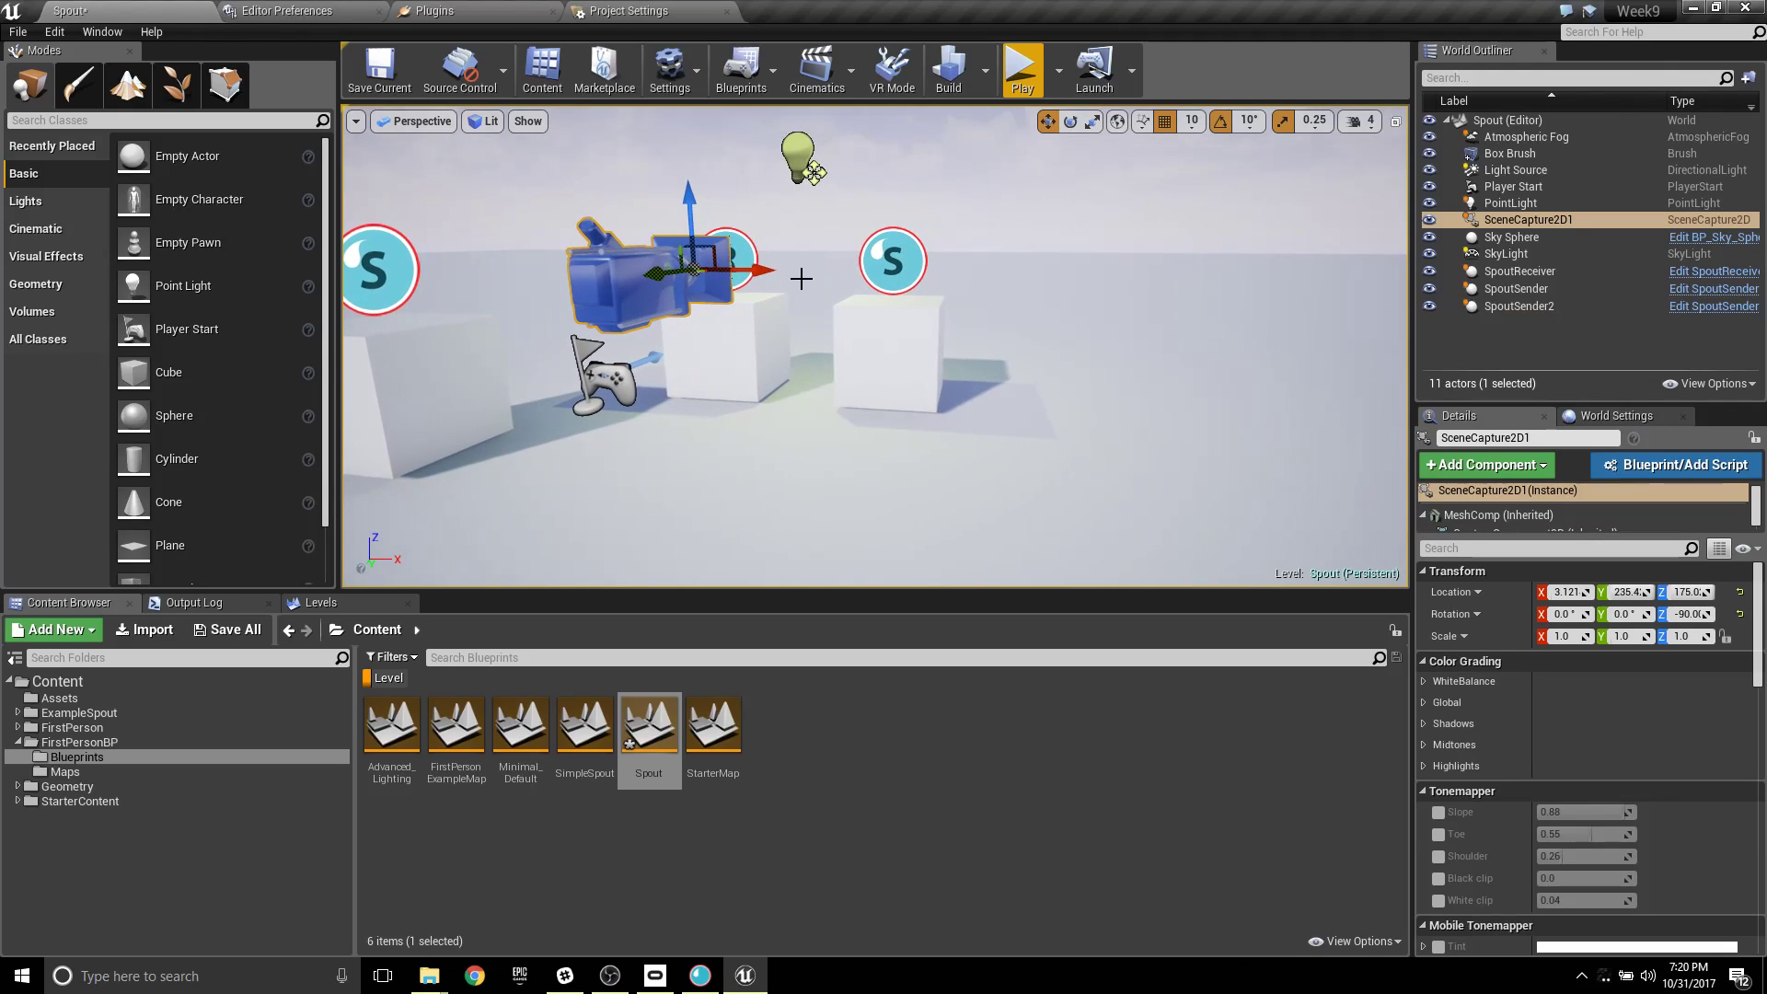
Search the placeable actors for "scen" and place a second Scene Capture 2D on the floor in front of the cubes.
{"action": "left_click", "coordinate": [271, 120]}
{"action": "type", "text": "scenecap"}
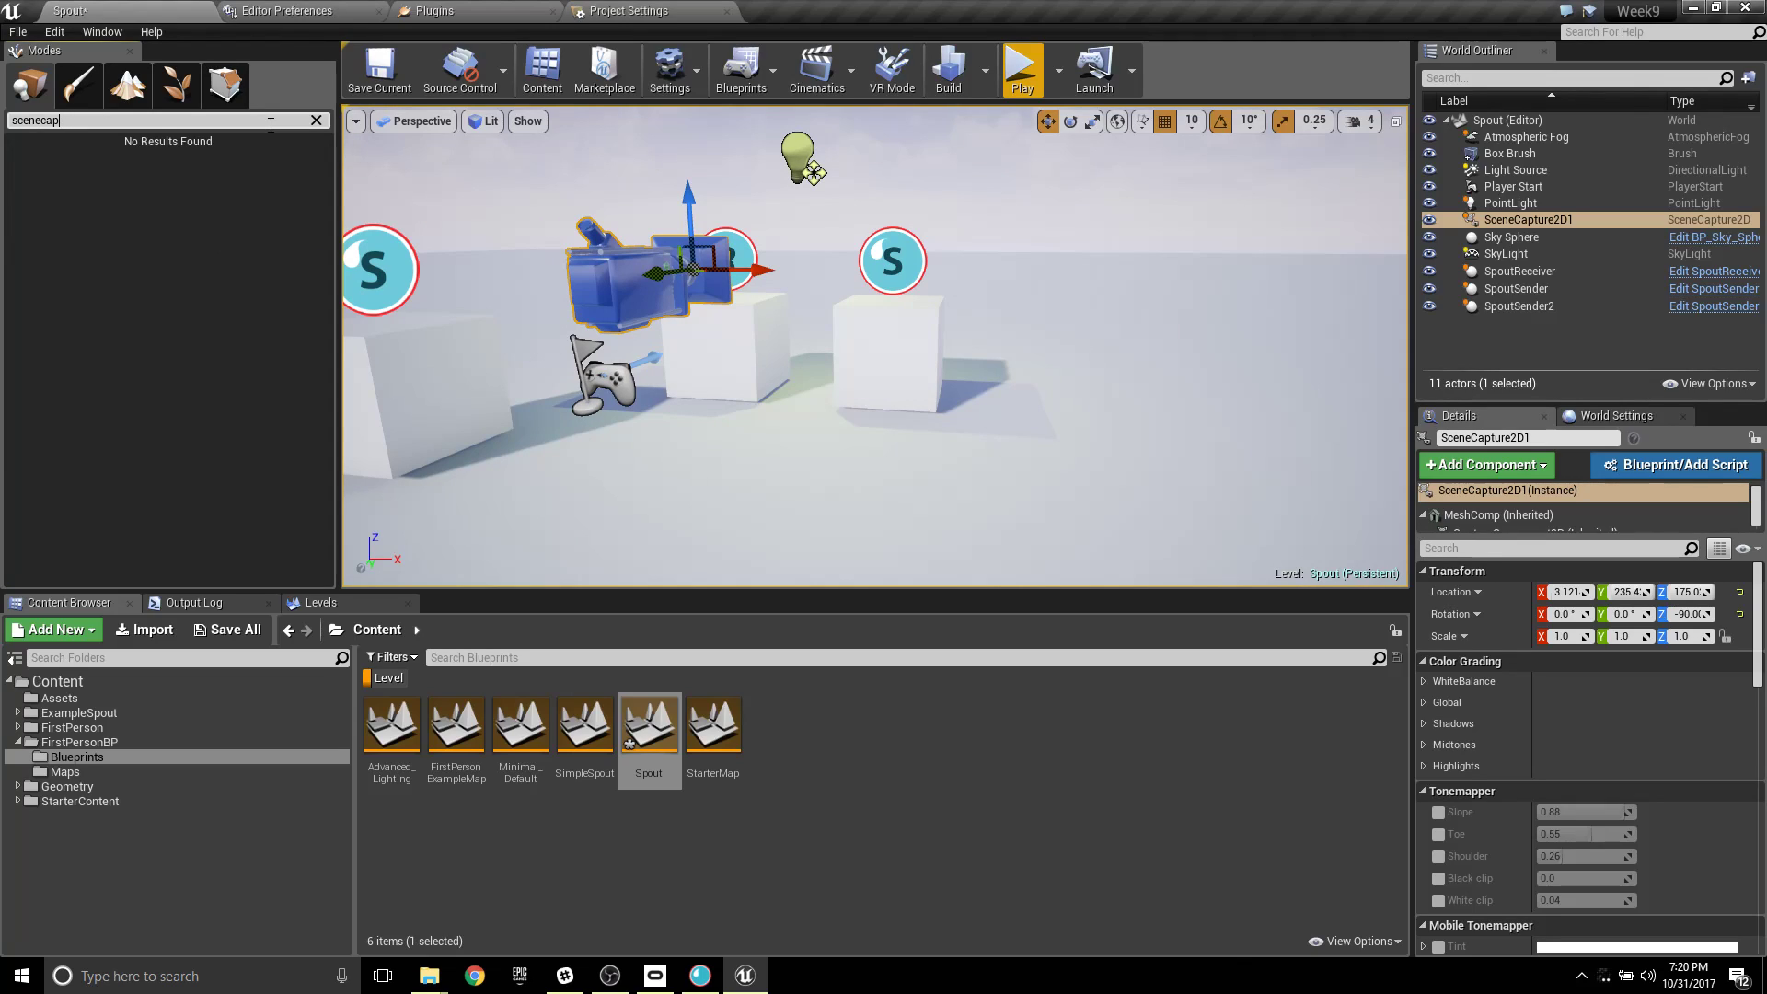
{"action": "key", "text": "BackSpace"}
{"action": "key", "text": "BackSpace"}
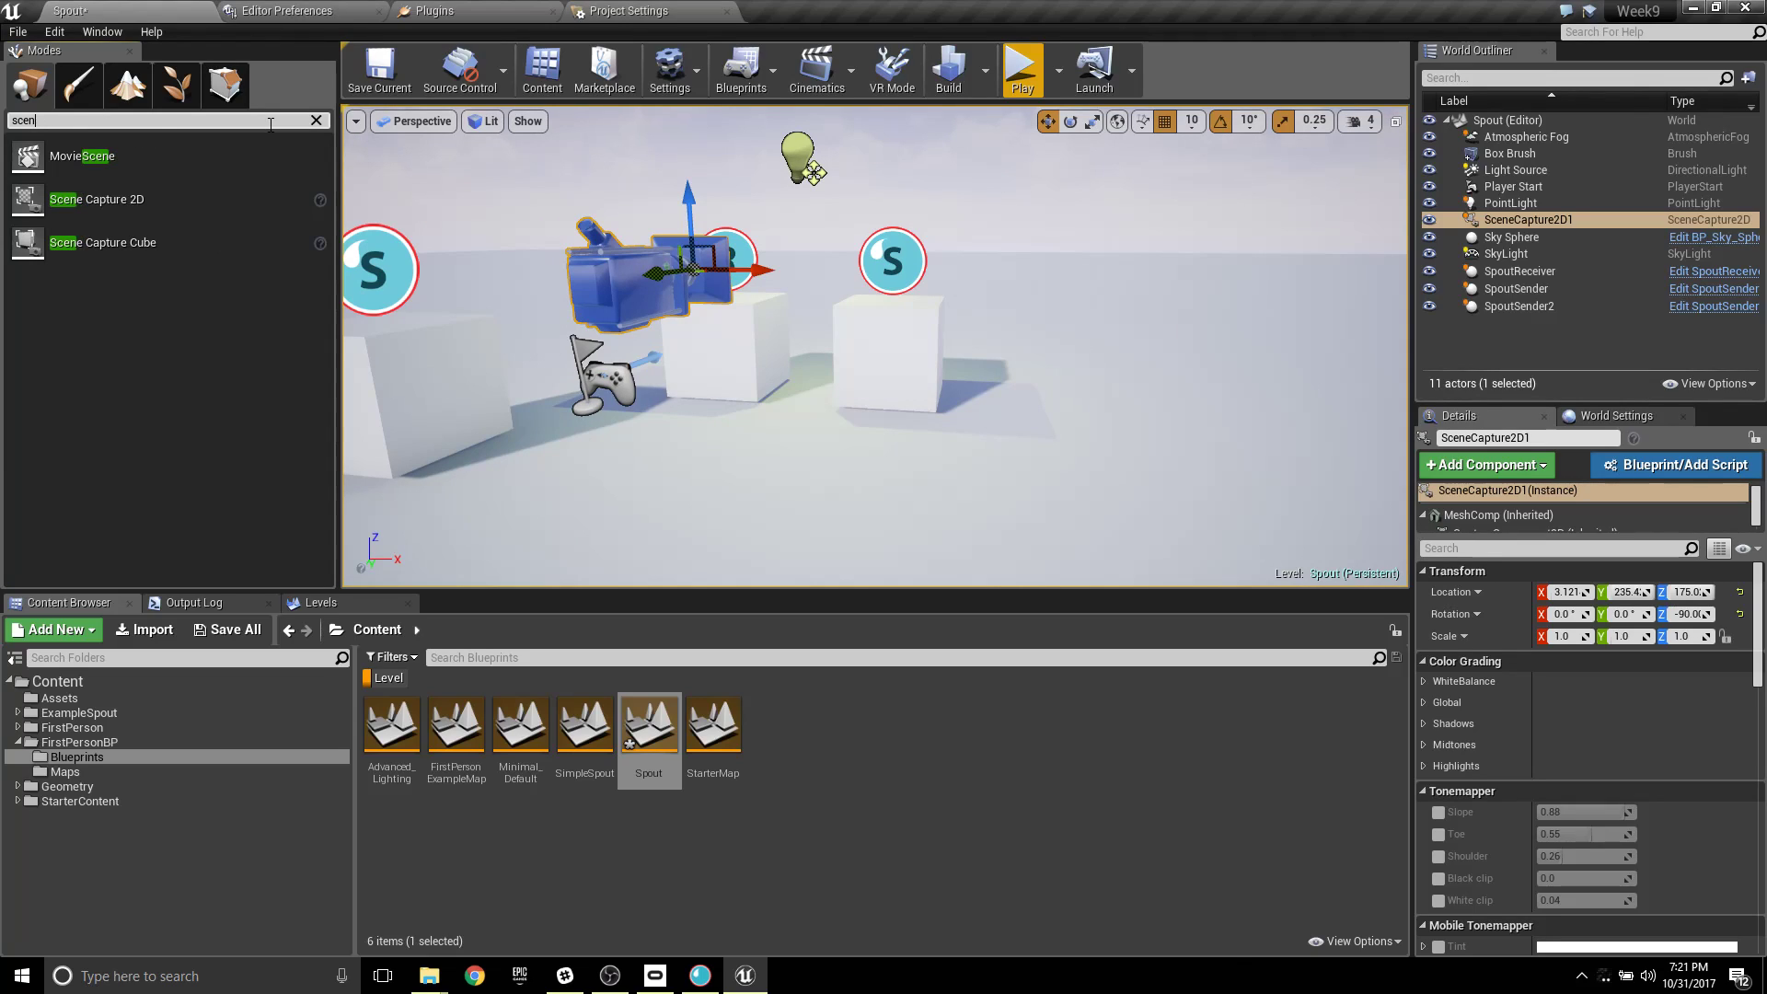
{"action": "left_click_drag", "start_coordinate": [96, 199], "coordinate": [828, 529]}
Move the new scene capture camera to X 220, Y 270, Z 160 and rotate it to -160° about Z, facing the cubes.
{"action": "key", "text": "e"}
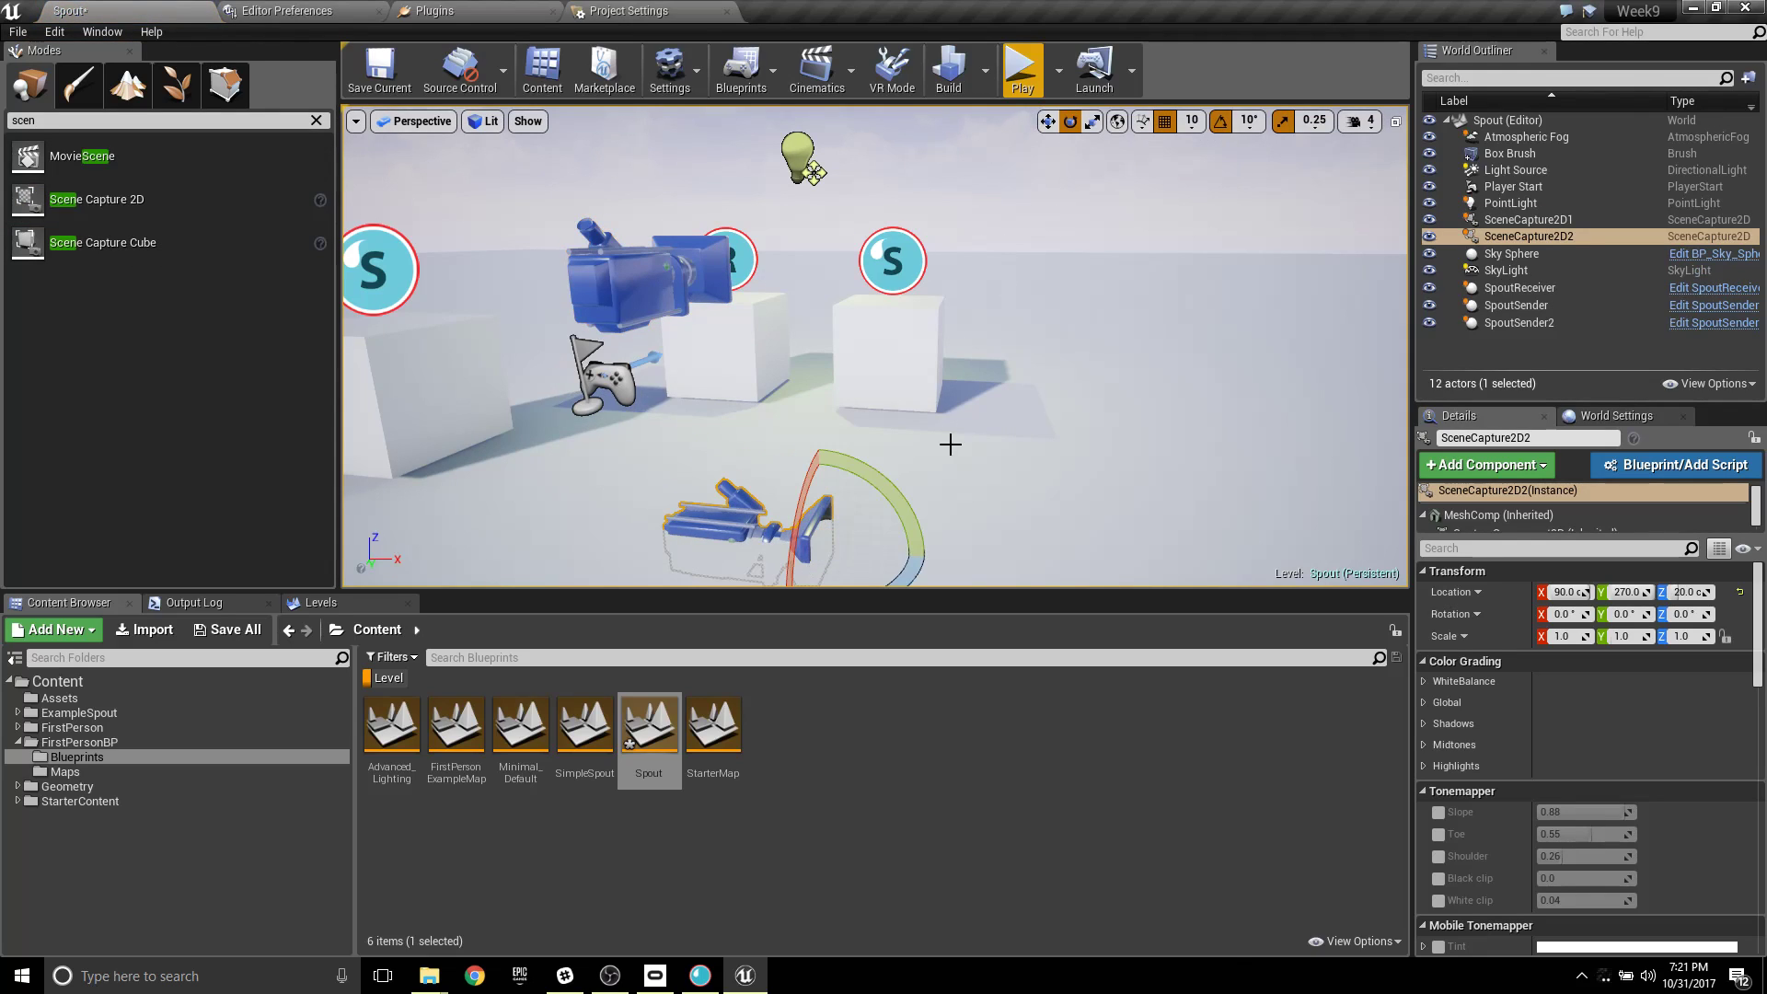
{"action": "left_click_drag", "start_coordinate": [914, 568], "coordinate": [866, 518]}
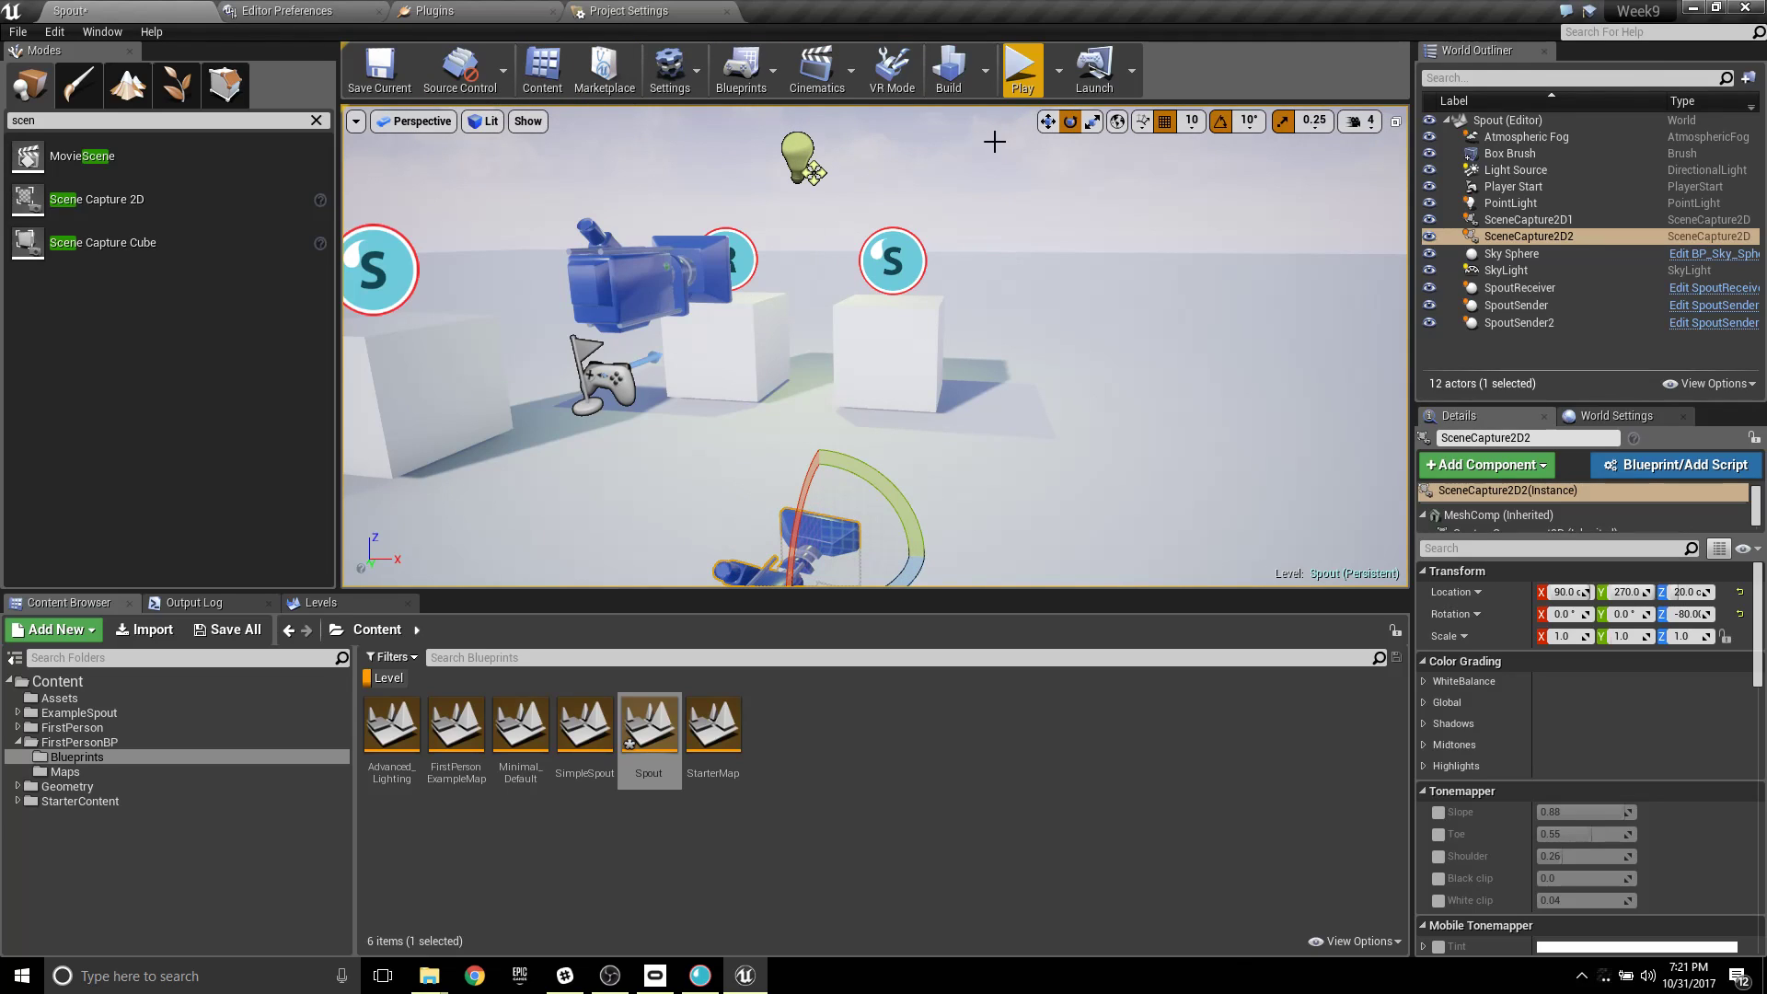
{"action": "left_click", "coordinate": [1049, 124]}
{"action": "left_click_drag", "start_coordinate": [828, 484], "coordinate": [848, 226]}
{"action": "left_click_drag", "start_coordinate": [884, 294], "coordinate": [1164, 308]}
{"action": "left_click", "coordinate": [1069, 123]}
{"action": "left_click_drag", "start_coordinate": [1020, 324], "coordinate": [1092, 394]}
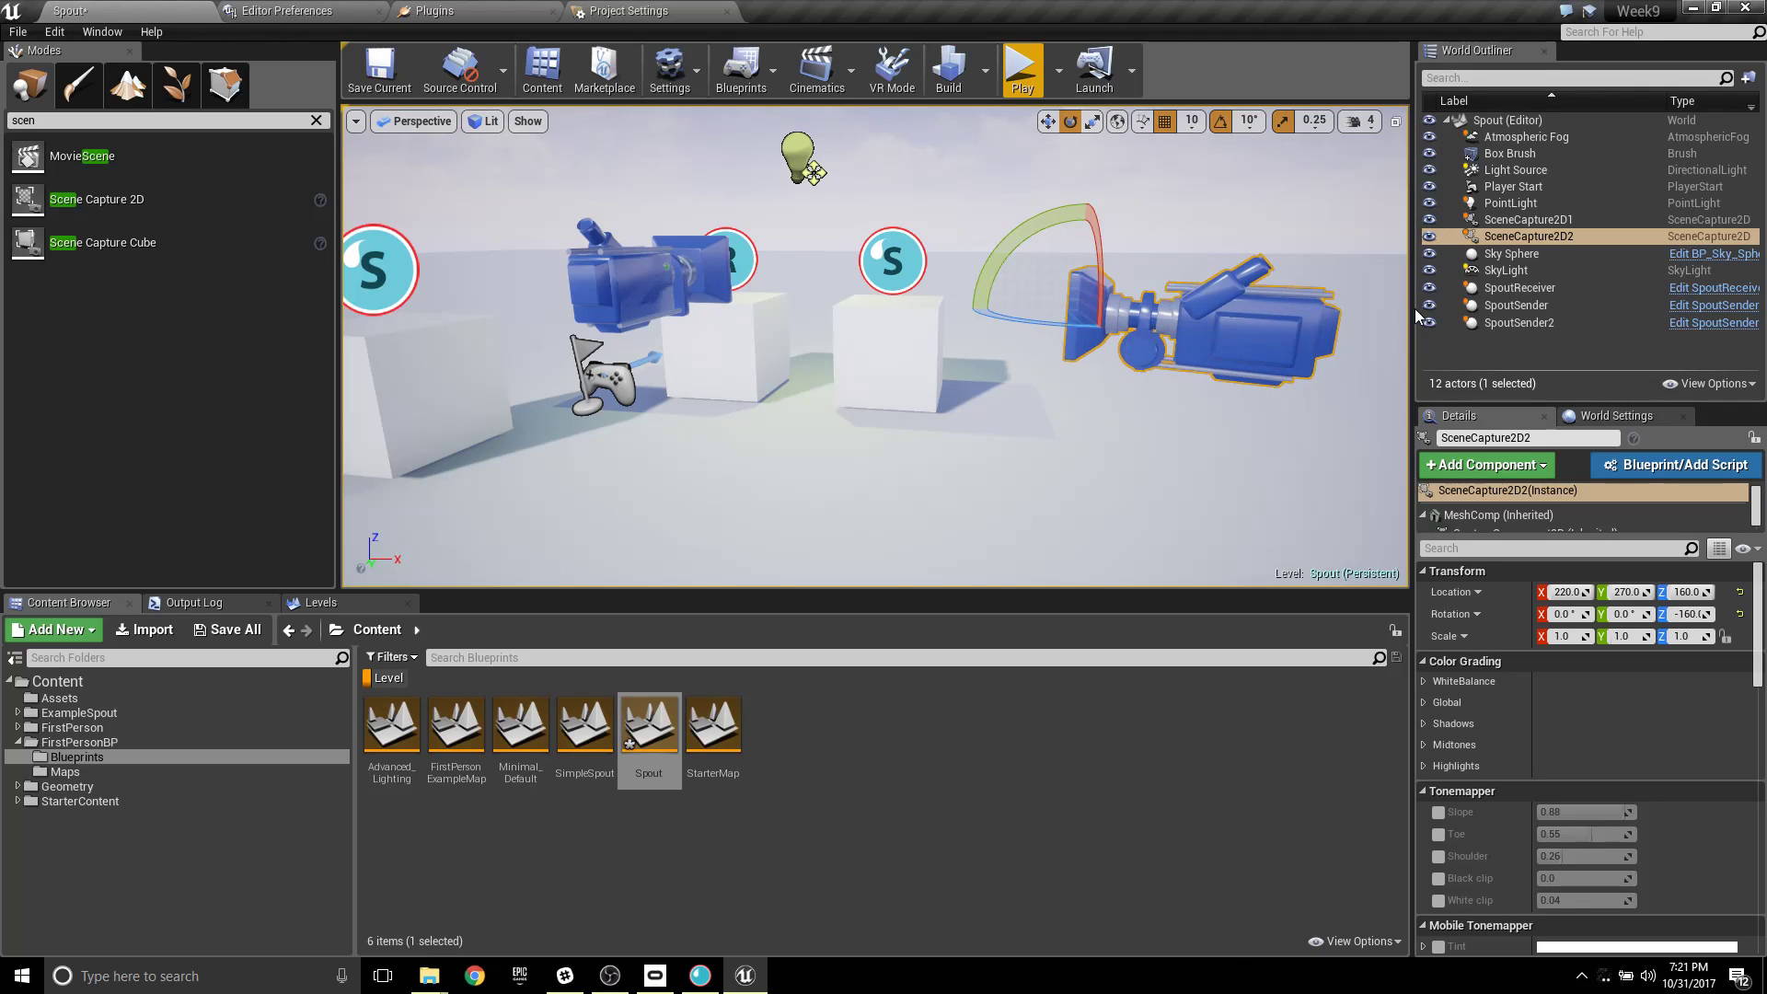
Examine the components of SceneCapture2D1, including its CaptureComponent2D, and compare it with SceneCapture2D2.
{"action": "left_click", "coordinate": [1527, 219]}
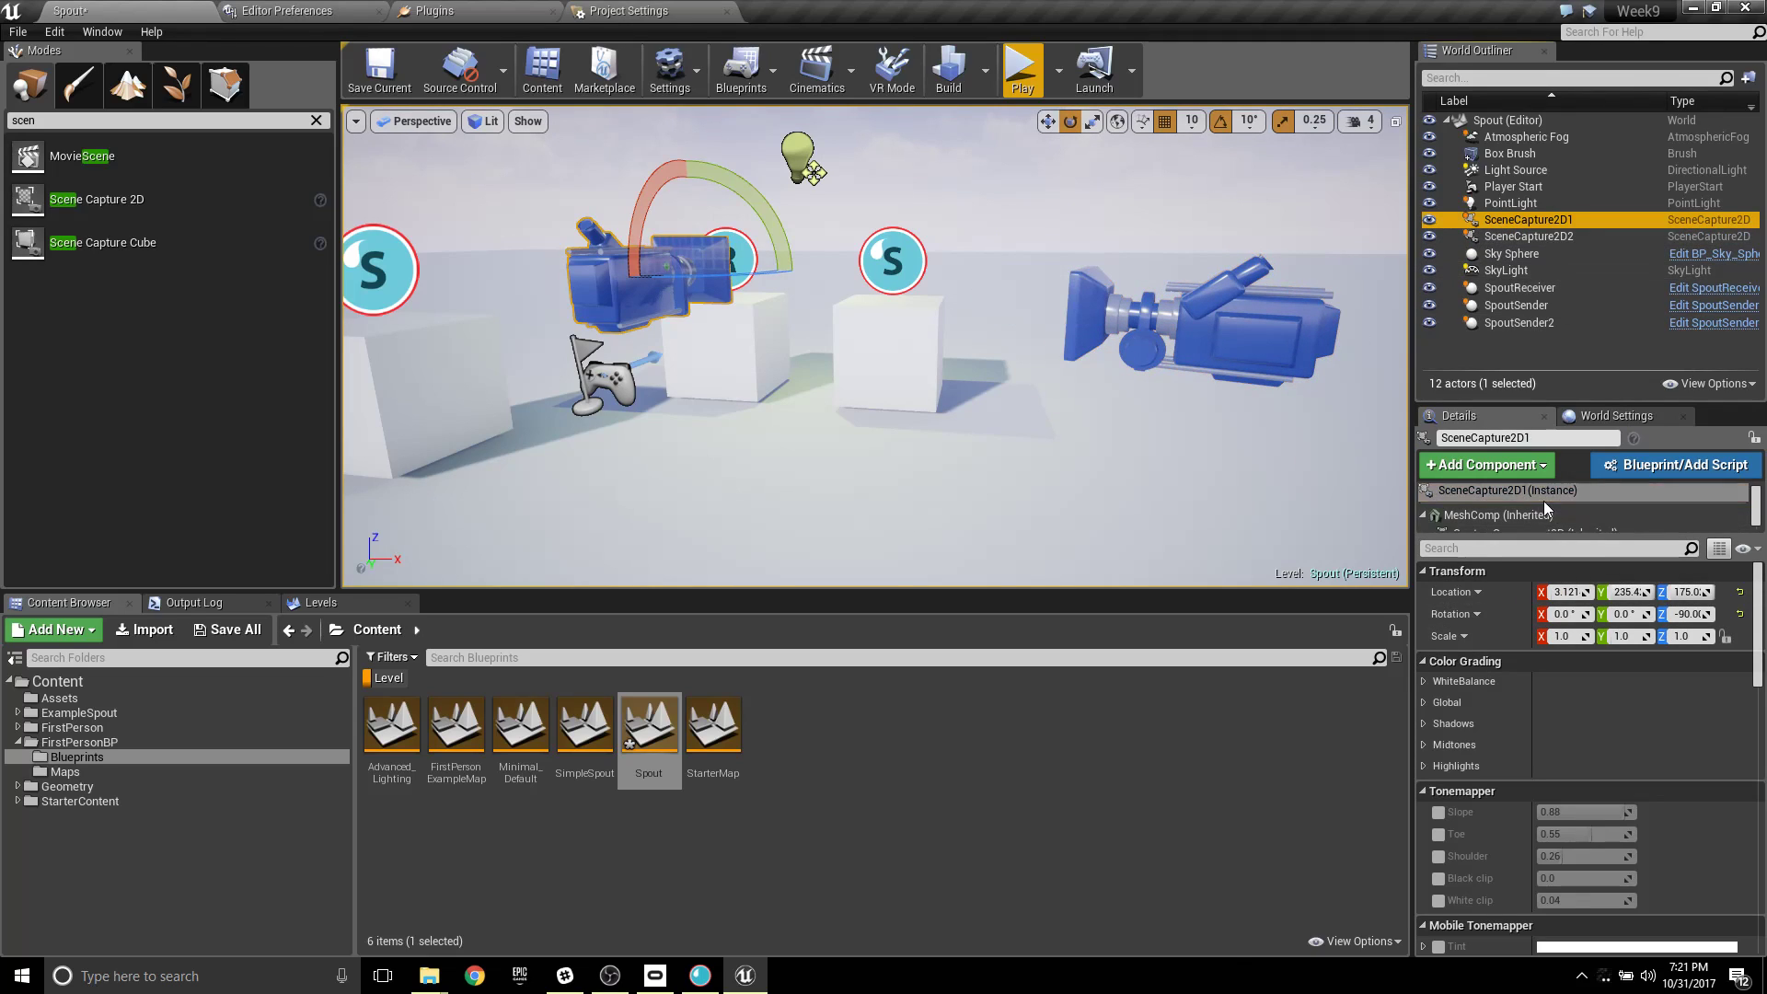
{"action": "left_click_drag", "start_coordinate": [1566, 535], "coordinate": [1589, 641]}
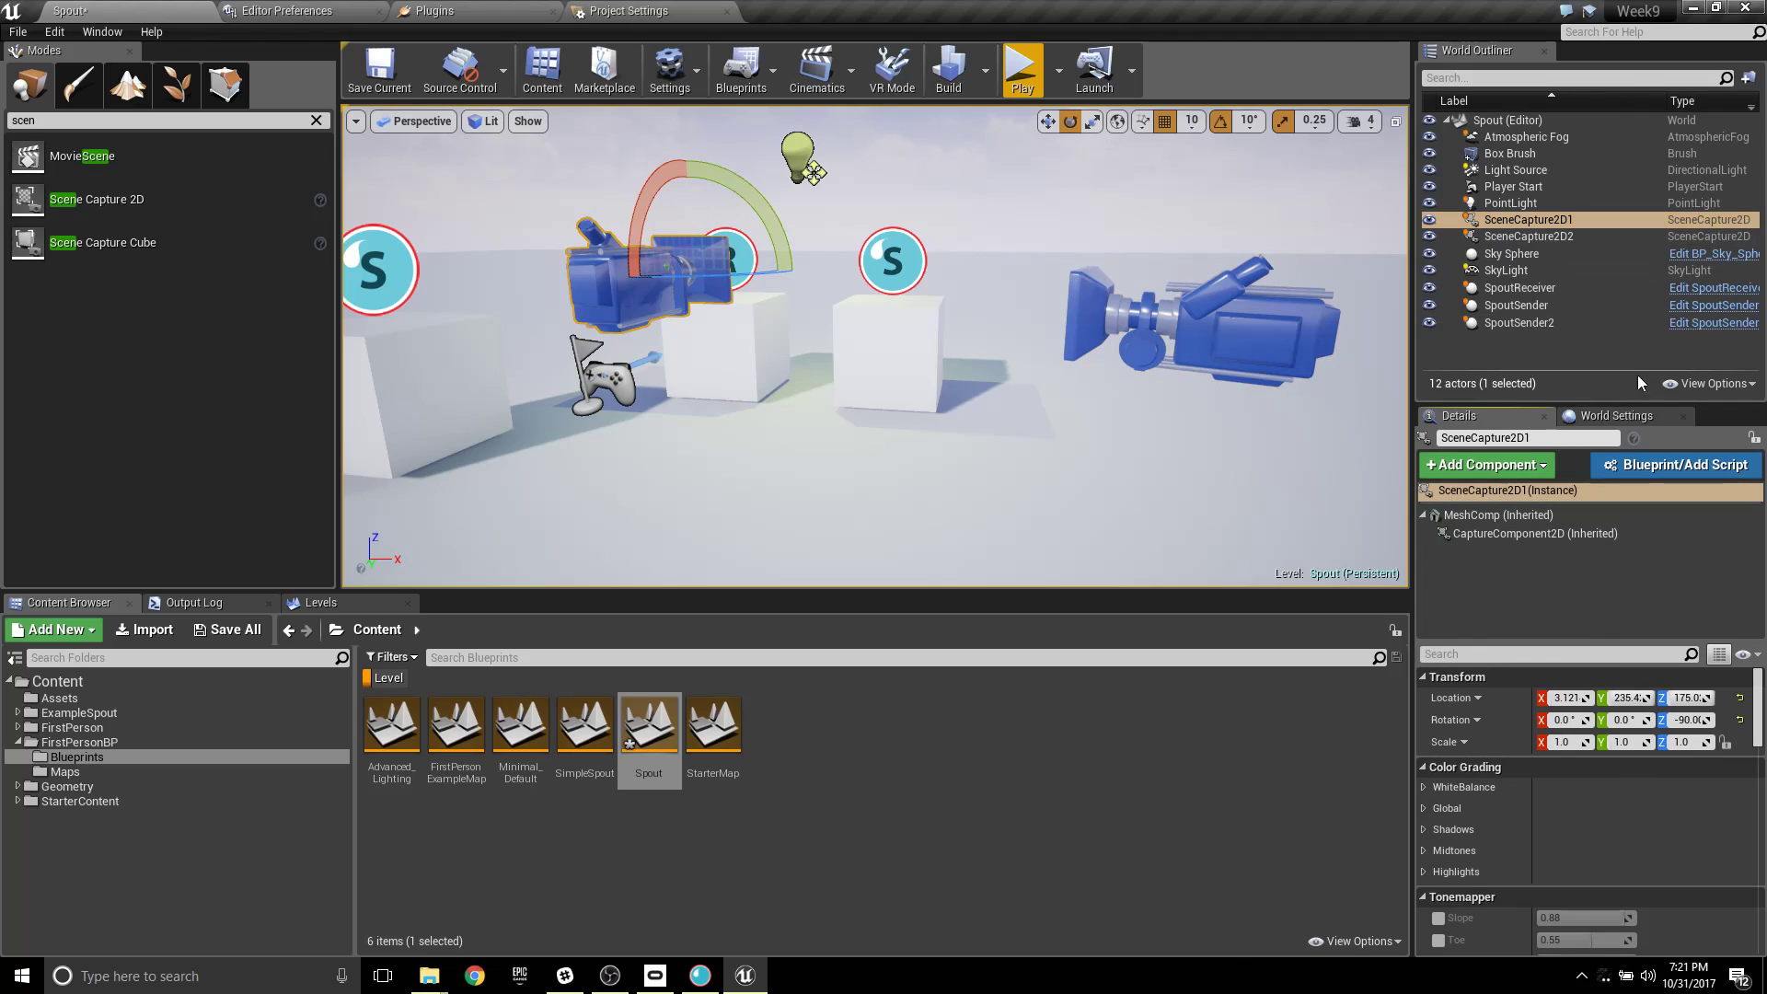
{"action": "left_click", "coordinate": [1540, 534]}
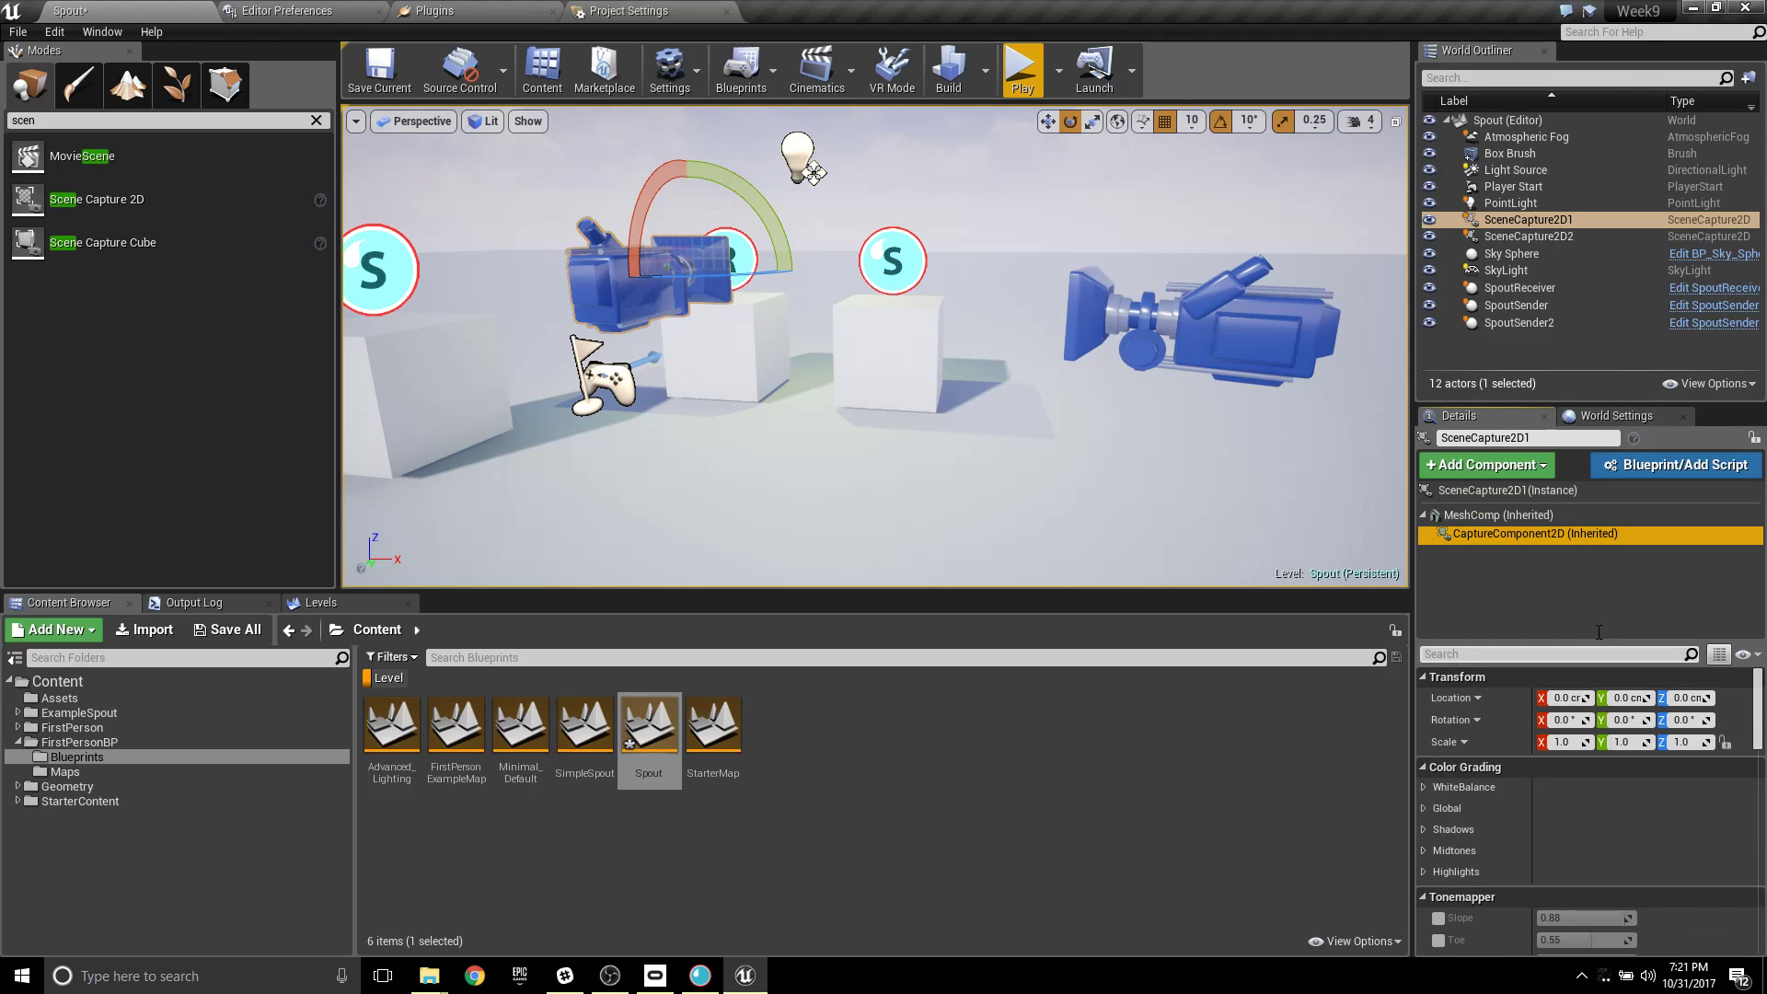
{"action": "left_click", "coordinate": [1531, 237]}
{"action": "left_click", "coordinate": [1531, 223]}
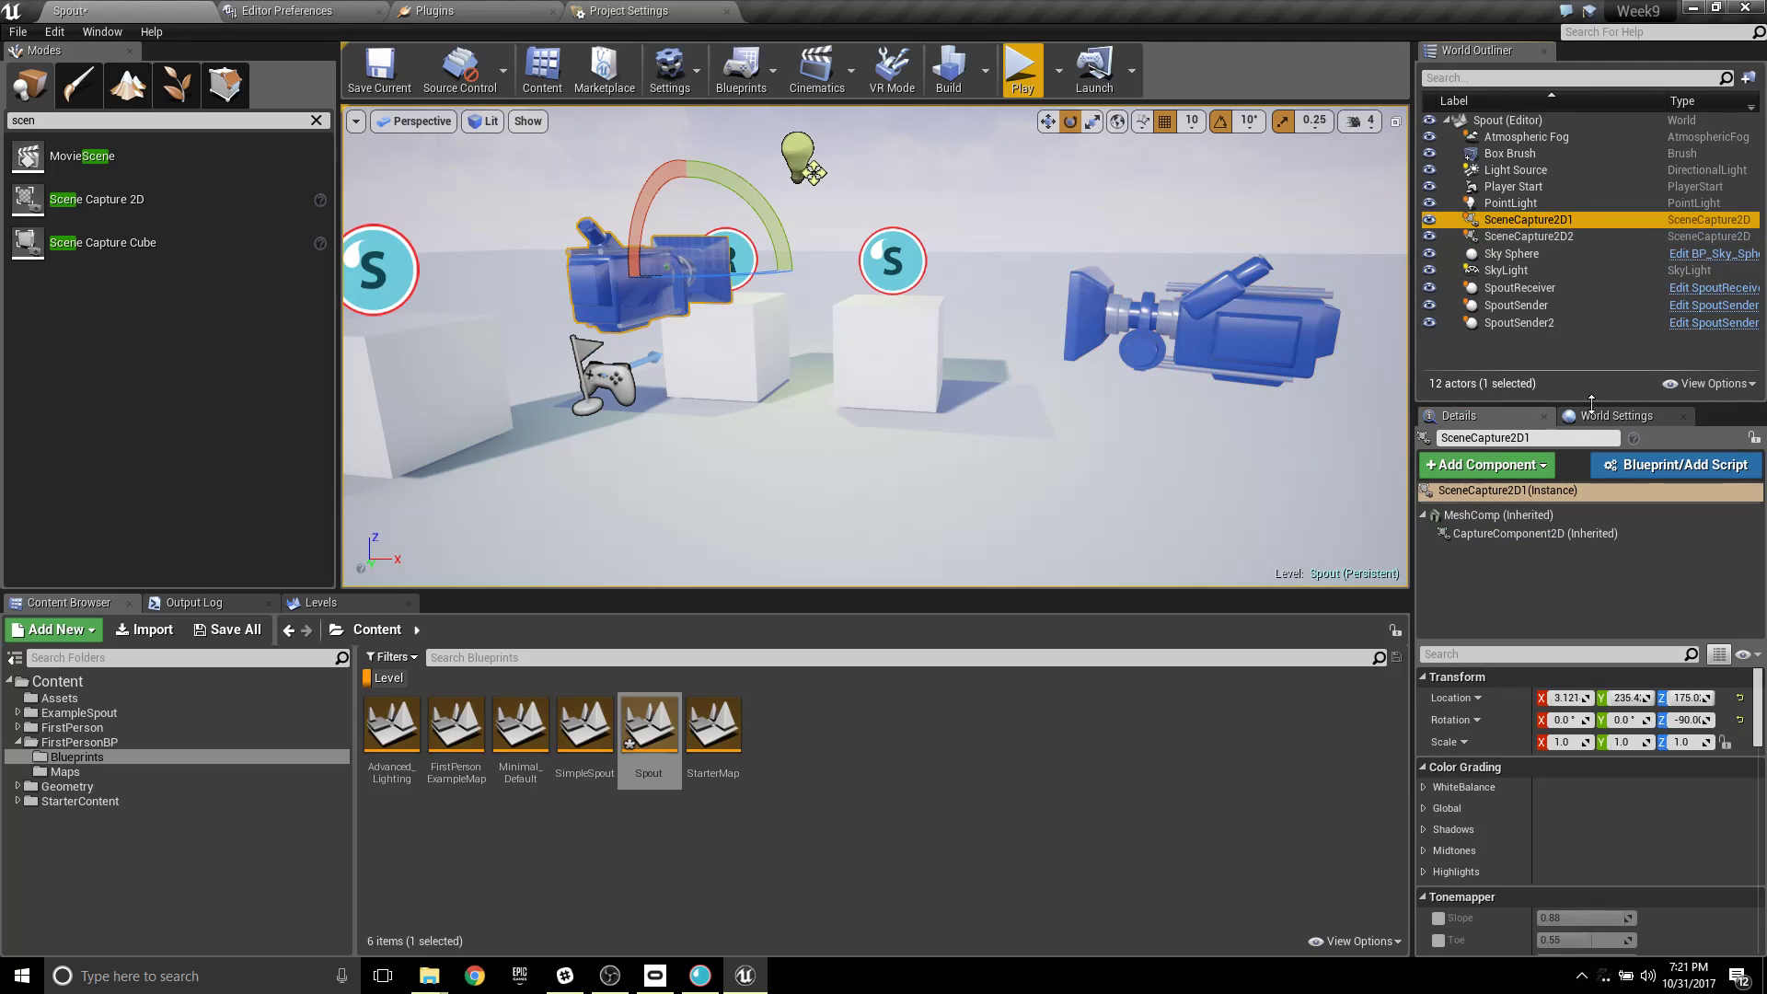
Locate the SpoutSender's render target texture in the project content and duplicate it.
{"action": "left_click", "coordinate": [1540, 306]}
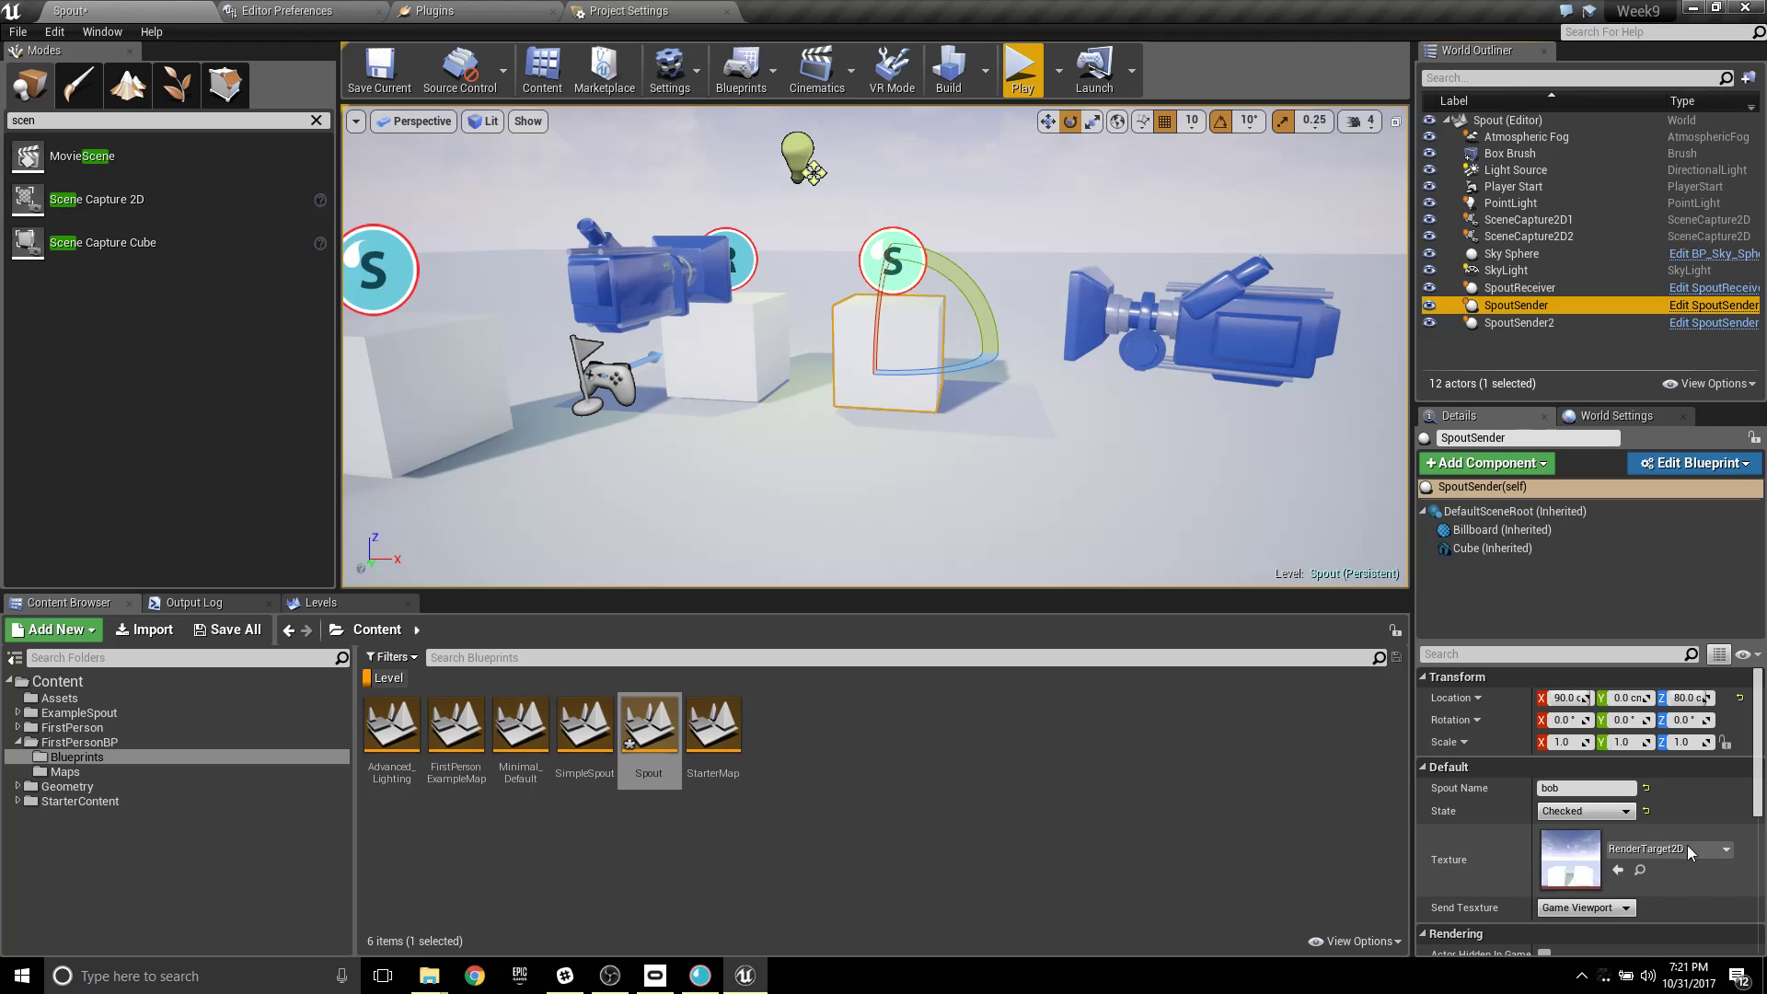
{"action": "left_click", "coordinate": [1640, 869]}
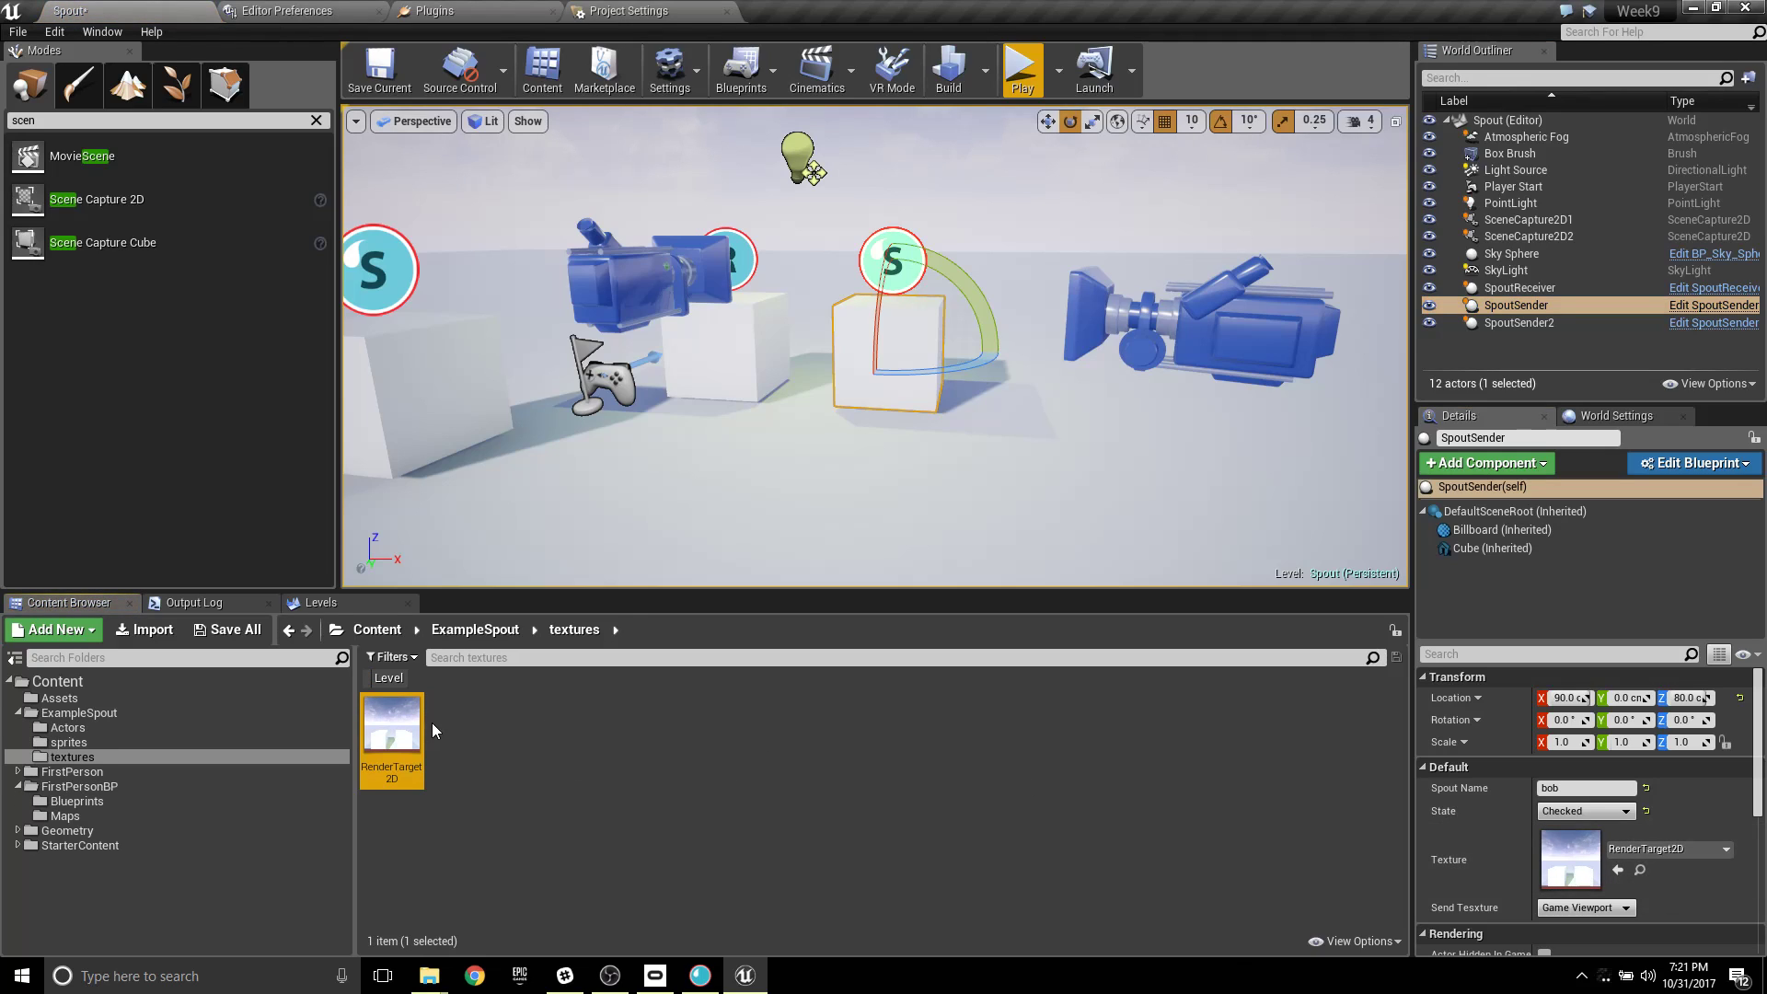
{"action": "left_click", "coordinate": [507, 757]}
{"action": "left_click", "coordinate": [397, 720]}
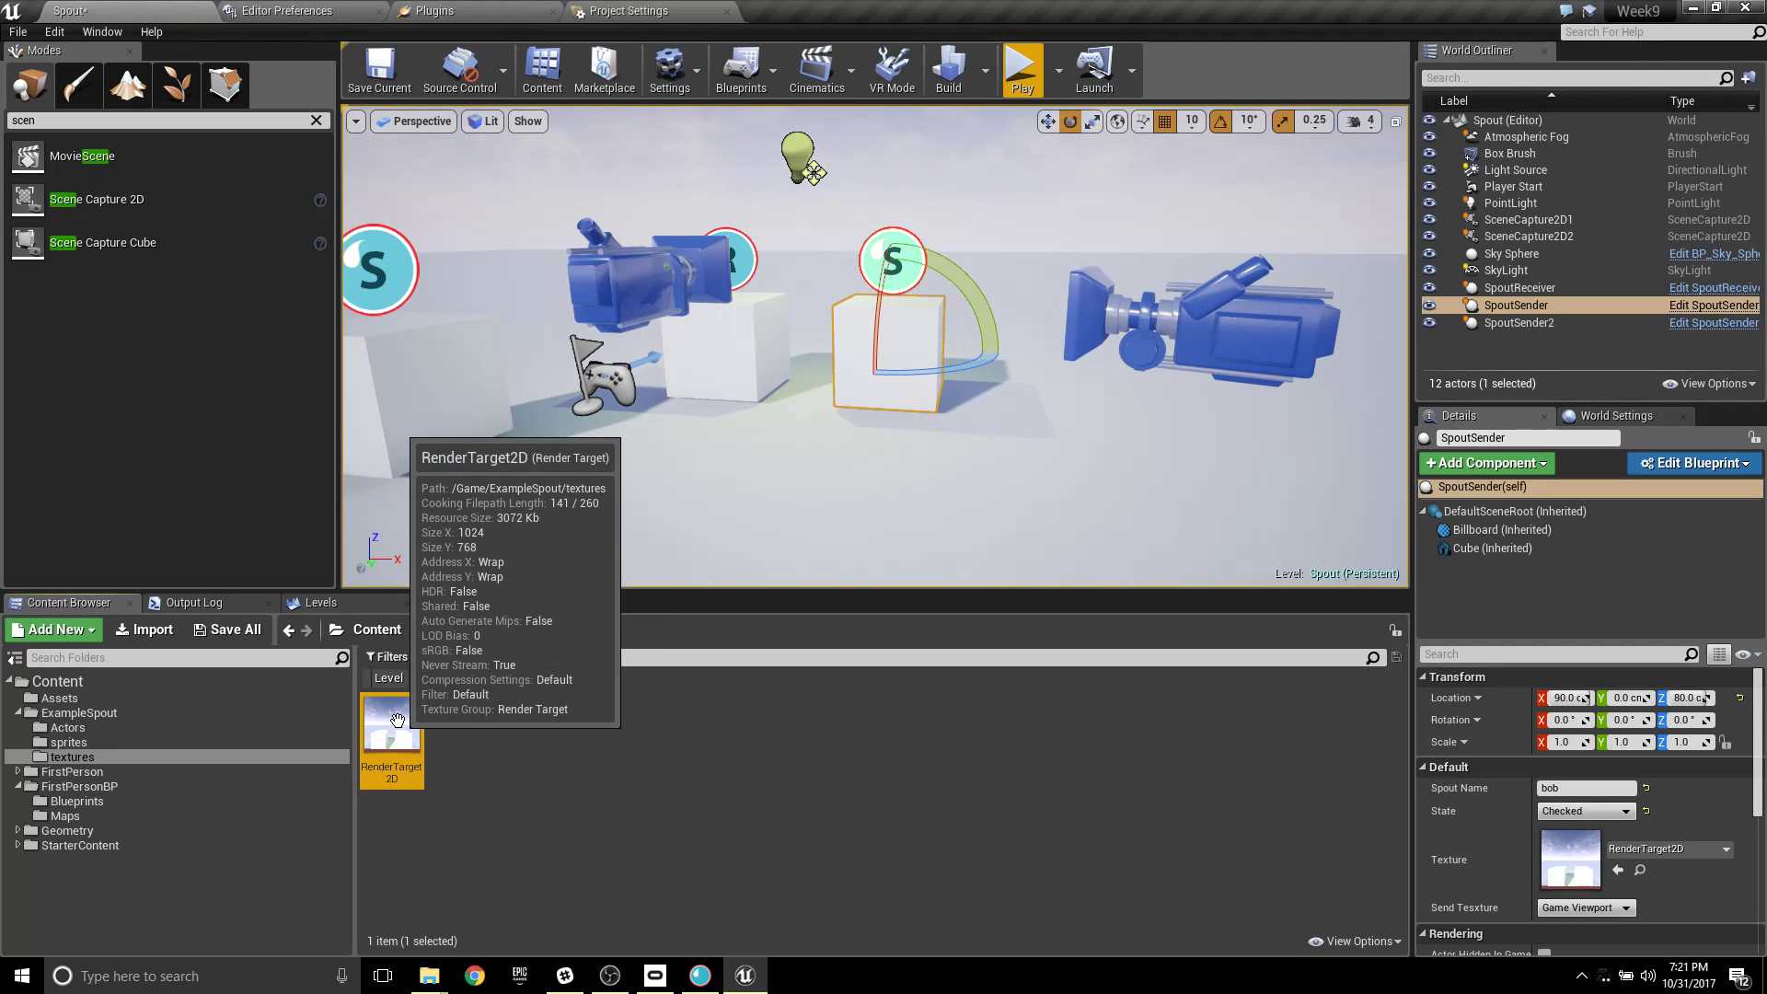
{"action": "key", "text": "ctrl+w"}
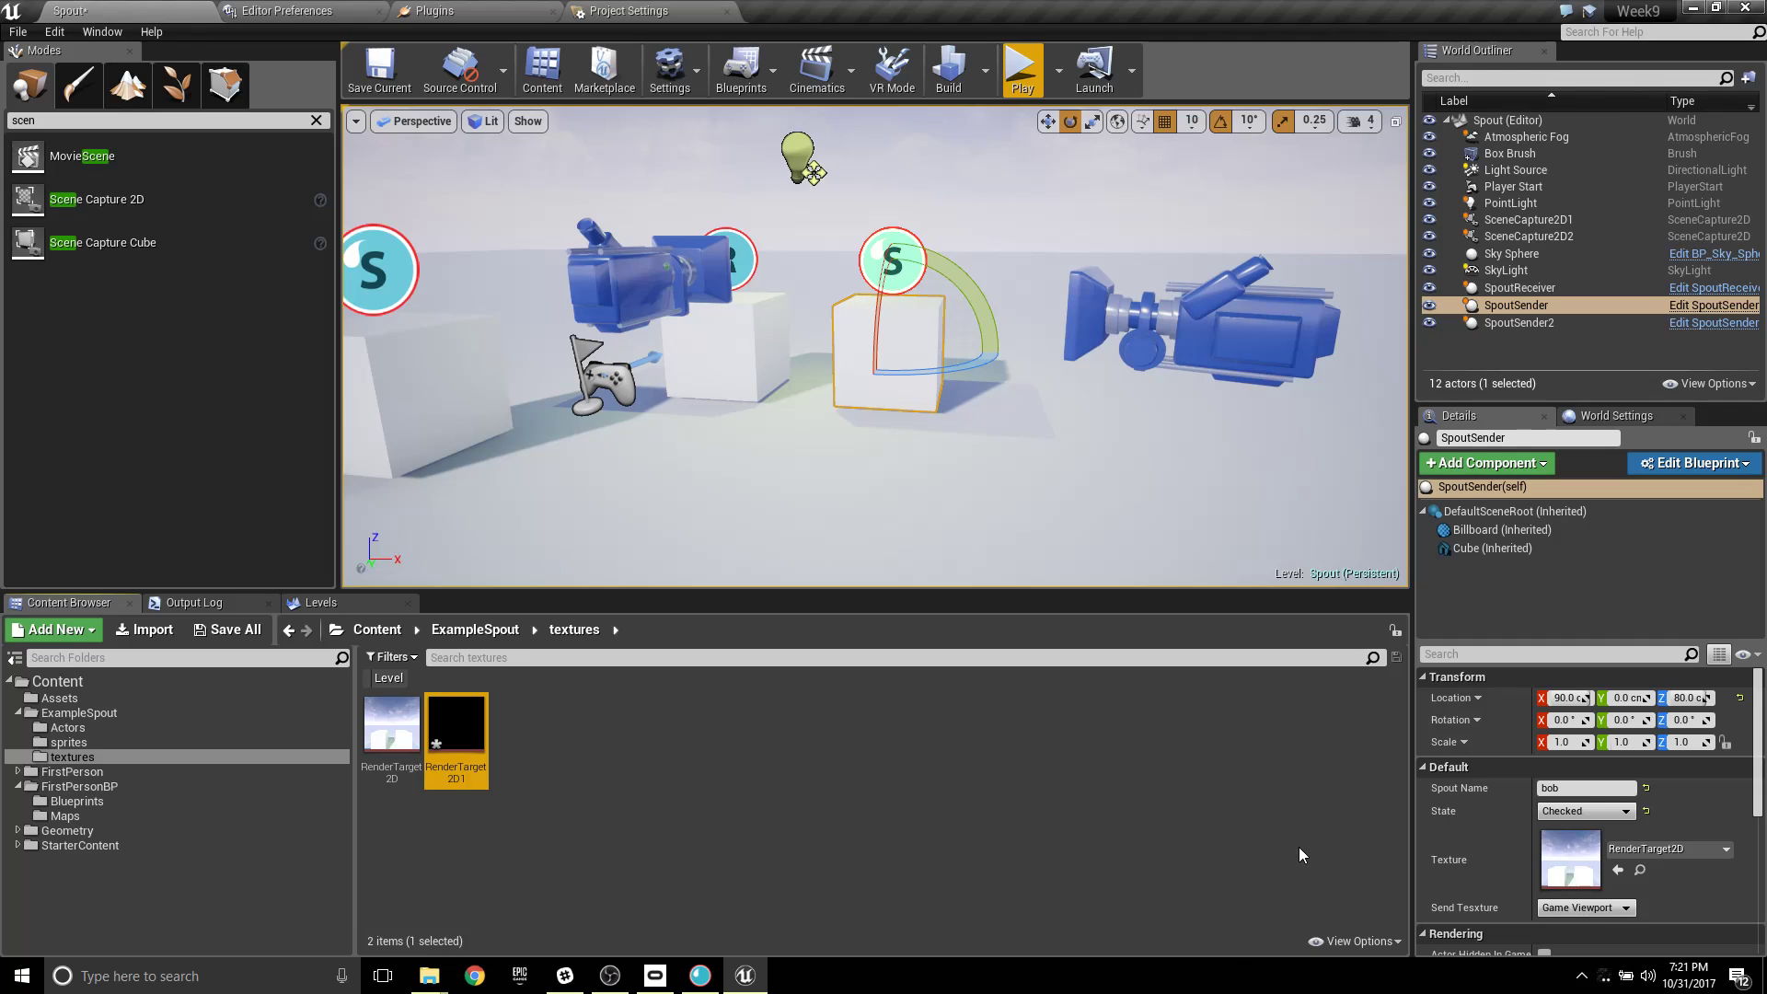
Set SpoutSender's send texture option to Texture Render Target 2D and assign RenderTarget2D1 as SpoutSender2's texture.
{"action": "left_click", "coordinate": [1578, 907]}
{"action": "left_click", "coordinate": [1606, 929]}
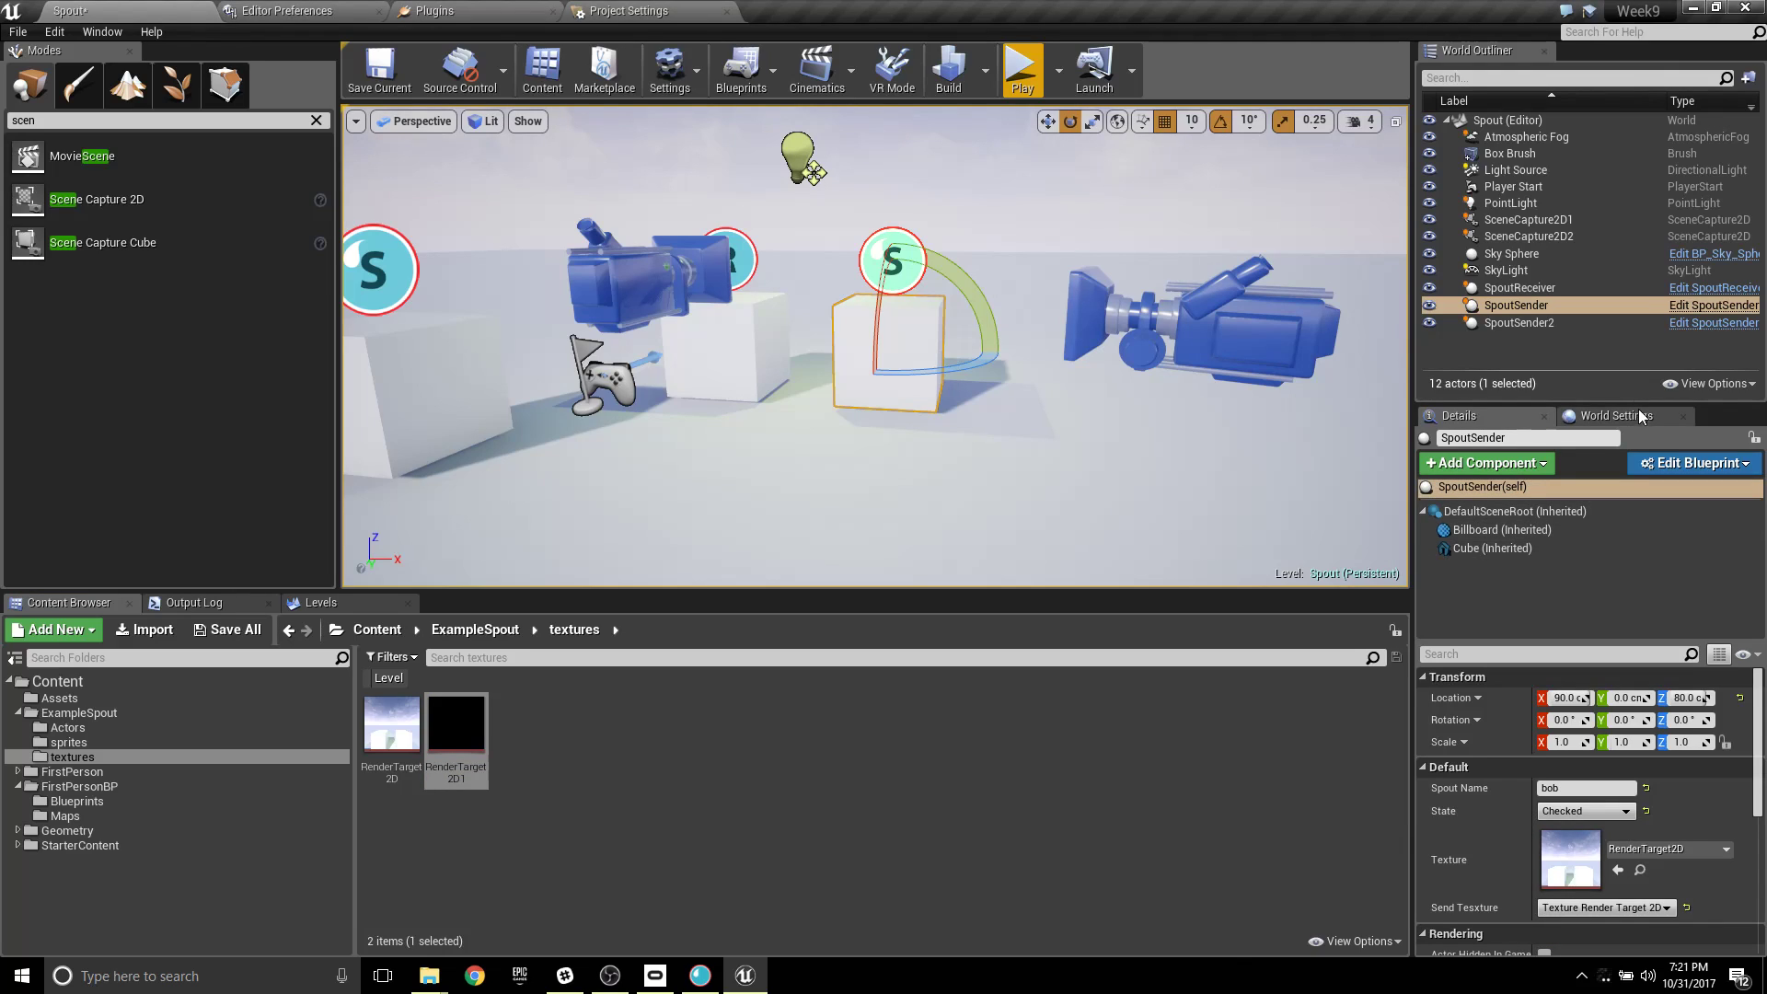
{"action": "left_click", "coordinate": [1555, 319]}
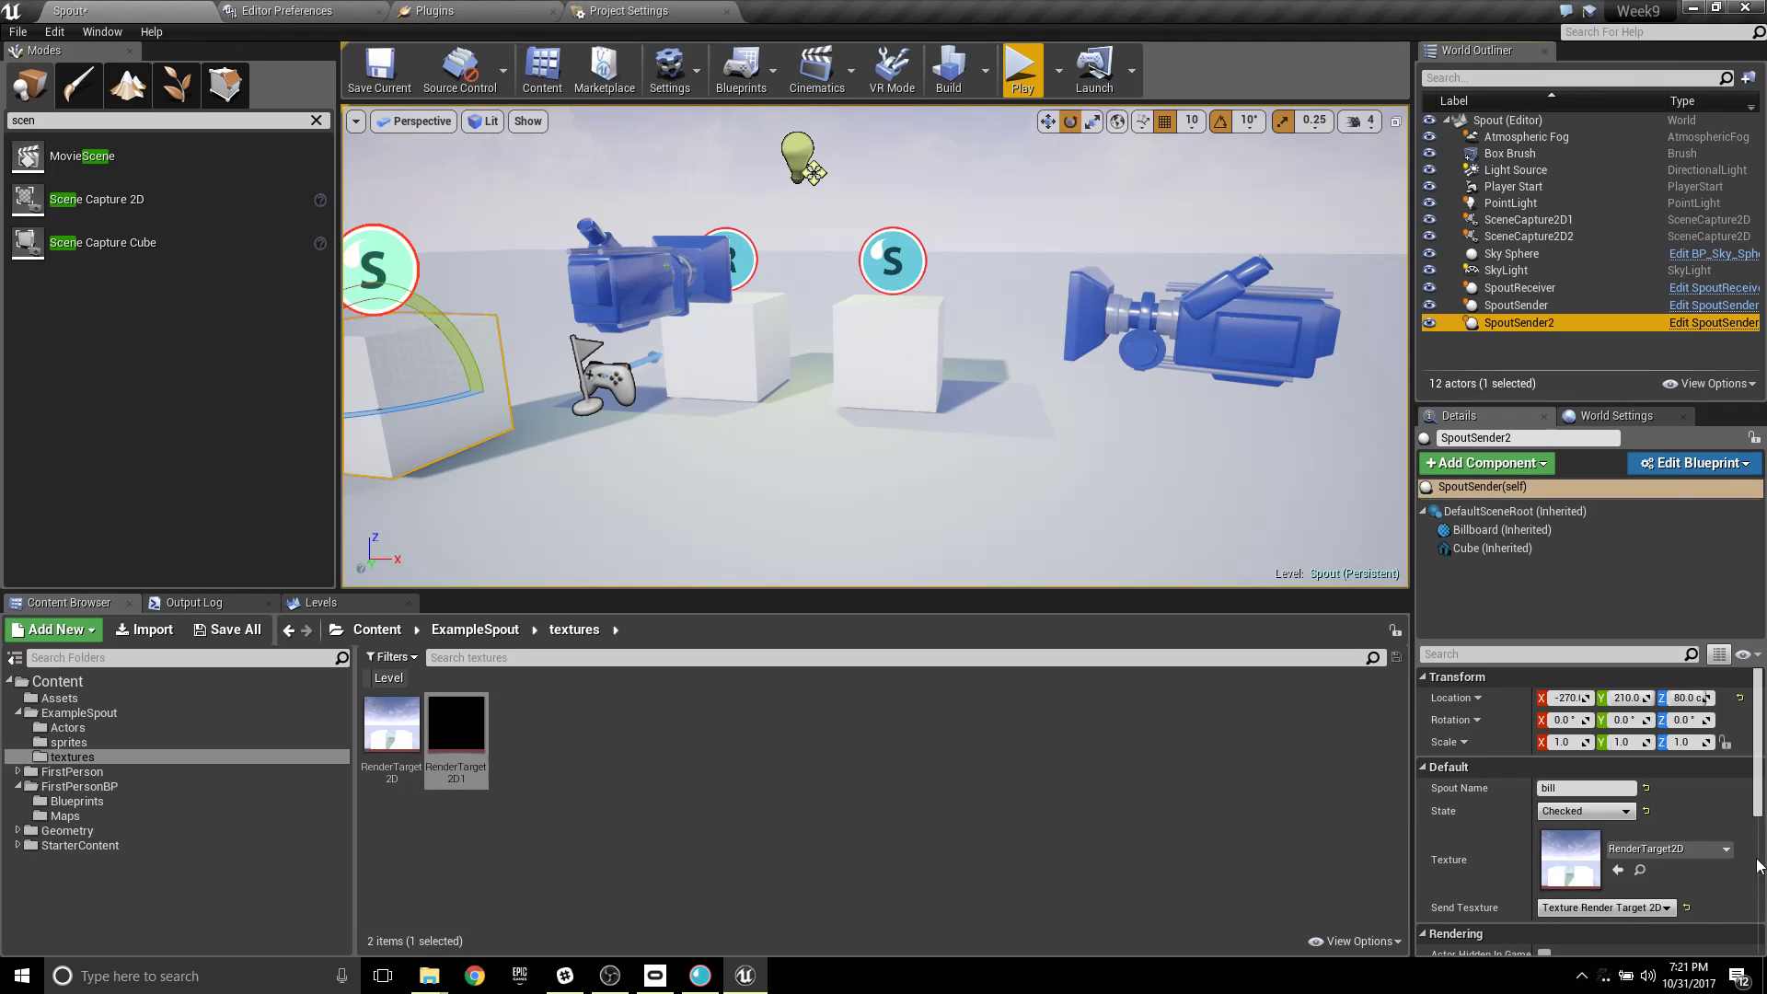
{"action": "left_click", "coordinate": [1709, 850]}
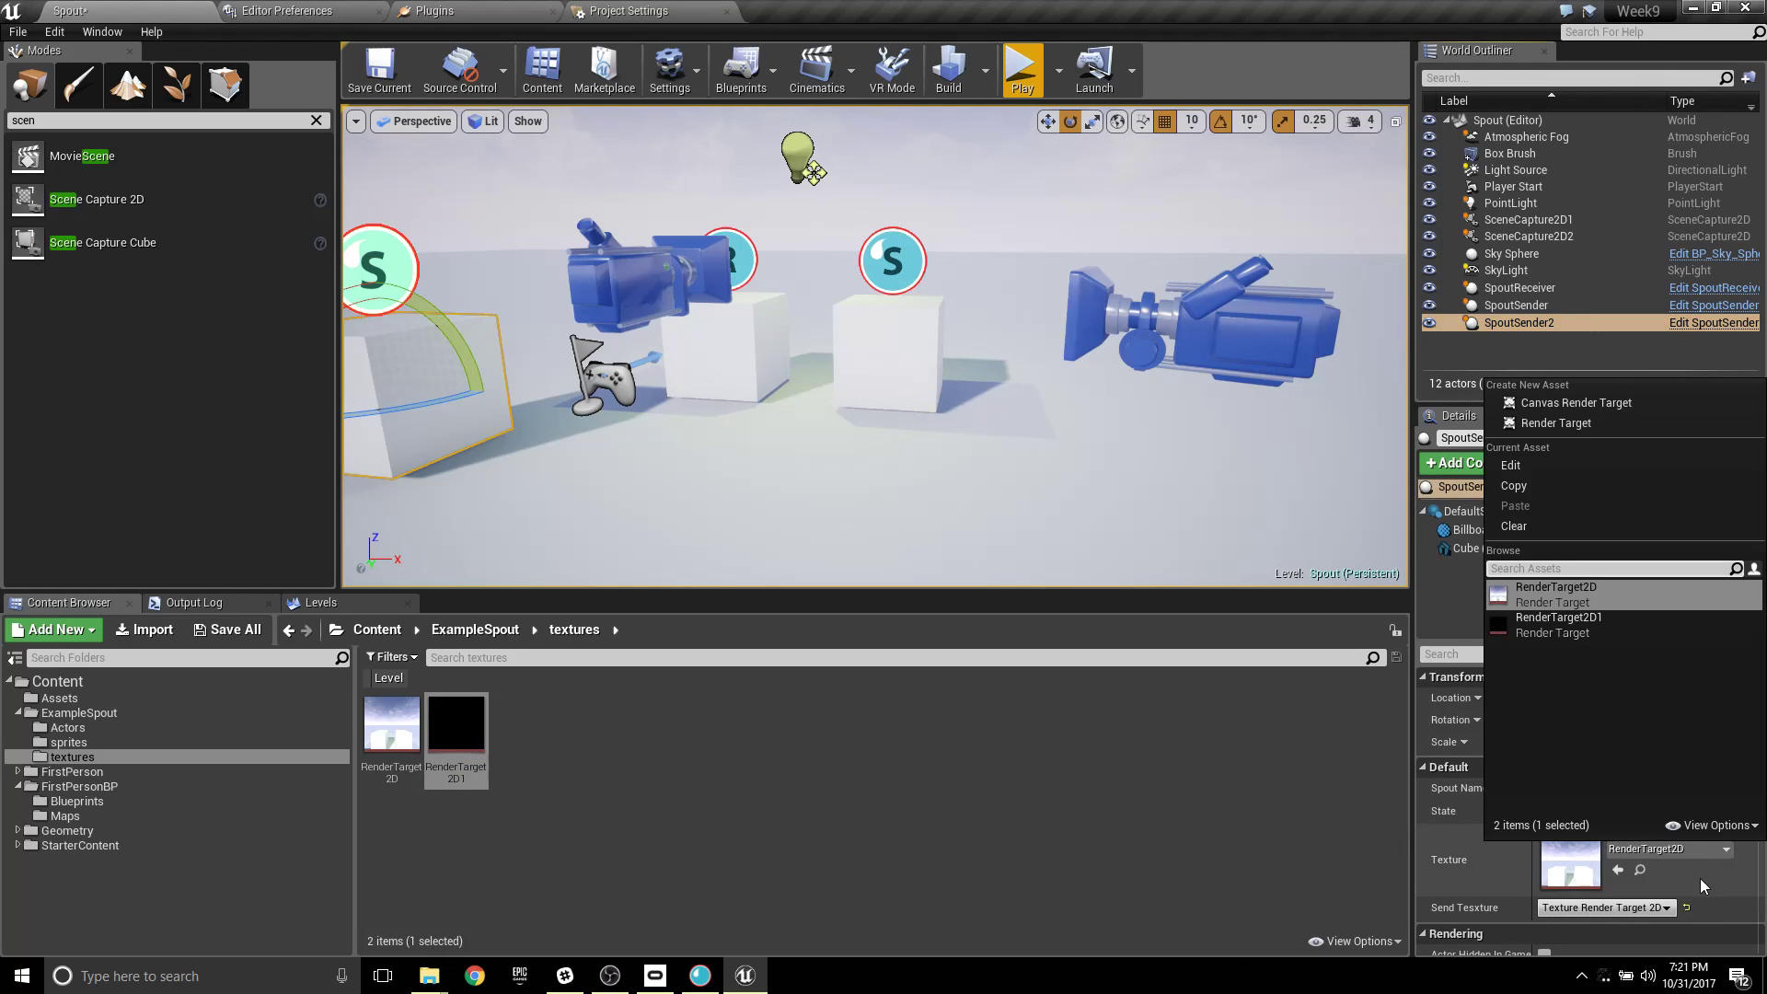
{"action": "left_click", "coordinate": [1535, 626]}
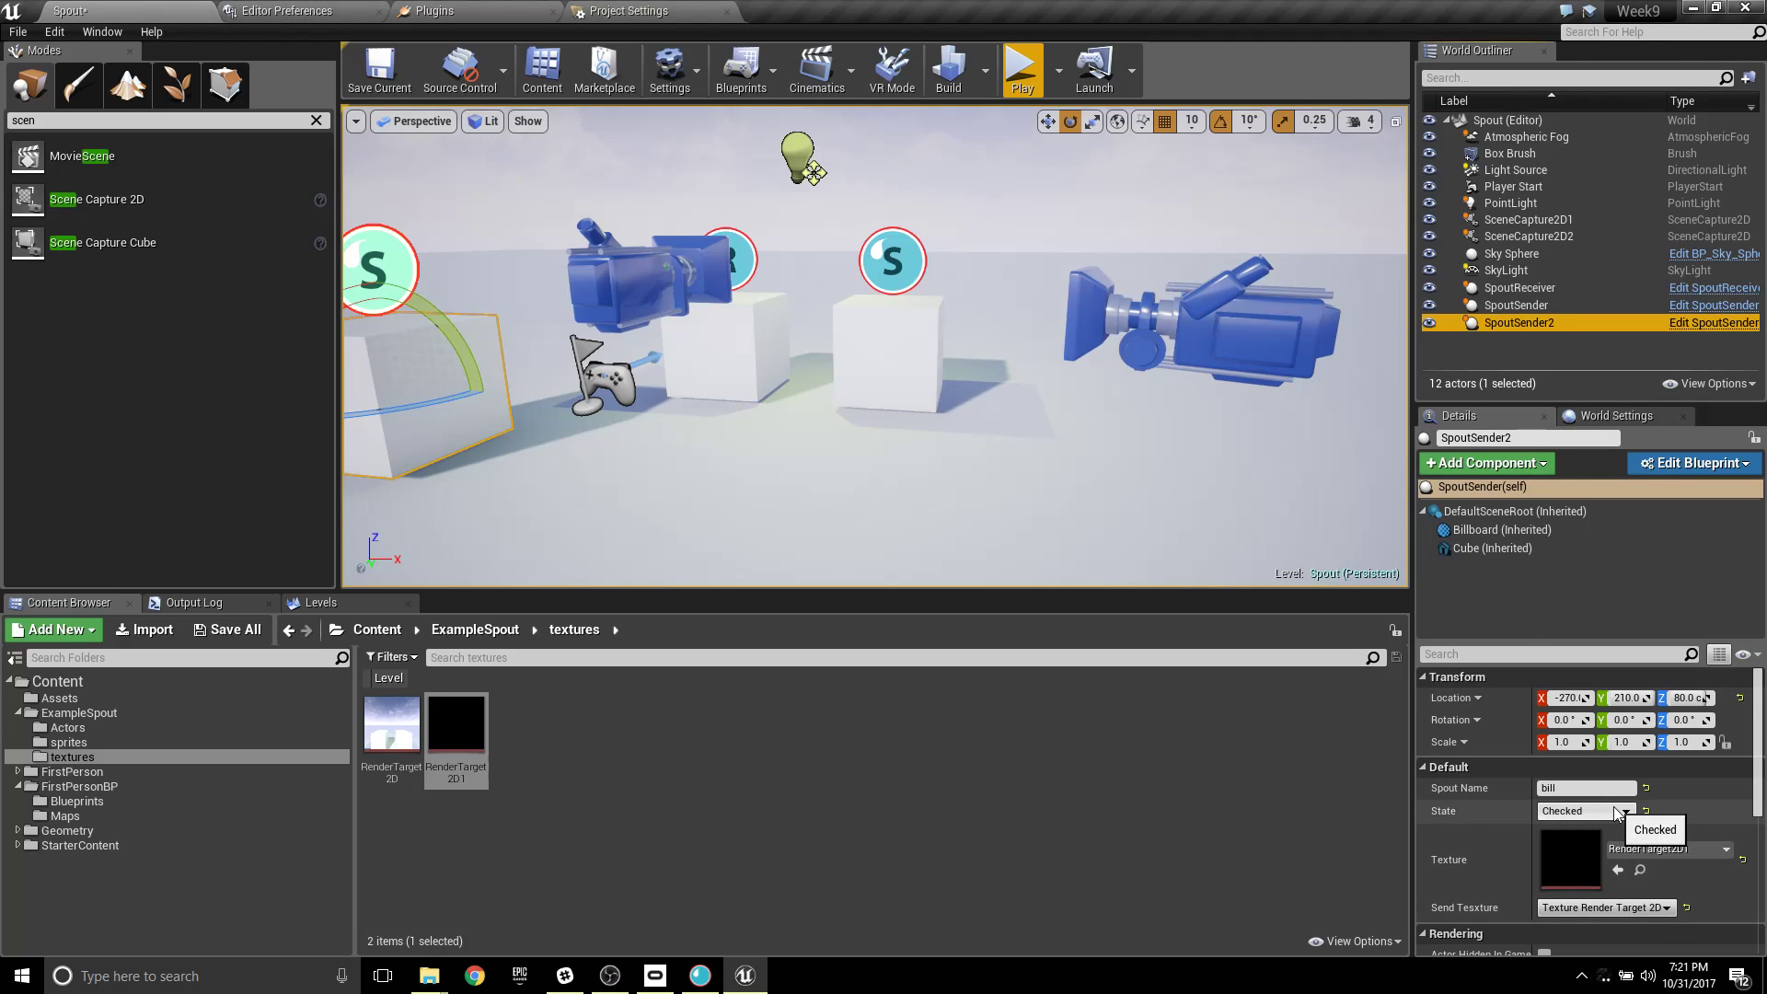
Check SceneCapture2D1's texture target, and set SceneCapture2D2's texture target to RenderTarget2D1.
{"action": "left_click", "coordinate": [1533, 221]}
{"action": "left_click_drag", "start_coordinate": [1551, 642], "coordinate": [1553, 533]}
{"action": "scroll", "coordinate": [1652, 880], "scroll_direction": "down", "scroll_amount": 10}
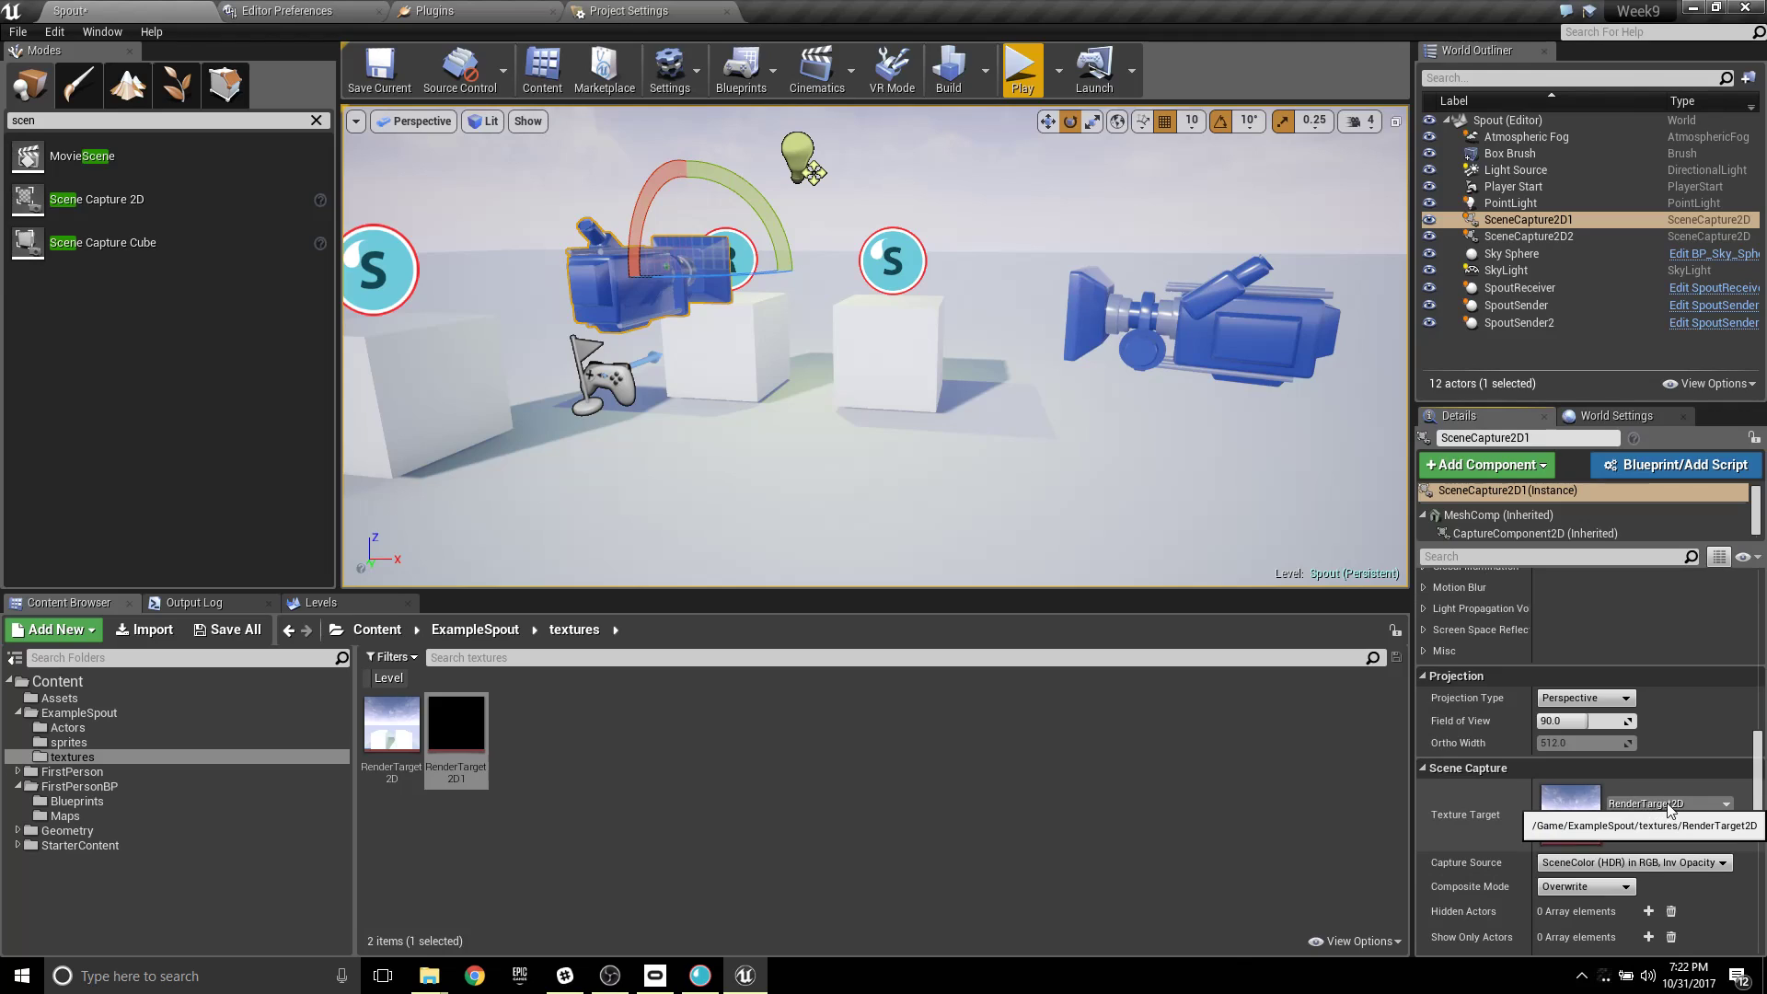
{"action": "left_click", "coordinate": [1546, 236]}
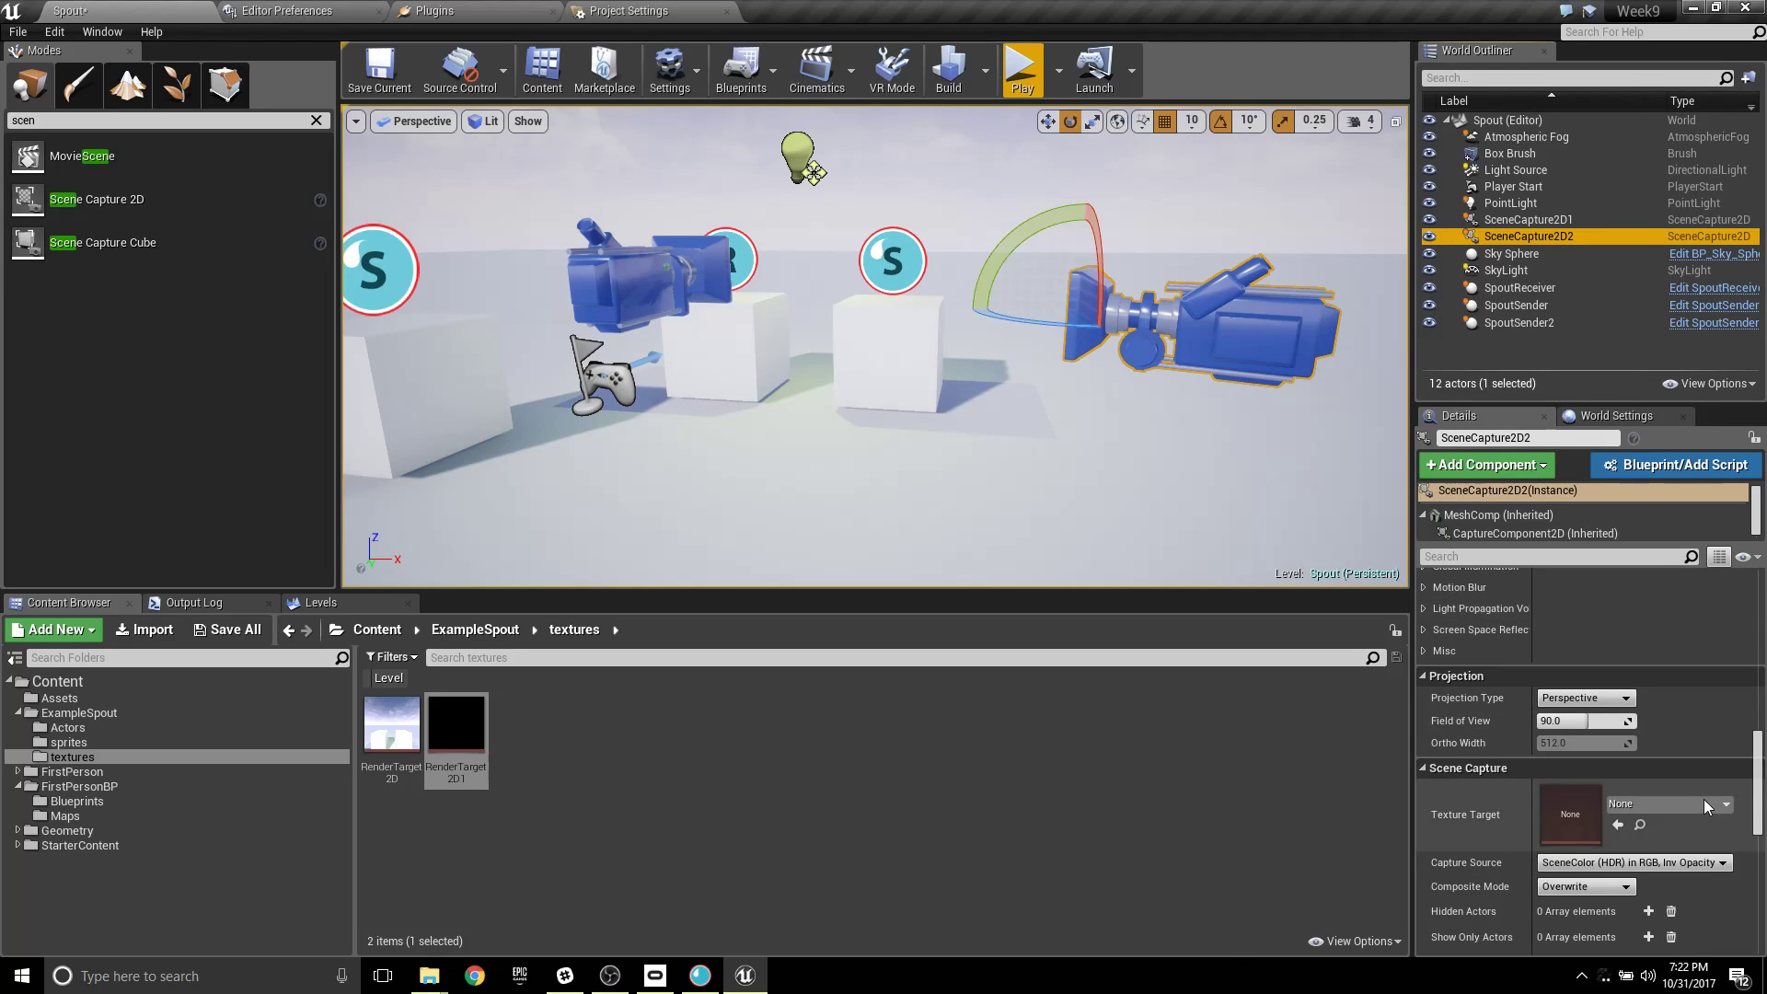
{"action": "left_click", "coordinate": [1669, 800]}
{"action": "left_click", "coordinate": [1563, 581]}
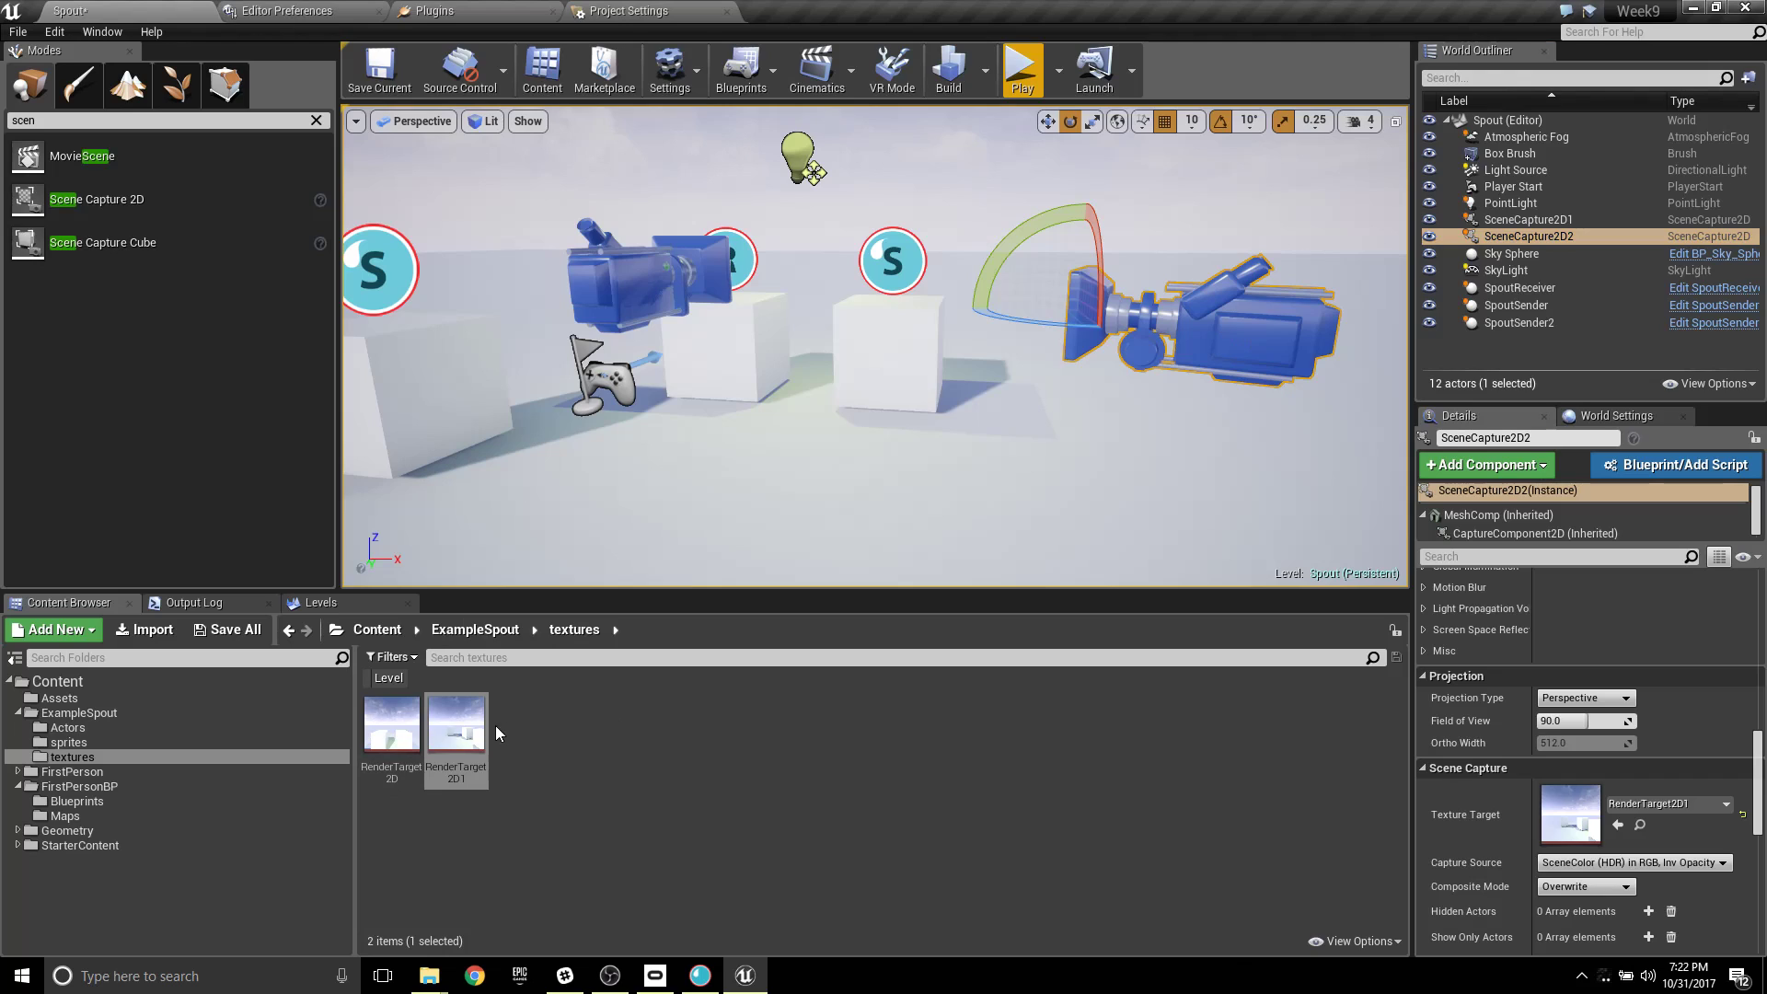
Inspect the RenderTarget2D1 texture in its editor, close it, and check the textures assigned to both Spout senders.
{"action": "double_click", "coordinate": [461, 729]}
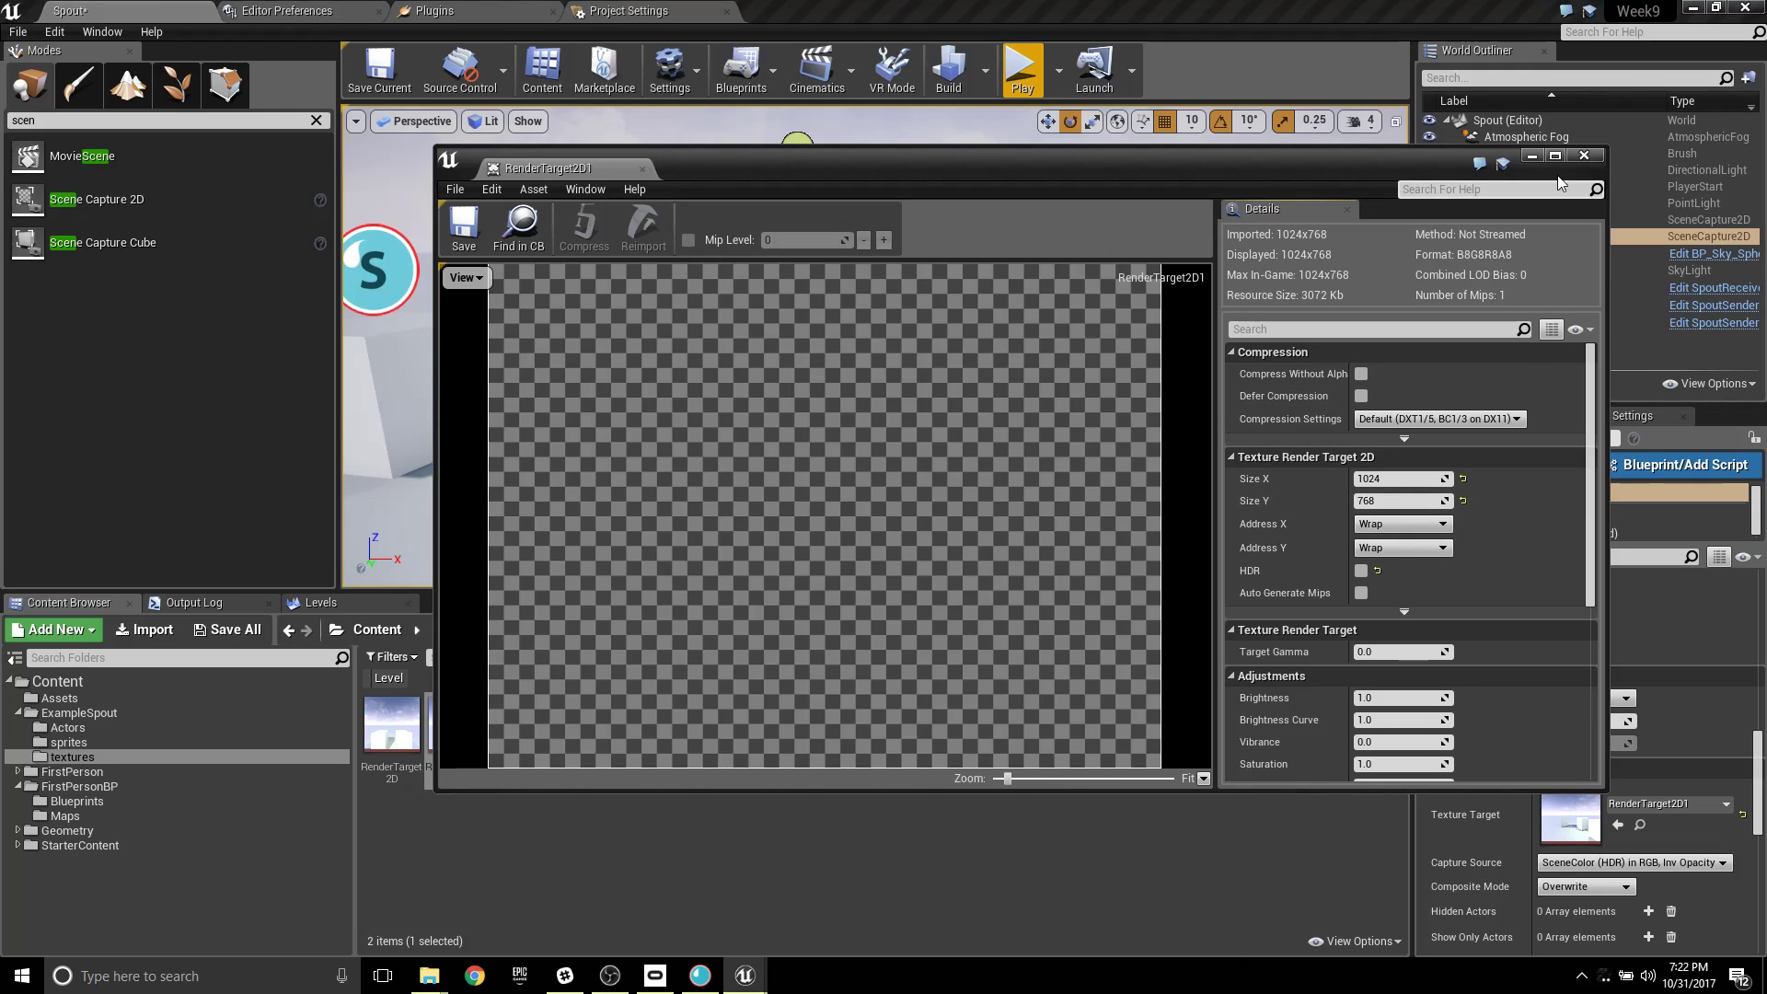
{"action": "left_click", "coordinate": [1583, 157]}
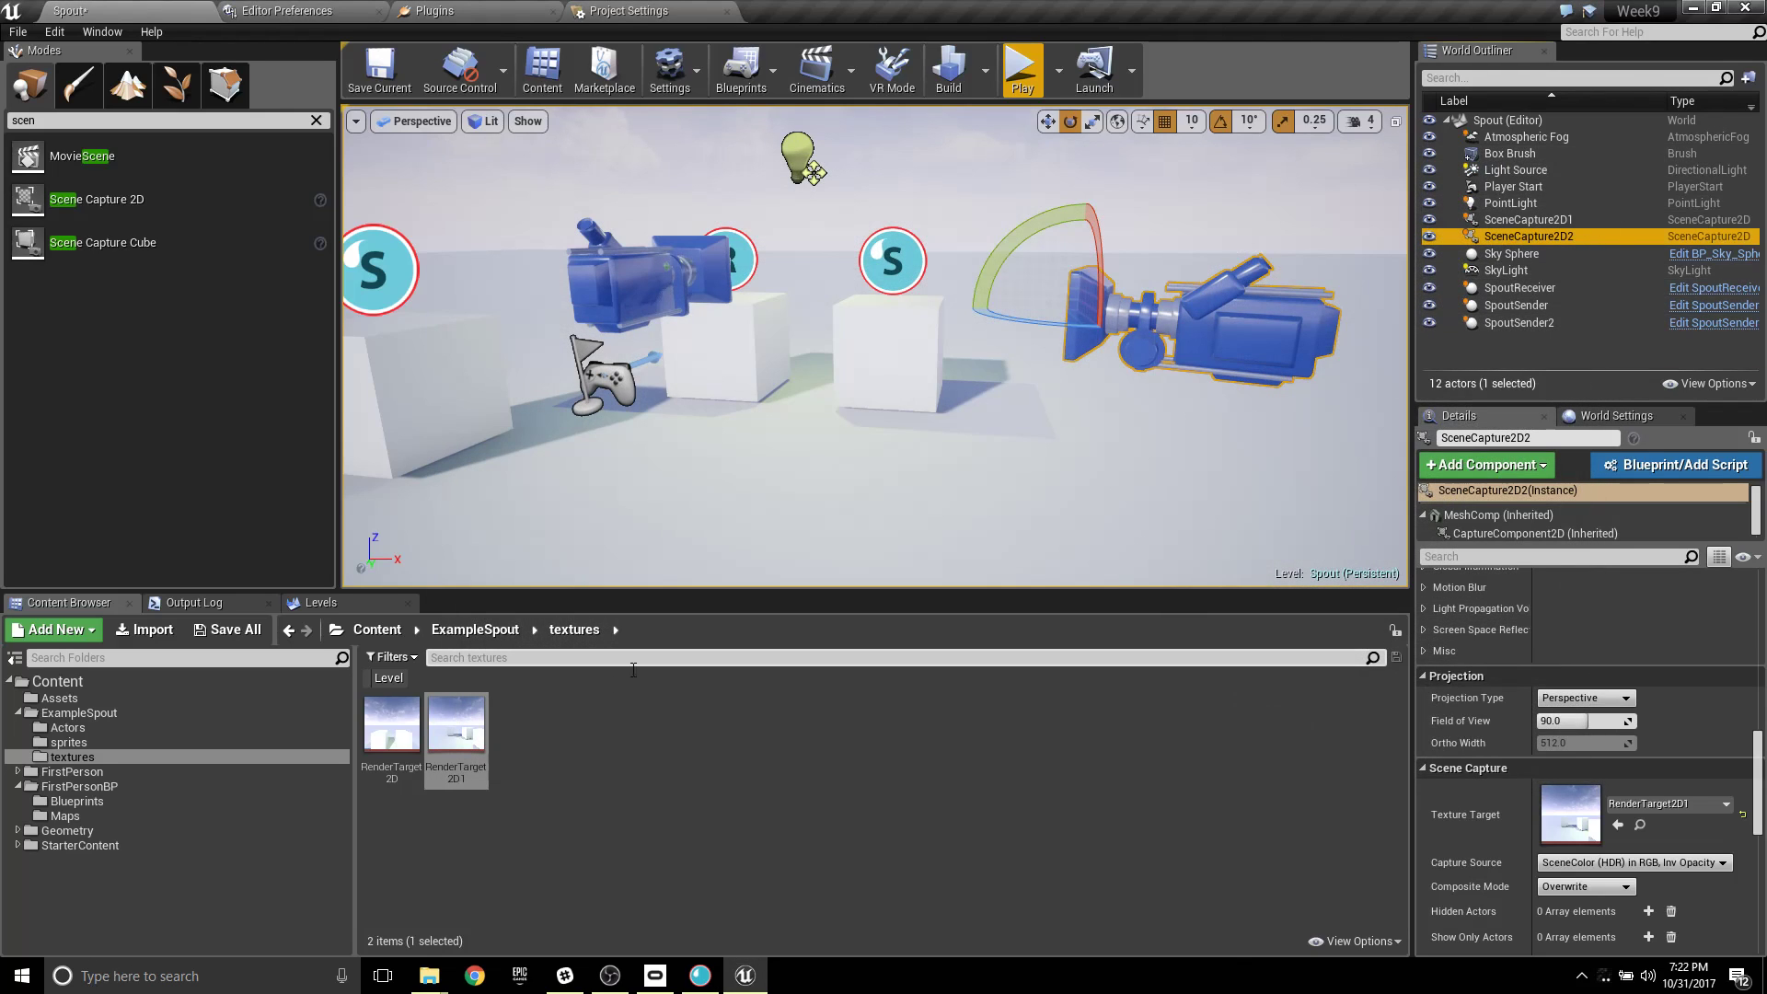
{"action": "left_click", "coordinate": [1528, 305]}
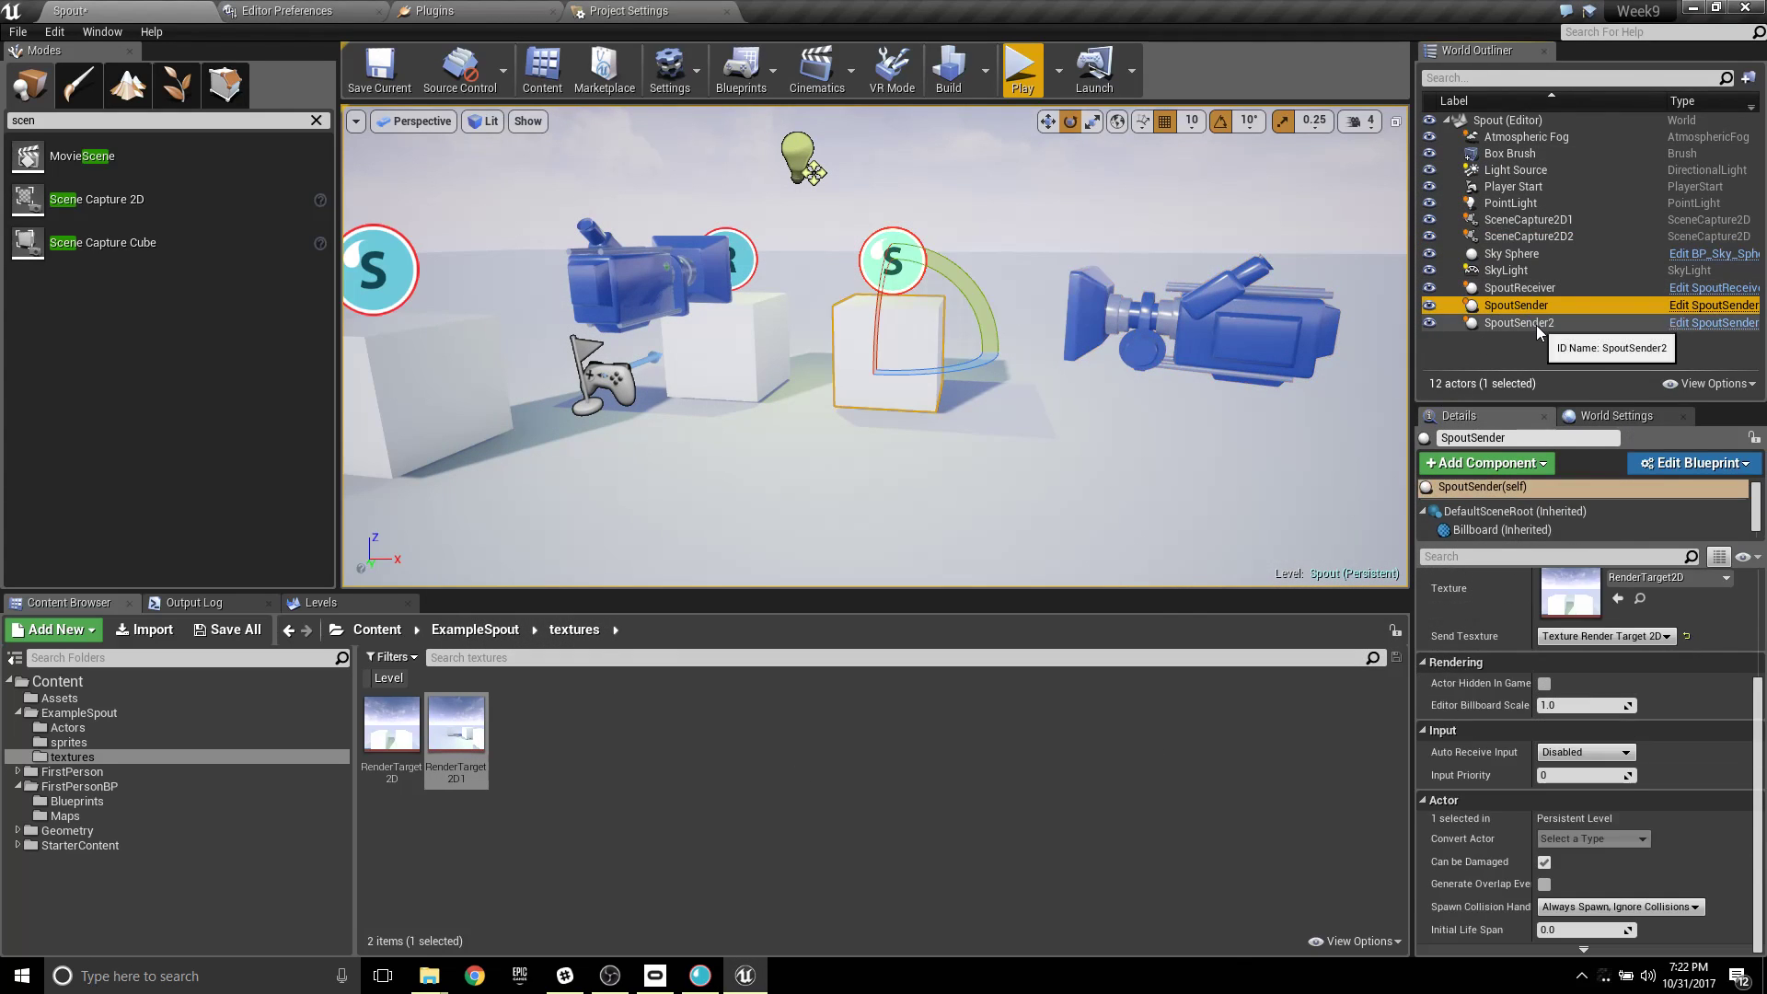
{"action": "left_click", "coordinate": [1532, 323]}
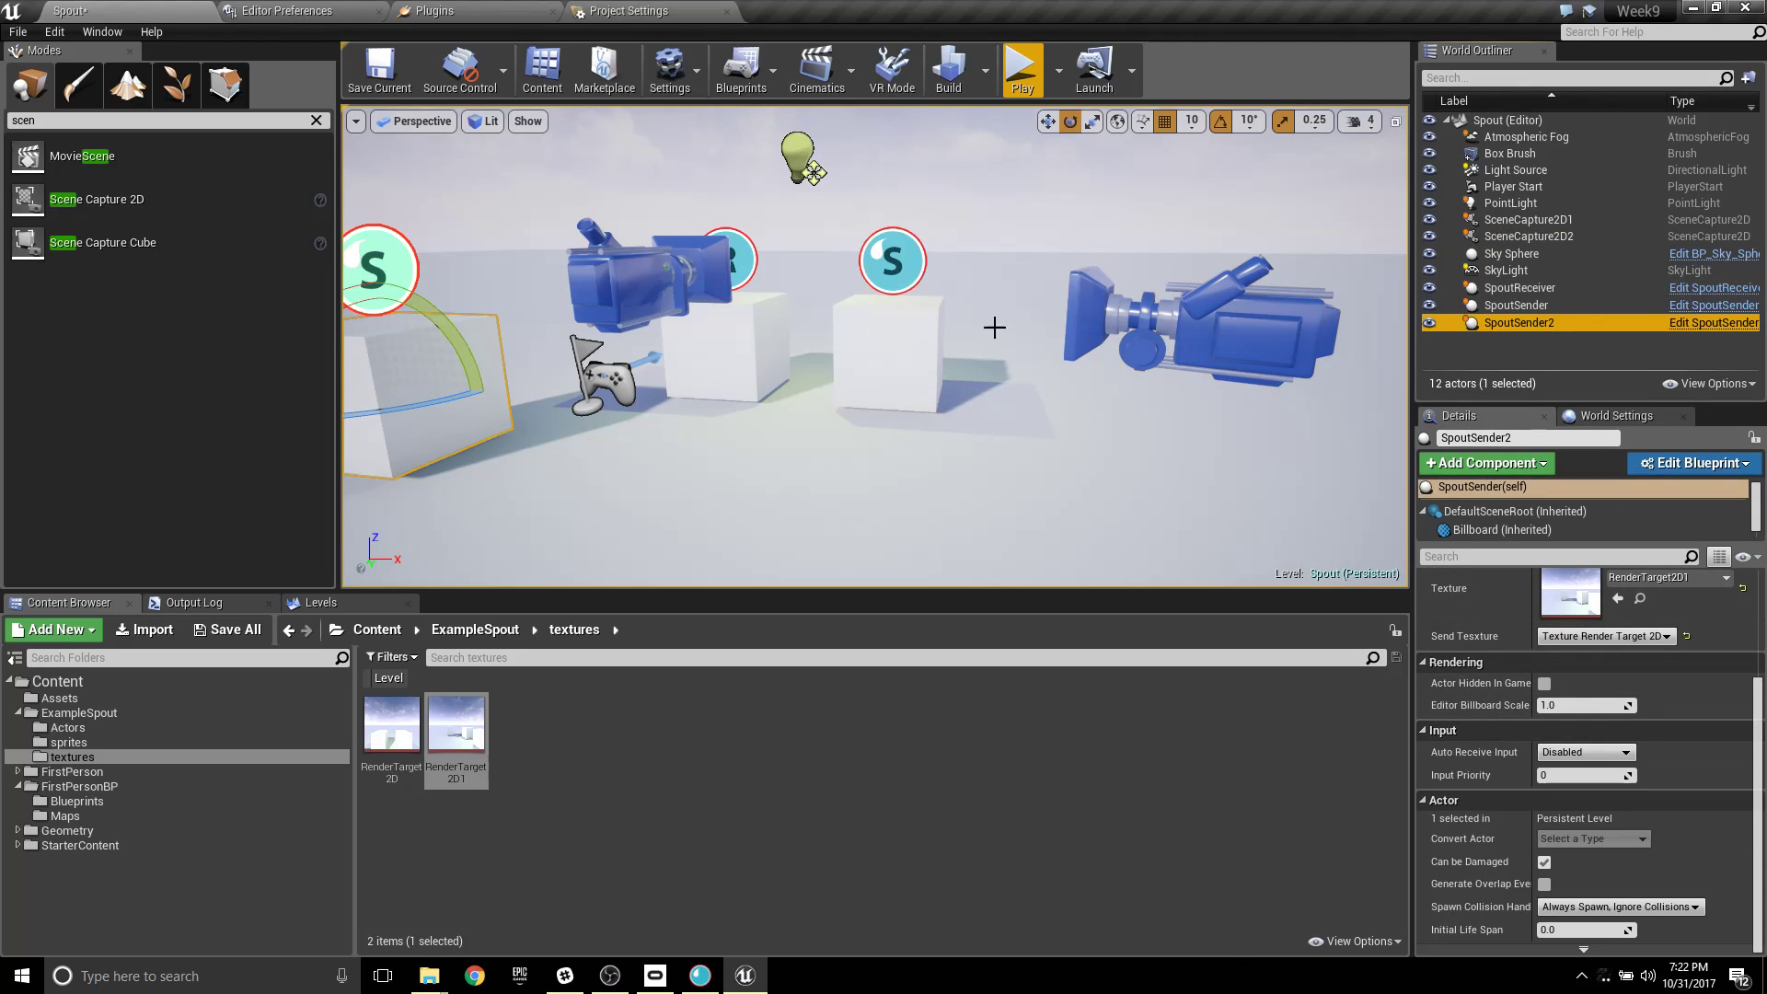
Raise the SpoutSender cube slightly off the floor and select the SceneCapture2D2 camera.
{"action": "left_click", "coordinate": [905, 279]}
{"action": "left_click", "coordinate": [1048, 120]}
{"action": "left_click_drag", "start_coordinate": [898, 286], "coordinate": [934, 278]}
{"action": "left_click", "coordinate": [1251, 314]}
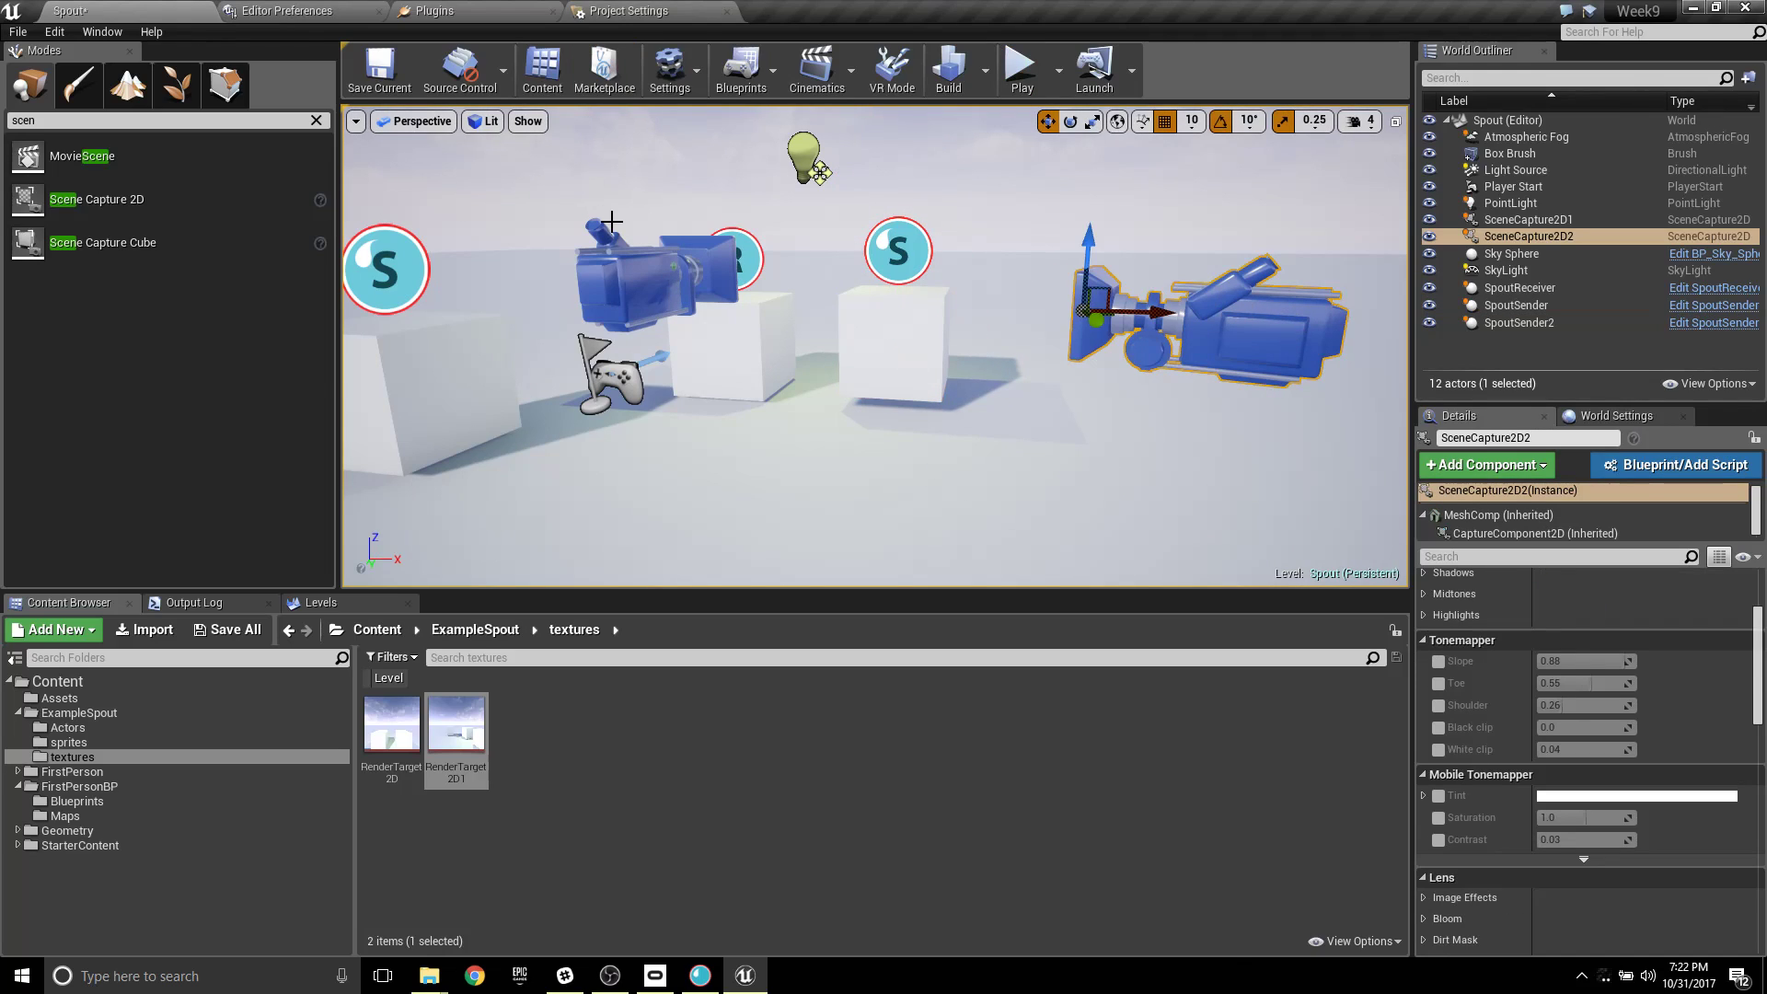
Play the level and bring up the Spout receiver to view the image from the sender "bill".
{"action": "left_click", "coordinate": [1022, 73]}
{"action": "key", "text": "shift+F1"}
{"action": "left_click", "coordinate": [700, 975]}
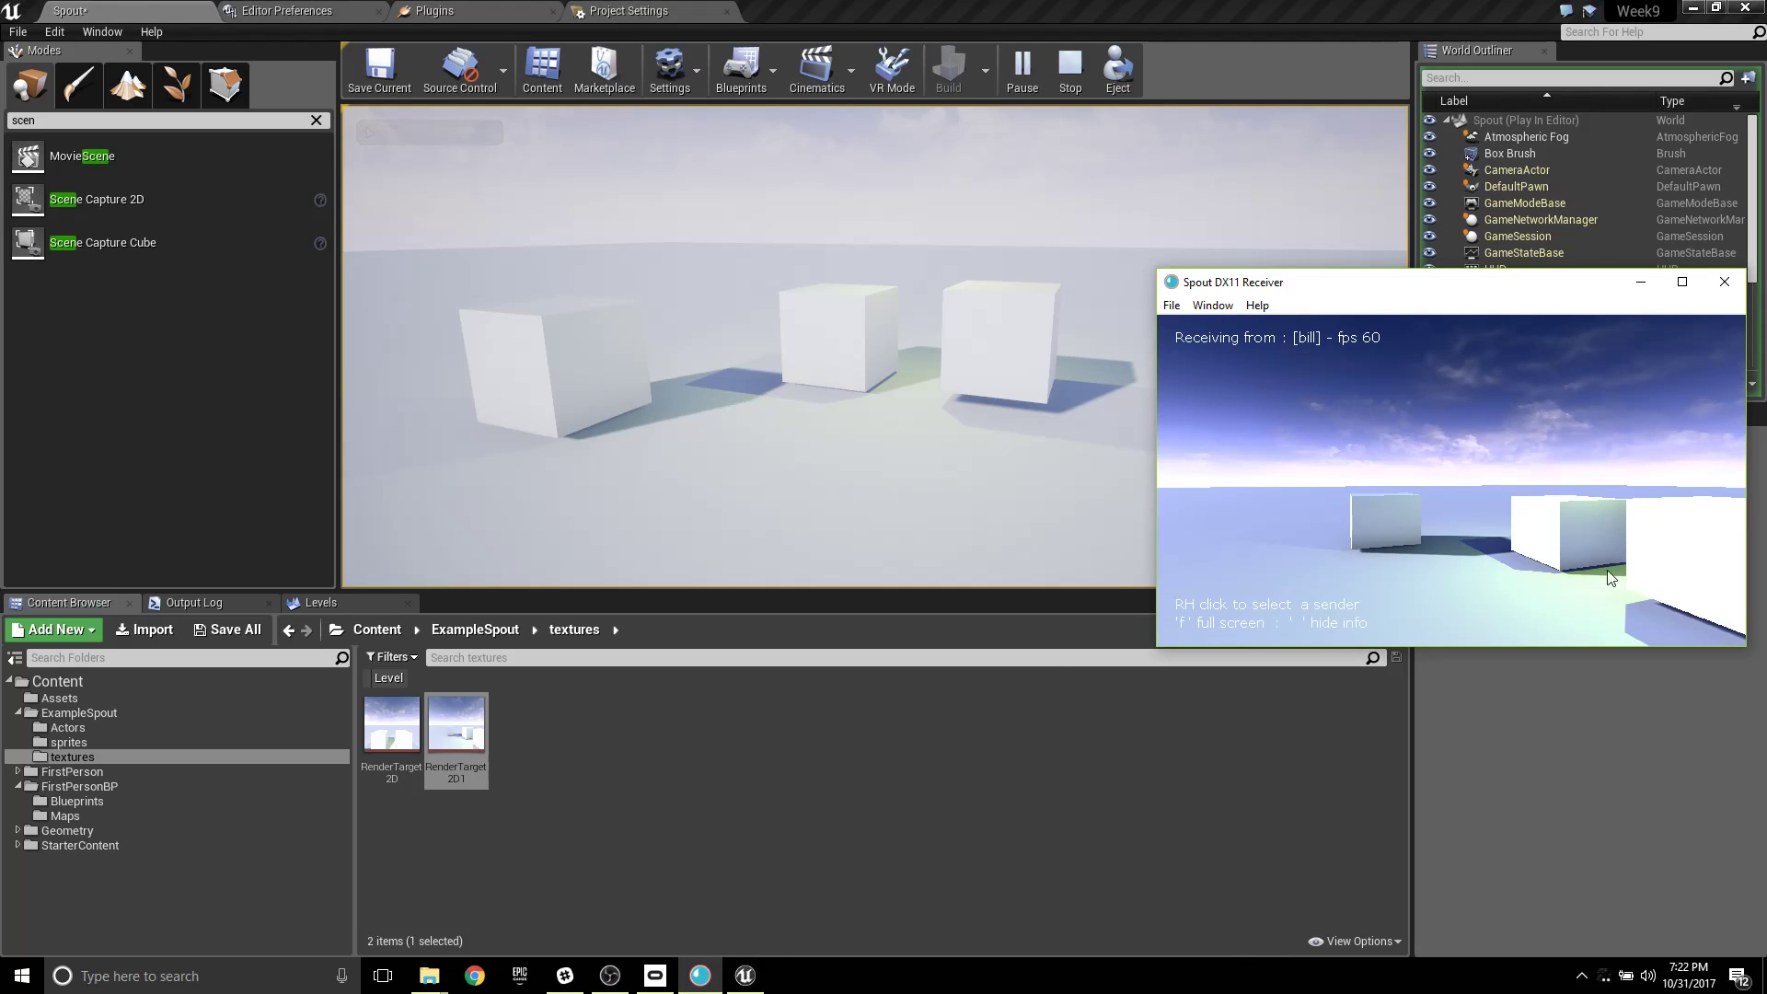
Open the receiver's sender selection, compare the two listed senders, and switch the source to "bob".
{"action": "right_click", "coordinate": [1300, 337]}
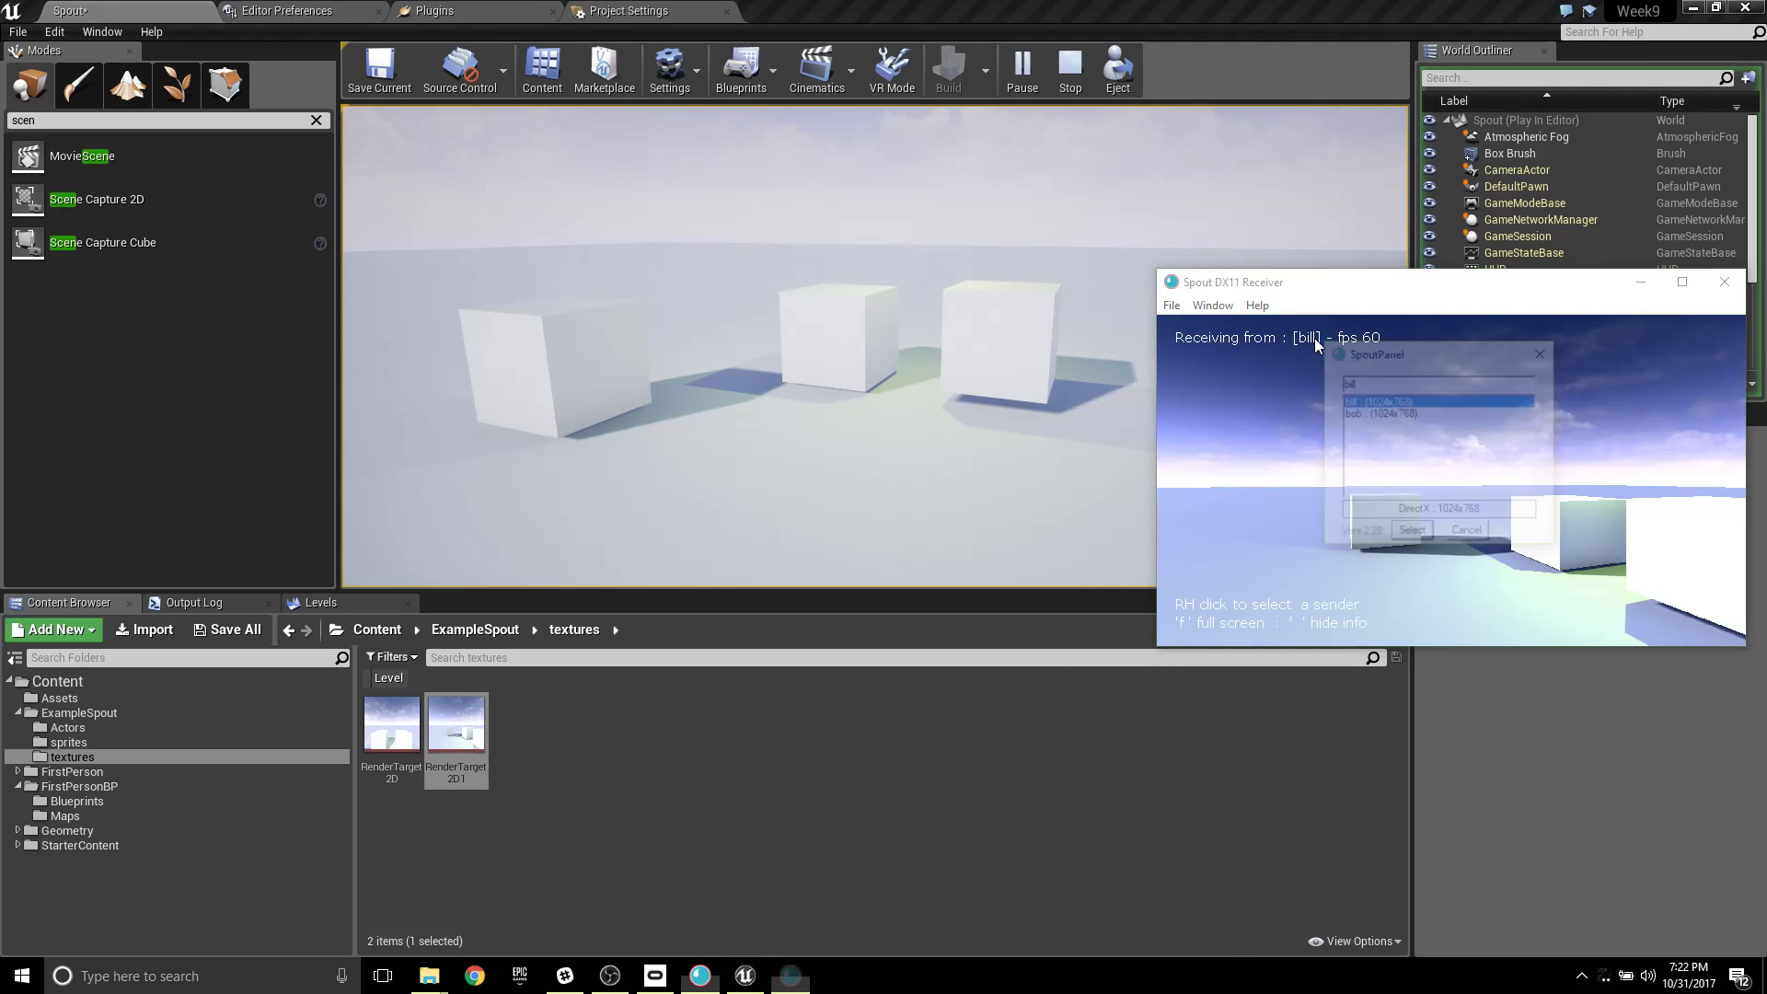
{"action": "left_click", "coordinate": [1377, 413]}
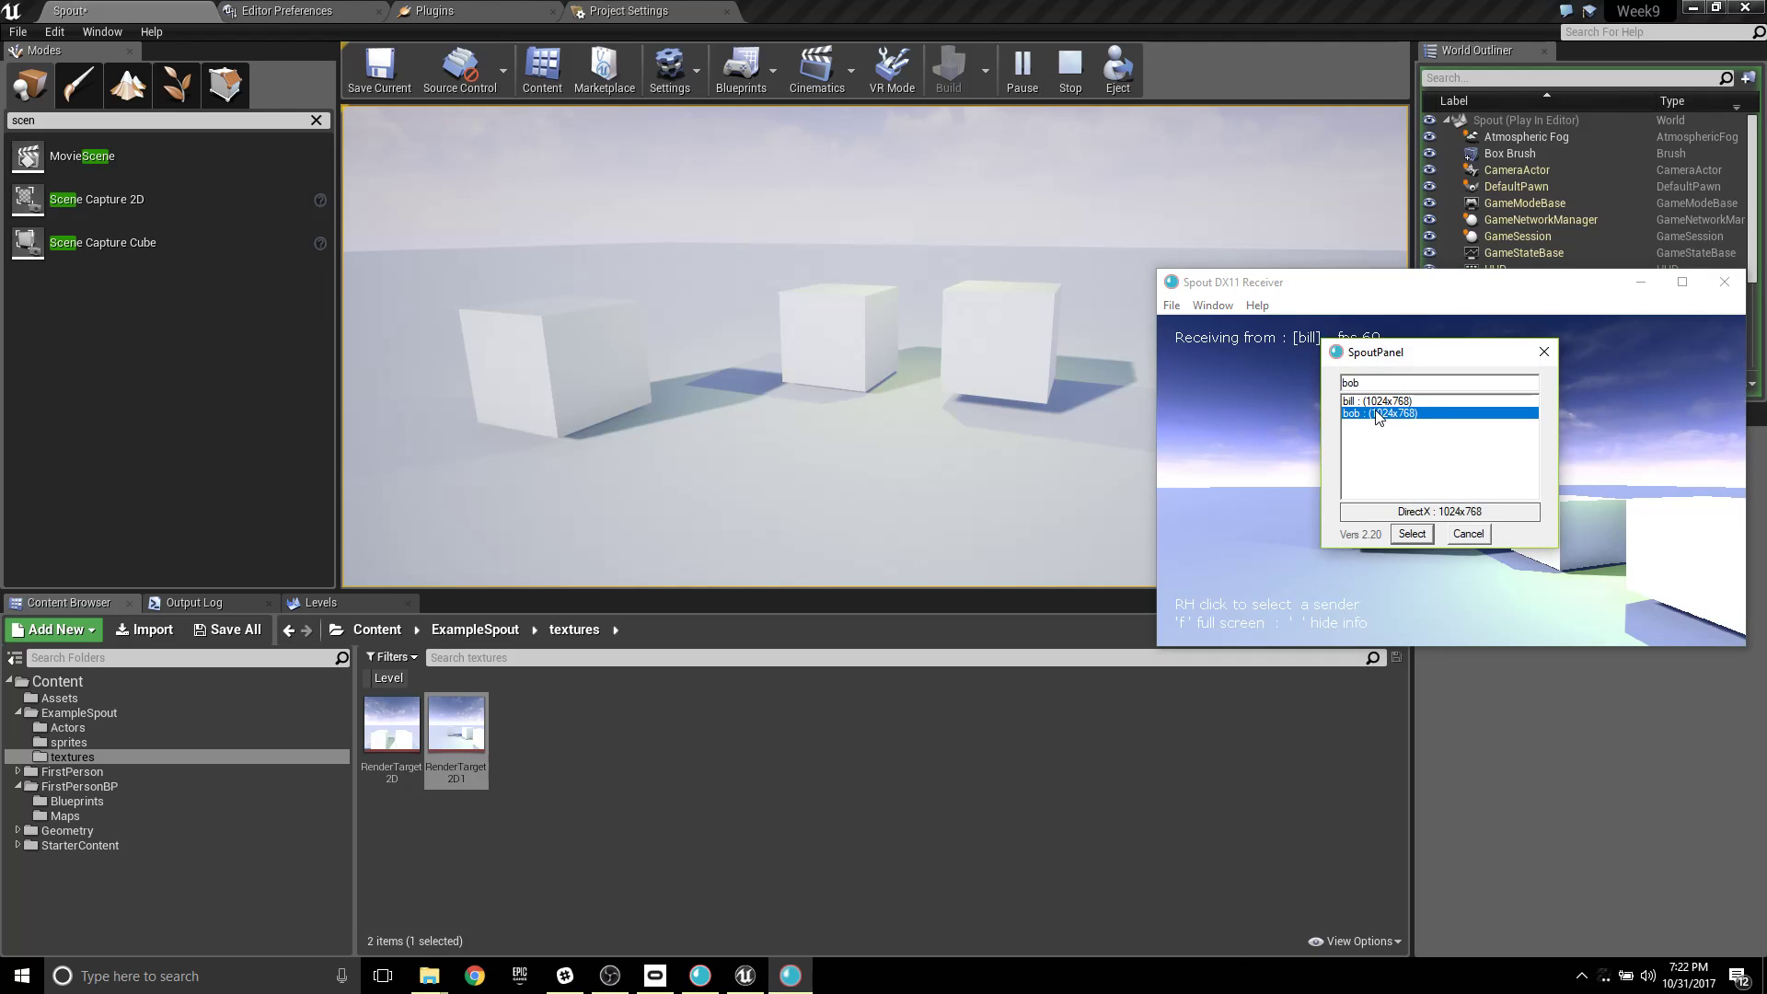
{"action": "left_click", "coordinate": [1380, 402]}
{"action": "left_click", "coordinate": [1378, 414]}
{"action": "left_click", "coordinate": [1412, 535]}
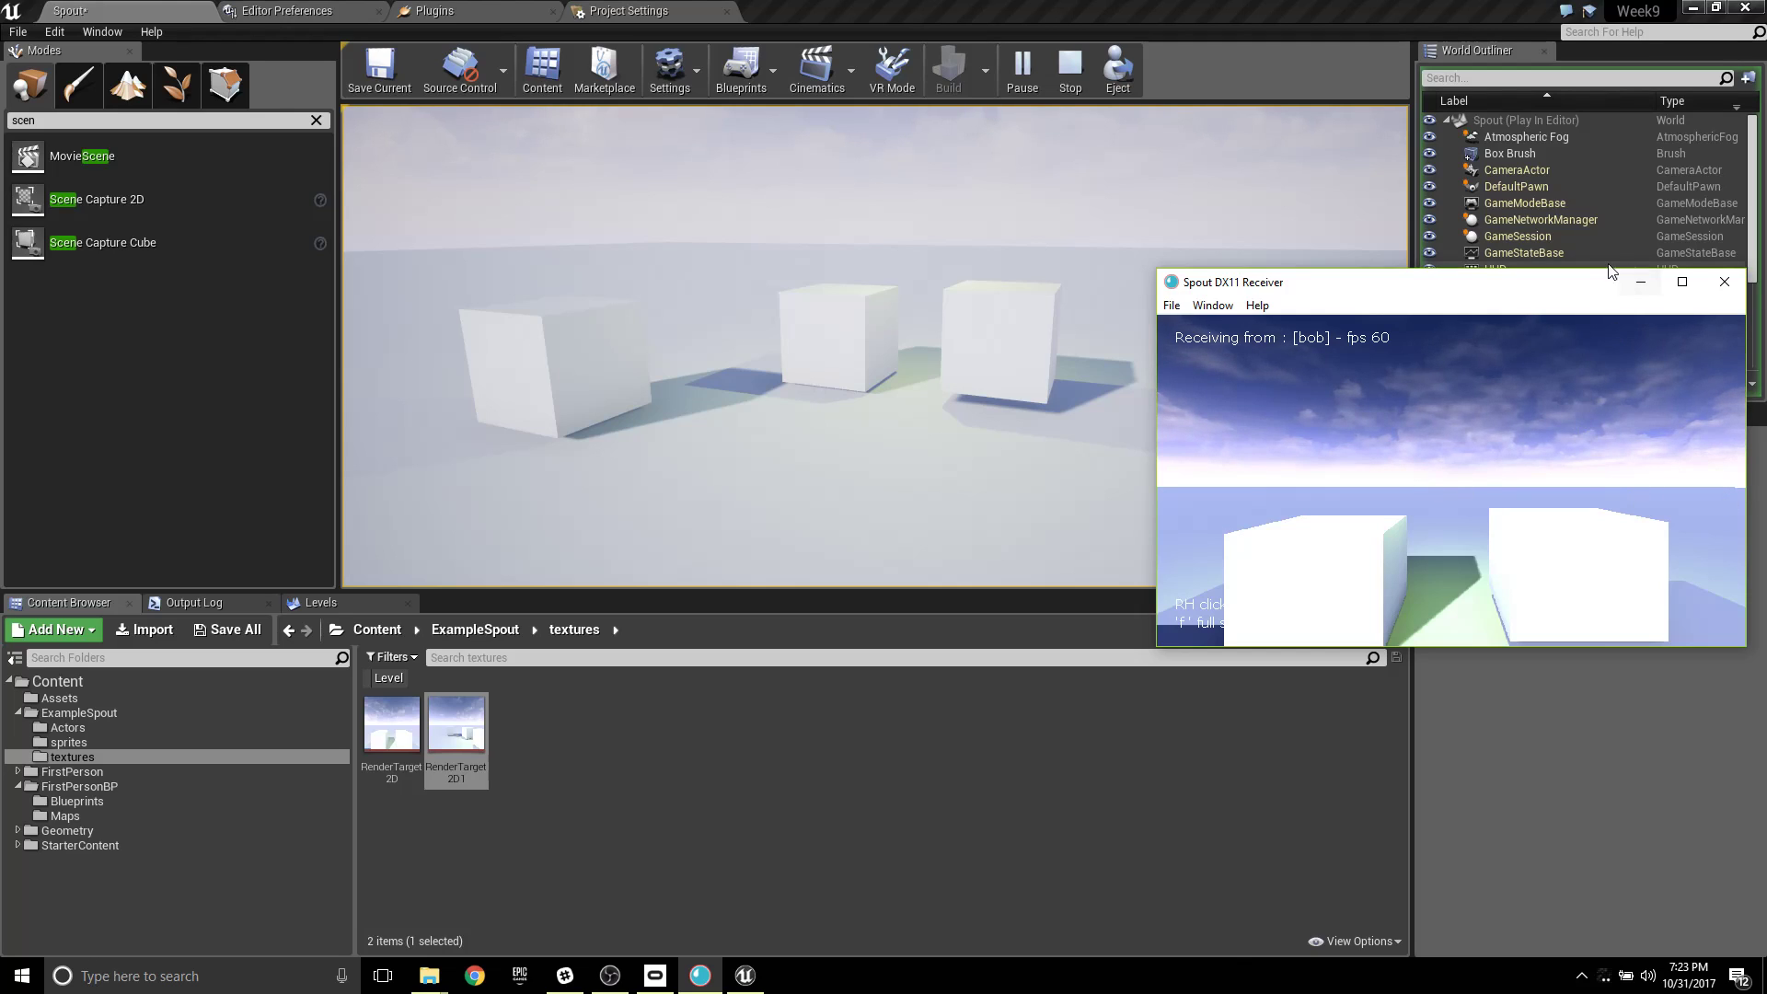
Move the Spout receiver window over the editor viewport and stop the play session.
{"action": "left_click_drag", "start_coordinate": [1569, 287], "coordinate": [1227, 327]}
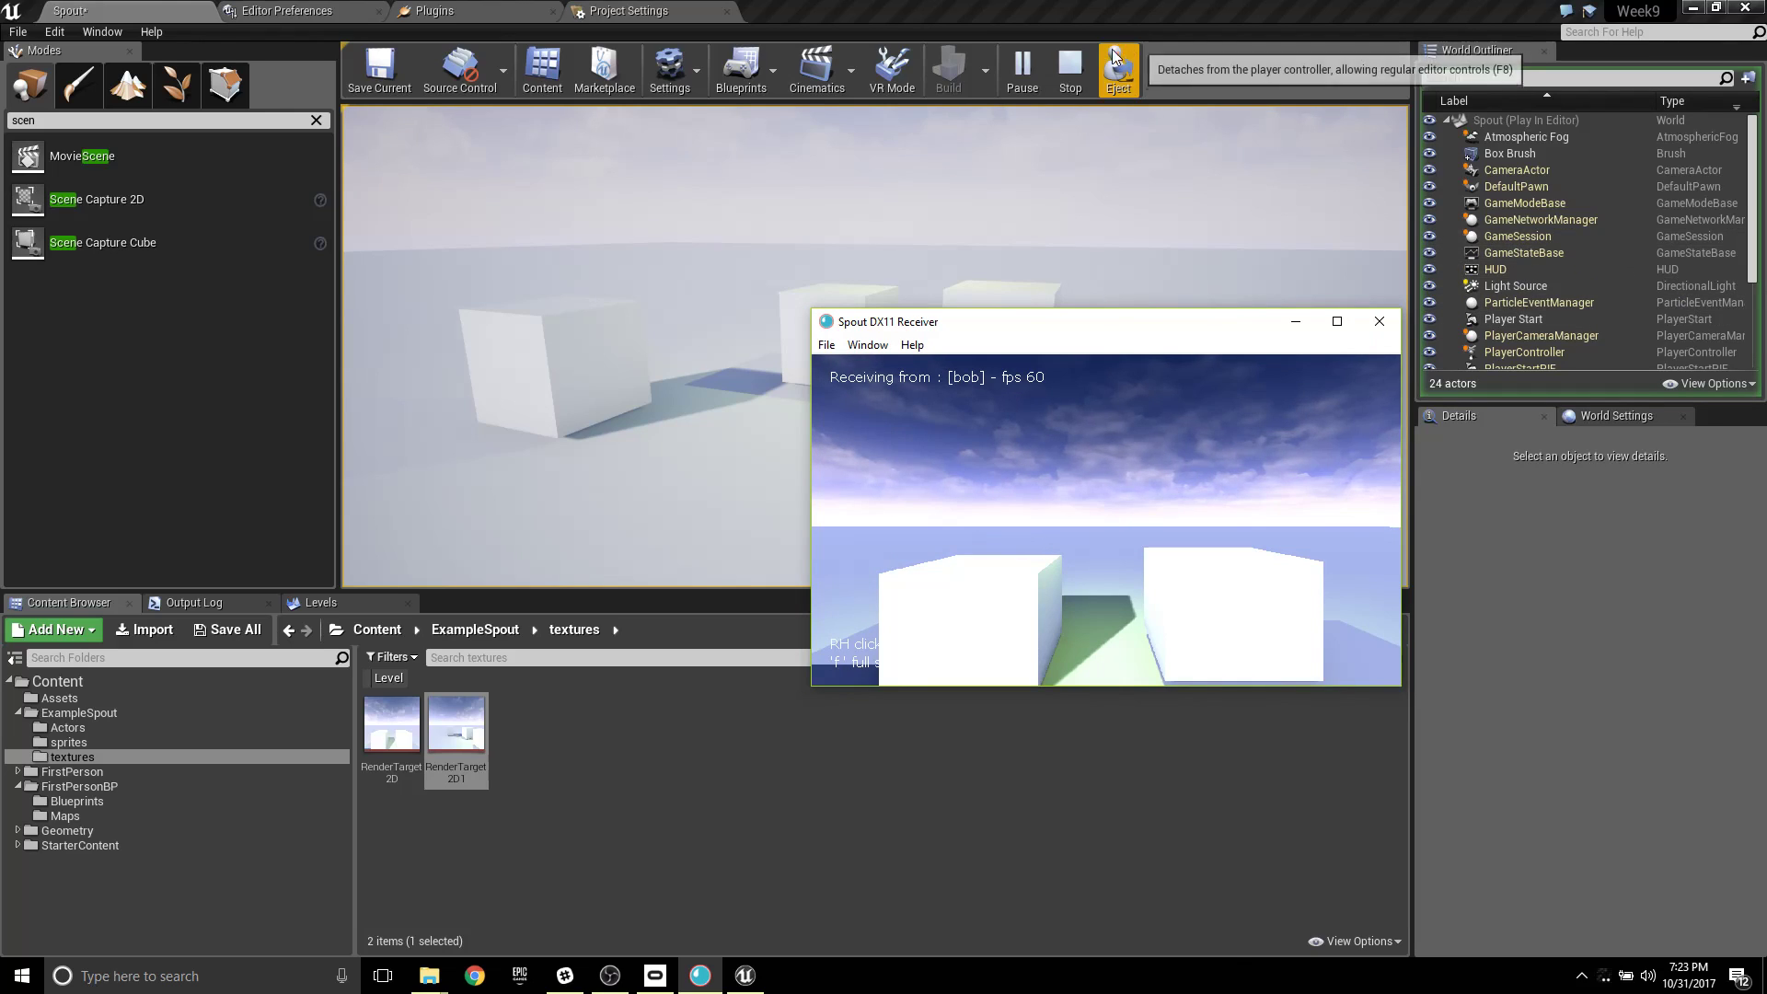
{"action": "left_click", "coordinate": [1075, 72]}
{"action": "left_click", "coordinate": [1079, 72]}
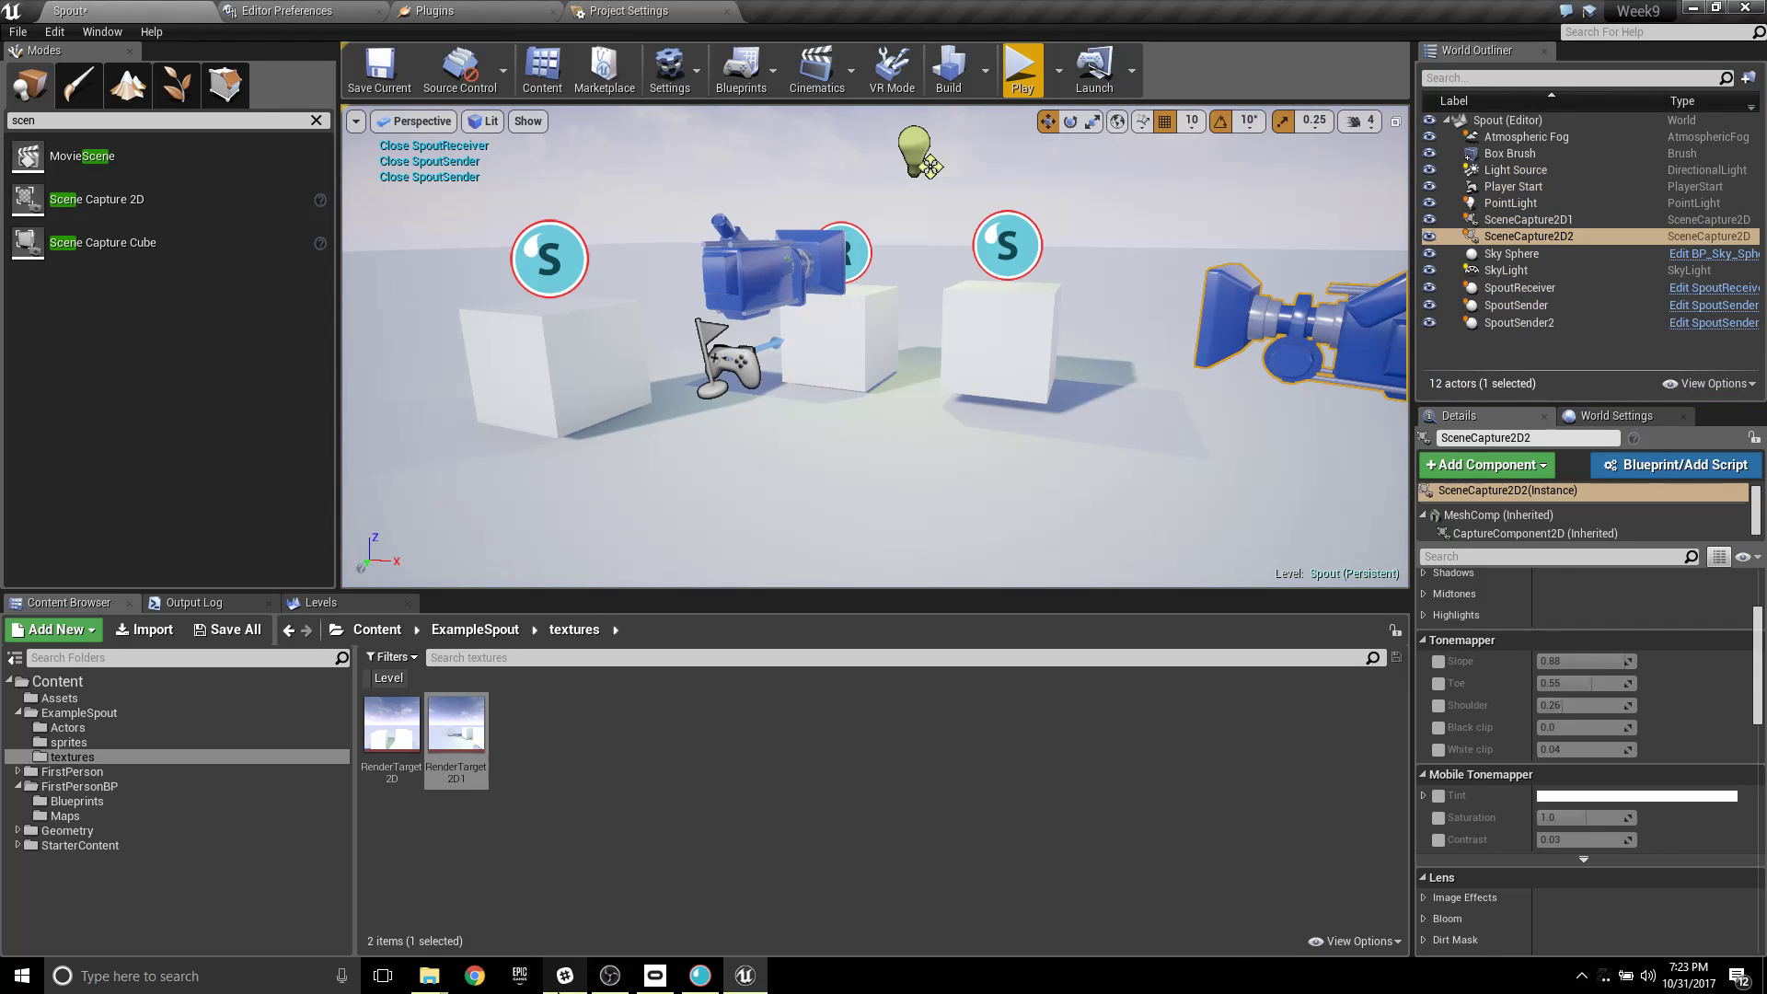
Switch to Chrome, search for "tcpspout", and open the TCPSpout page on techlife.sg.
{"action": "left_click", "coordinate": [474, 975]}
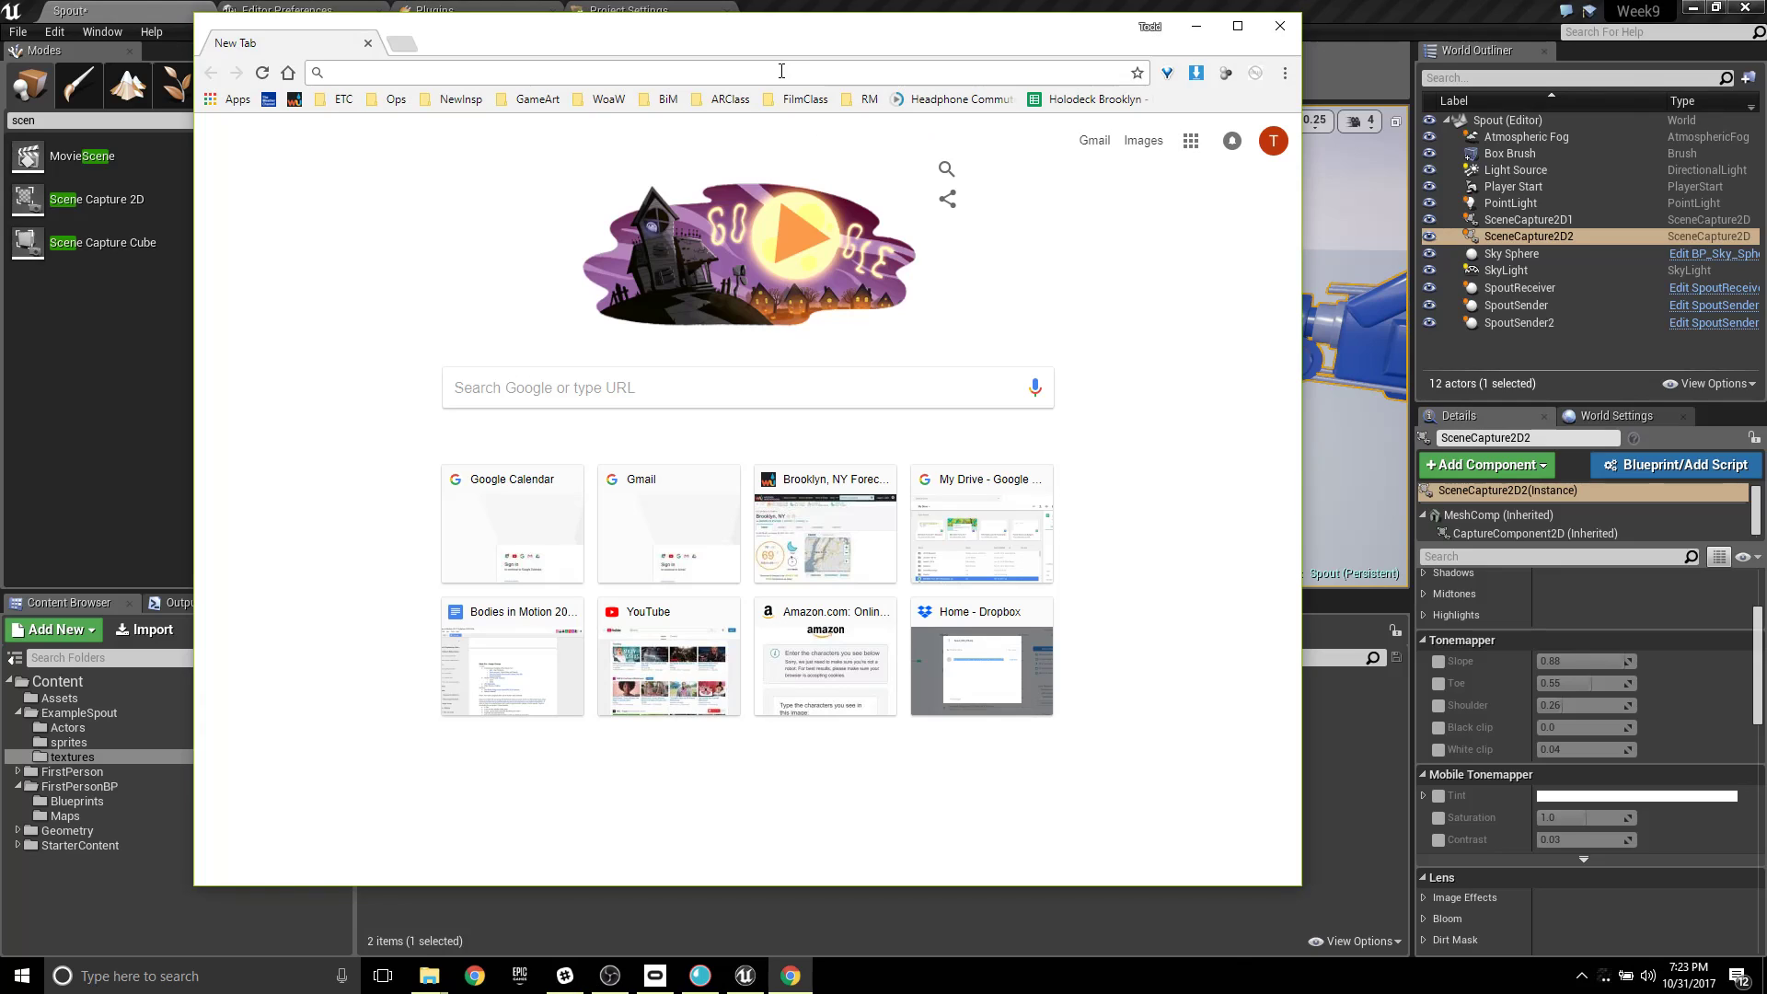
{"action": "type", "text": "tcpspout"}
{"action": "key", "text": "Escape"}
{"action": "key", "text": "Return"}
{"action": "left_click", "coordinate": [469, 291]}
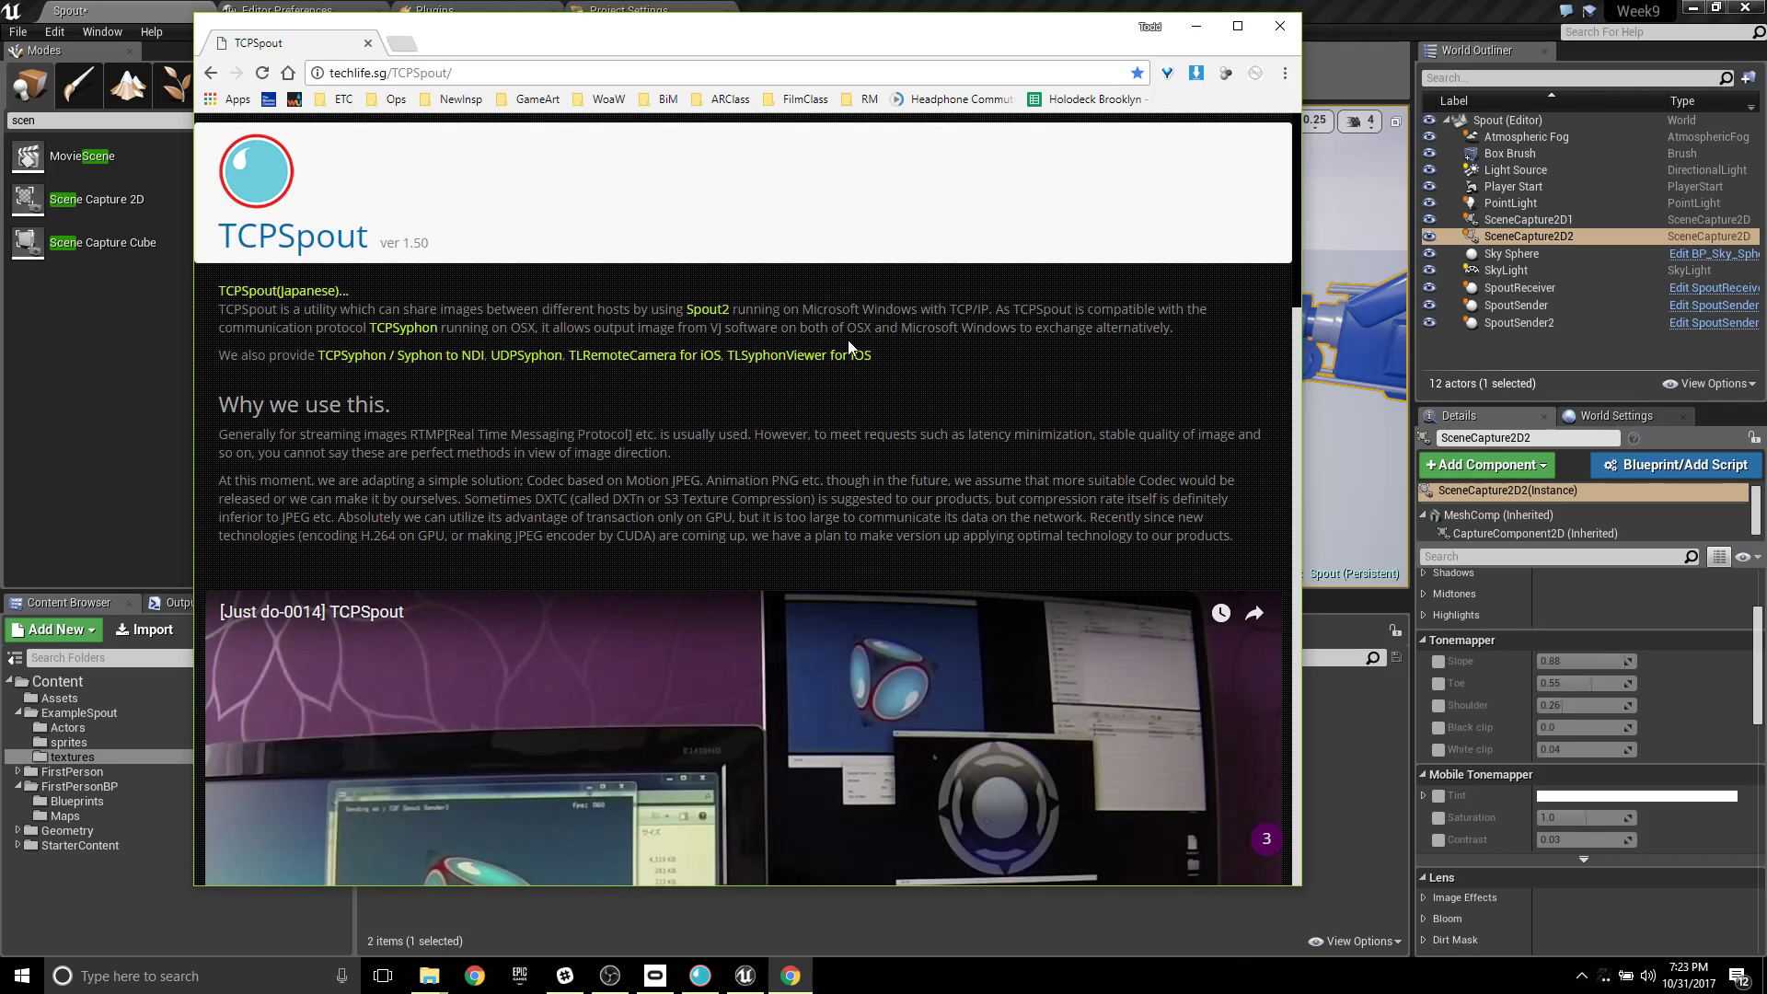
Play the TCPSpout demo video and look over the product requirements and download information on the page.
{"action": "scroll", "coordinate": [868, 522], "scroll_direction": "down", "scroll_amount": 5}
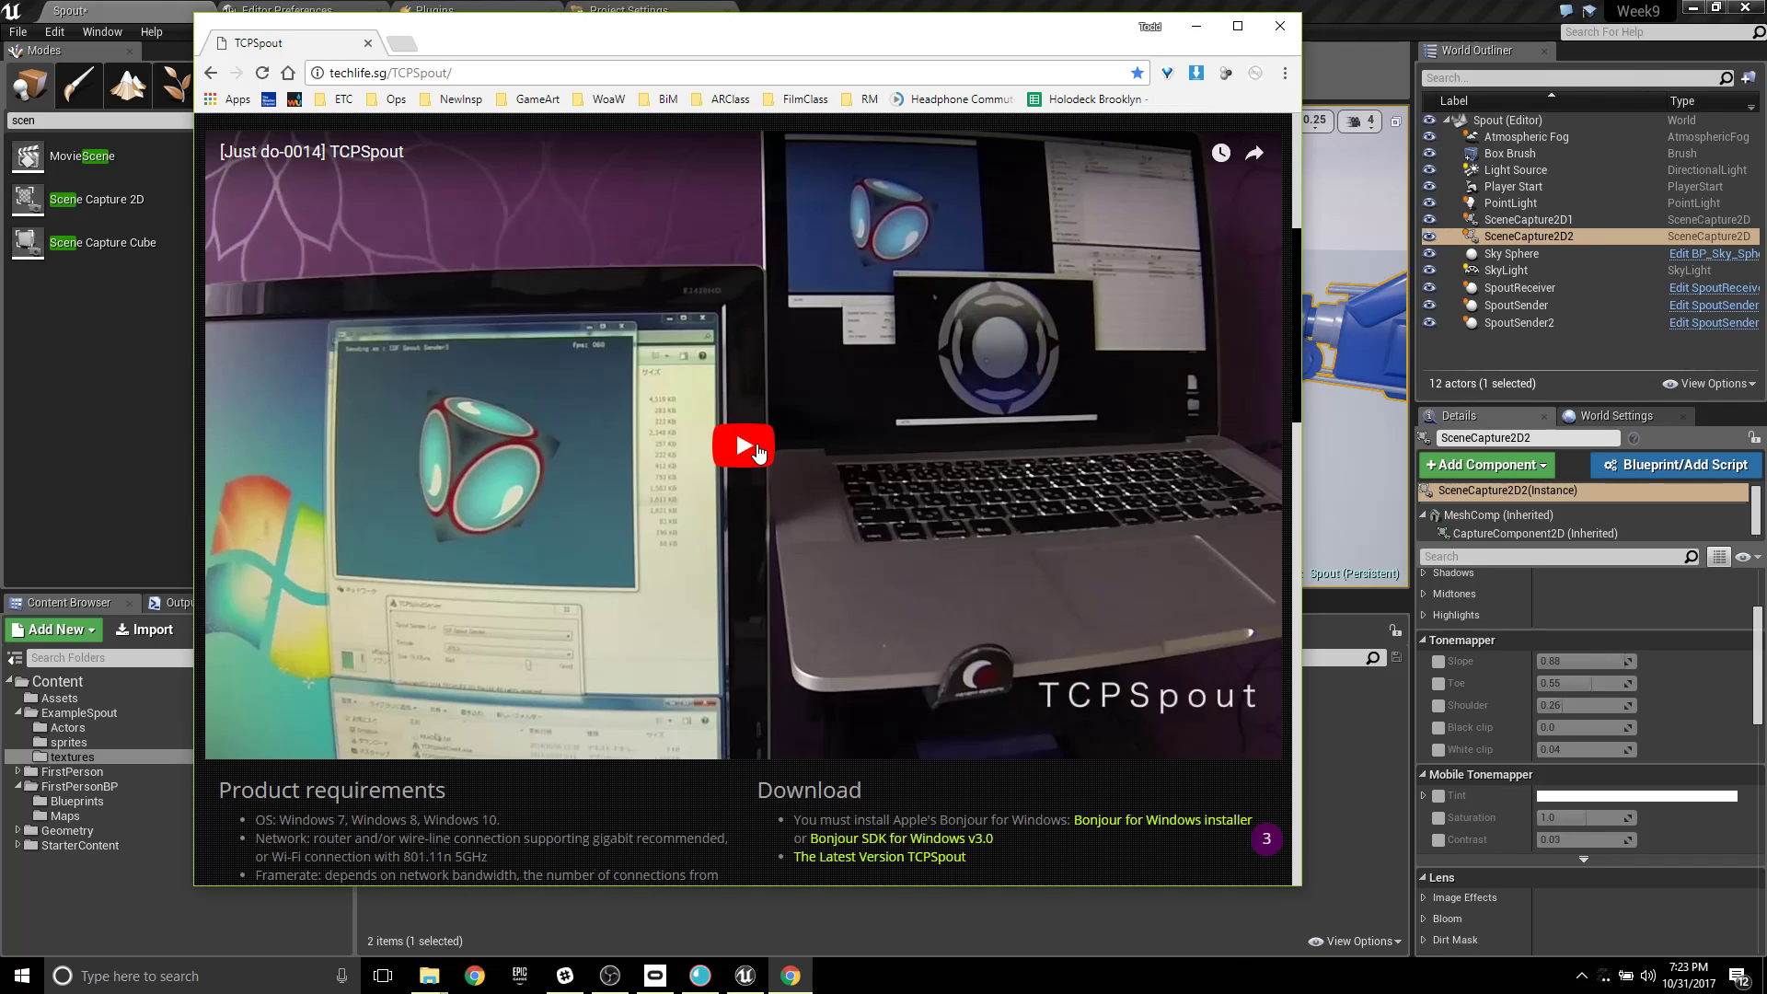
{"action": "left_click", "coordinate": [757, 448]}
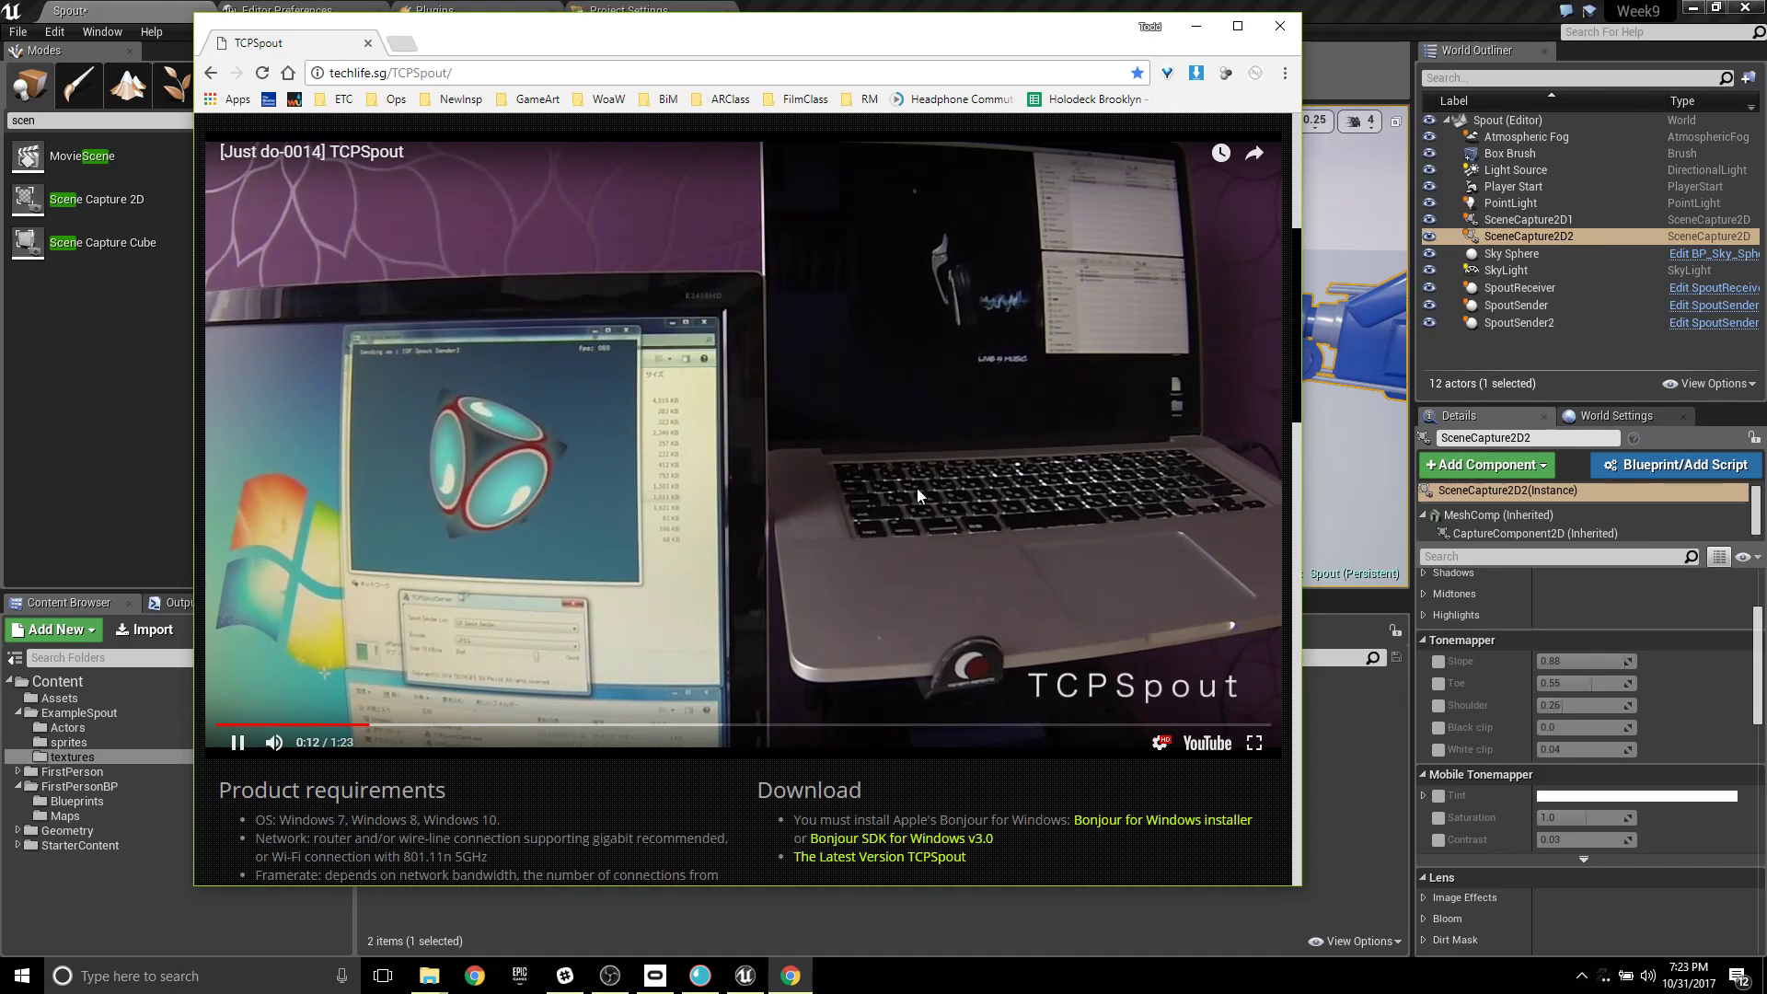
{"action": "scroll", "coordinate": [925, 455], "scroll_direction": "down", "scroll_amount": 6}
{"action": "scroll", "coordinate": [849, 434], "scroll_direction": "up", "scroll_amount": 6}
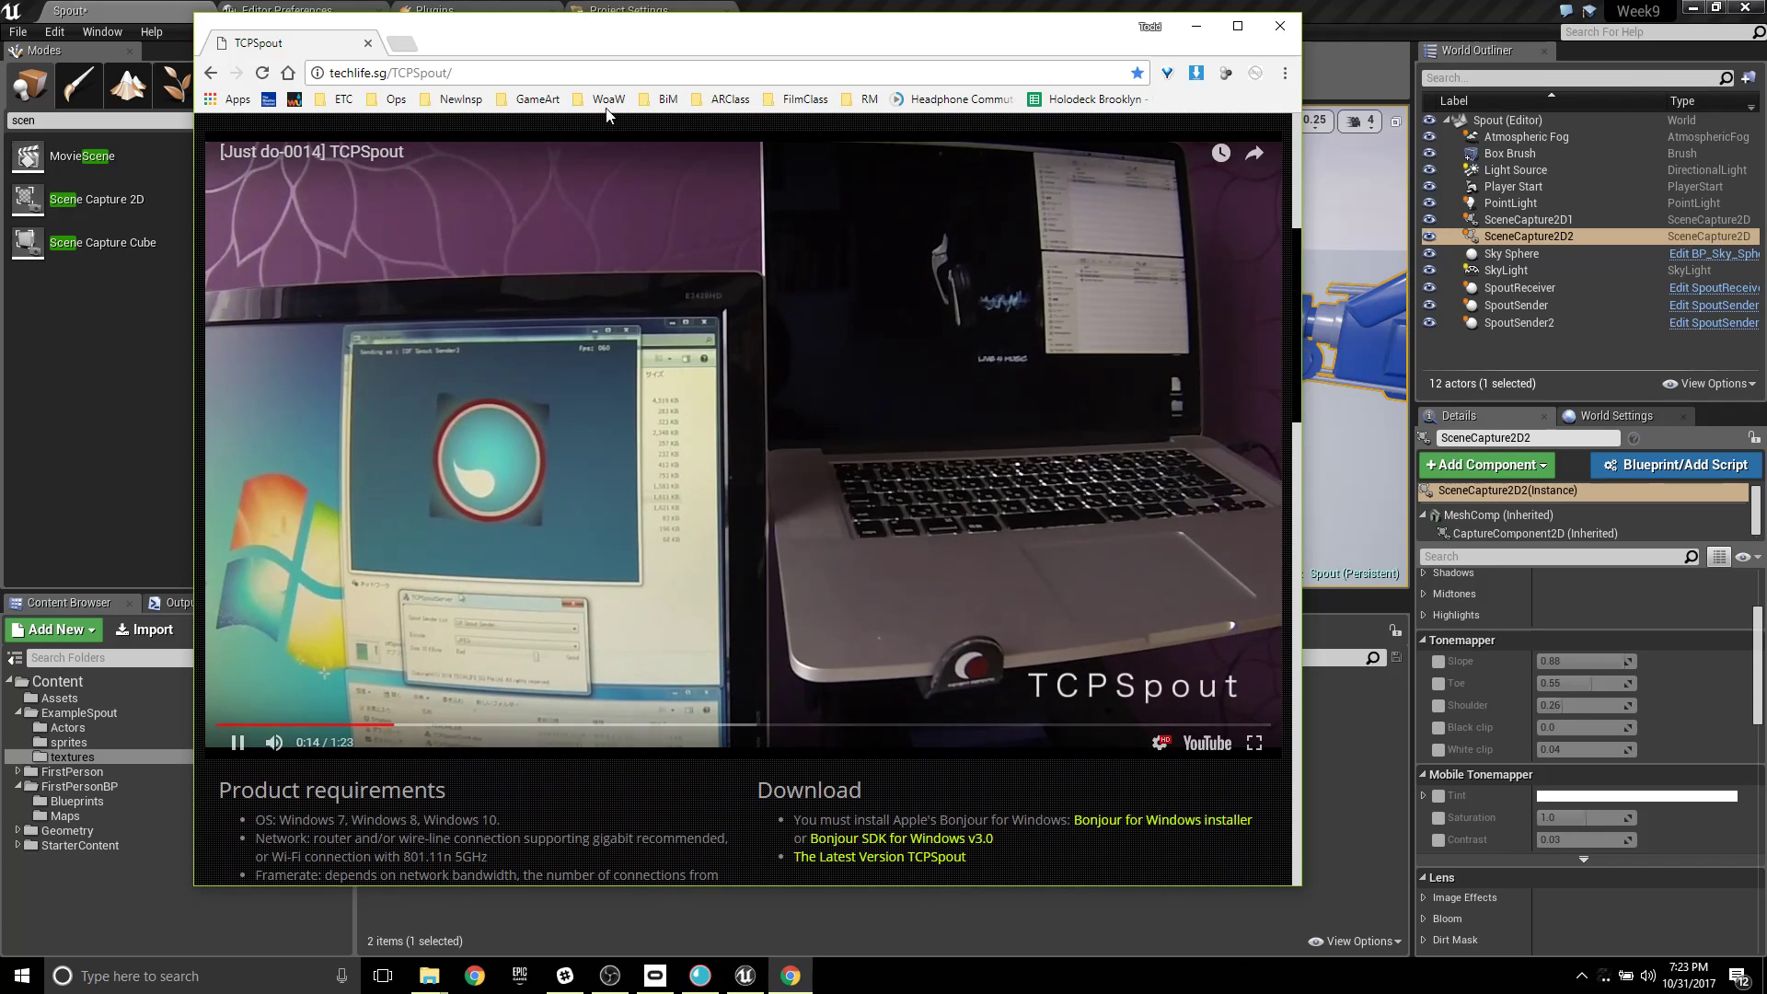
Search for "newtek ndi" in a new browser tab, open the NewTek NDI page, and read its overview.
{"action": "left_click", "coordinate": [402, 43]}
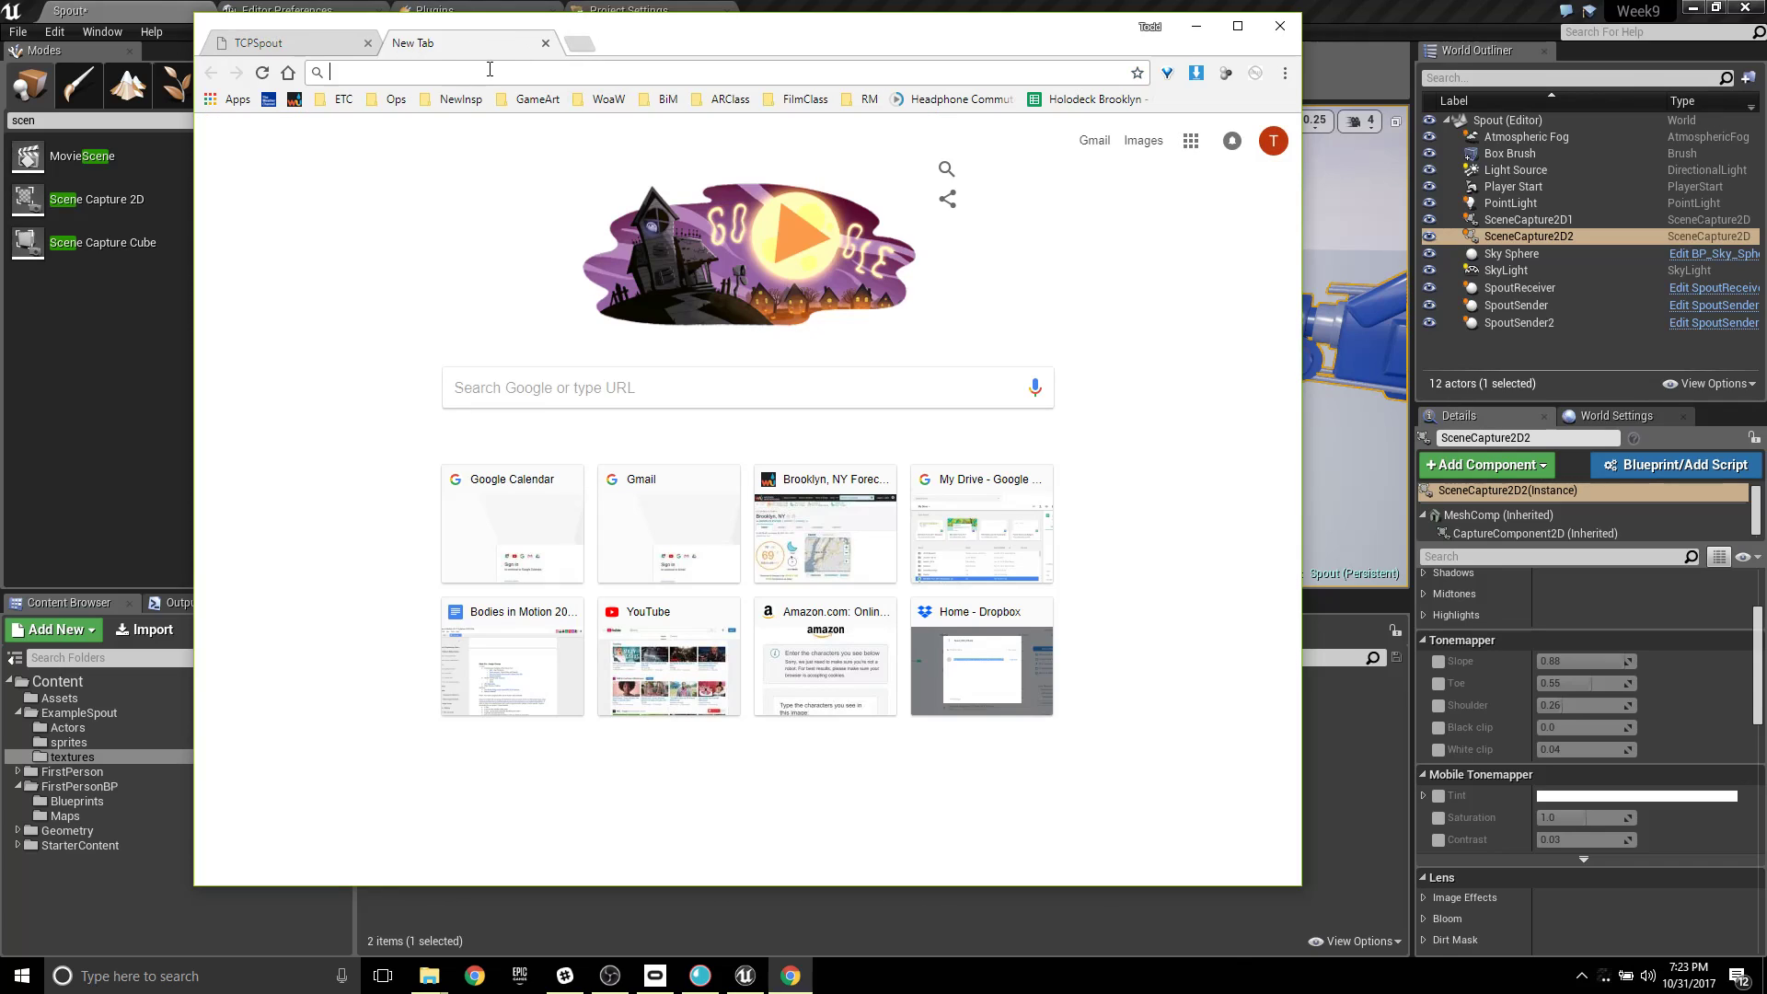
{"action": "type", "text": "new"}
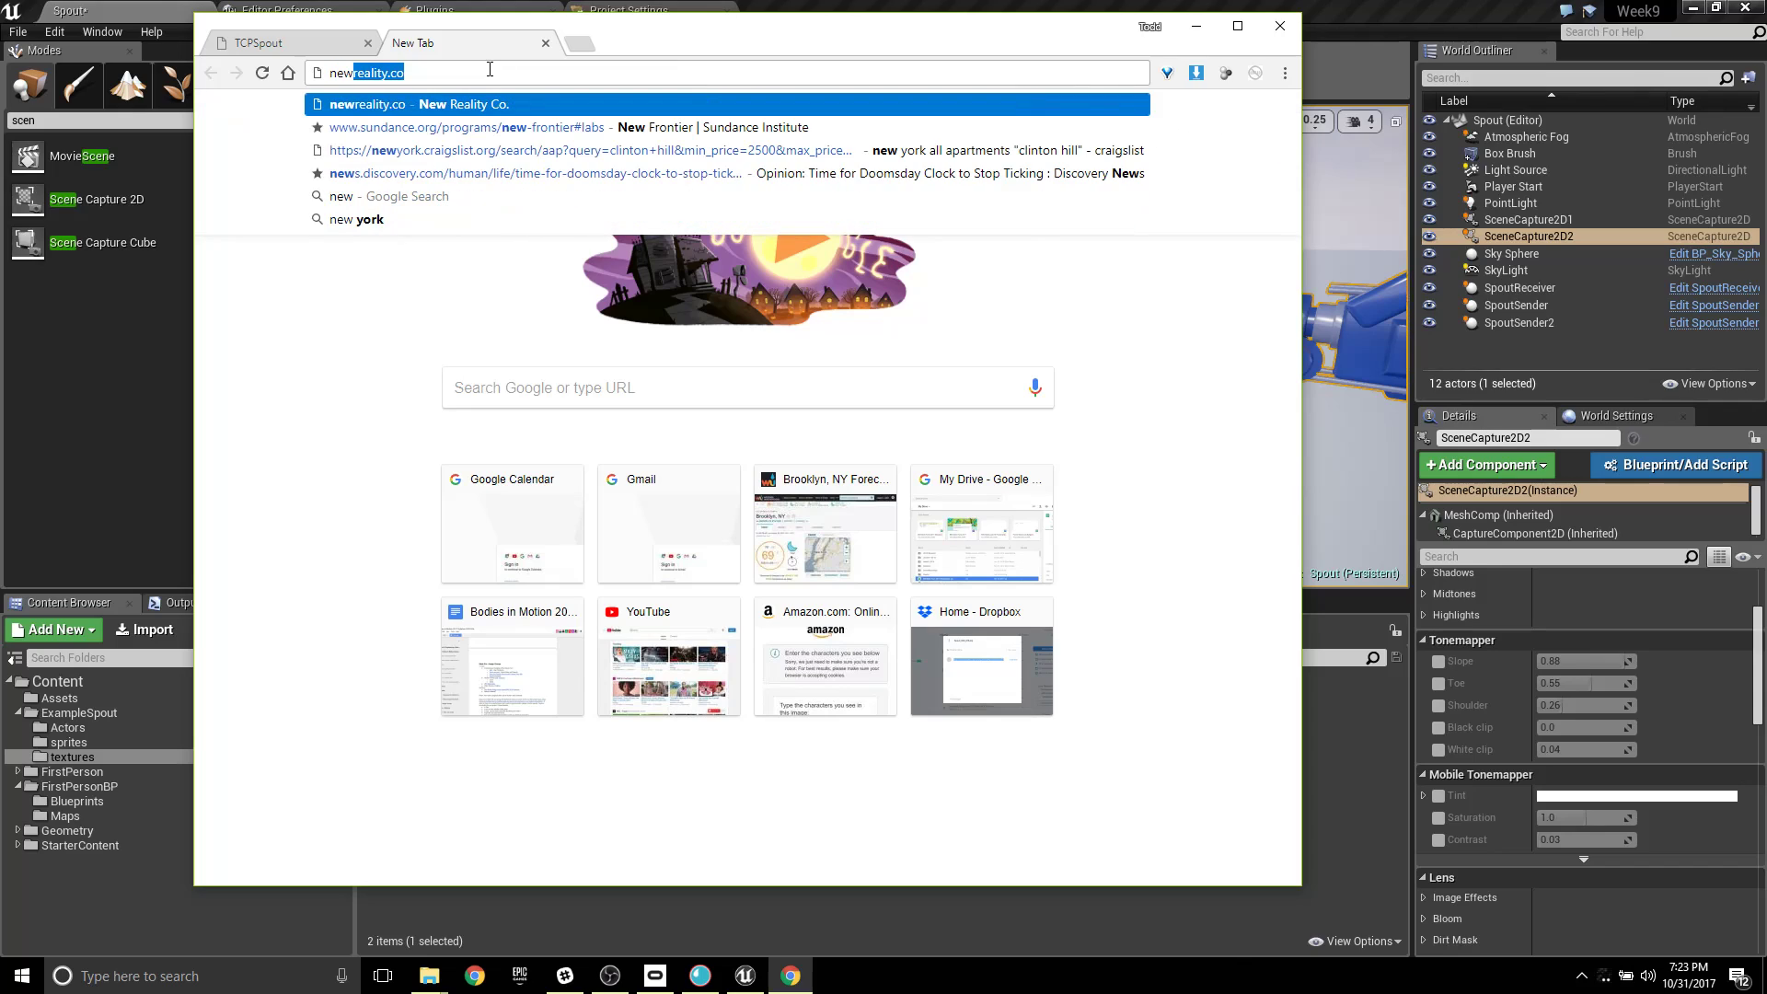
{"action": "type", "text": "tek"}
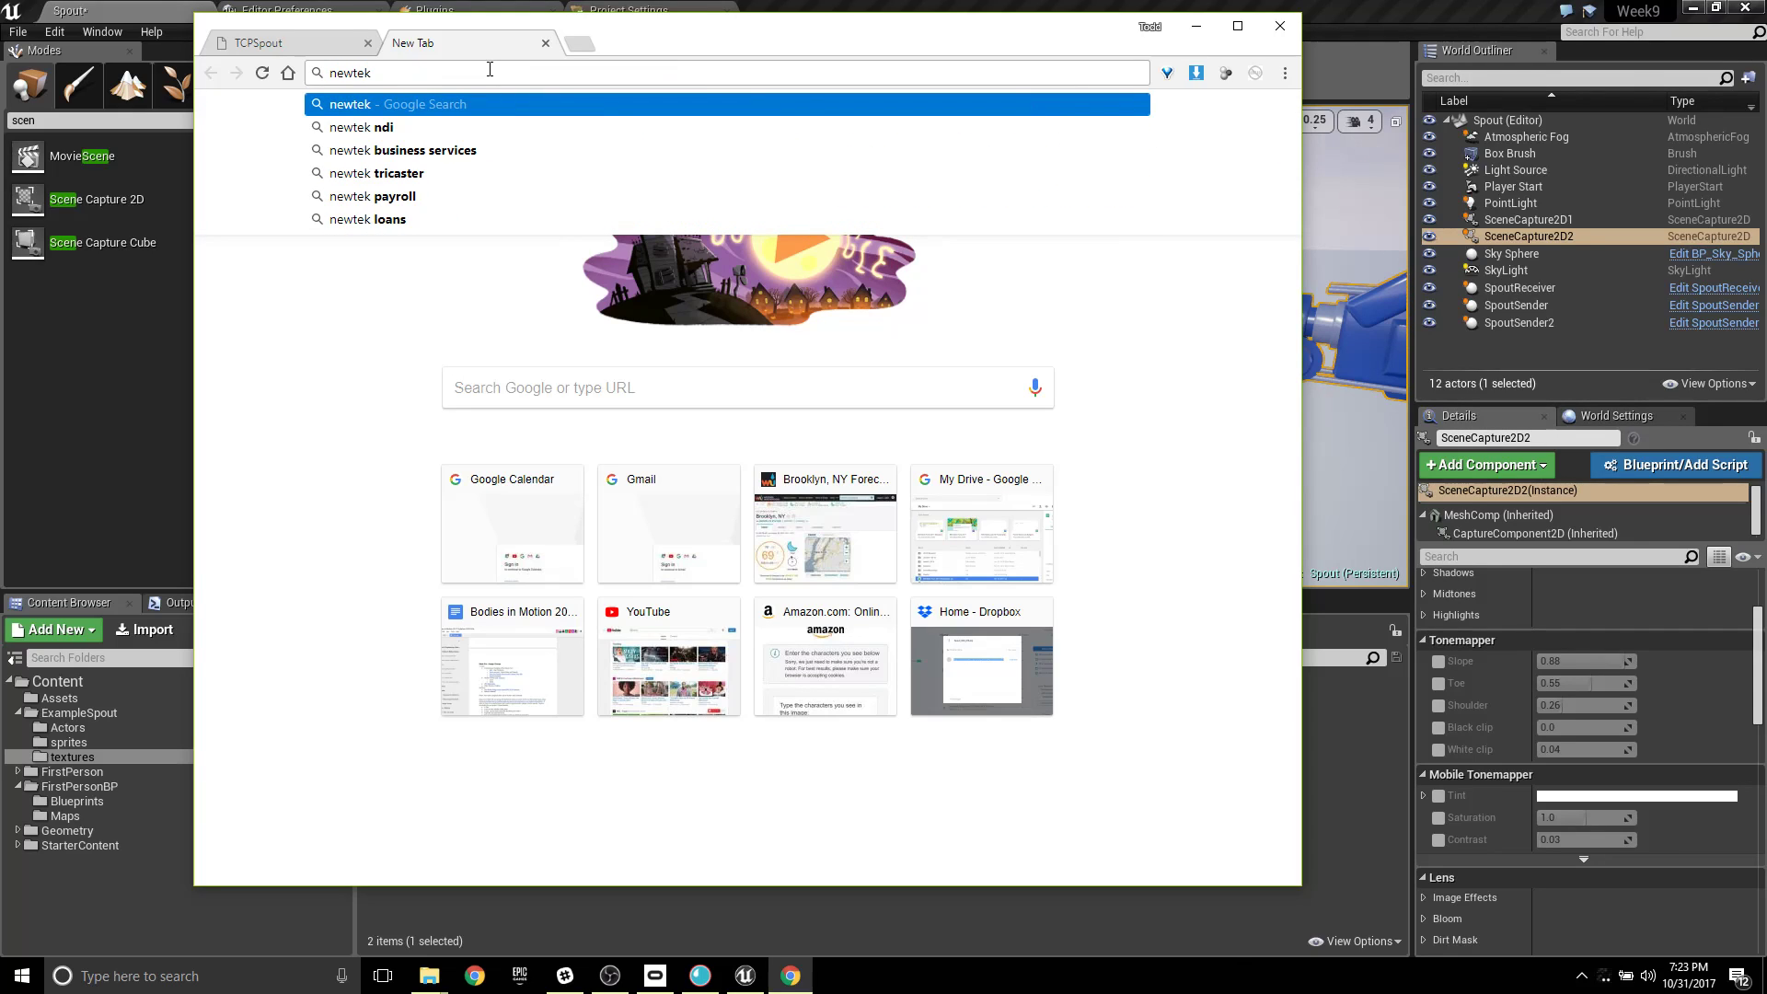
{"action": "key", "text": "Down"}
{"action": "key", "text": "Return"}
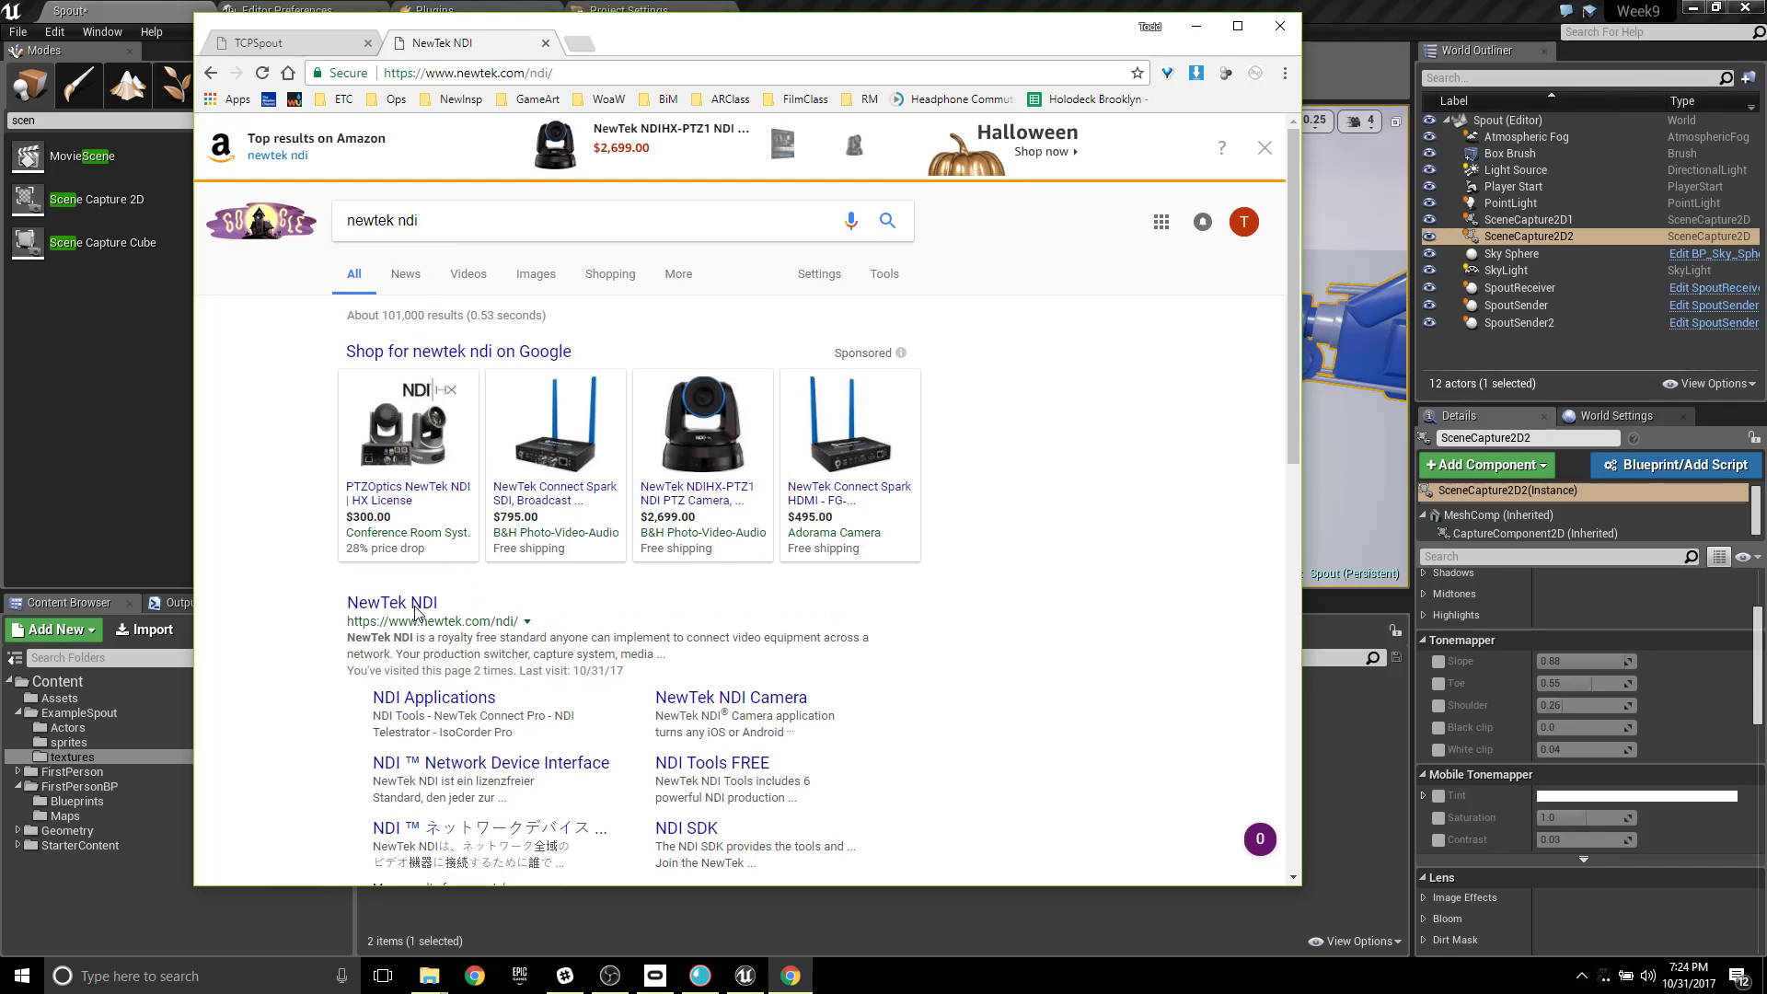
{"action": "left_click", "coordinate": [416, 606]}
{"action": "scroll", "coordinate": [726, 553], "scroll_direction": "down", "scroll_amount": 6}
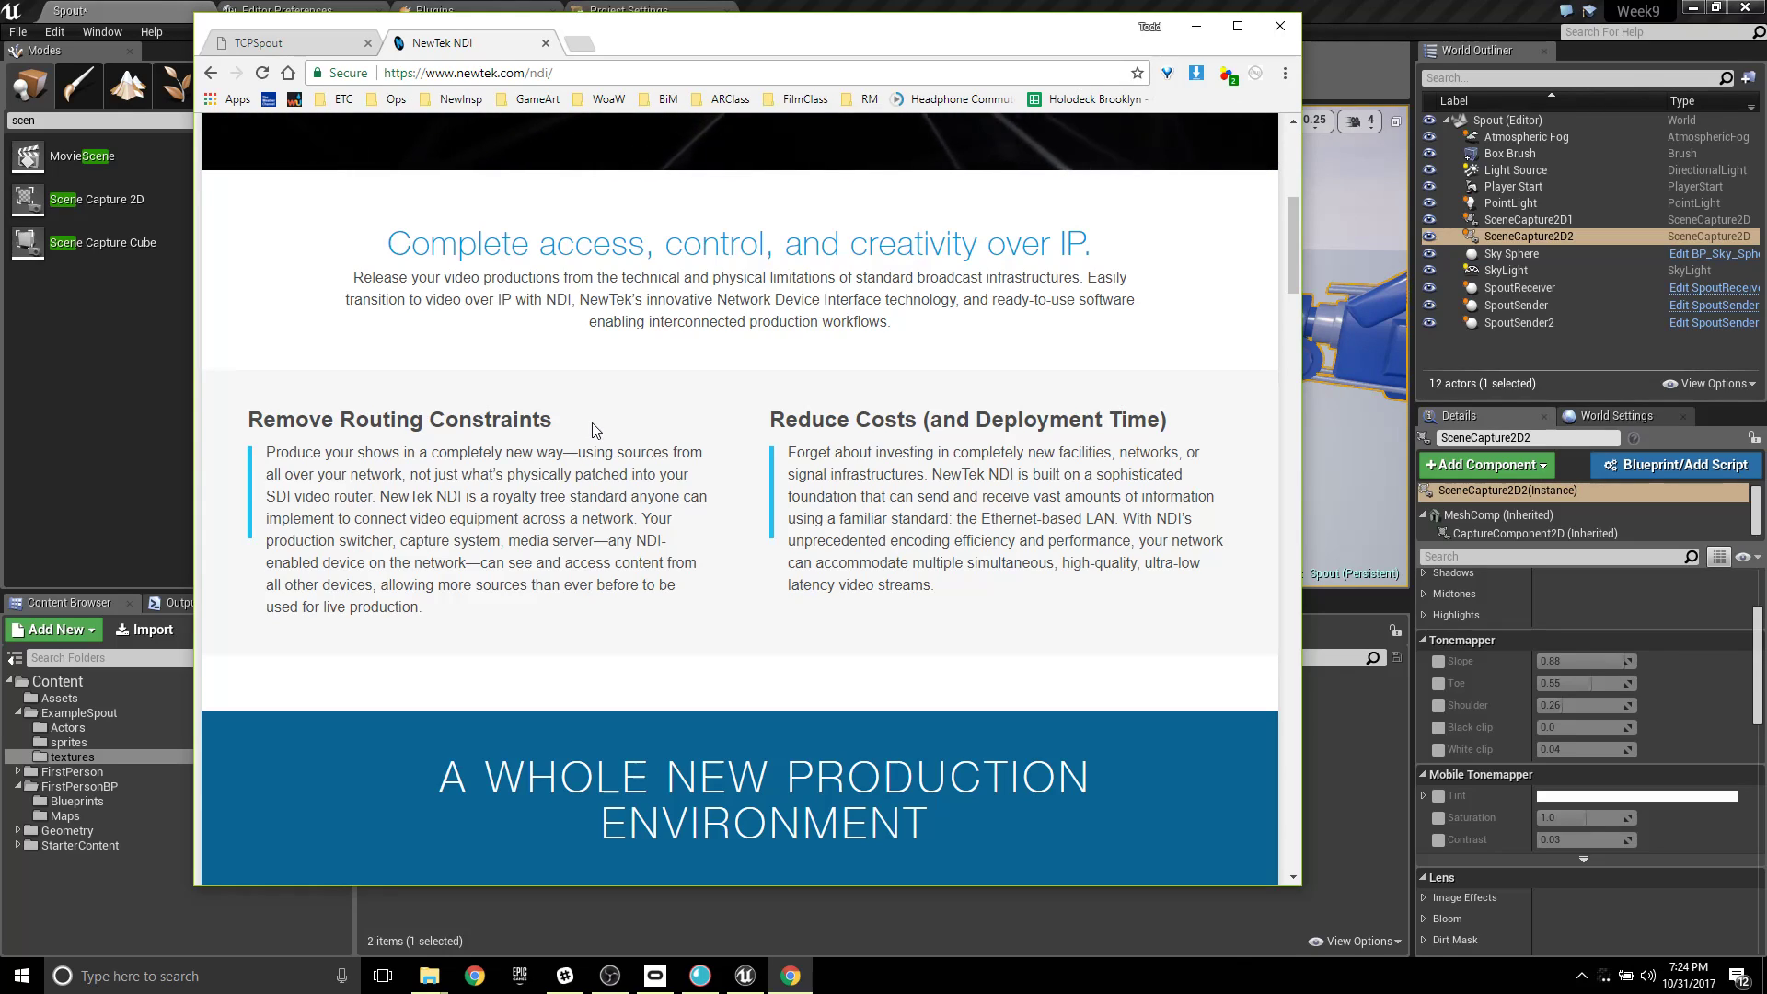
Move the Chrome window aside, return to the Unreal editor, and pull the viewport back to frame the Spout actors and scene captures.
{"action": "left_click_drag", "start_coordinate": [789, 28], "coordinate": [915, 101]}
{"action": "left_click", "coordinate": [1139, 7]}
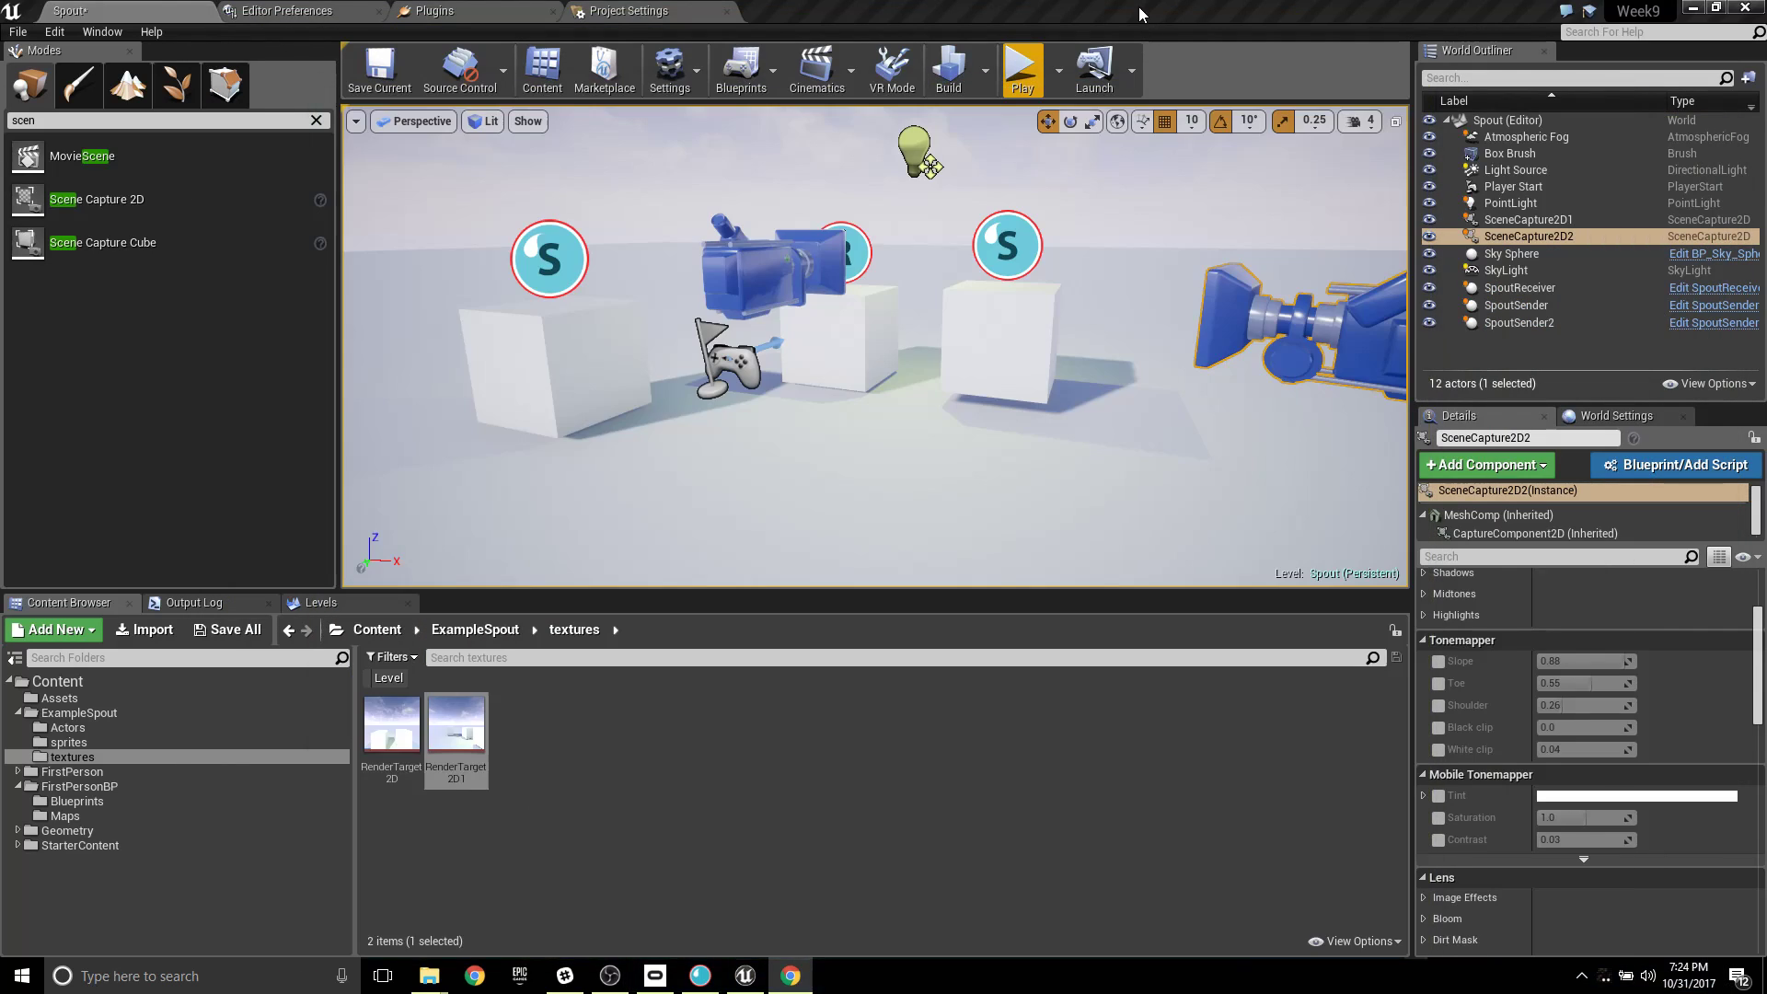
{"action": "right_click_drag", "start_coordinate": [1146, 331], "coordinate": [1189, 324]}
{"action": "key", "text": "s"}
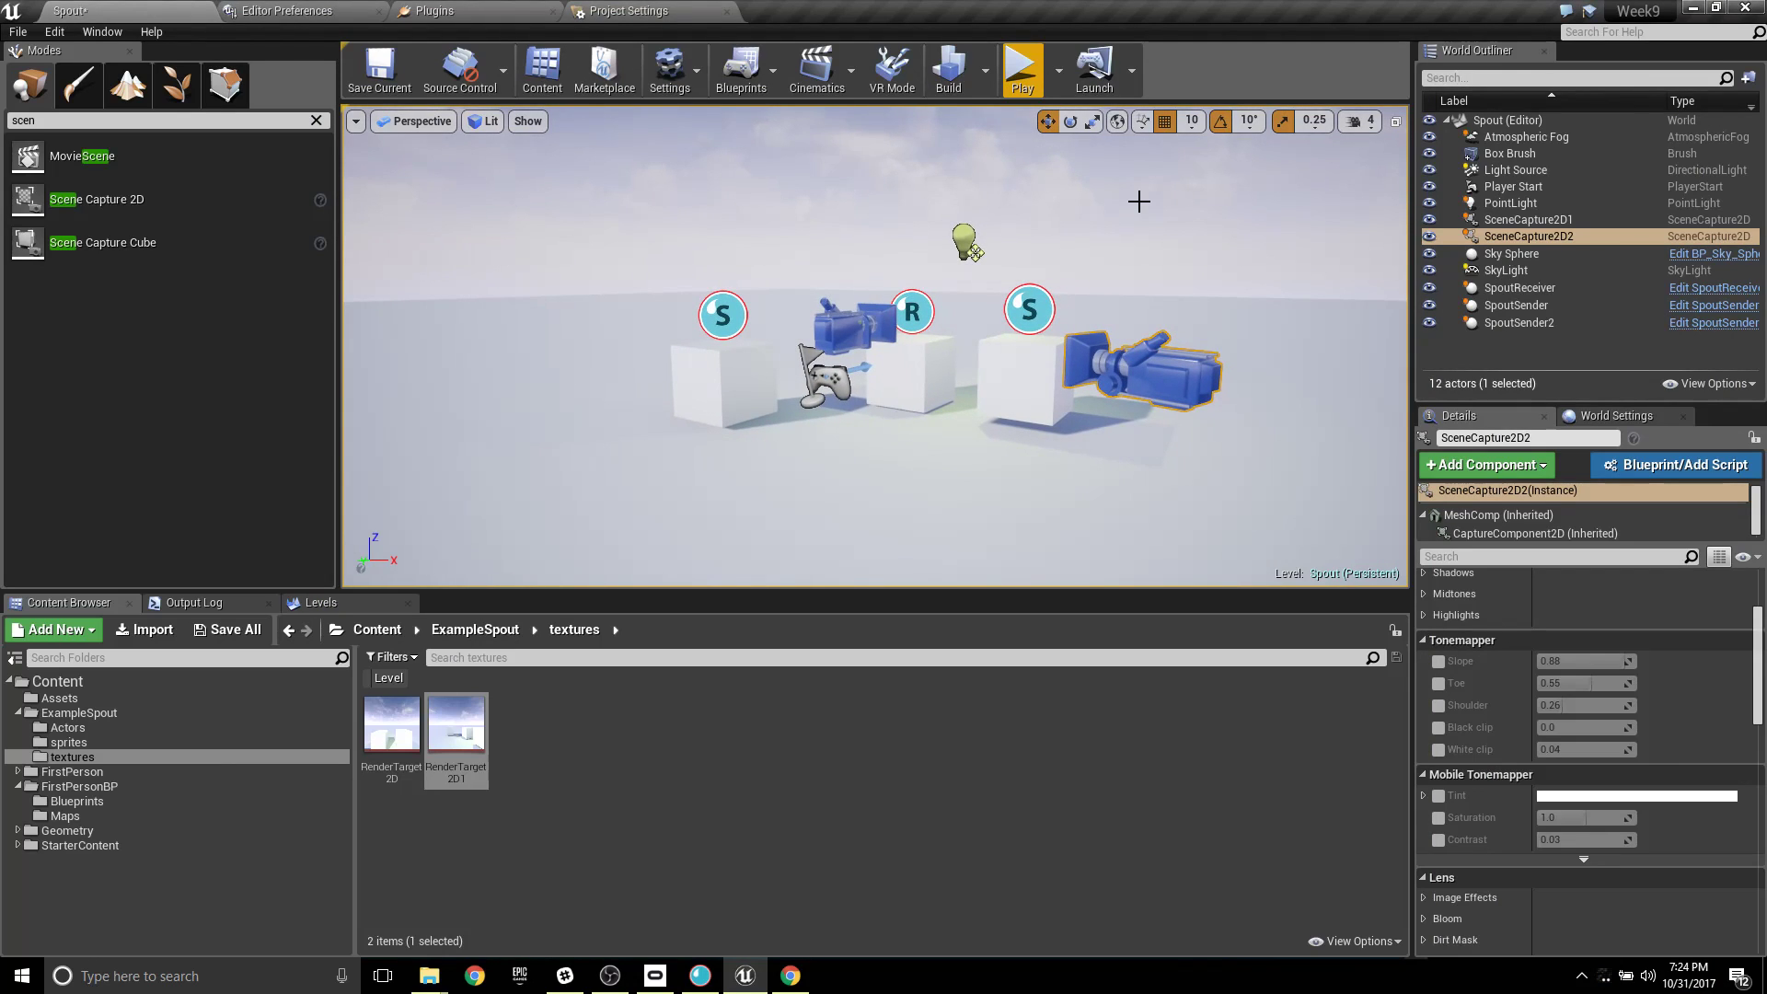
{"action": "left_click_drag", "start_coordinate": [1104, 8], "coordinate": [903, 4]}
Go to the root Content folder and collapse the FirstPersonBP and ExampleSpout folders in the folder tree.
{"action": "left_click", "coordinate": [378, 633]}
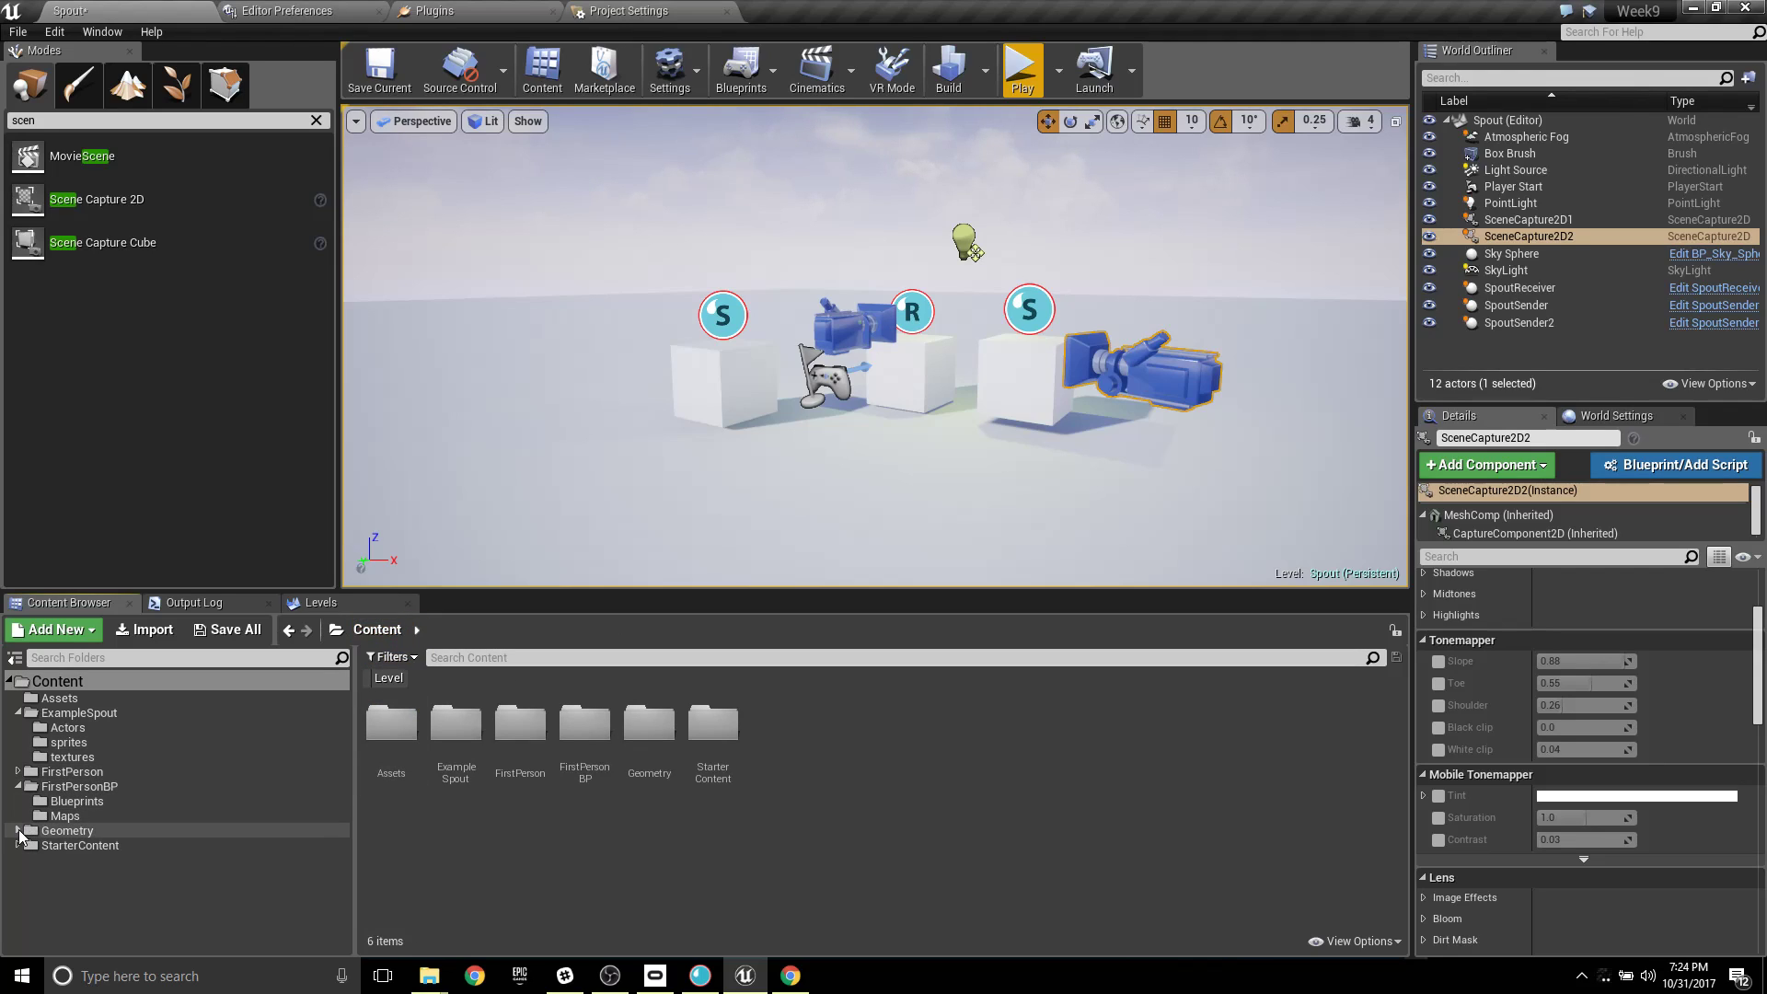
{"action": "left_click", "coordinate": [19, 787]}
{"action": "left_click", "coordinate": [18, 713]}
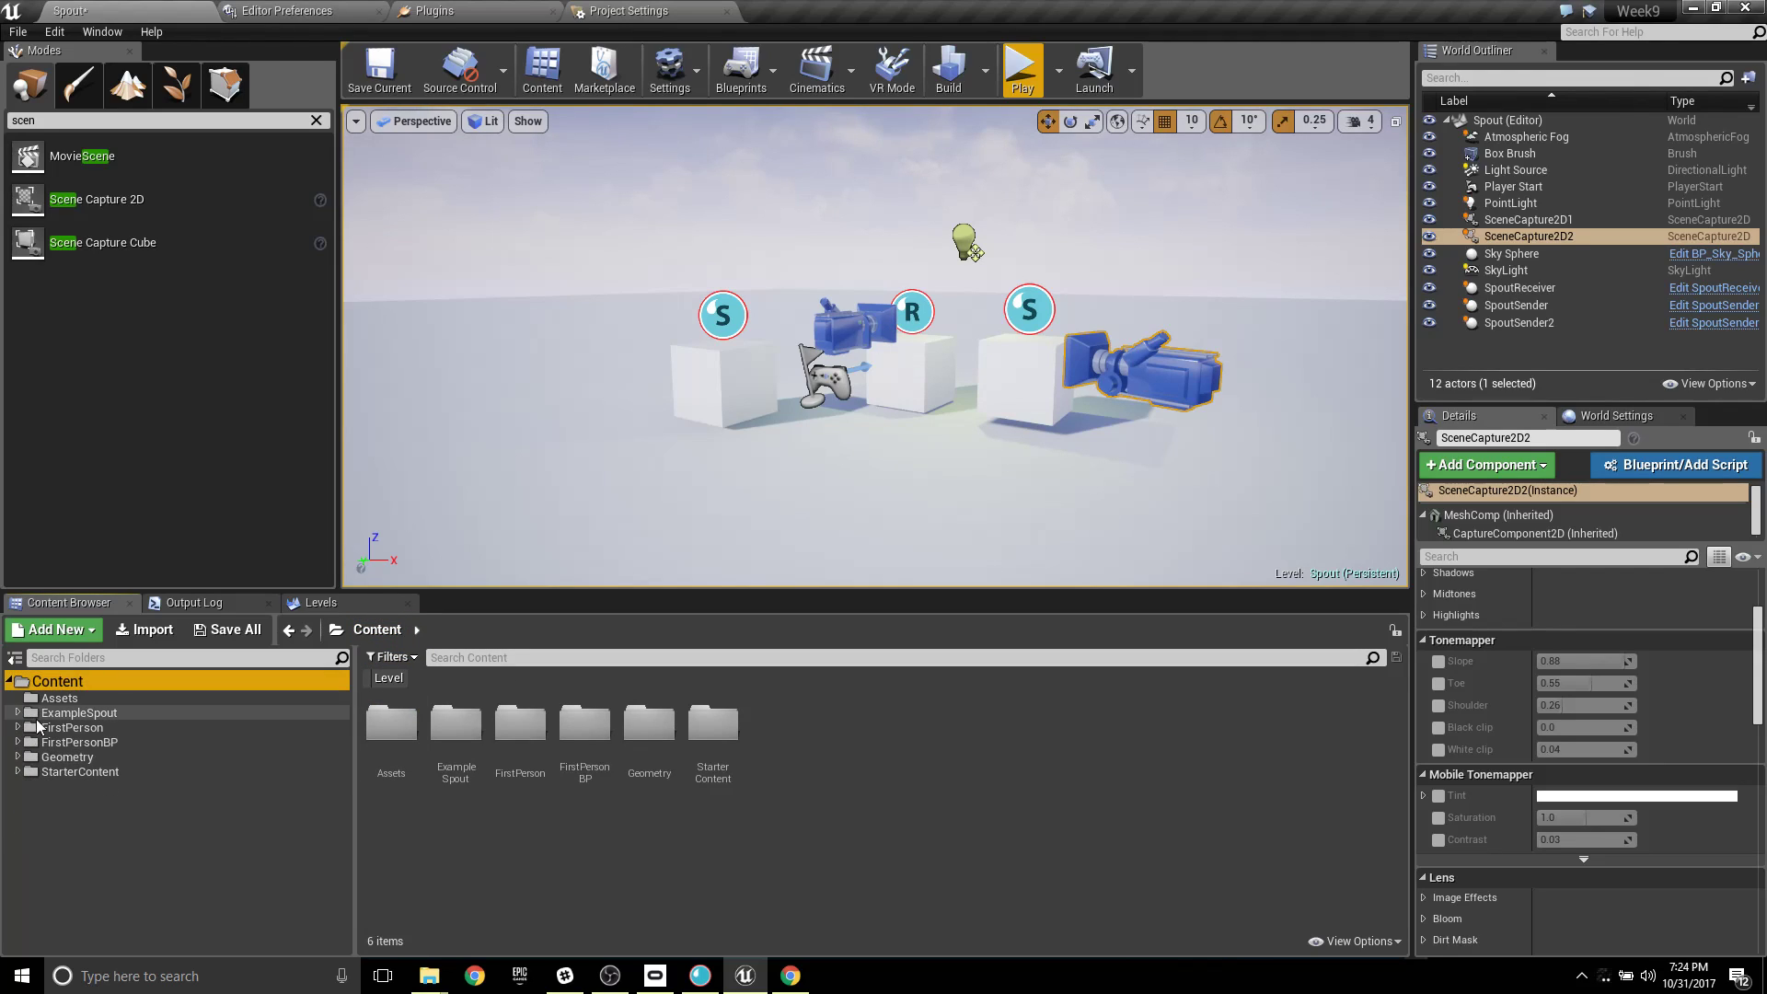
Bring the Chrome window with the NewTek NDI page forward and close it.
{"action": "mouse_move", "coordinate": [678, 981]}
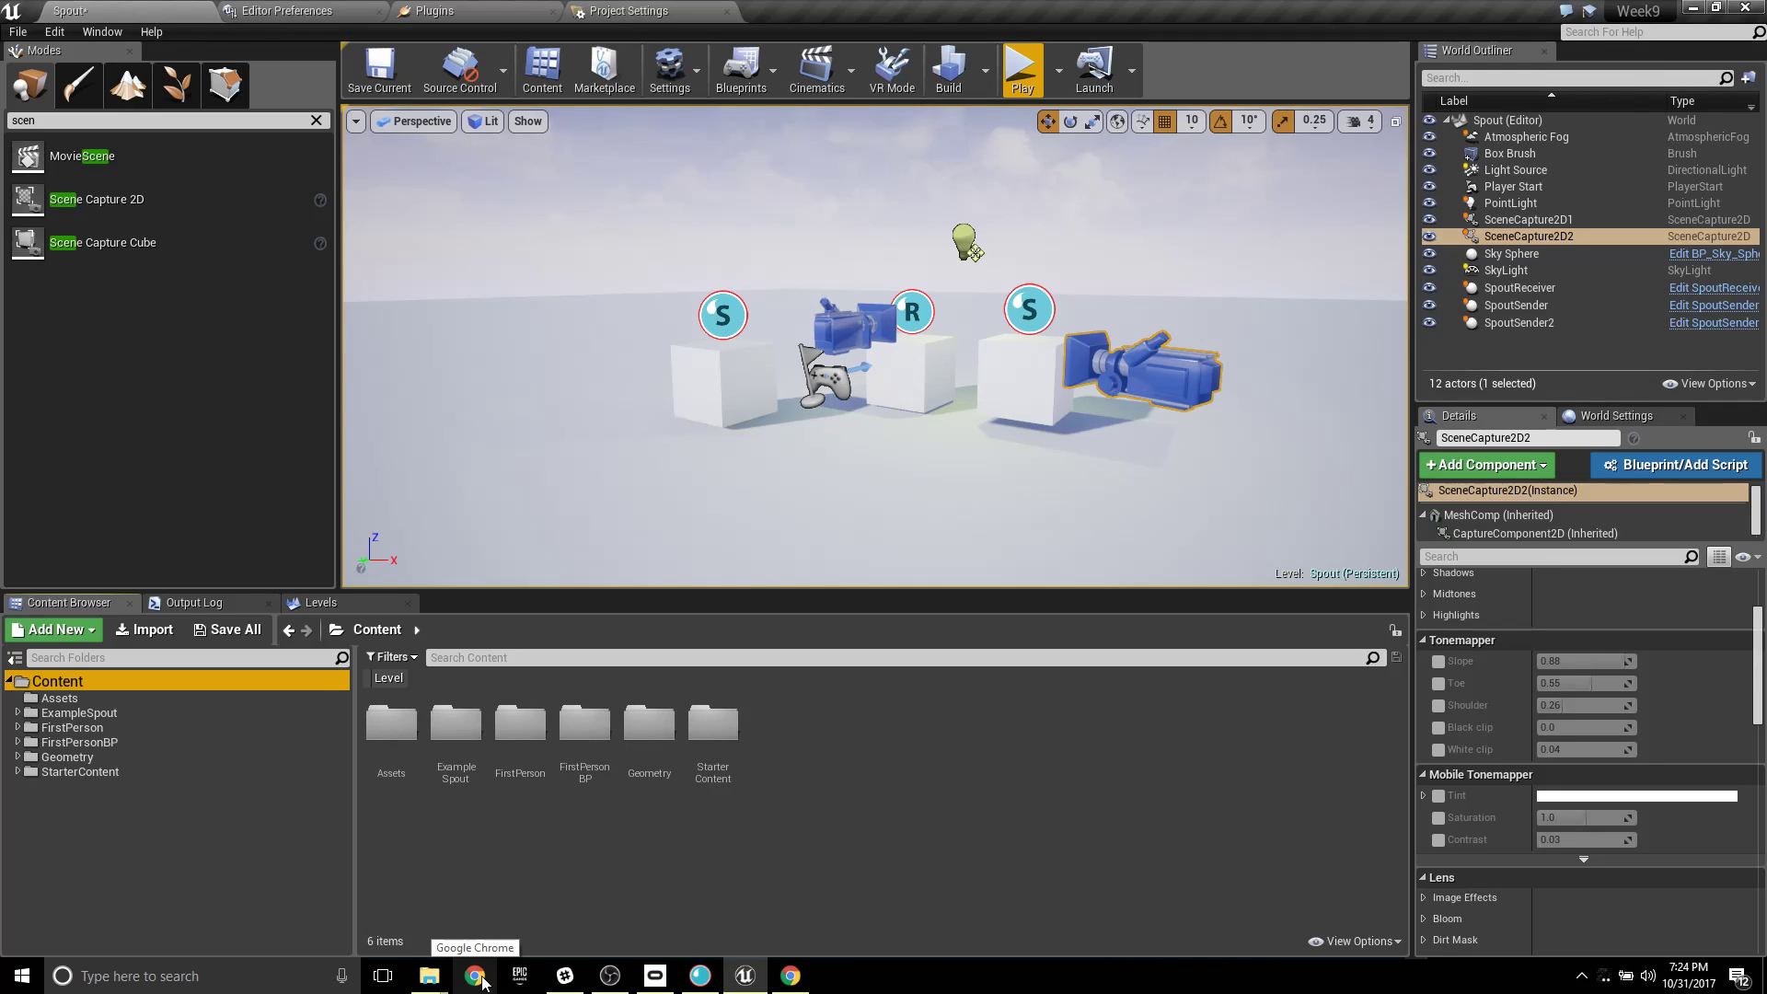
{"action": "left_click", "coordinate": [788, 977]}
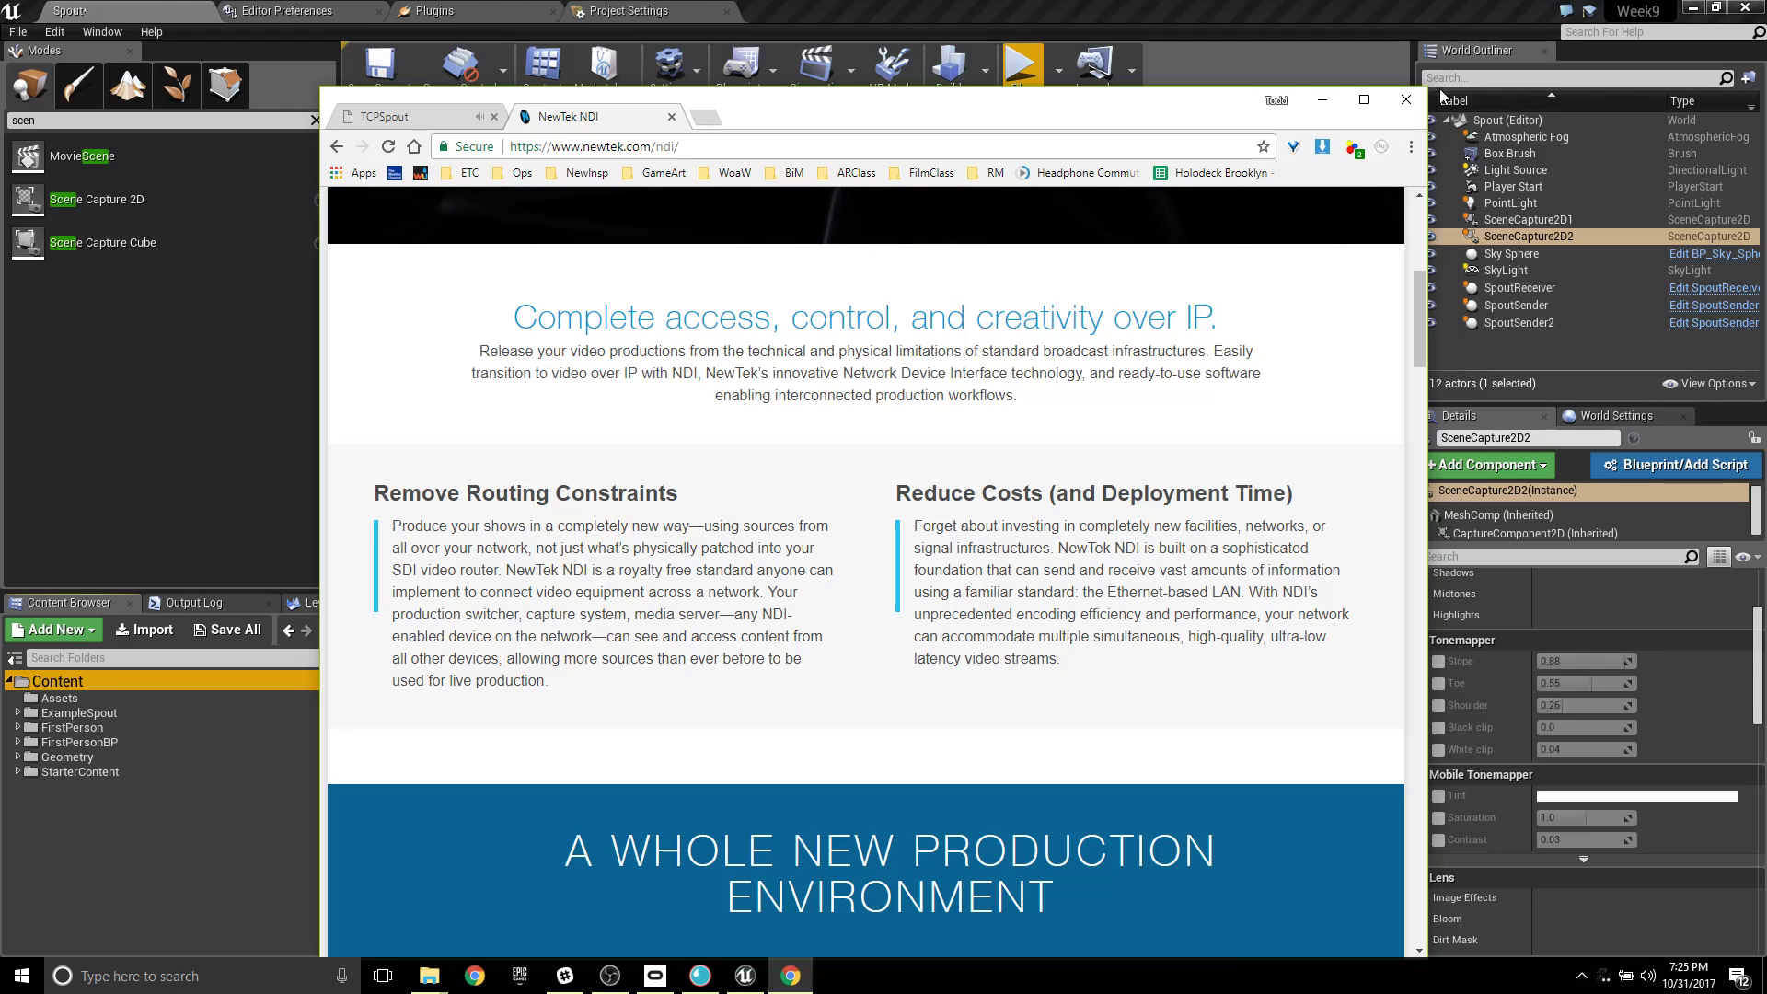
{"action": "left_click", "coordinate": [1406, 99]}
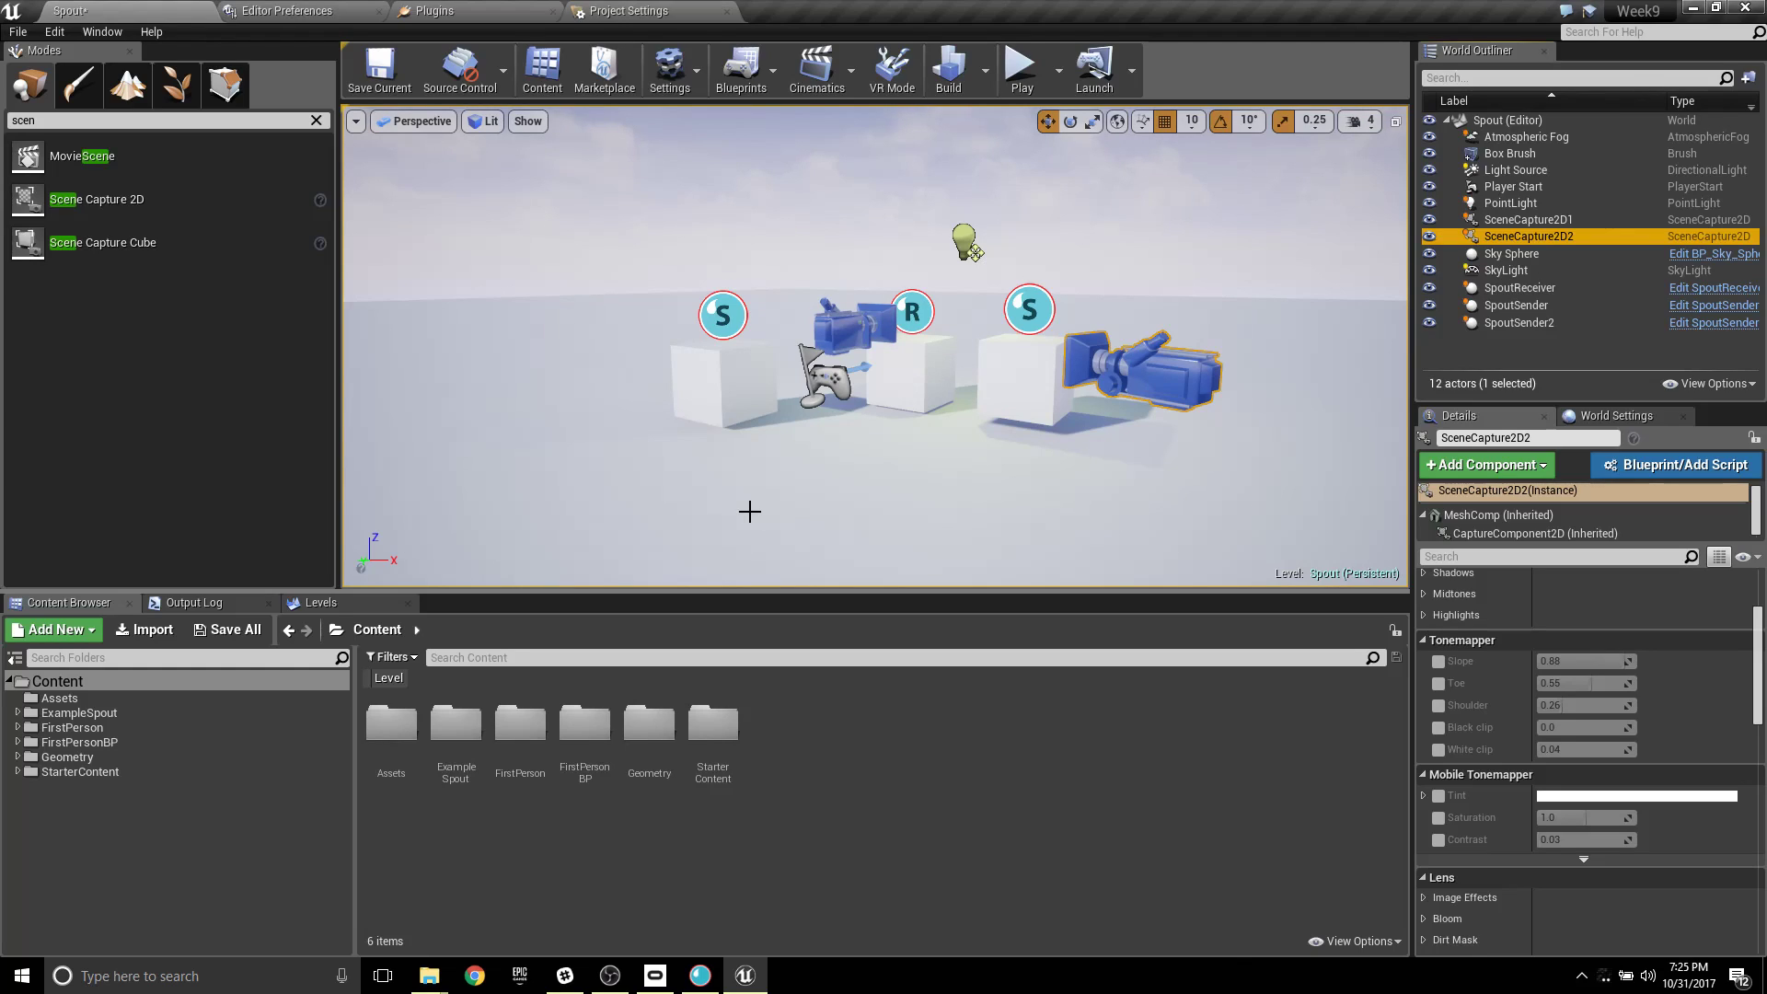
Create a folder named SkeletalMesh inside the Assets folder and open it.
{"action": "left_click", "coordinate": [89, 757]}
{"action": "left_click", "coordinate": [92, 771]}
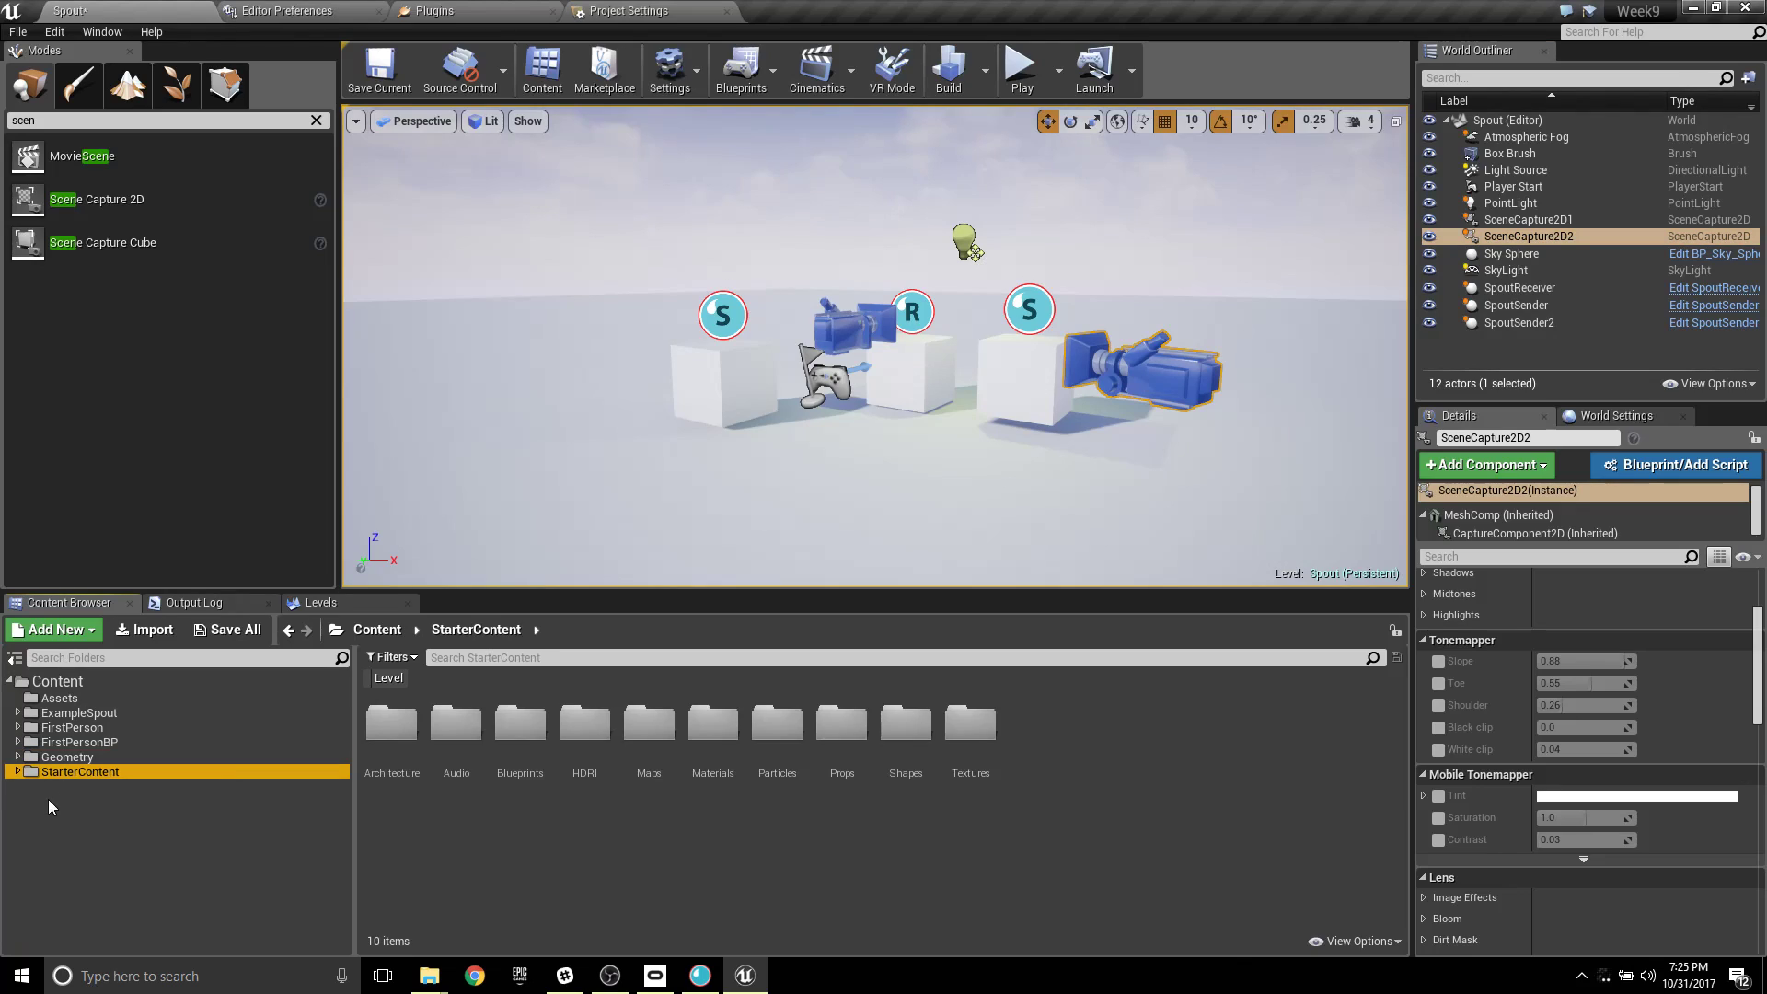
{"action": "left_click", "coordinate": [74, 697]}
{"action": "right_click", "coordinate": [486, 720]}
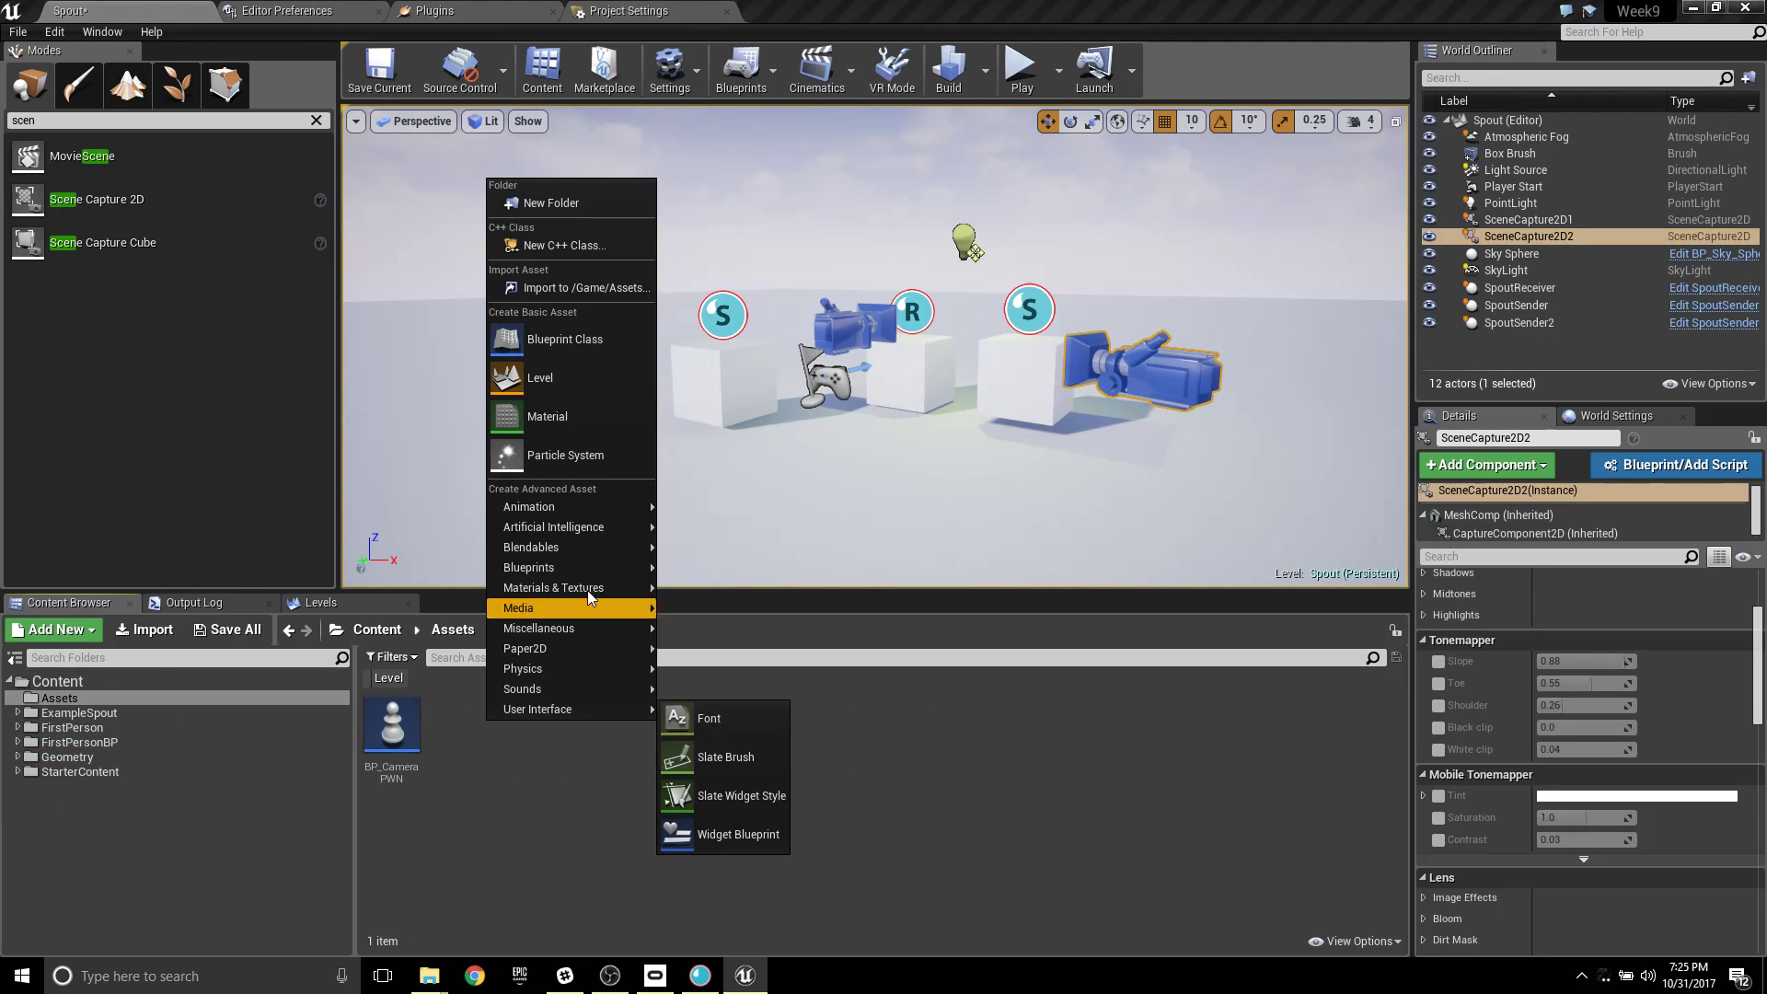
{"action": "left_click", "coordinate": [569, 202]}
{"action": "type", "text": "S"}
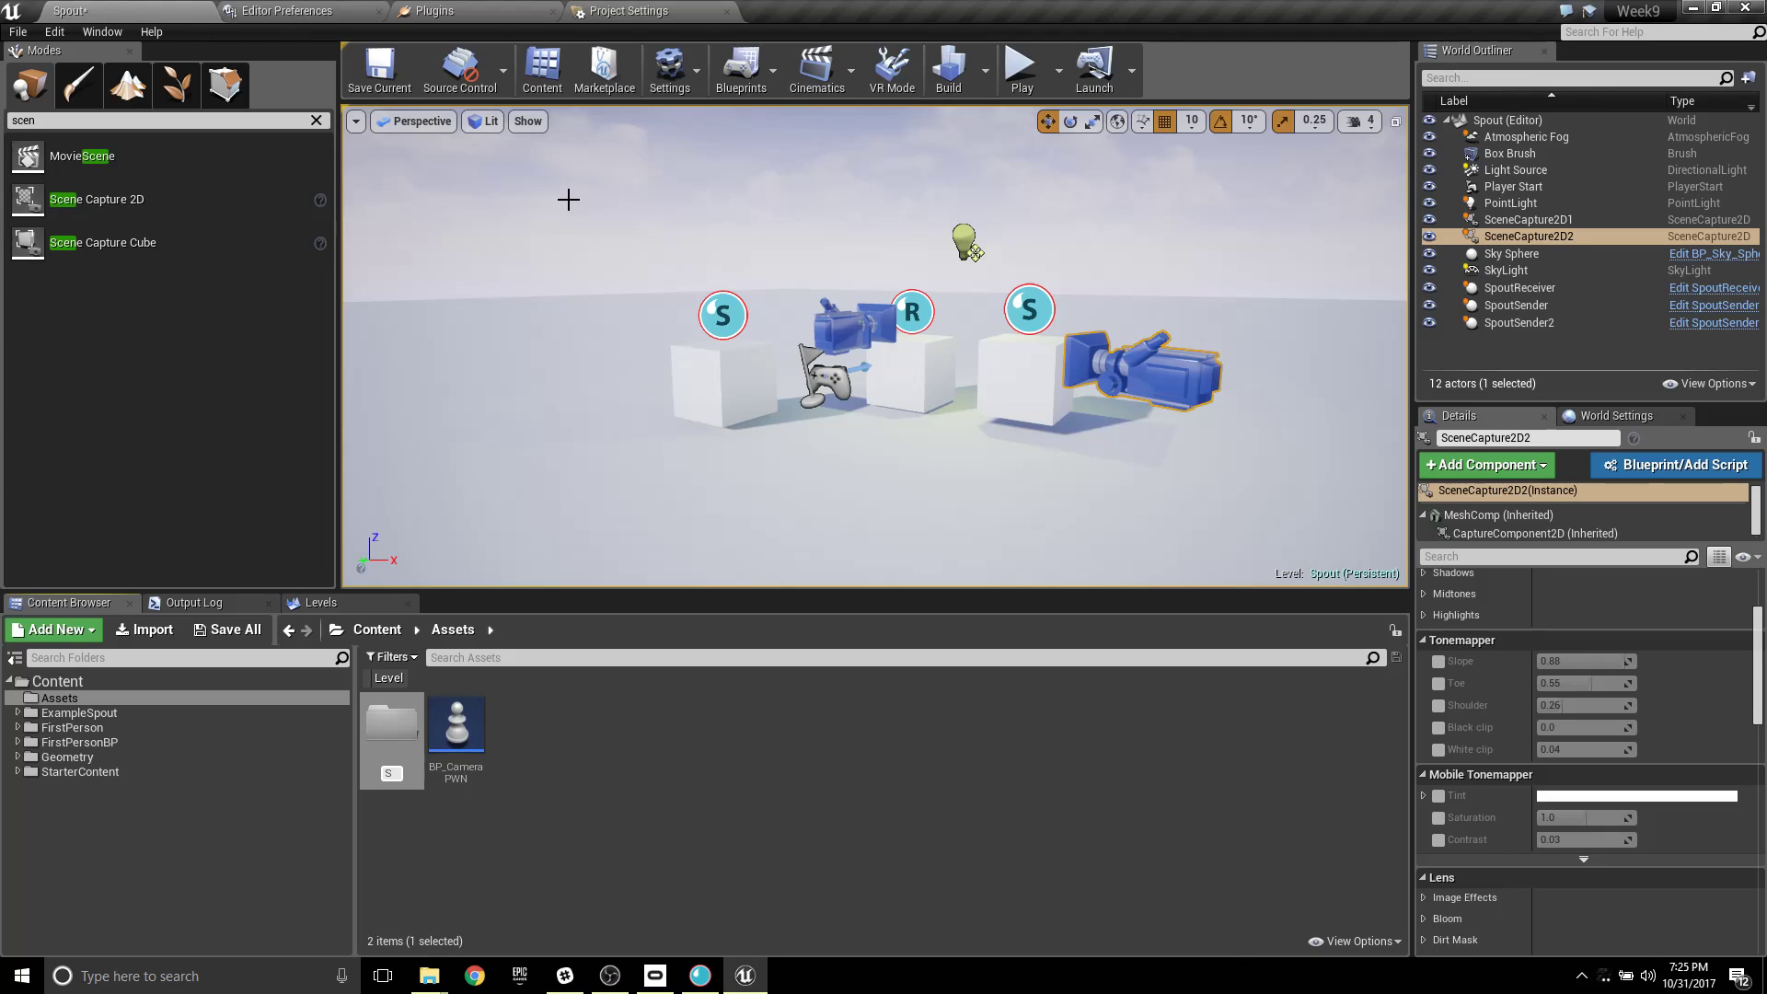
{"action": "type", "text": "keletalMesh"}
{"action": "key", "text": "Return"}
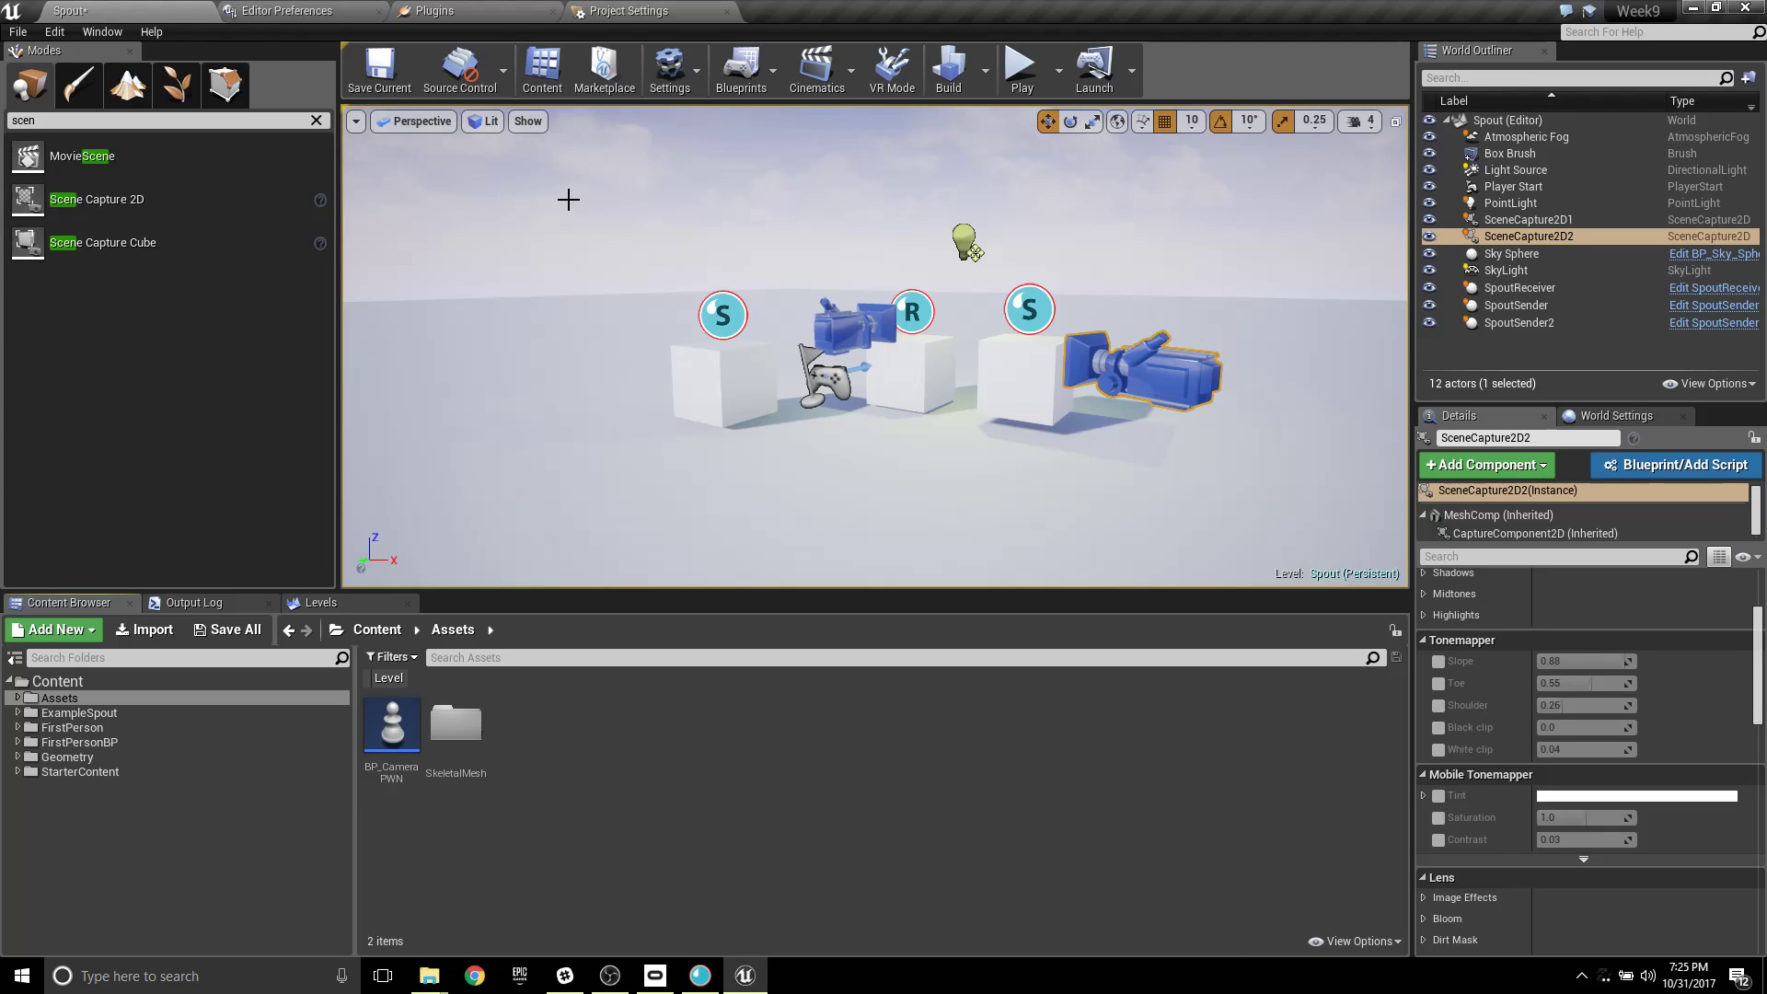
{"action": "double_click", "coordinate": [456, 717]}
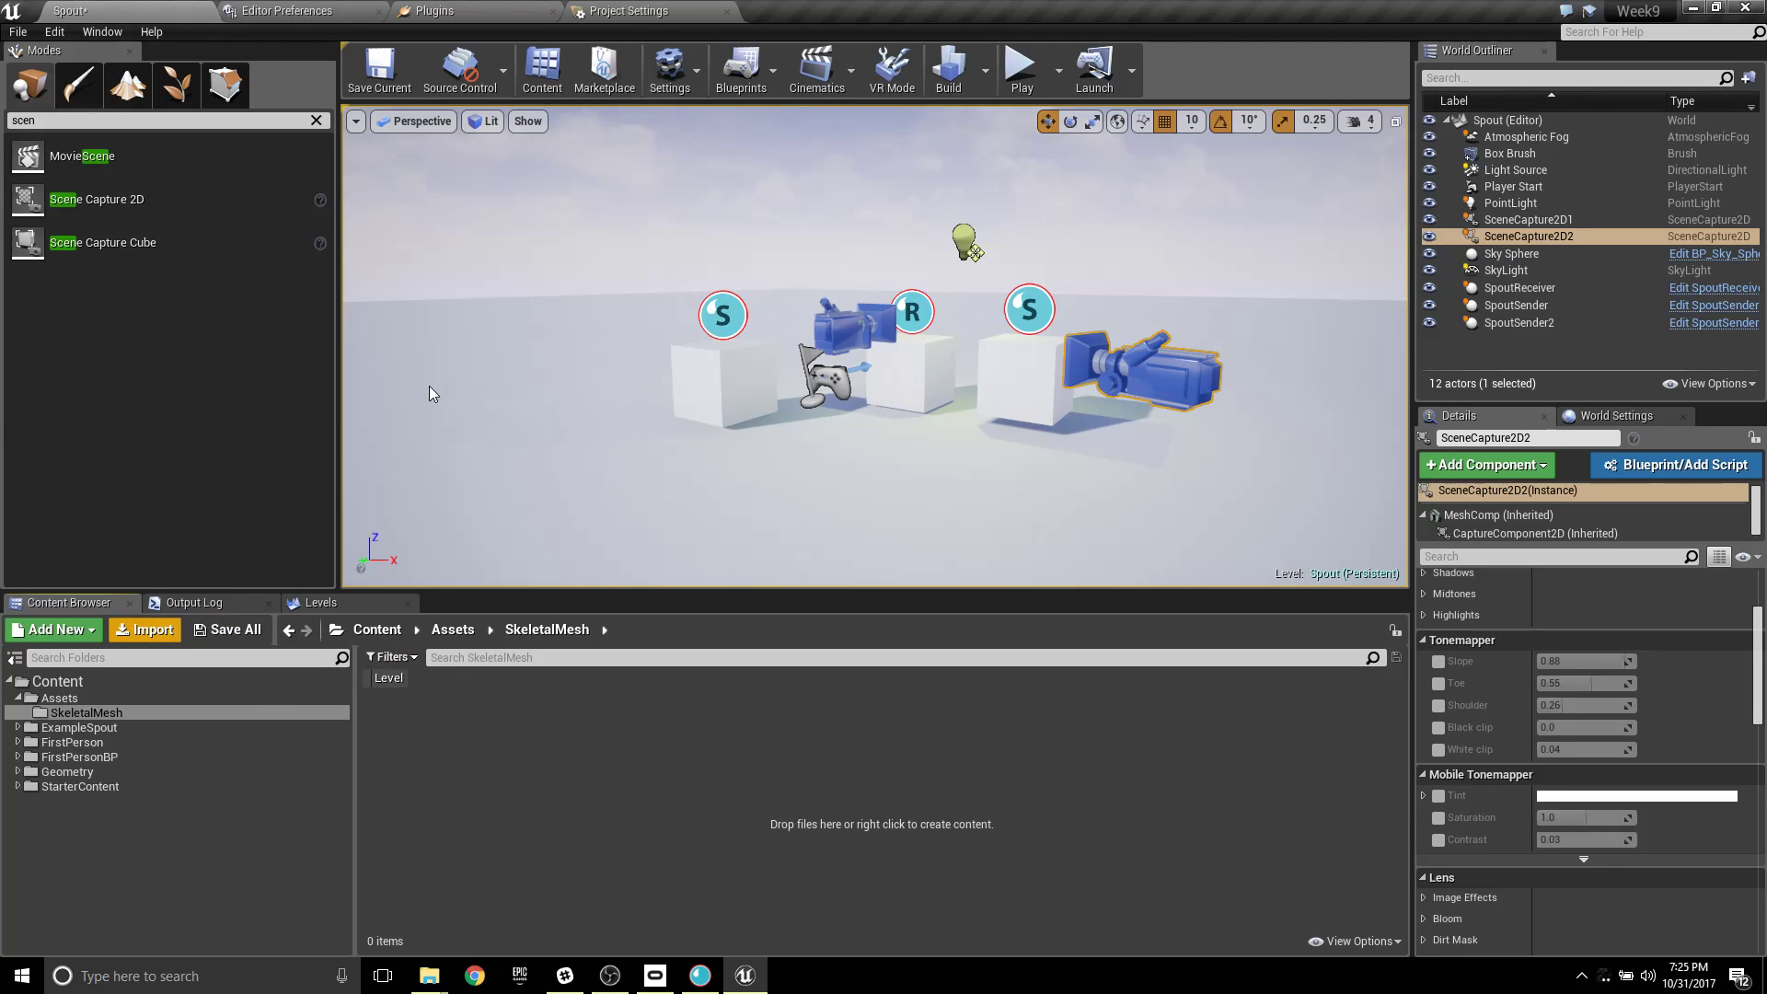
Start an asset import and browse drive D: to Unreal Projects > Cuervo > CuervoVJ > Imports.
{"action": "scroll", "coordinate": [96, 261], "scroll_direction": "down", "scroll_amount": 1}
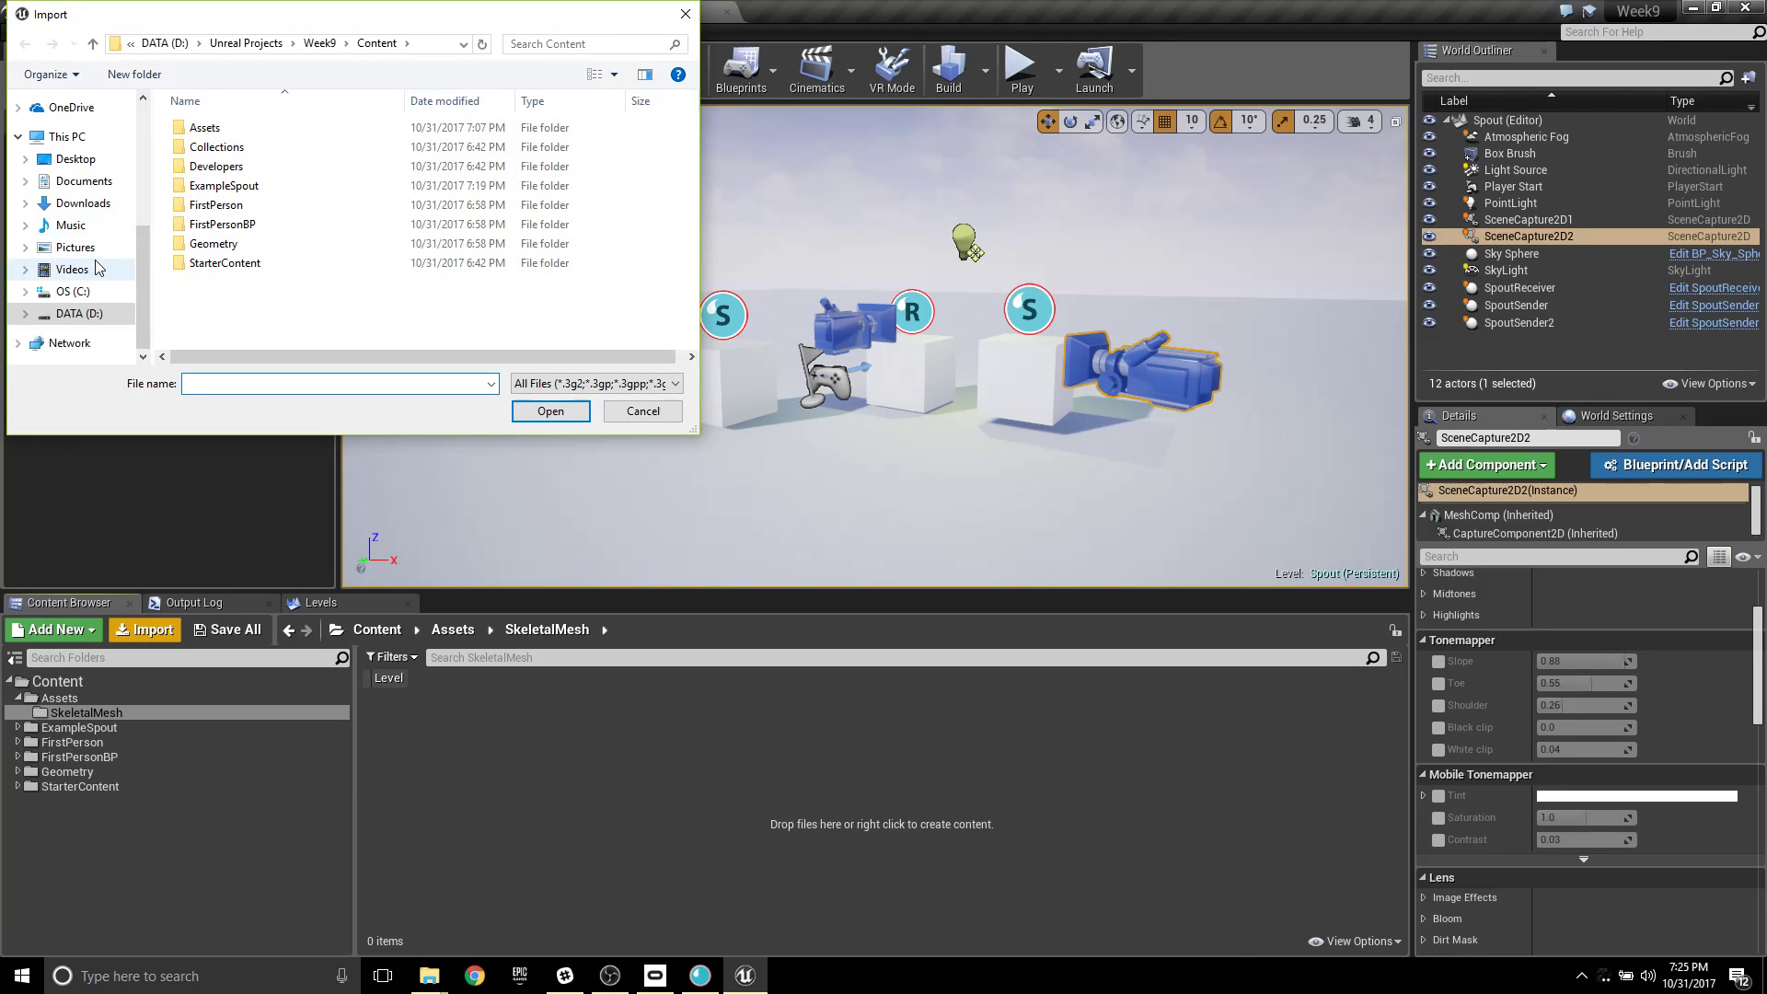
{"action": "left_click", "coordinate": [73, 291]}
{"action": "left_click", "coordinate": [79, 312]}
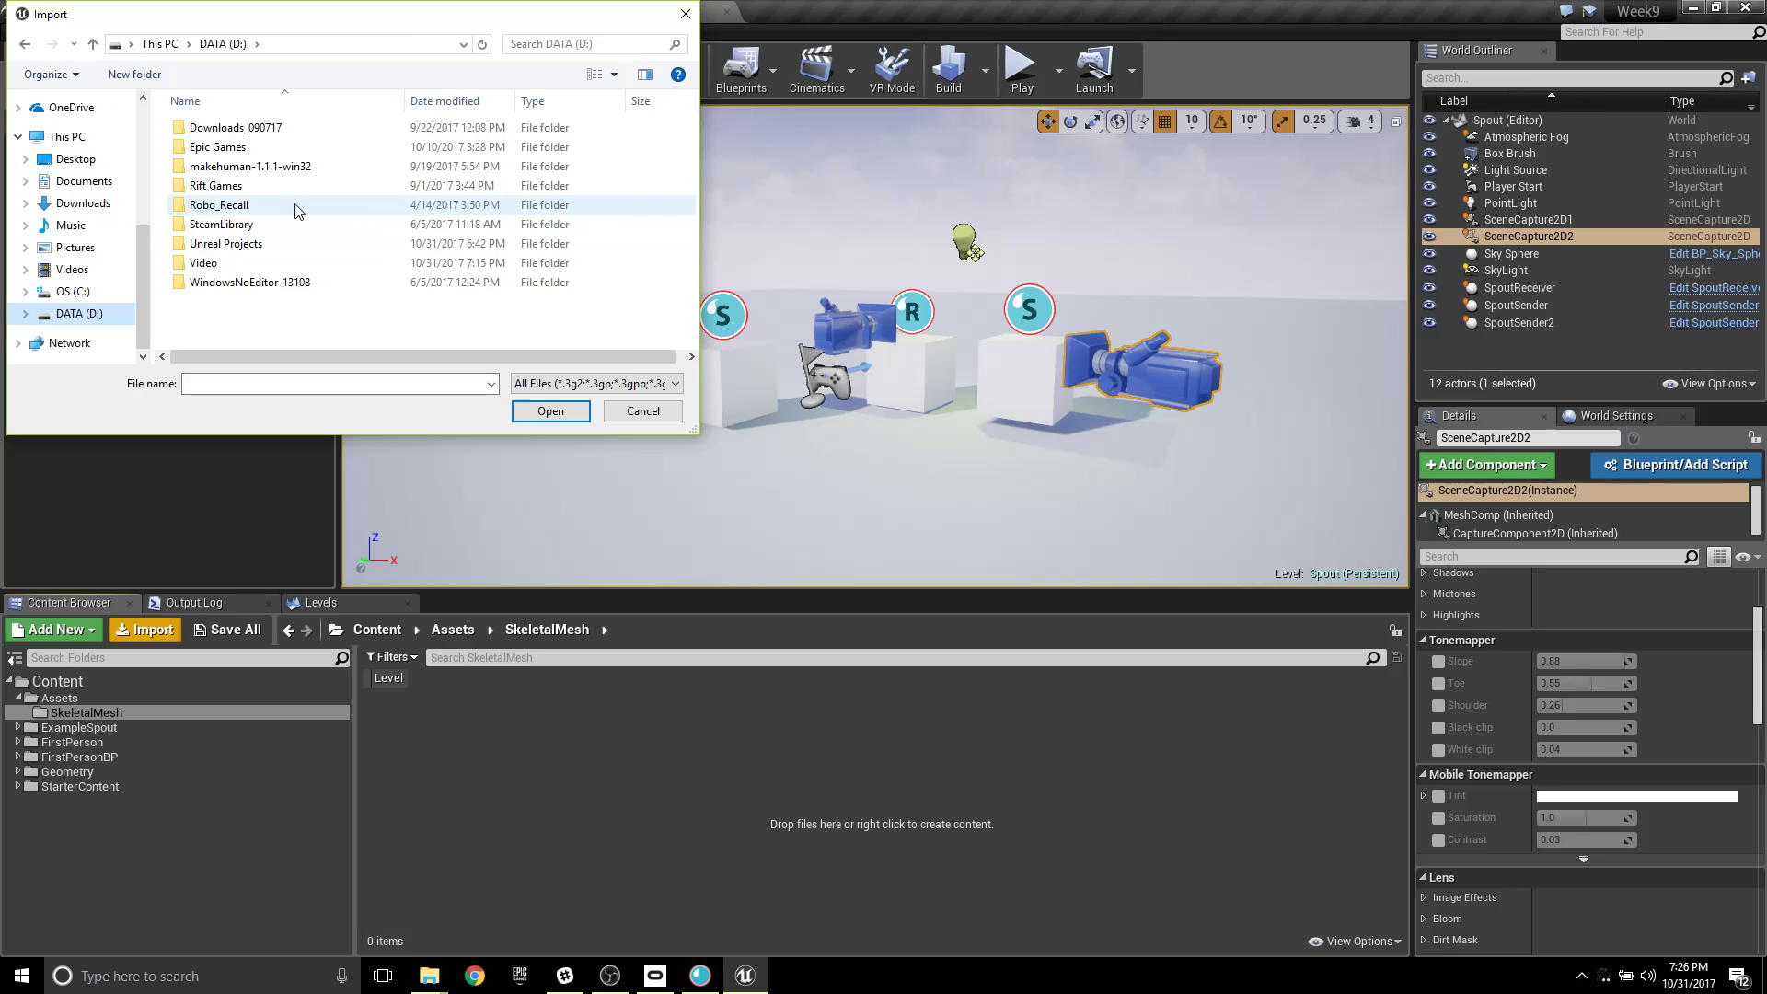
{"action": "double_click", "coordinate": [251, 246]}
{"action": "double_click", "coordinate": [228, 224]}
{"action": "double_click", "coordinate": [227, 129]}
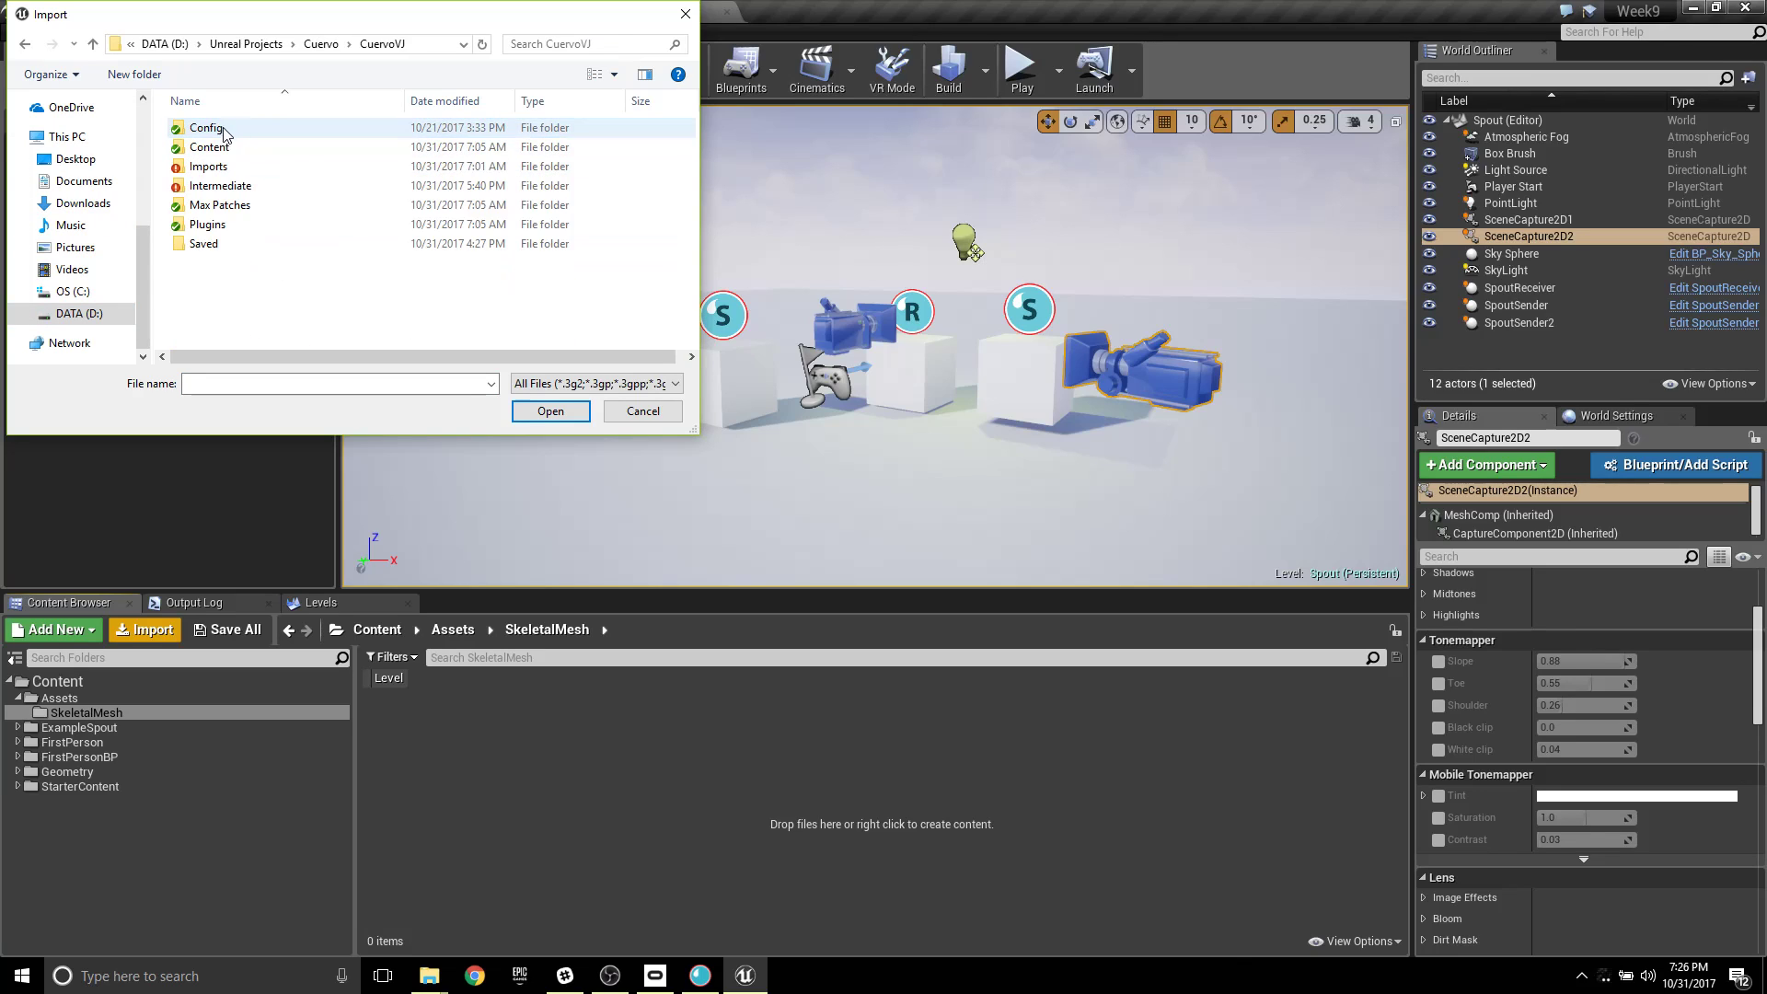
{"action": "double_click", "coordinate": [210, 167]}
{"action": "scroll", "coordinate": [302, 225], "scroll_direction": "down", "scroll_amount": 3}
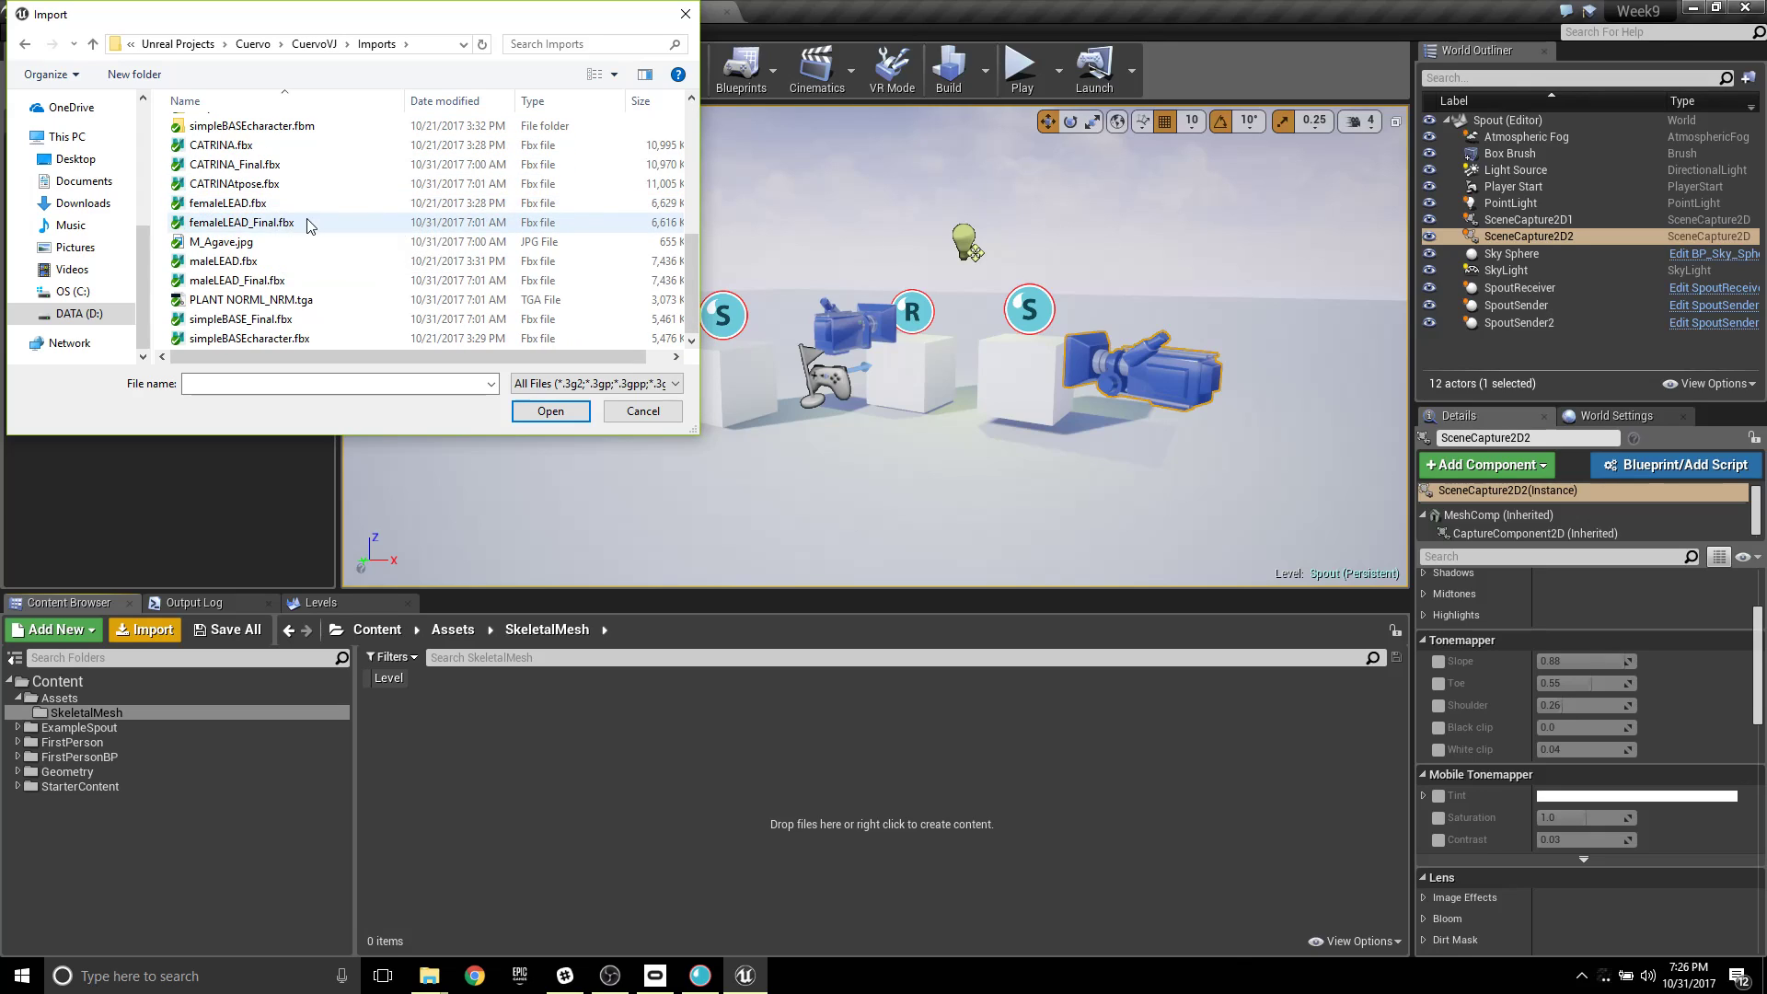
Import maleLEAD_Final.fbx as a skeletal mesh with the default FBX options and dismiss the message log.
{"action": "left_click", "coordinate": [277, 281]}
{"action": "left_click", "coordinate": [550, 410]}
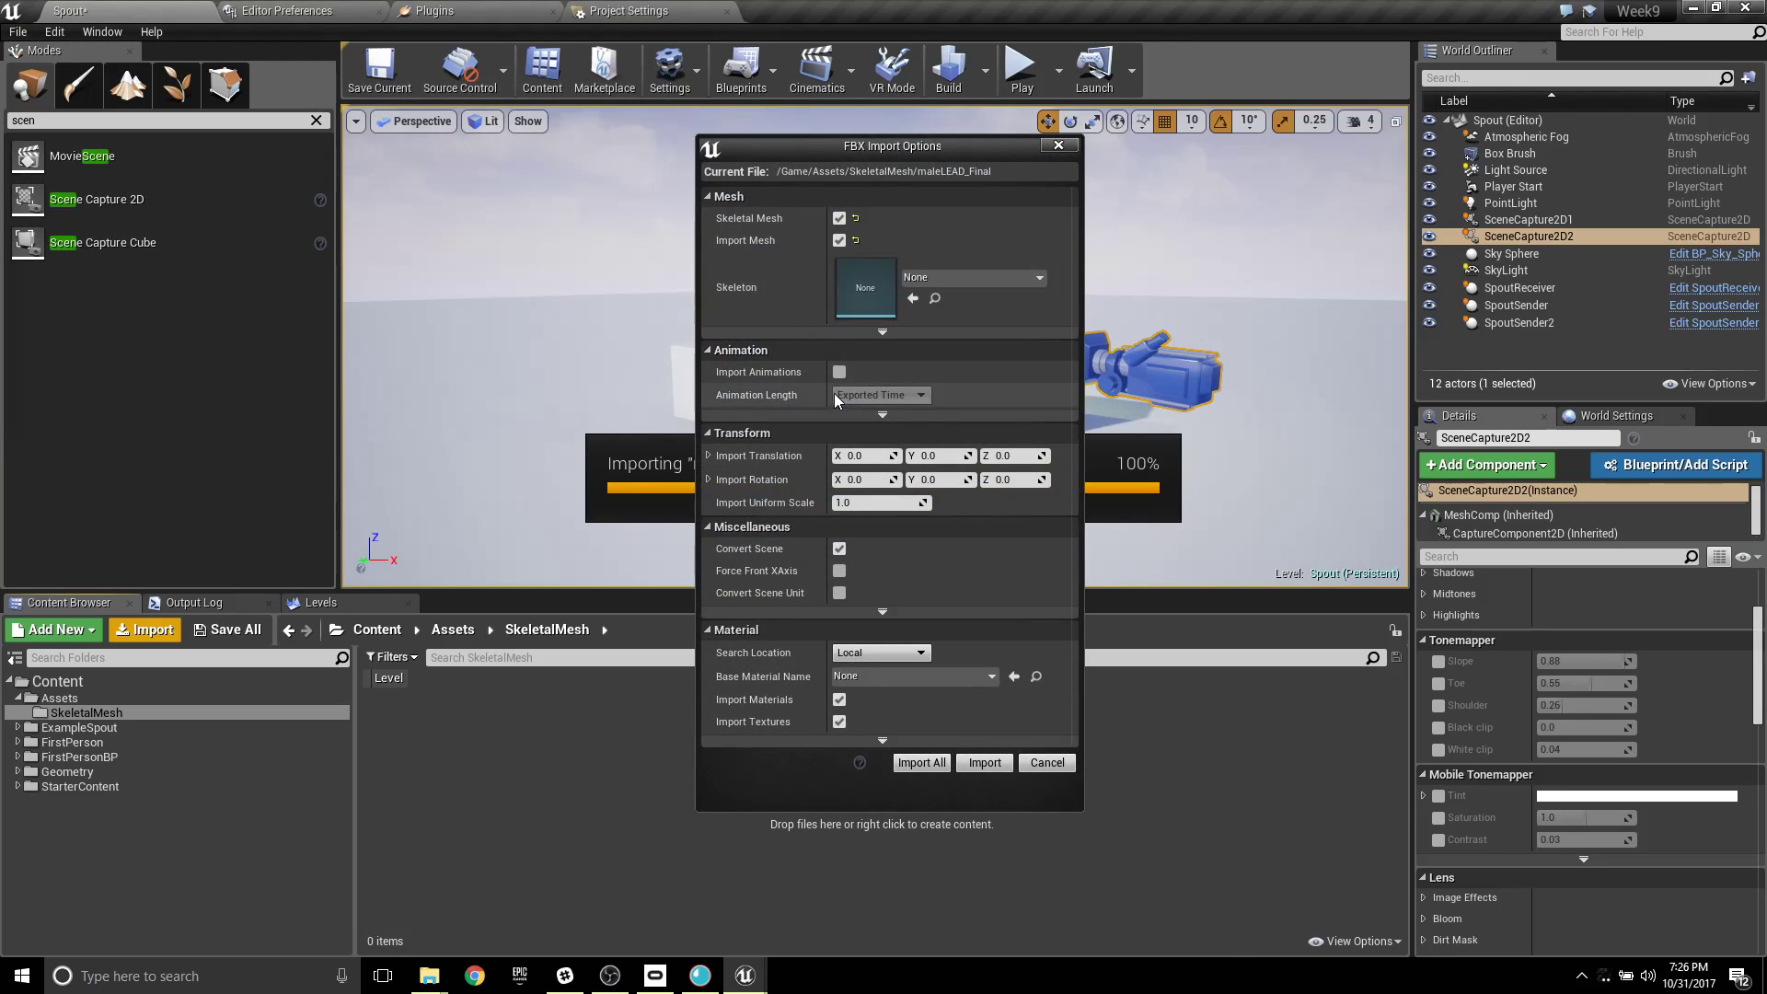
{"action": "left_click", "coordinate": [921, 762]}
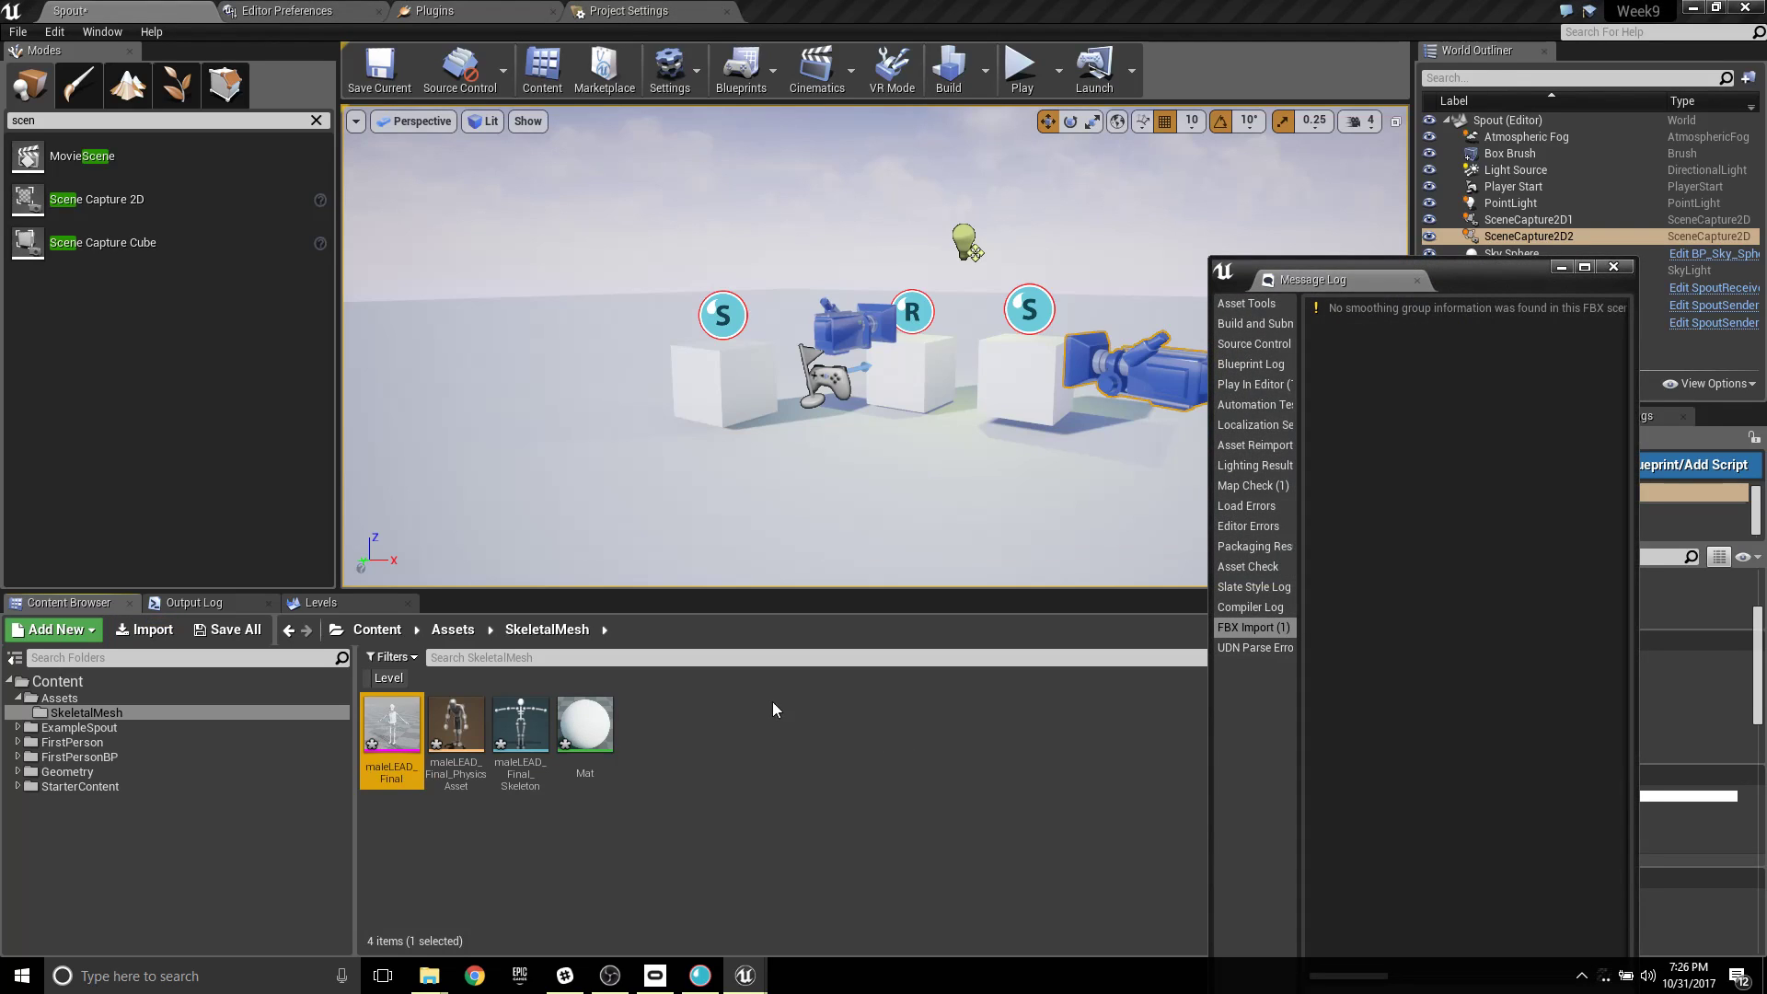
{"action": "double_click", "coordinate": [1231, 272]}
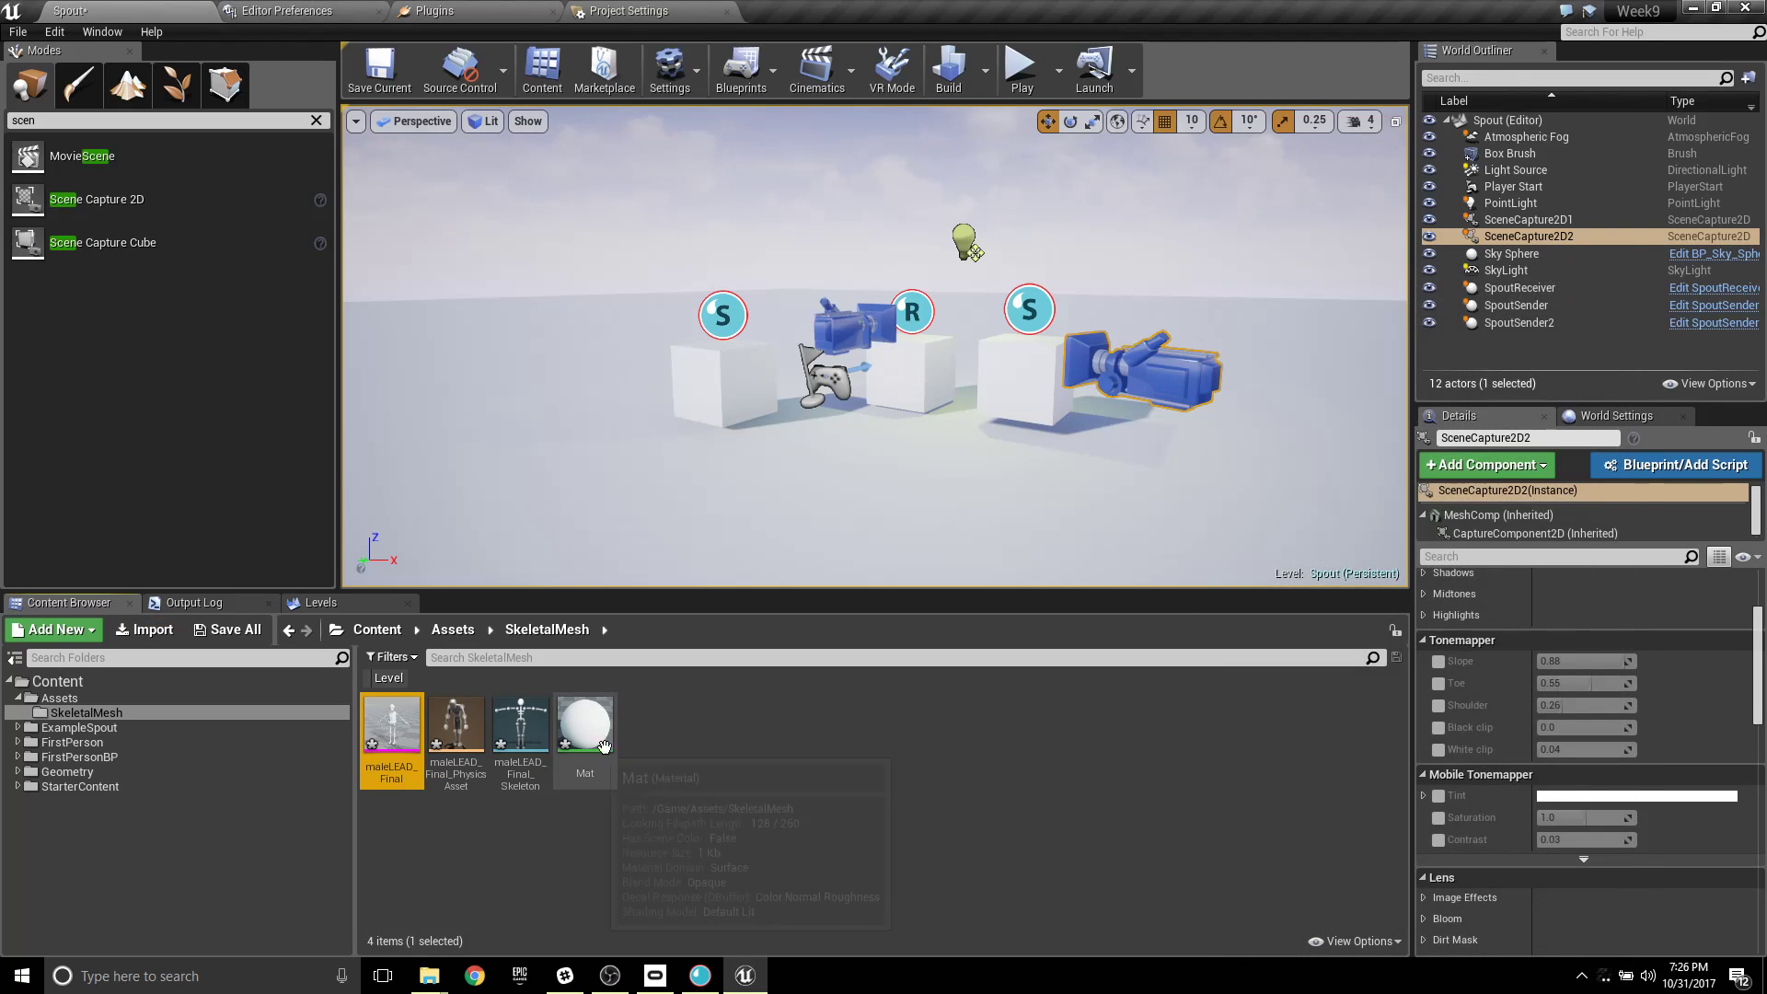
Create a subfolder named "Aniumations" inside the SkeletalMesh folder.
{"action": "right_click", "coordinate": [698, 721]}
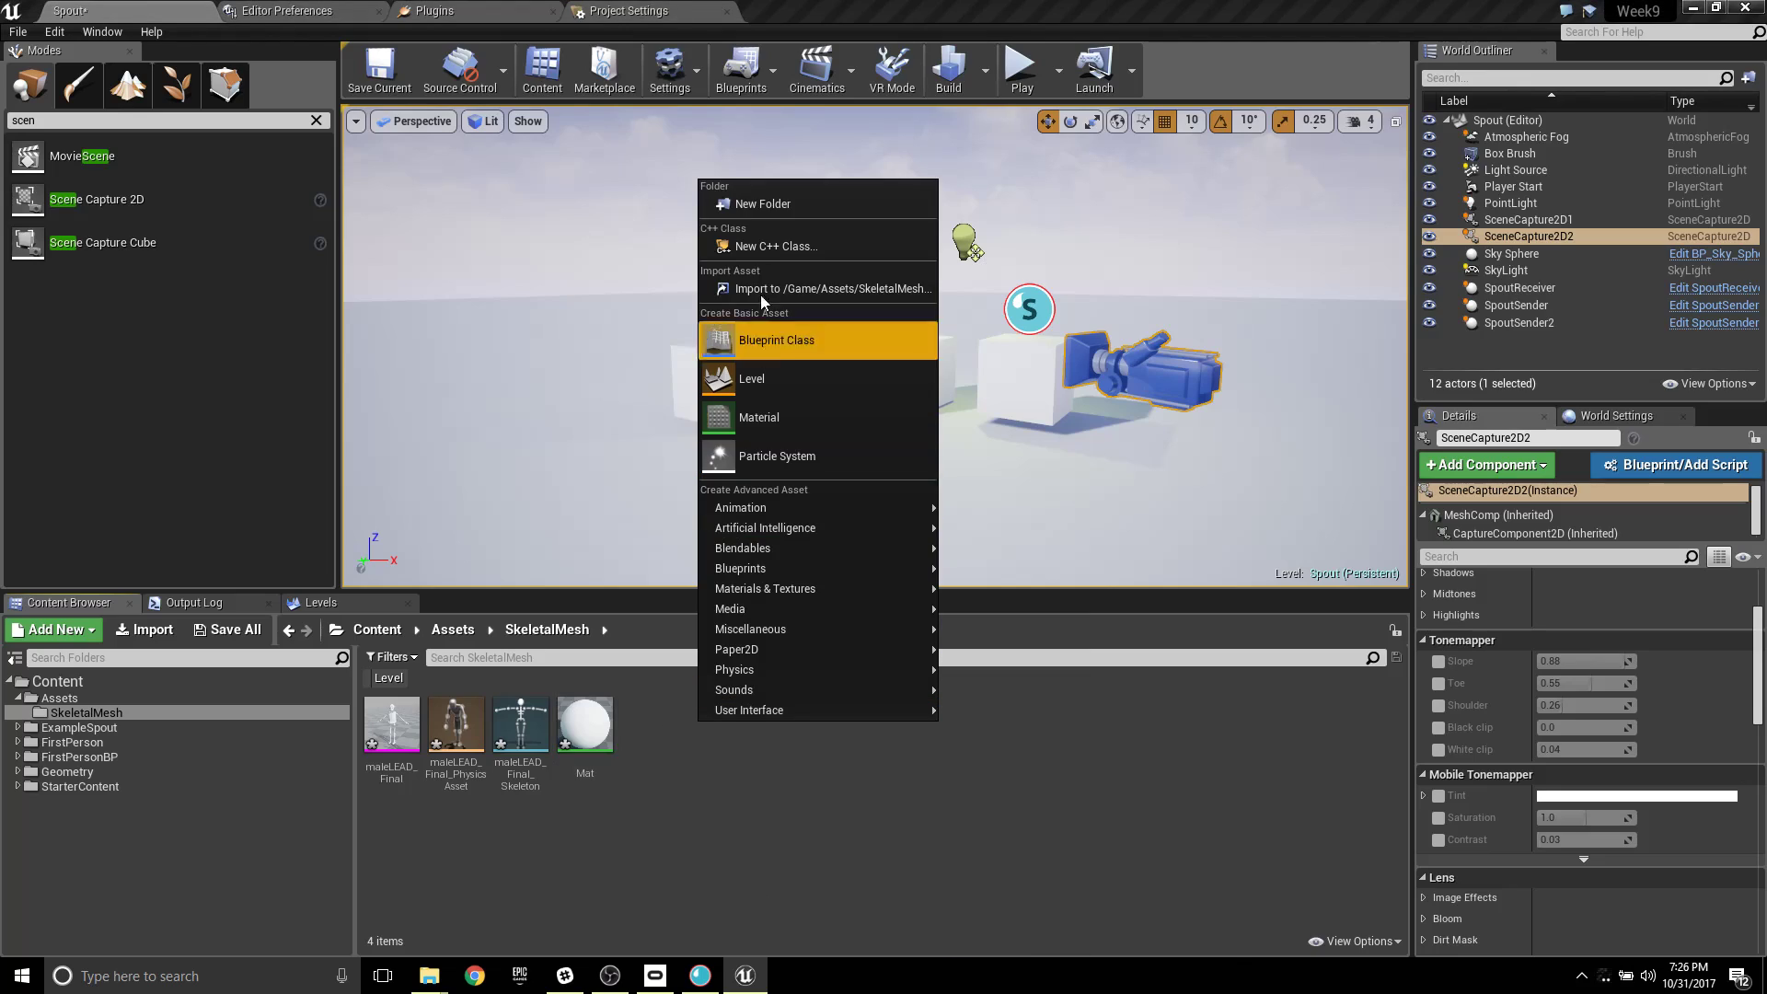
{"action": "left_click", "coordinate": [780, 197]}
{"action": "type", "text": "Aniumations"}
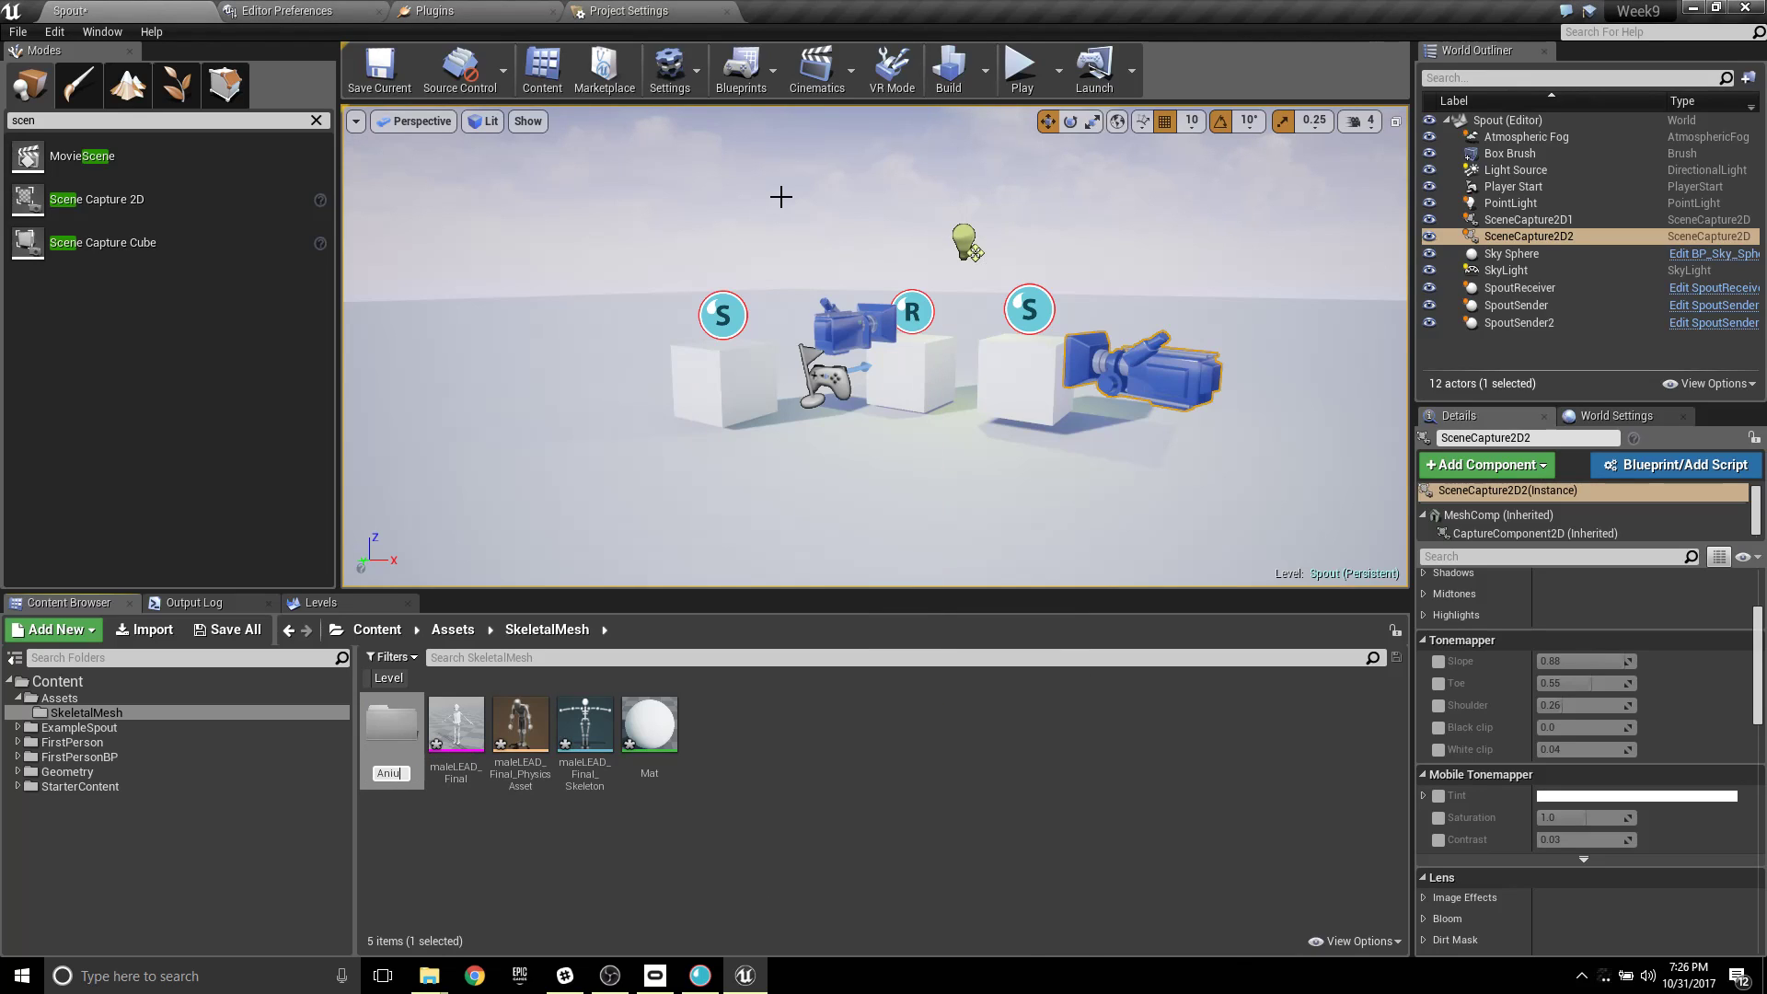
{"action": "key", "text": "Return"}
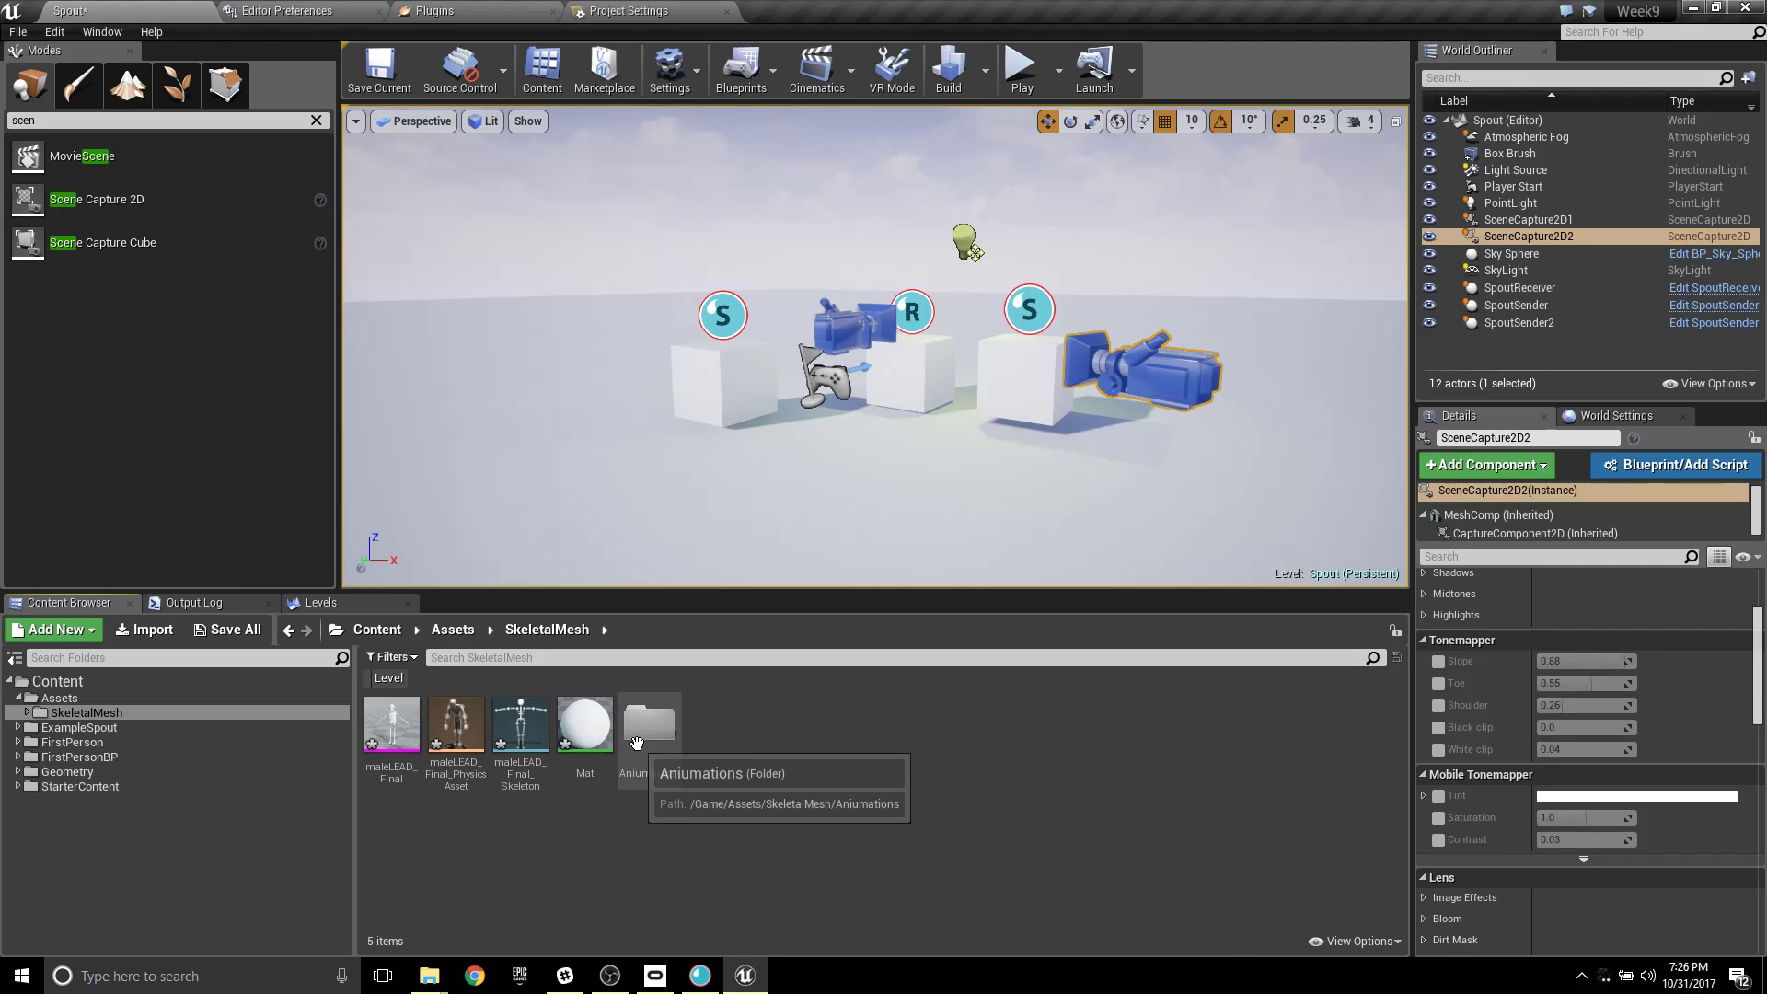
Rename the misspelled subfolder to "Animations".
{"action": "left_click", "coordinate": [642, 770]}
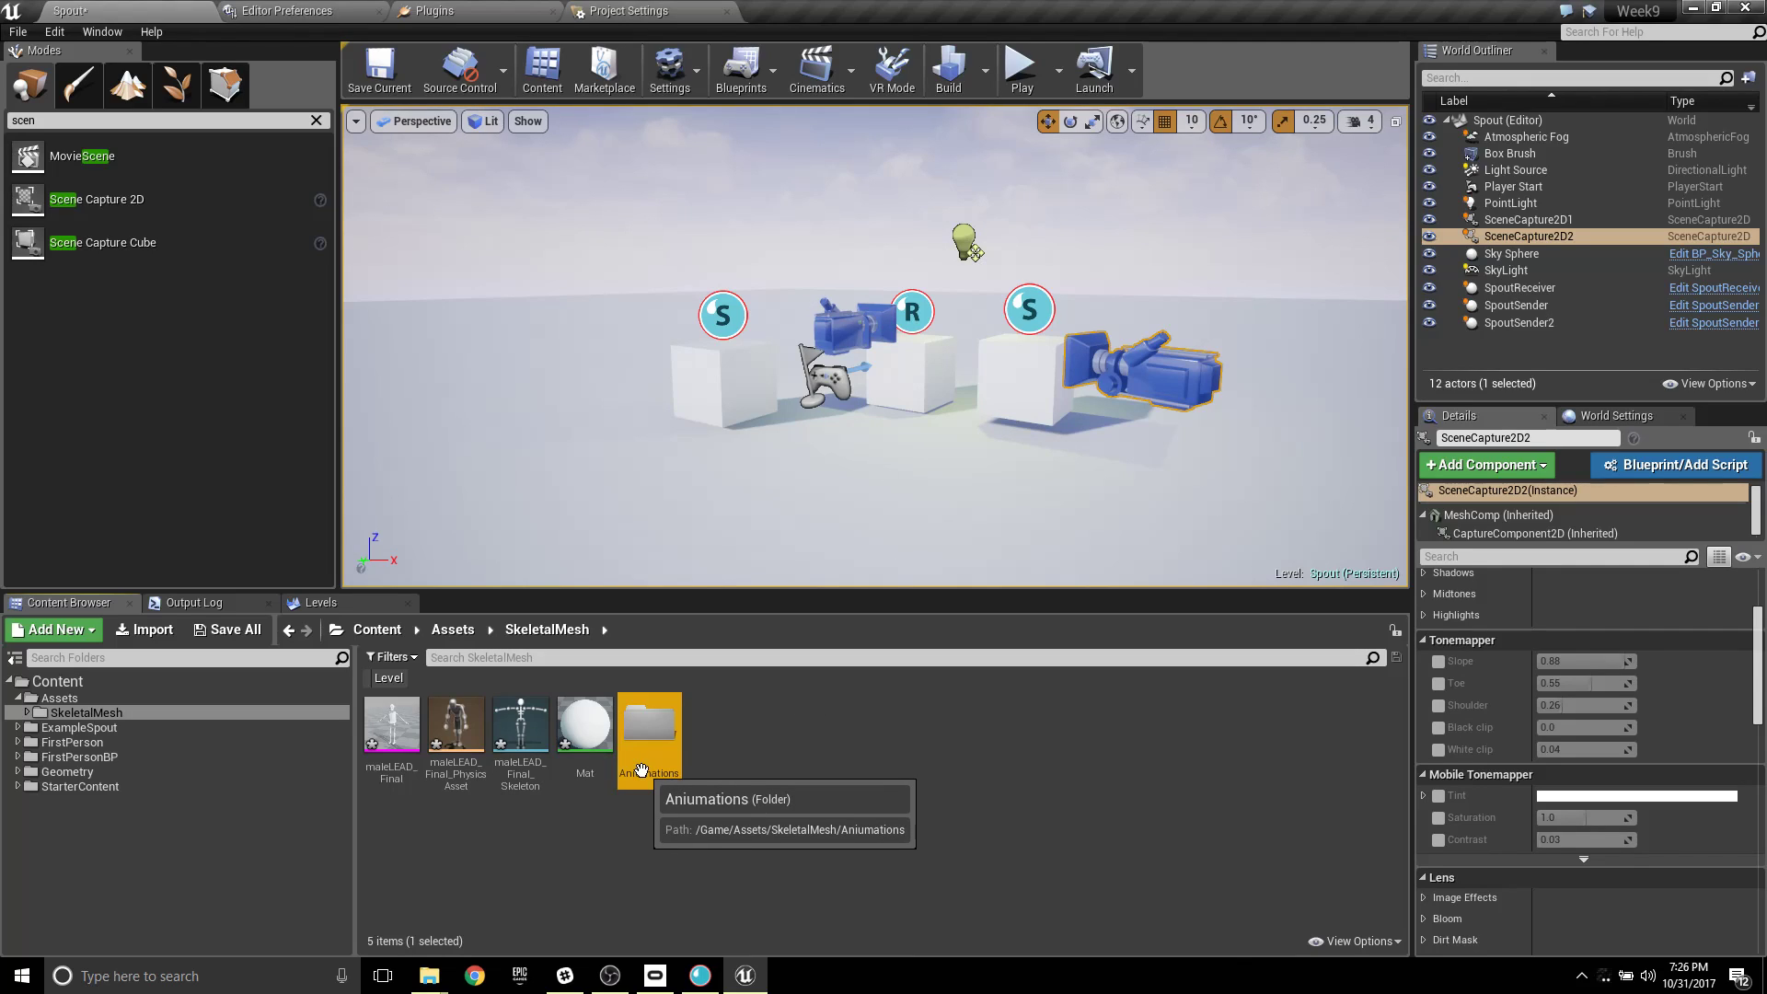
{"action": "left_click", "coordinate": [643, 772]}
{"action": "type", "text": "Animations"}
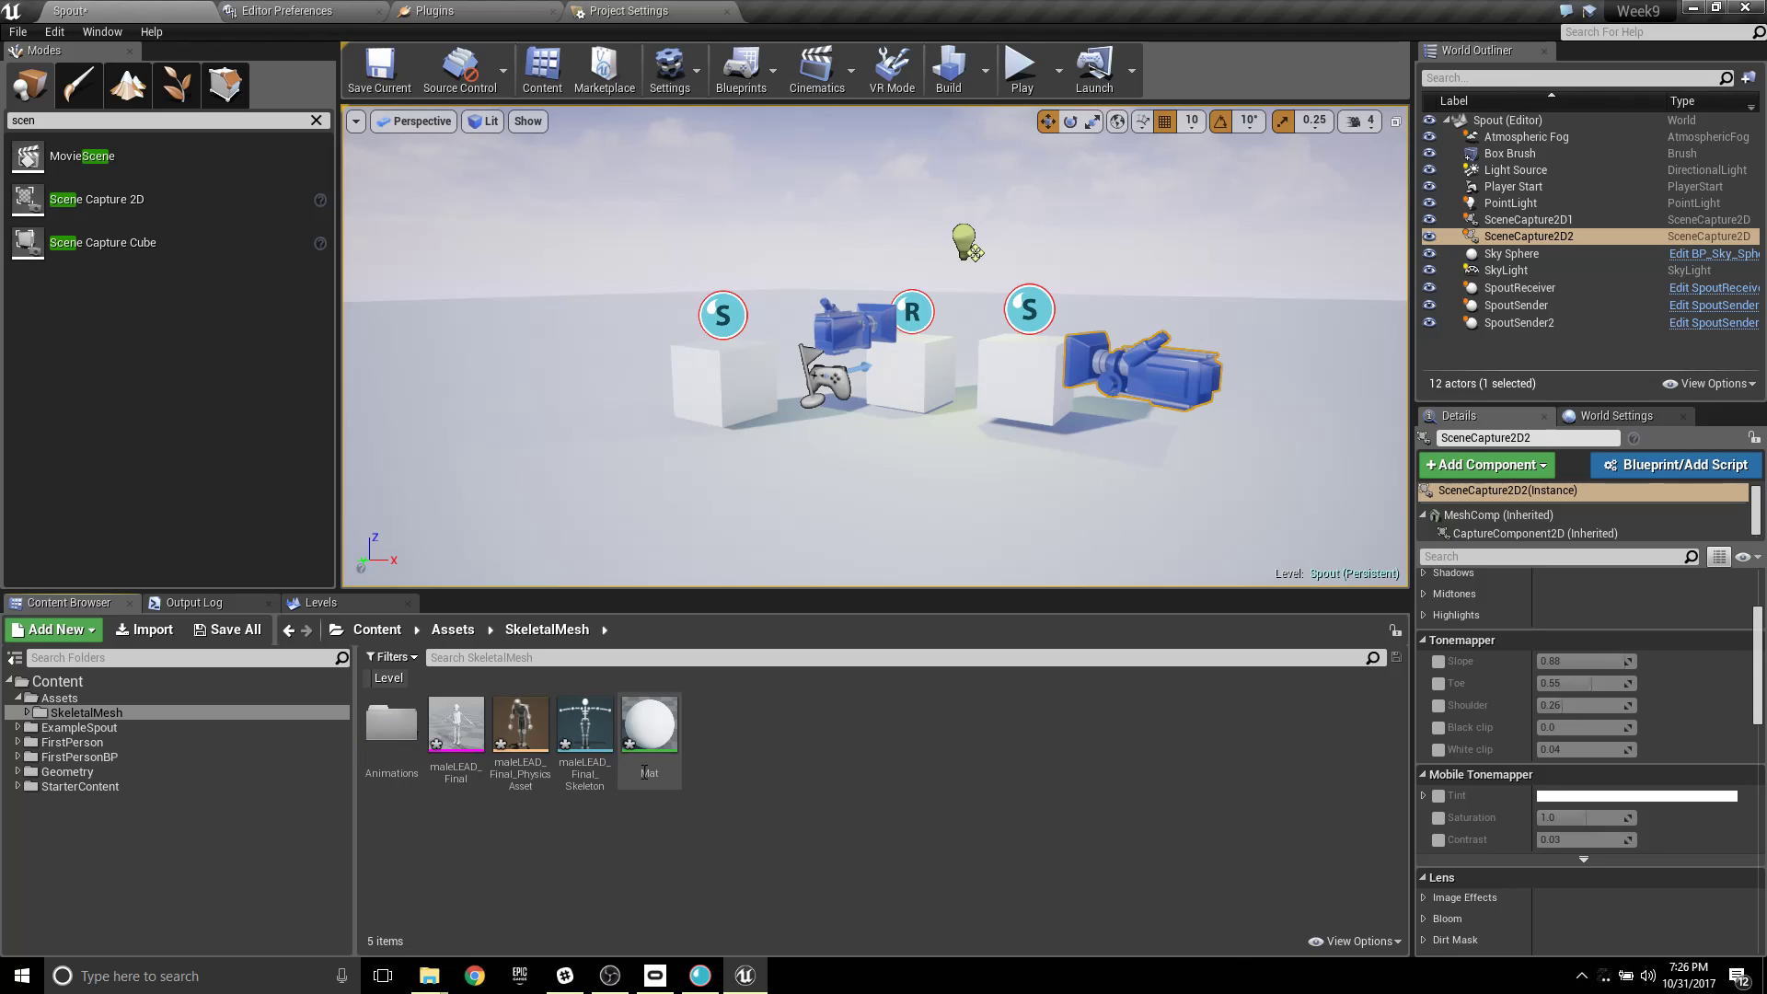
{"action": "key", "text": "Return"}
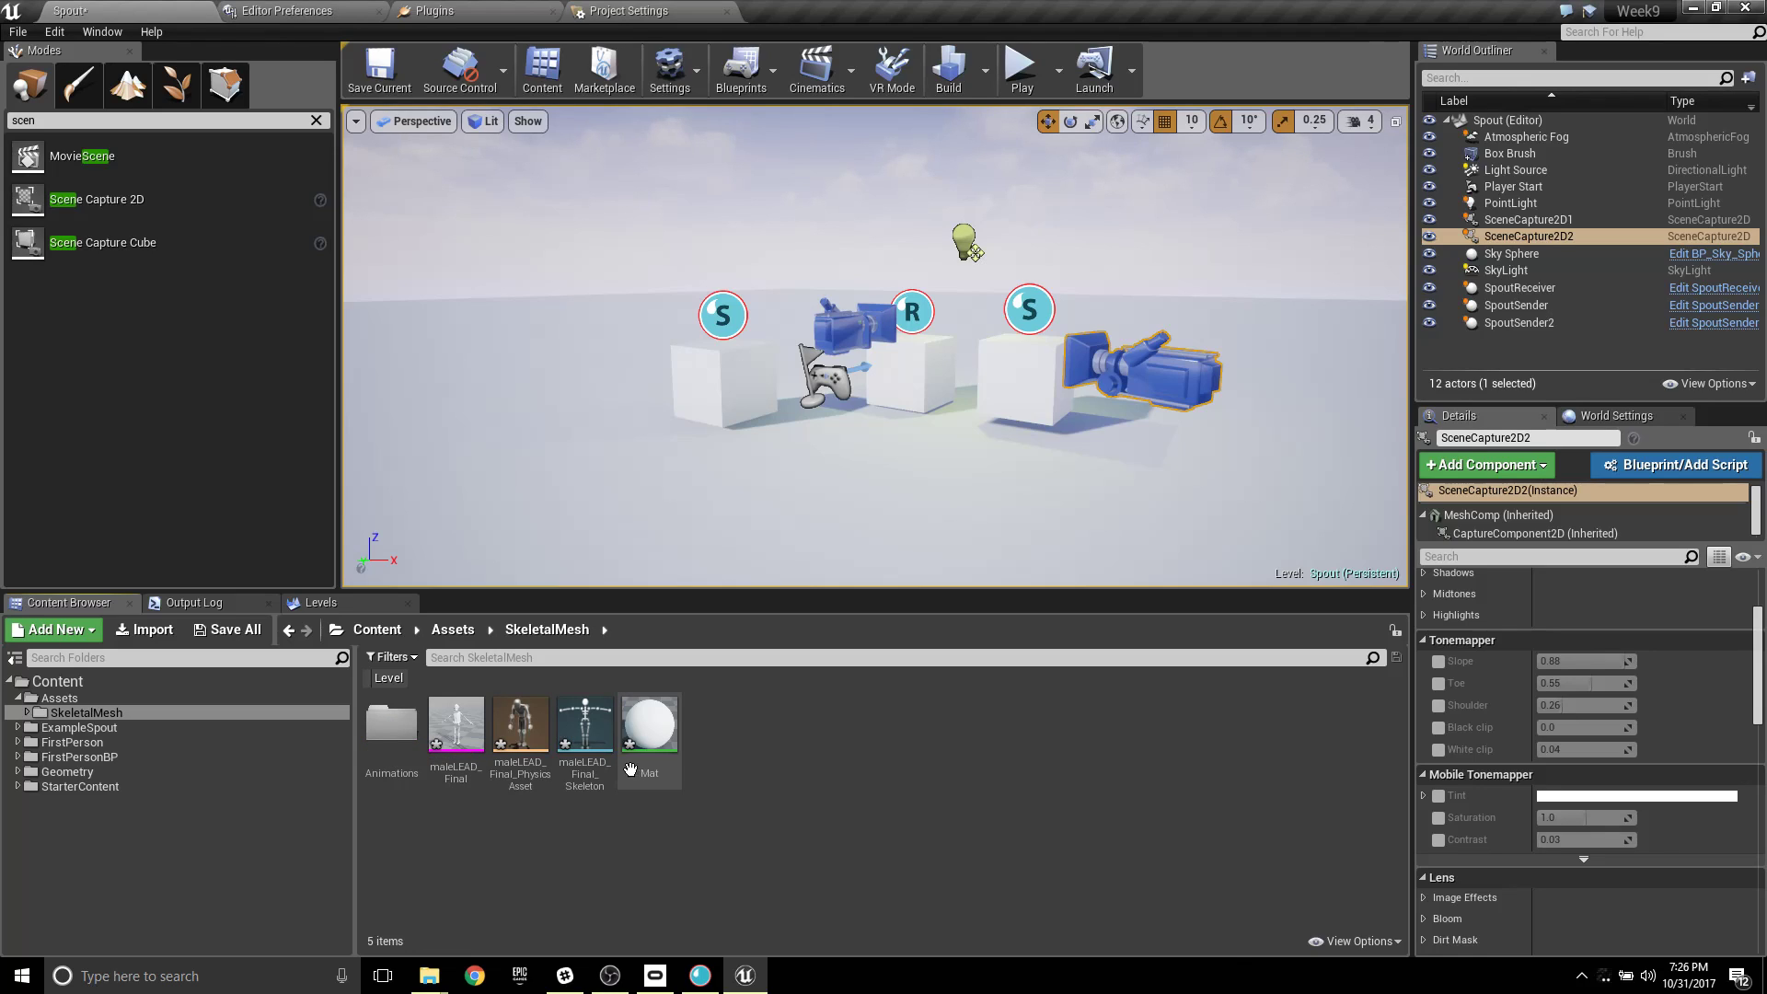
Start an asset import inside the Animations subfolder and browse to Imports > Animations on disk.
{"action": "double_click", "coordinate": [391, 722]}
{"action": "left_click", "coordinate": [150, 629]}
{"action": "left_click", "coordinate": [221, 147]}
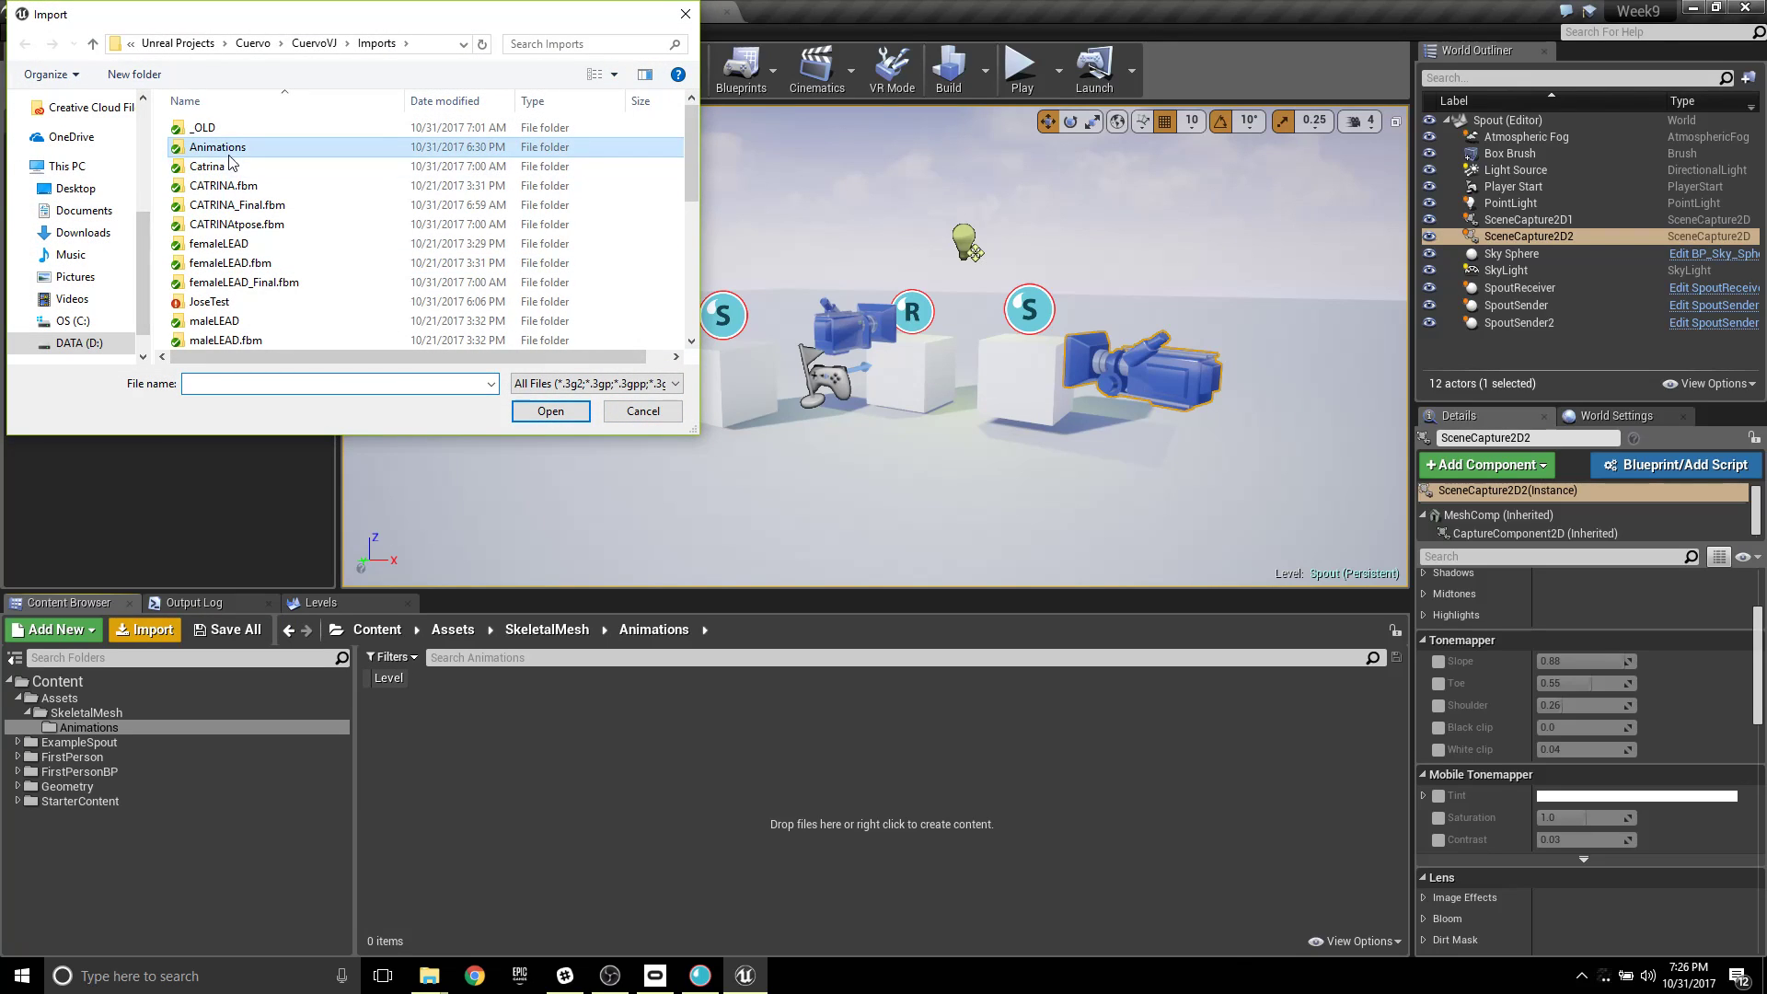
{"action": "double_click", "coordinate": [246, 149]}
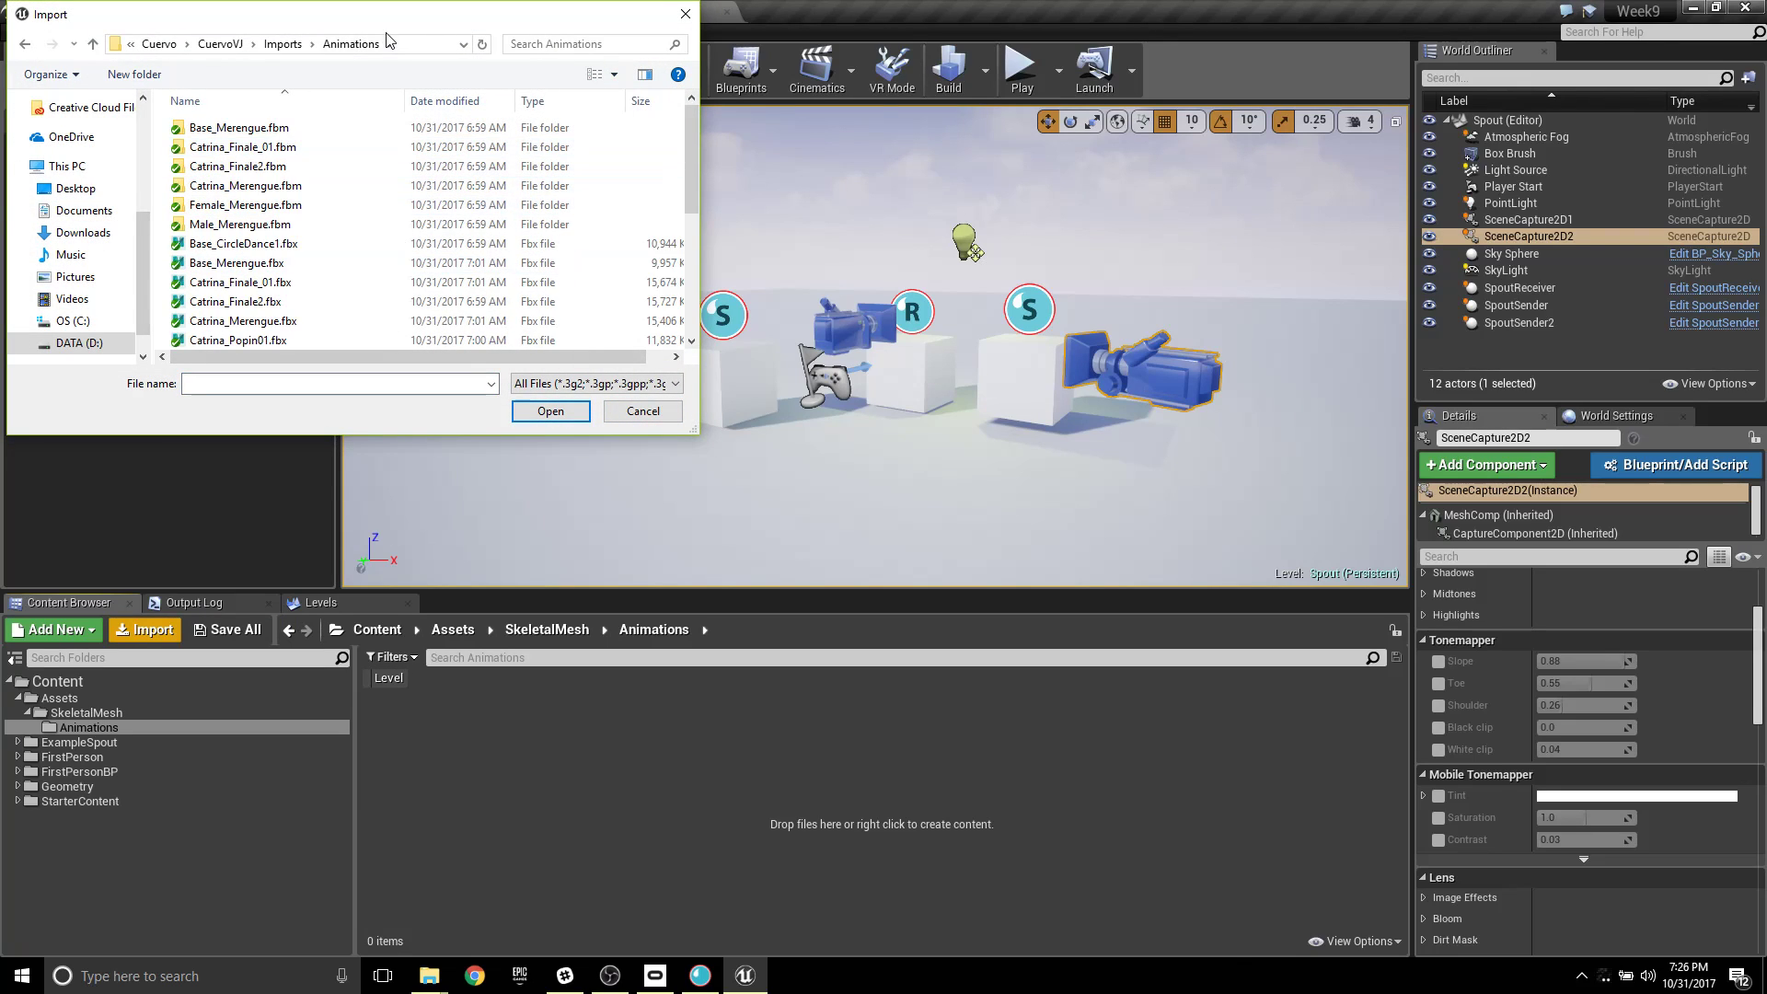
{"action": "left_click_drag", "start_coordinate": [384, 20], "coordinate": [749, 93]}
Choose Male_CircleDance2.fbx, Male_Footwork.fbx, Male_Merengue.fbx and Male_Salsa.fbx as the files to import.
{"action": "scroll", "coordinate": [787, 342], "scroll_direction": "down", "scroll_amount": 1}
{"action": "scroll", "coordinate": [769, 344], "scroll_direction": "down", "scroll_amount": 4}
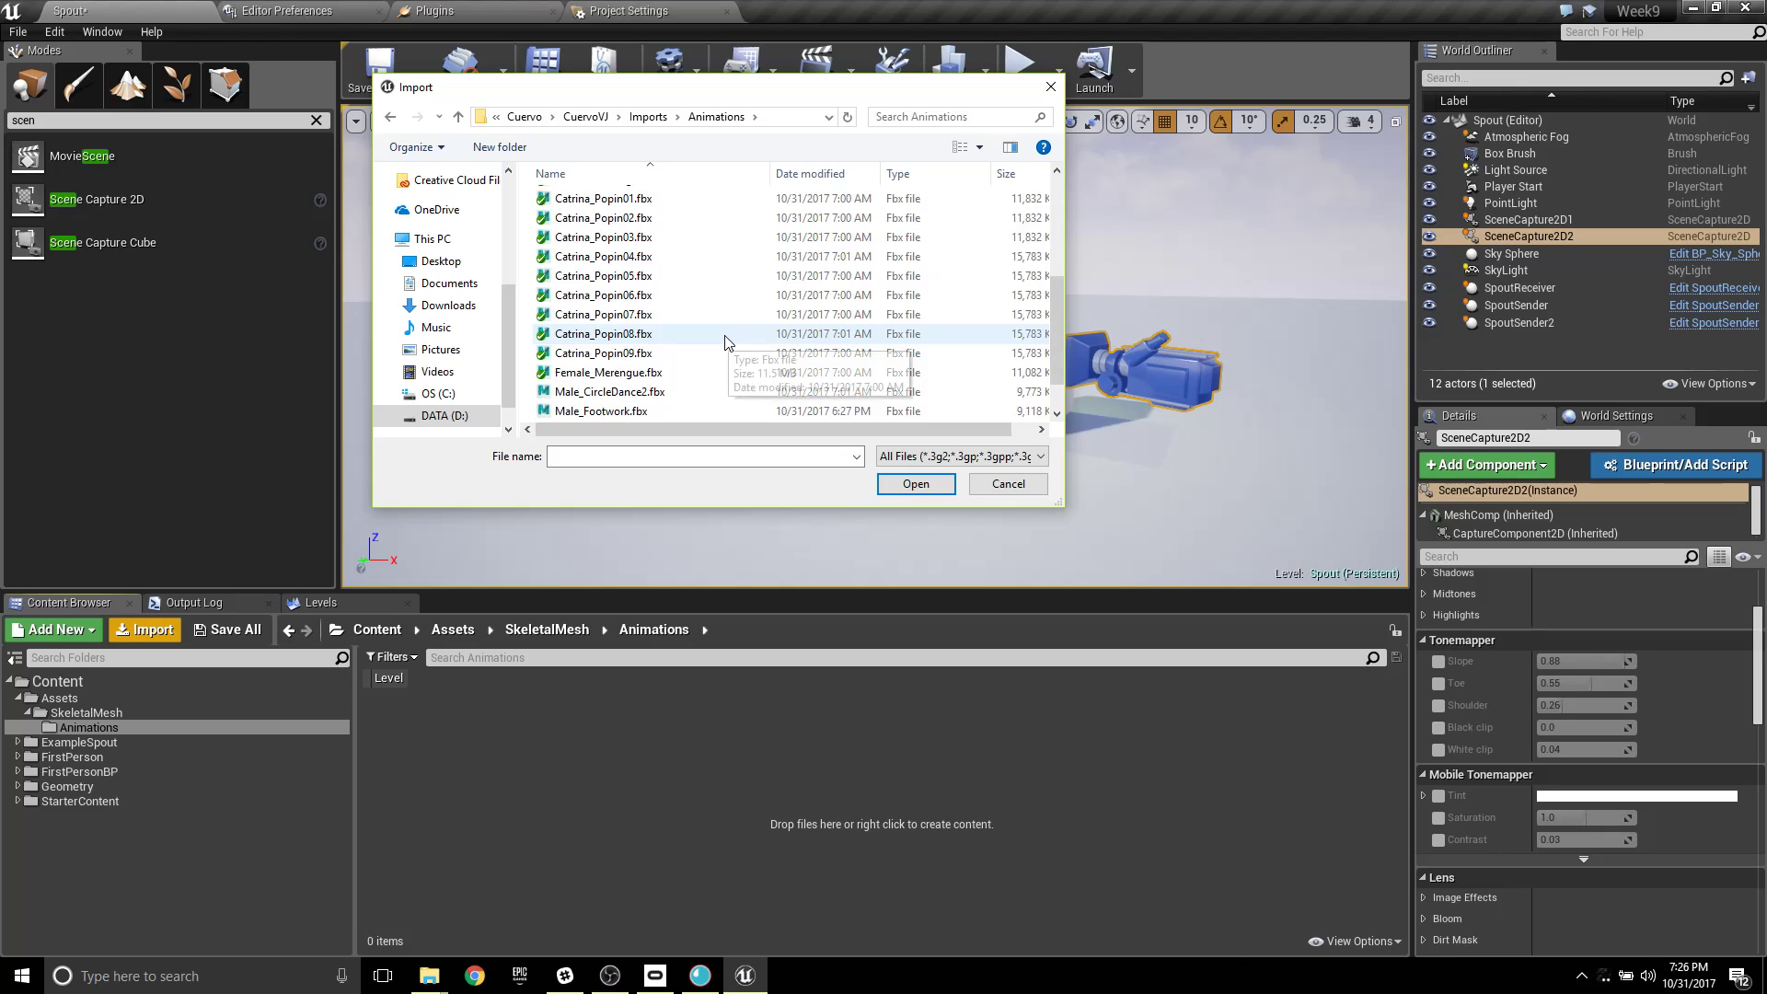
{"action": "left_click", "coordinate": [634, 352]}
{"action": "left_click", "coordinate": [629, 372], "text": "ctrl"}
{"action": "left_click", "coordinate": [626, 391], "text": "ctrl"}
{"action": "left_click", "coordinate": [611, 411], "text": "ctrl"}
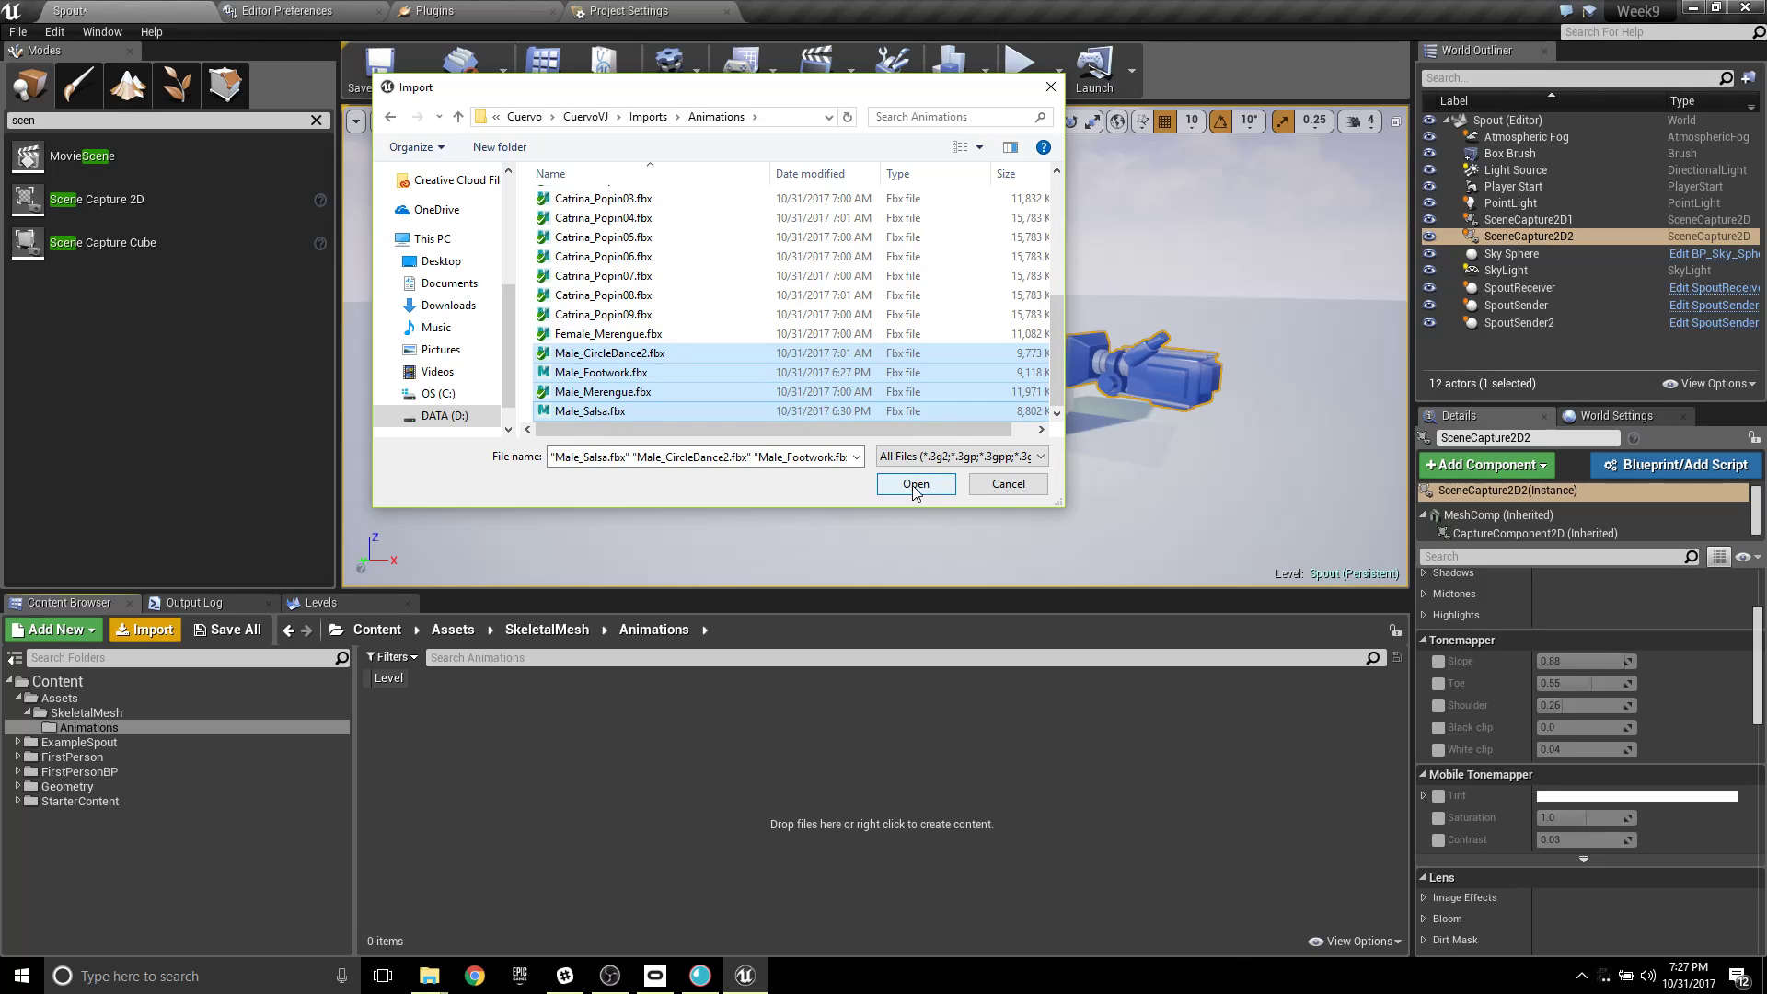
{"action": "left_click", "coordinate": [915, 485]}
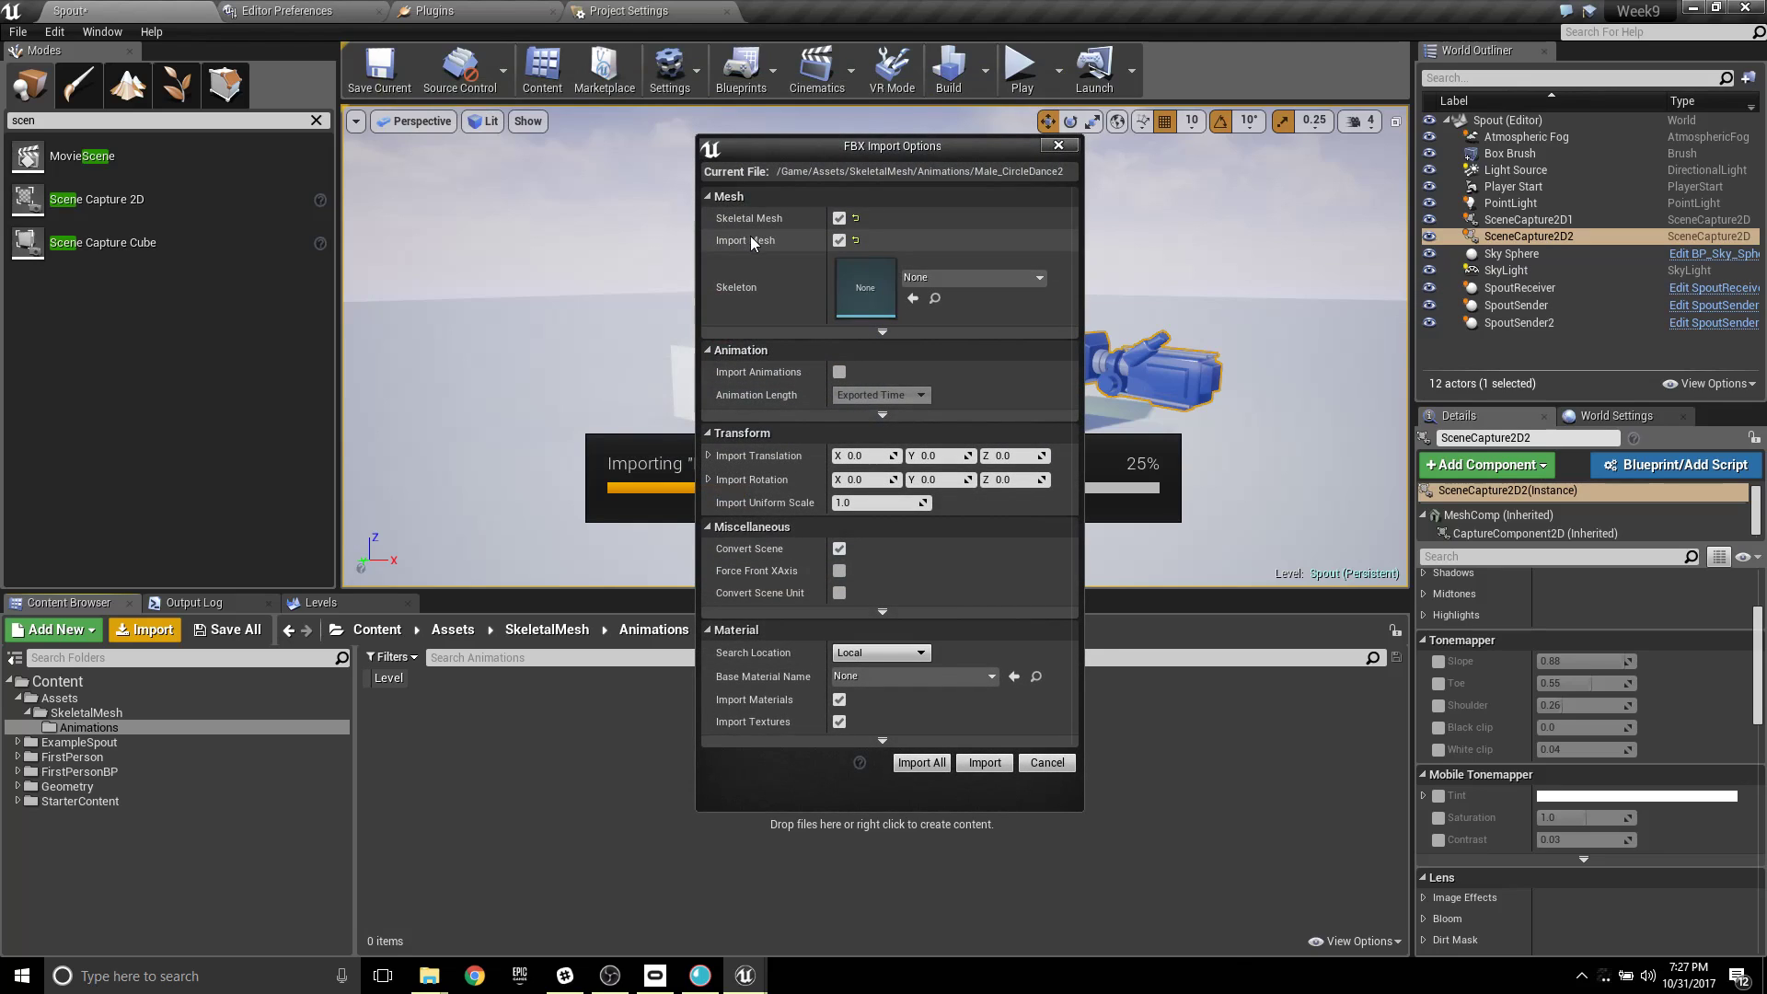
Import all four files as animations only, with Import Mesh off and maleLEAD_Final_Skeleton as the skeleton.
{"action": "left_click", "coordinate": [839, 240]}
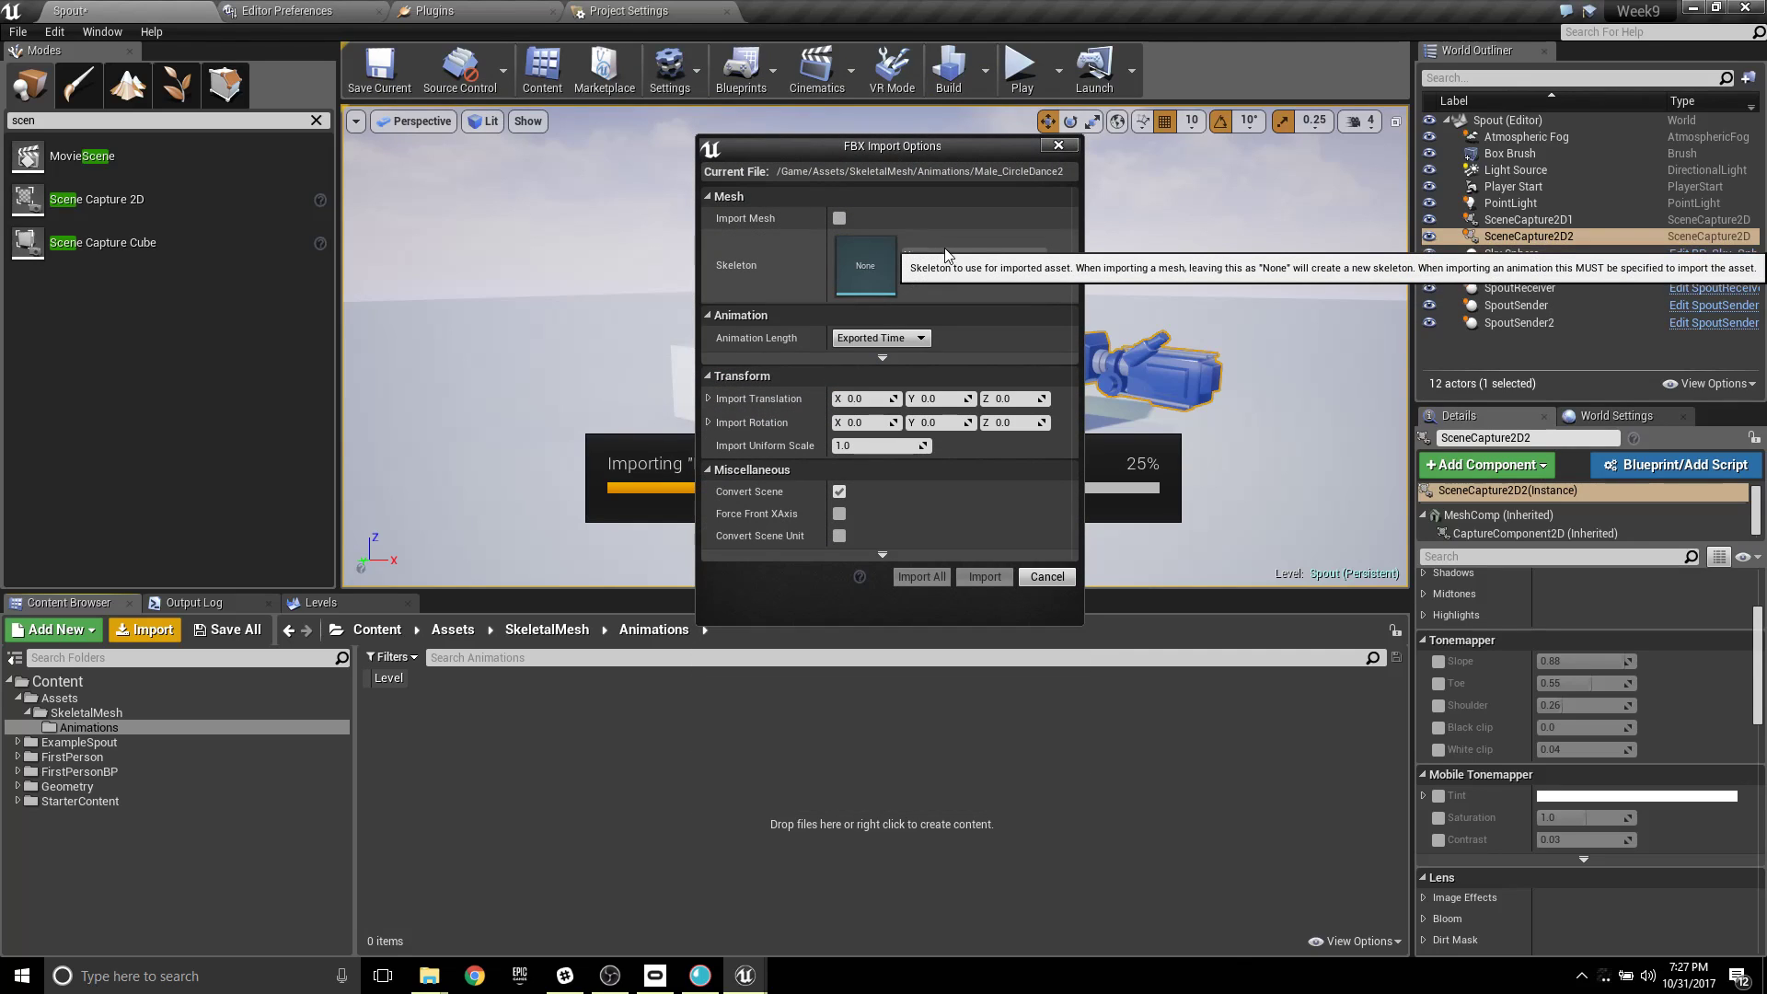
{"action": "left_click", "coordinate": [953, 254]}
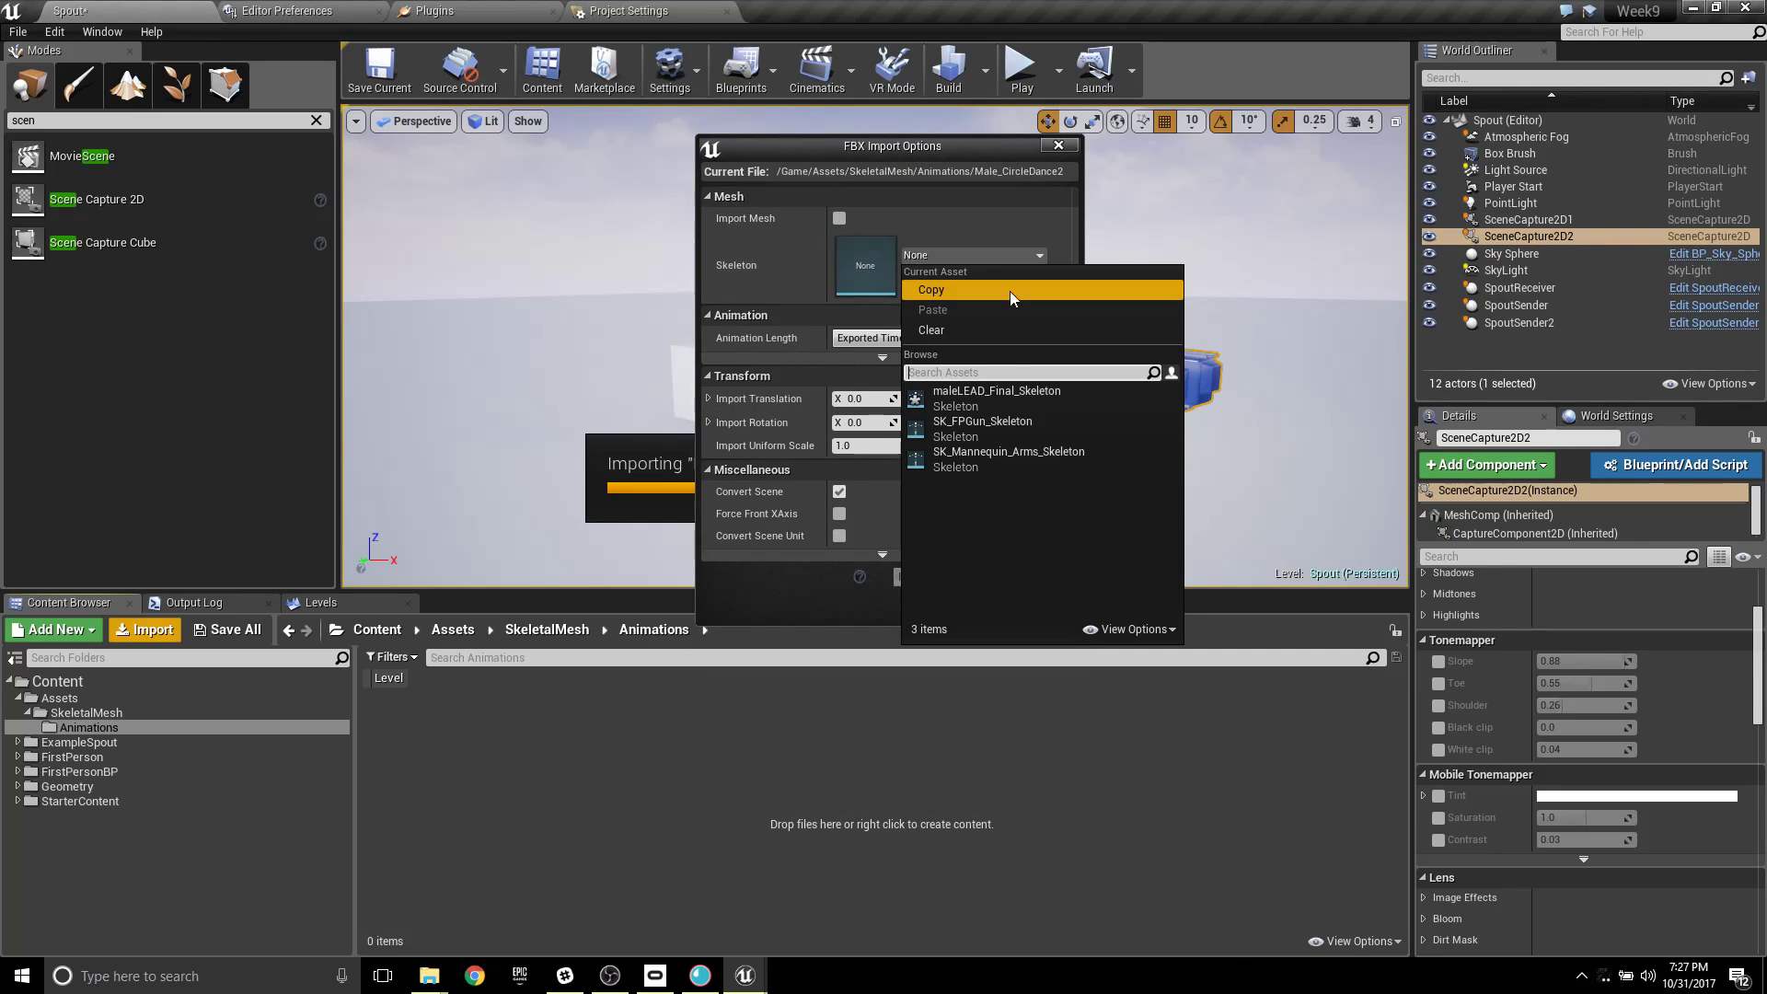
{"action": "left_click", "coordinate": [996, 396]}
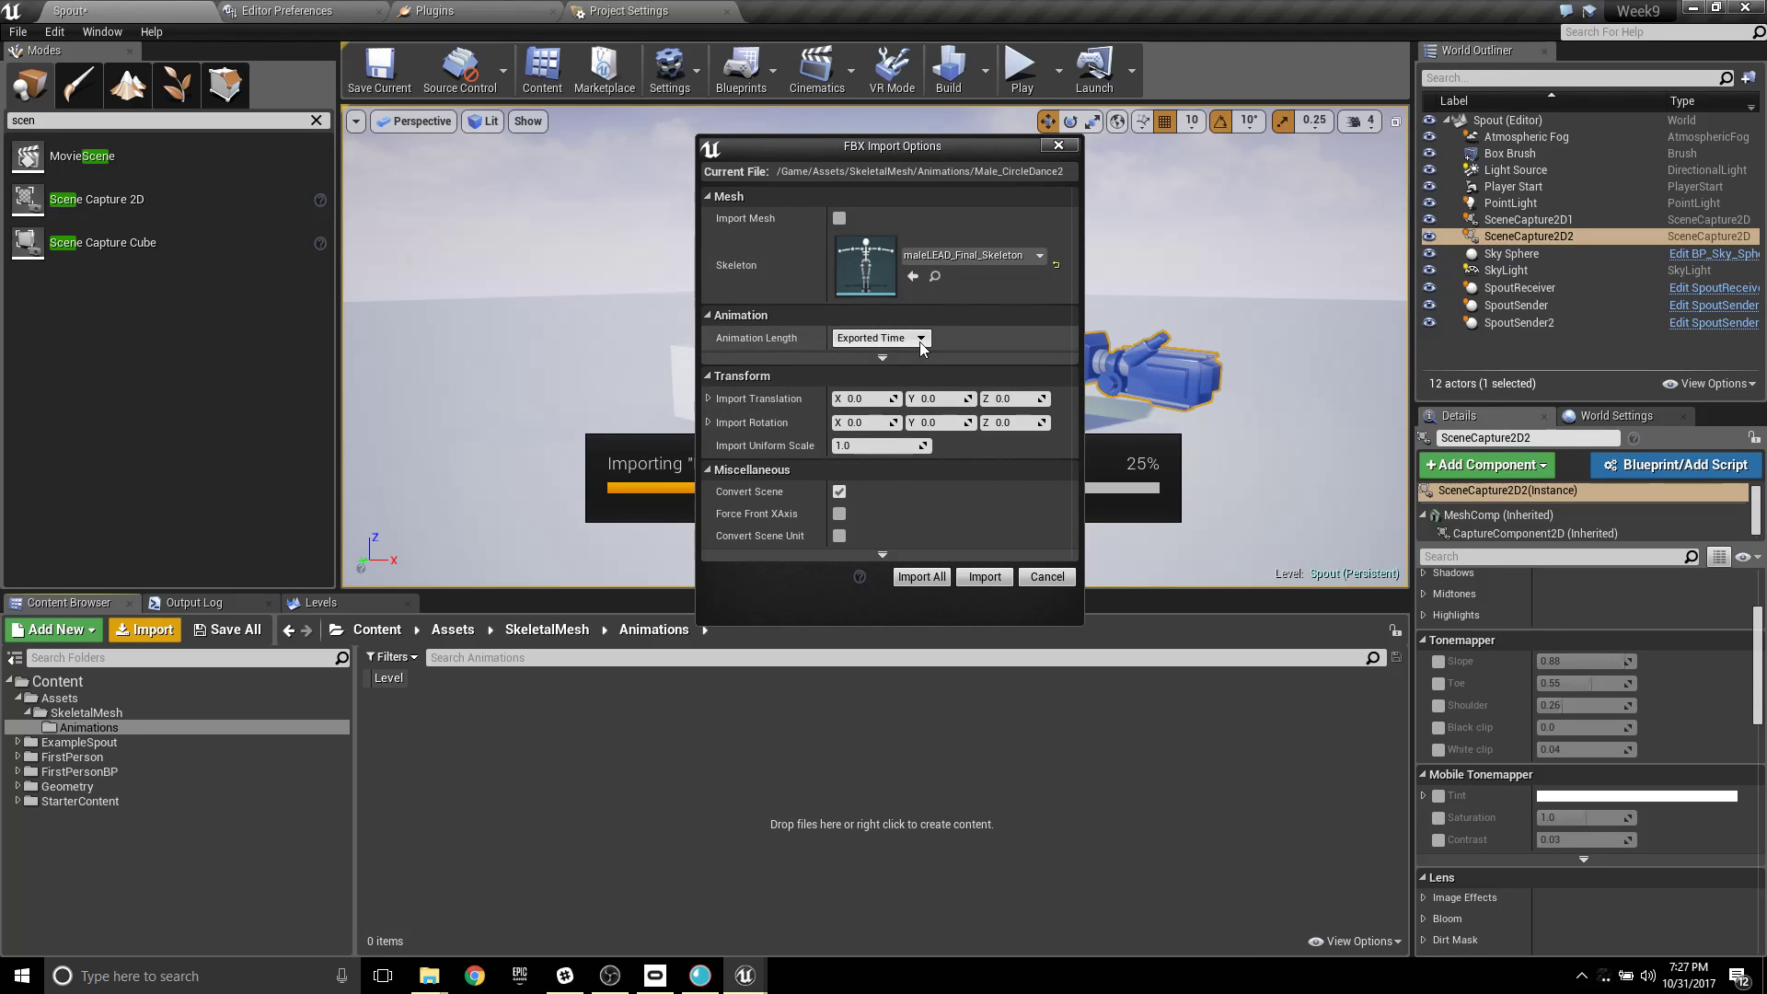
{"action": "left_click", "coordinate": [921, 576]}
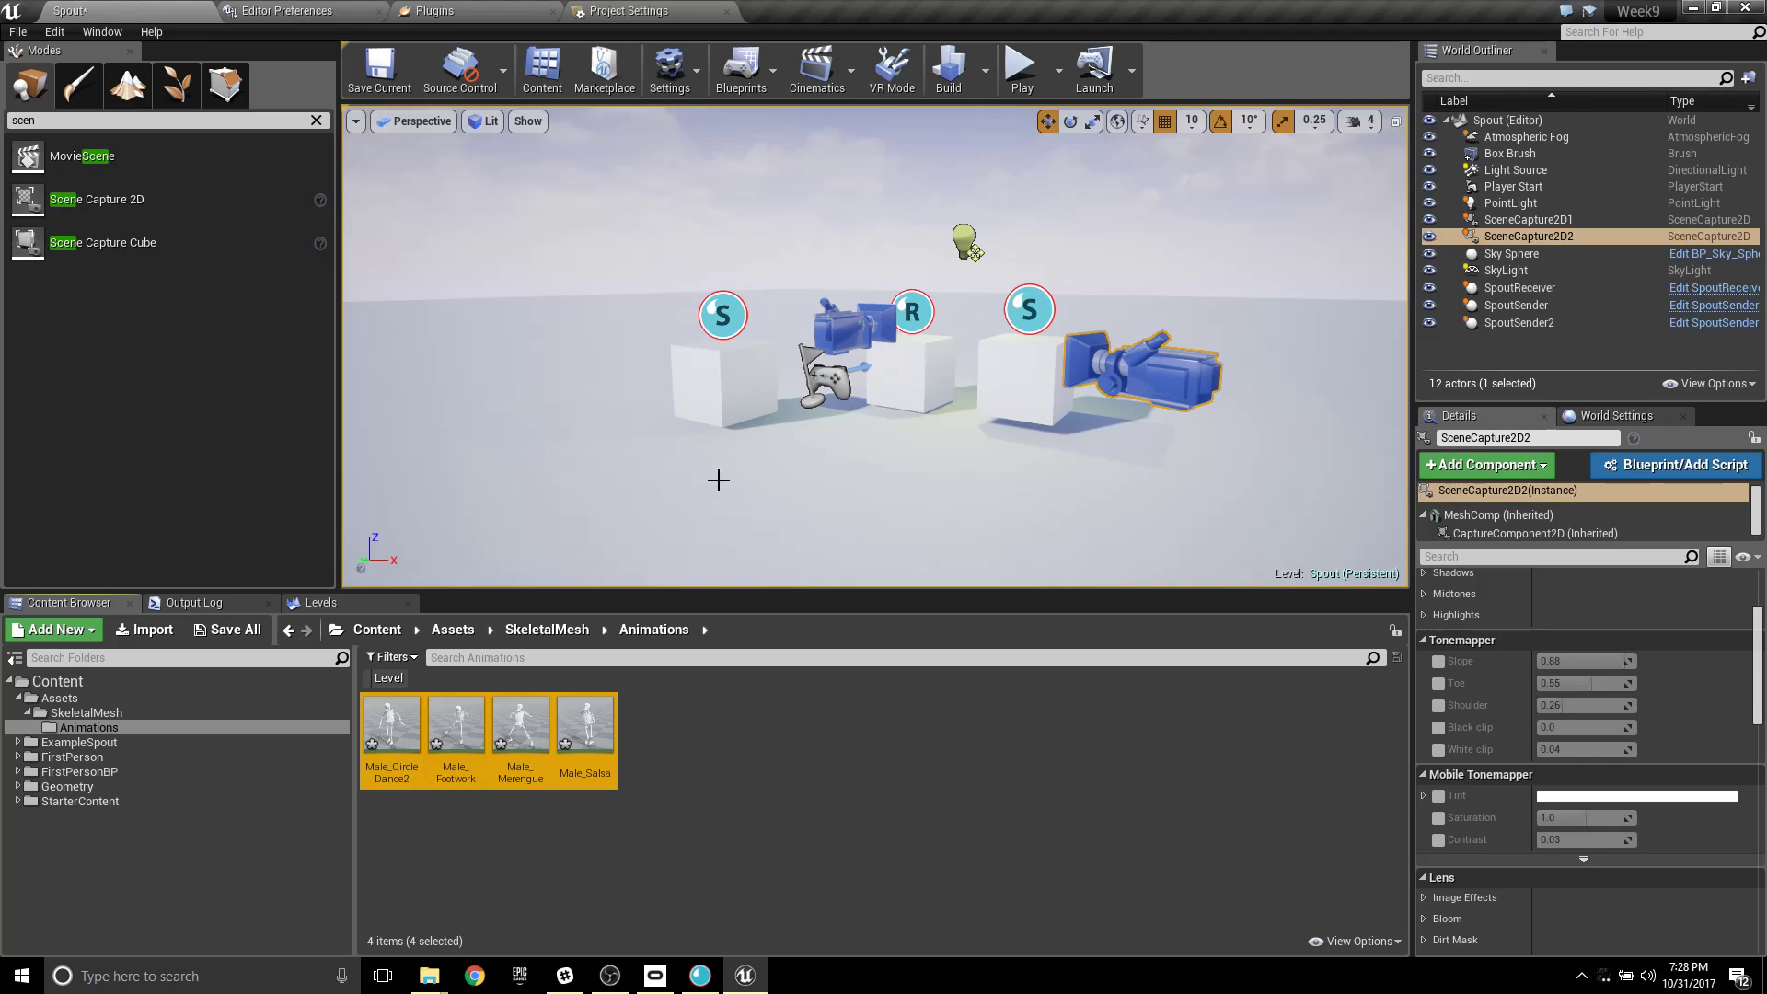
Open the Male_CircleDance2 animation and scrub through its timeline to preview the dance.
{"action": "left_click", "coordinate": [401, 719]}
{"action": "double_click", "coordinate": [403, 716]}
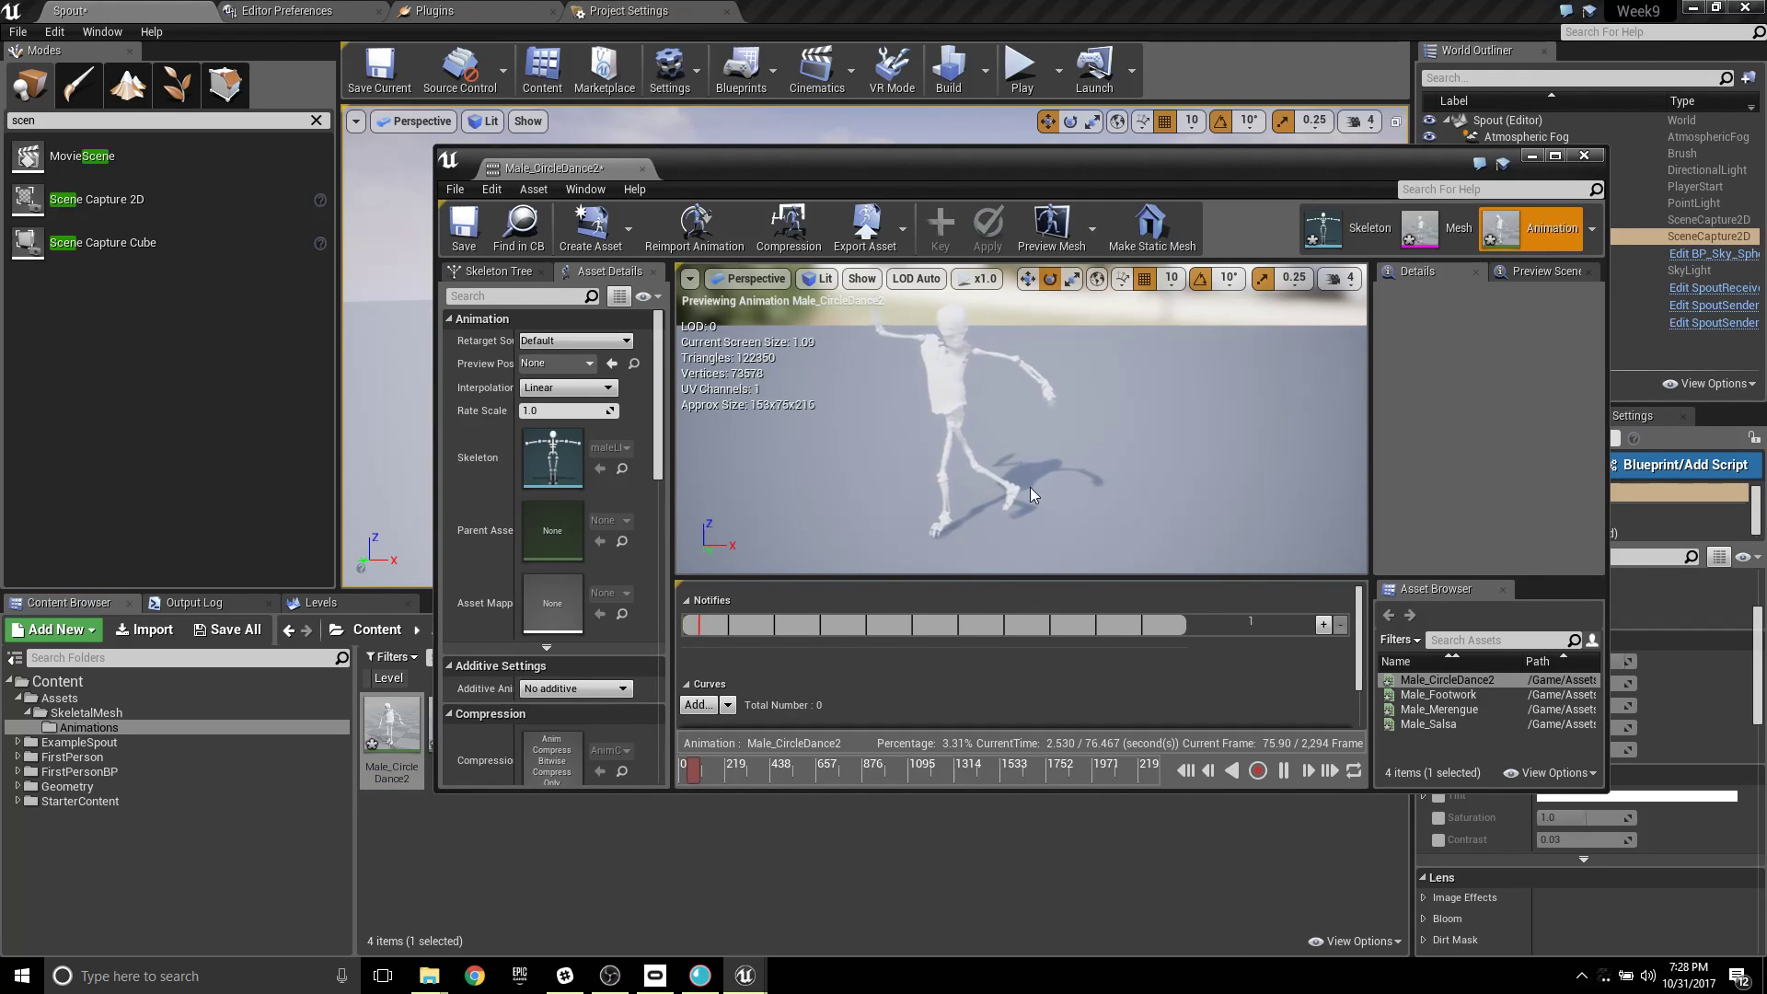
{"action": "right_click_drag", "start_coordinate": [1083, 486], "coordinate": [1110, 529]}
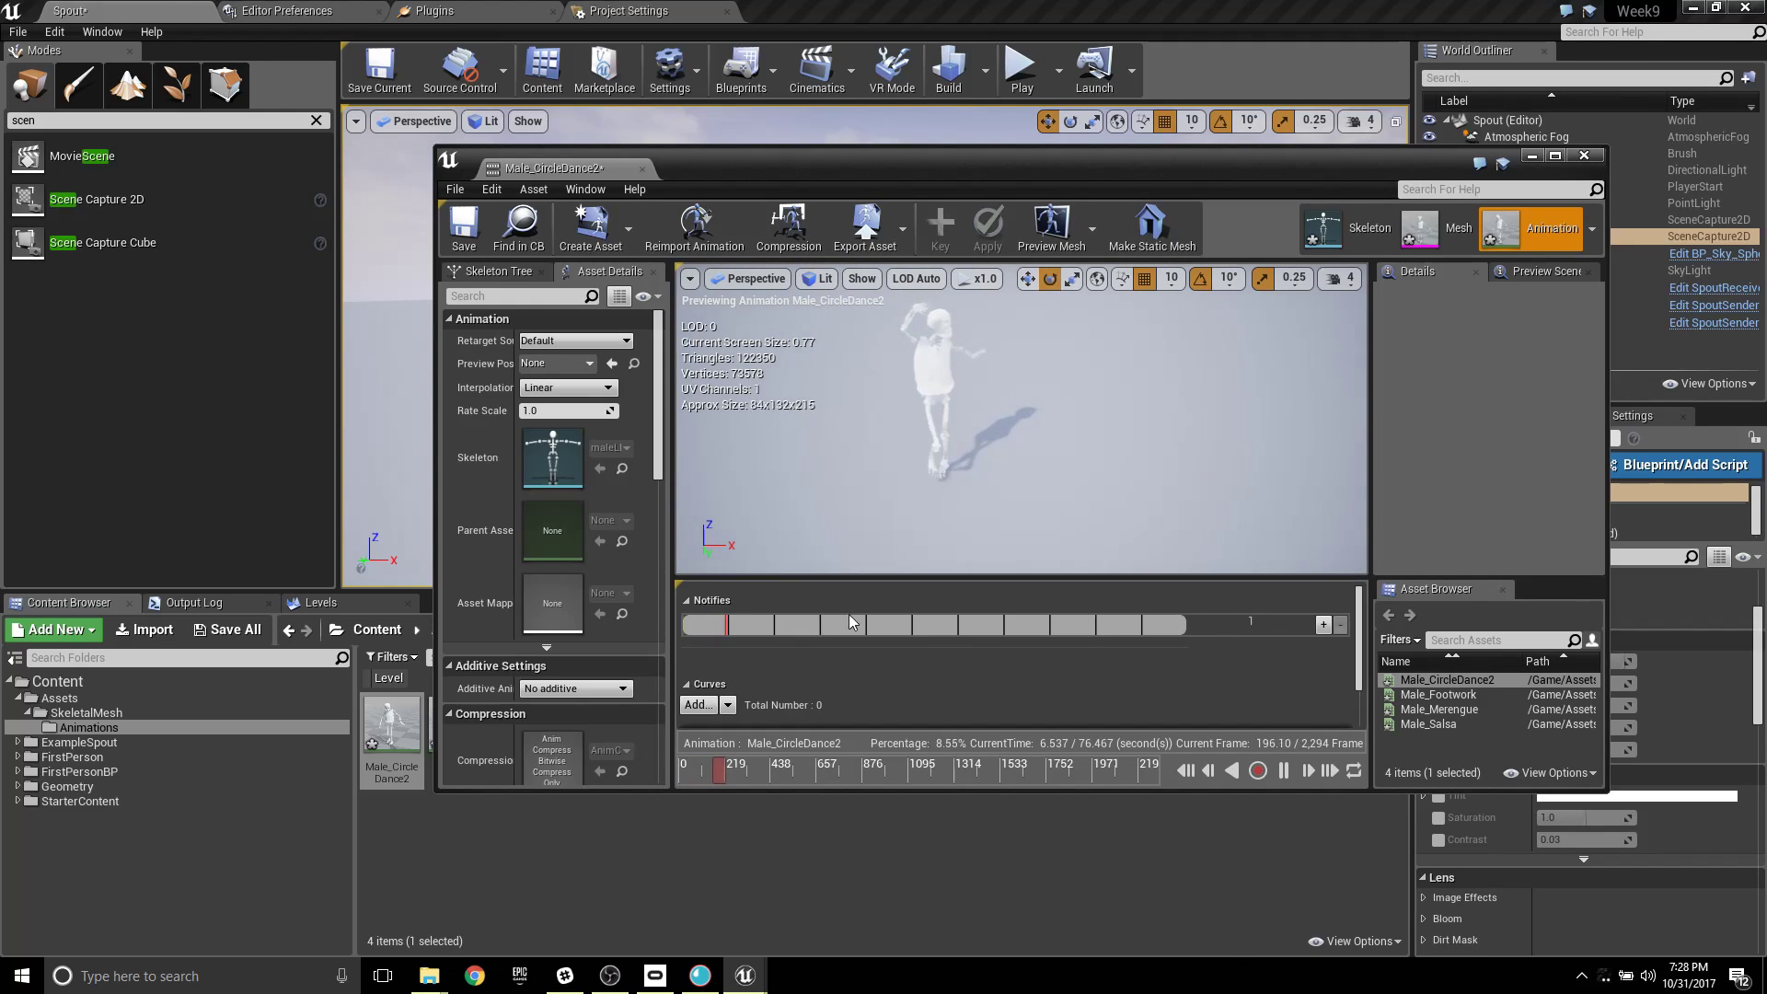
{"action": "left_click", "coordinate": [854, 779]}
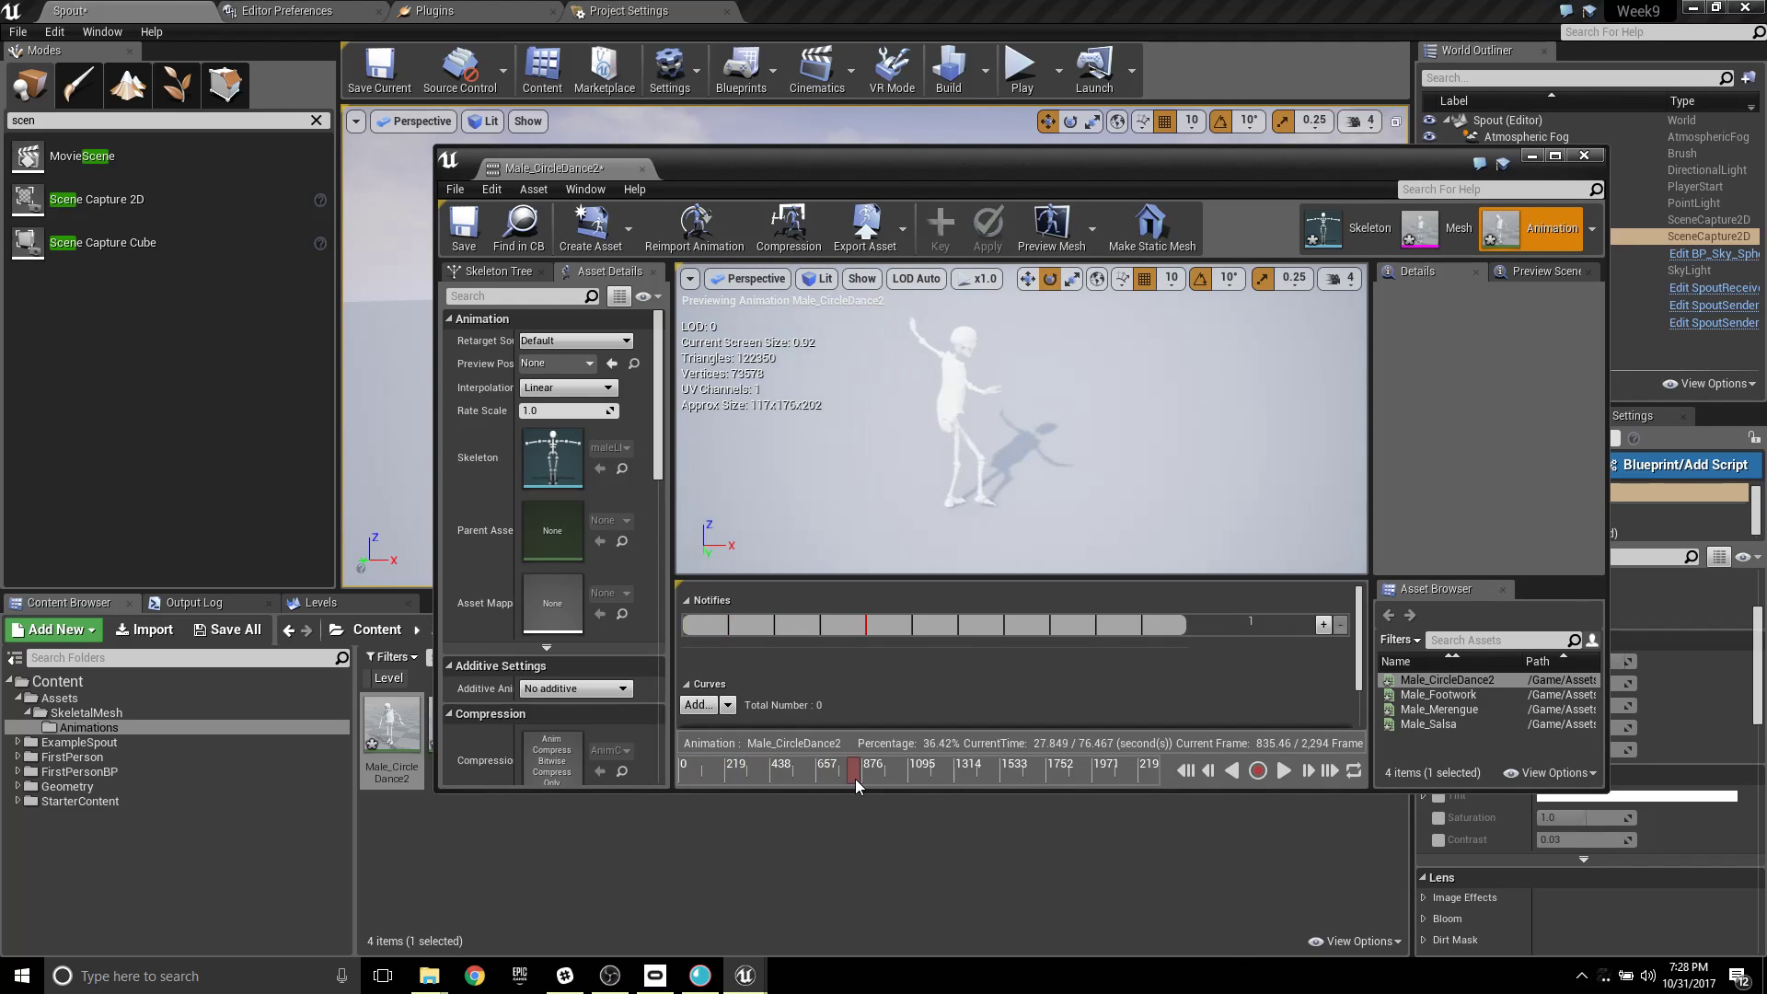
{"action": "left_click_drag", "start_coordinate": [854, 778], "coordinate": [939, 773]}
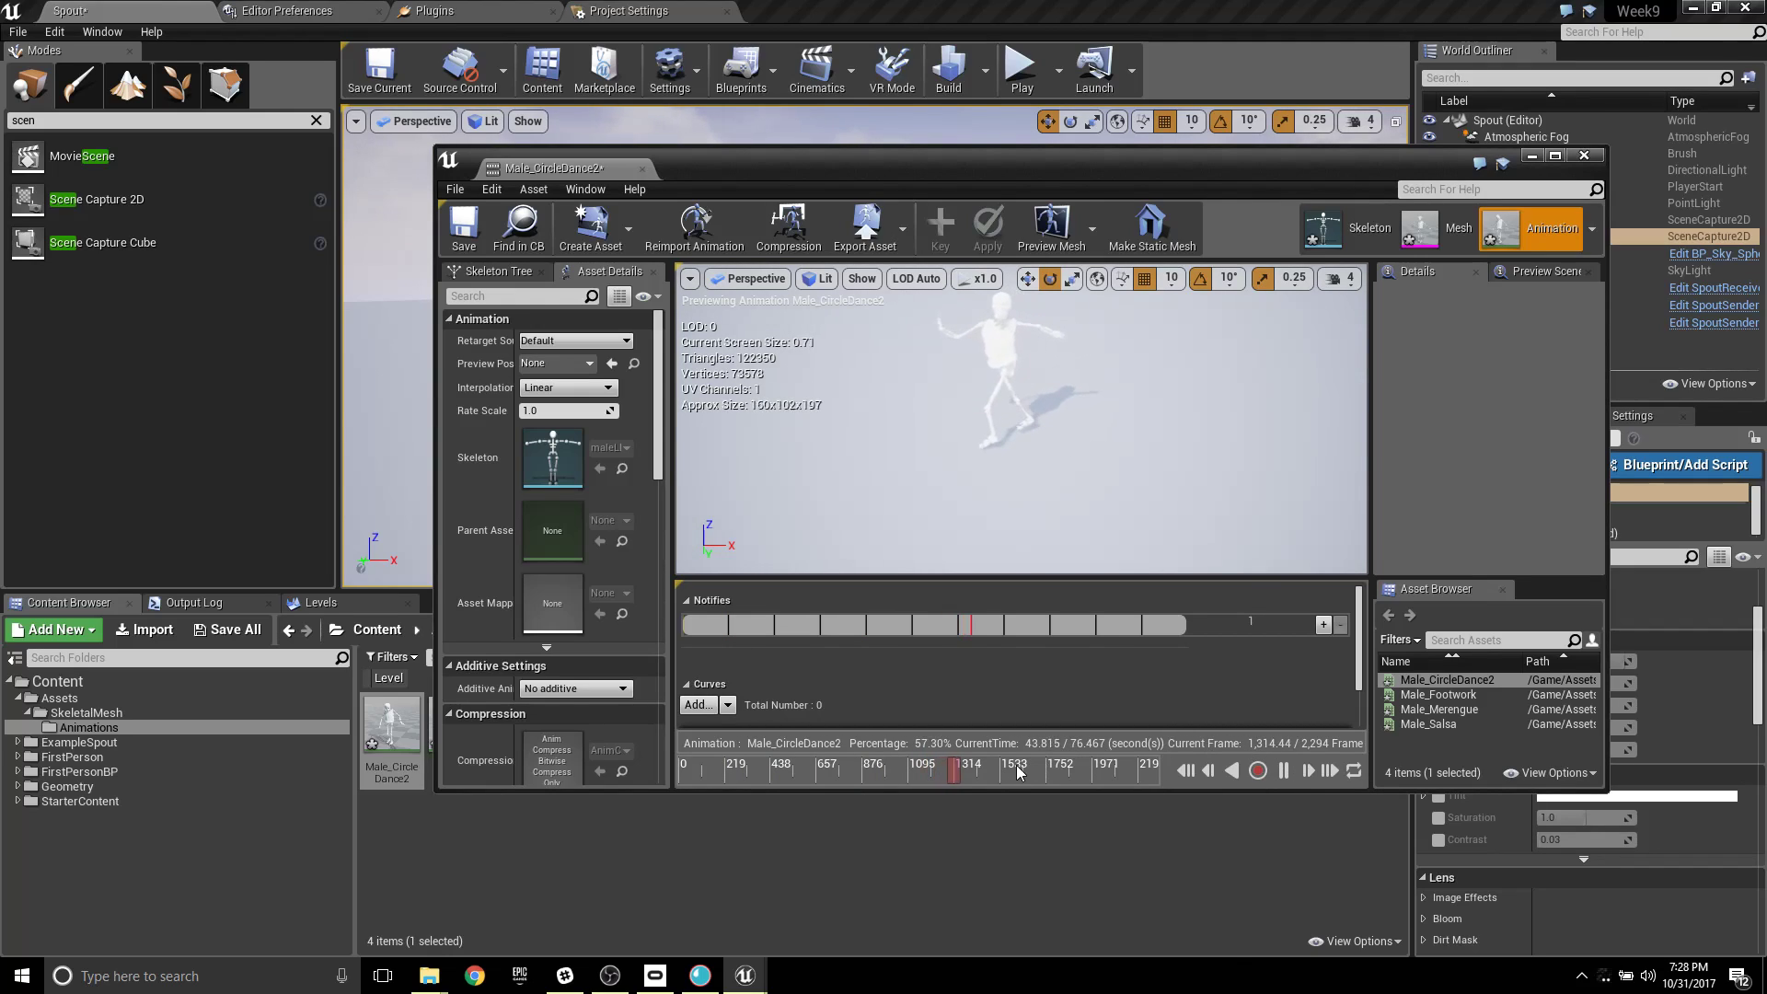
{"action": "left_click_drag", "start_coordinate": [1014, 781], "coordinate": [1087, 778]}
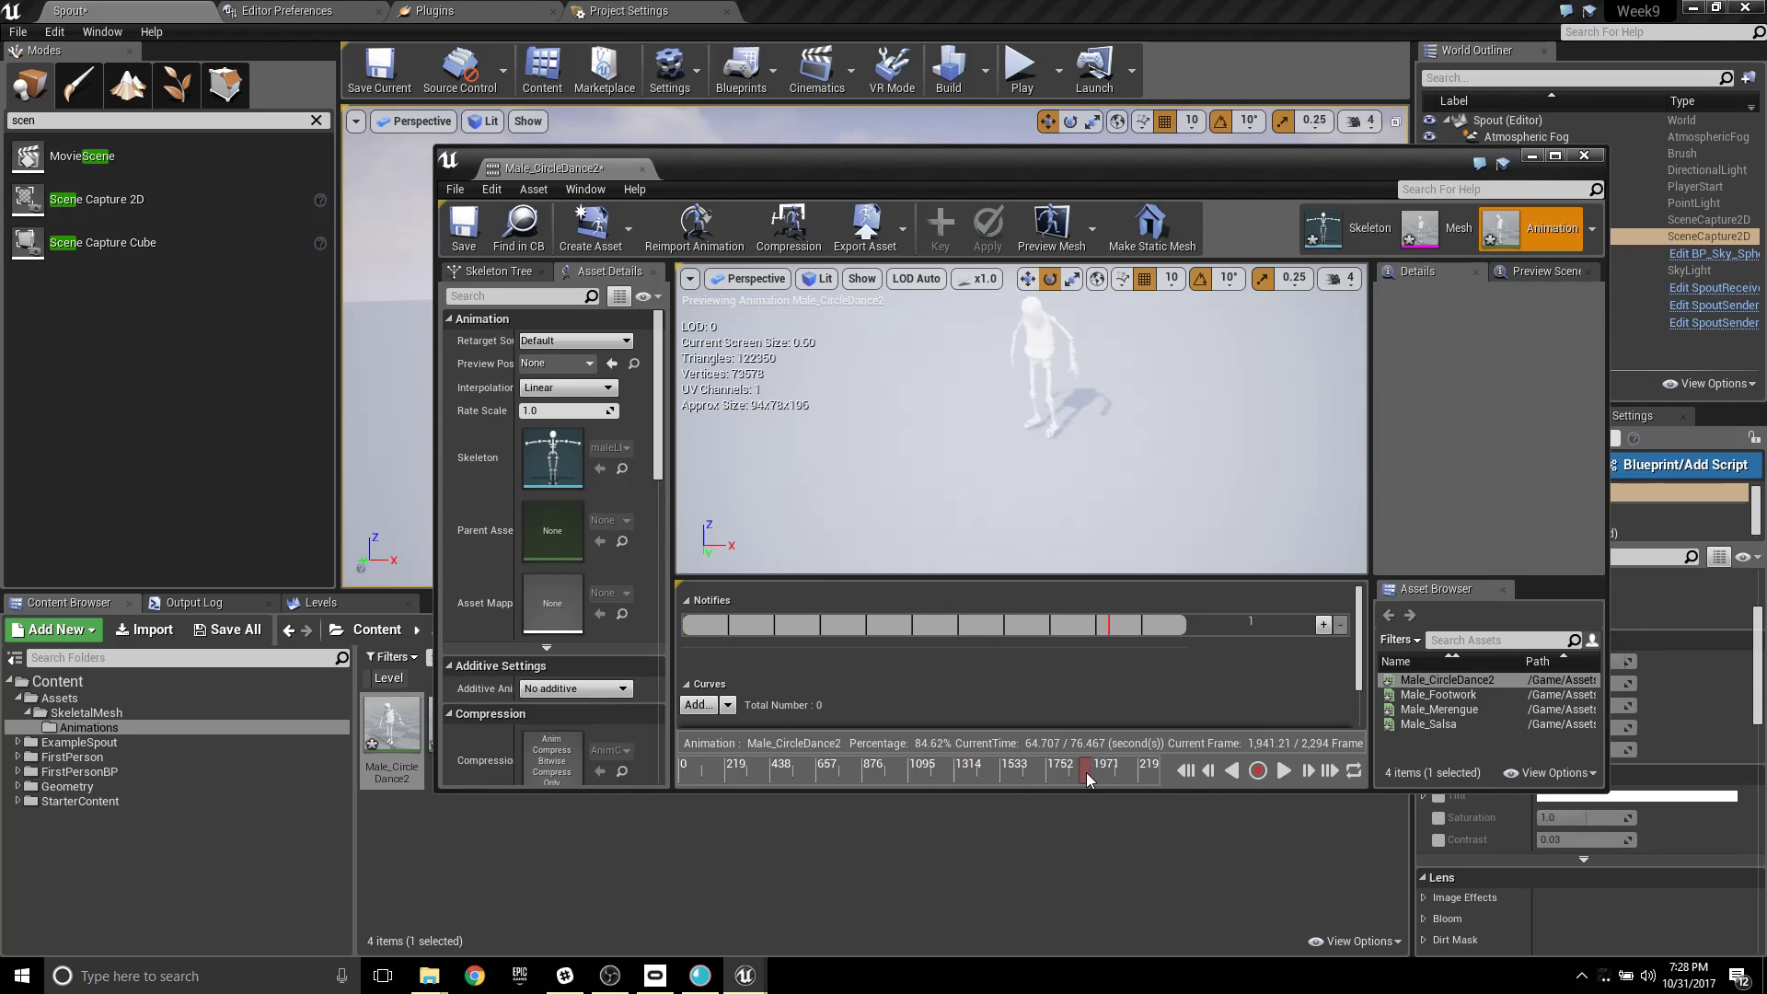
Preview the Male_Footwork animation in the docked animation editor by scrubbing and playing it, then close the editor.
{"action": "double_click", "coordinate": [1438, 695]}
{"action": "left_click_drag", "start_coordinate": [576, 171], "coordinate": [938, 11]}
{"action": "scroll", "coordinate": [960, 311], "scroll_direction": "up", "scroll_amount": 3}
{"action": "right_click_drag", "start_coordinate": [1099, 386], "coordinate": [1031, 290]}
{"action": "key", "text": "s"}
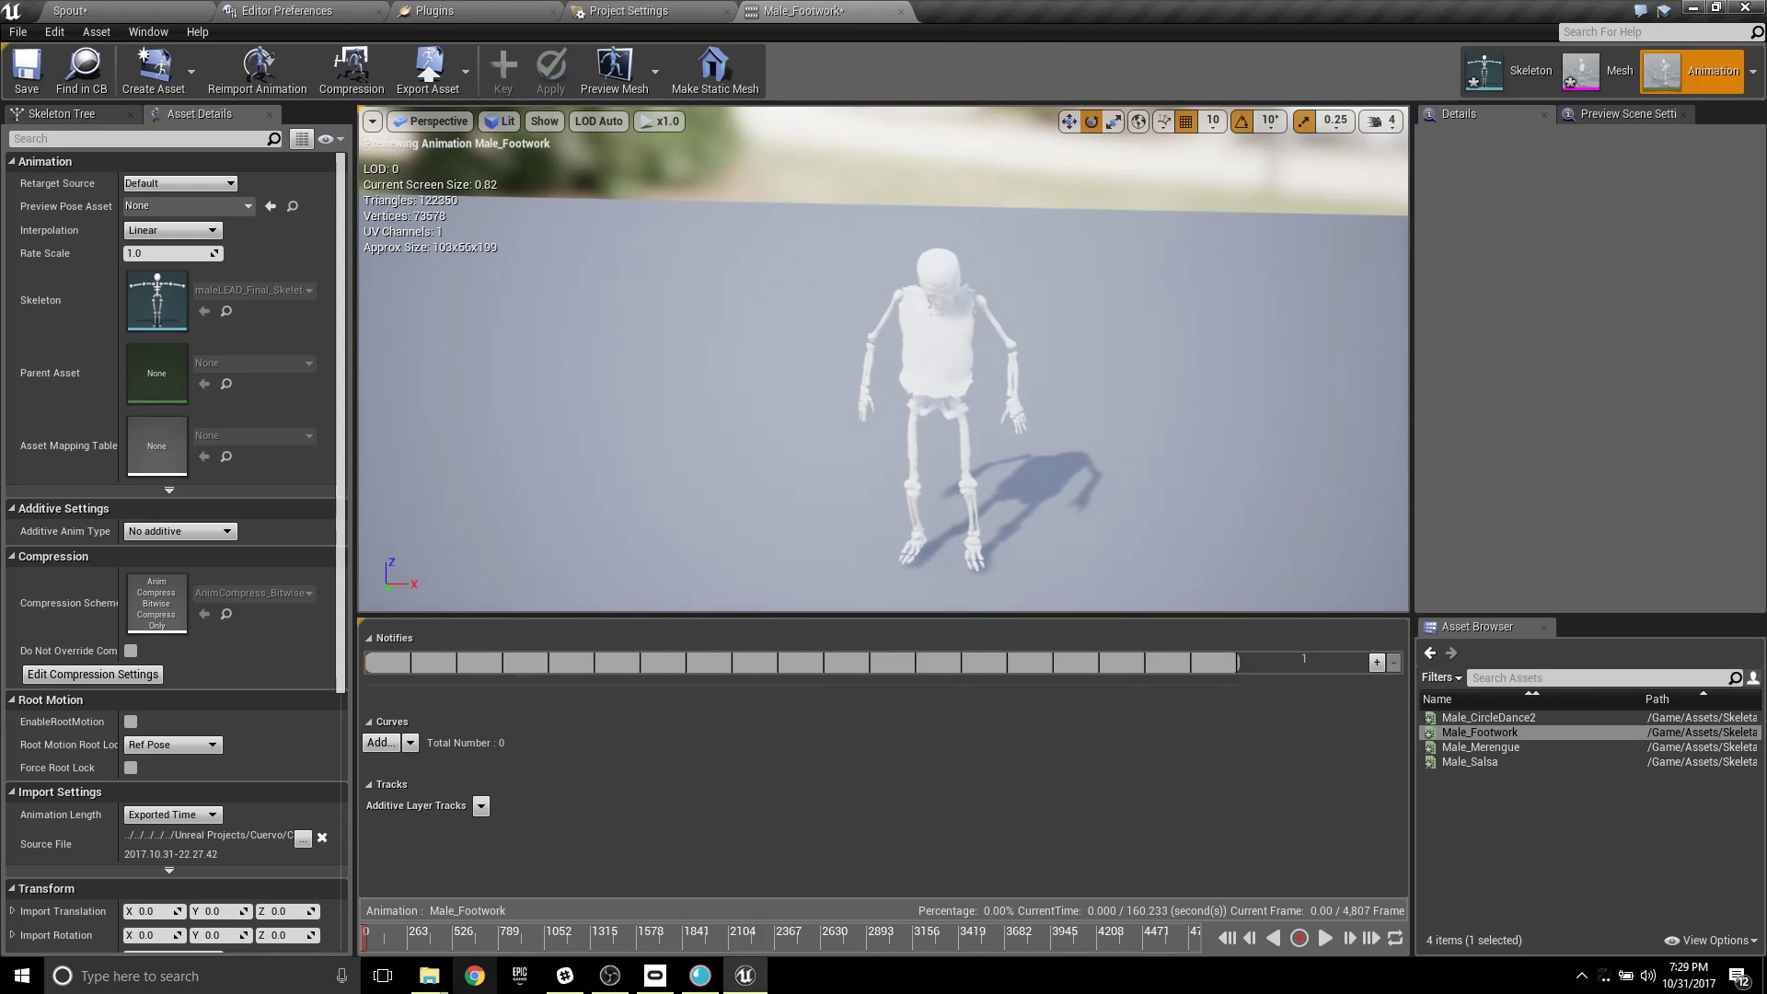
{"action": "left_click_drag", "start_coordinate": [417, 941], "coordinate": [589, 943]}
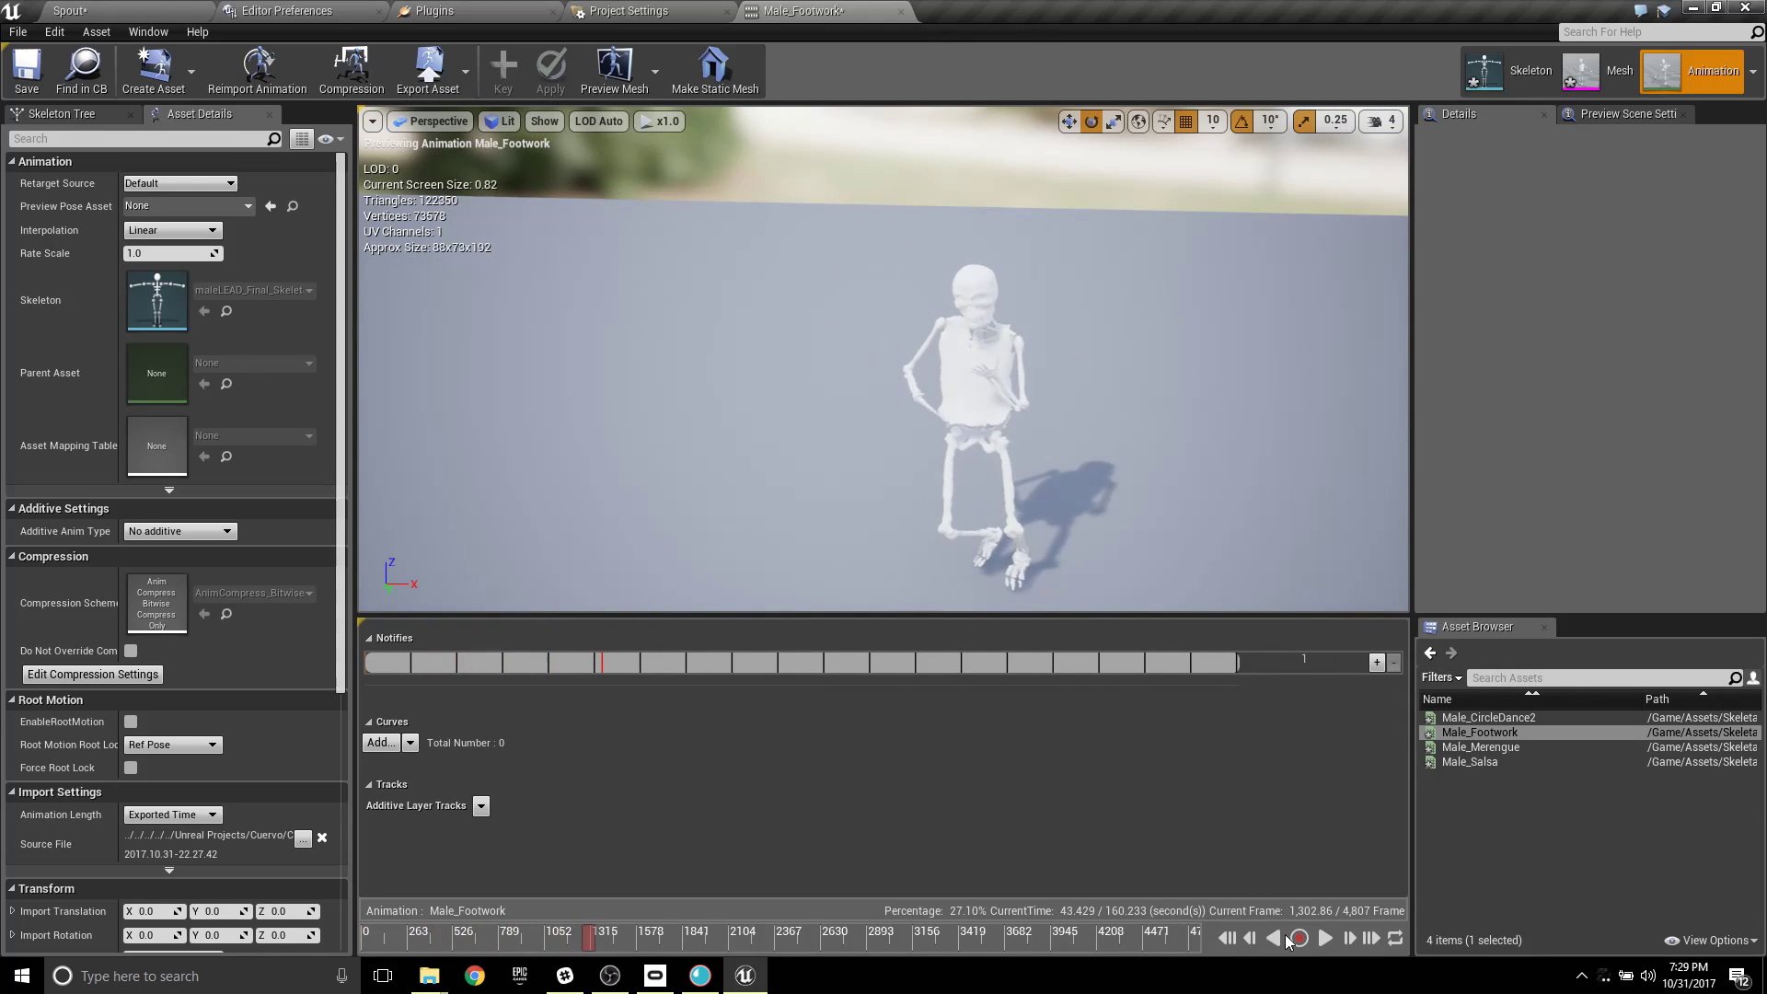
{"action": "left_click", "coordinate": [1325, 938]}
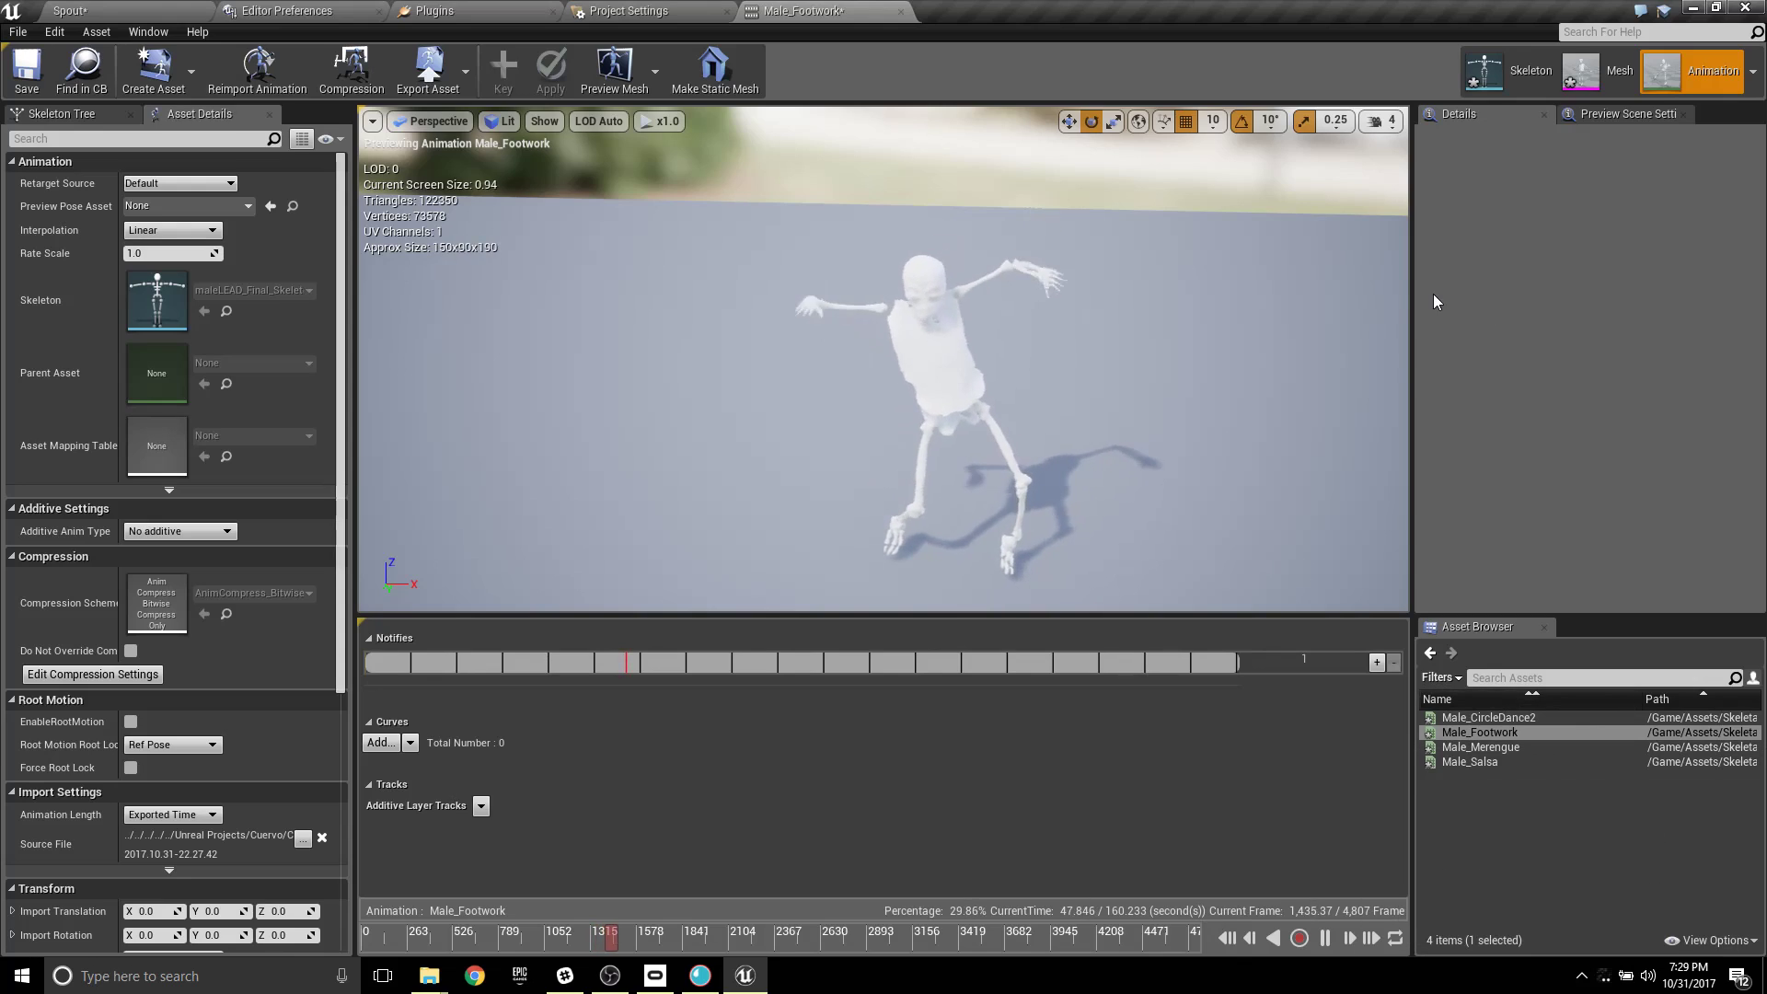
{"action": "left_click", "coordinate": [900, 10]}
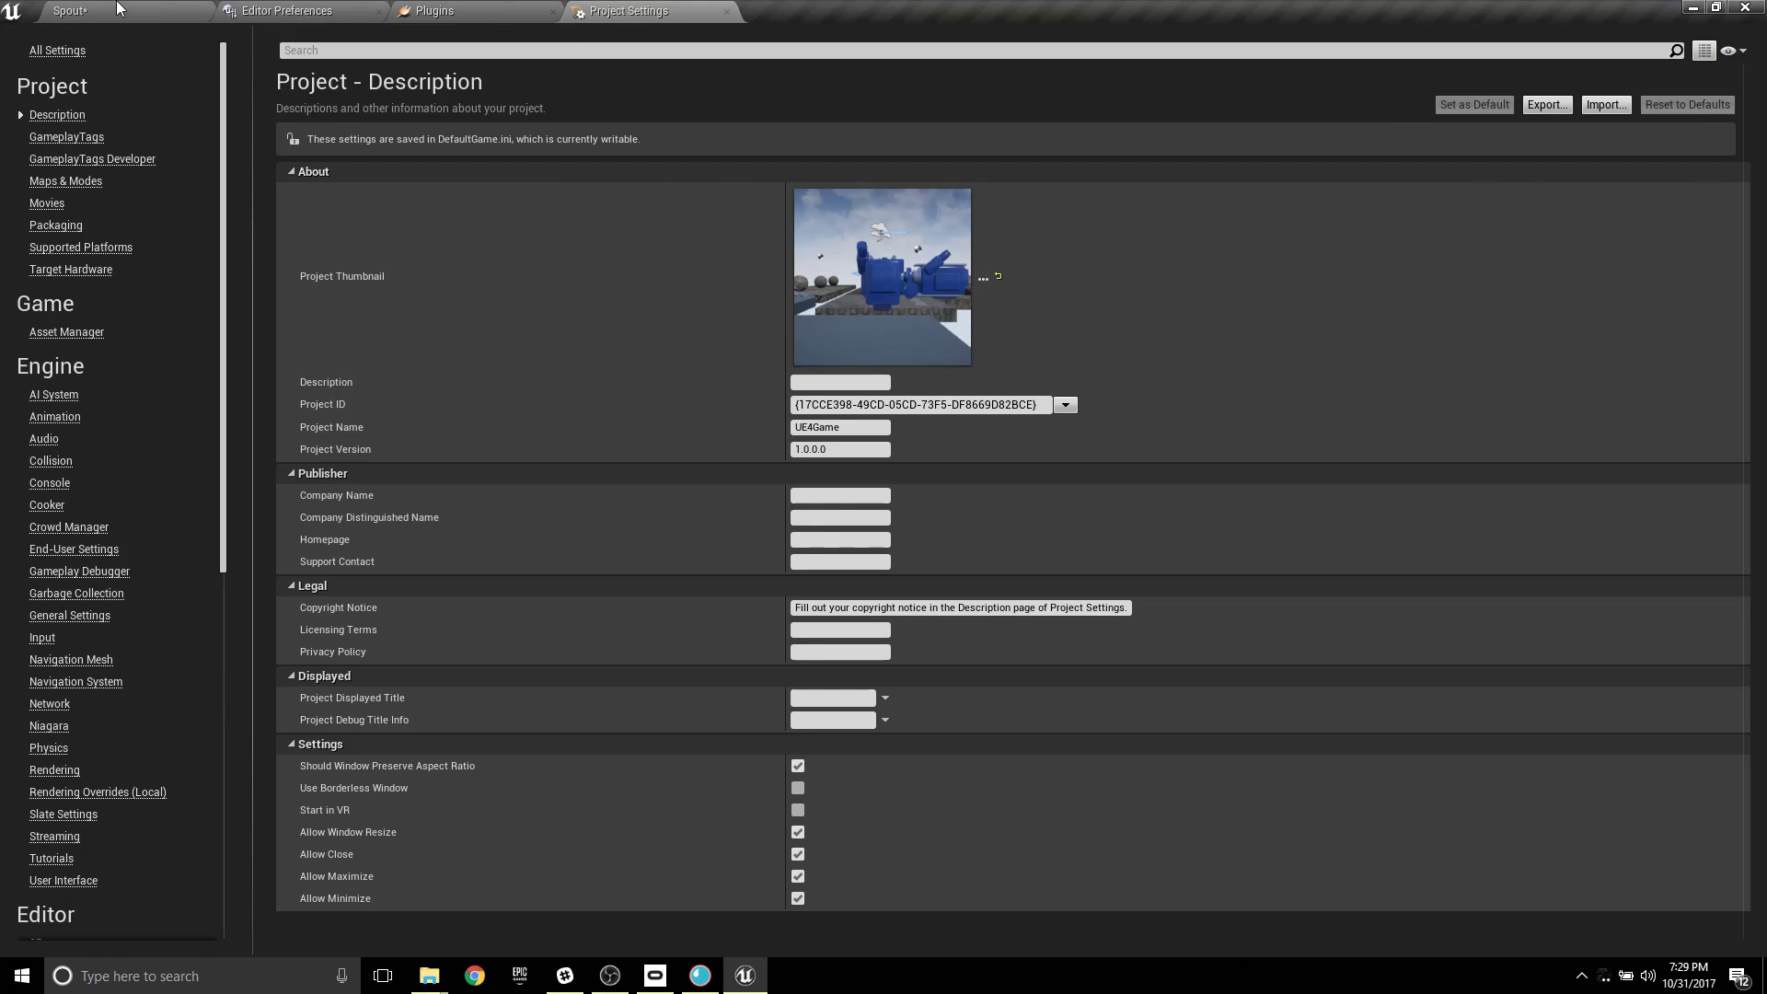
Create an Anim Blueprint named ABP_Male from maleLEAD_Final_Skeleton in the SkeletalMesh folder and open it docked in the main window.
{"action": "left_click", "coordinate": [120, 10]}
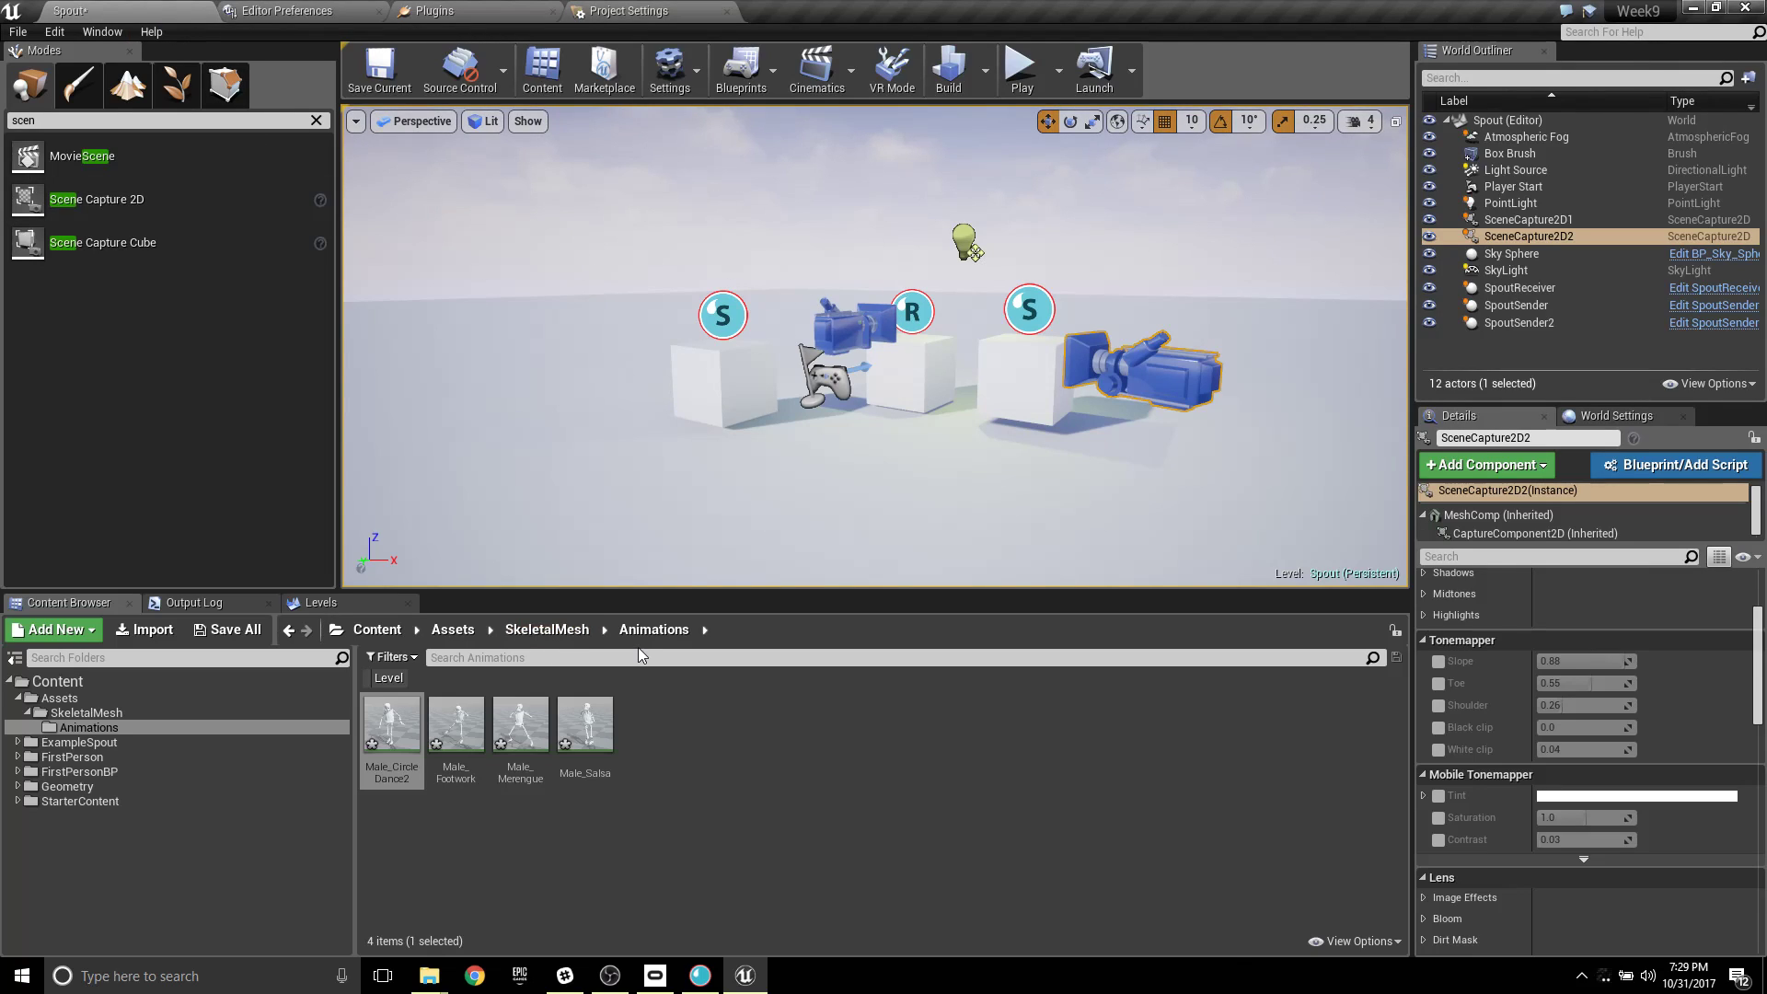
{"action": "left_click", "coordinate": [582, 631]}
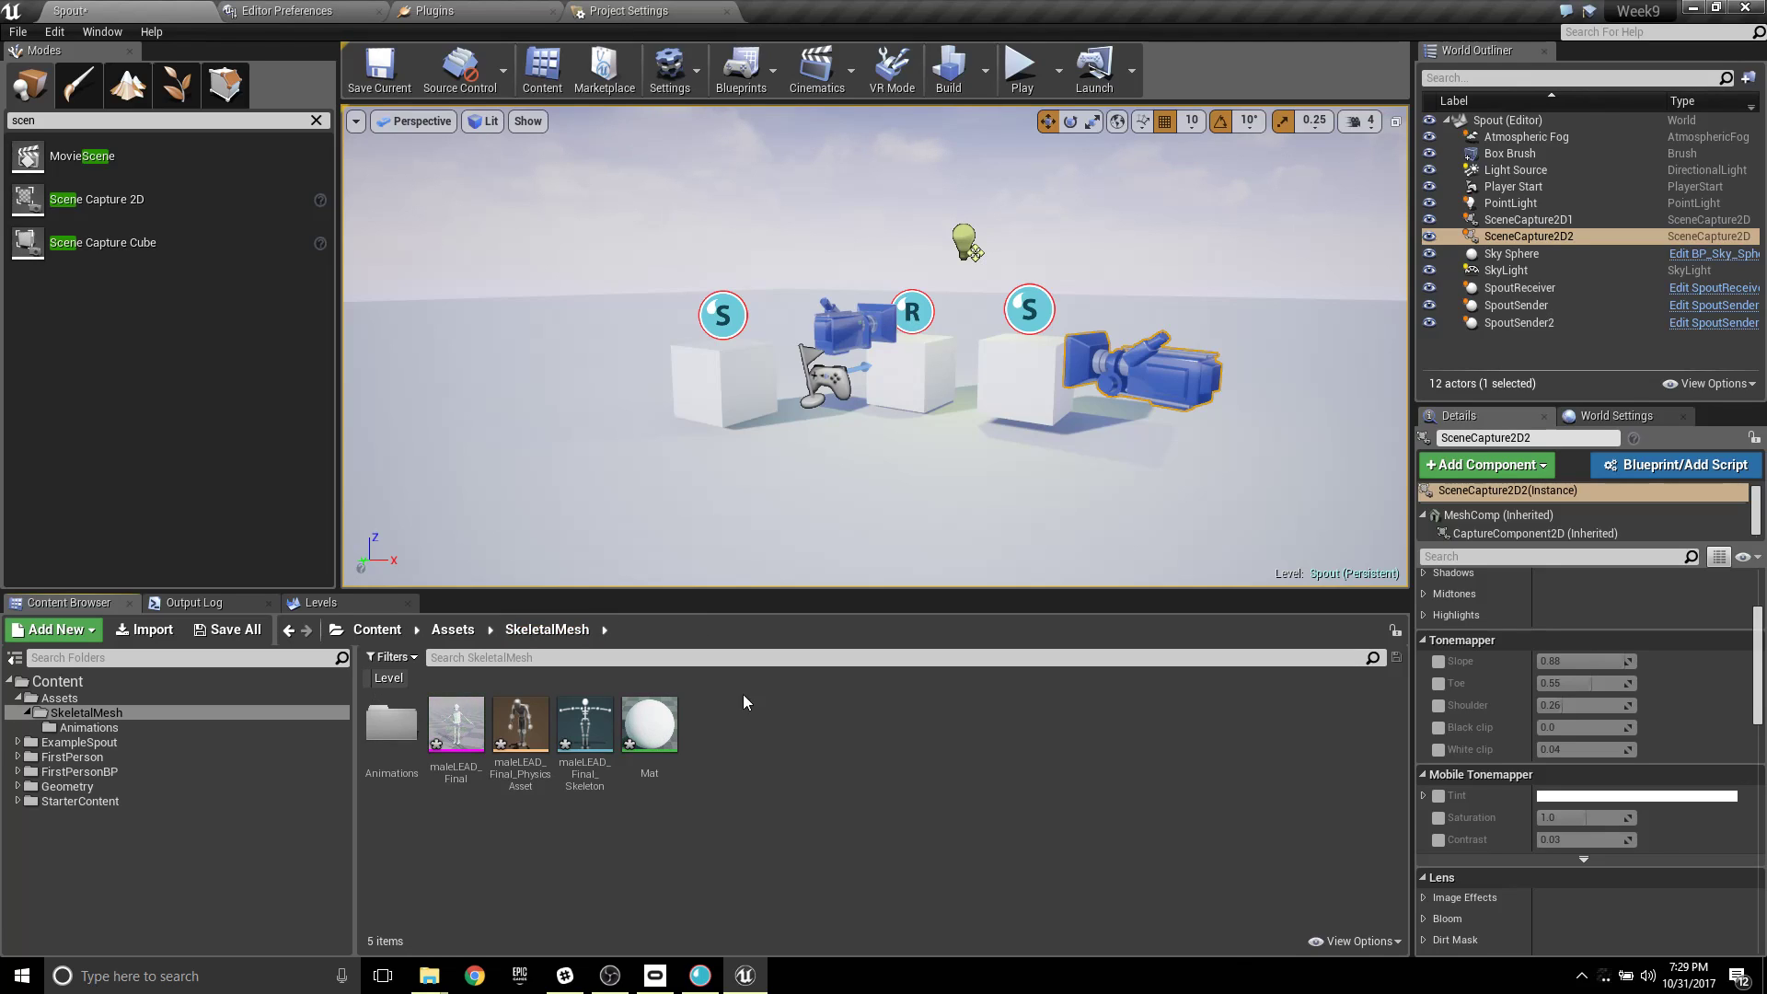
{"action": "right_click", "coordinate": [592, 716]}
{"action": "mouse_move", "coordinate": [675, 291]}
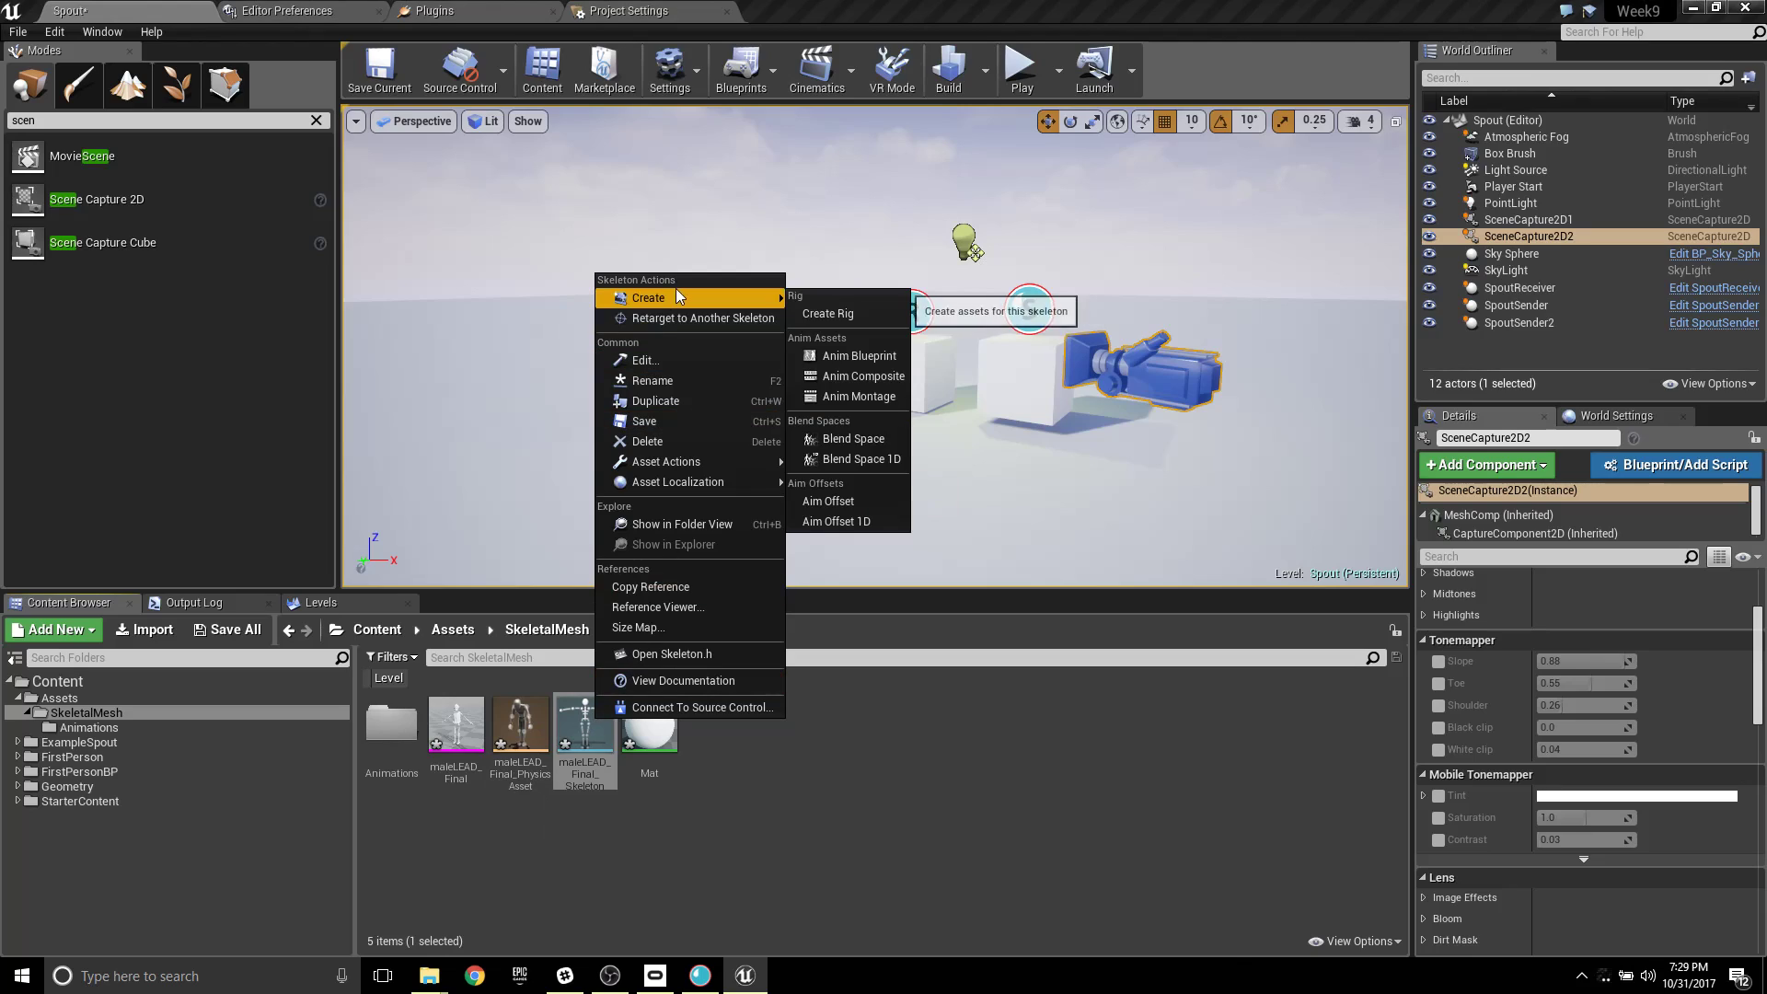
{"action": "left_click", "coordinate": [870, 361]}
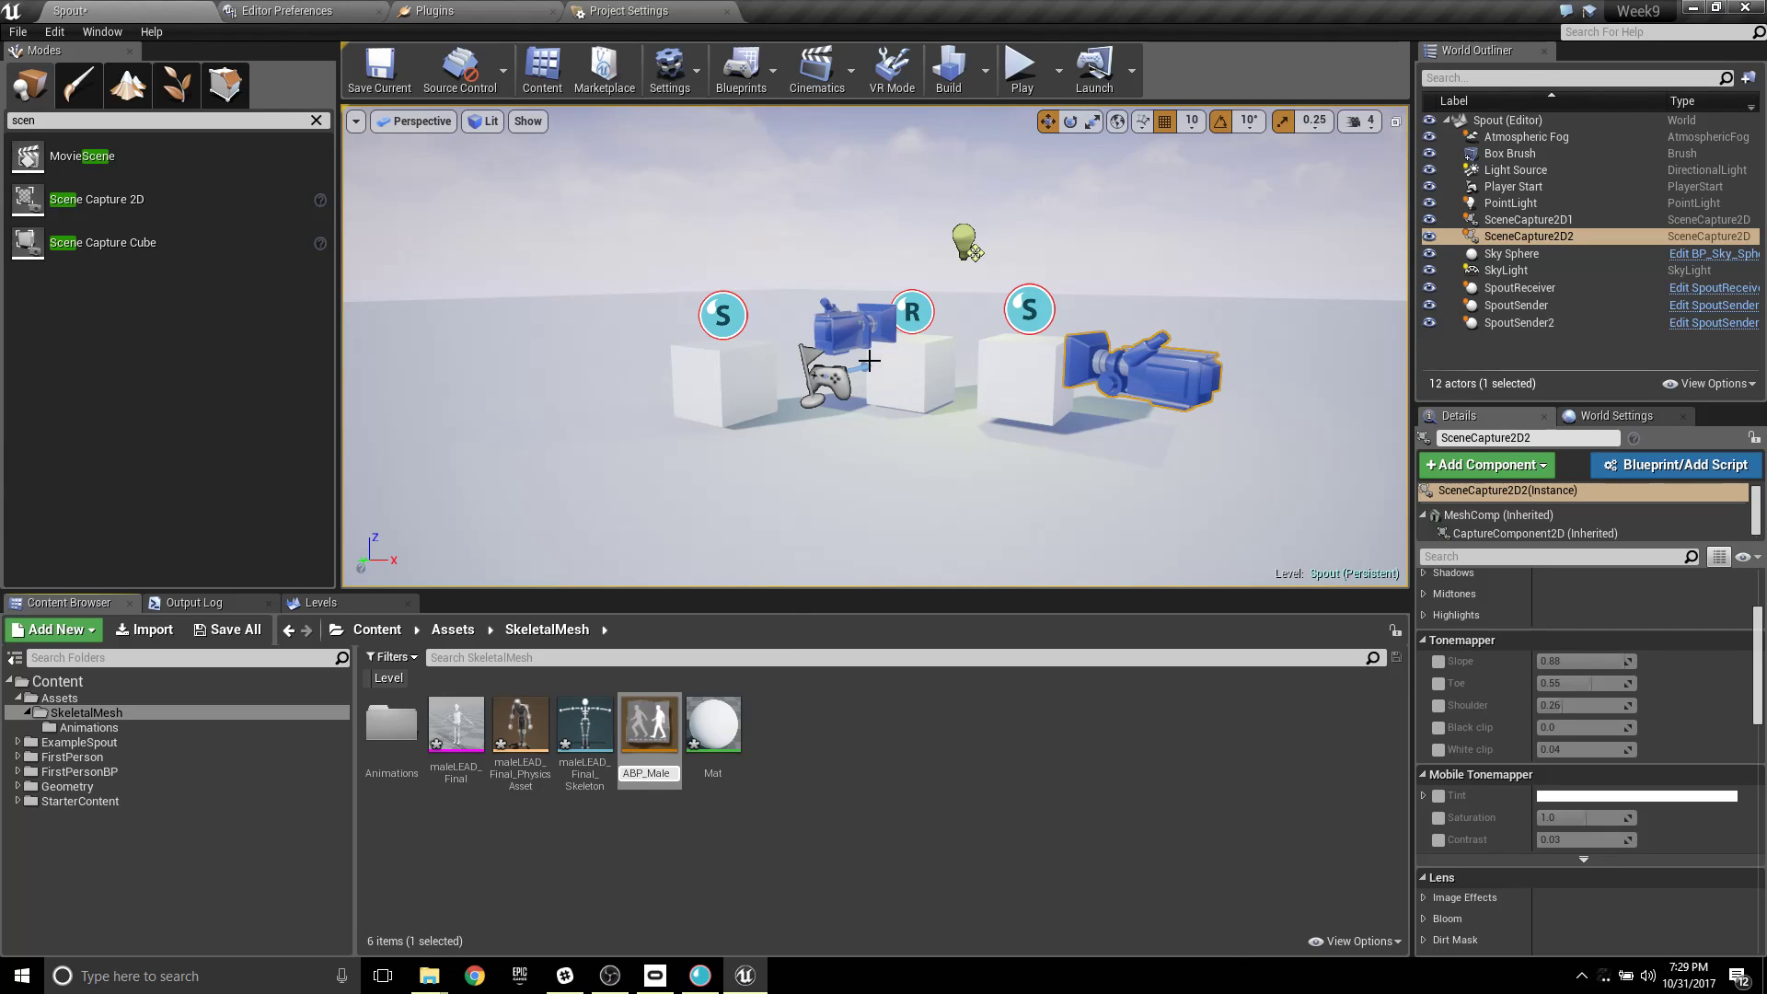
{"action": "key", "text": "Return"}
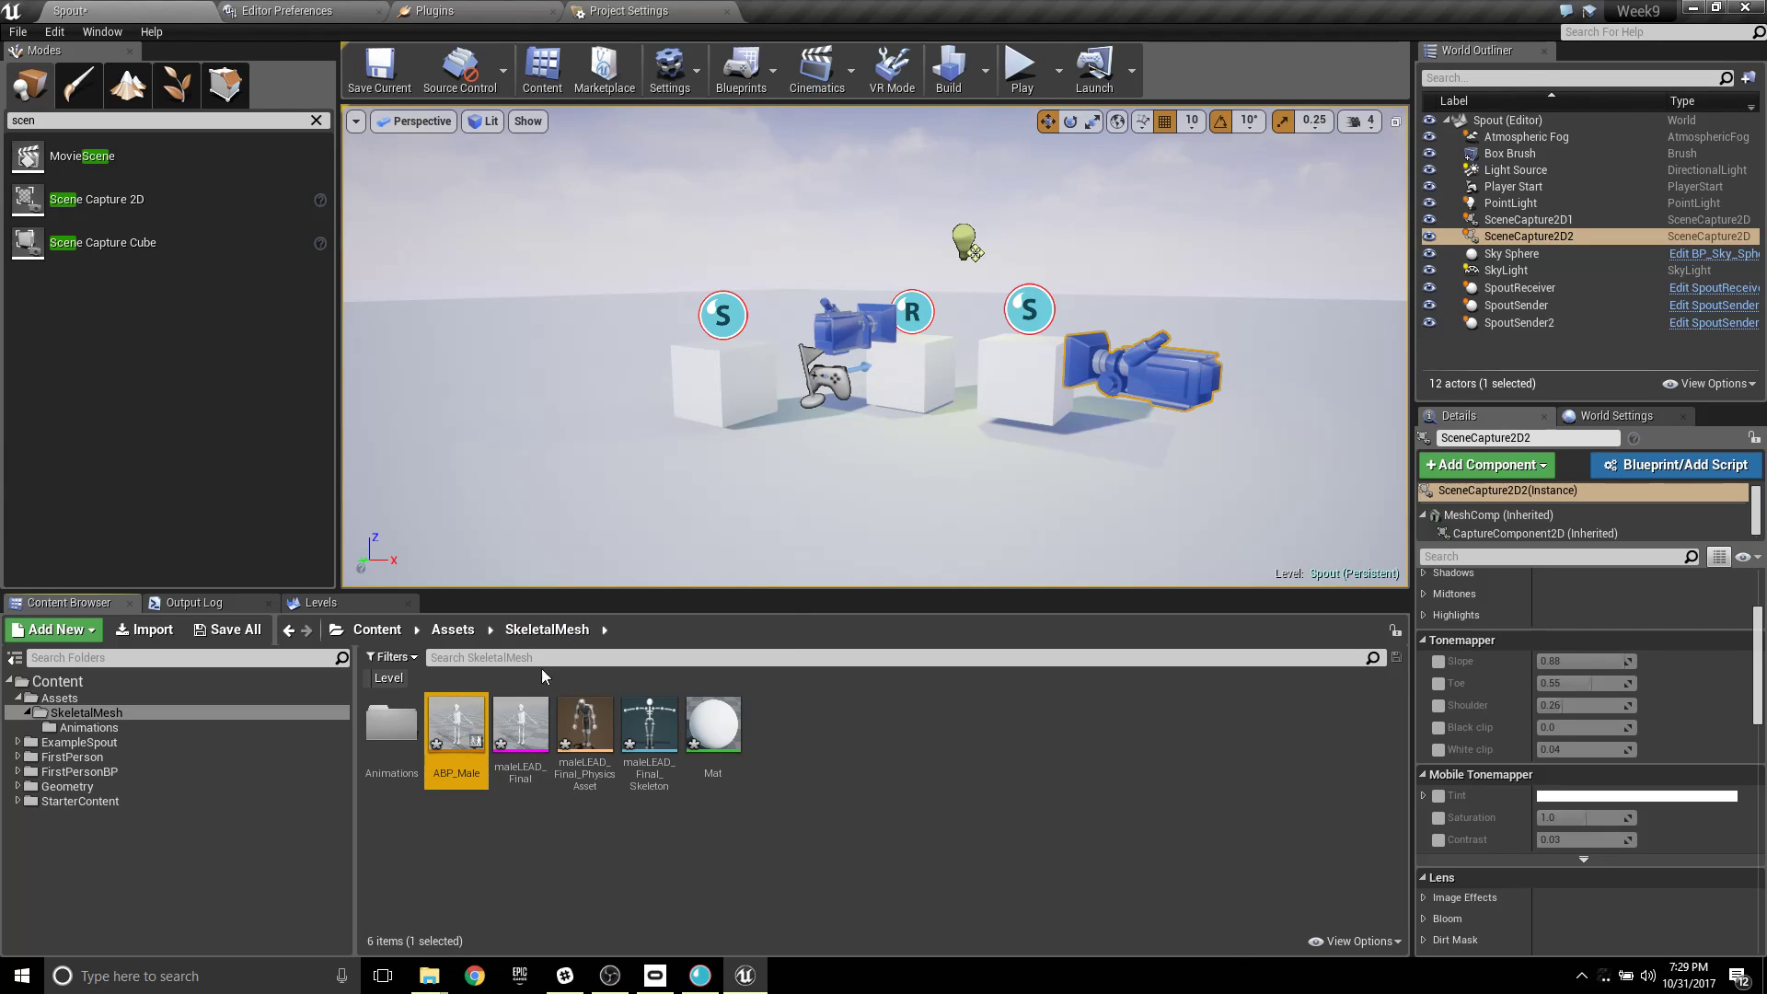
{"action": "double_click", "coordinate": [456, 727]}
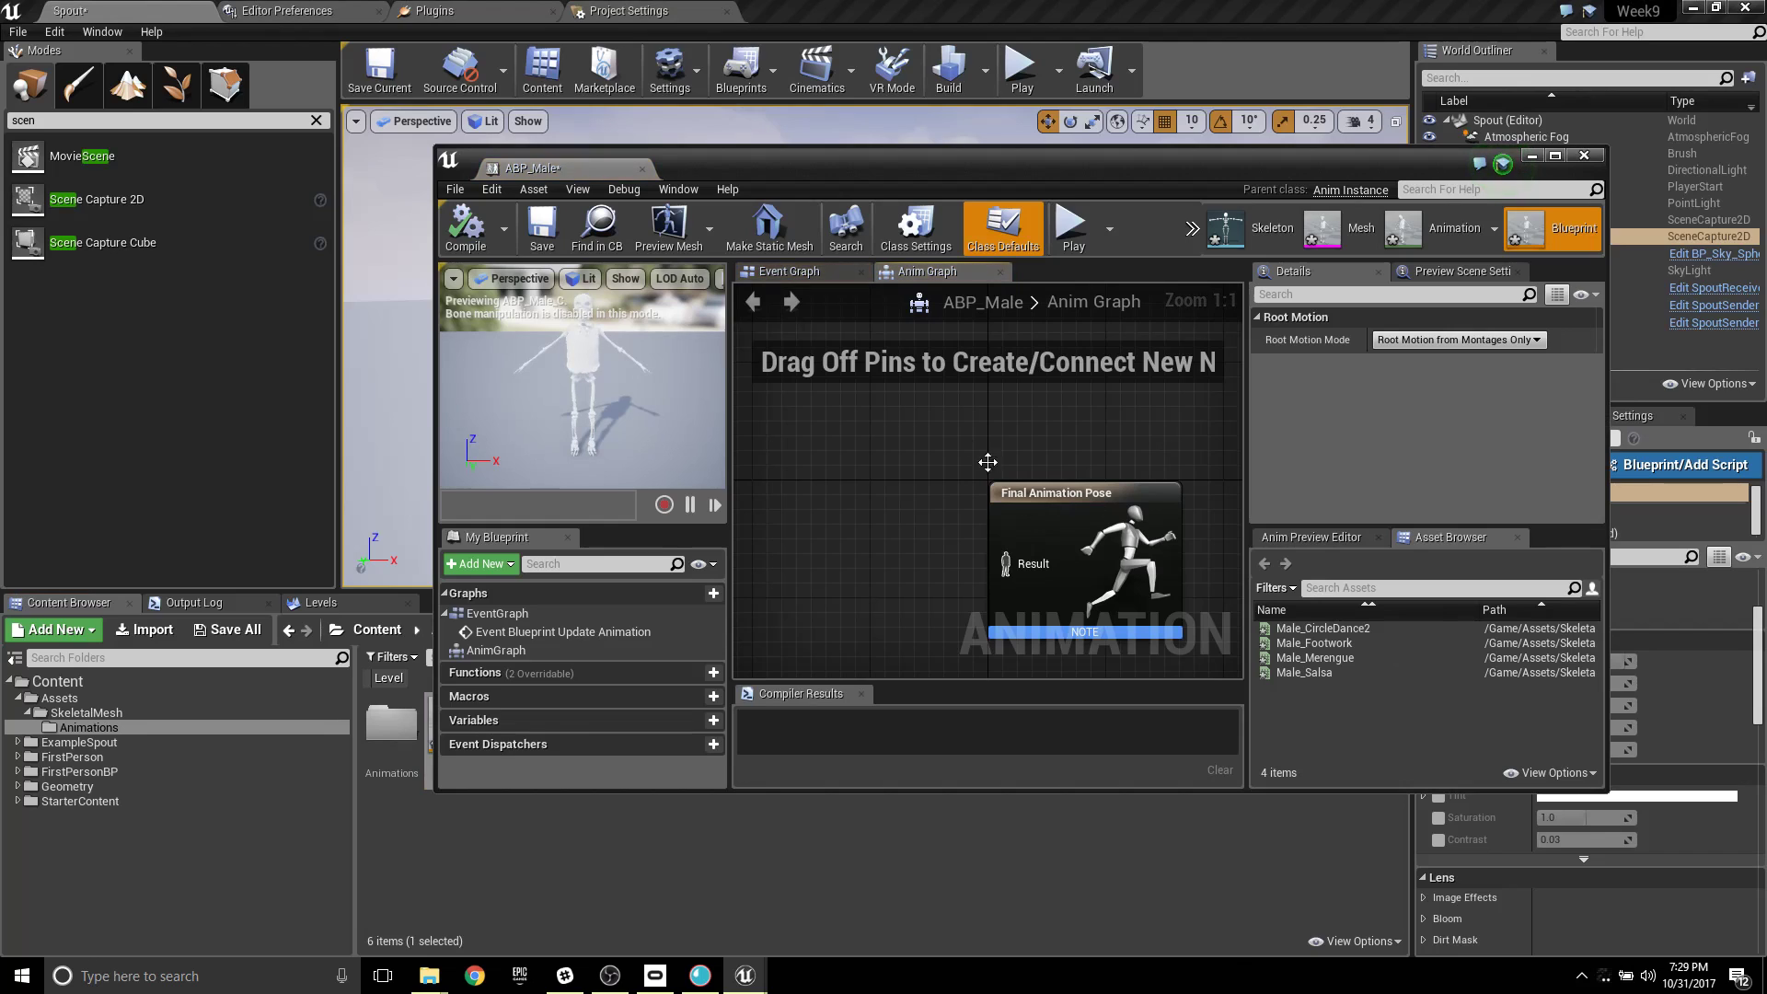
{"action": "double_click", "coordinate": [605, 158]}
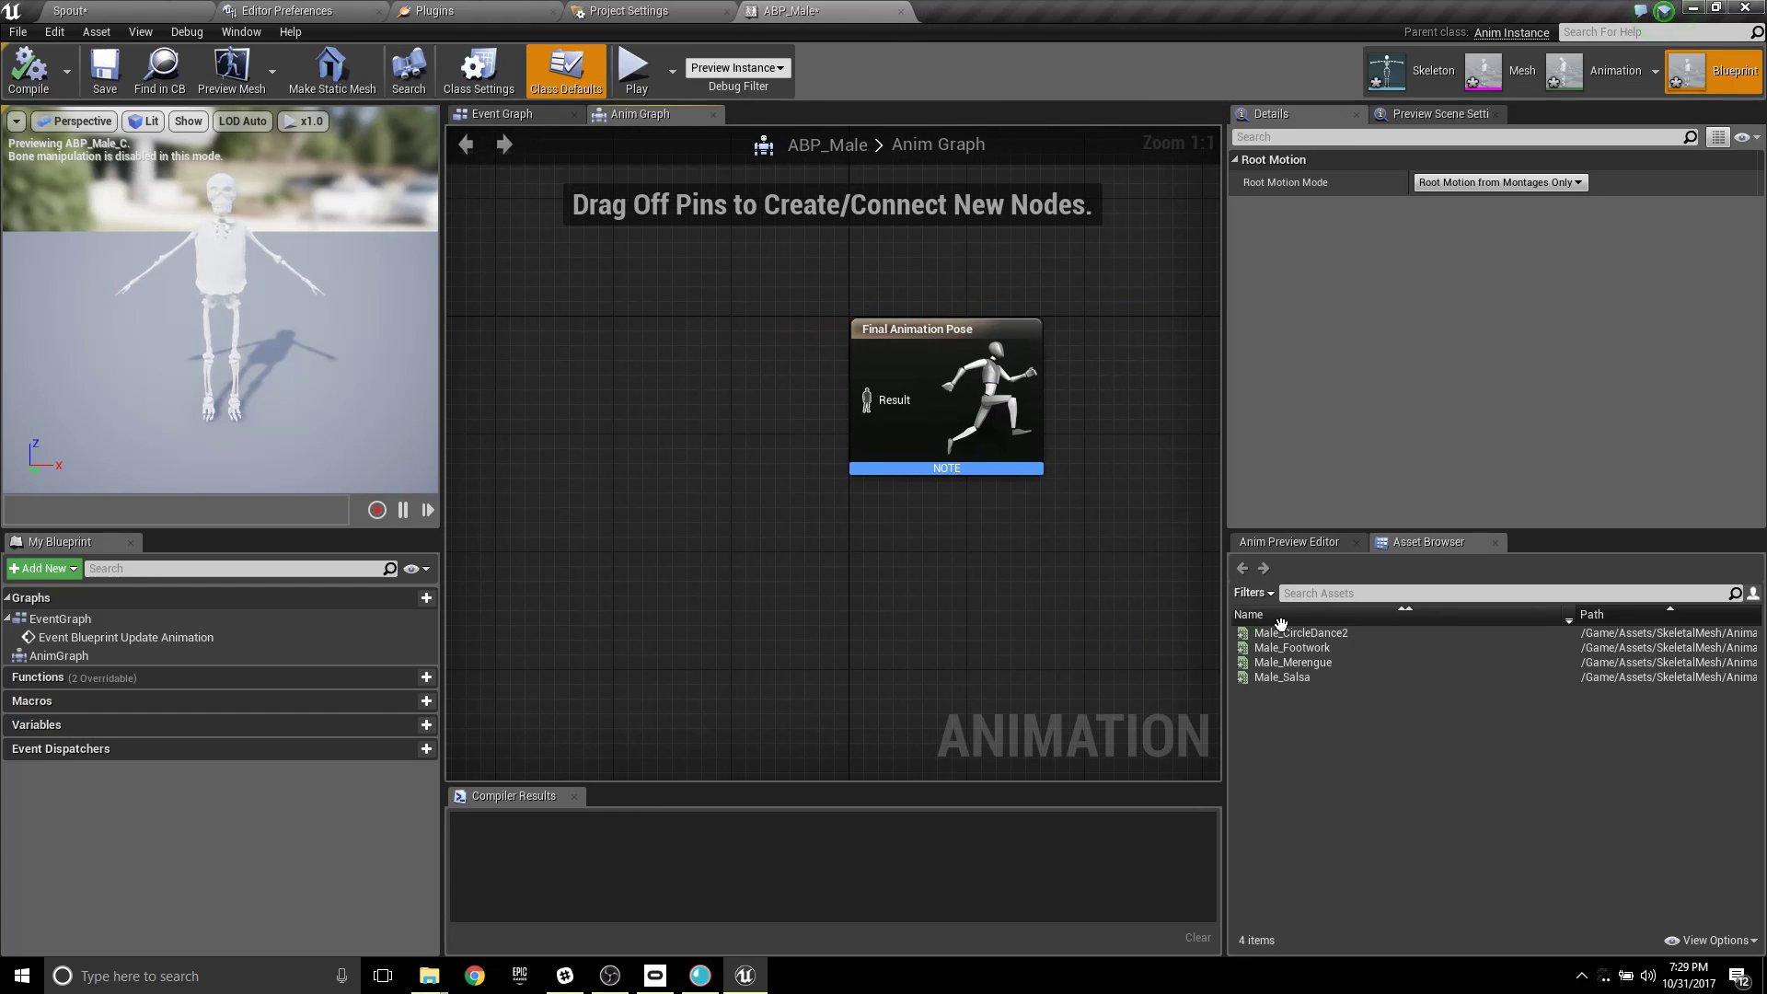
Try playing Male_CircleDance2 straight into the Final Animation Pose, recompile the preview, and delete the play node.
{"action": "left_click_drag", "start_coordinate": [1283, 632], "coordinate": [706, 398]}
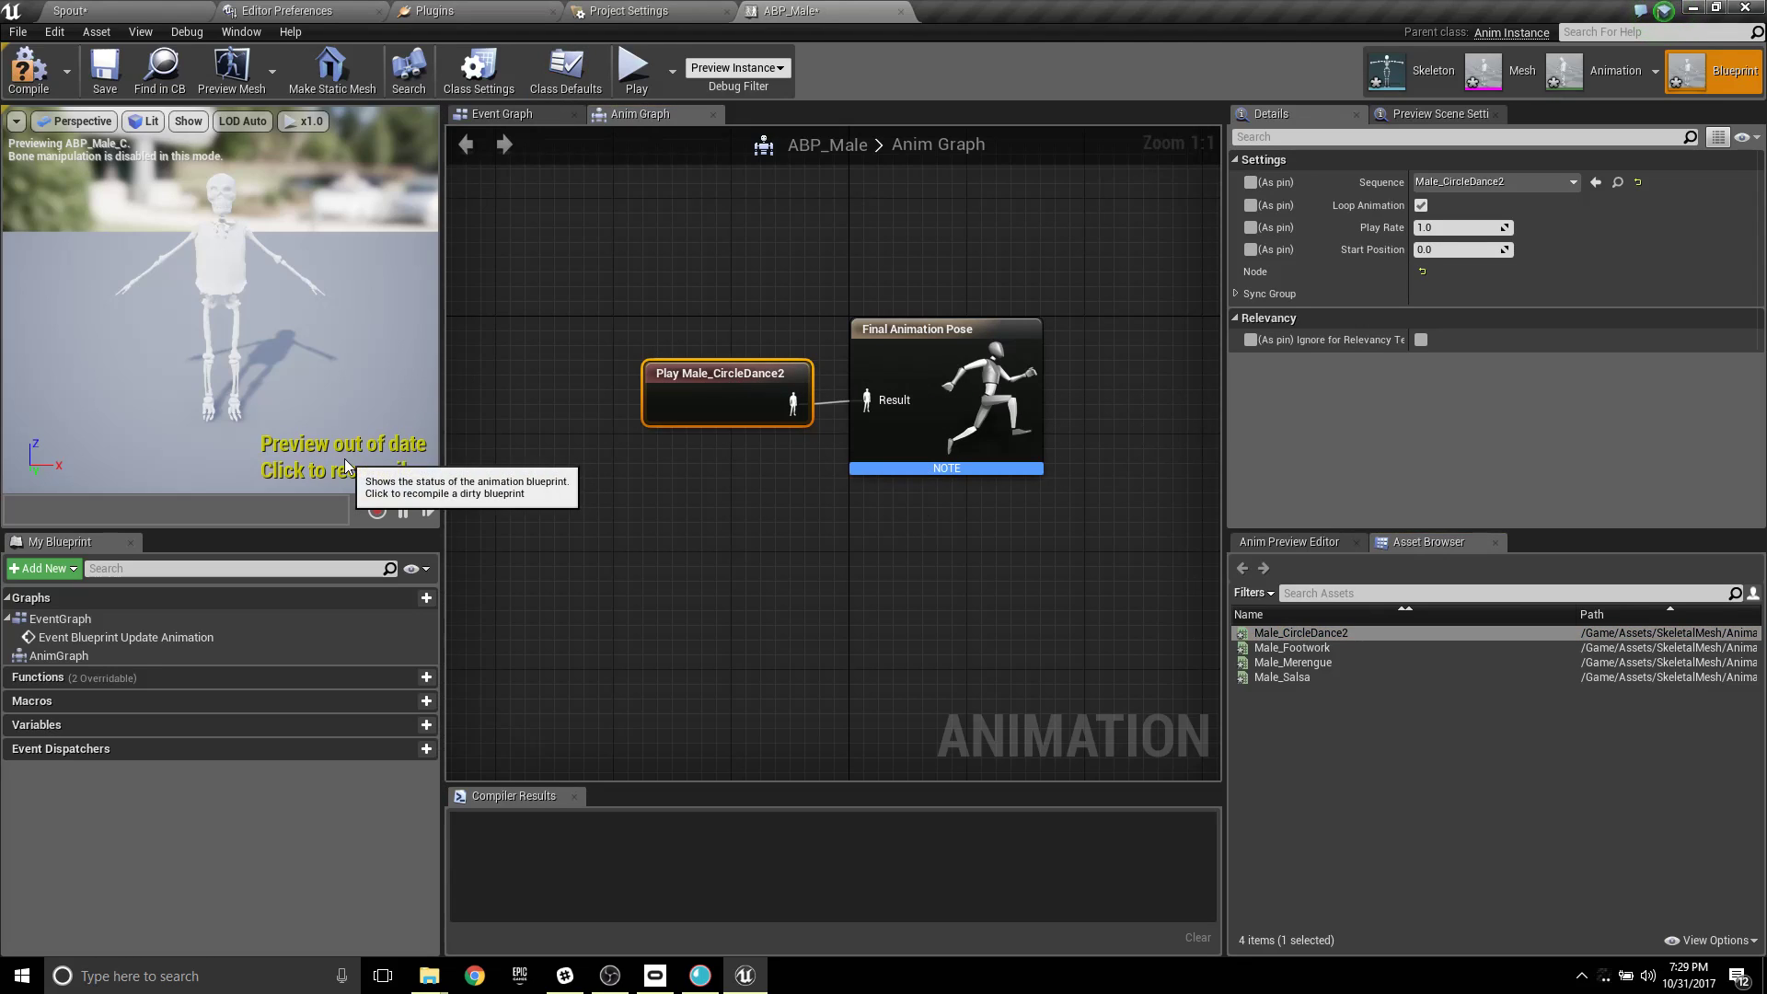
{"action": "left_click", "coordinate": [366, 478]}
{"action": "left_click_drag", "start_coordinate": [755, 375], "coordinate": [718, 364]}
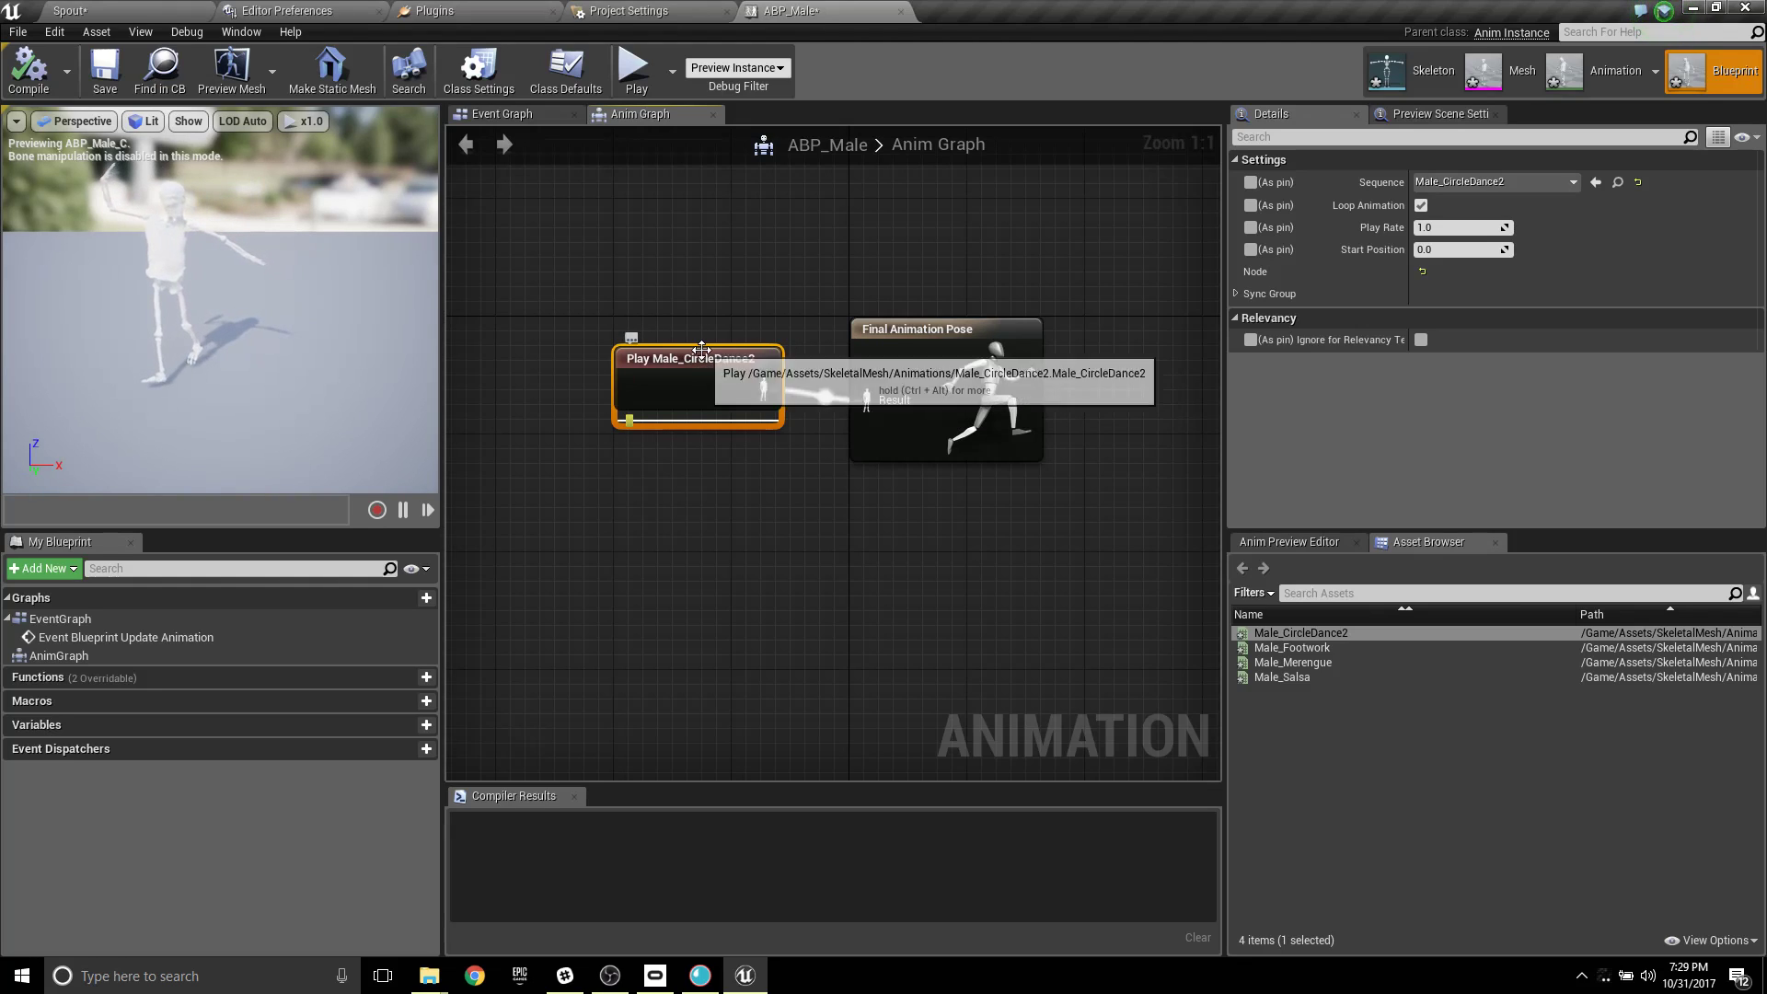
{"action": "key", "text": "Delete"}
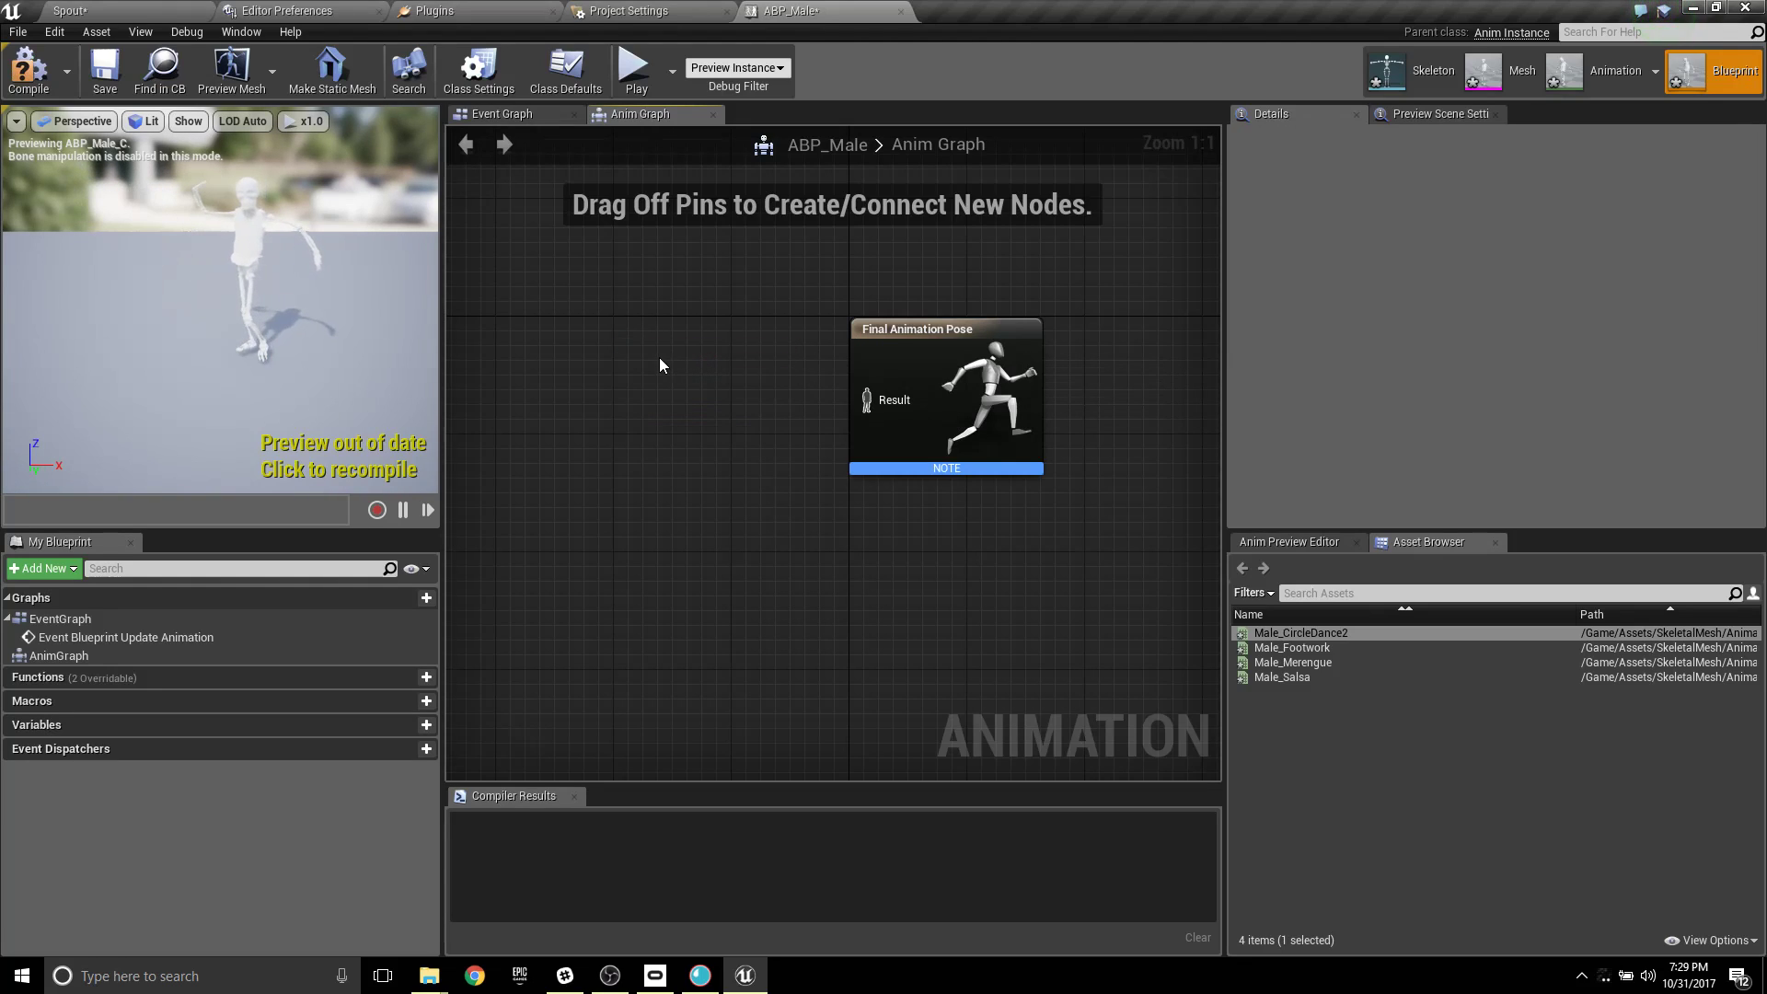
Add a new state machine to the Anim Graph and connect its output to the Final Animation Pose result.
{"action": "right_click", "coordinate": [659, 364]}
{"action": "type", "text": "stat"}
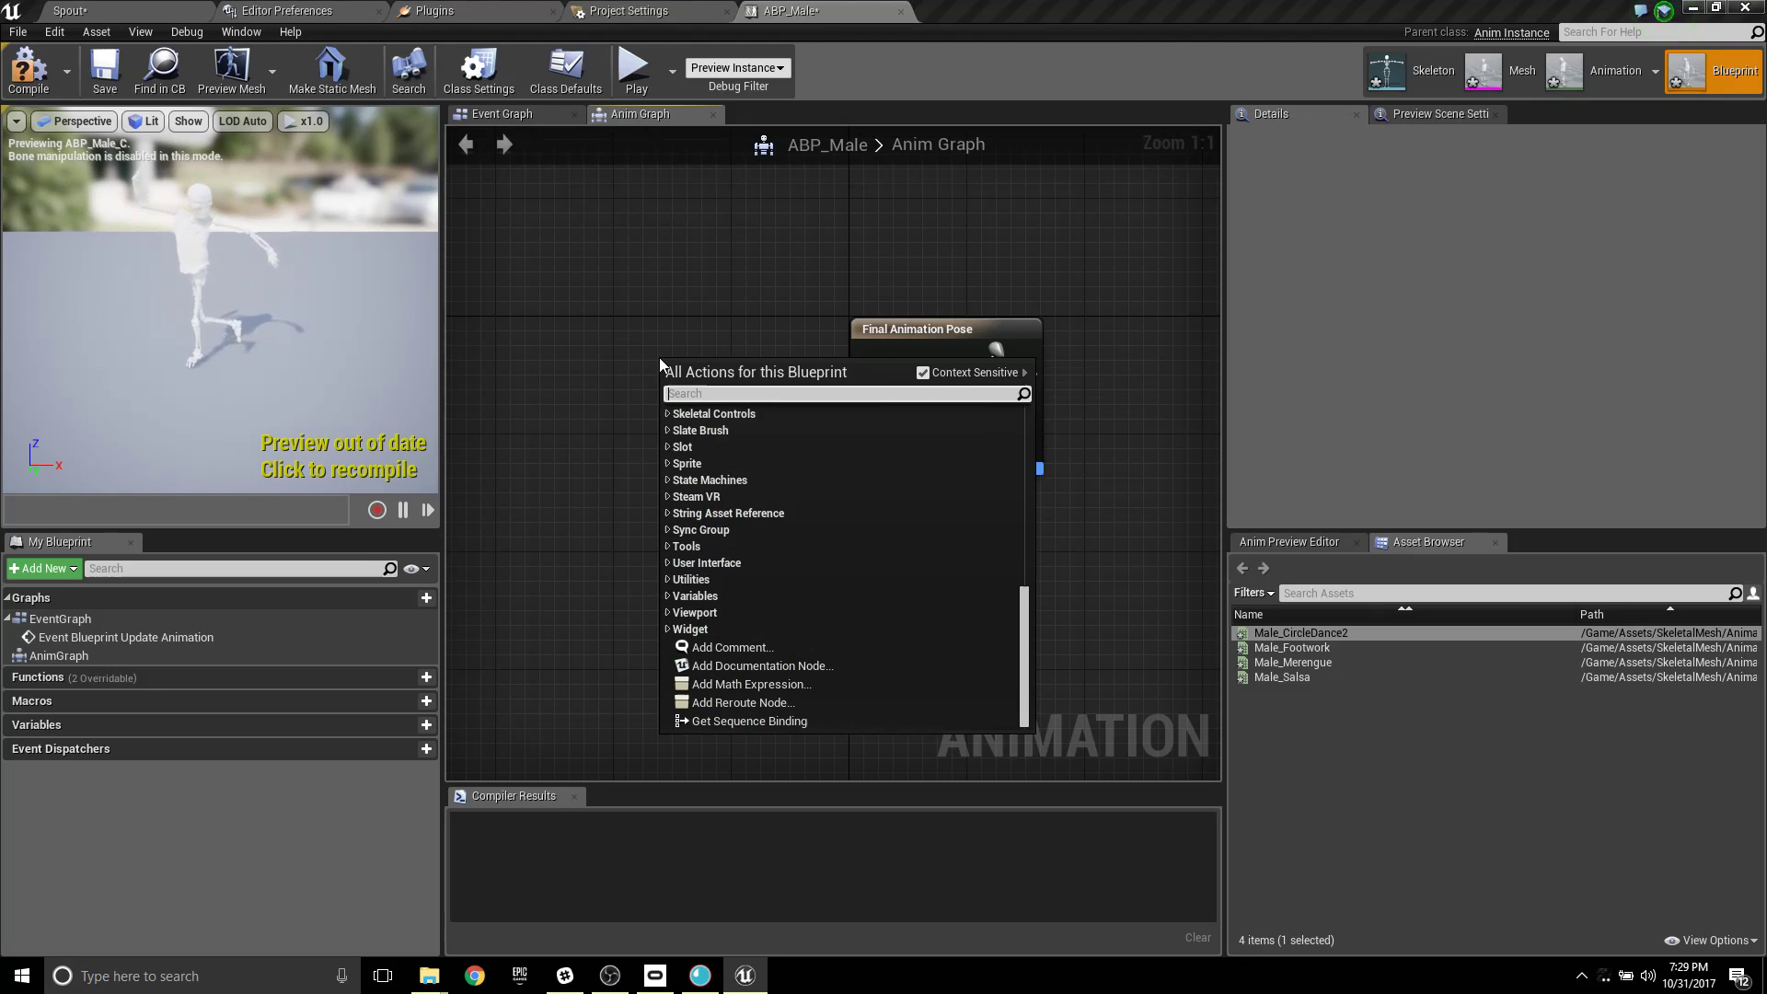
{"action": "type", "text": "e"}
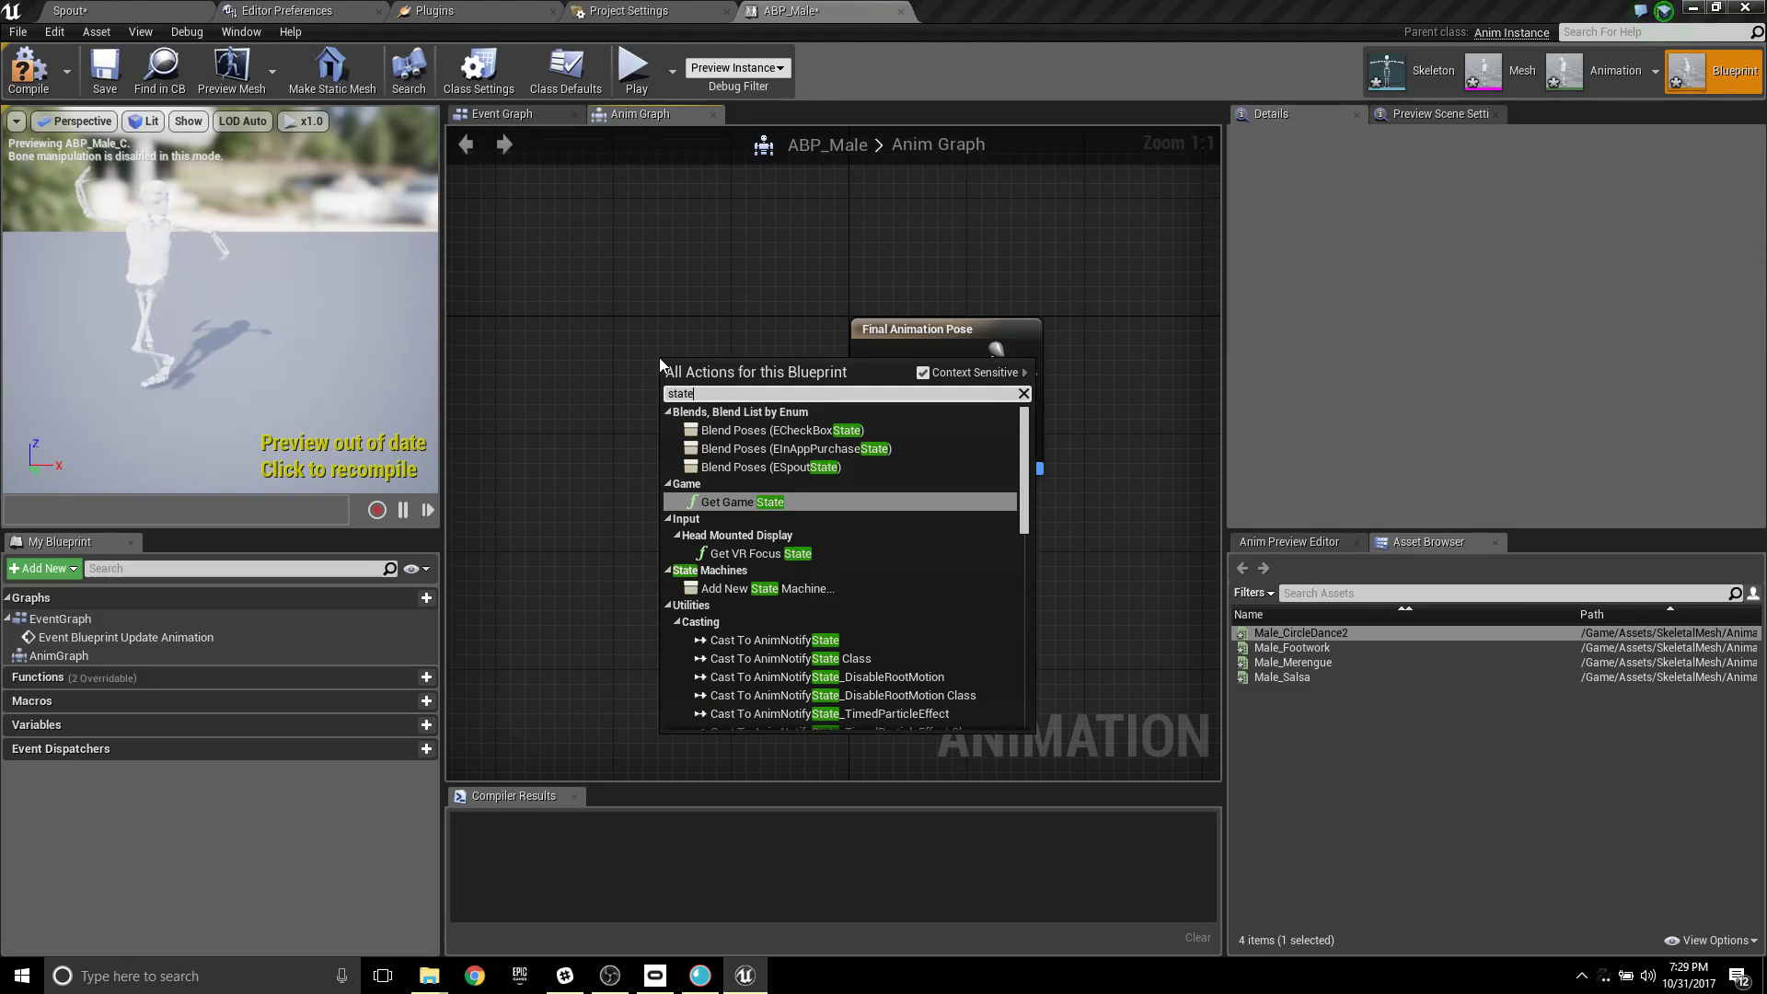
{"action": "left_click", "coordinate": [759, 588]}
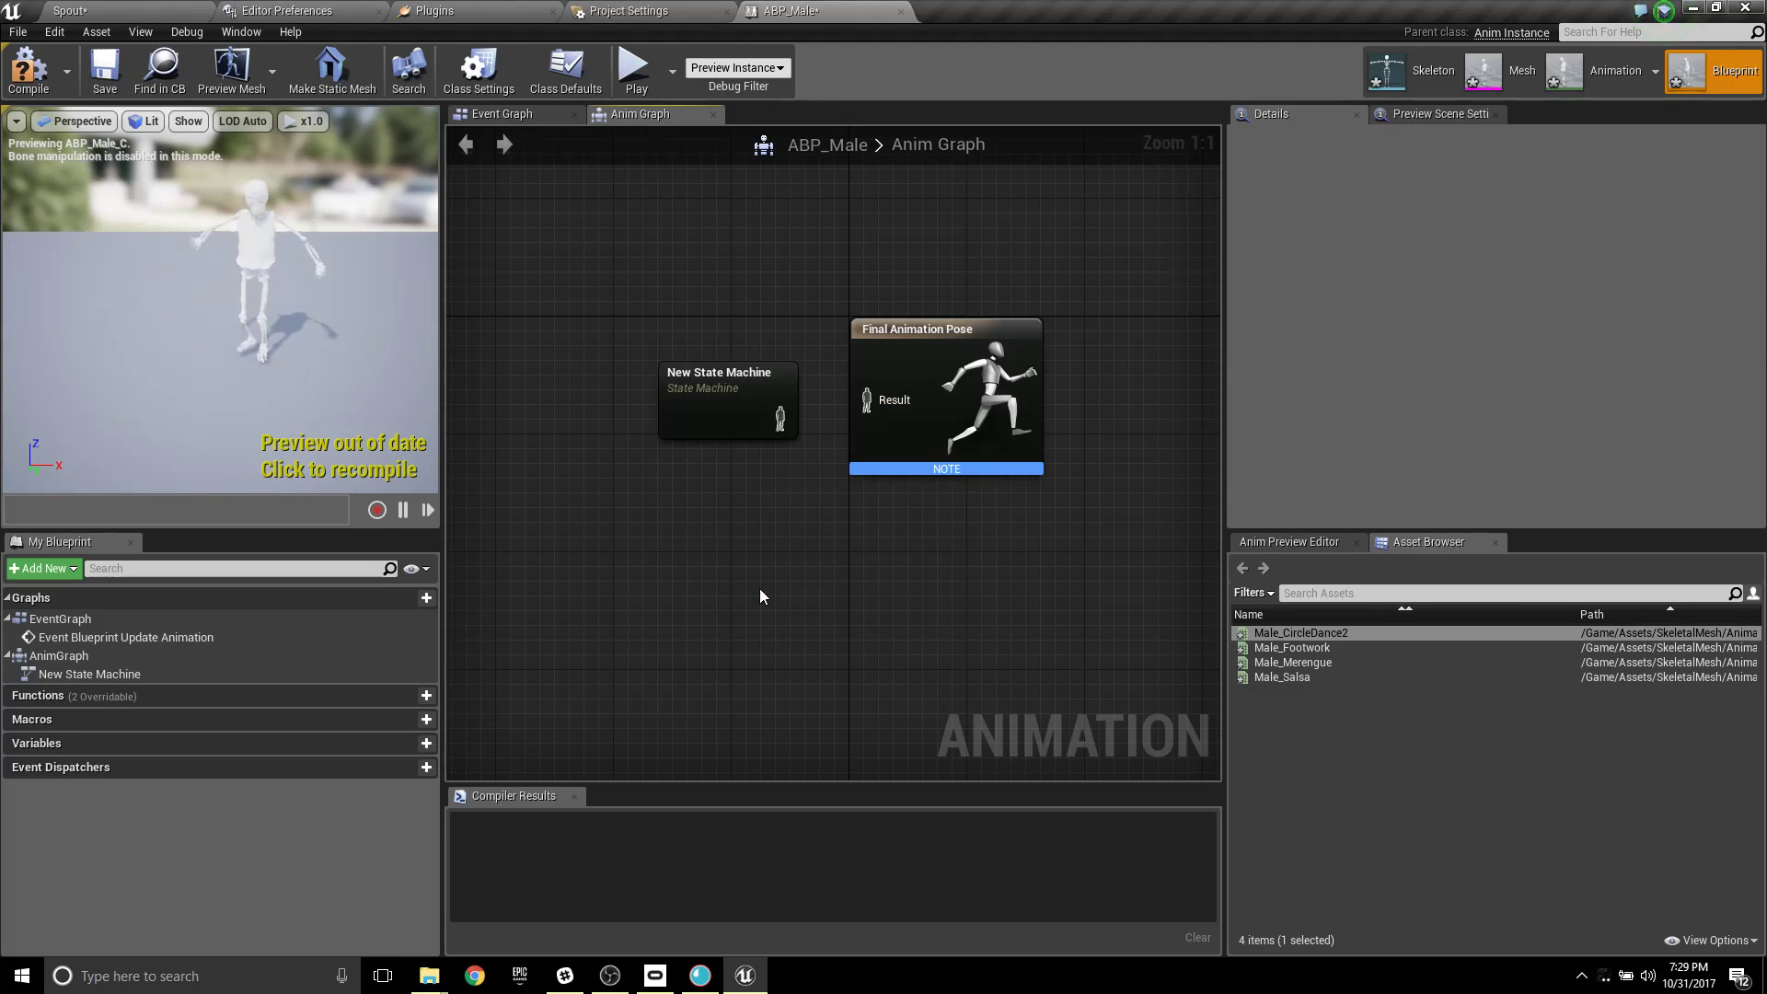
{"action": "left_click_drag", "start_coordinate": [784, 424], "coordinate": [887, 416]}
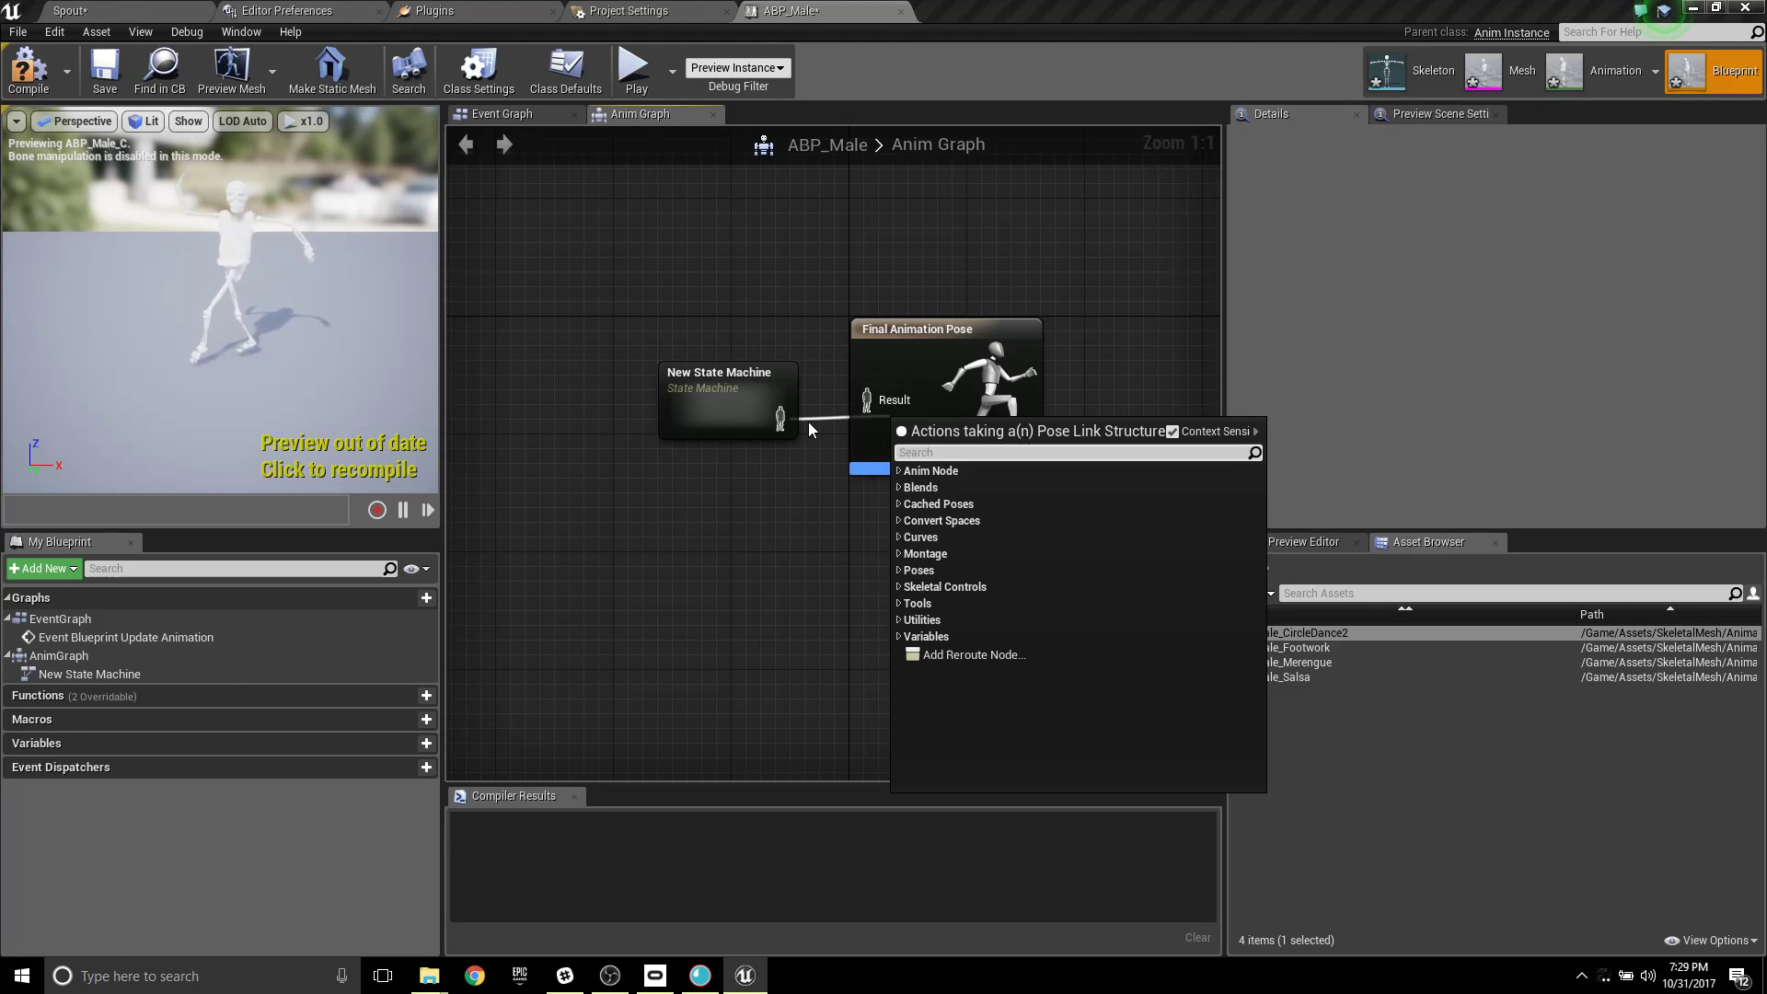
{"action": "left_click", "coordinate": [789, 378]}
{"action": "left_click_drag", "start_coordinate": [725, 385], "coordinate": [669, 369]}
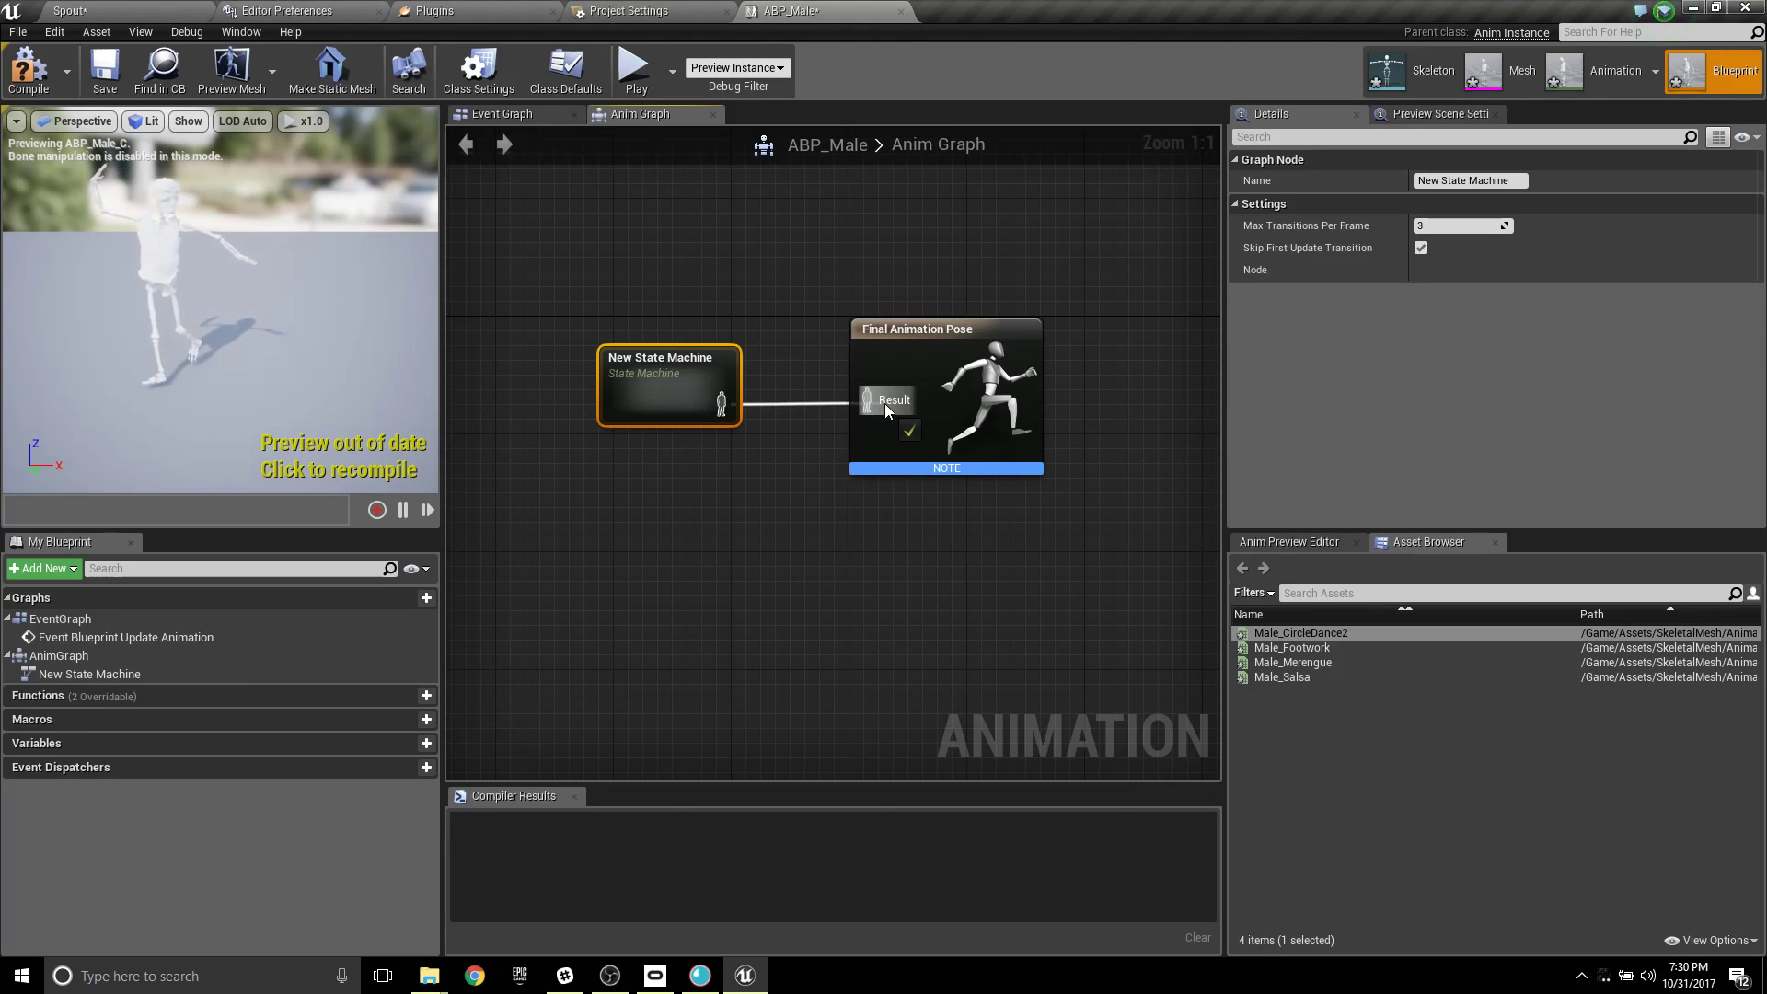
Open the new state machine and add the Male_CircleDance2 animation as a state beside the Entry node.
{"action": "double_click", "coordinate": [647, 377]}
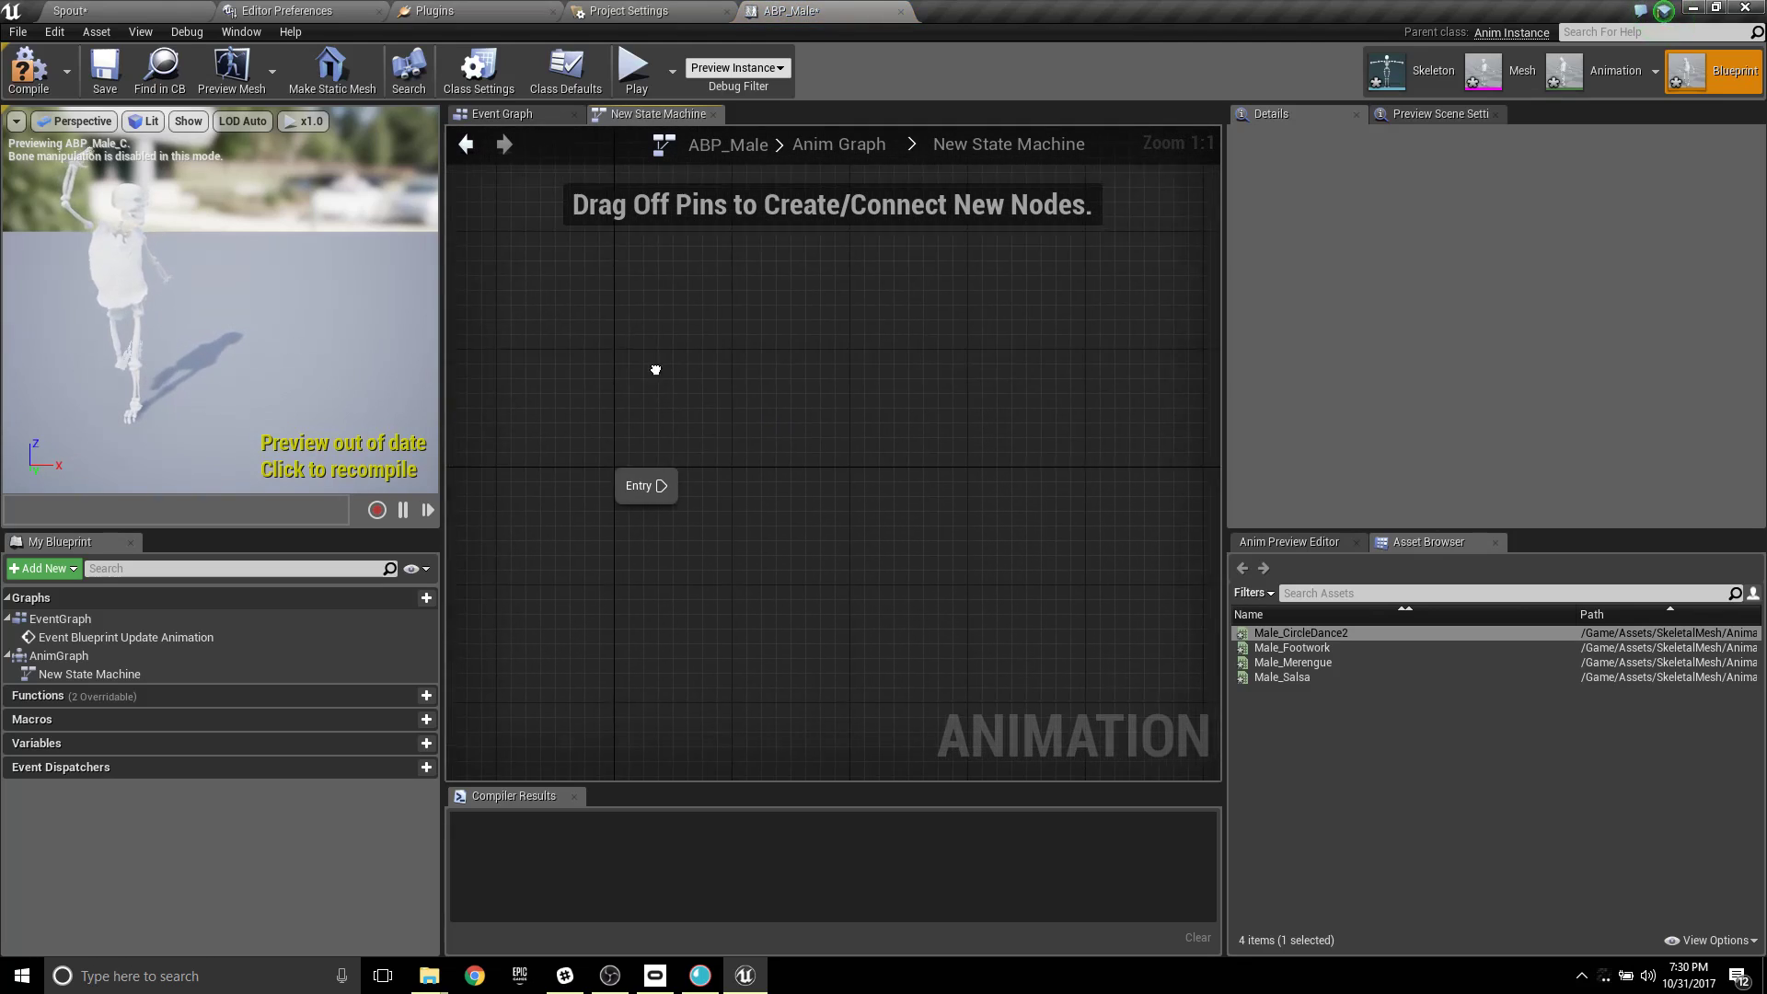
{"action": "left_click_drag", "start_coordinate": [695, 481], "coordinate": [833, 489]}
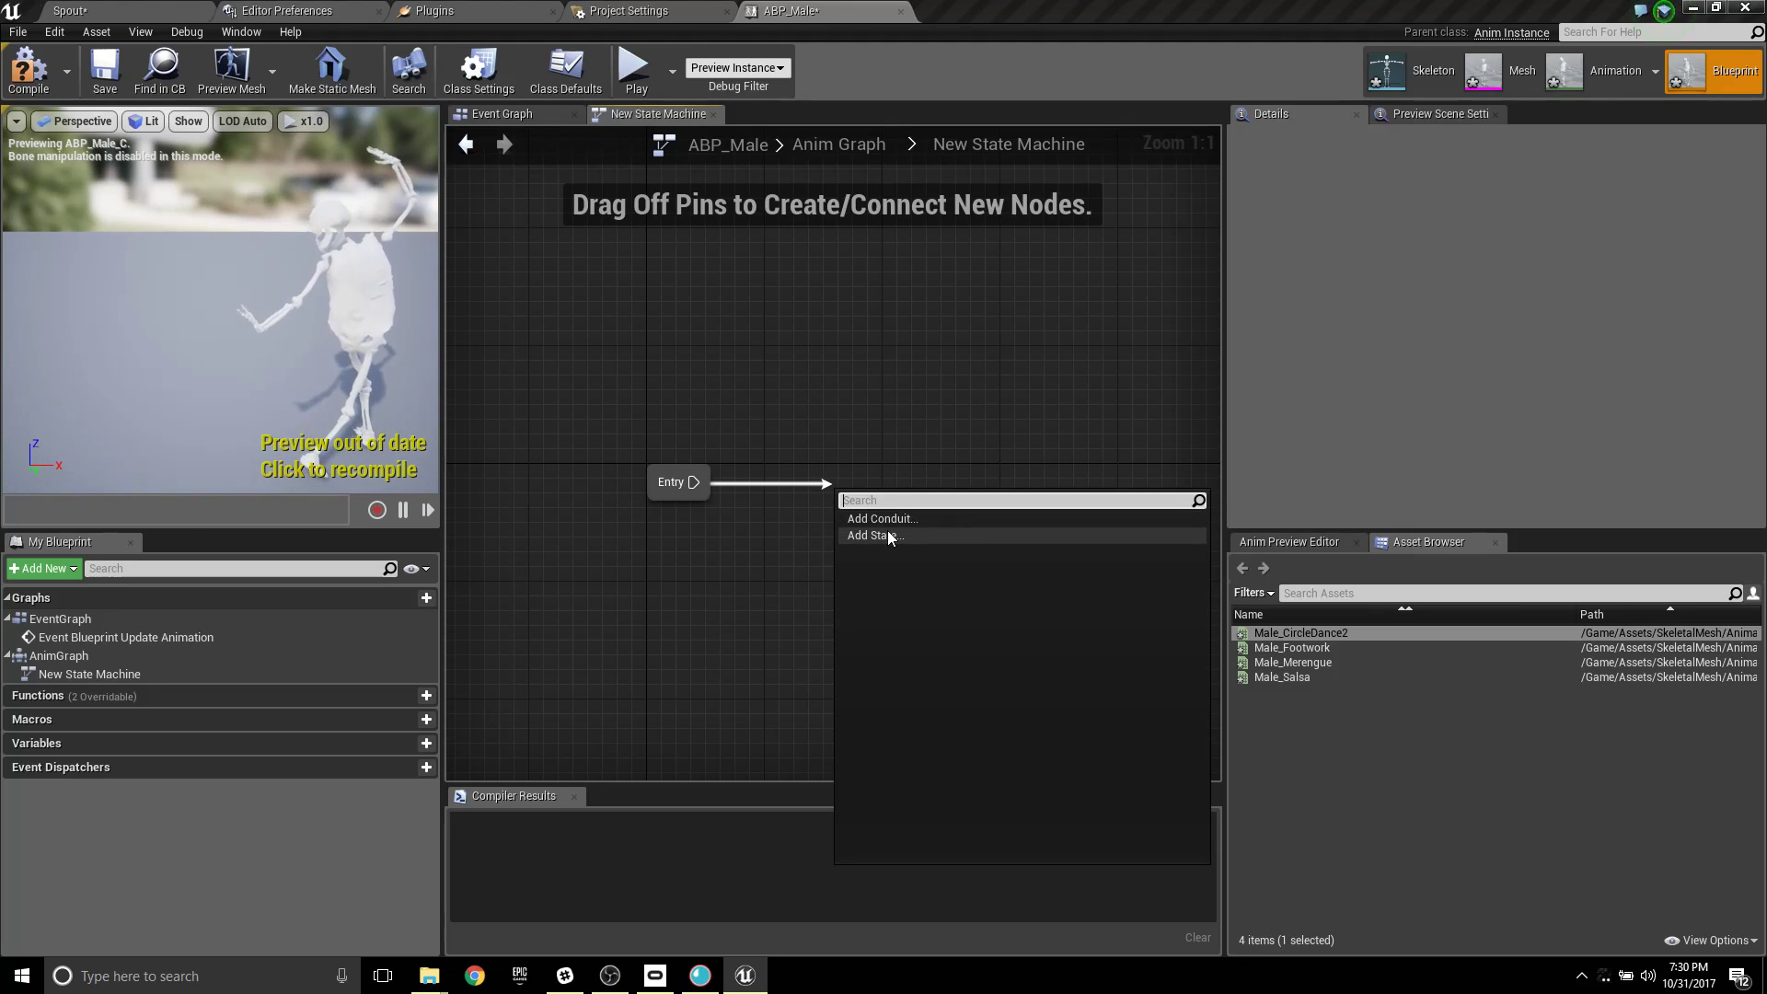
{"action": "left_click", "coordinate": [879, 418]}
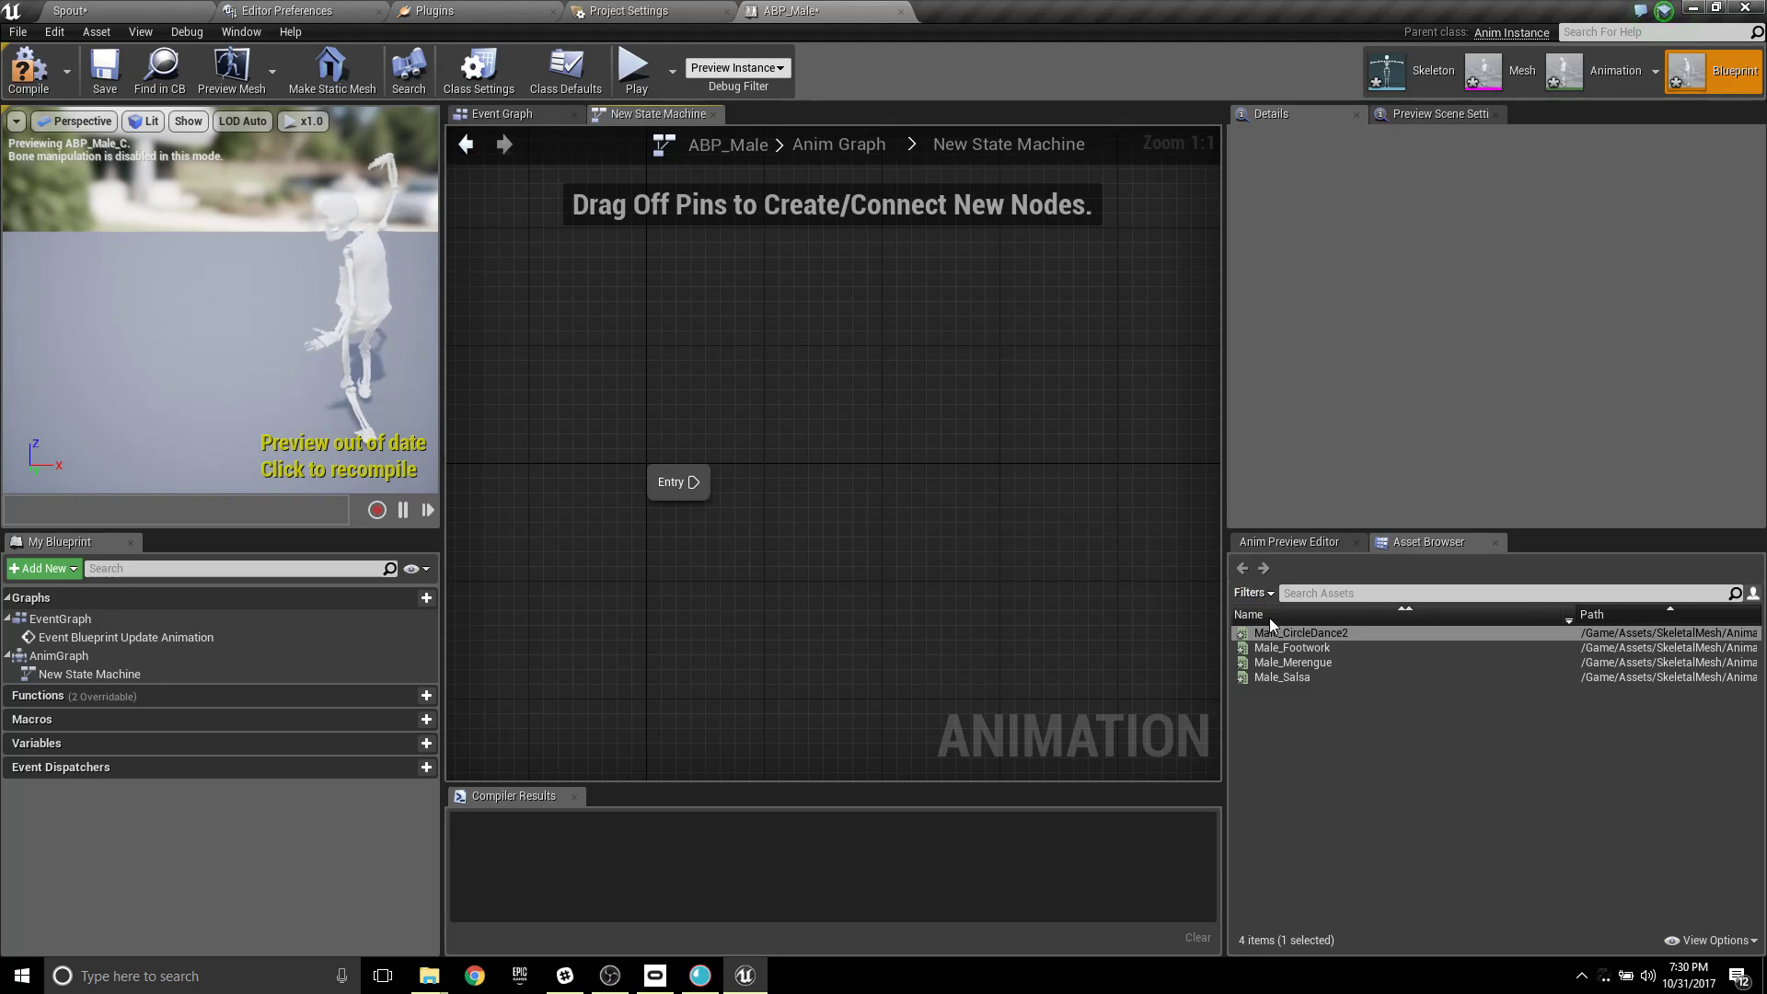
{"action": "left_click", "coordinate": [1321, 696]}
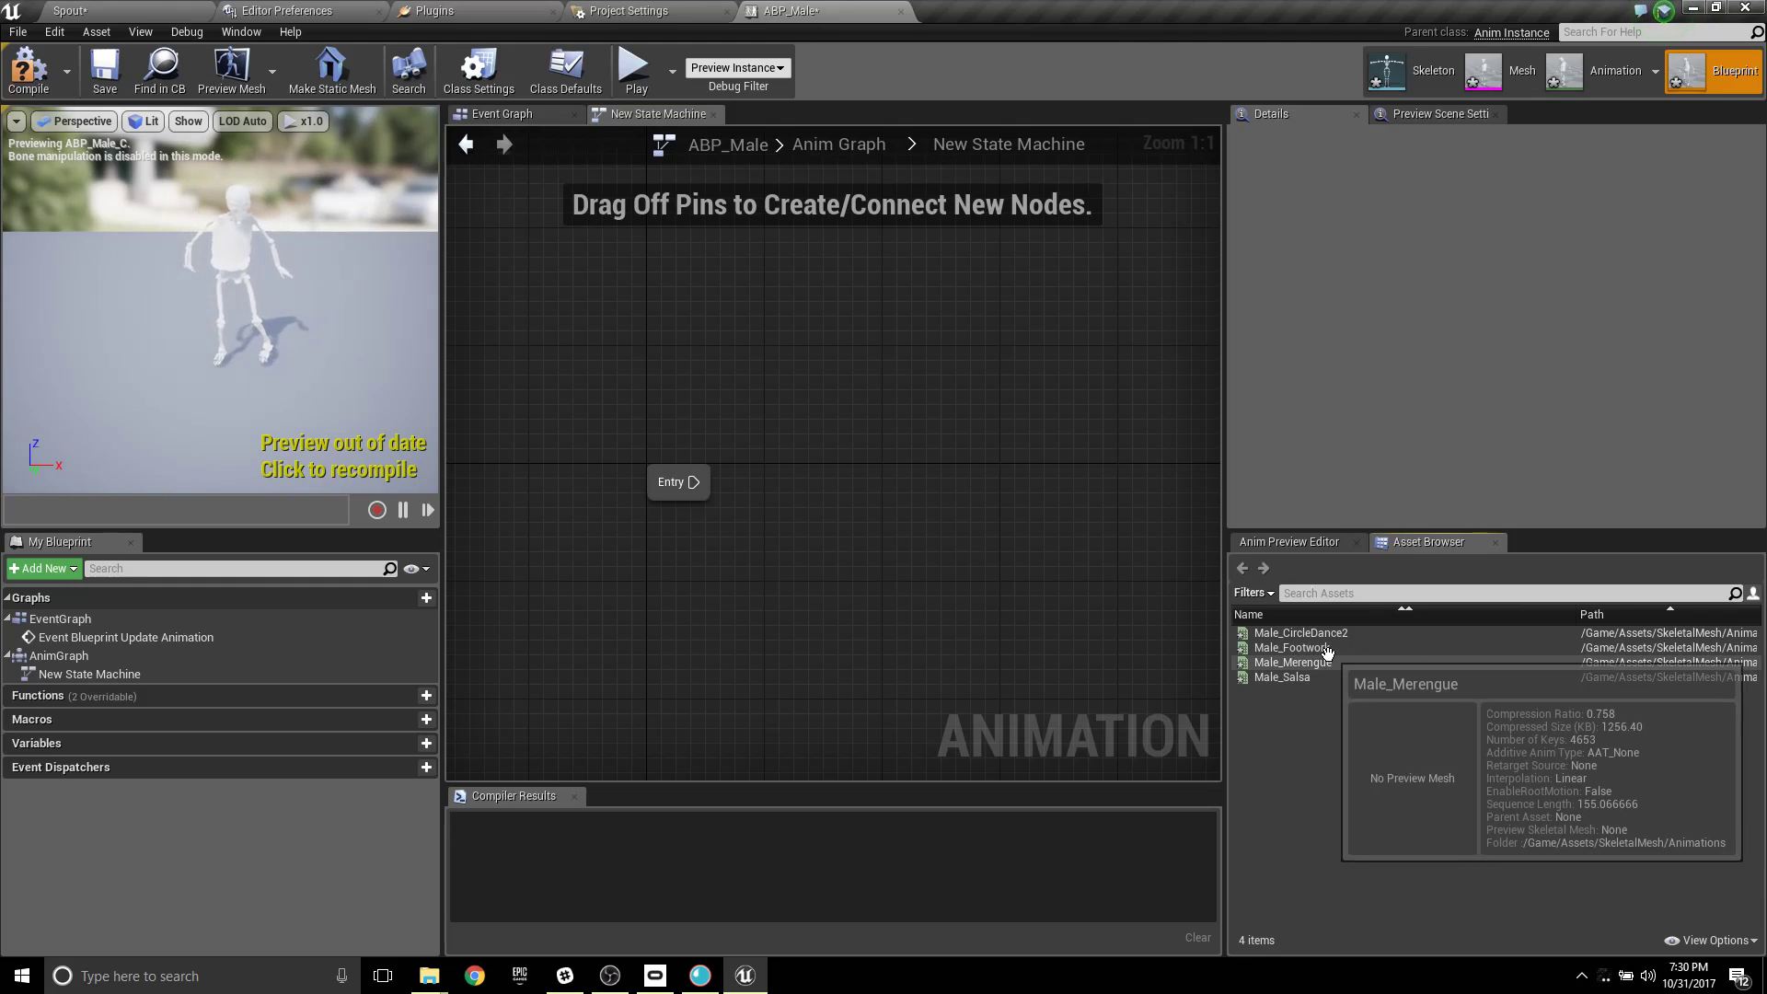
{"action": "mouse_move", "coordinate": [1331, 635]}
{"action": "left_click_drag", "start_coordinate": [1332, 635], "coordinate": [888, 492]}
{"action": "left_click", "coordinate": [1012, 548]}
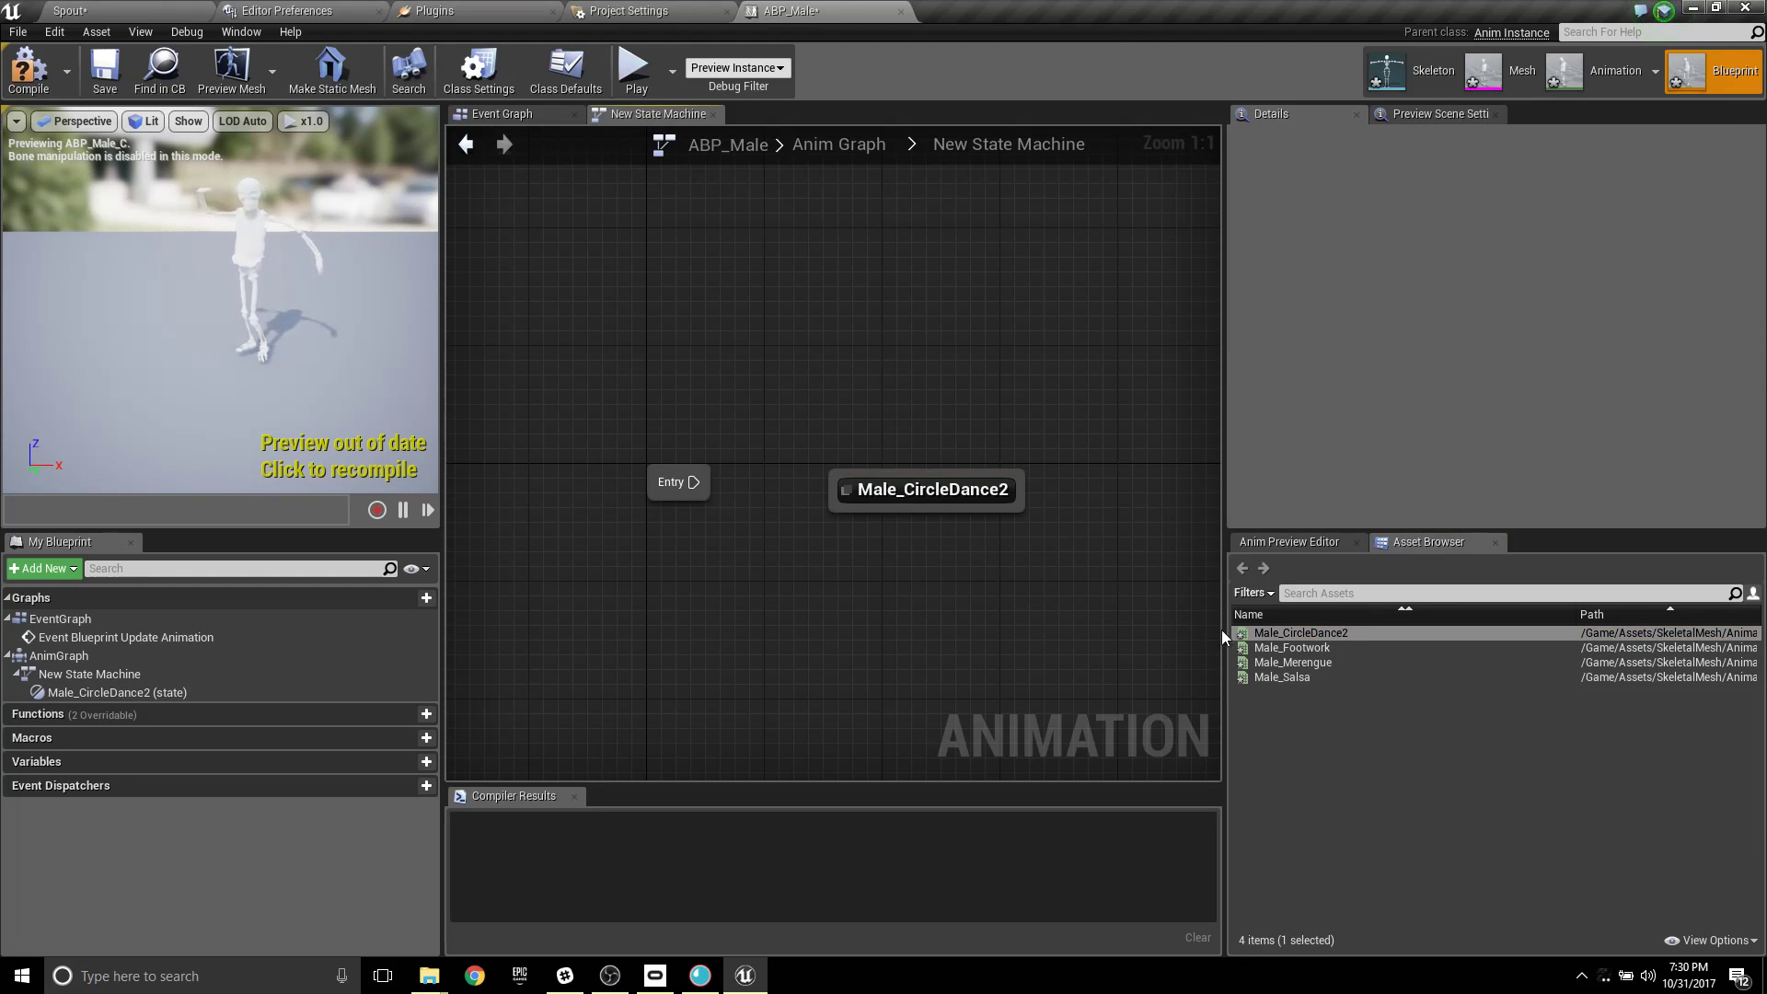
Add Male_Footwork, Male_Merengue and Male_Salsa as states and arrange them around a free central spot opposite Male_CircleDance2.
{"action": "left_click_drag", "start_coordinate": [1292, 647], "coordinate": [1034, 351]}
{"action": "left_click_drag", "start_coordinate": [1291, 661], "coordinate": [1181, 500]}
{"action": "right_click_drag", "start_coordinate": [1087, 549], "coordinate": [914, 360]}
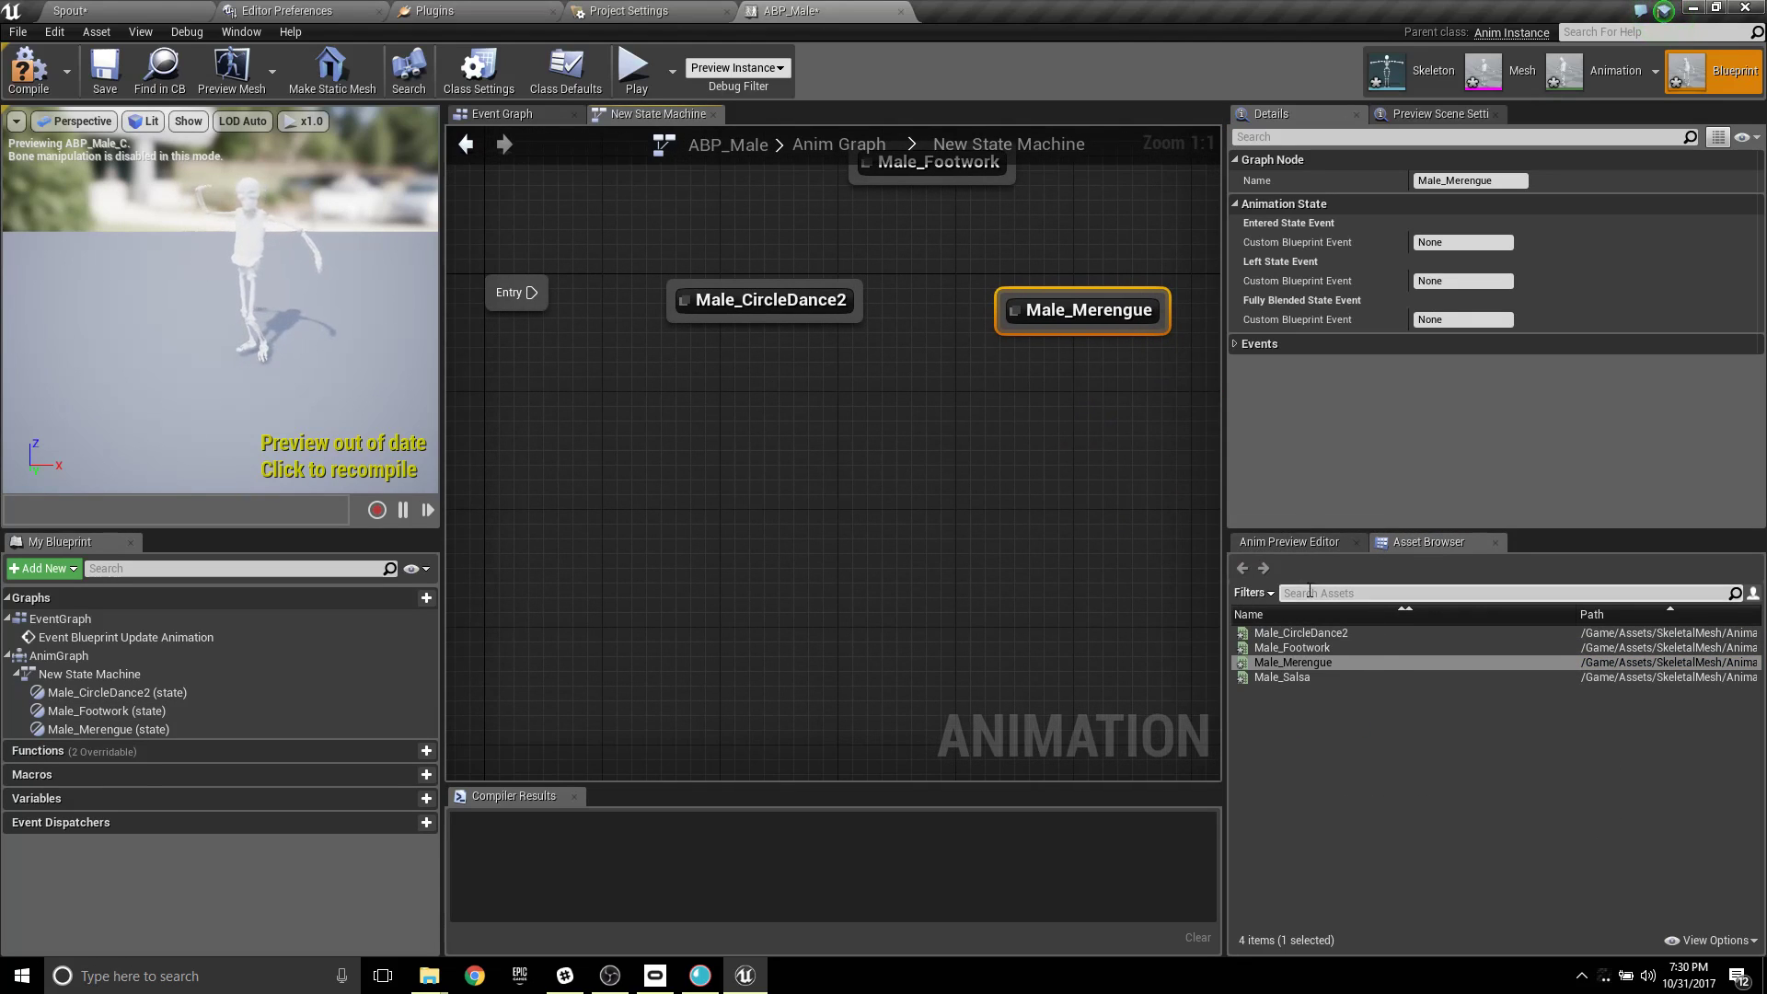
{"action": "left_click_drag", "start_coordinate": [1292, 677], "coordinate": [908, 398]}
{"action": "right_click_drag", "start_coordinate": [1048, 315], "coordinate": [1068, 544]}
{"action": "left_click", "coordinate": [1091, 515]}
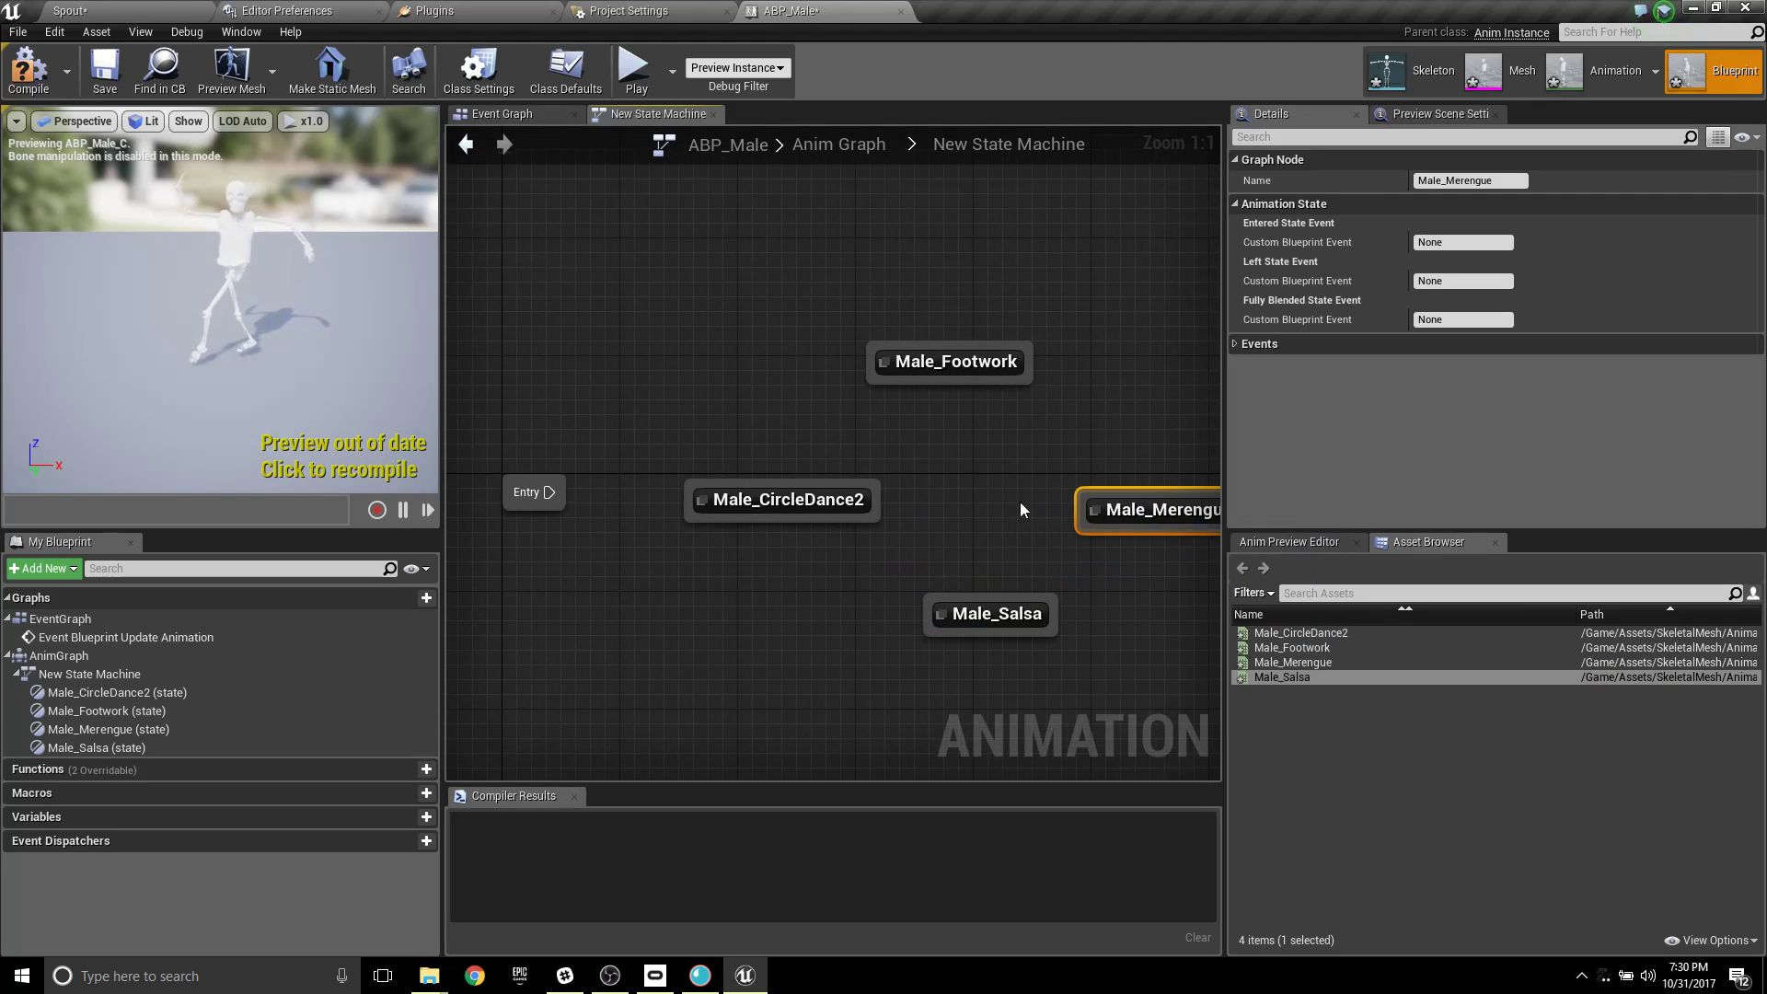
{"action": "mouse_move", "coordinate": [970, 622]}
{"action": "left_mouse_down"}
{"action": "mouse_move", "coordinate": [926, 626]}
{"action": "mouse_move", "coordinate": [964, 639]}
{"action": "left_mouse_up"}
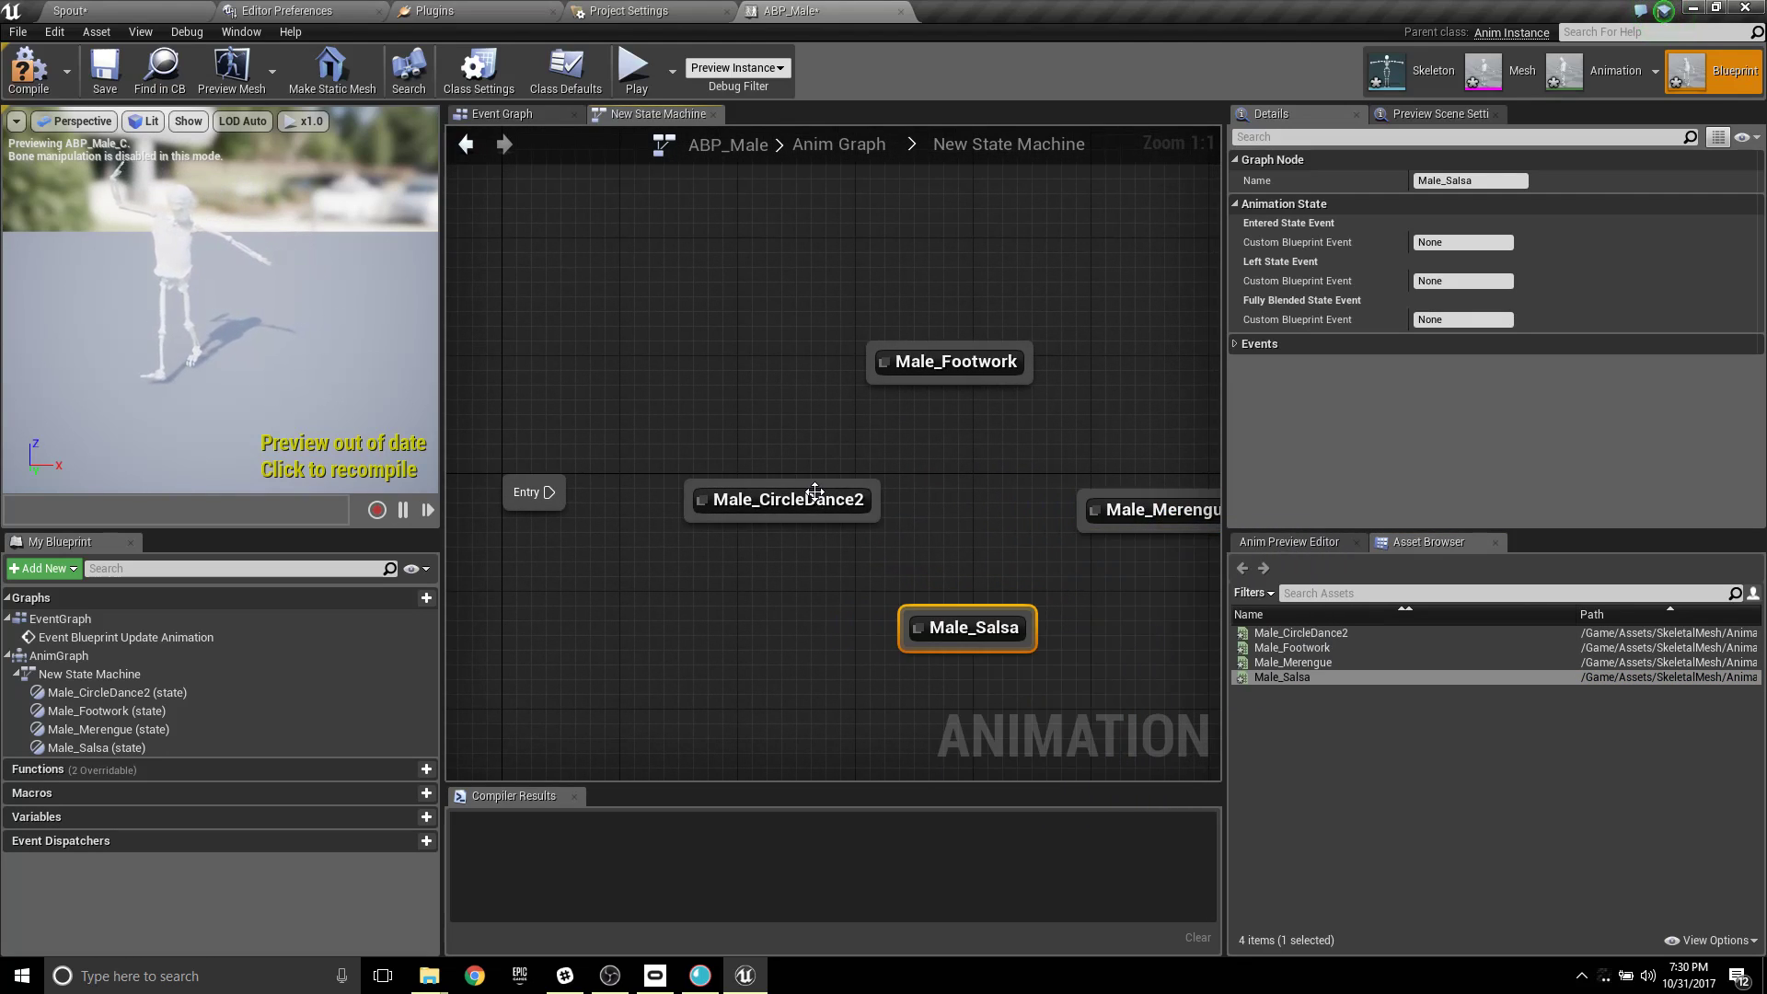
{"action": "left_click_drag", "start_coordinate": [814, 491], "coordinate": [795, 501]}
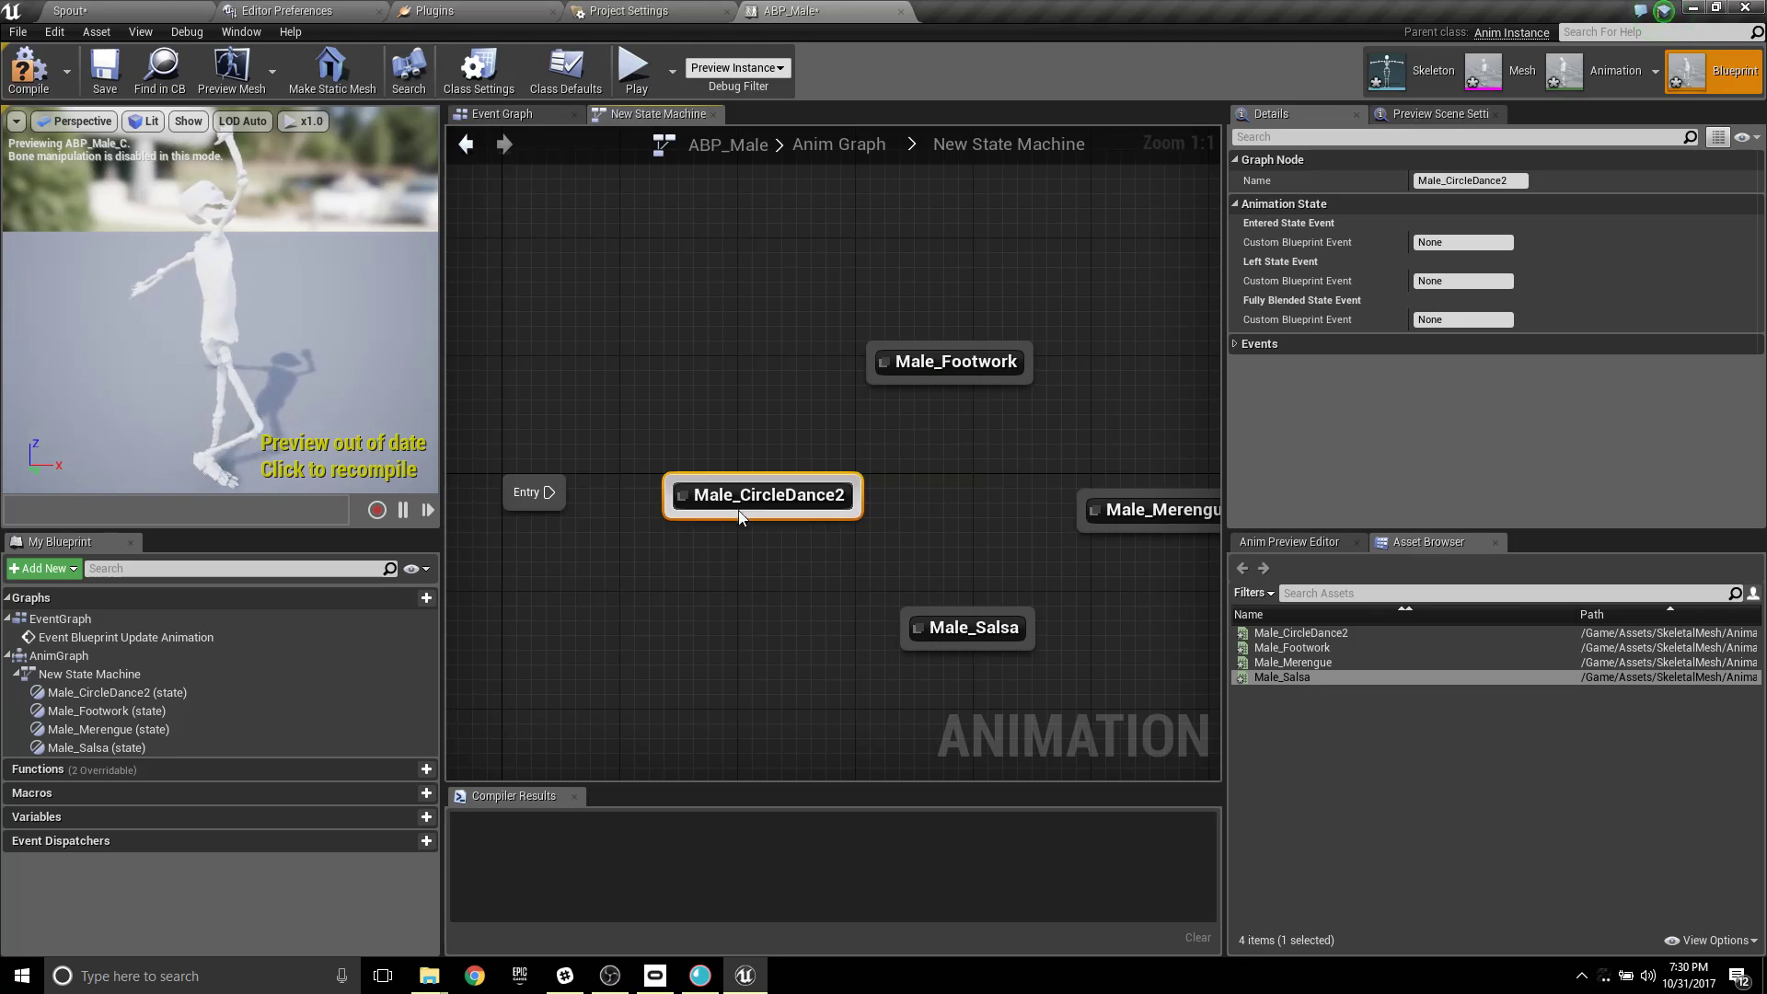
Add a conduit in the middle of the four dance states, keeping the name Conduit.
{"action": "right_click", "coordinate": [943, 491]}
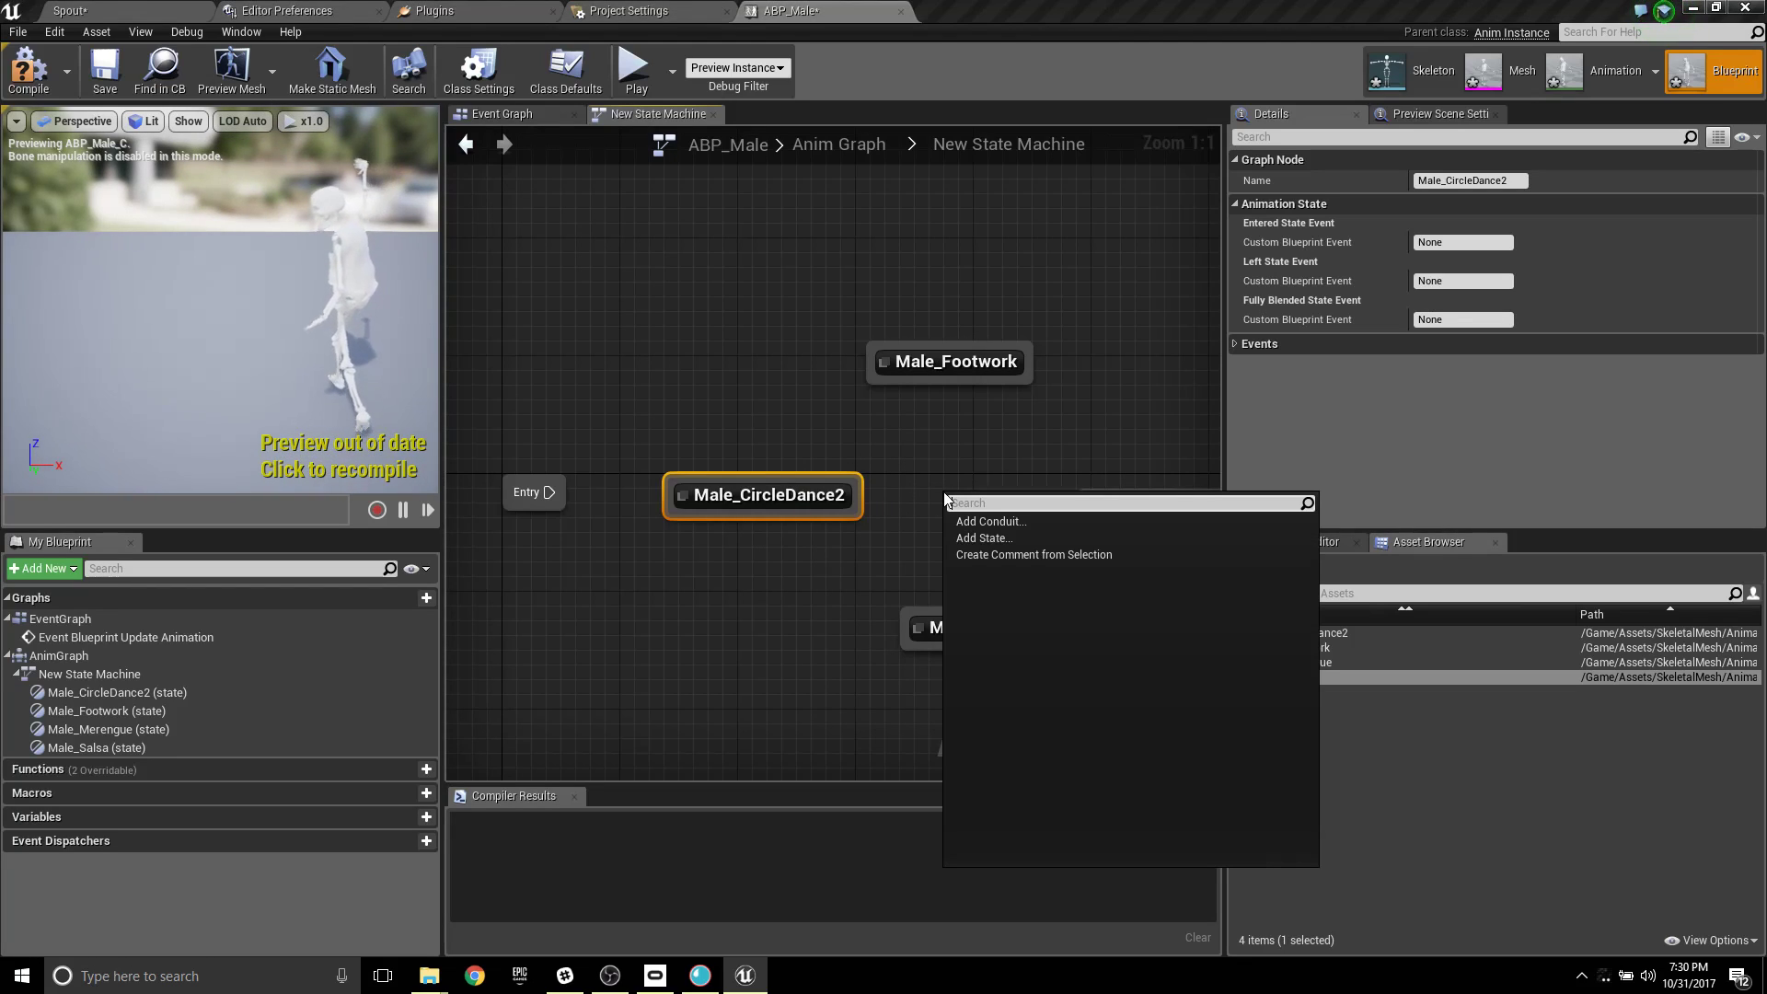
{"action": "left_click", "coordinate": [992, 521]}
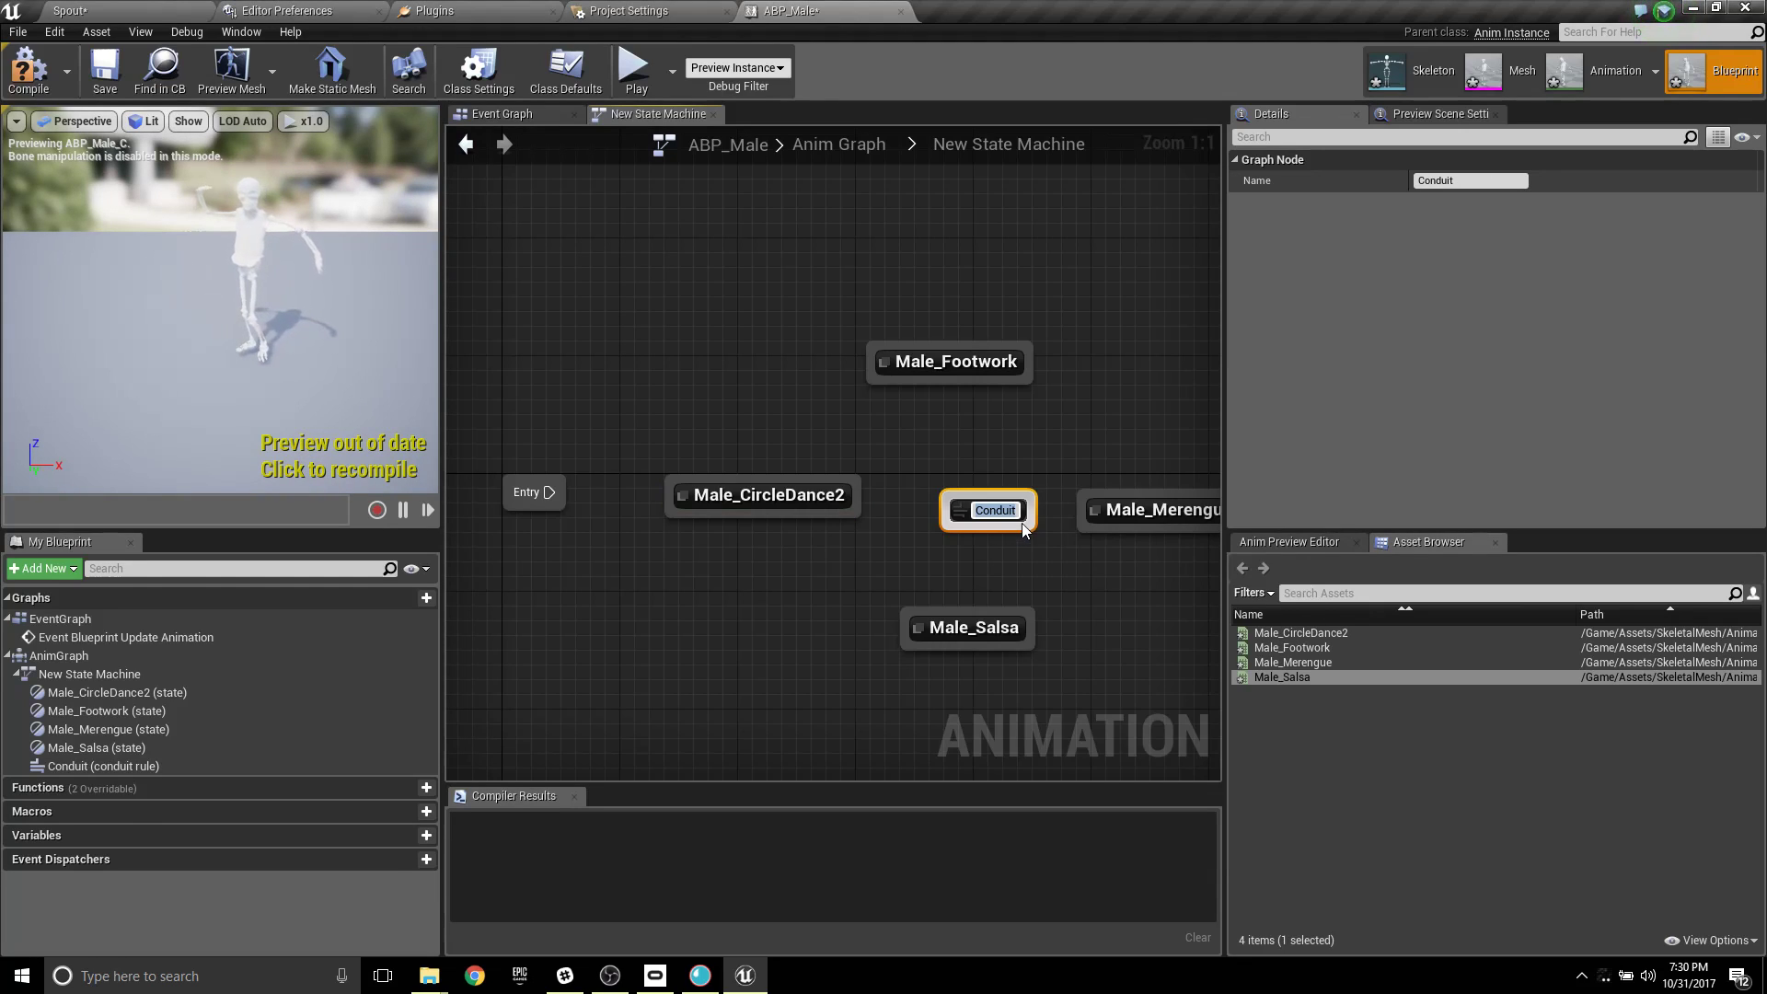
{"action": "key", "text": "Return"}
{"action": "left_click", "coordinate": [985, 442]}
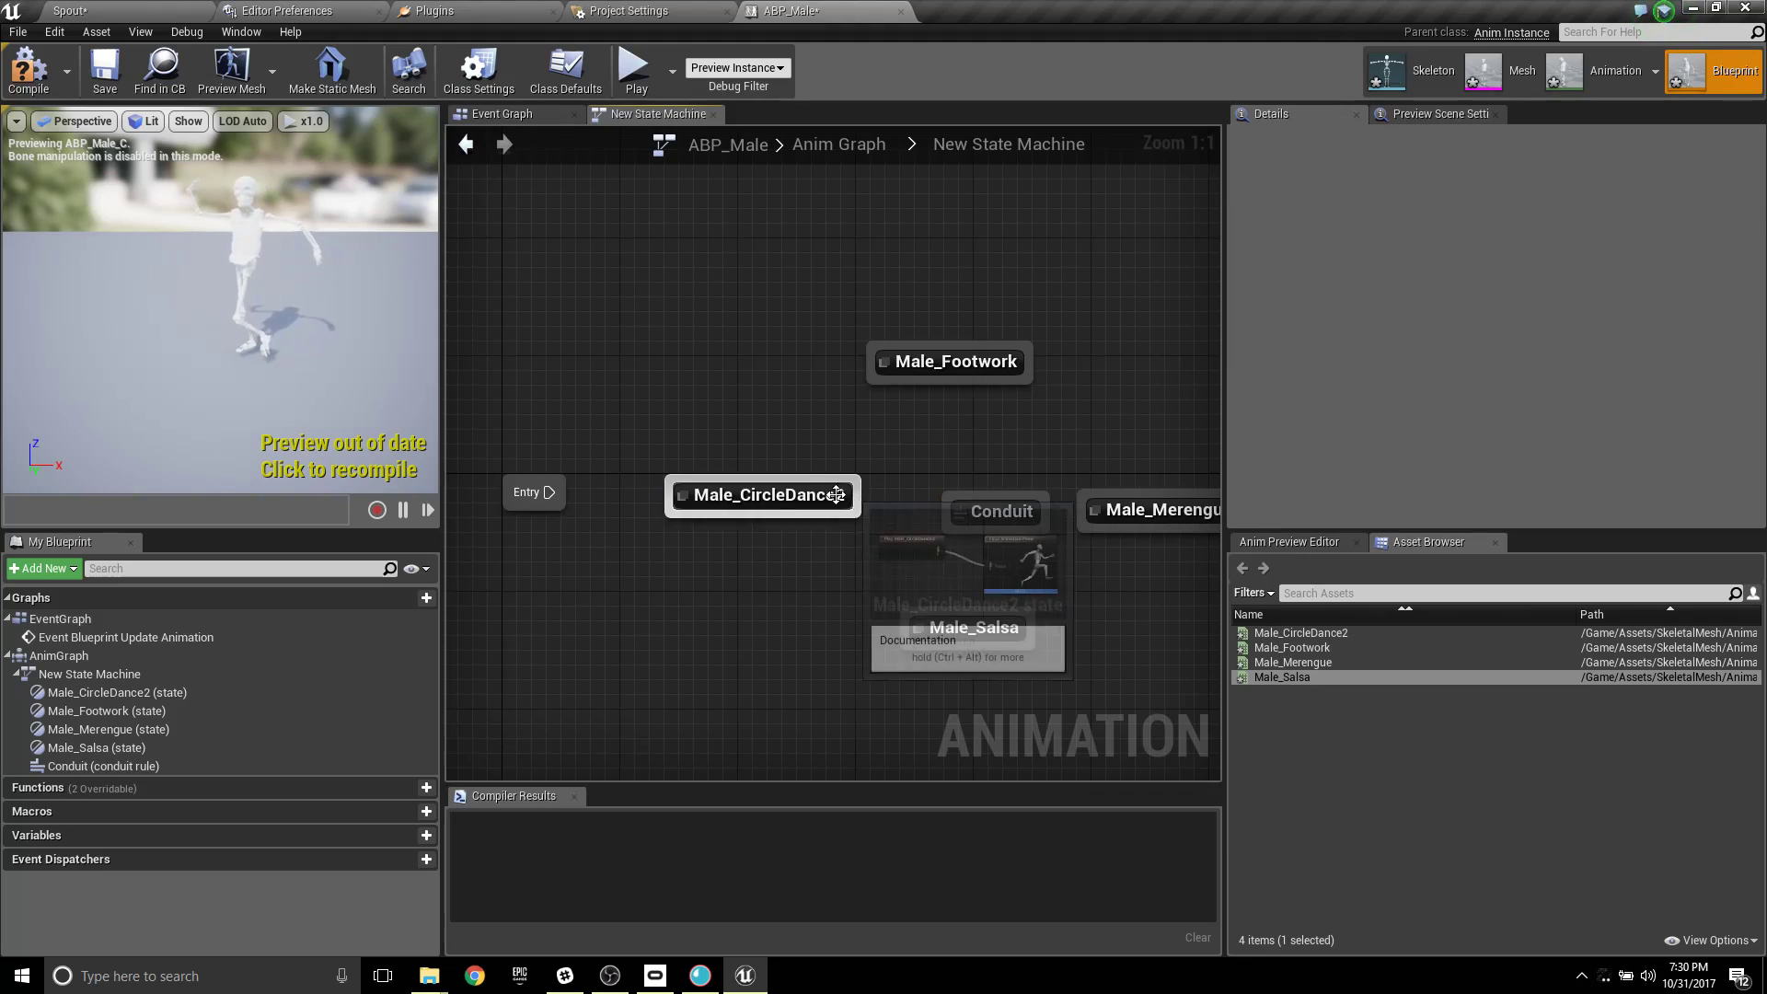
Connect Entry to Male_CircleDance2 and create transitions in both directions between Male_CircleDance2 and the Conduit.
{"action": "left_click_drag", "start_coordinate": [683, 502], "coordinate": [683, 502]}
{"action": "left_click", "coordinate": [637, 418]}
{"action": "left_click_drag", "start_coordinate": [557, 494], "coordinate": [974, 490]}
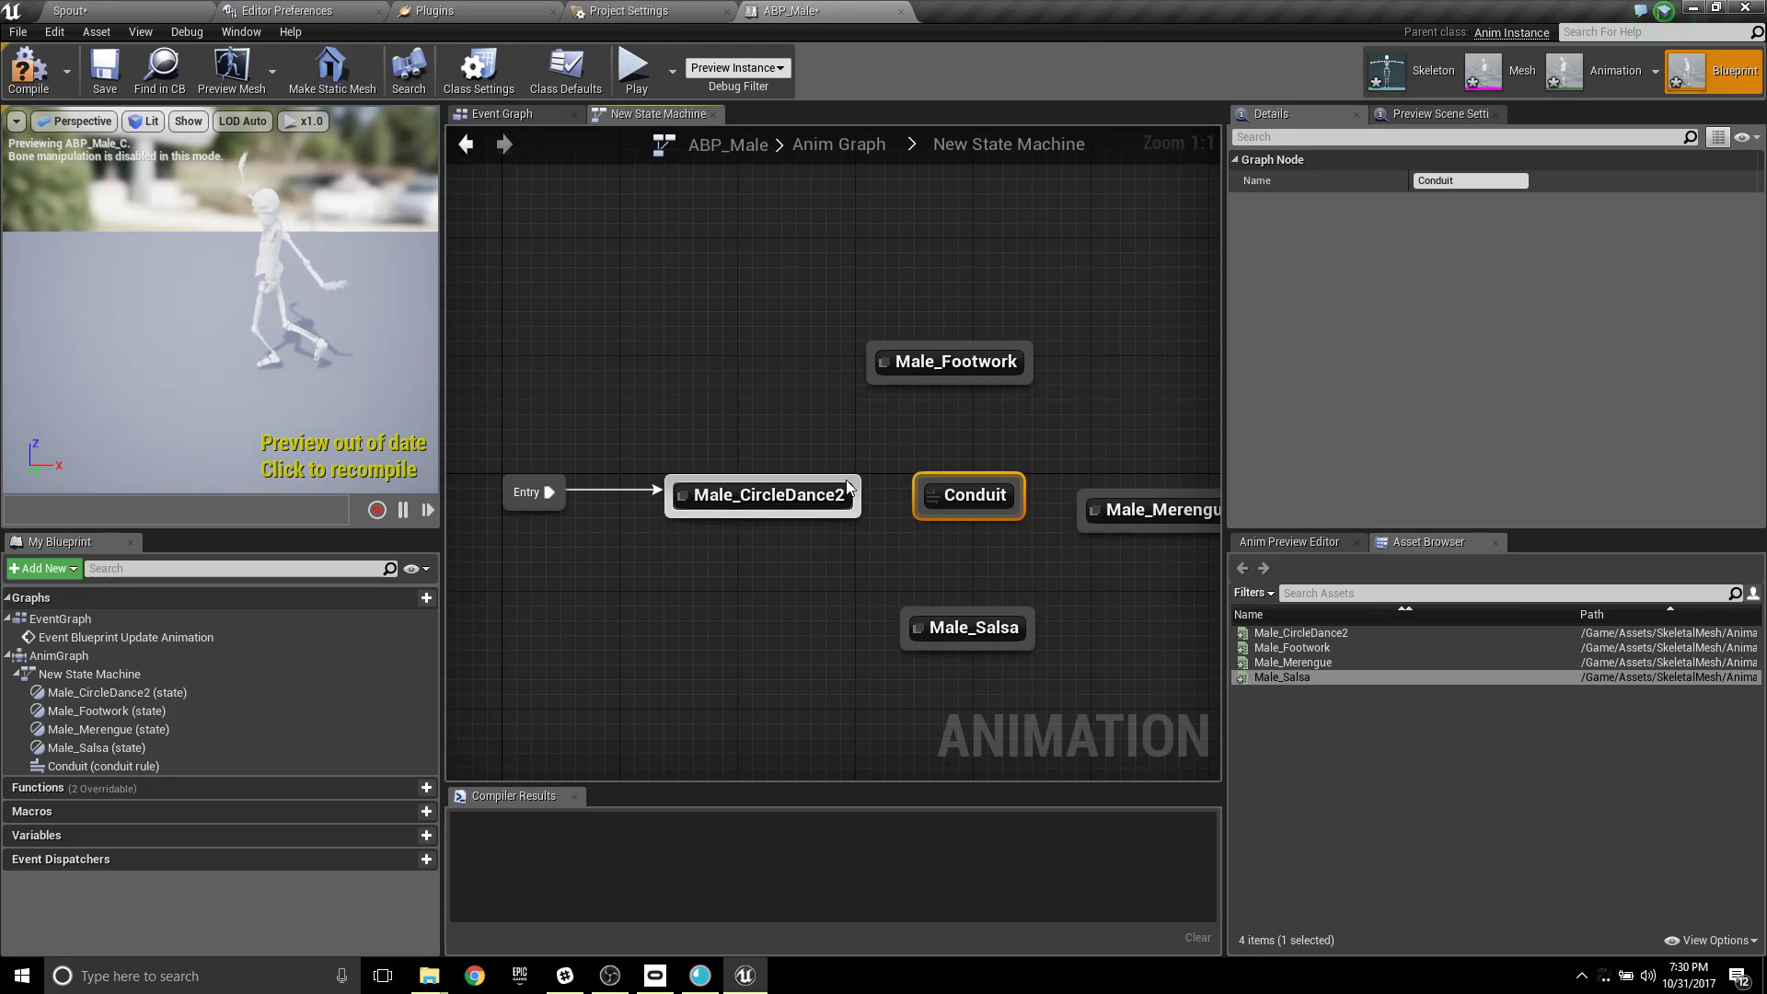
{"action": "left_click_drag", "start_coordinate": [853, 482], "coordinate": [968, 497]}
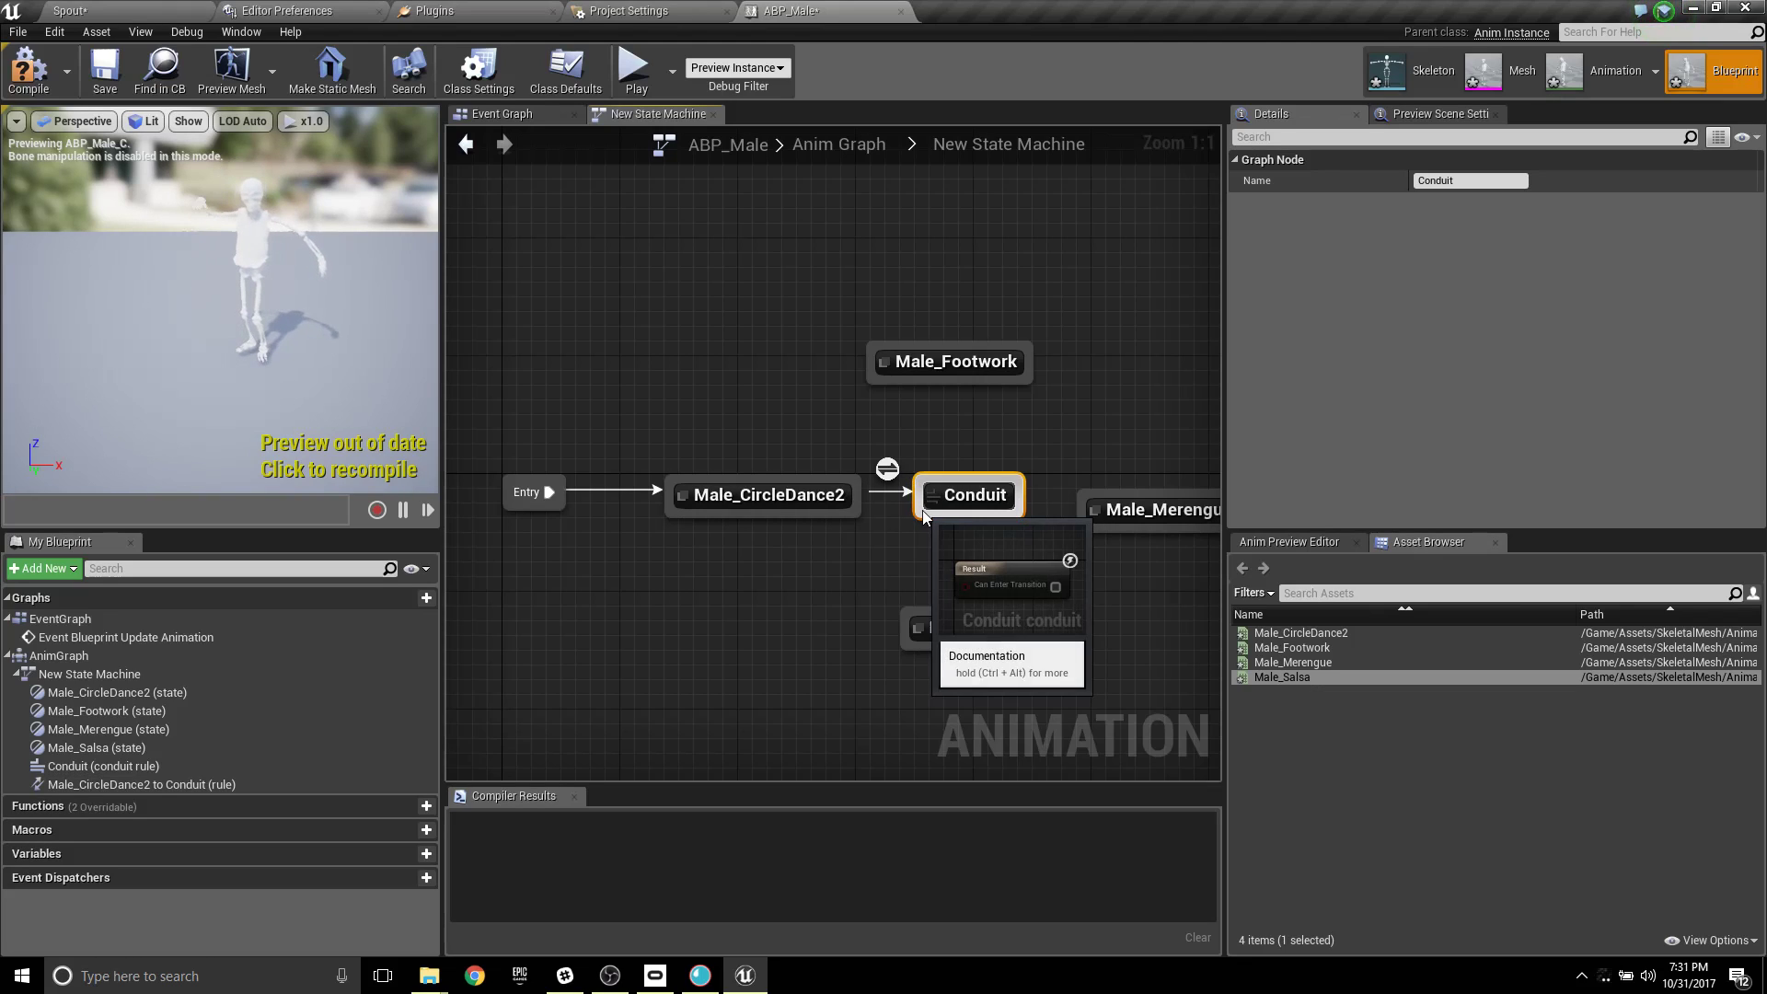
{"action": "left_click", "coordinate": [853, 506]}
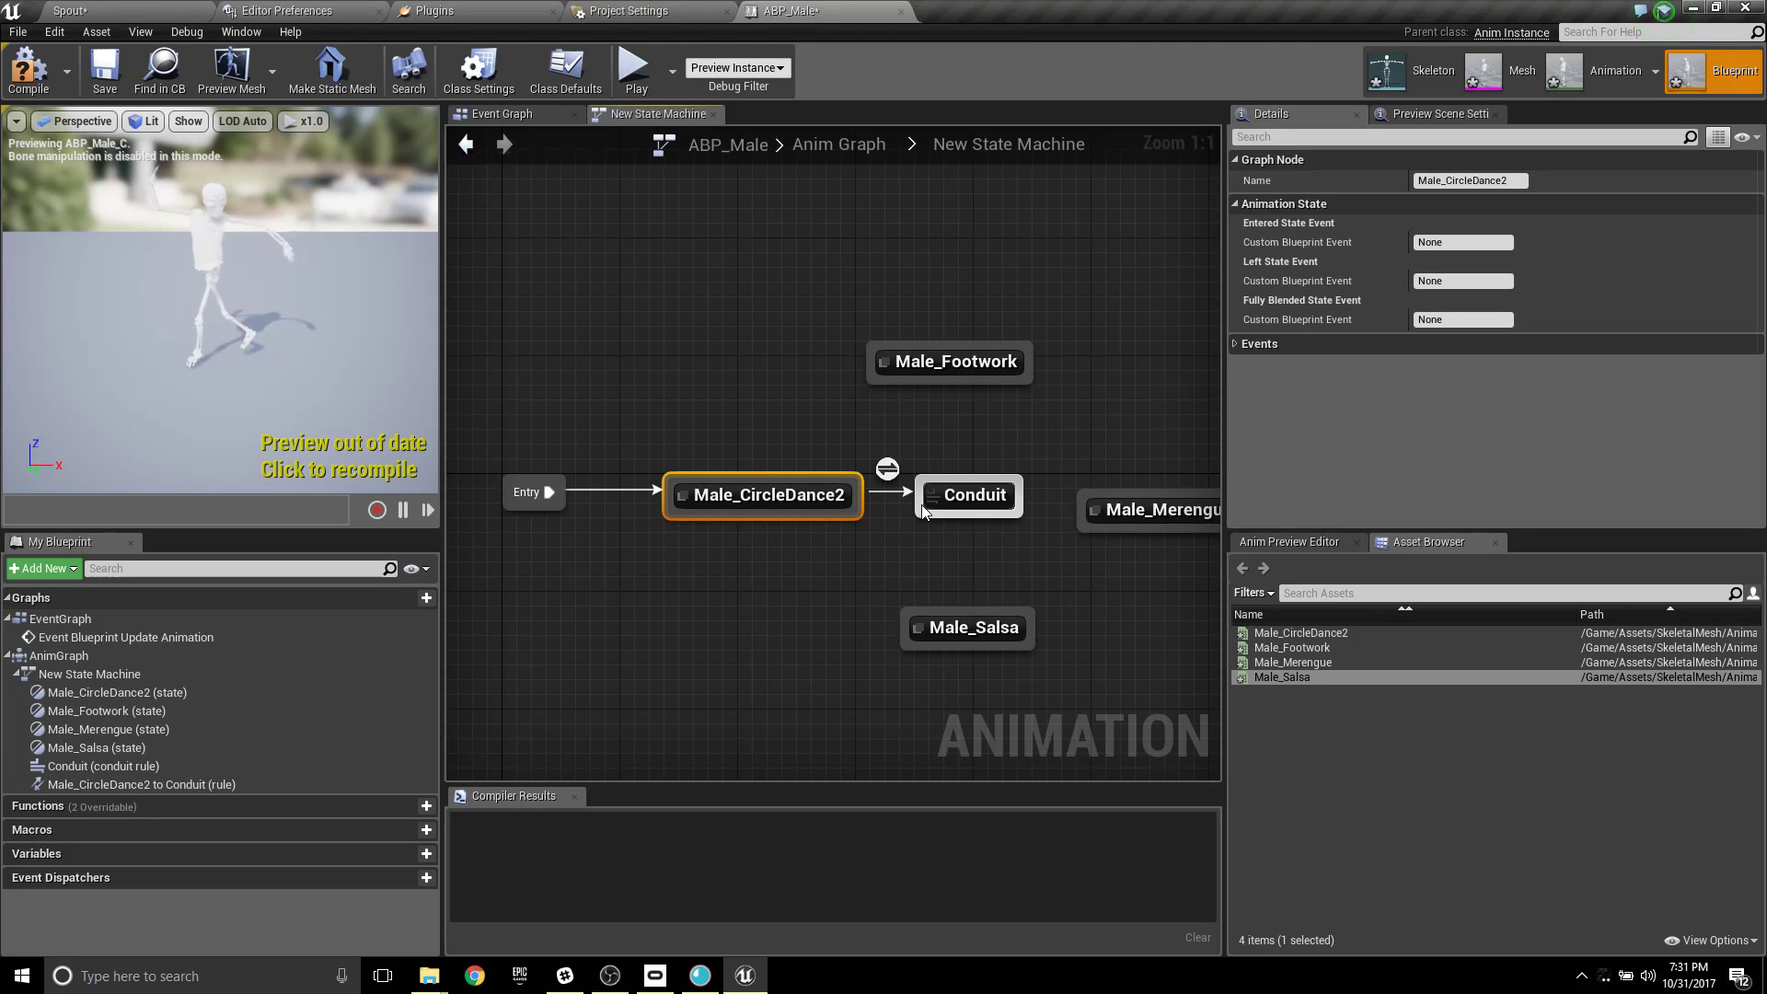
{"action": "left_click_drag", "start_coordinate": [852, 506], "coordinate": [961, 370]}
{"action": "left_click", "coordinate": [940, 488]}
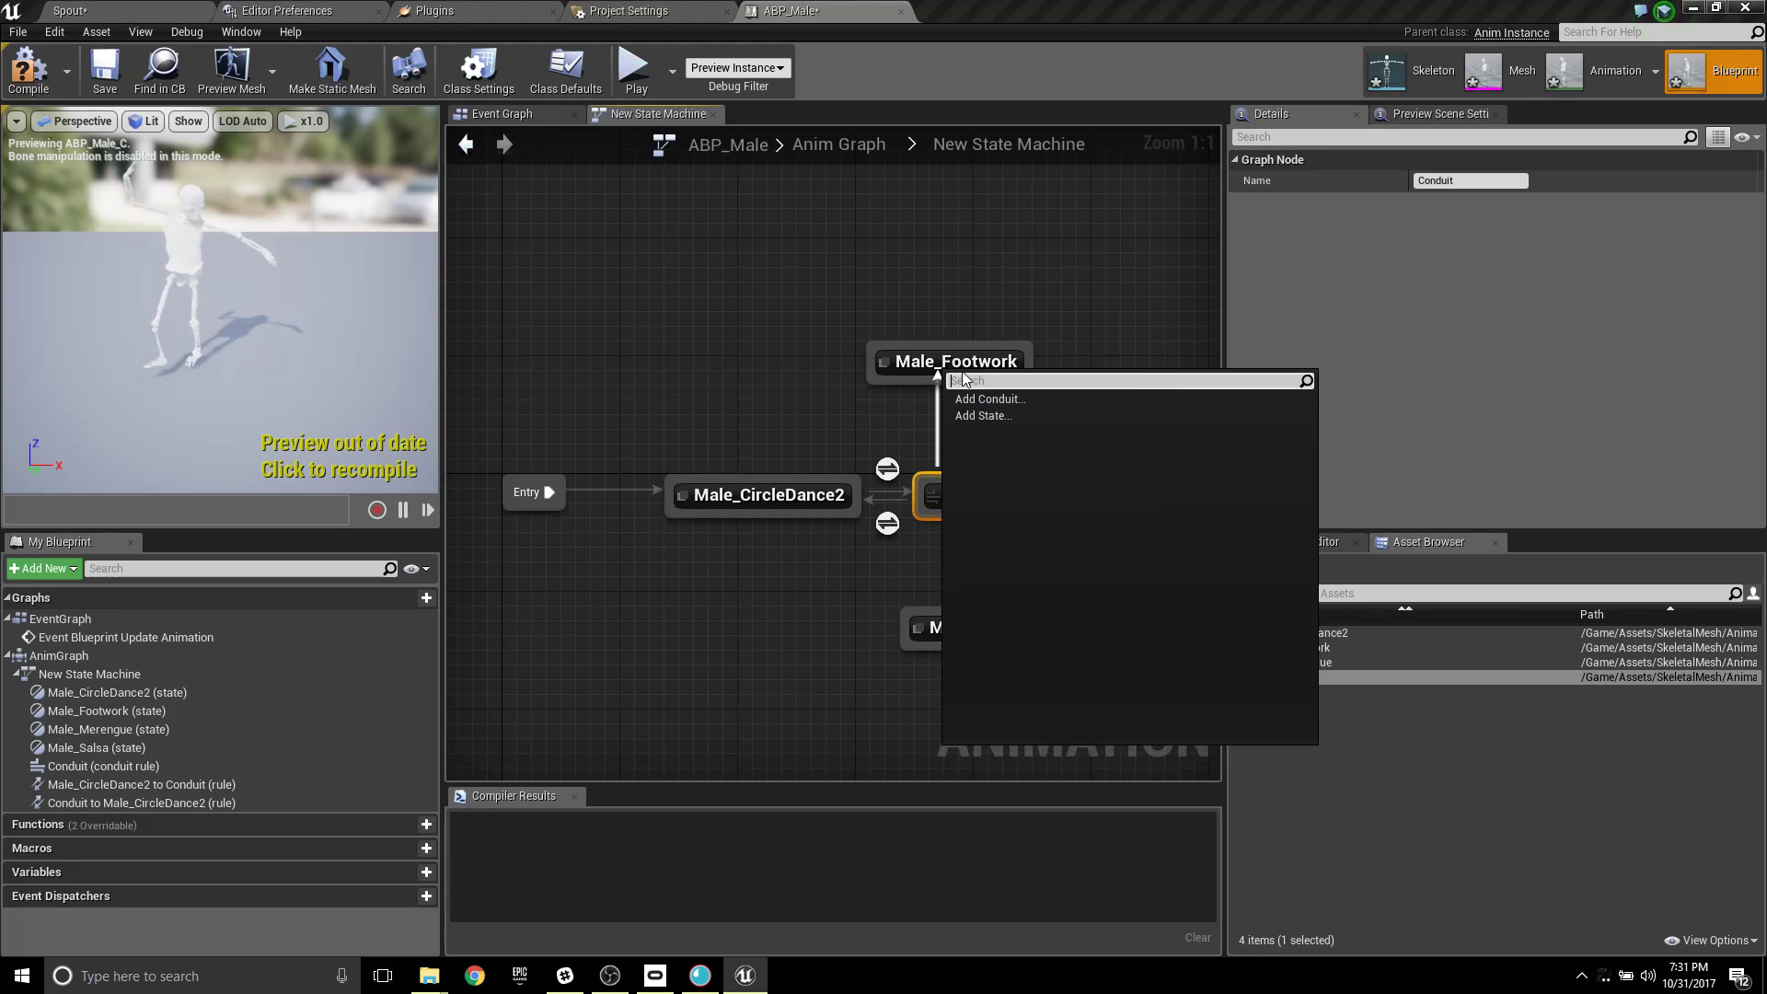
Create transitions in both directions between the Conduit and each of Male_Footwork, Male_Merengue and Male_Salsa.
{"action": "left_click", "coordinate": [953, 293]}
{"action": "mouse_move", "coordinate": [948, 487]}
{"action": "left_mouse_down"}
{"action": "mouse_move", "coordinate": [947, 457]}
{"action": "mouse_move", "coordinate": [948, 487]}
{"action": "left_mouse_up"}
{"action": "left_click", "coordinate": [941, 372]}
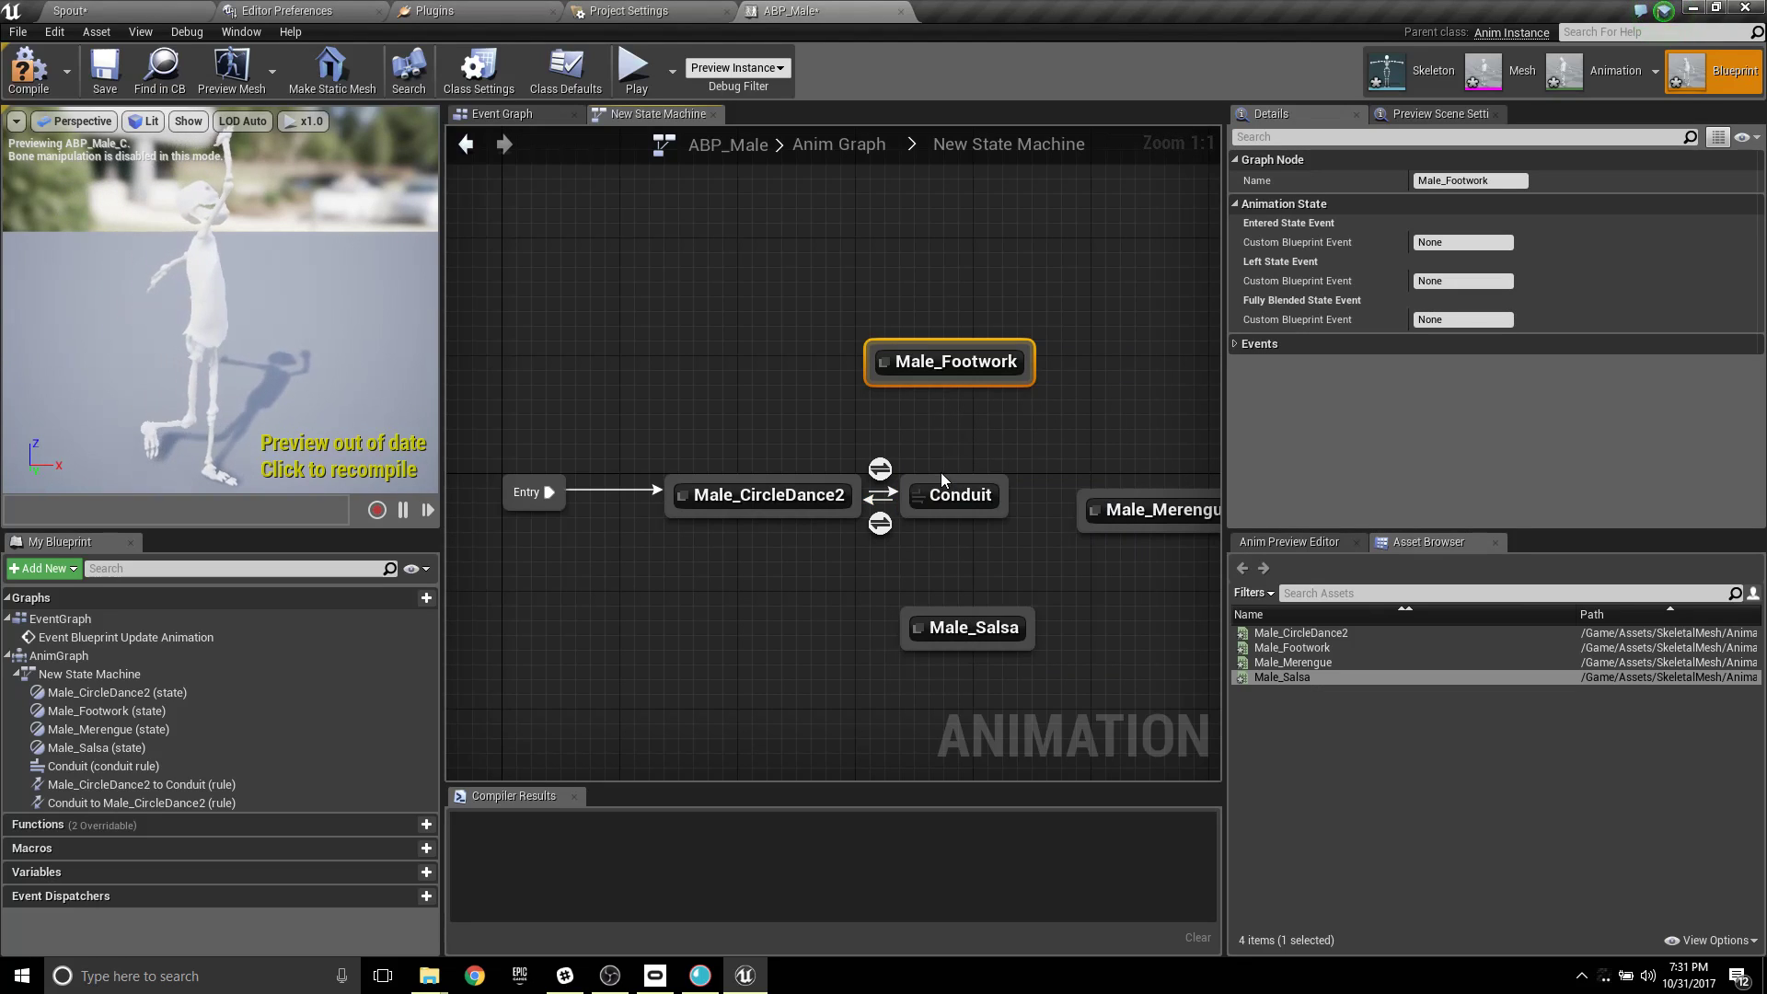
{"action": "left_click_drag", "start_coordinate": [934, 383], "coordinate": [936, 485]}
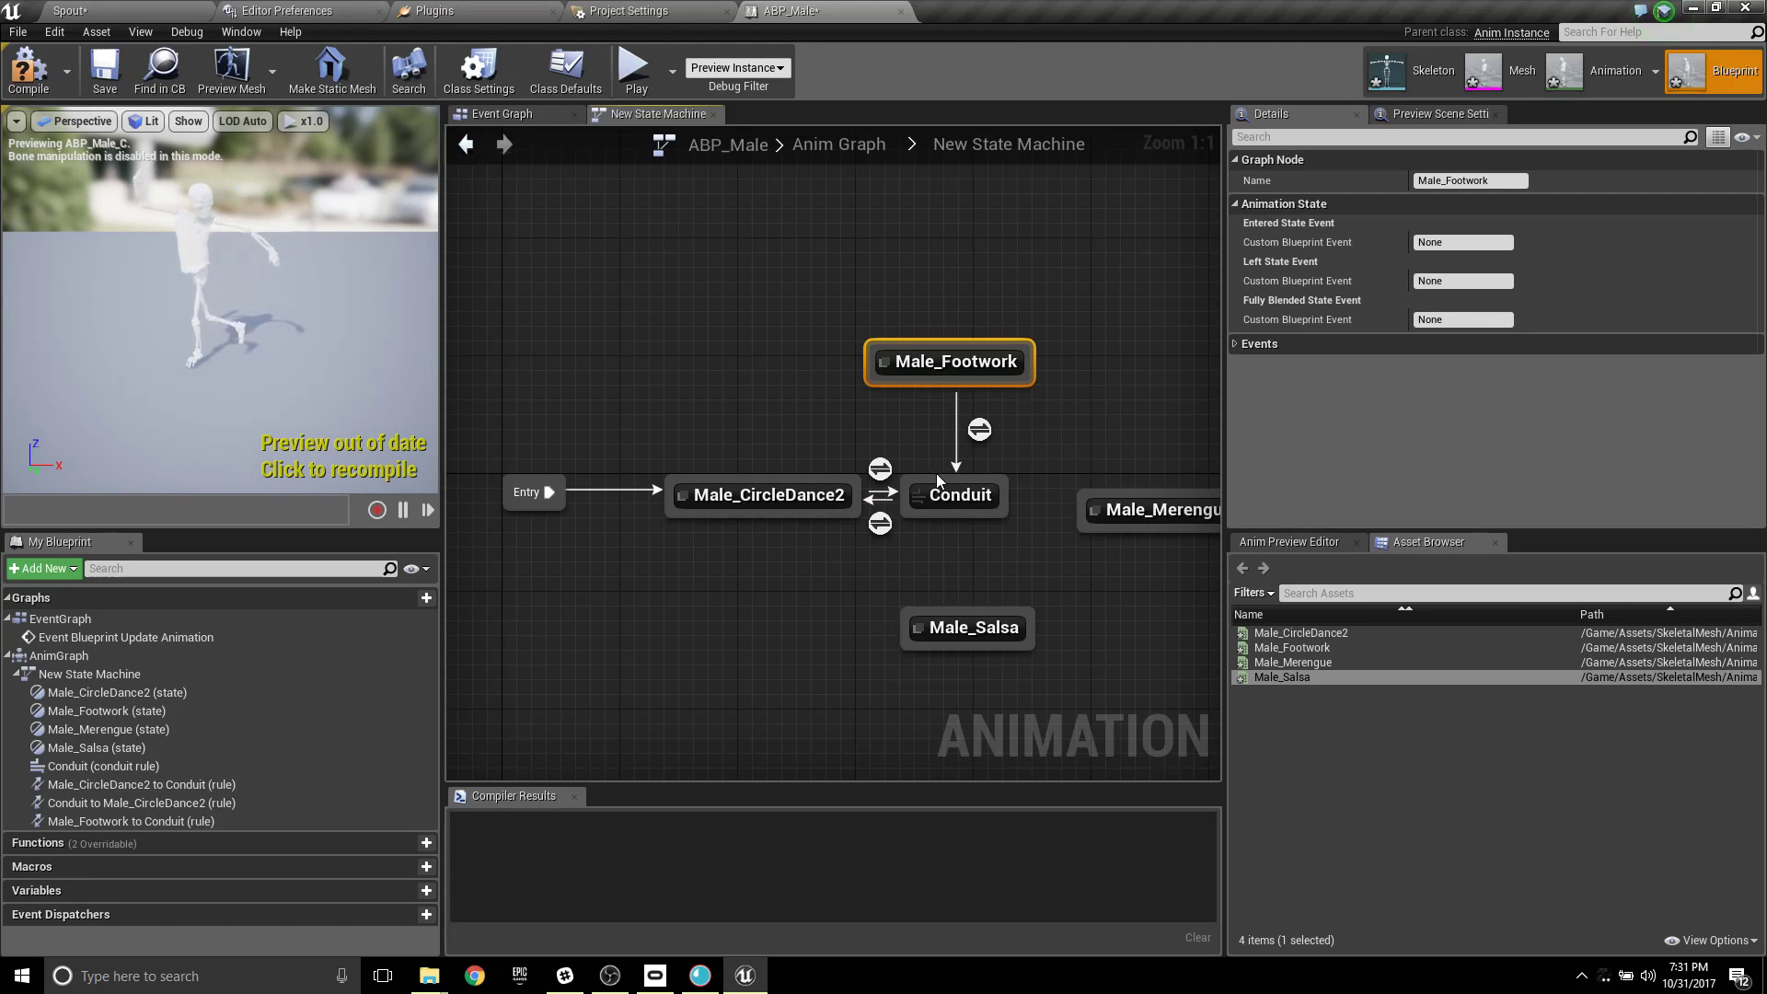
{"action": "left_click_drag", "start_coordinate": [937, 478], "coordinate": [931, 369]}
{"action": "left_click", "coordinate": [880, 422]}
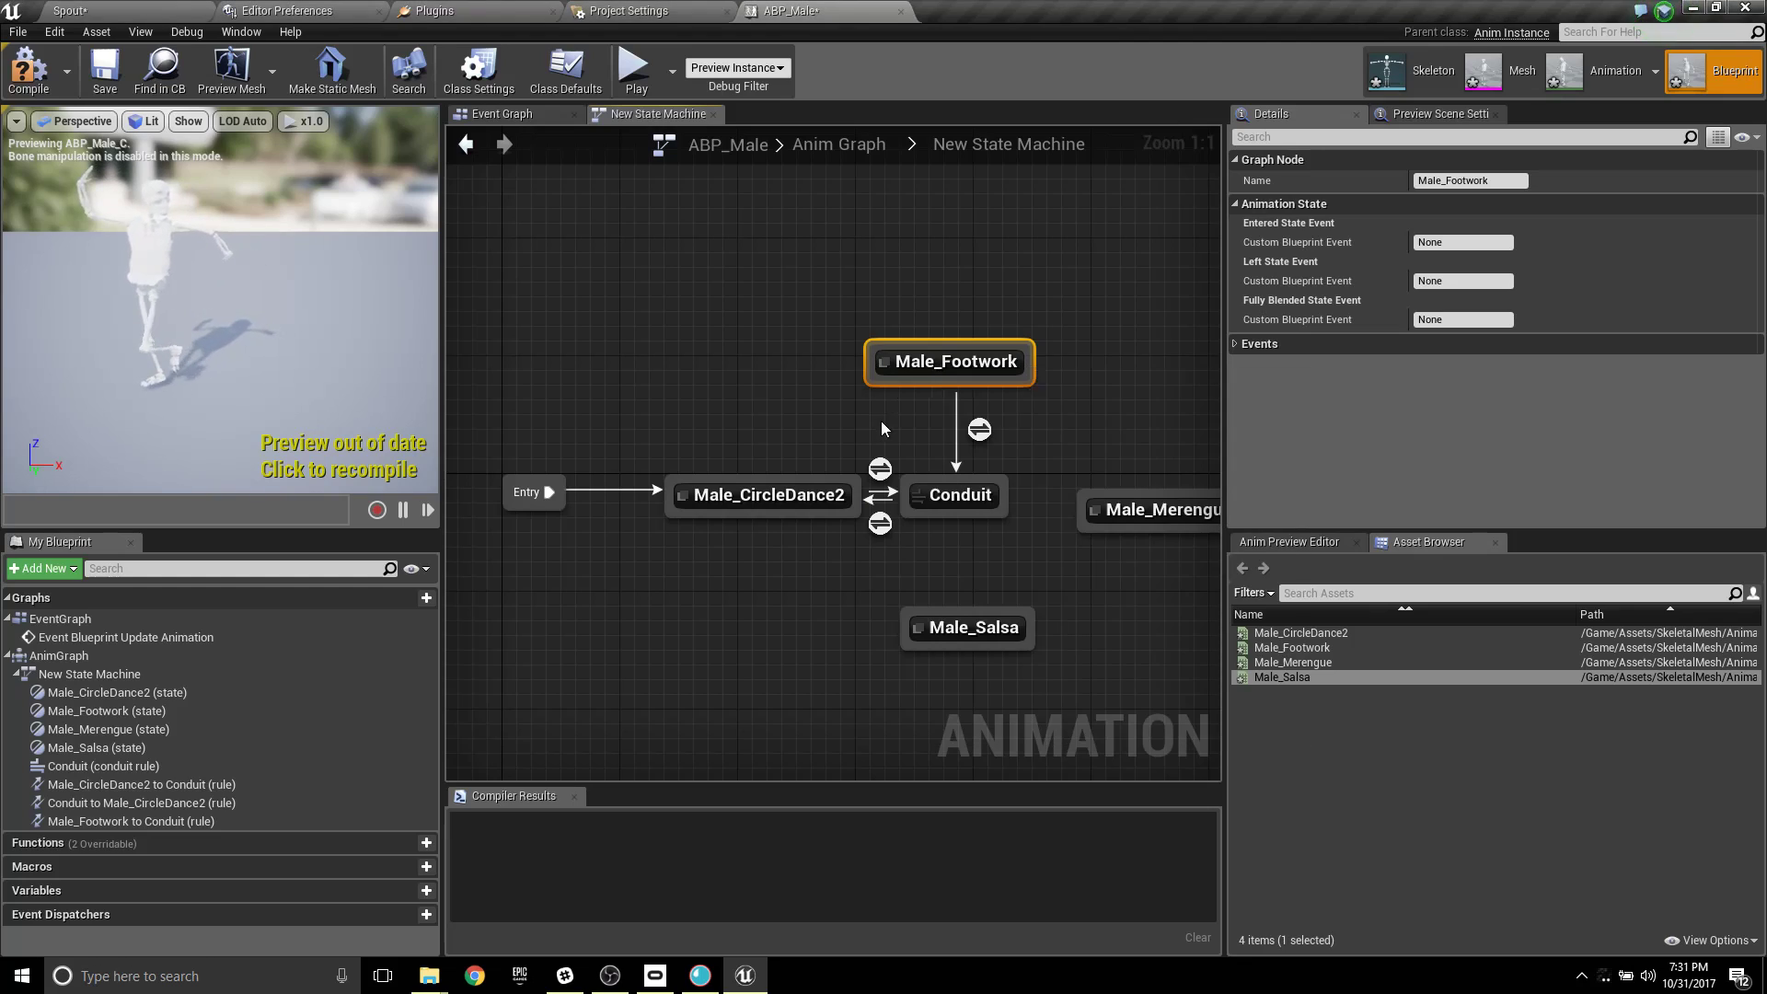
{"action": "left_click_drag", "start_coordinate": [930, 473], "coordinate": [944, 372]}
{"action": "left_click_drag", "start_coordinate": [1012, 500], "coordinate": [951, 518]}
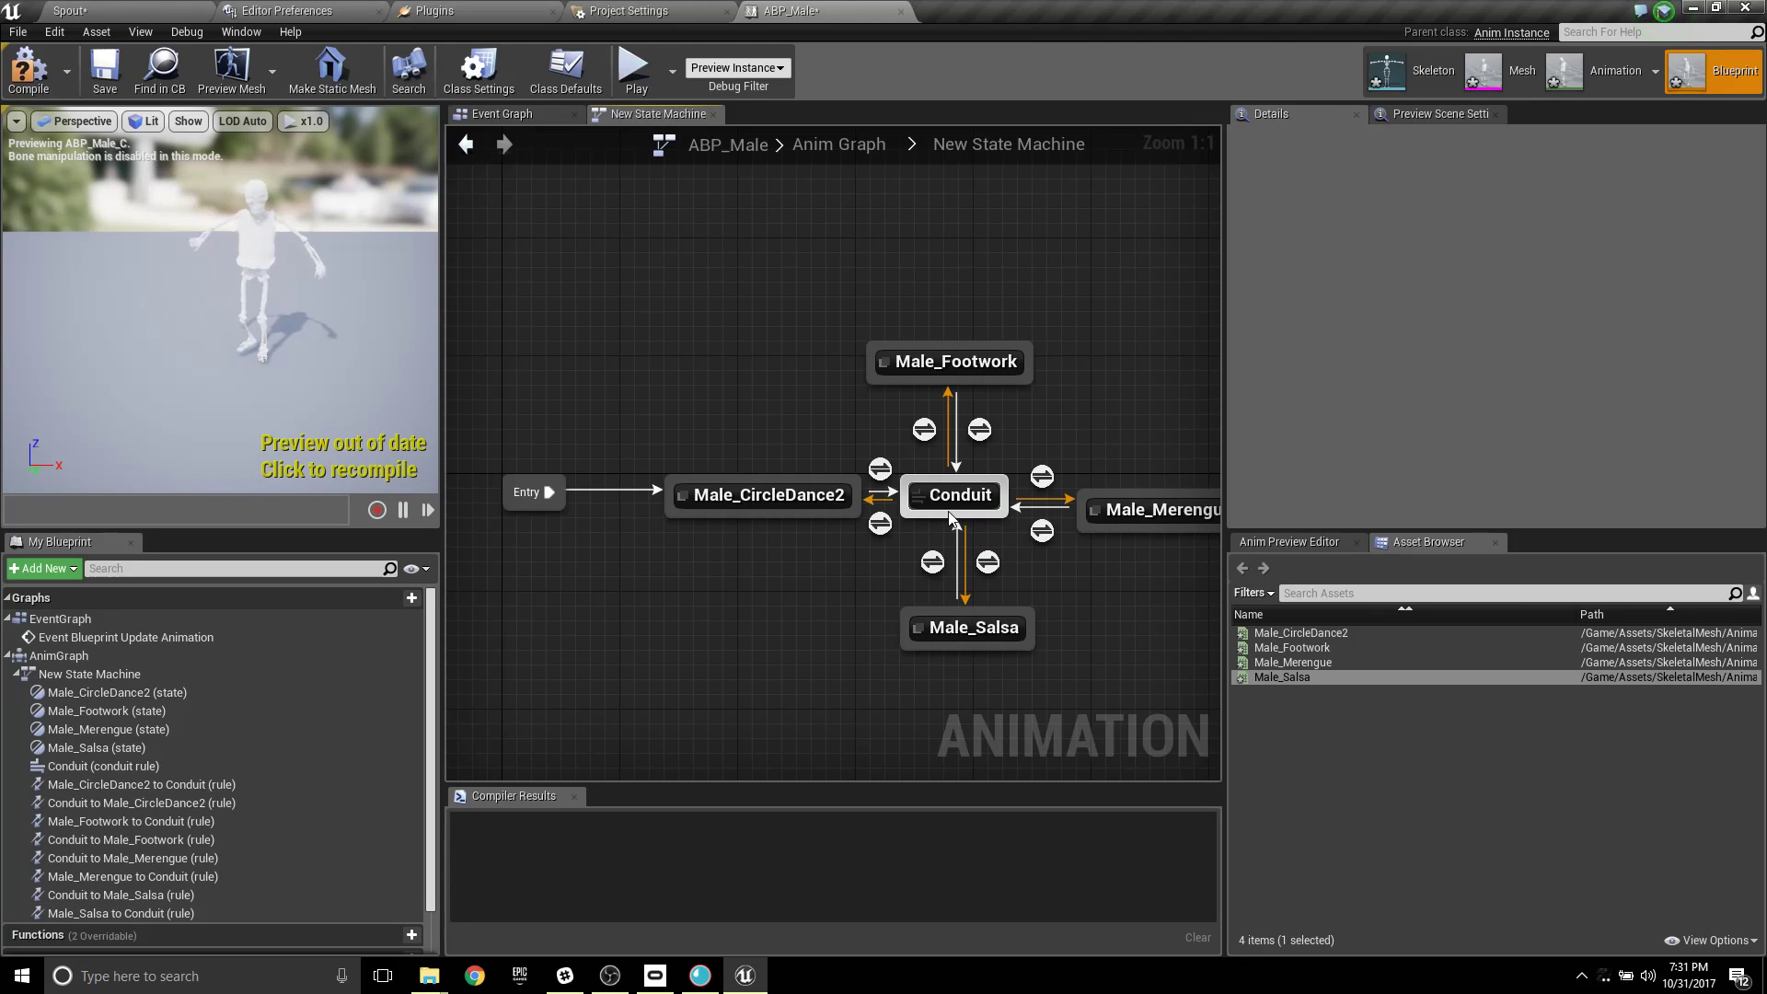
Check the four dance states around the Conduit and compile the animation blueprint.
{"action": "left_click", "coordinate": [598, 366]}
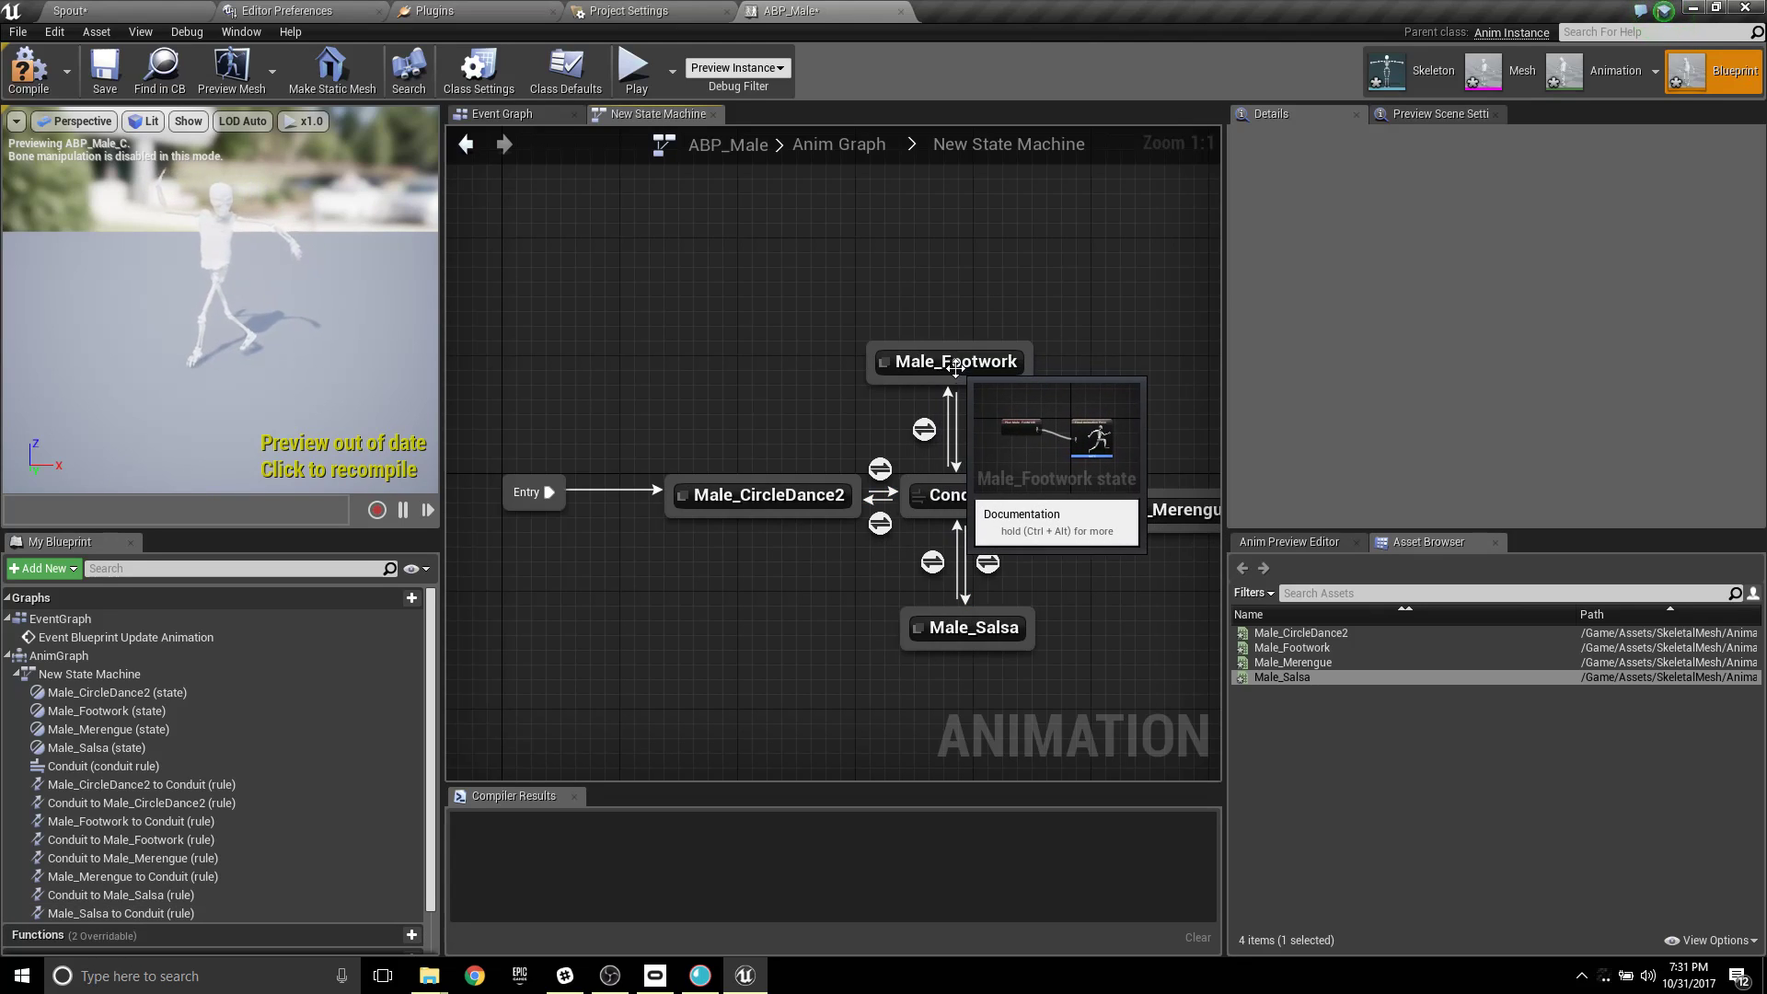
{"action": "left_click", "coordinate": [898, 369]}
{"action": "left_click", "coordinate": [1107, 515]}
{"action": "left_click", "coordinate": [973, 628]}
{"action": "left_click", "coordinate": [794, 496]}
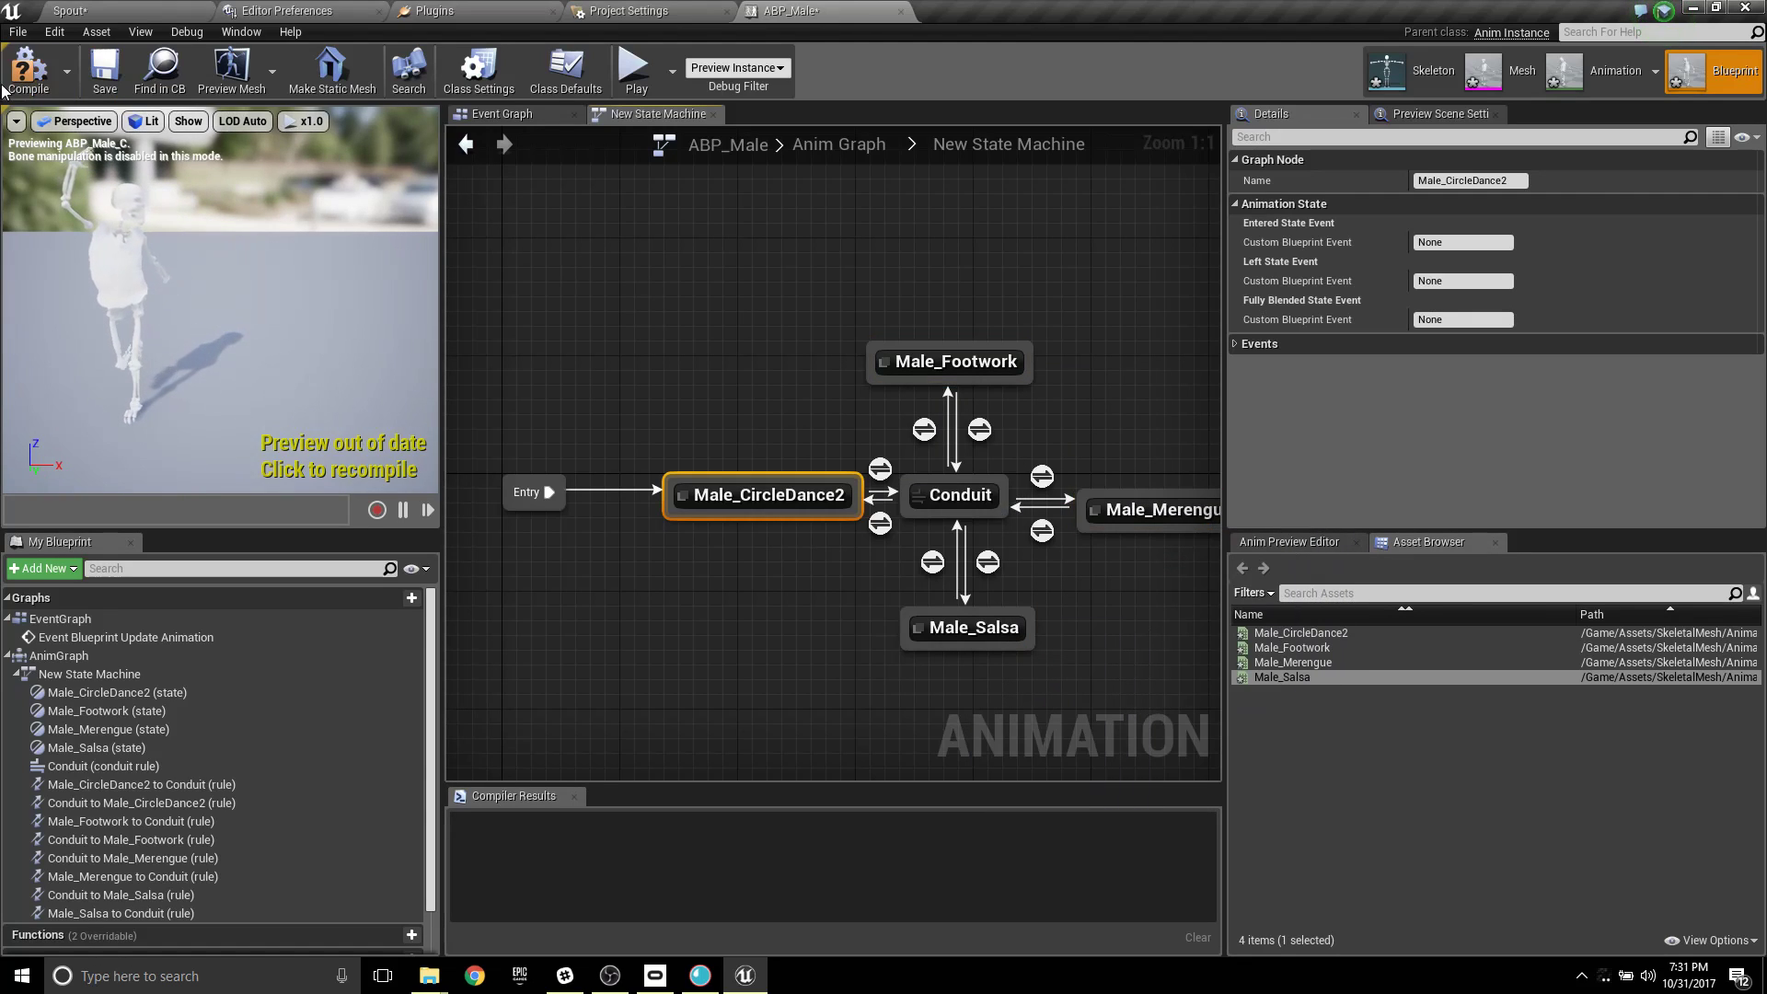
{"action": "left_click", "coordinate": [28, 69]}
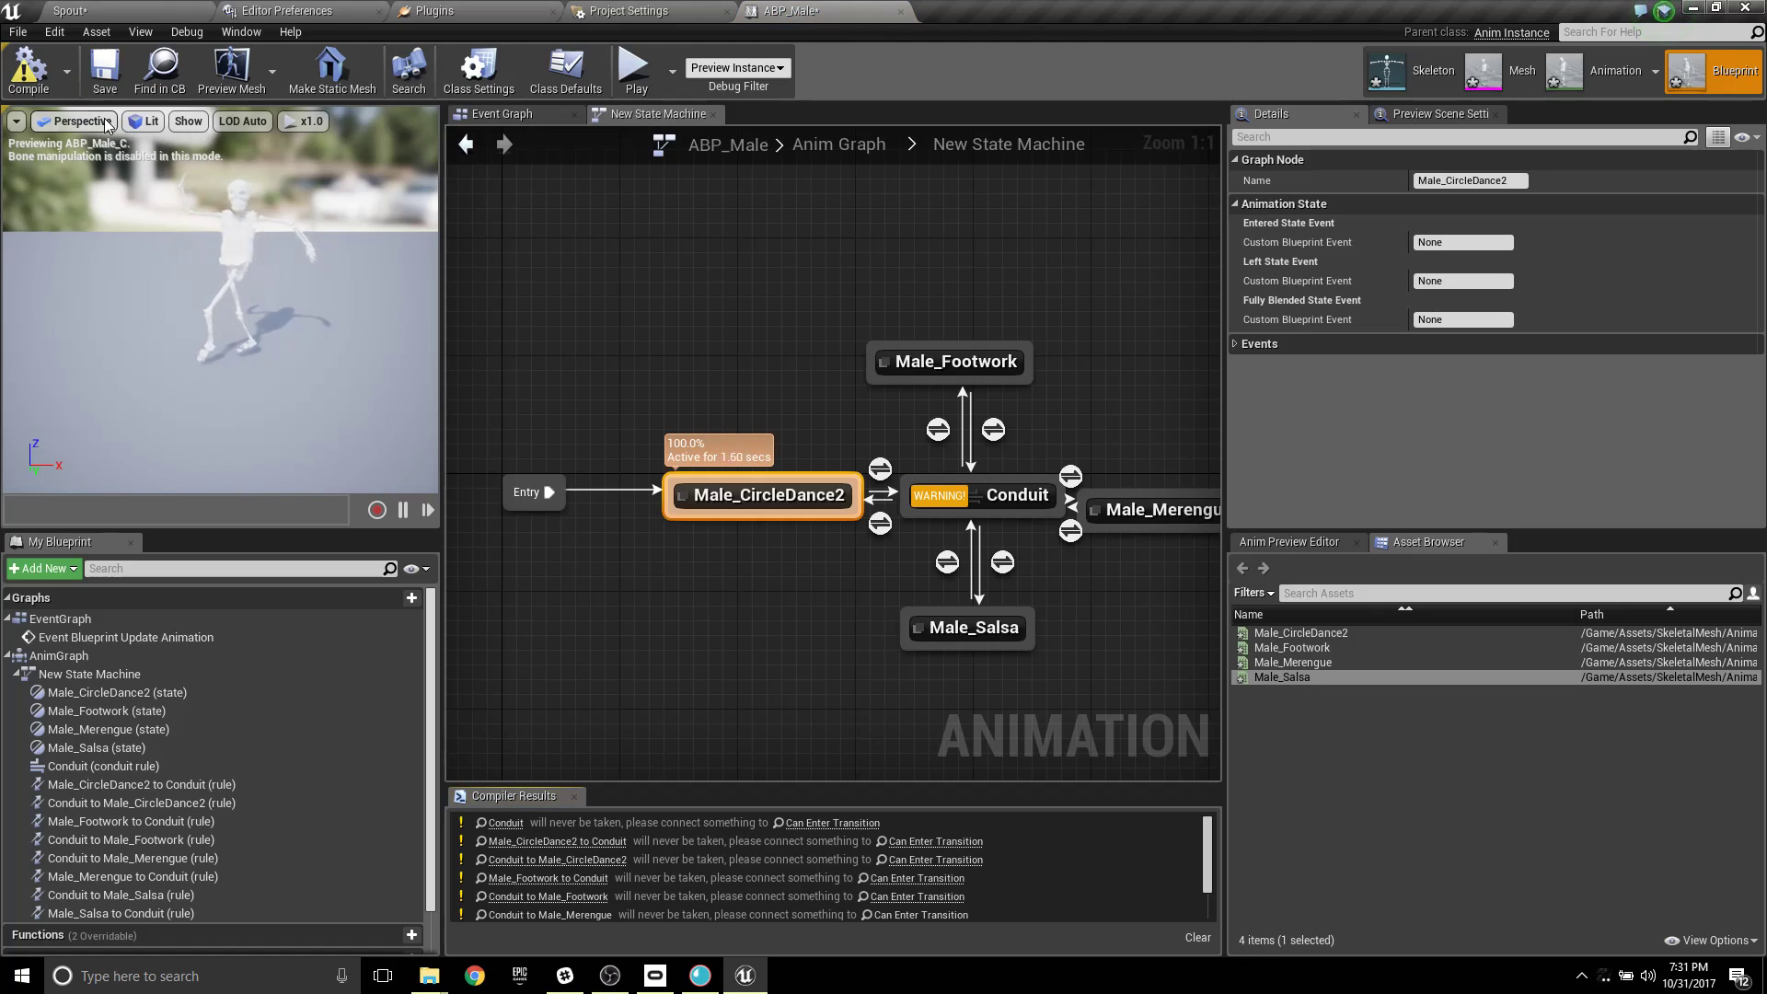
Create an Enumeration named Enum_Male in the SkeletalMesh folder and save all modified assets.
{"action": "left_click", "coordinate": [65, 10]}
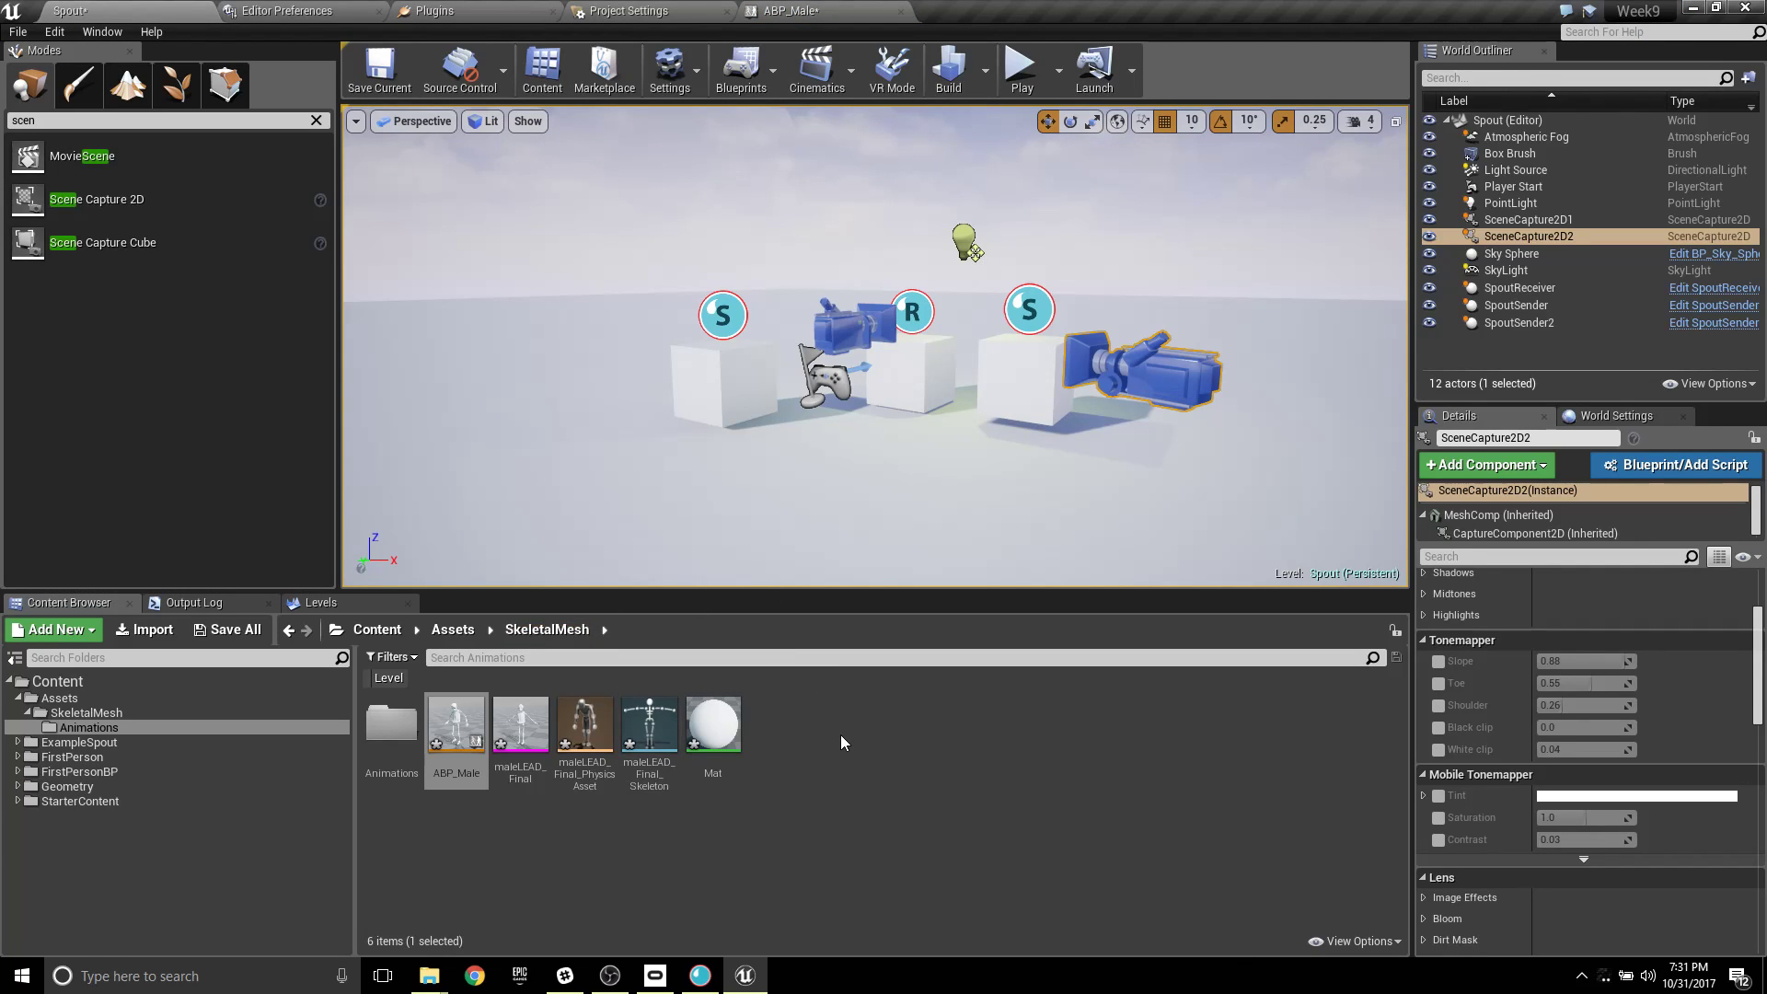
{"action": "left_click", "coordinate": [794, 723]}
{"action": "right_click", "coordinate": [791, 721]}
{"action": "mouse_move", "coordinate": [876, 569]}
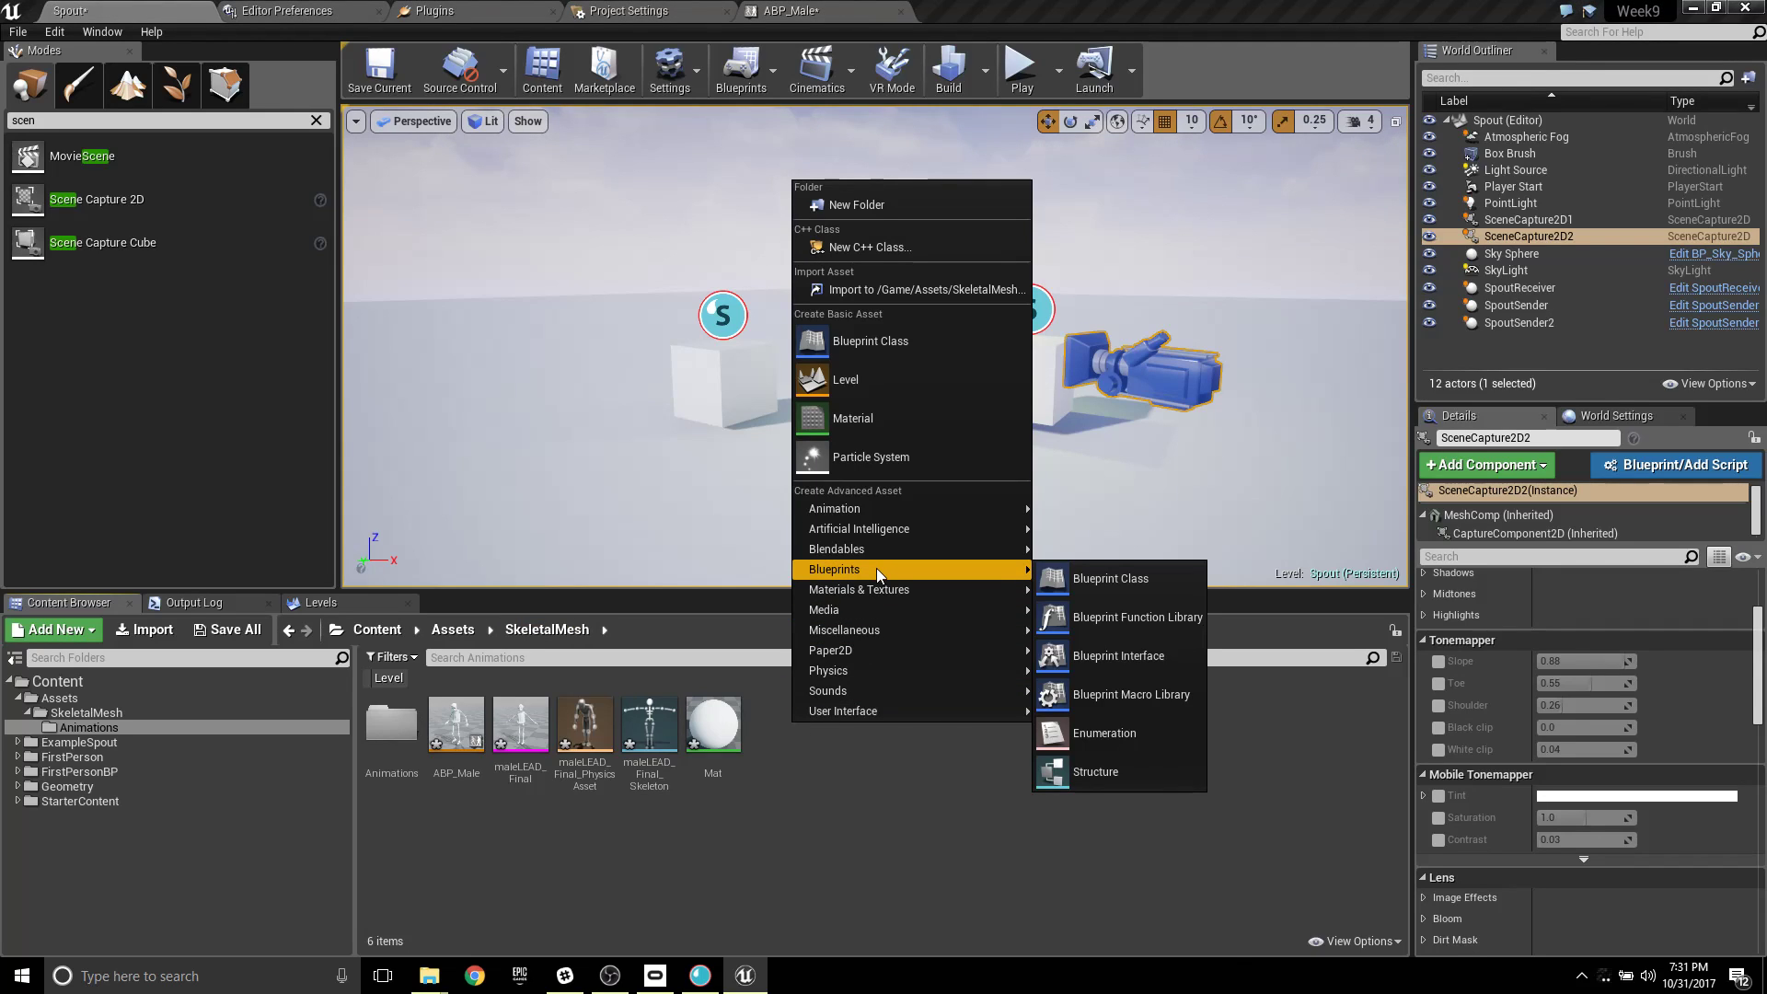
{"action": "left_click", "coordinate": [1101, 736]}
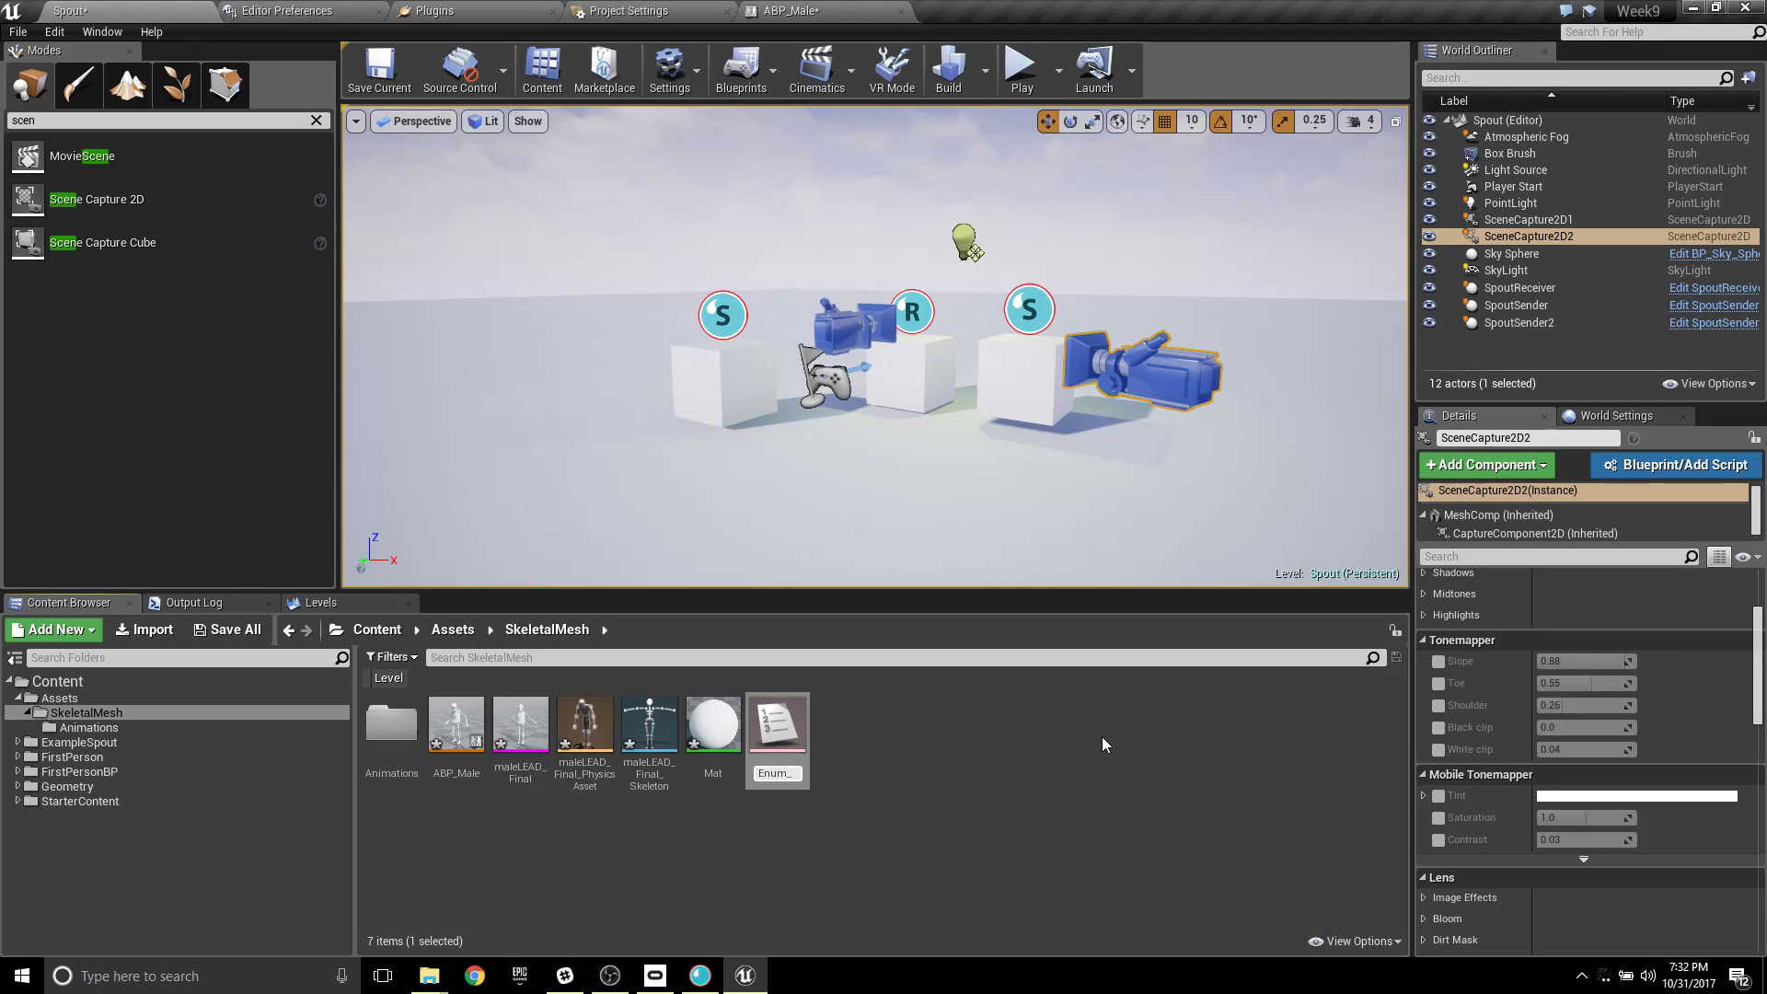
{"action": "key", "text": "Return"}
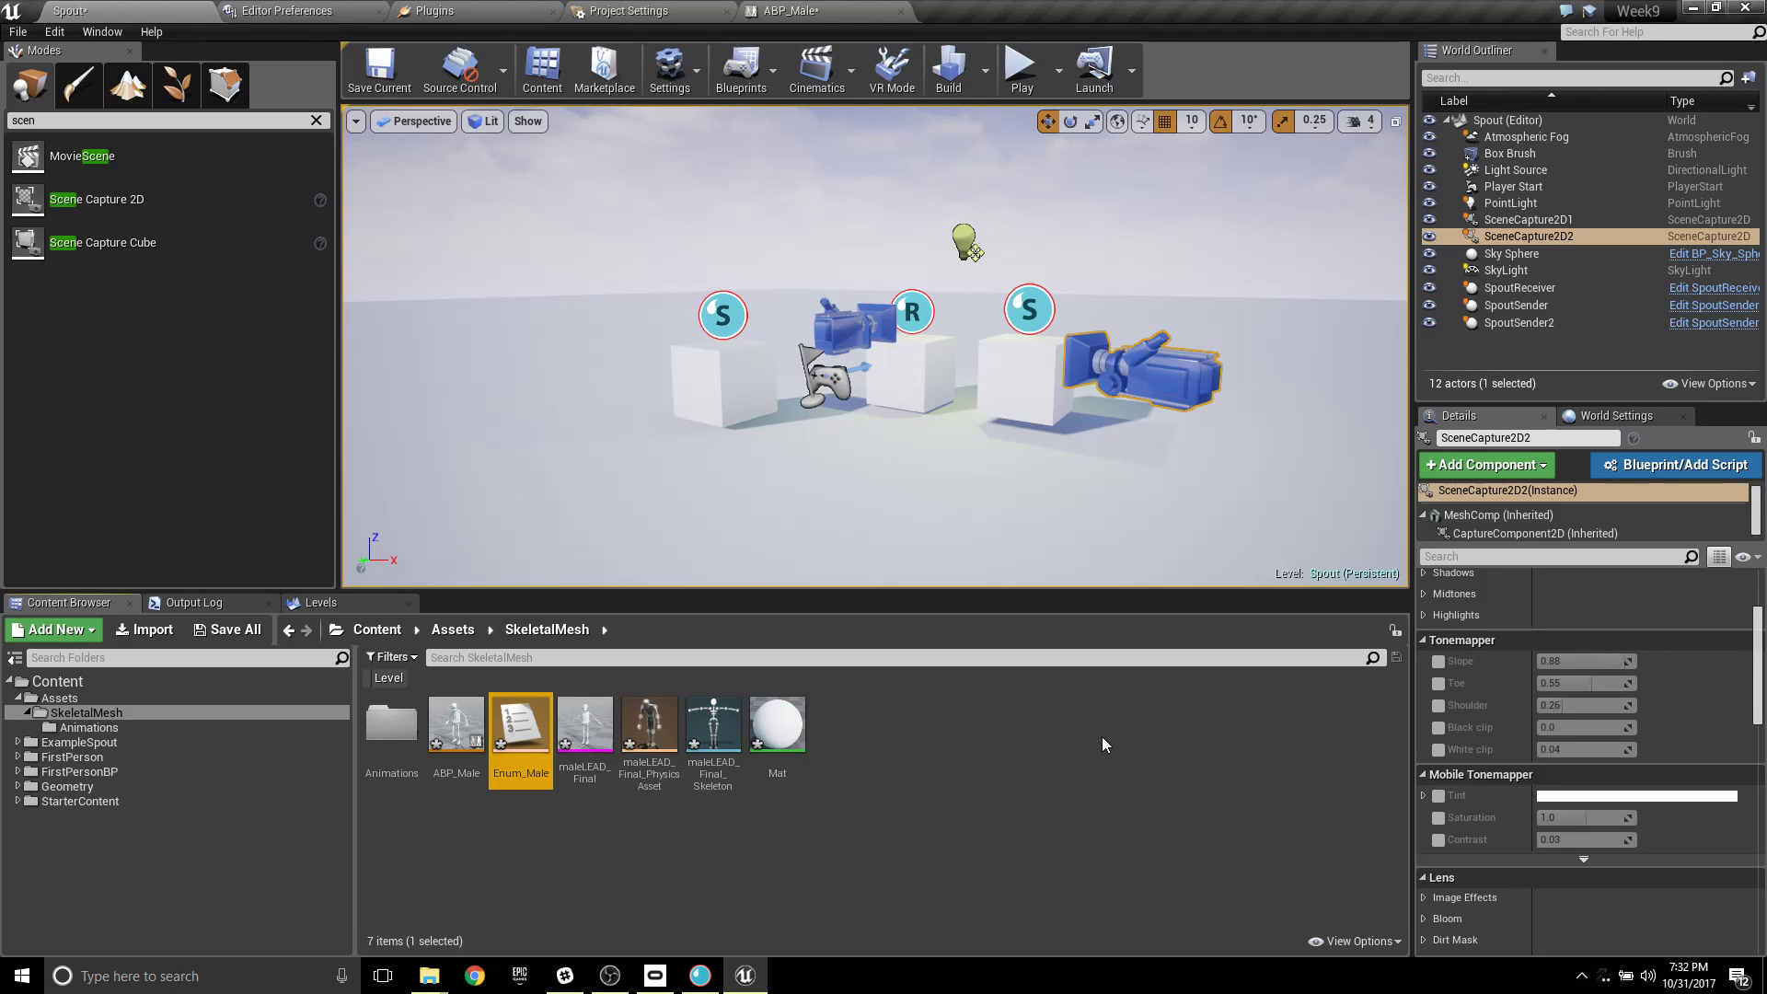
{"action": "left_click", "coordinate": [236, 635]}
{"action": "left_click", "coordinate": [1051, 653]}
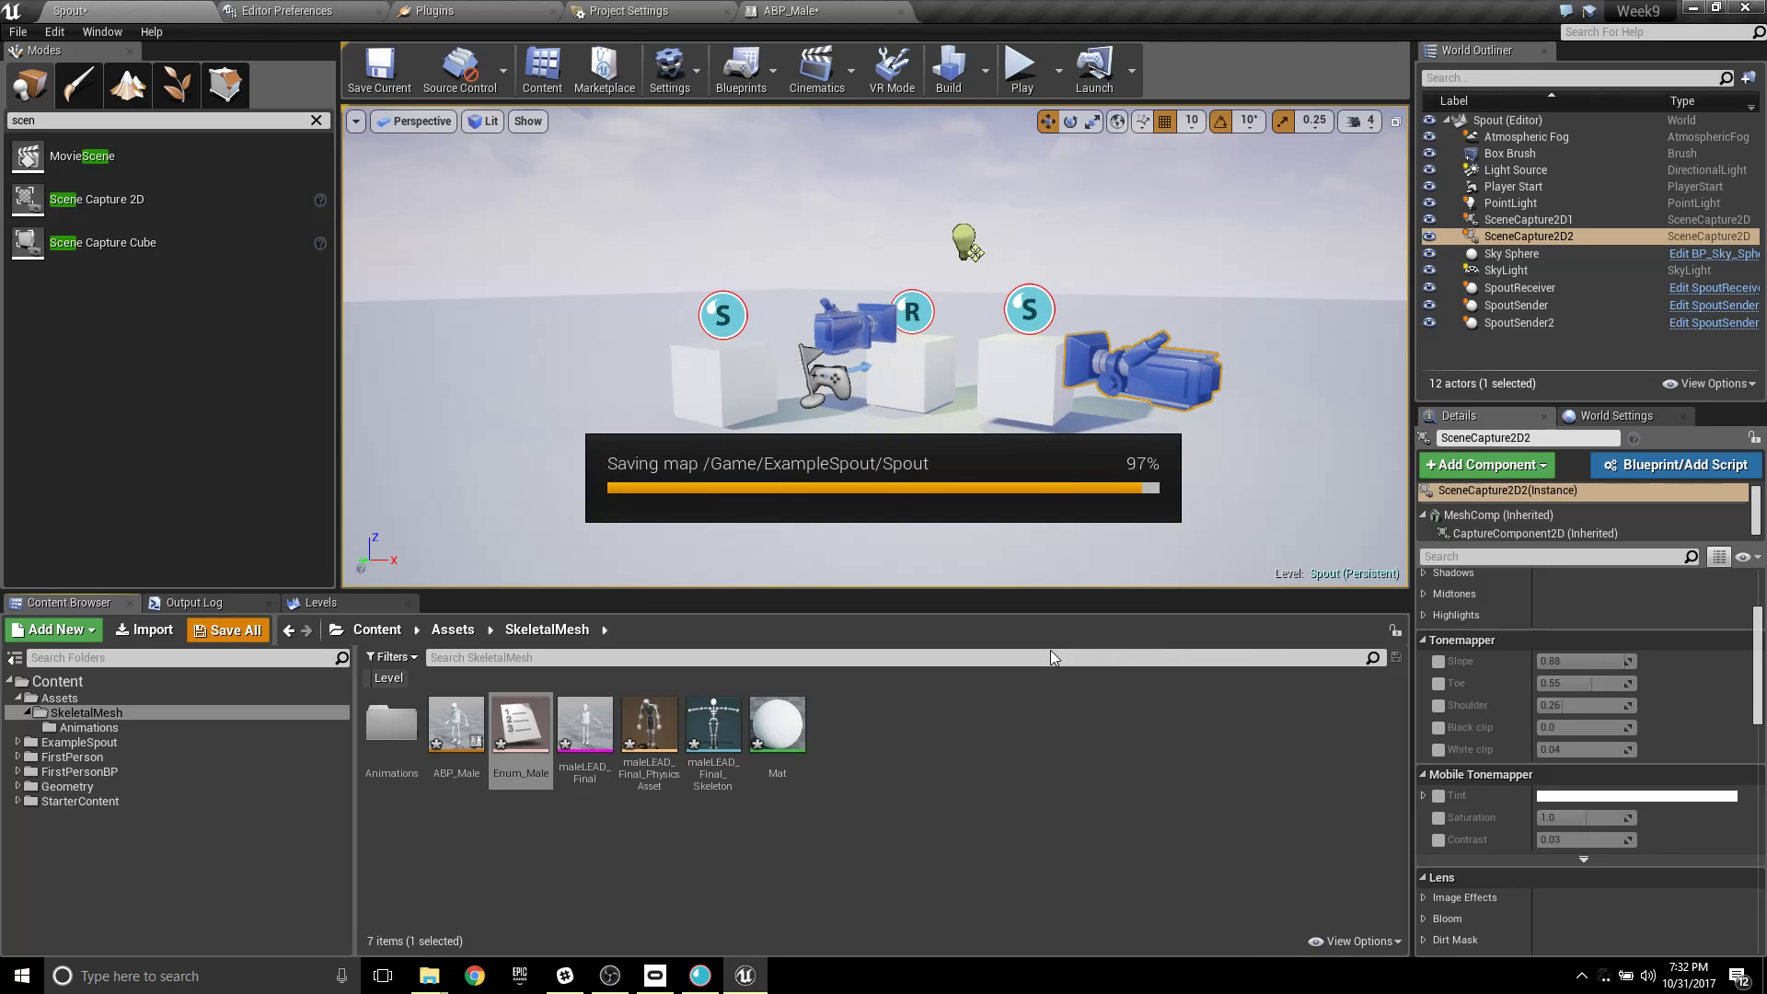
Open Enum_Male and add four new enumerators.
{"action": "double_click", "coordinate": [532, 726]}
{"action": "left_click", "coordinate": [1734, 163]}
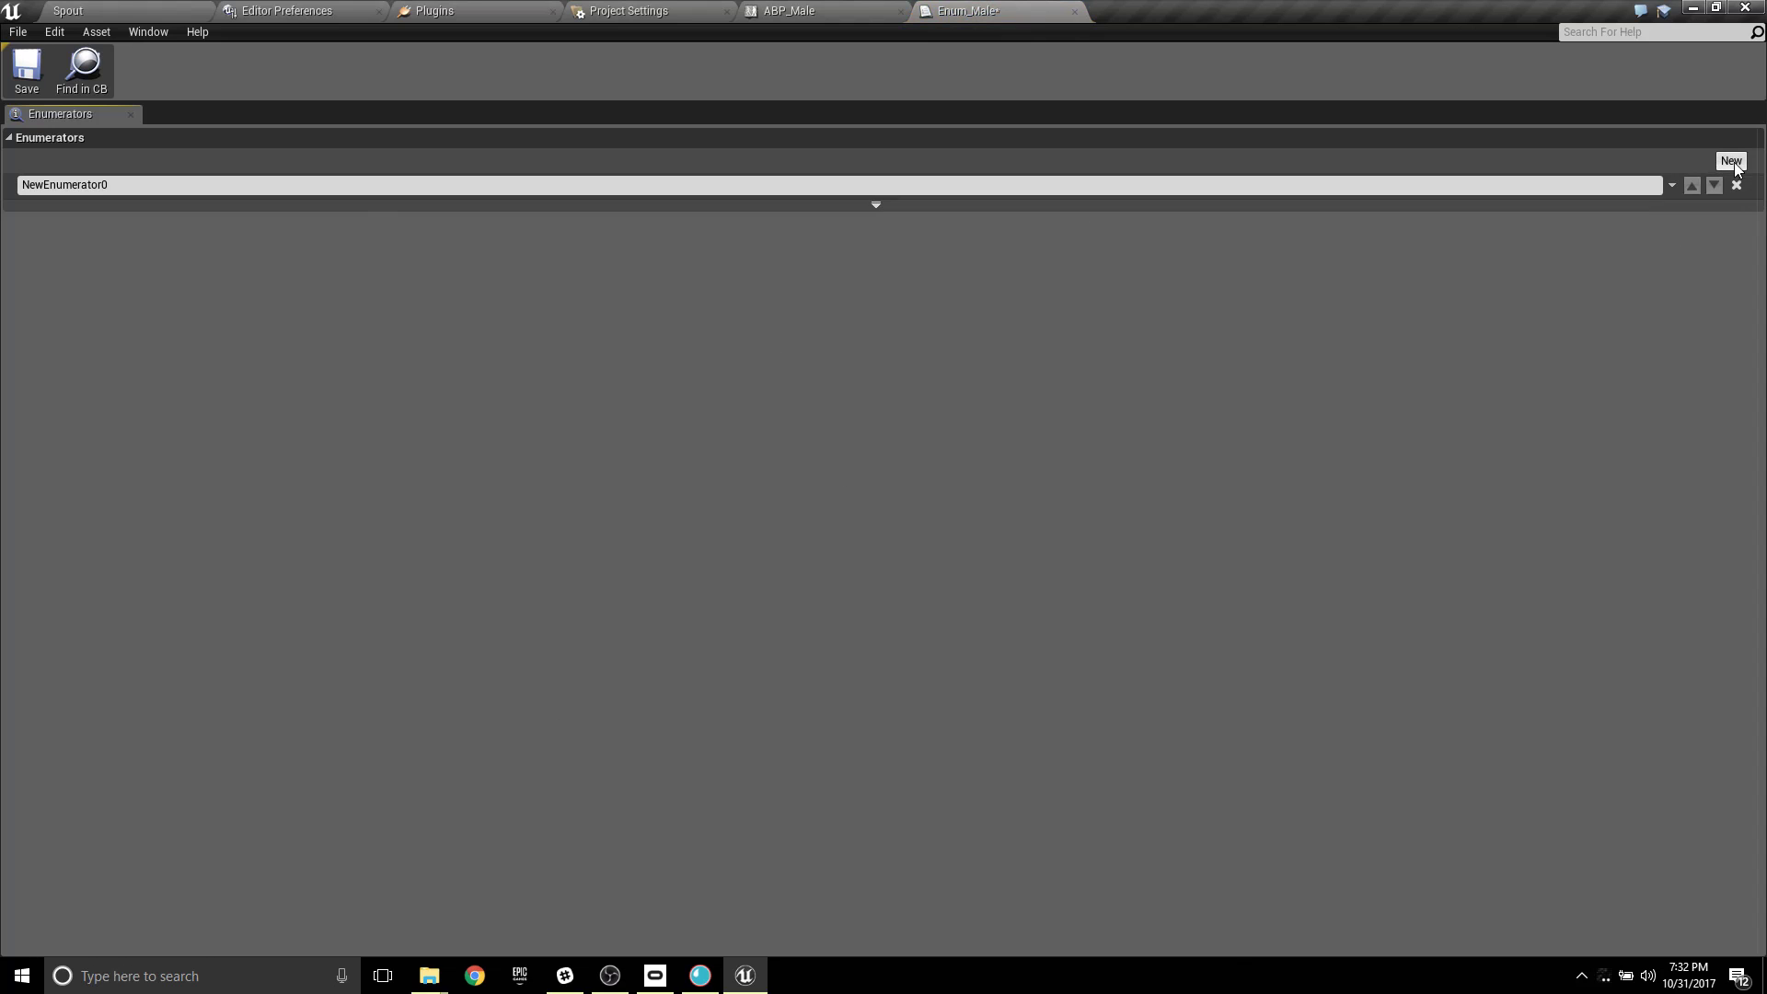
{"action": "left_click", "coordinate": [1731, 162]}
{"action": "left_click", "coordinate": [1731, 162]}
{"action": "left_click", "coordinate": [1731, 162]}
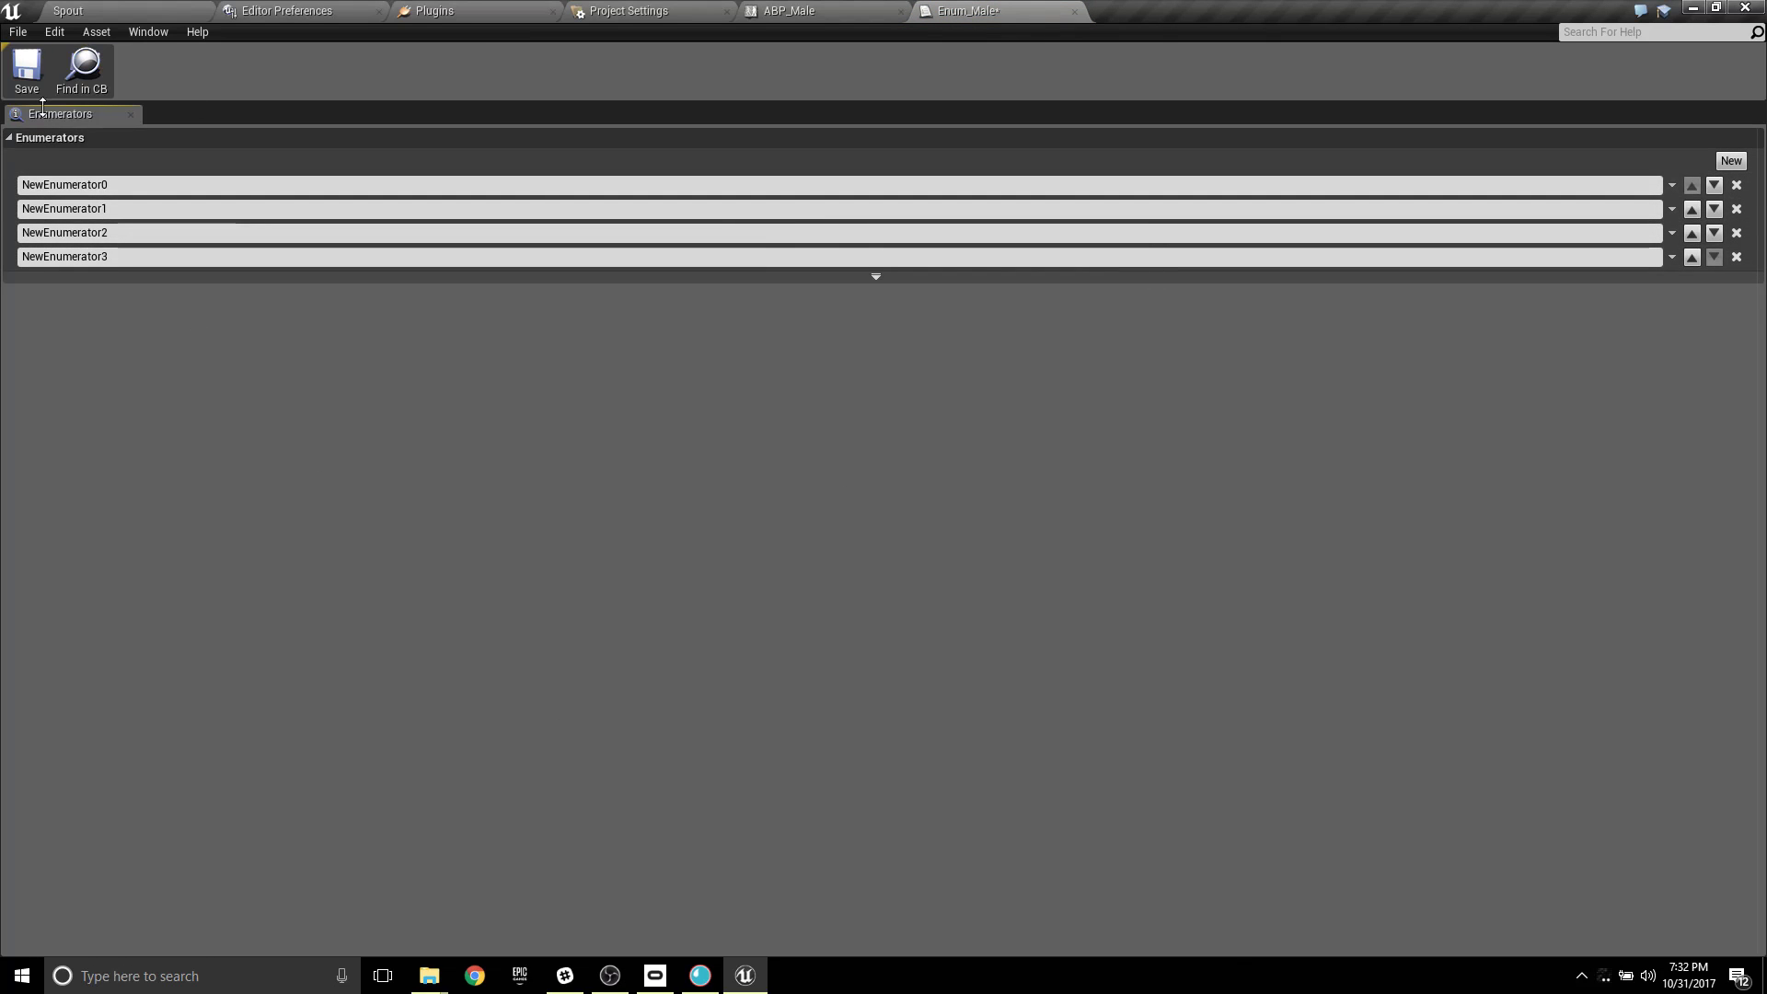
Rename the first two enumerators of Enum_Male as circle and footwork.
{"action": "left_click", "coordinate": [806, 11]}
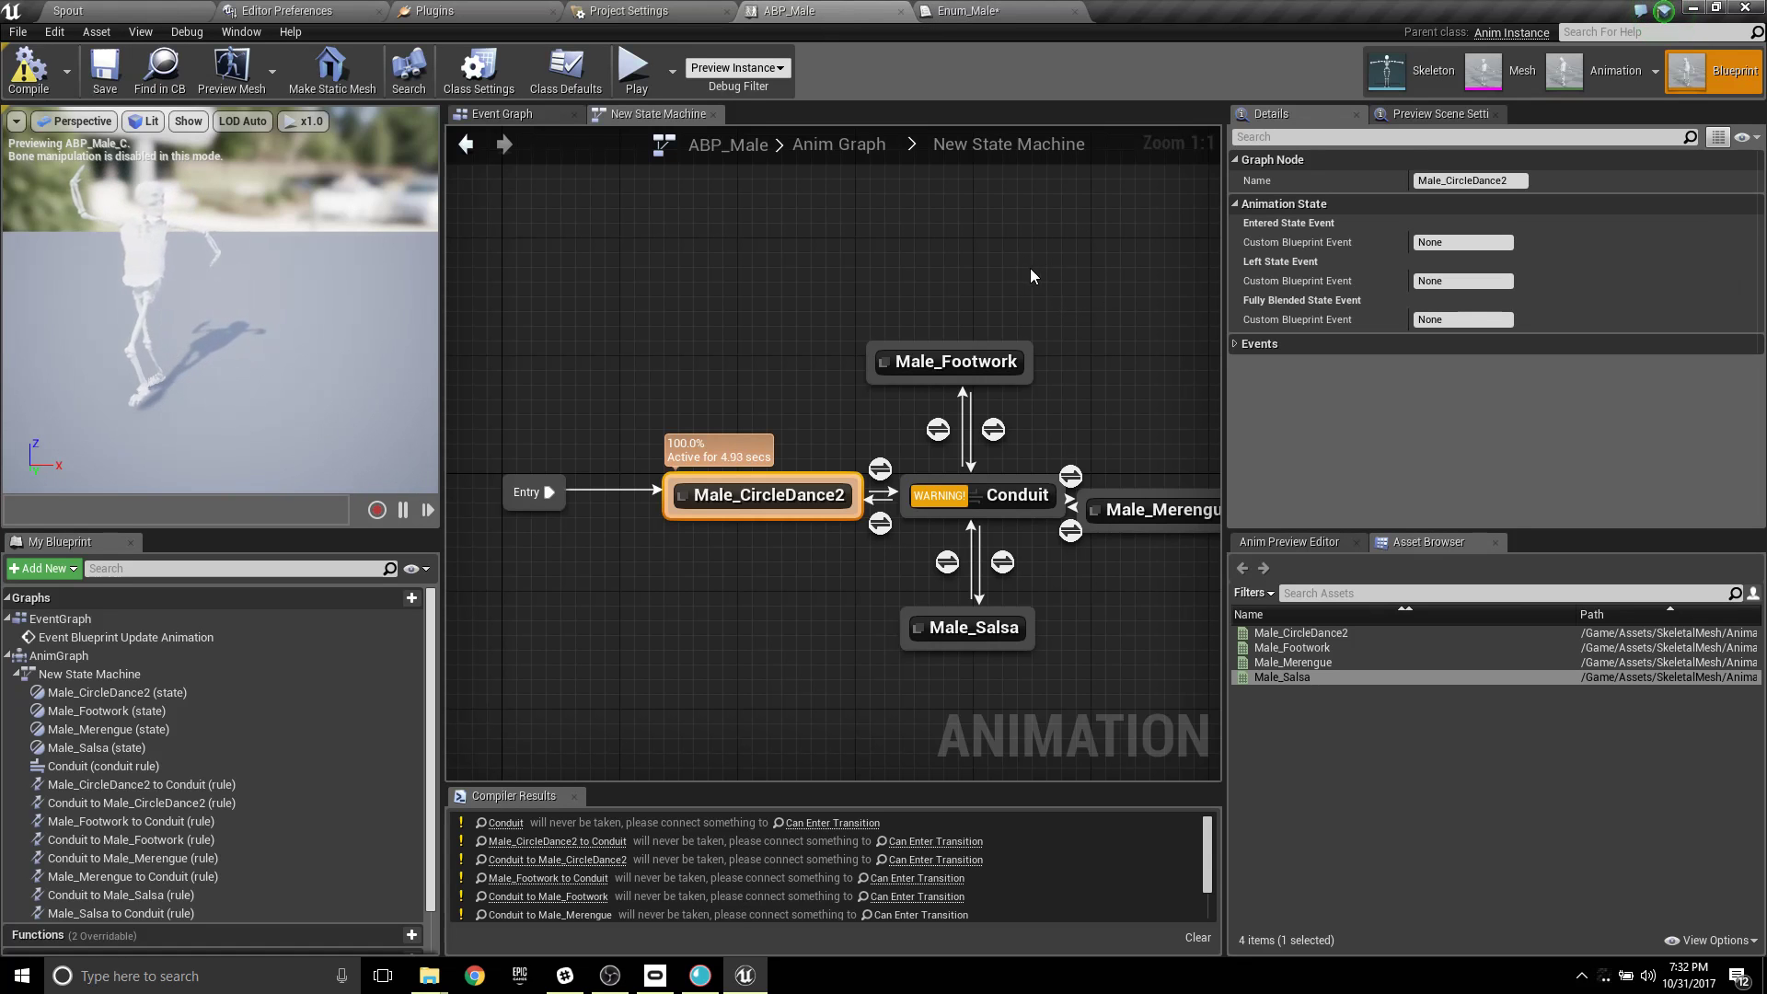
{"action": "left_click", "coordinate": [984, 11]}
{"action": "left_click", "coordinate": [143, 181]}
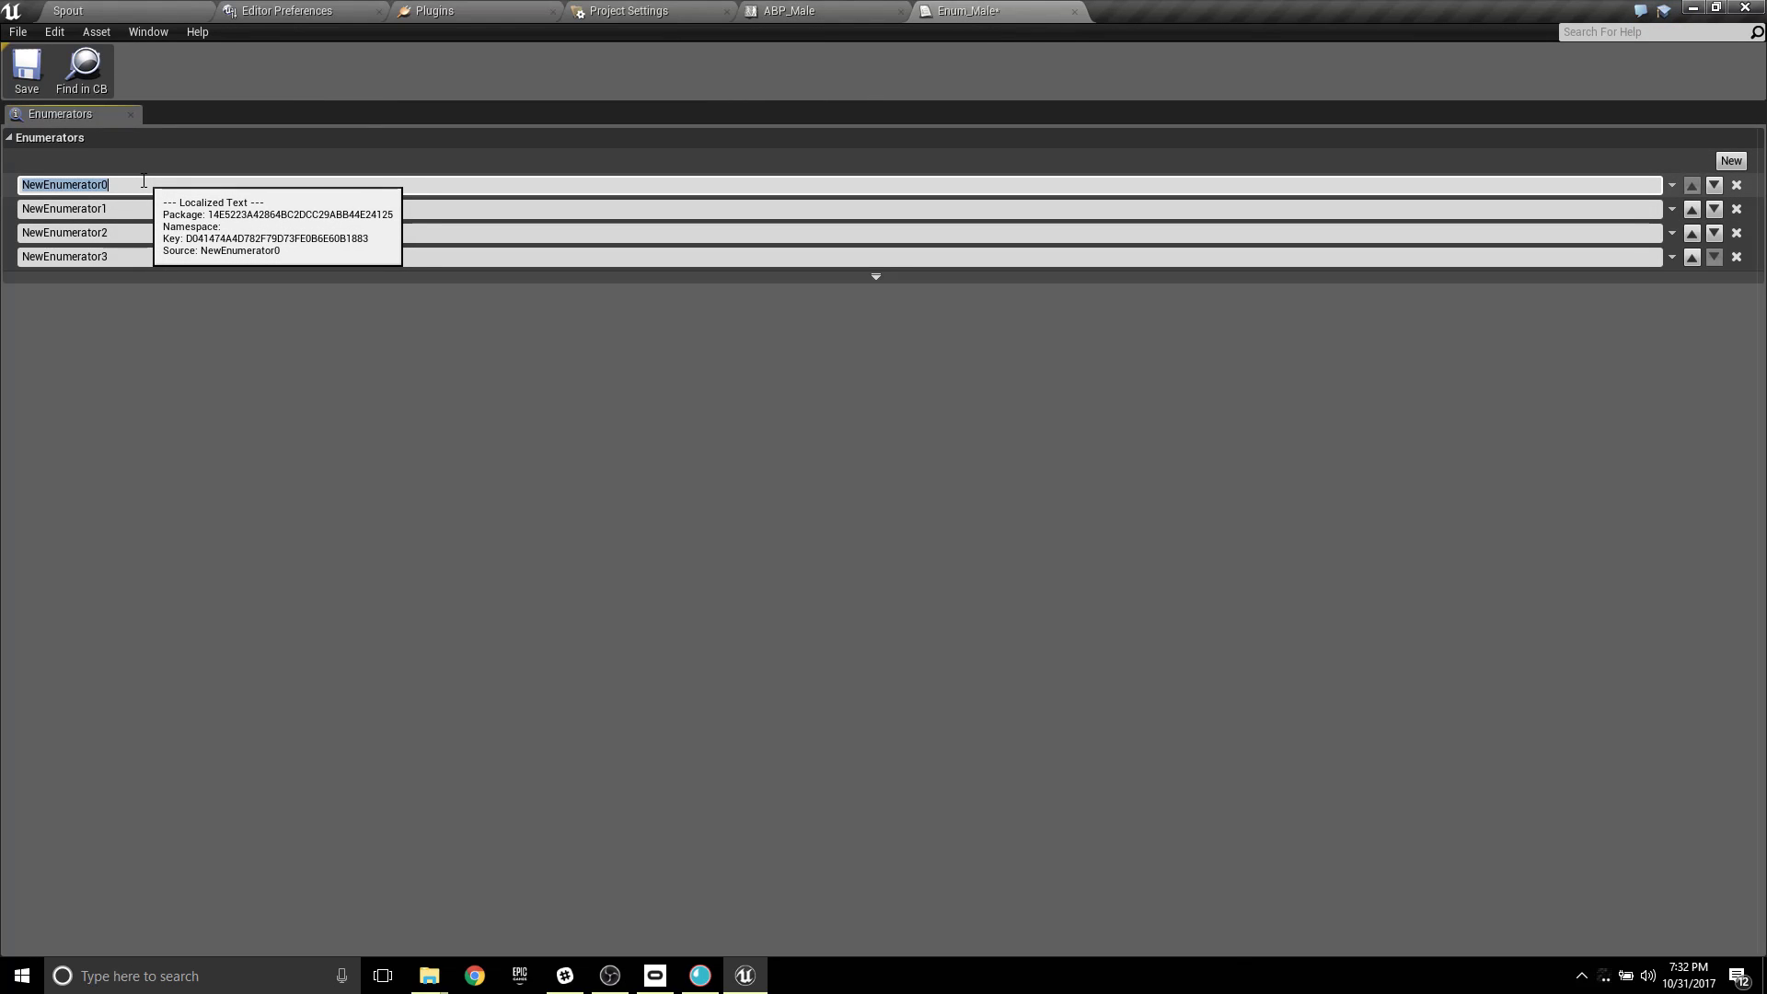
{"action": "left_click", "coordinate": [126, 209]}
{"action": "left_click_drag", "start_coordinate": [3, 179], "coordinate": [297, 235]}
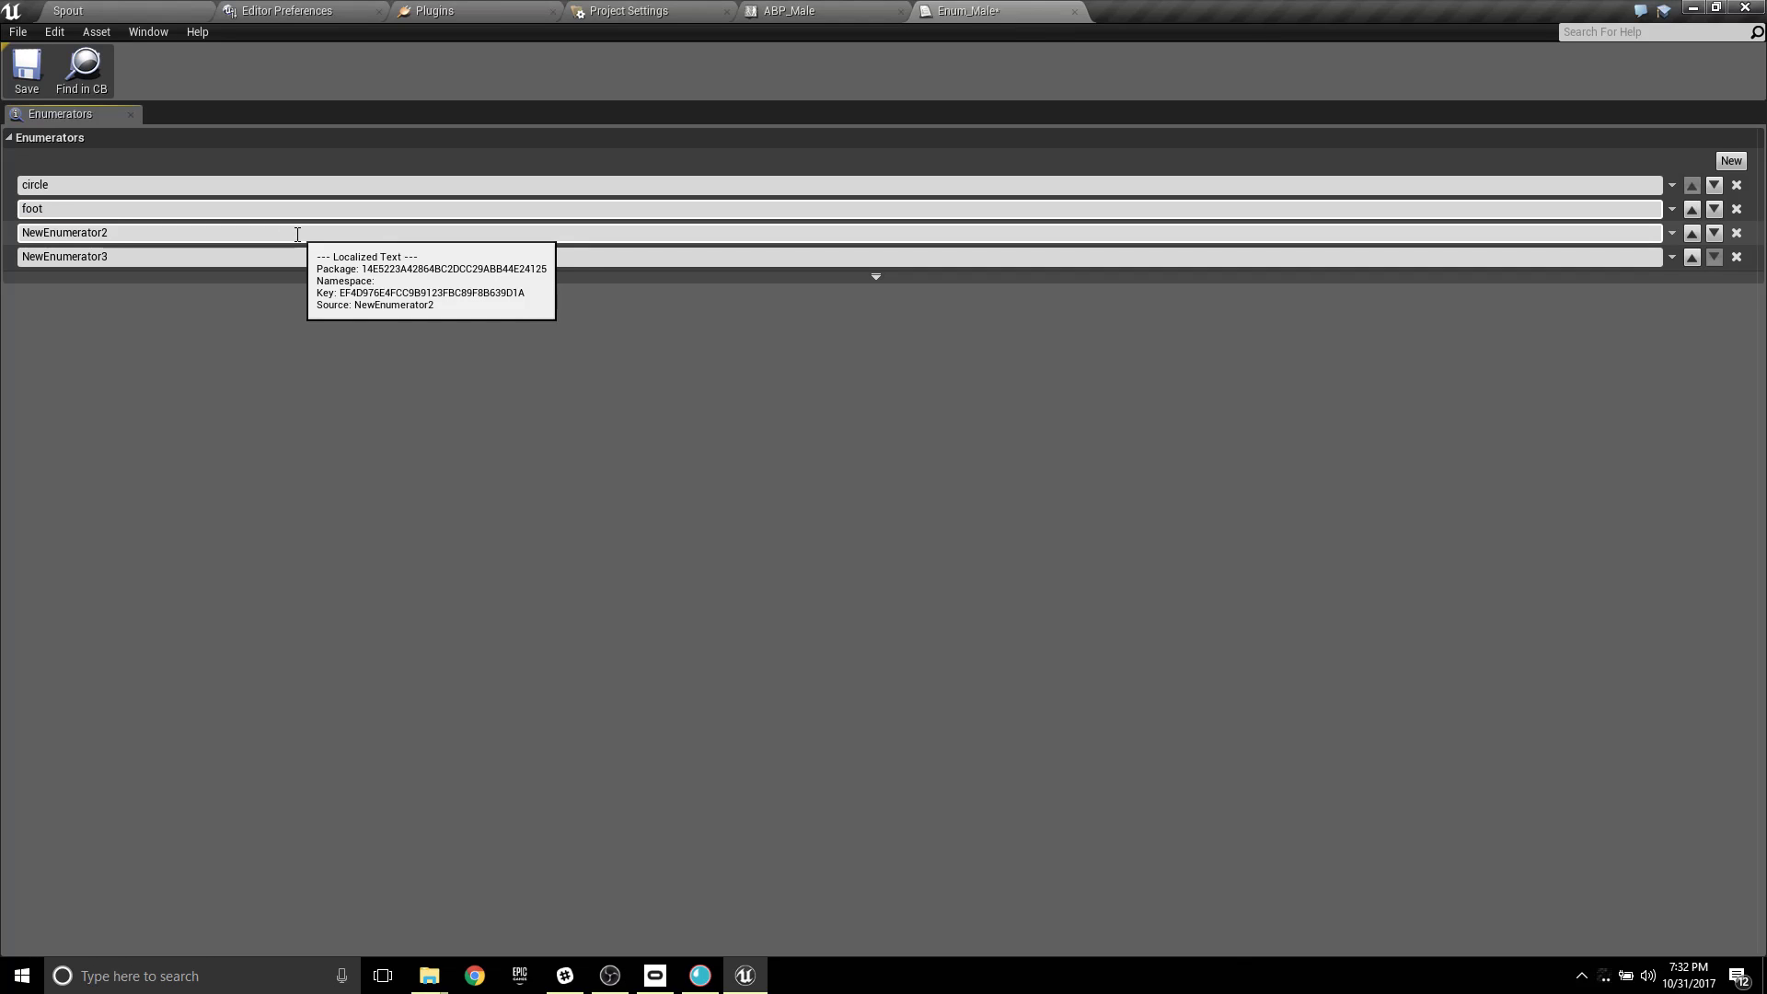
{"action": "key", "text": "Return"}
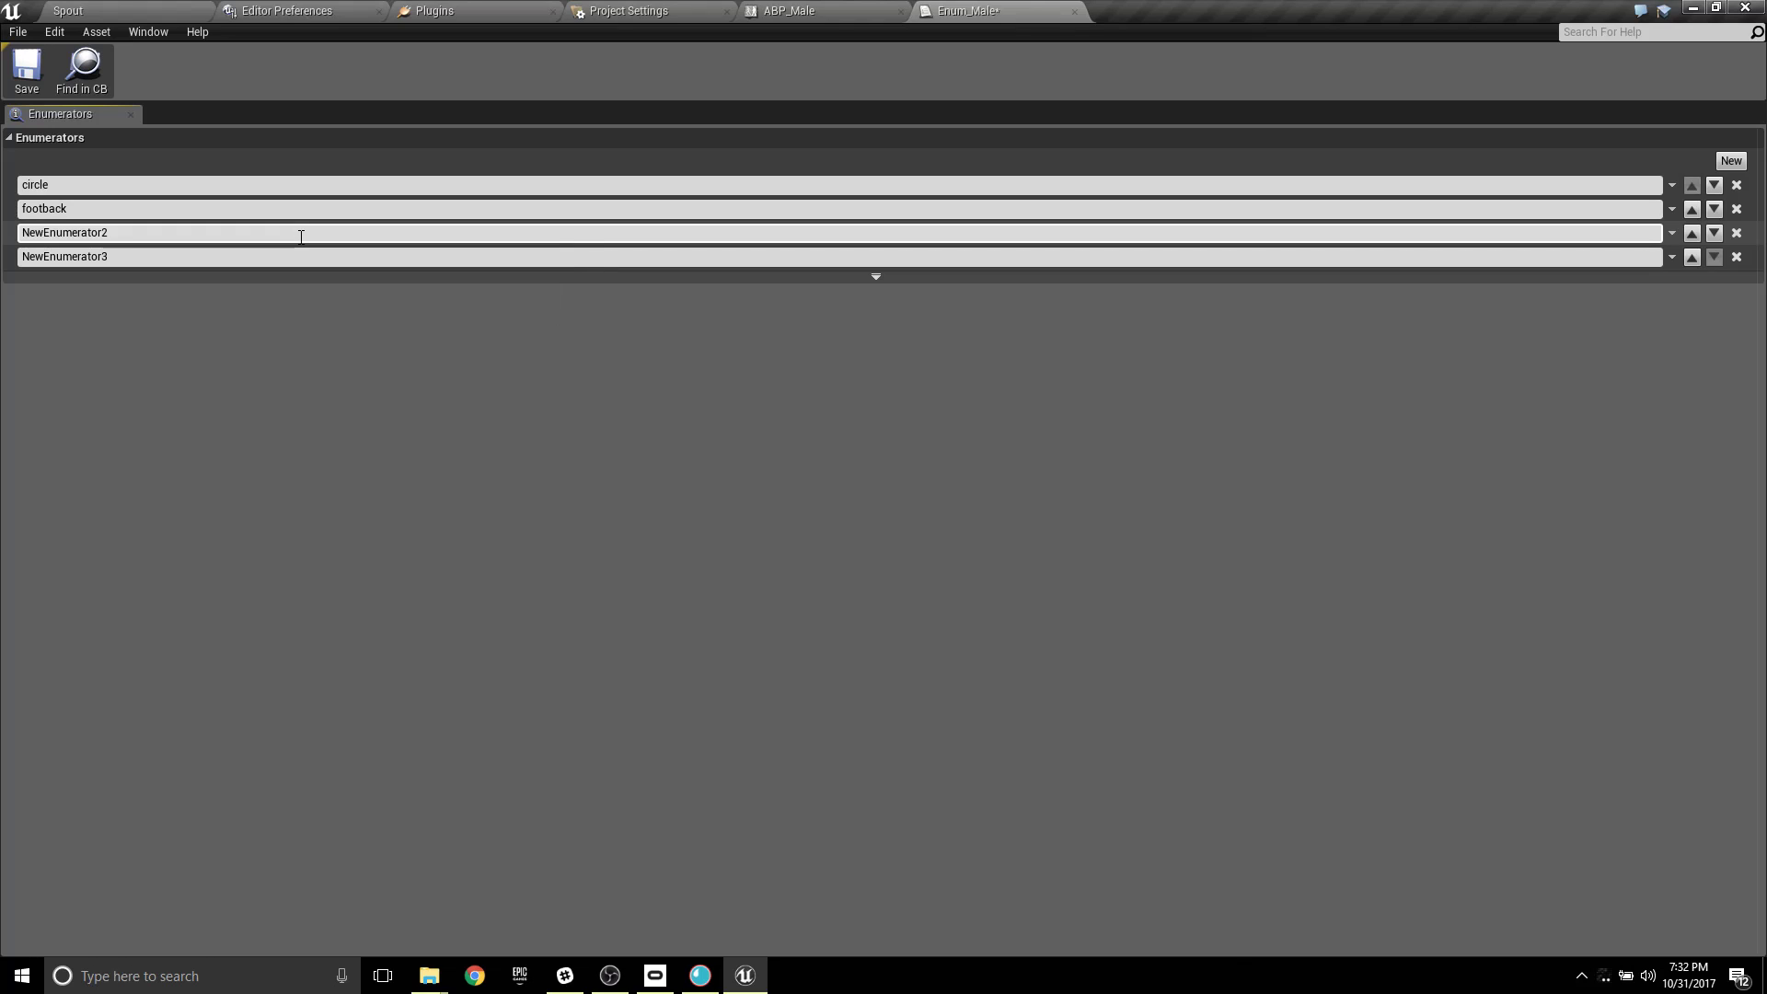
{"action": "left_click", "coordinate": [281, 210]}
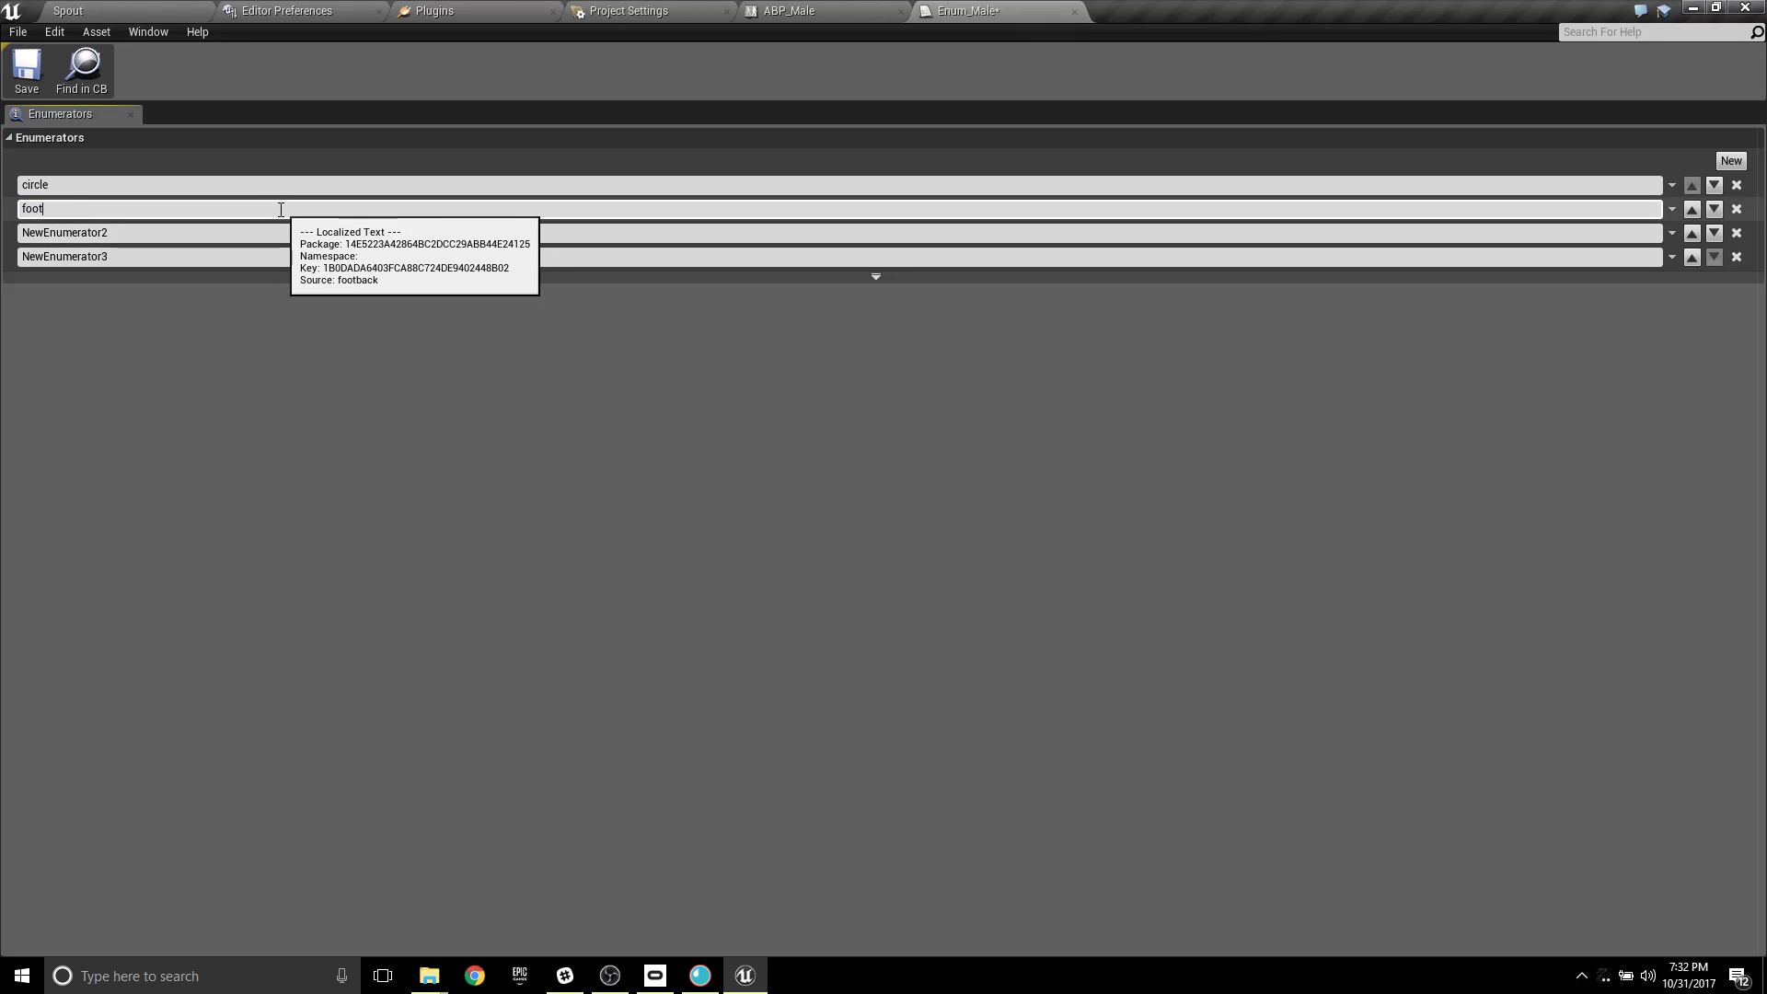
{"action": "key", "text": "Return"}
Rename the remaining two enumerators as salsa and merengue and save Enum_Male.
{"action": "left_click_drag", "start_coordinate": [218, 233], "coordinate": [444, 253]}
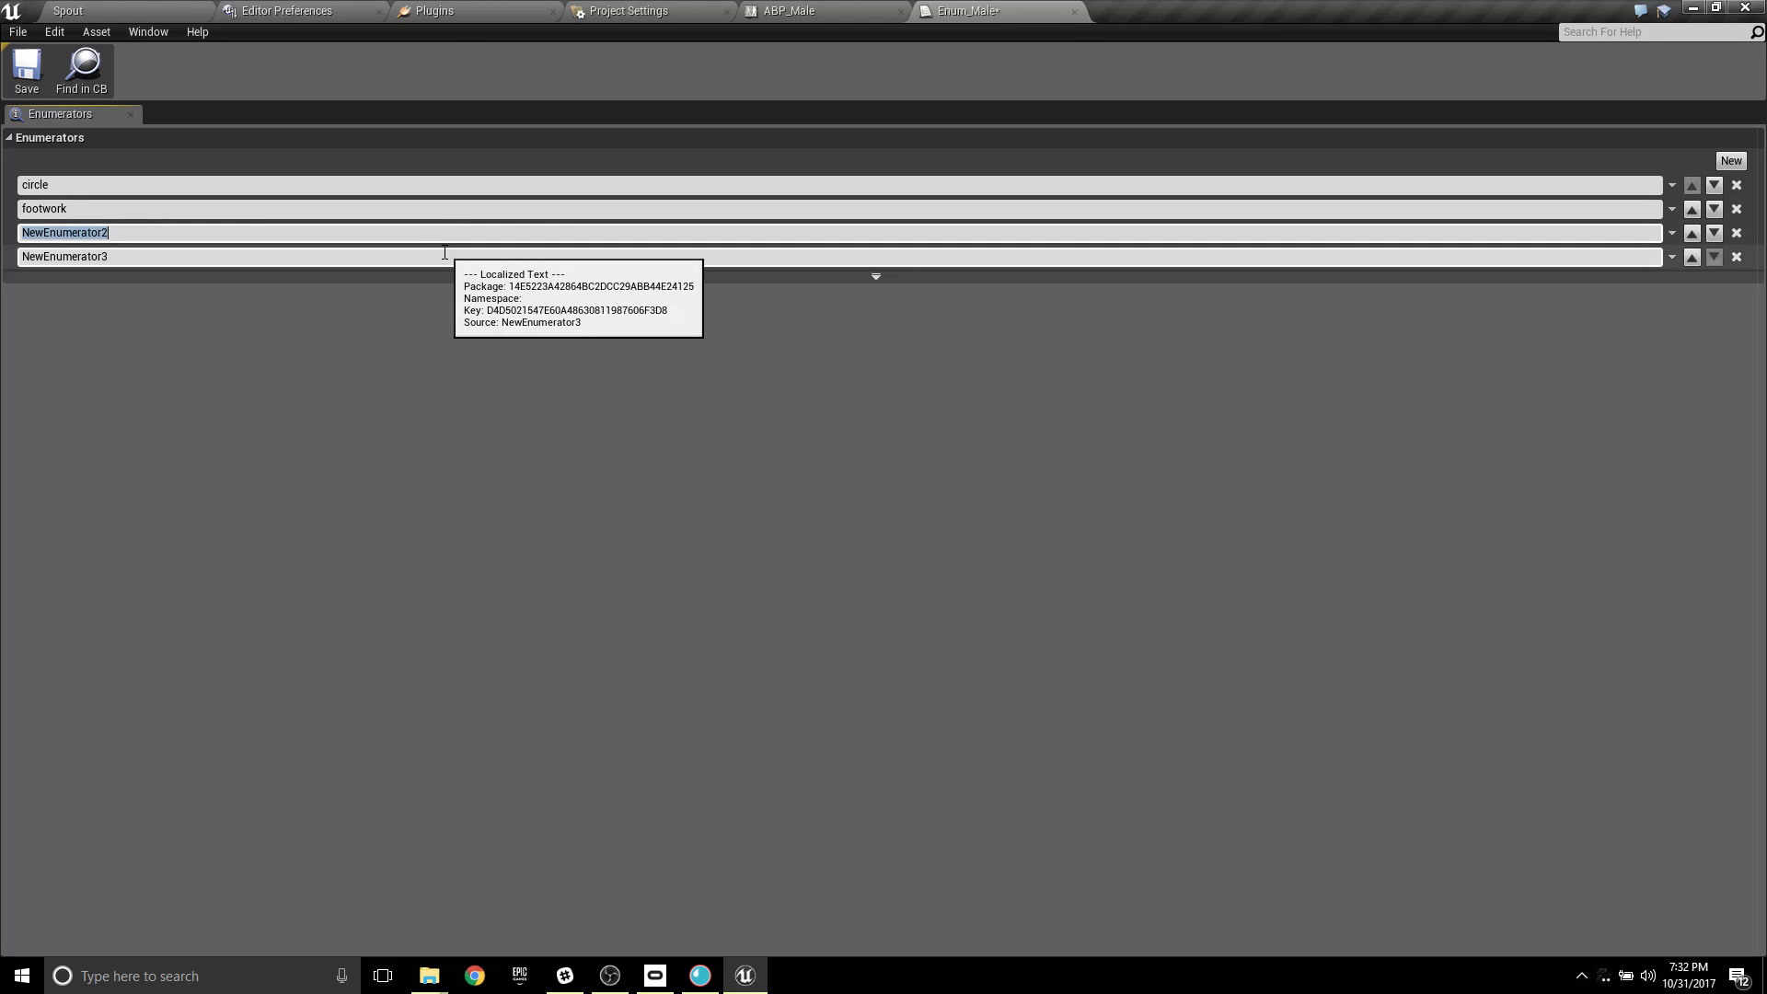
{"action": "key", "text": "Return"}
{"action": "left_click", "coordinate": [219, 259]}
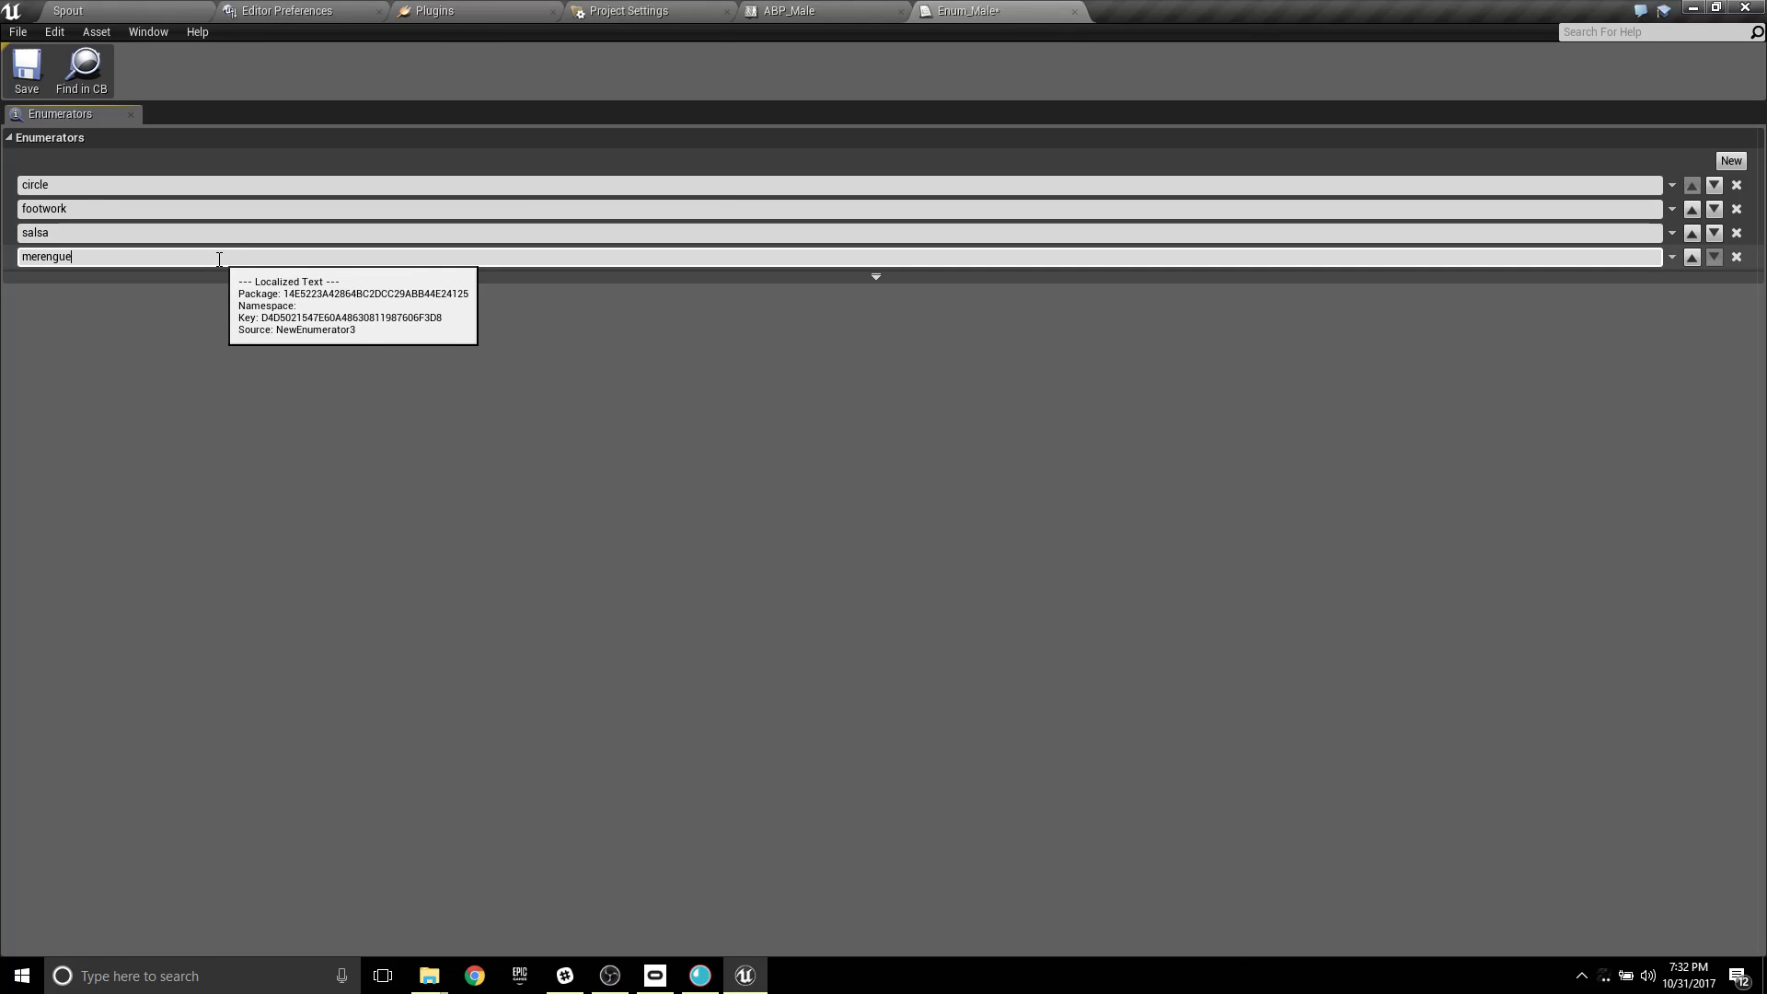
{"action": "key", "text": "Return"}
{"action": "key", "text": "ctrl+s"}
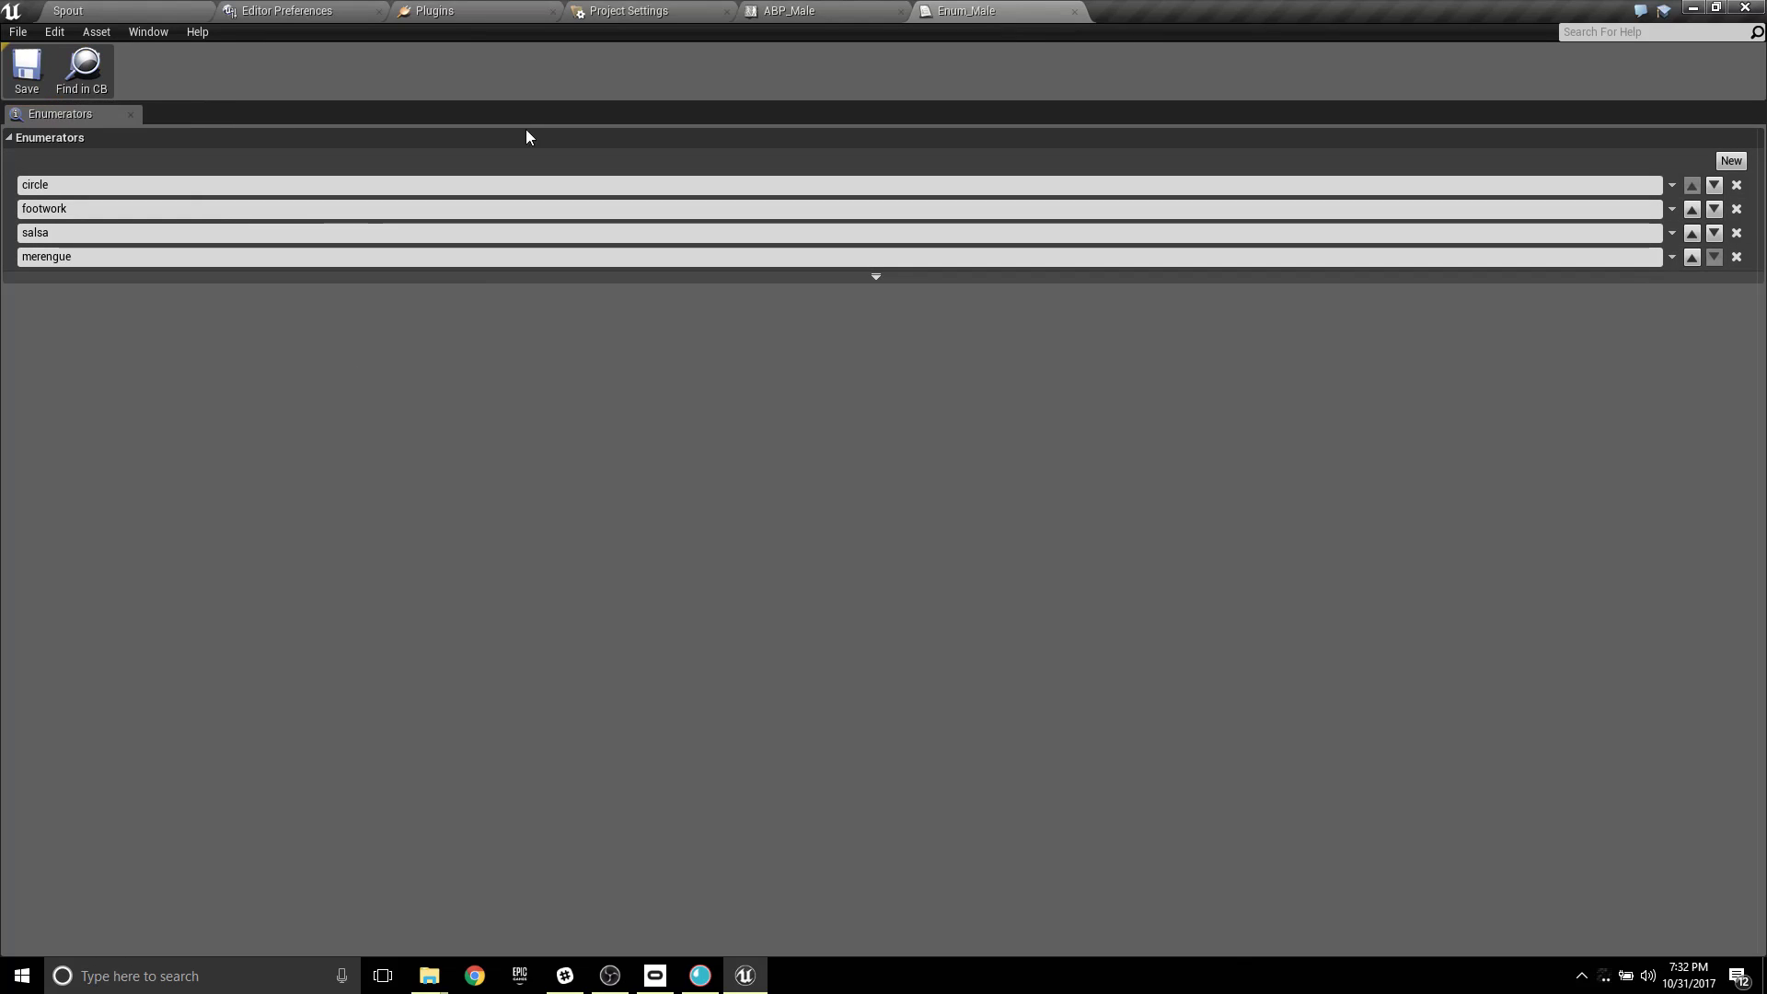
Add a variable named Male_Enum to the ABP_Male animation blueprint.
{"action": "left_click", "coordinate": [790, 11]}
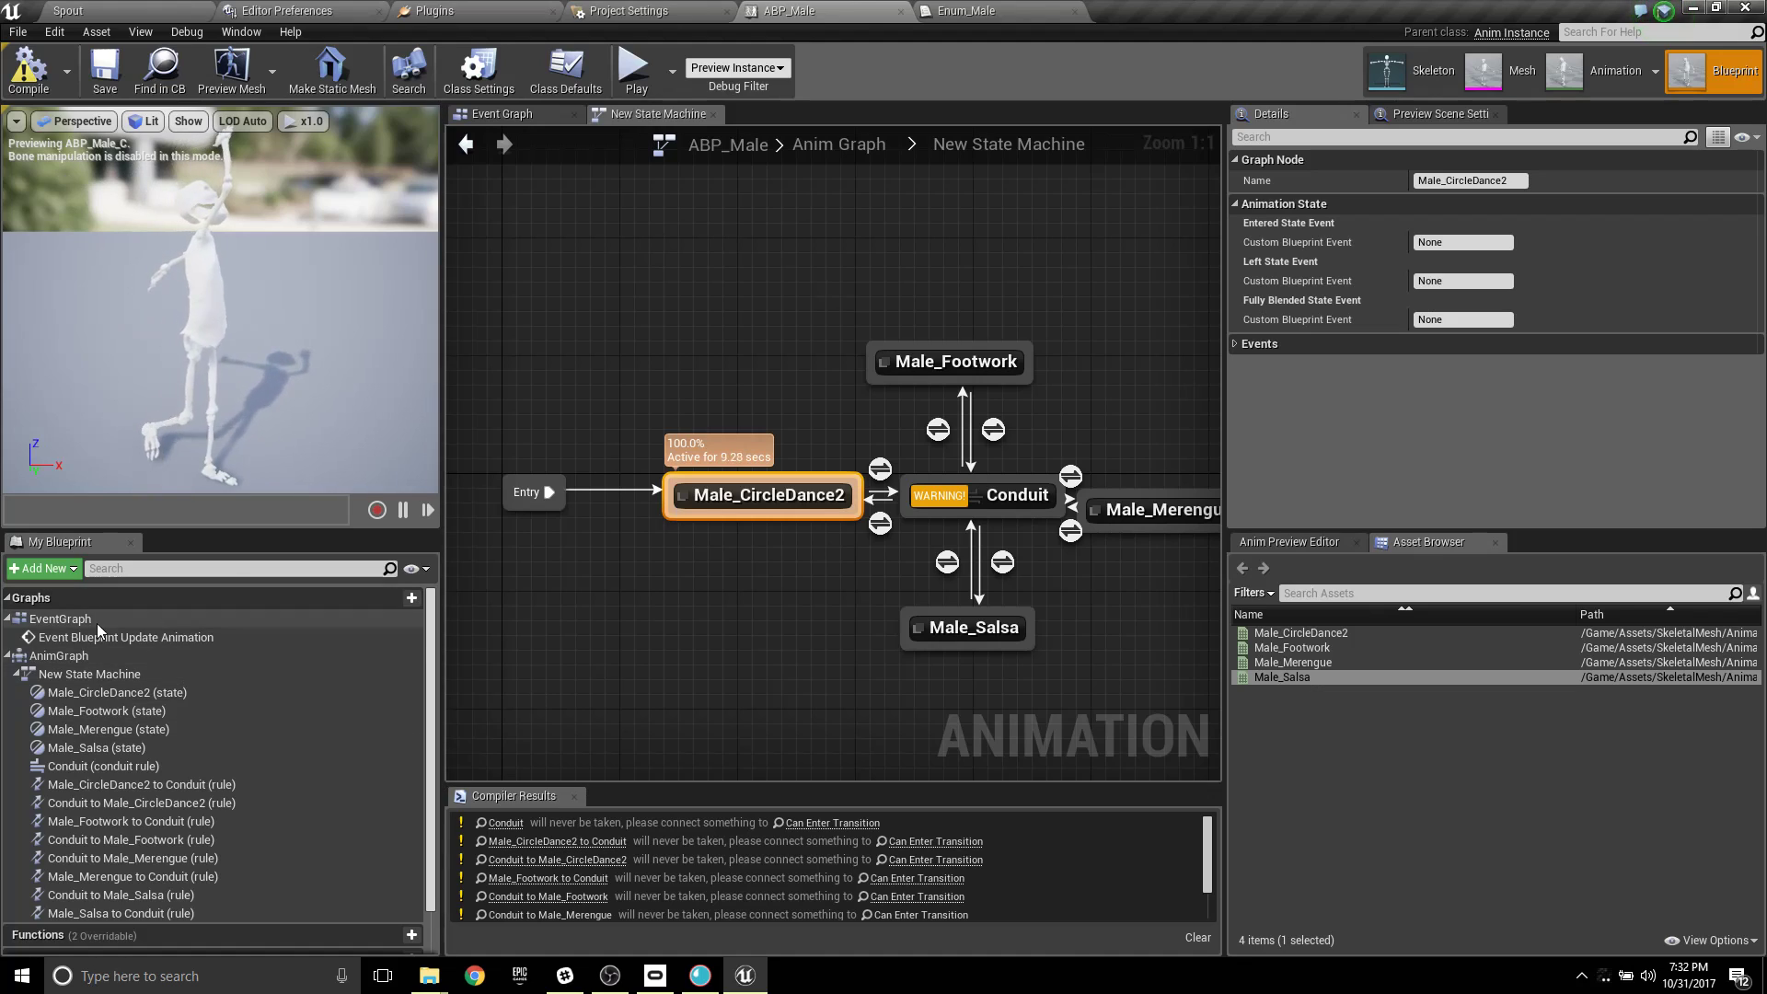
{"action": "left_click", "coordinate": [8, 657]}
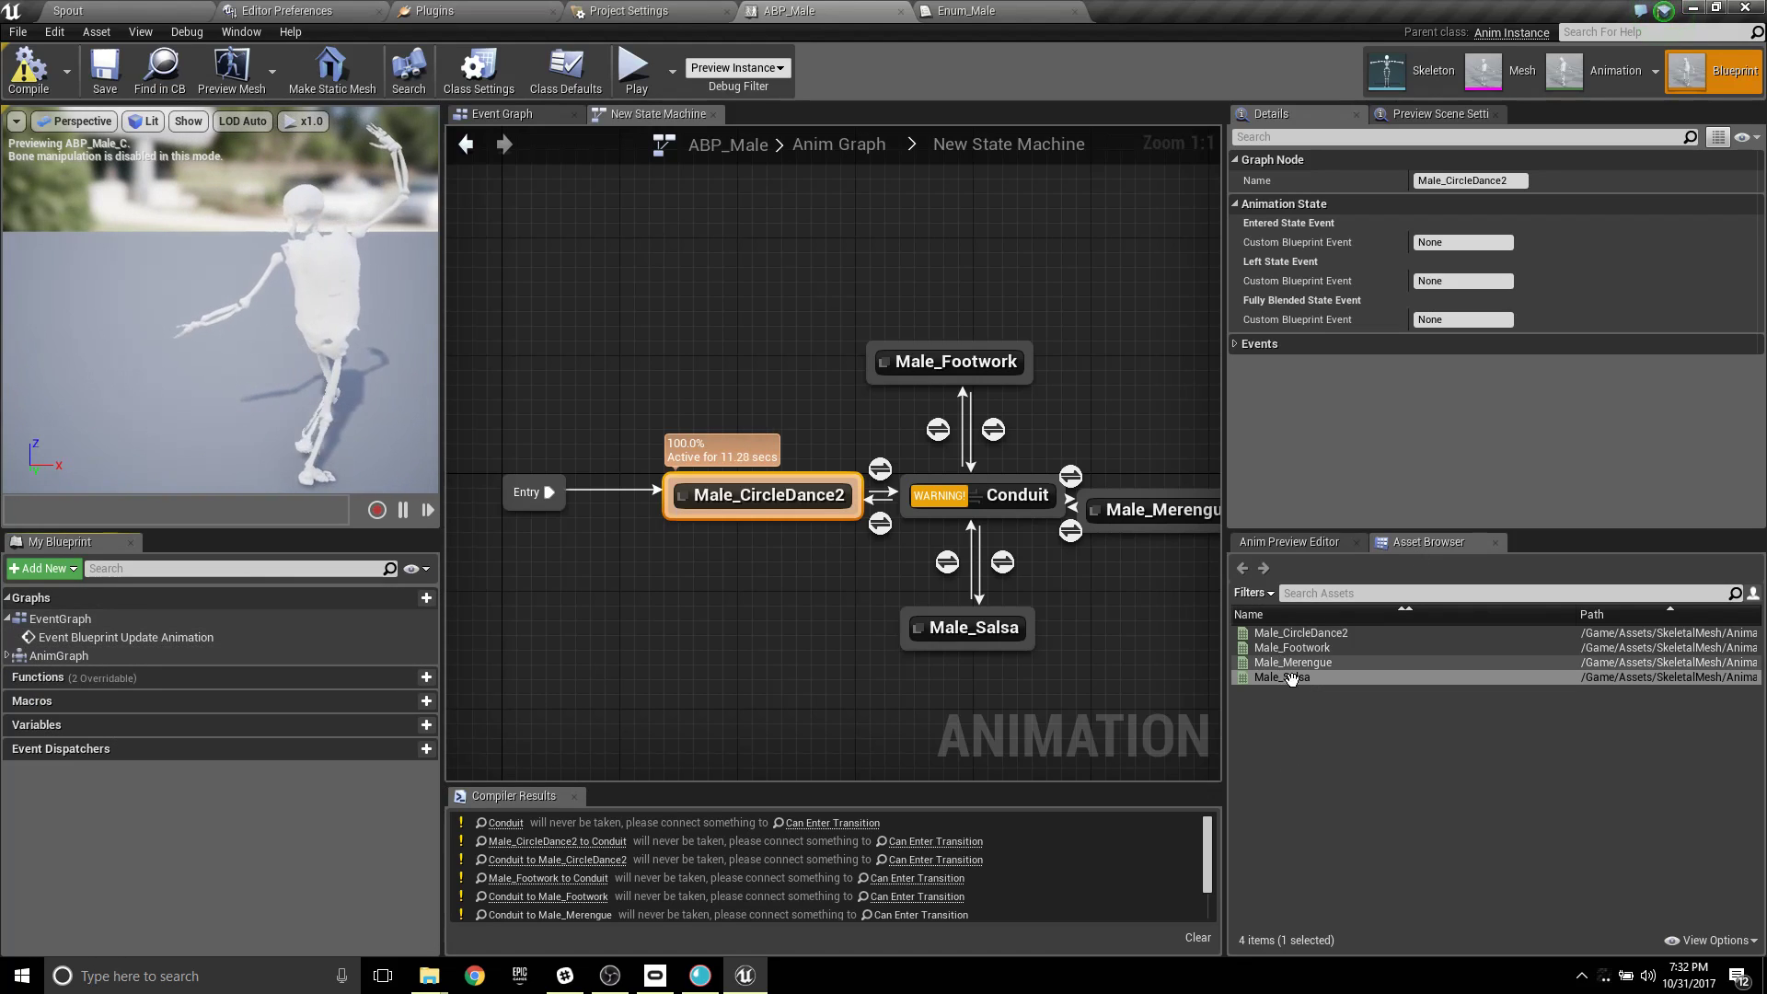
{"action": "left_click", "coordinate": [1311, 633]}
{"action": "left_click", "coordinate": [1284, 677]}
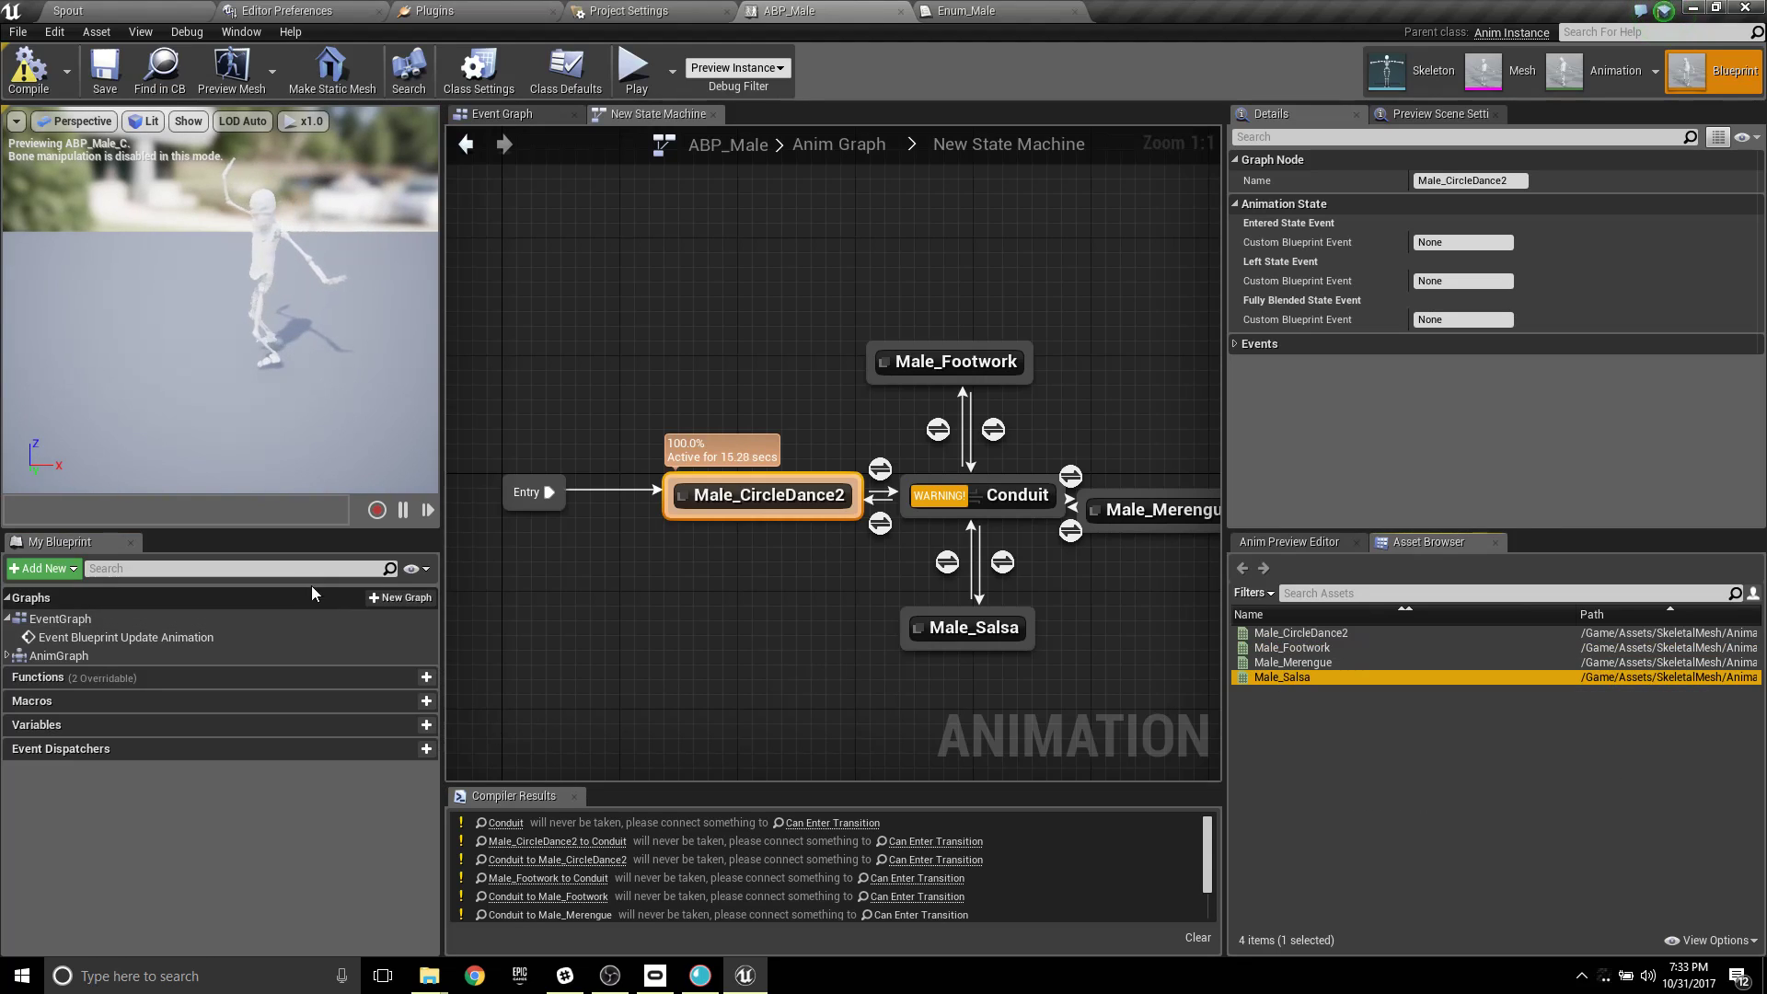
{"action": "left_click", "coordinate": [414, 724]}
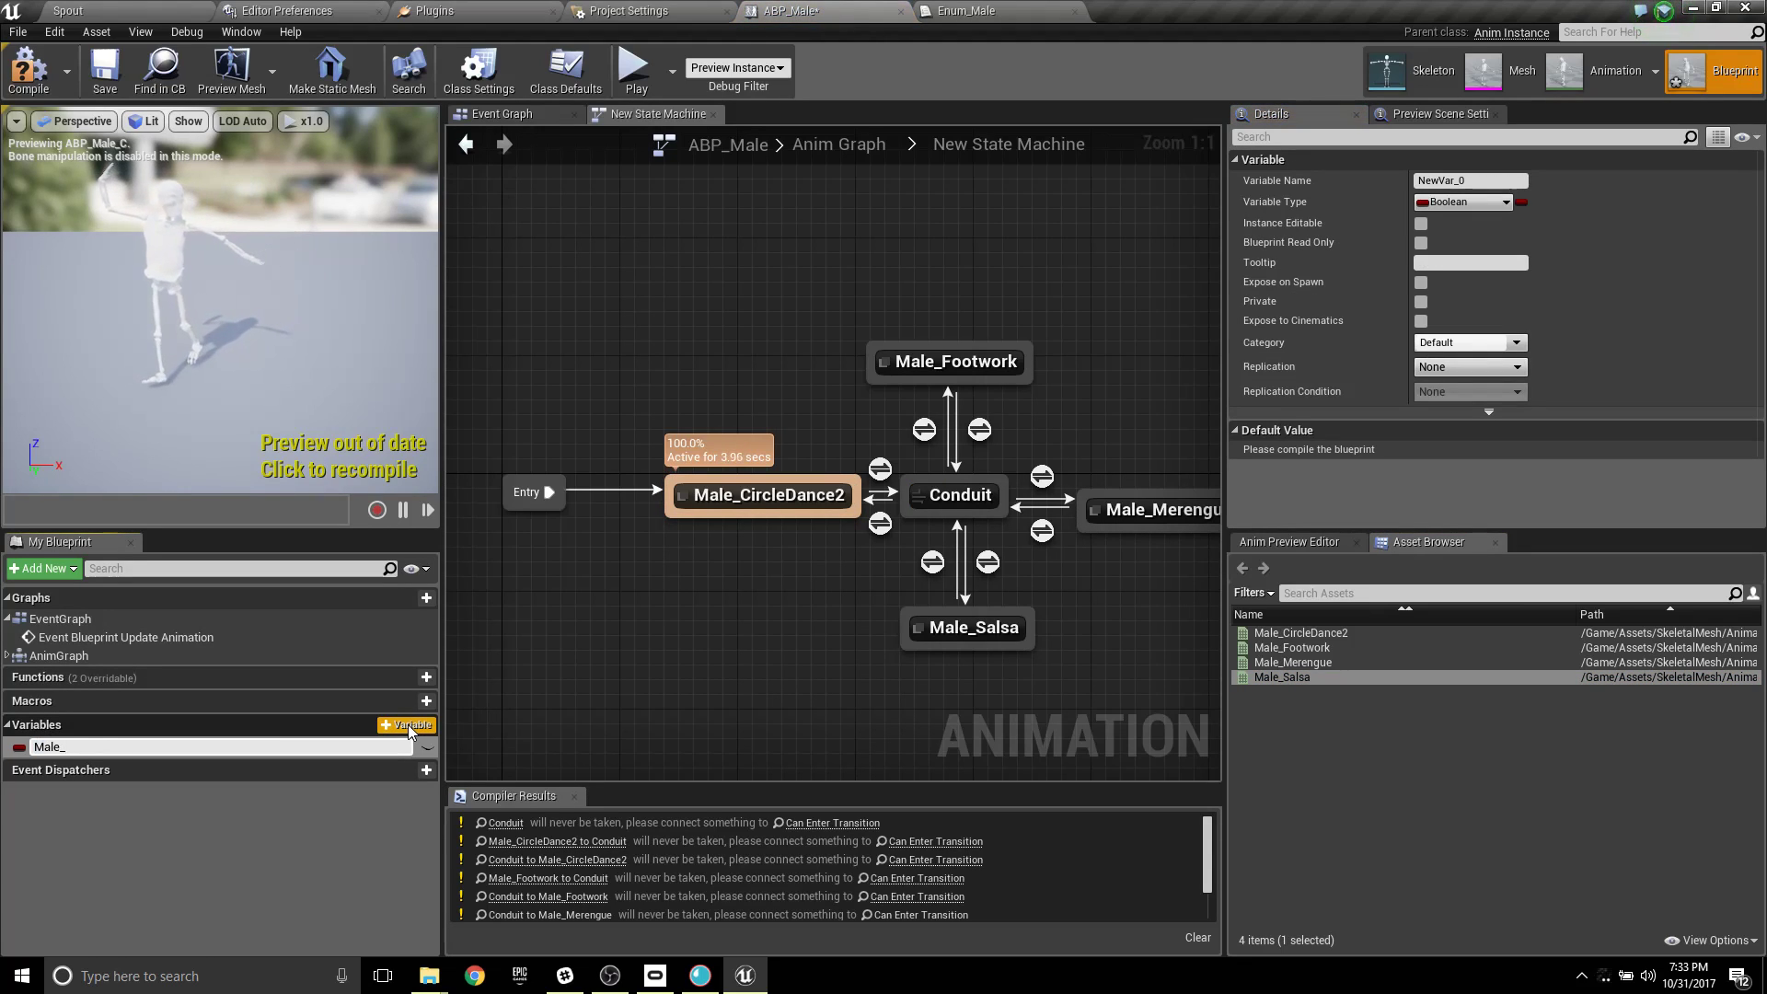
{"action": "type", "text": "Male_Enum"}
{"action": "key", "text": "Return"}
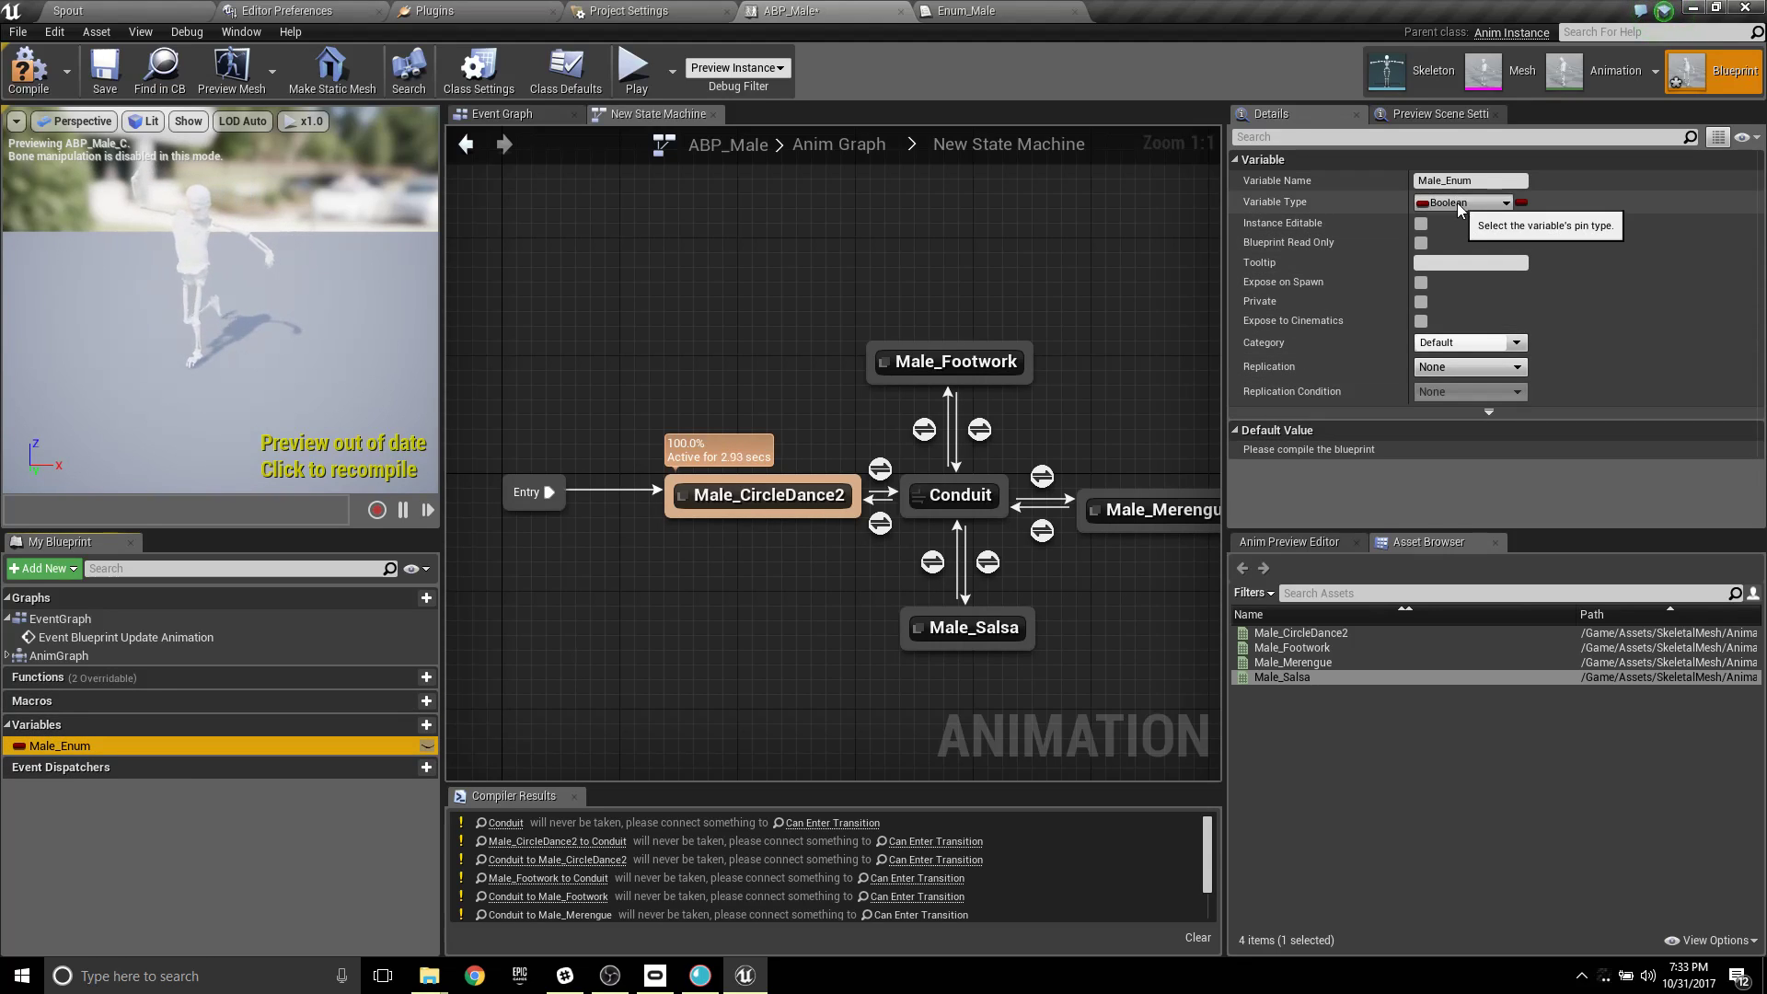
Set the type of the Male_Enum variable to Enum Male.
{"action": "left_click", "coordinate": [1003, 11]}
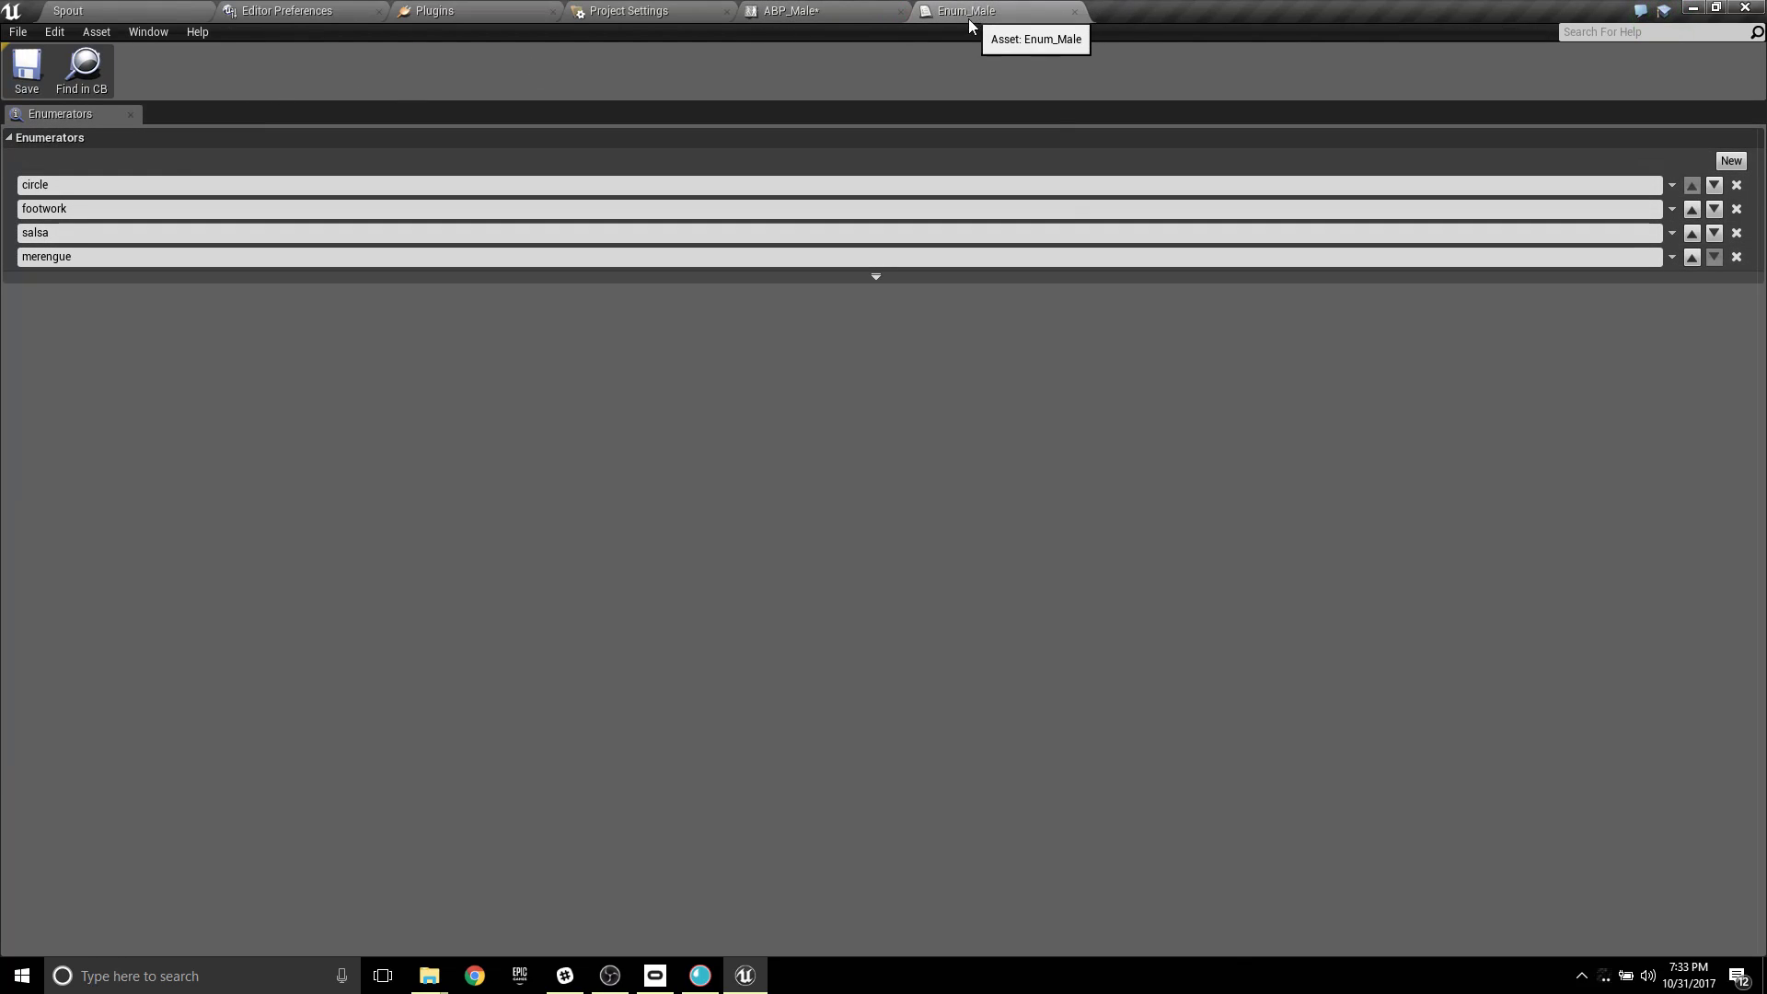
{"action": "left_click", "coordinate": [828, 12]}
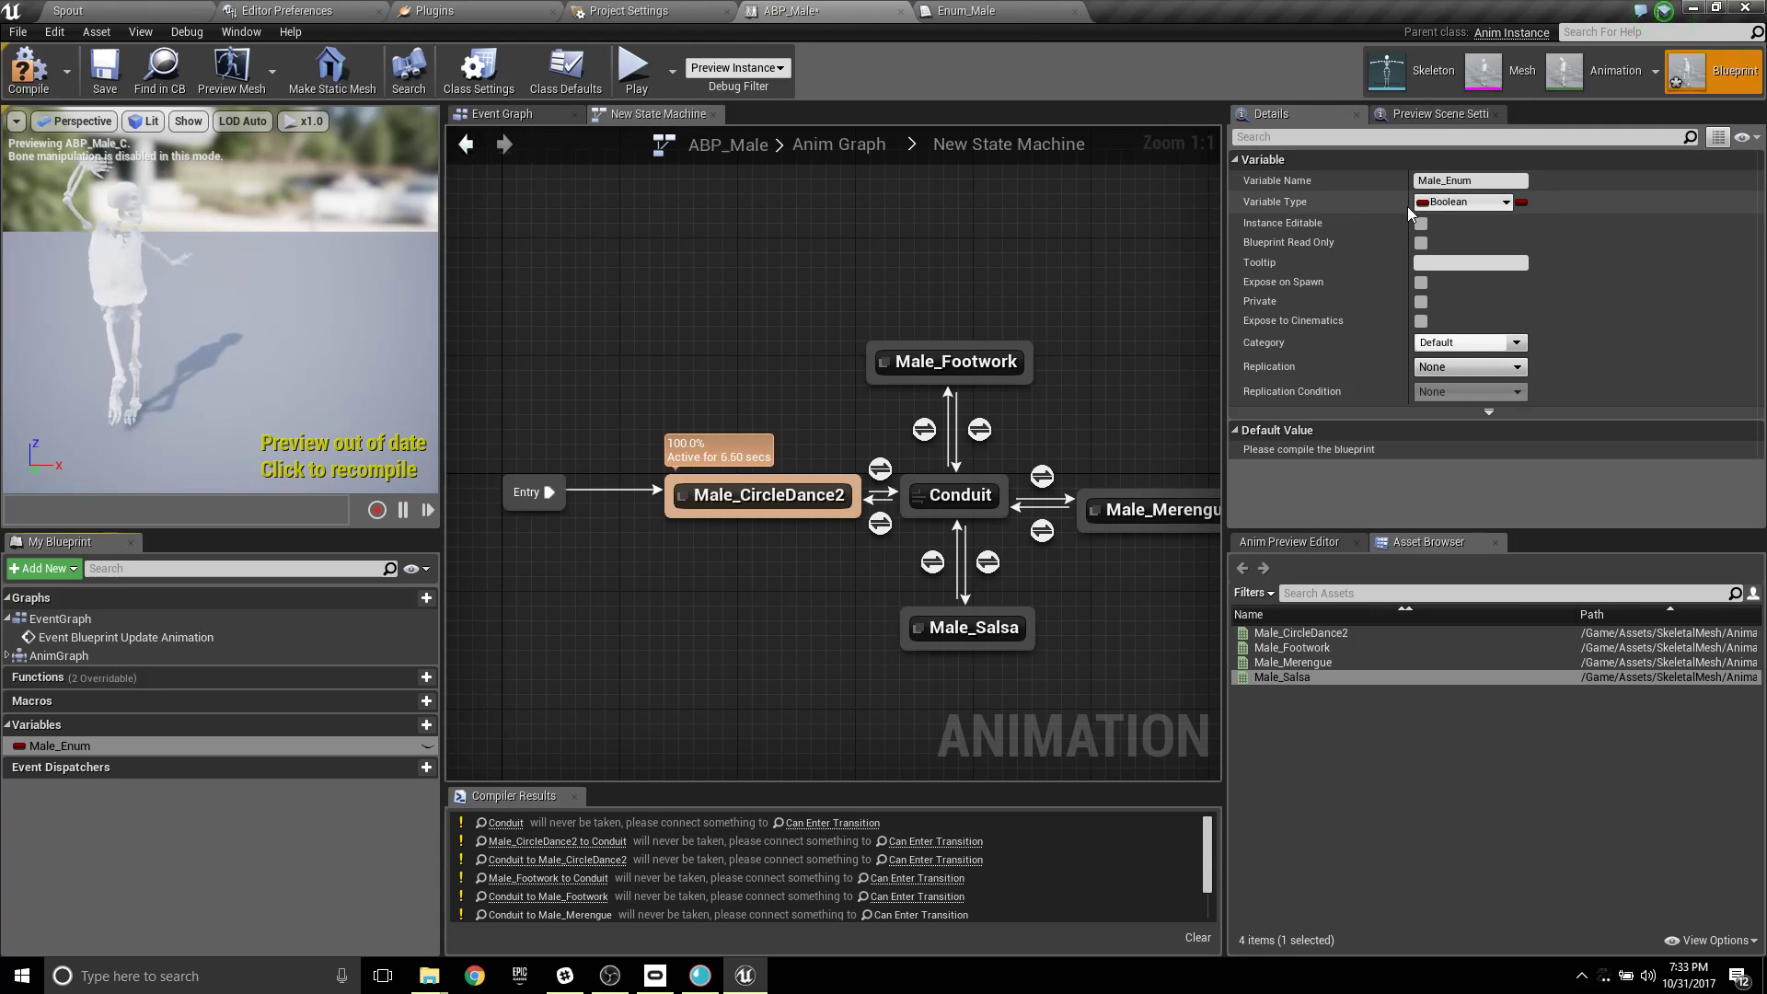
{"action": "left_click", "coordinate": [1487, 202]}
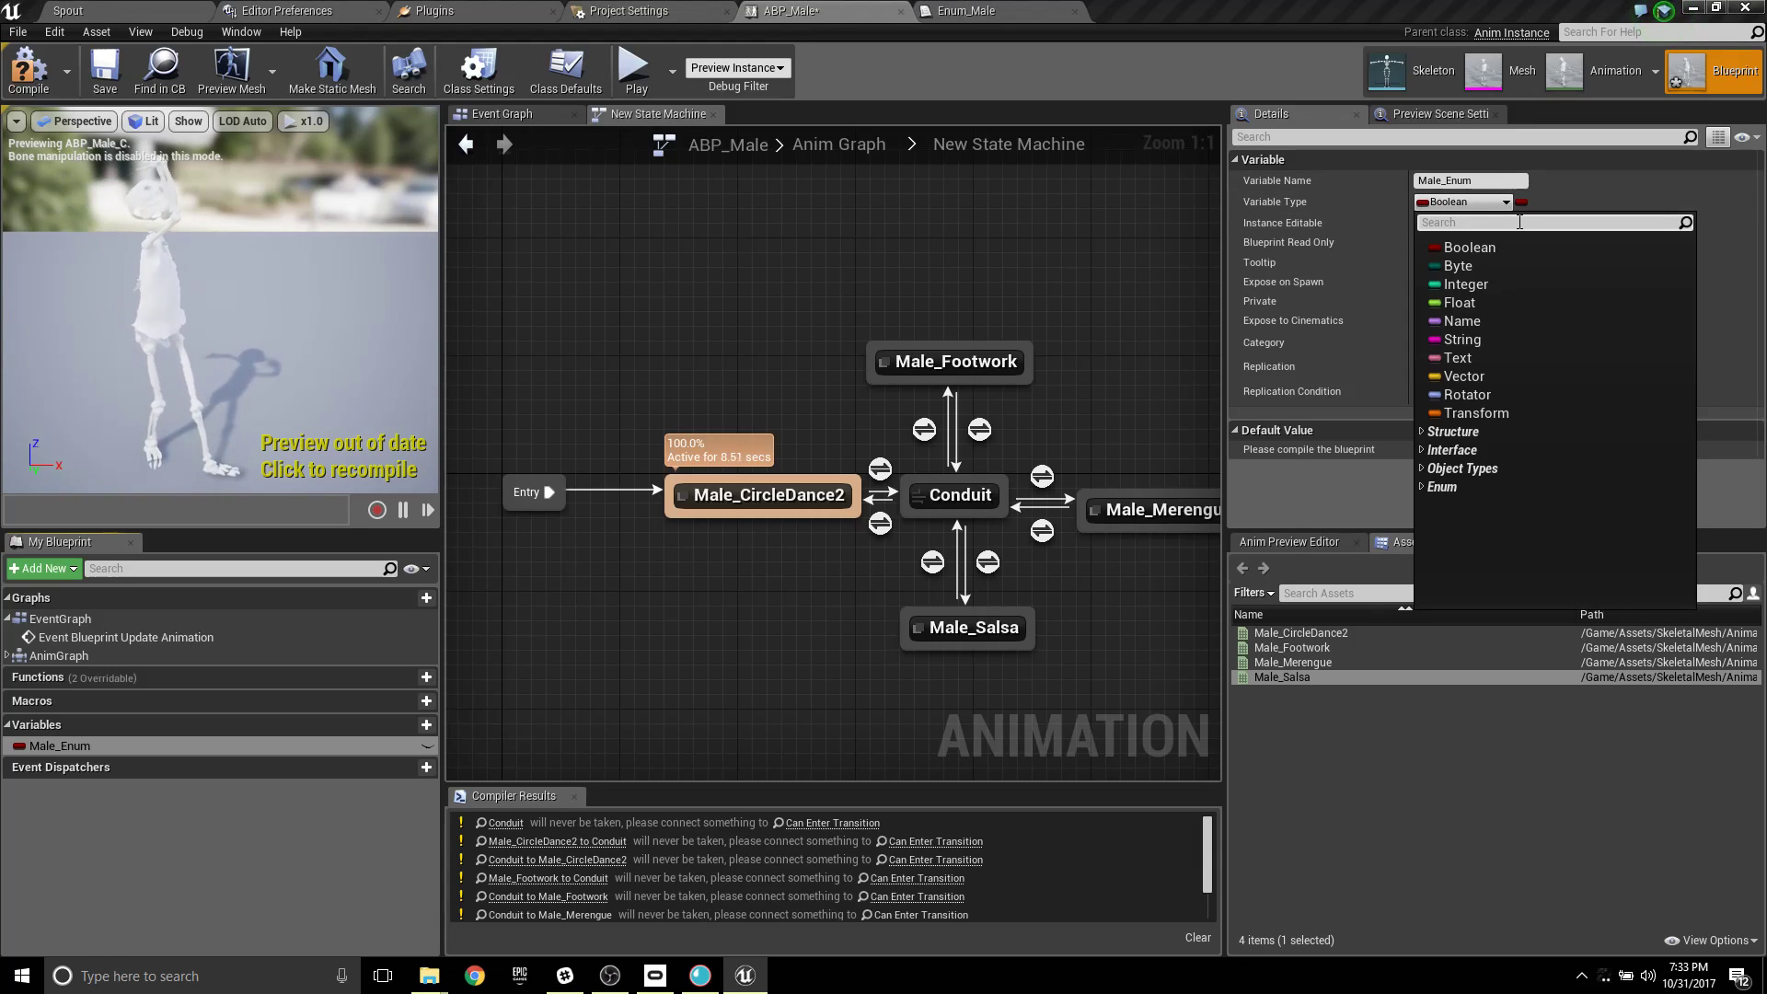
{"action": "type", "text": "enum"}
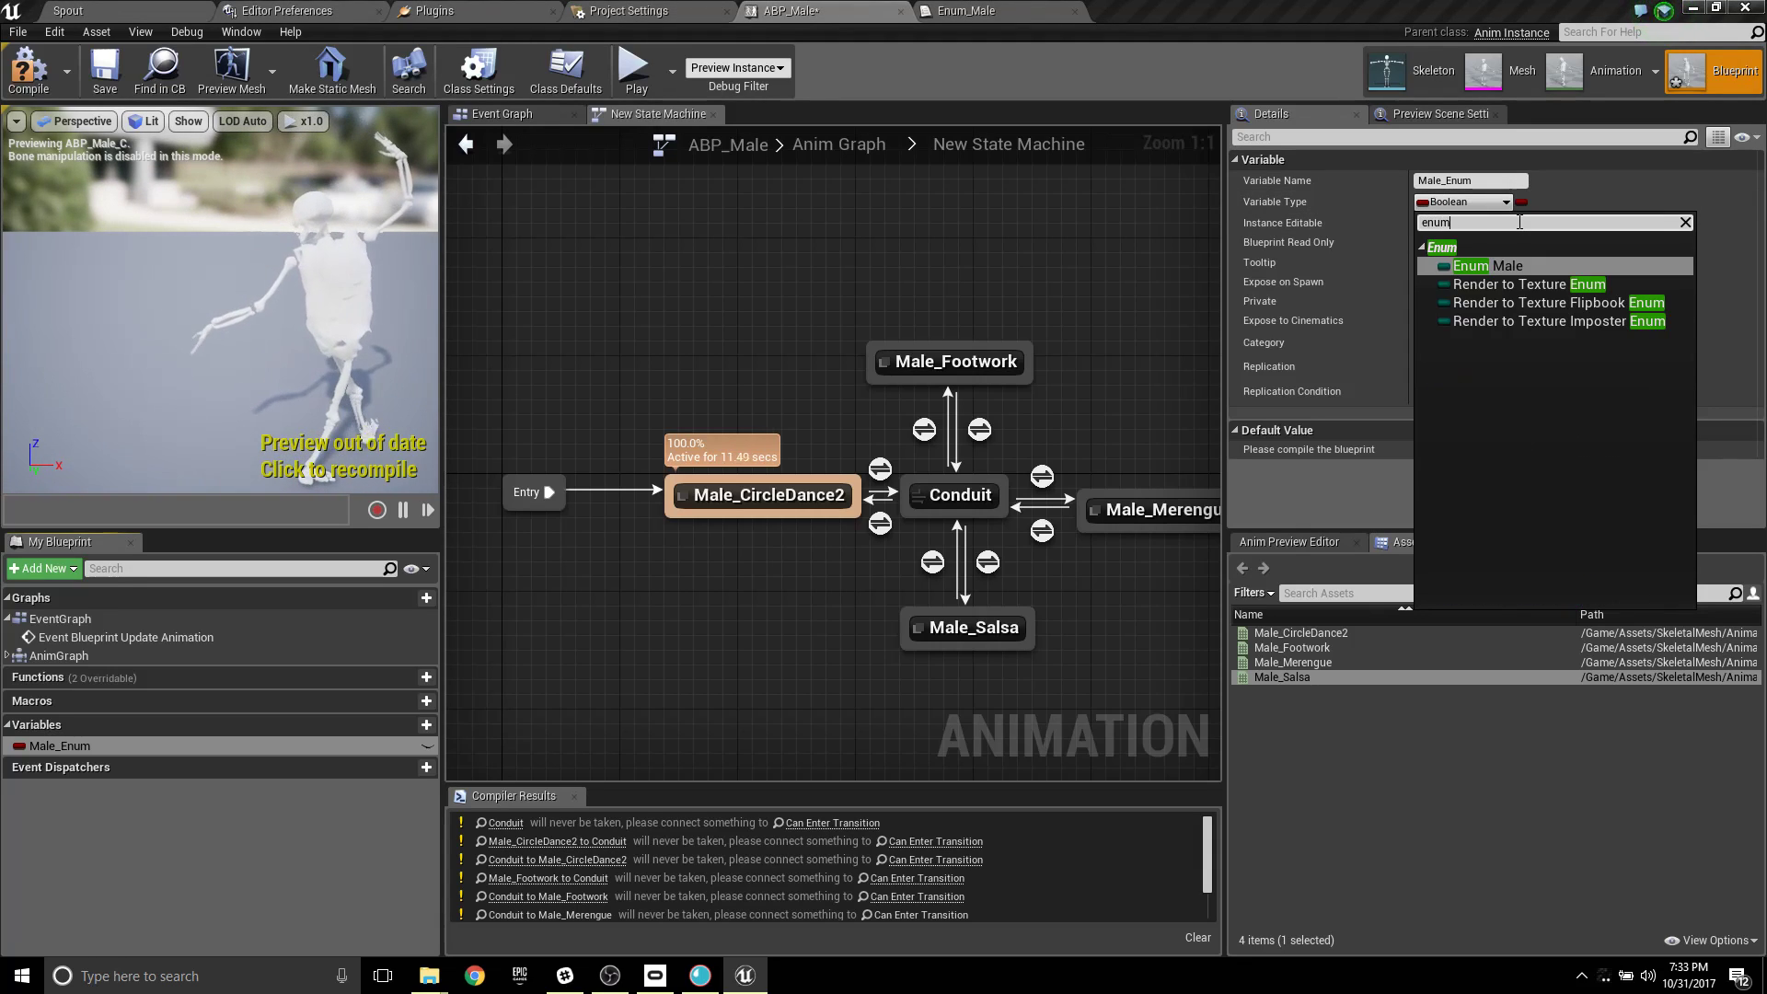
{"action": "left_click", "coordinate": [1496, 266]}
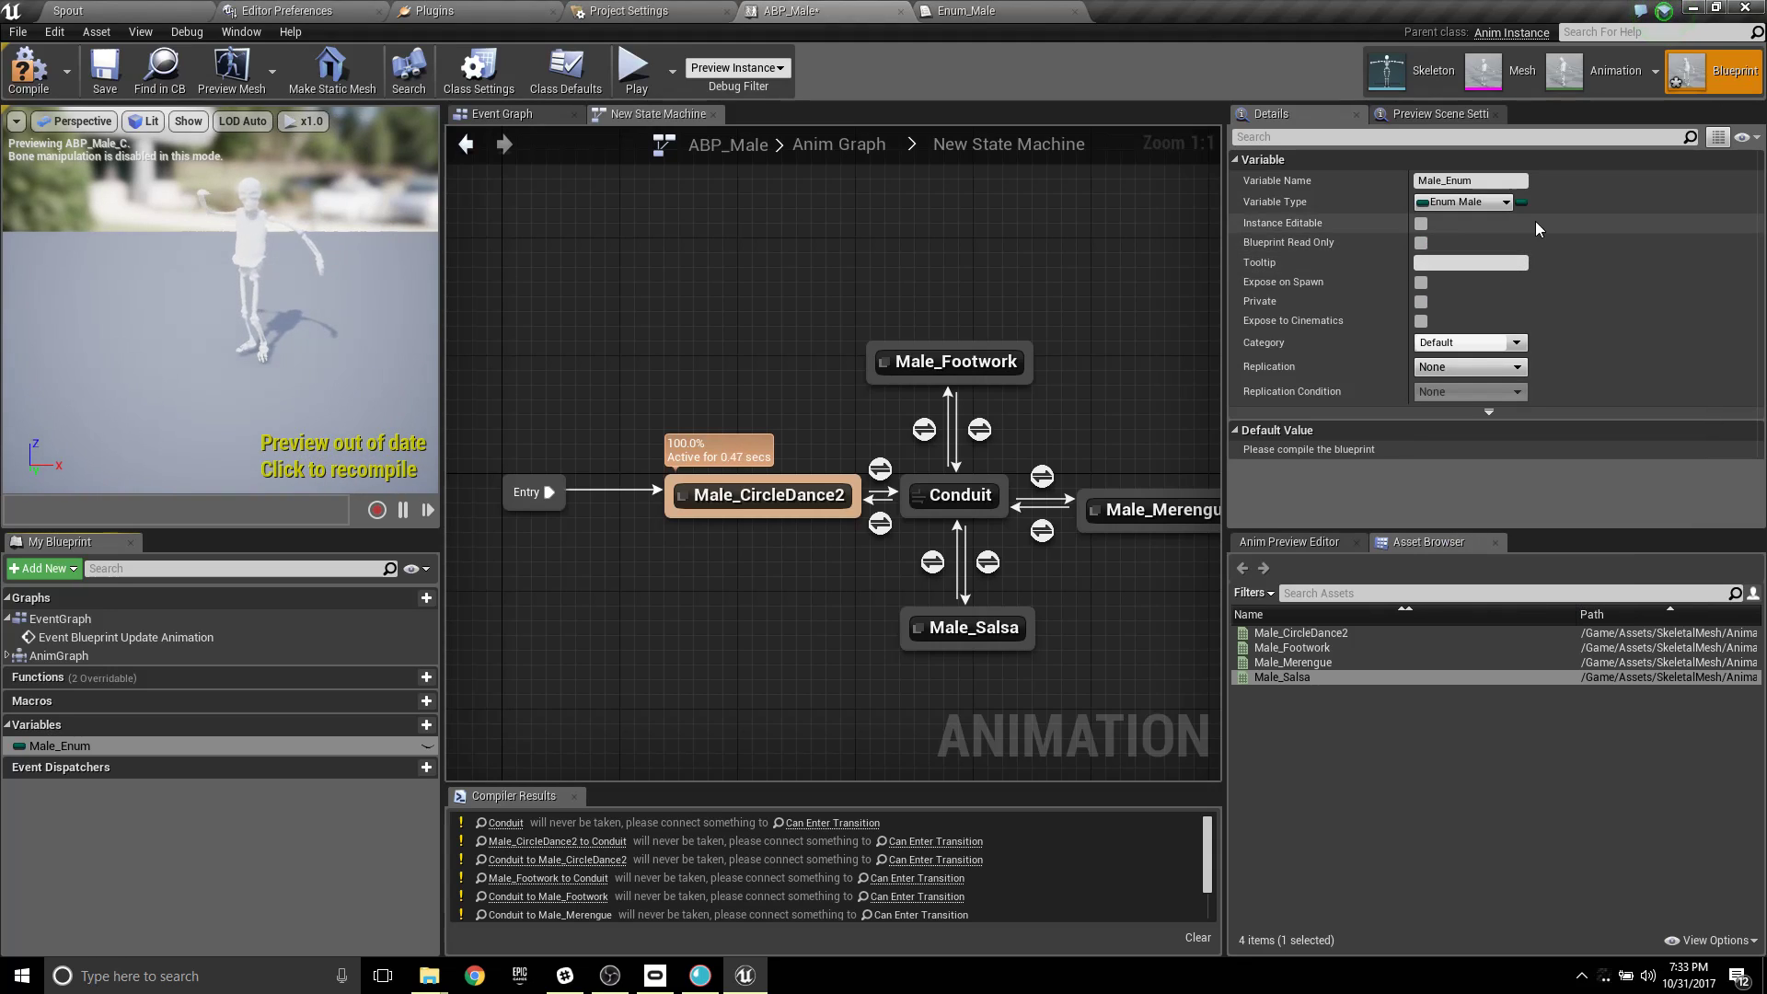
Compile the animation blueprint and check the default value options offered for Male_Enum.
{"action": "left_click", "coordinate": [24, 76]}
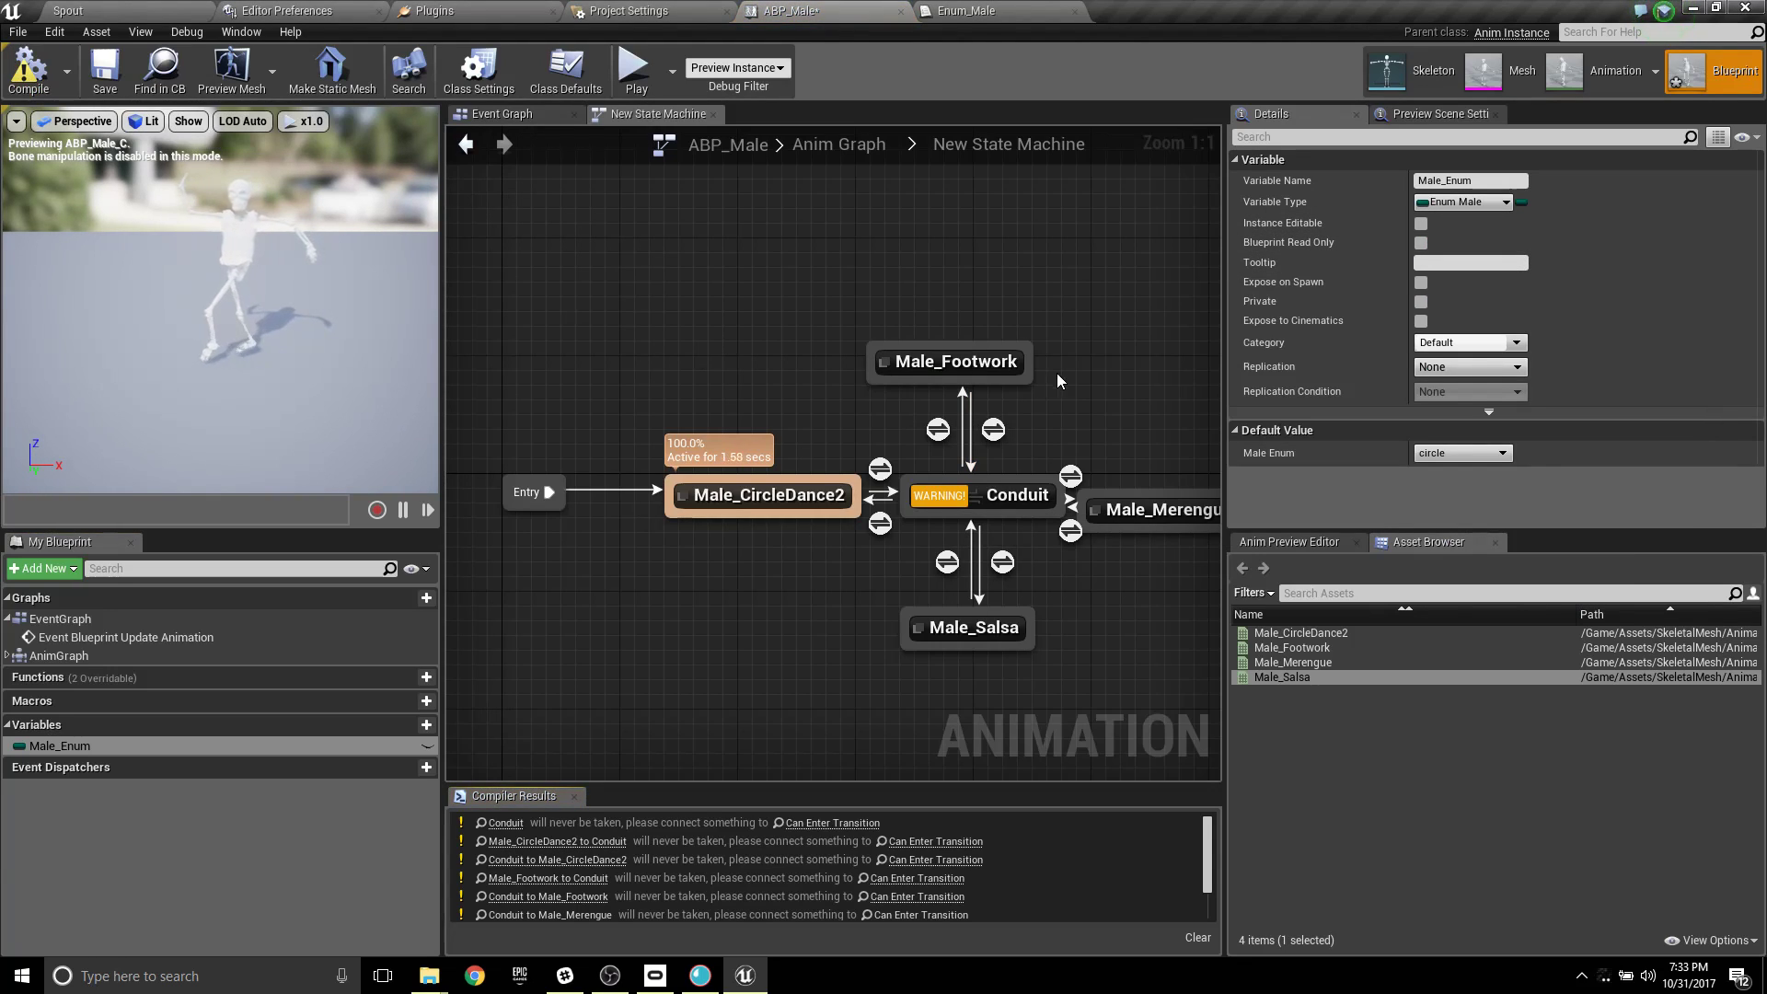
{"action": "left_click", "coordinate": [1472, 455]}
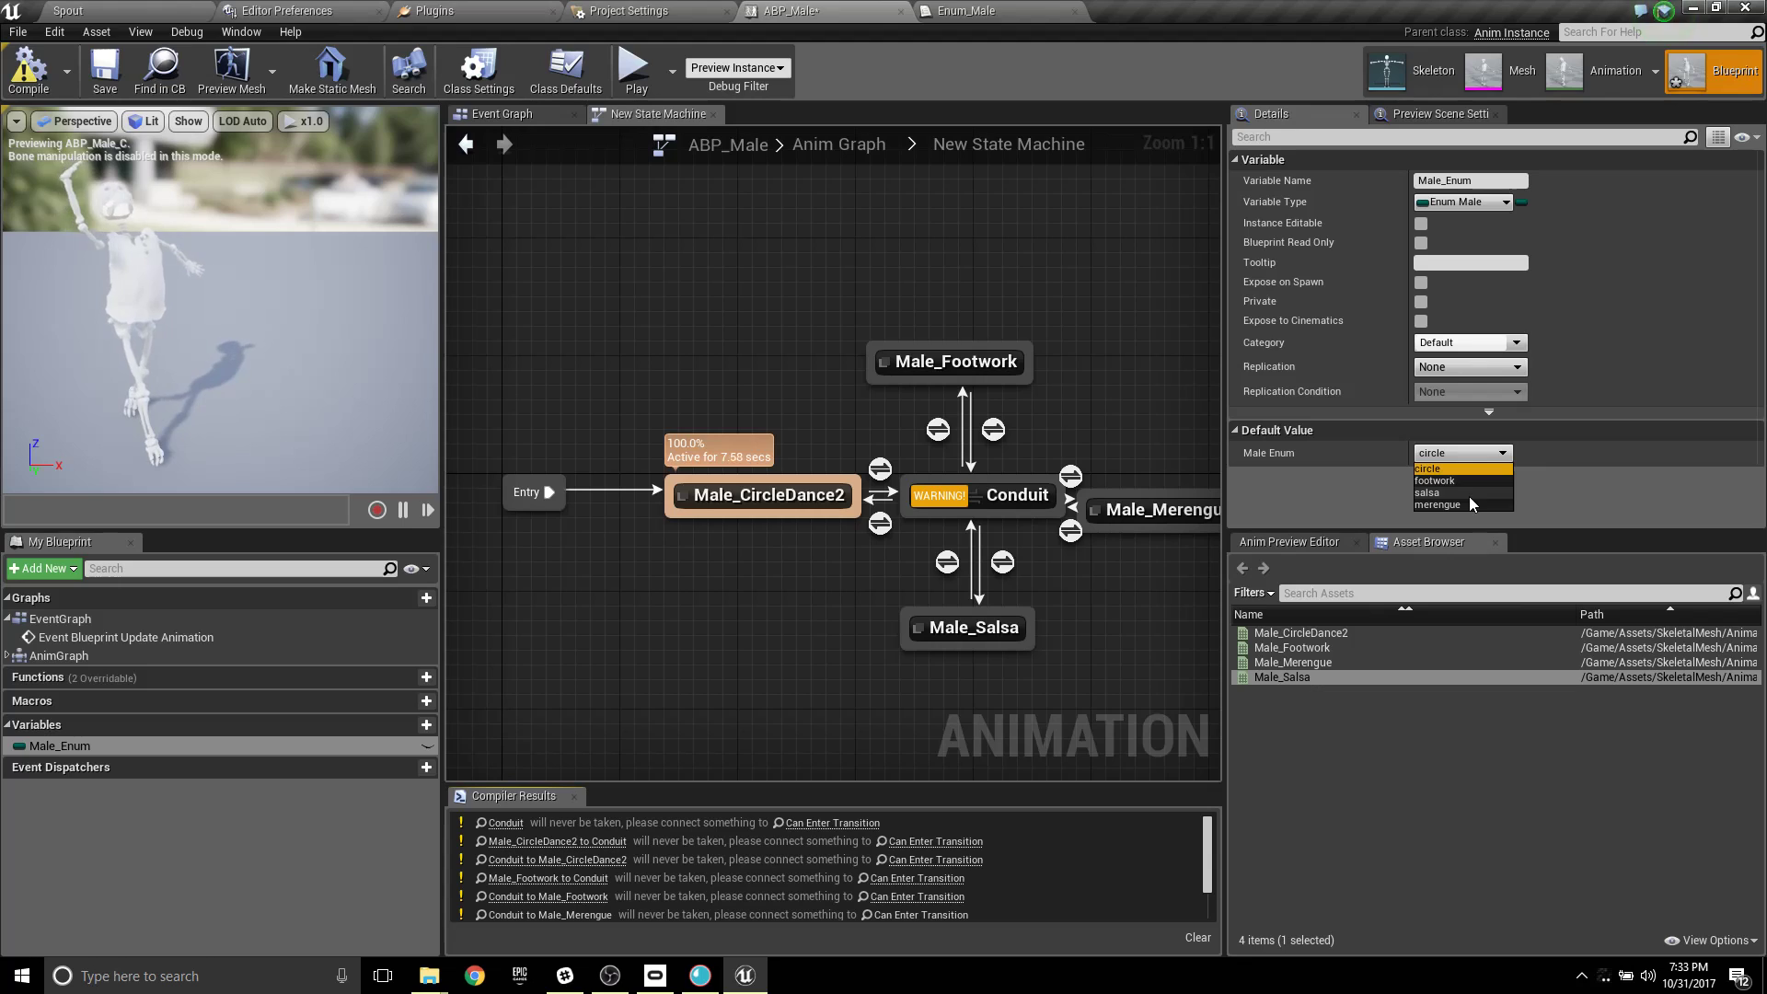
{"action": "left_click", "coordinate": [1419, 708]}
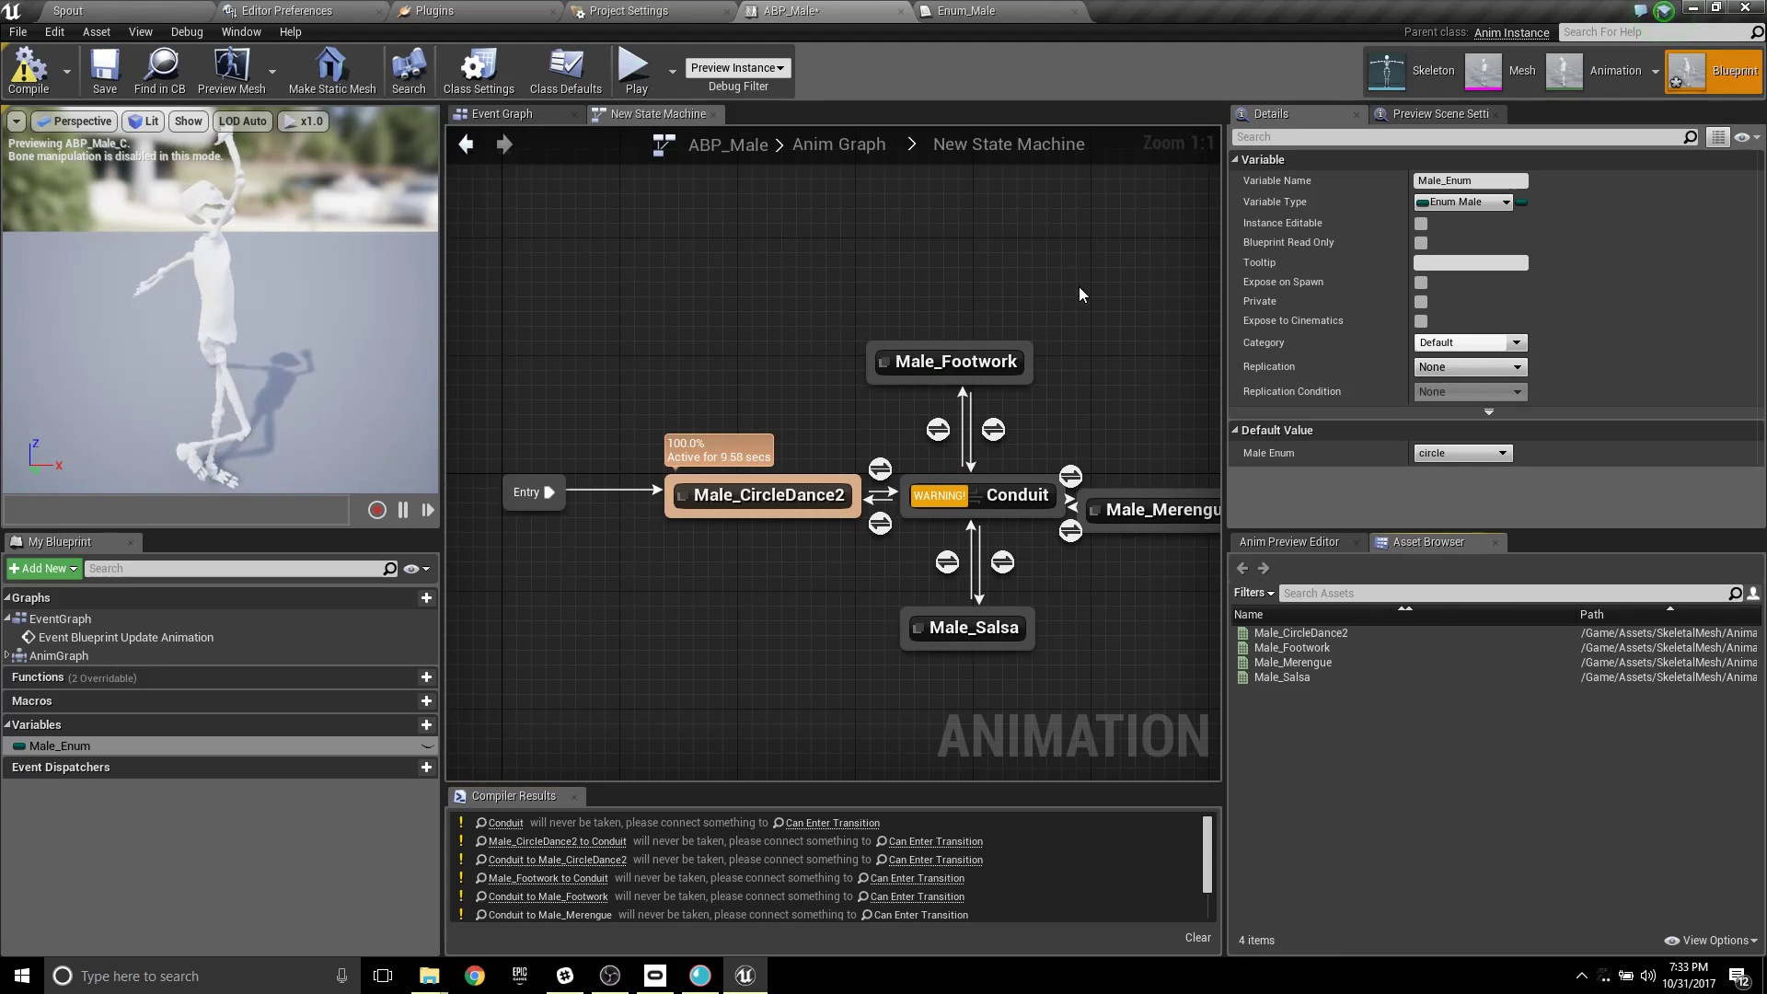
Space out the state machine by moving the Conduit, Male_Footwork, Male_Salsa and Male_Merengue farther from Male_CircleDance2.
{"action": "right_click_drag", "start_coordinate": [1079, 287], "coordinate": [978, 207]}
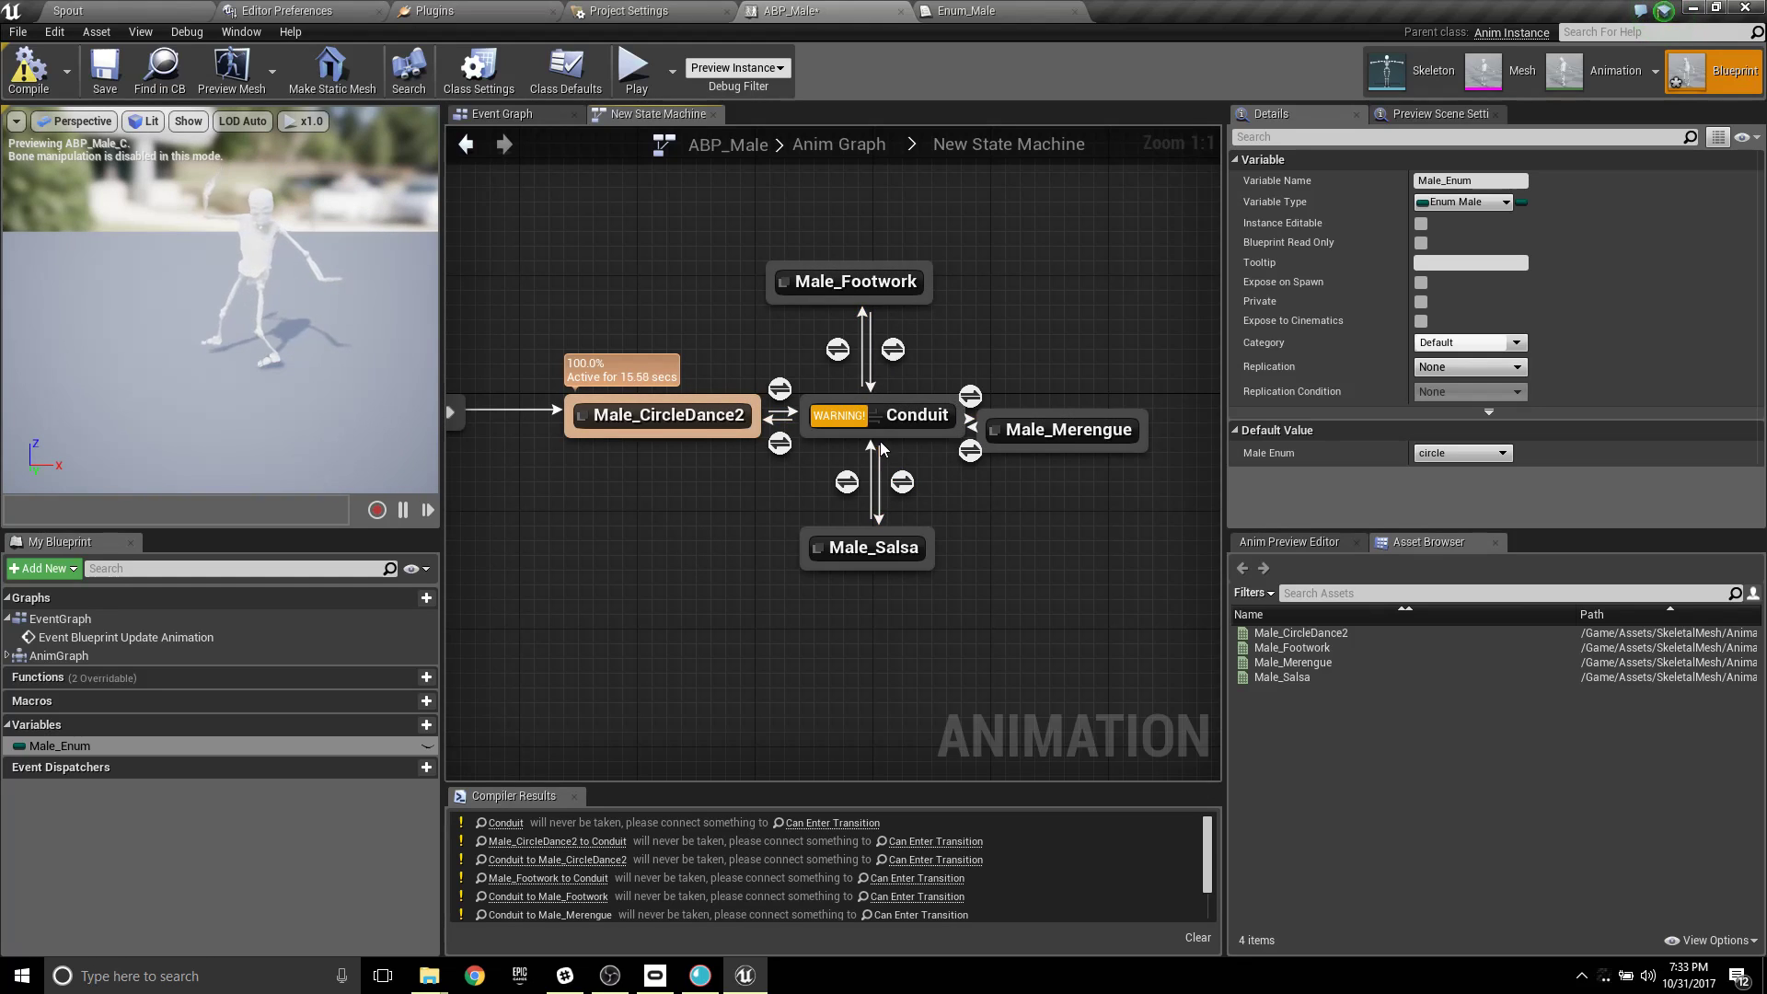
{"action": "right_click_drag", "start_coordinate": [652, 495], "coordinate": [647, 471]}
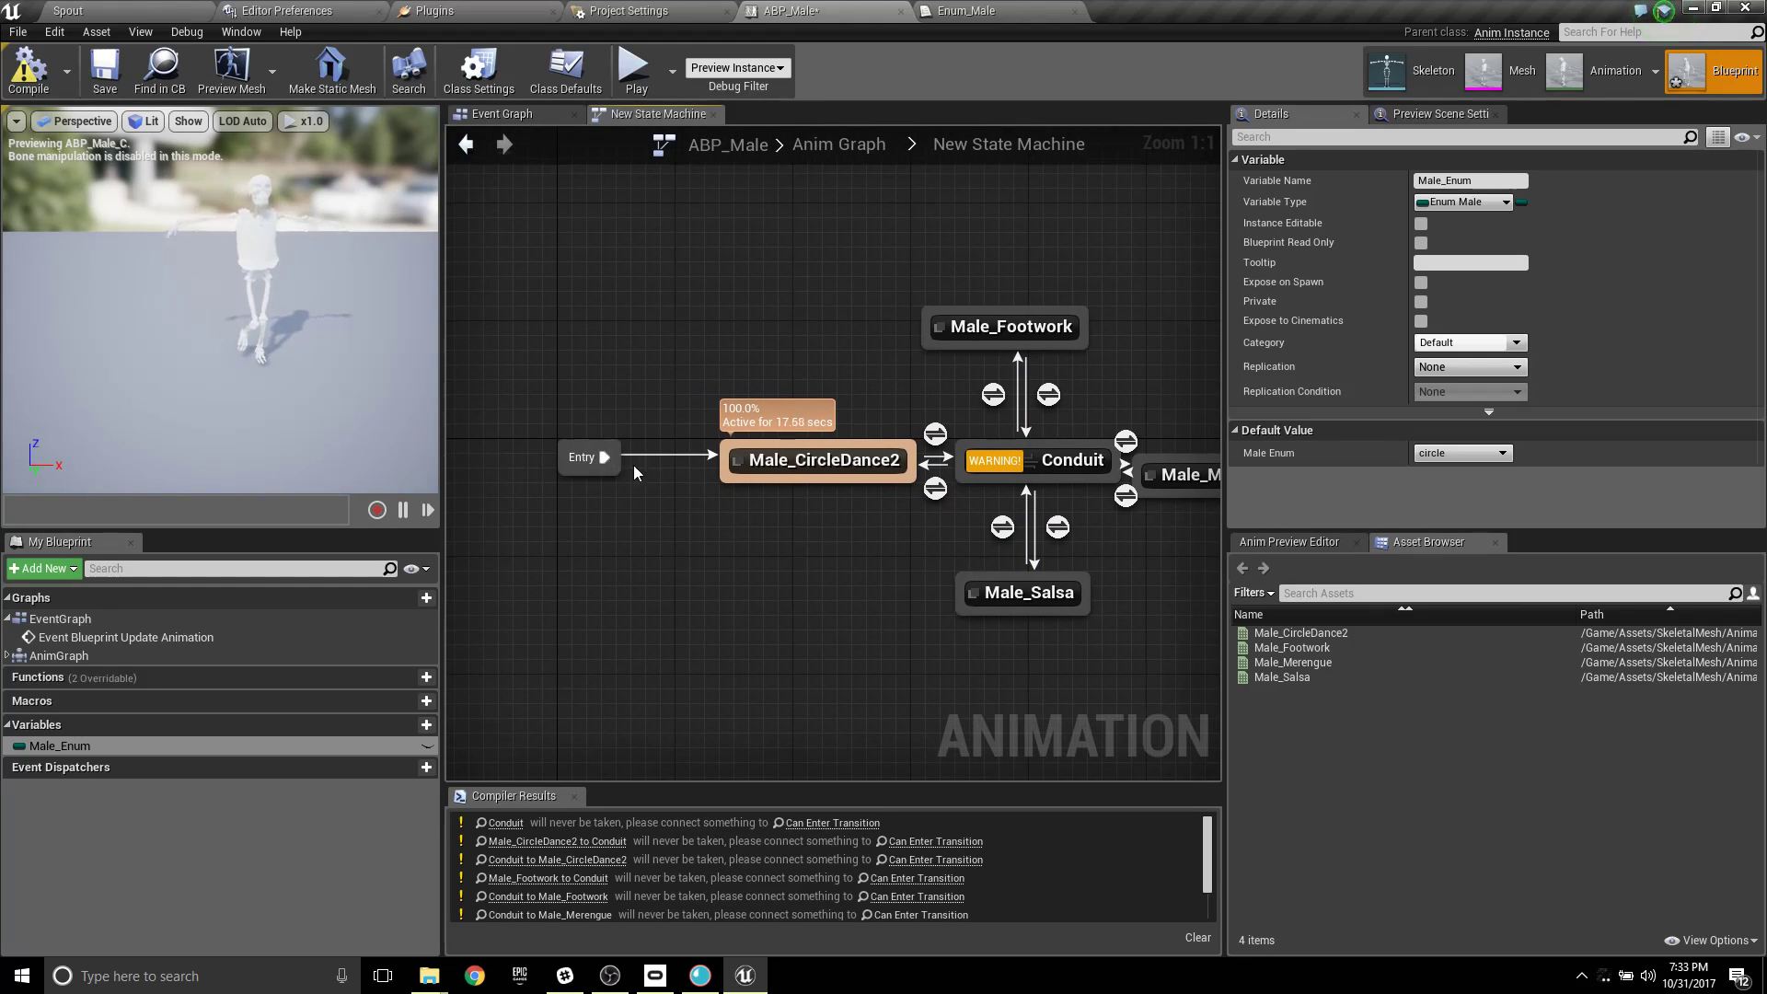
{"action": "right_click_drag", "start_coordinate": [863, 528], "coordinate": [612, 520]}
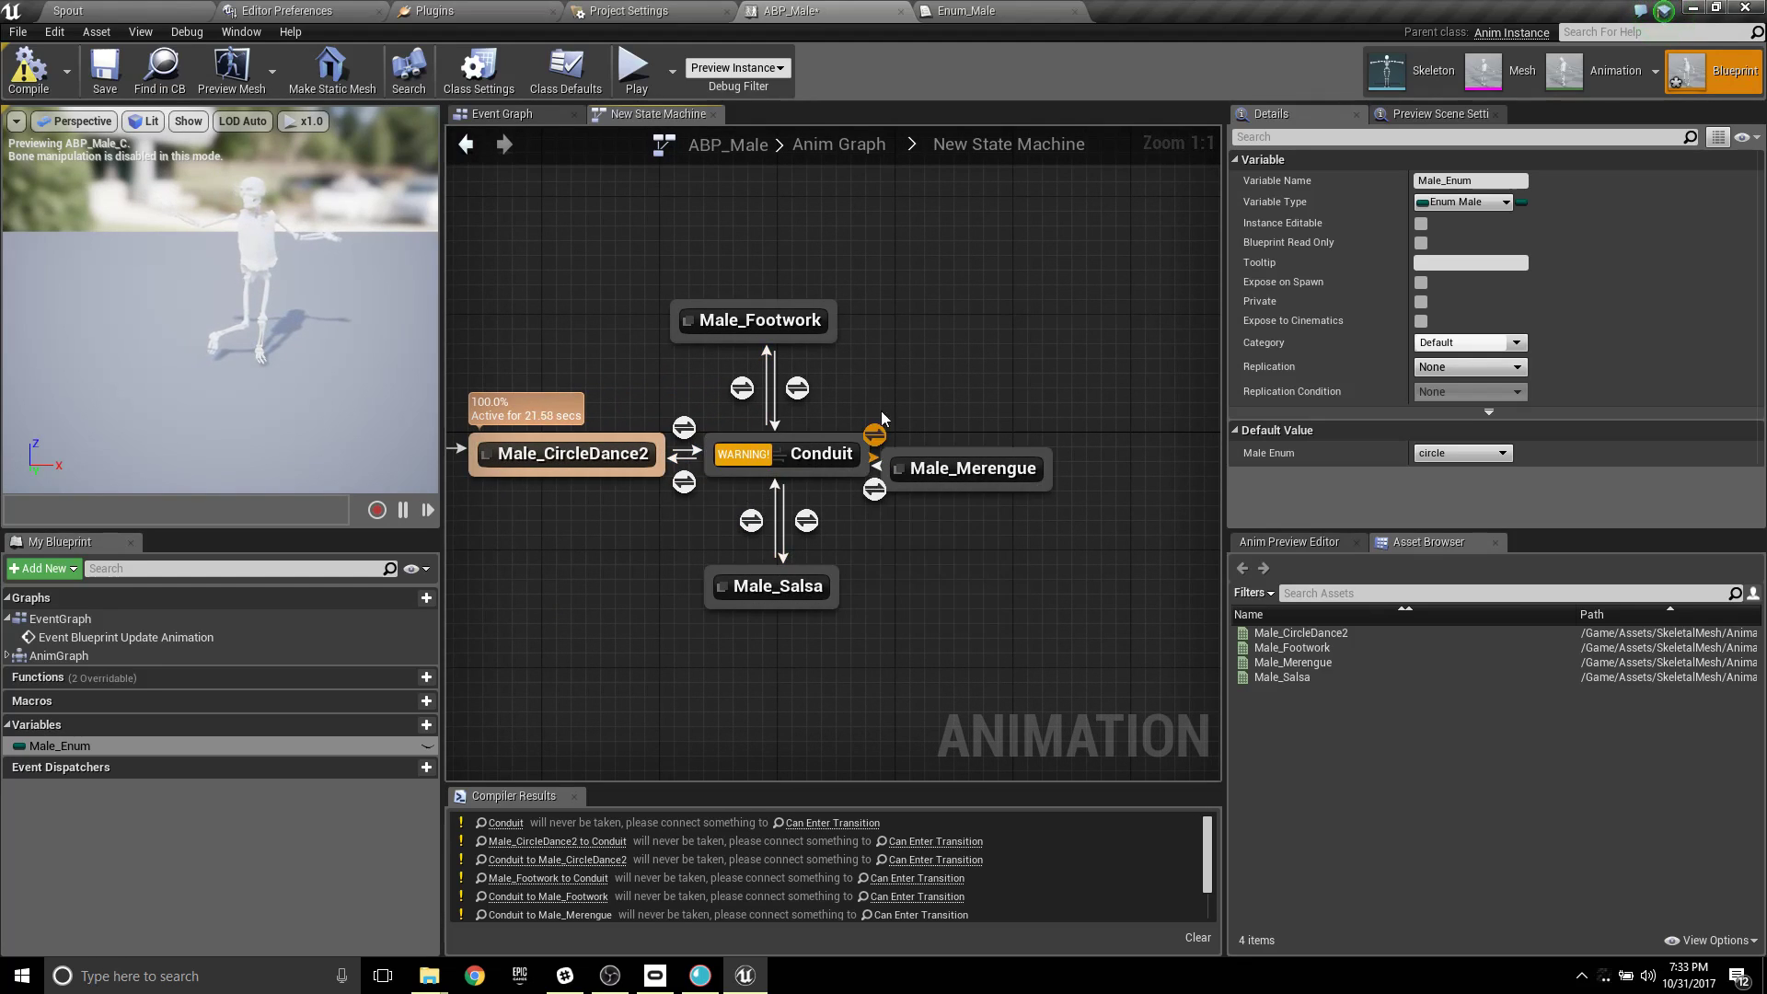
{"action": "left_click_drag", "start_coordinate": [790, 467], "coordinate": [952, 641]}
{"action": "left_click_drag", "start_coordinate": [975, 476], "coordinate": [1048, 476]}
{"action": "left_click", "coordinate": [933, 497]}
{"action": "left_click_drag", "start_coordinate": [851, 457], "coordinate": [821, 457]}
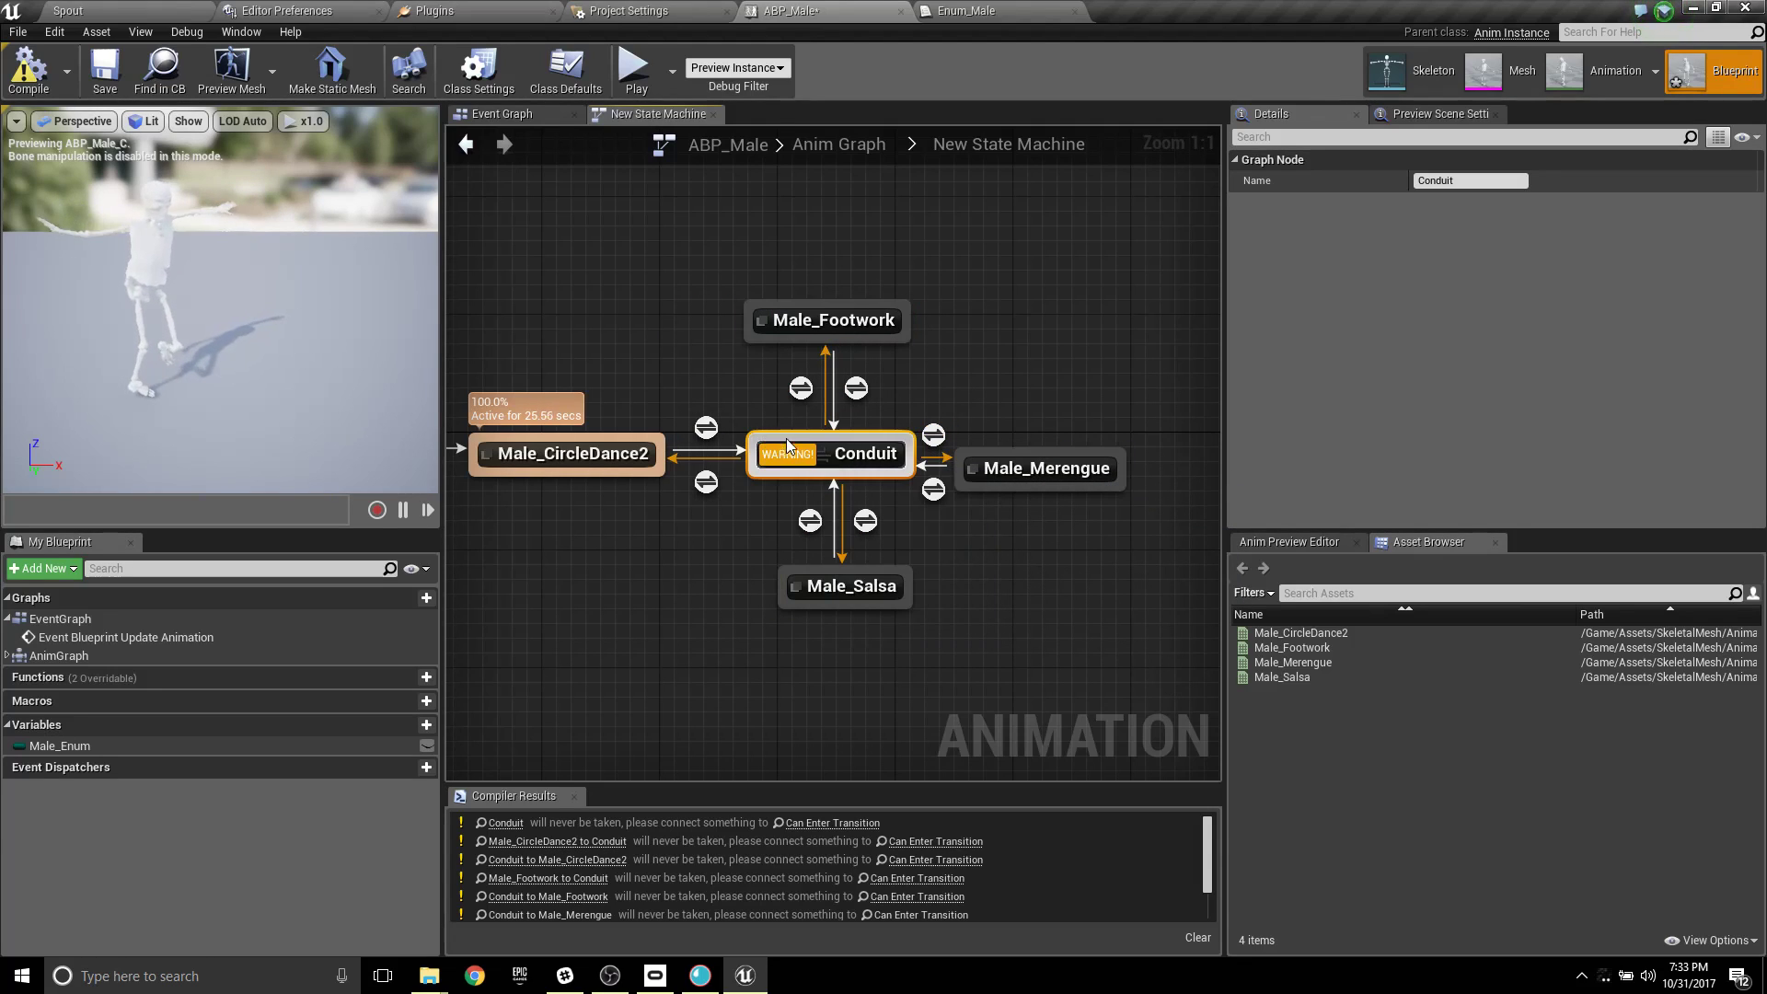
Enable Can Enter Transition in the Conduit's rule, recompile, and return to the state machine graph.
{"action": "double_click", "coordinate": [850, 465]}
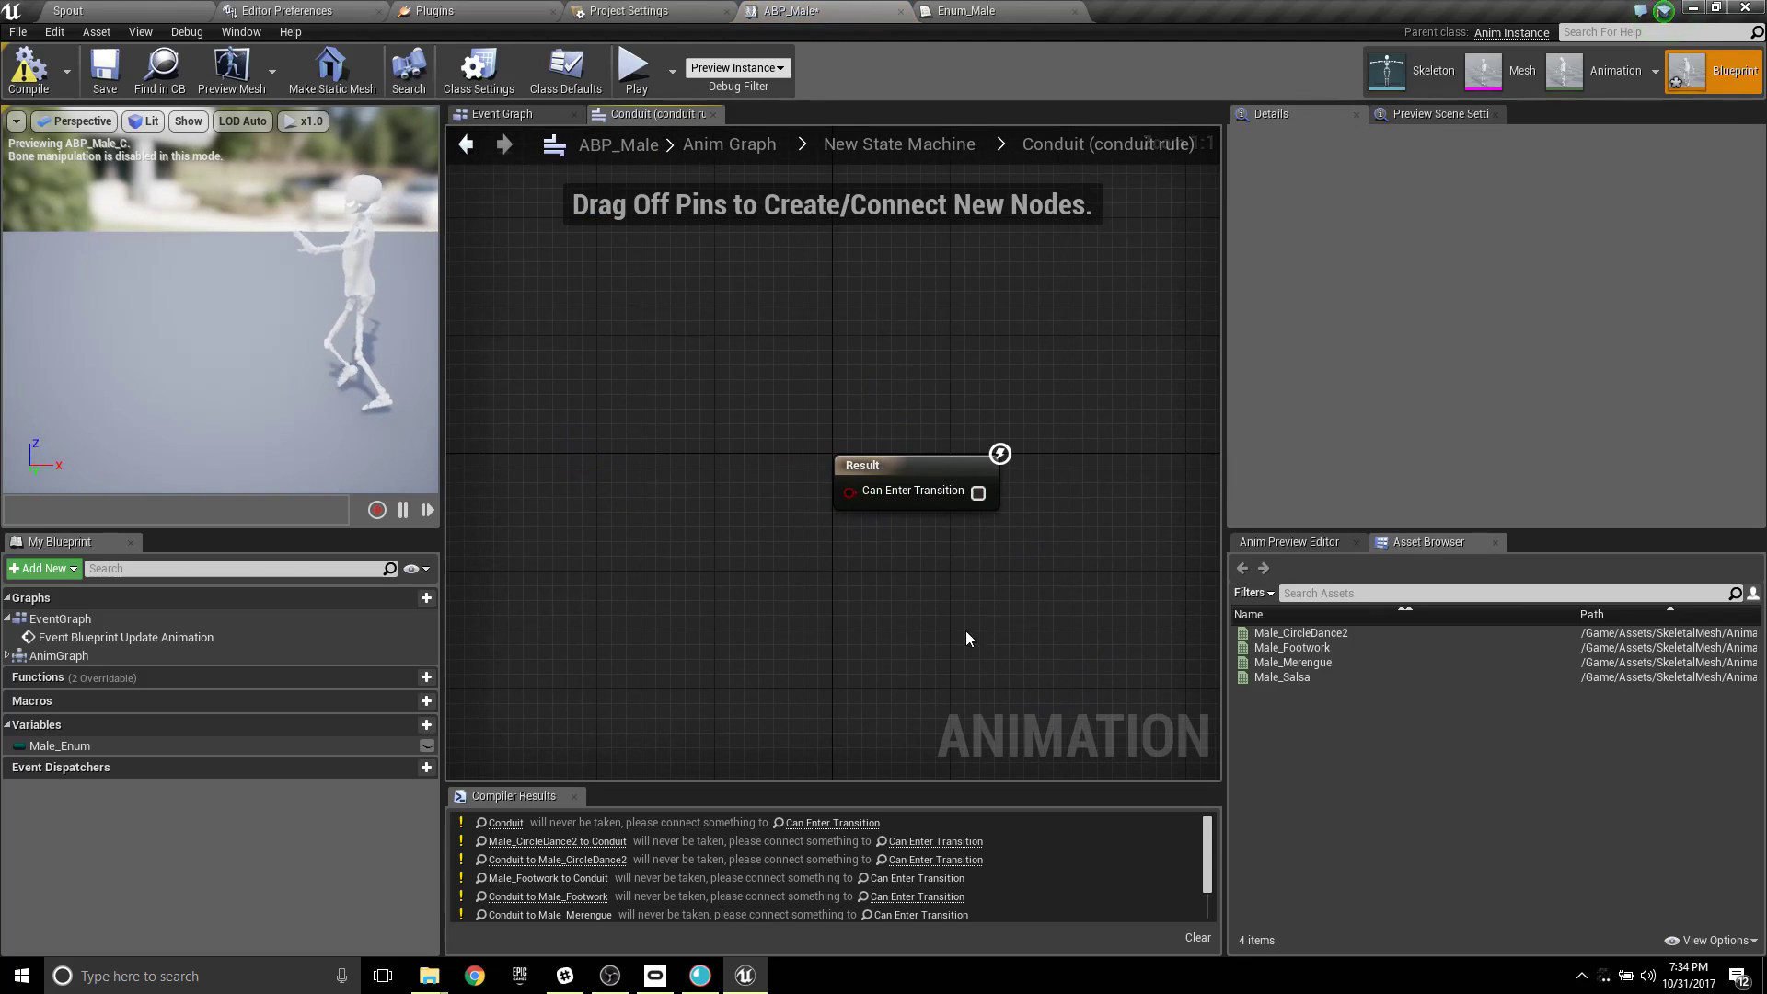
{"action": "left_click", "coordinate": [978, 494]}
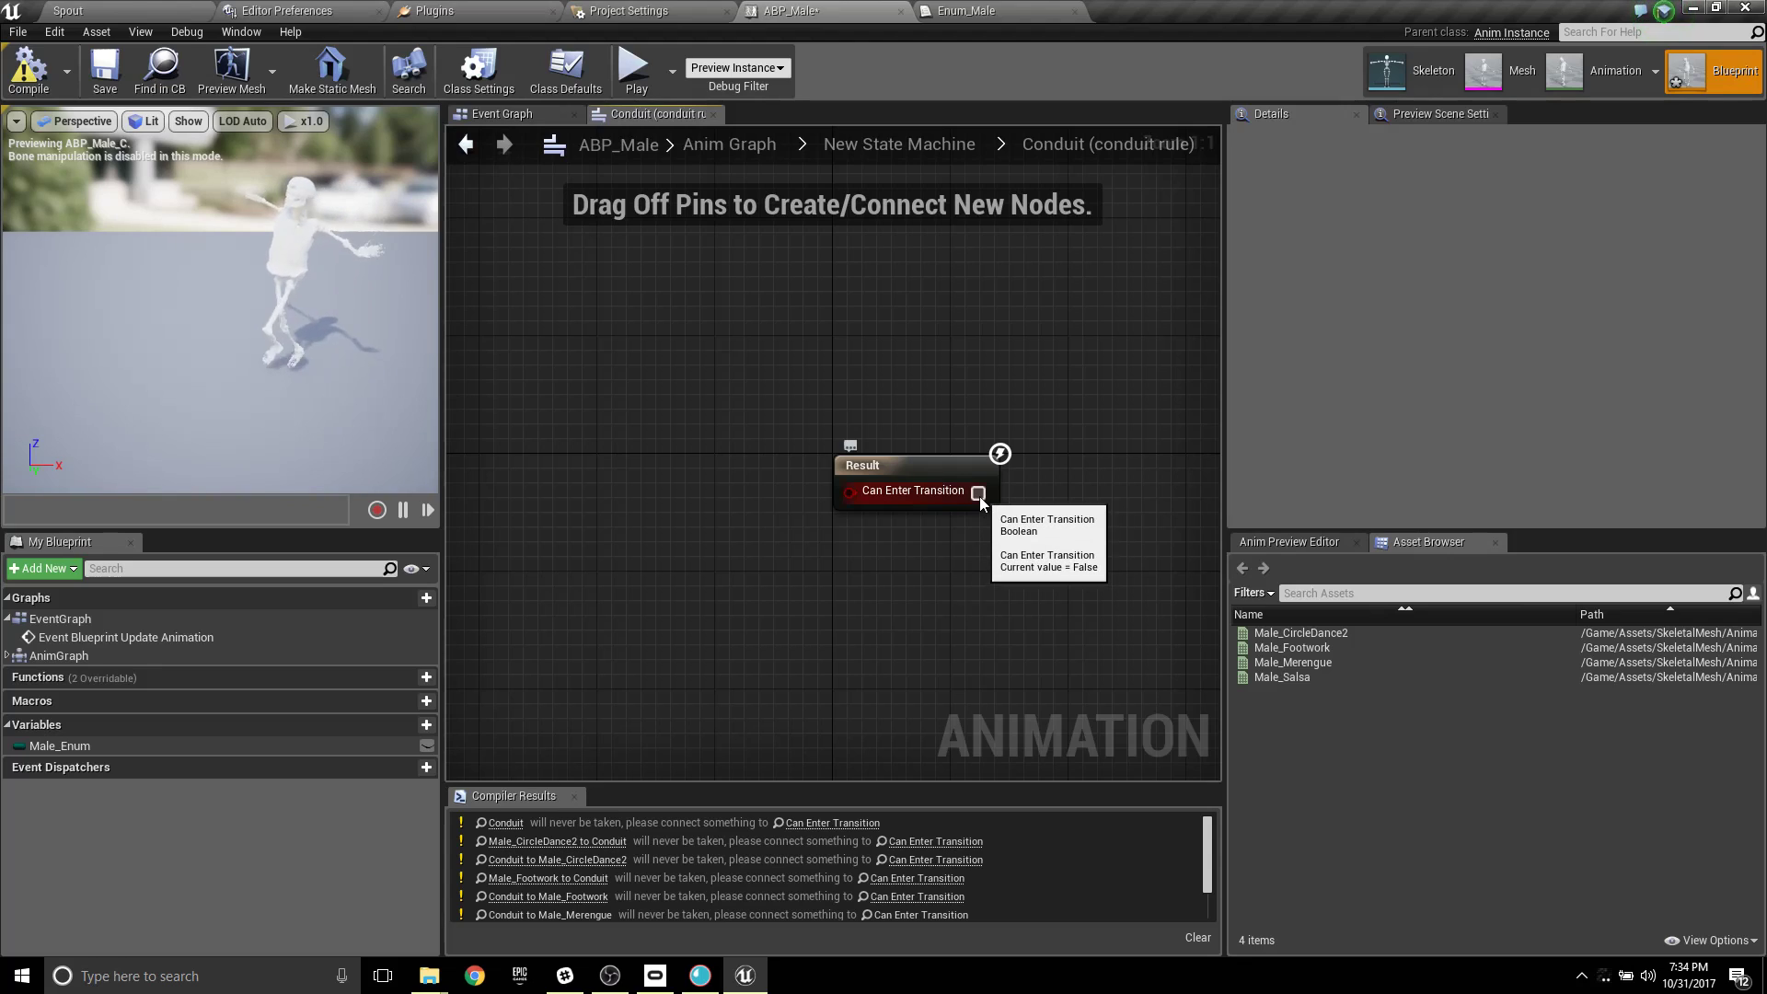
{"action": "left_click", "coordinate": [346, 433]}
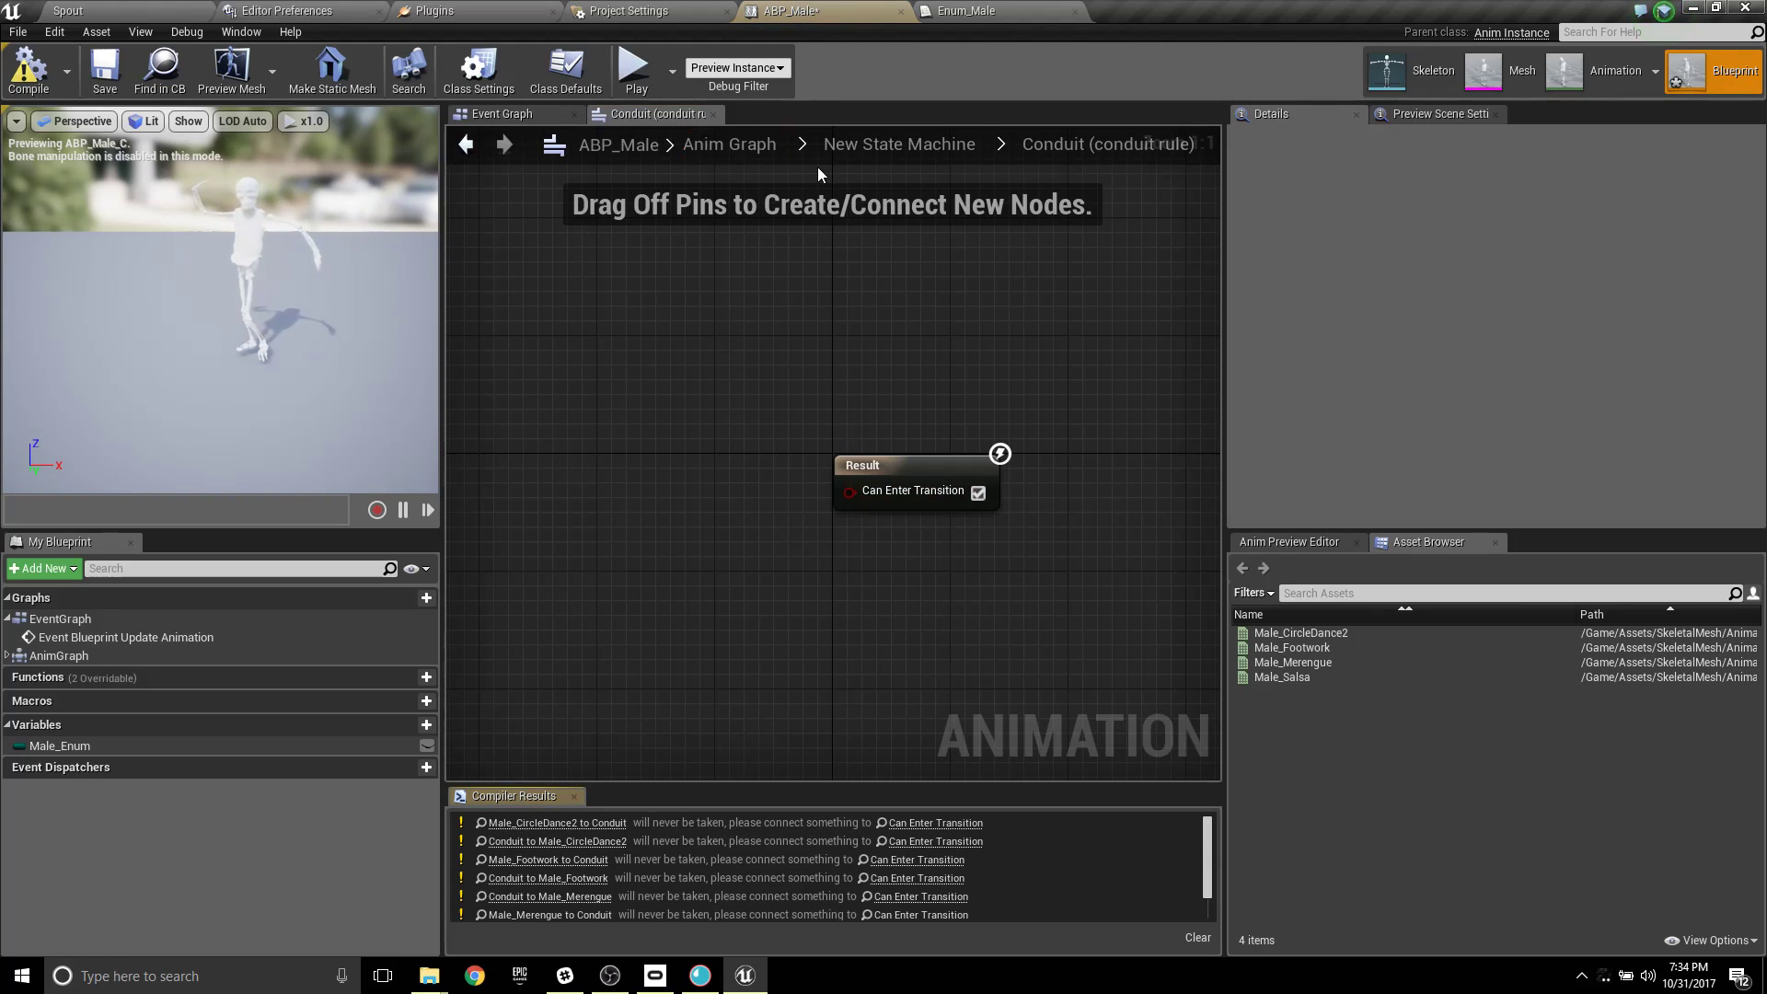
{"action": "left_click", "coordinate": [923, 144]}
Make the Conduit to Male_Footwork rule allow the transition when Male_Enum equals footwork, compile, and return to the state machine.
{"action": "right_click_drag", "start_coordinate": [1186, 327], "coordinate": [896, 342]}
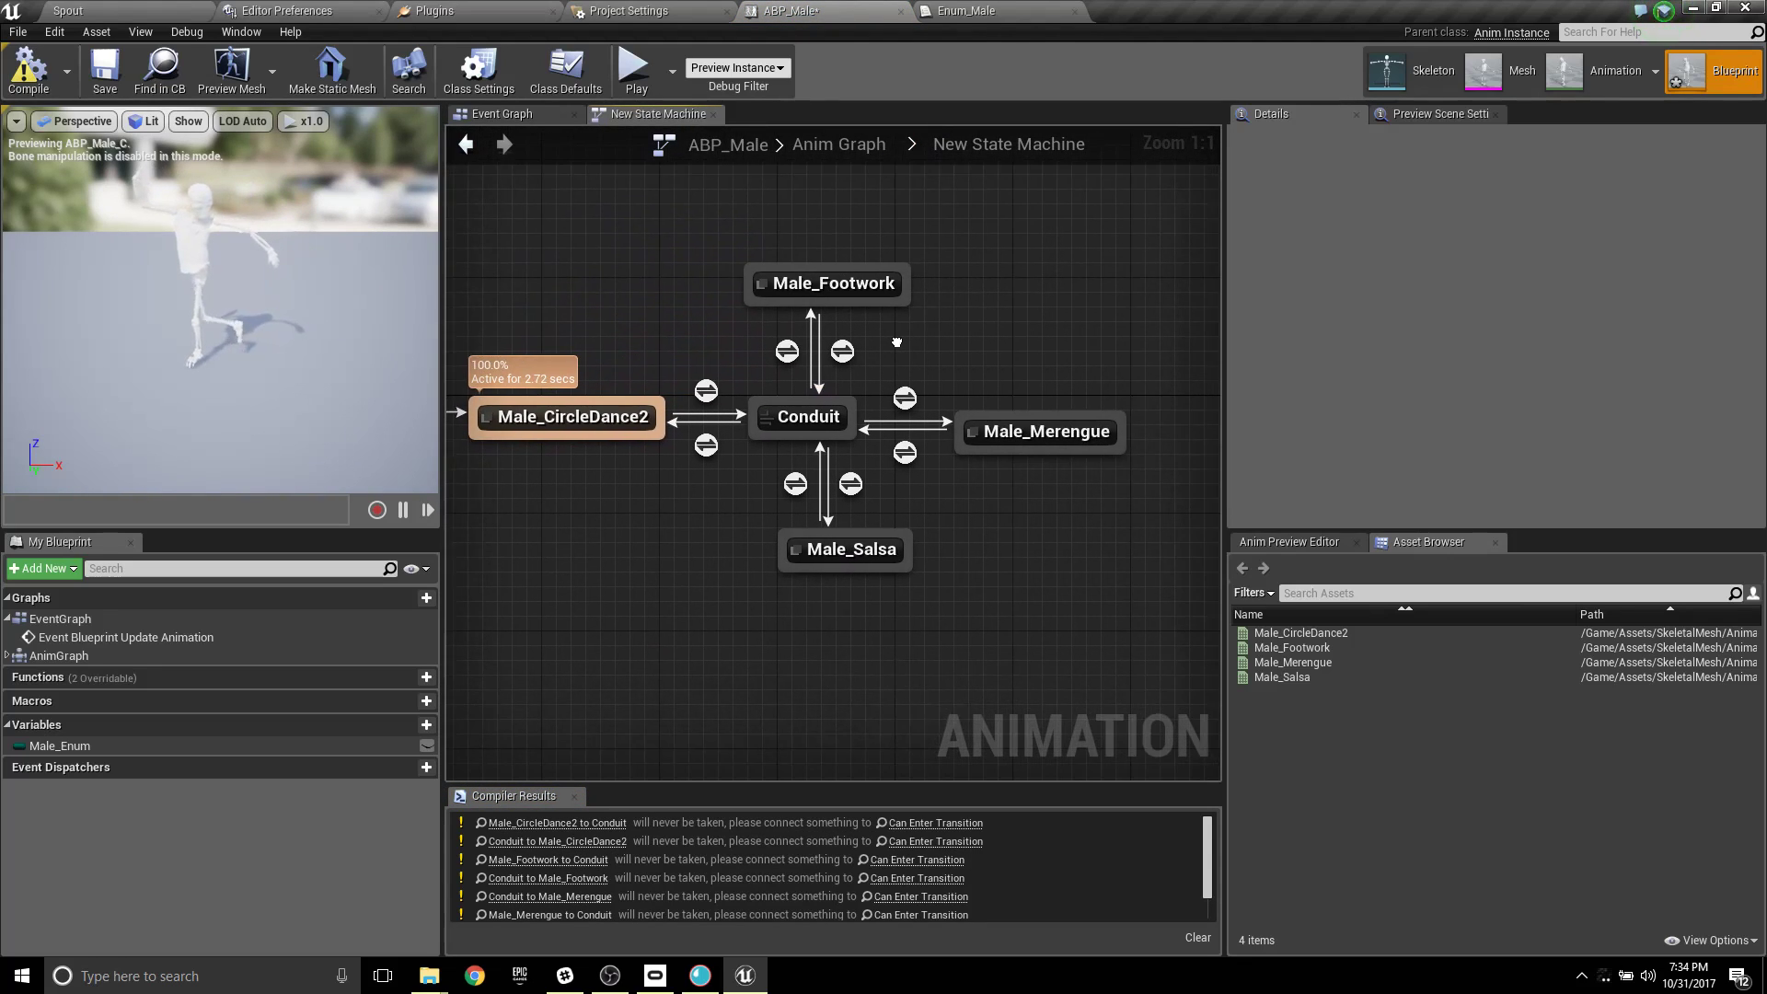
{"action": "double_click", "coordinate": [788, 353]}
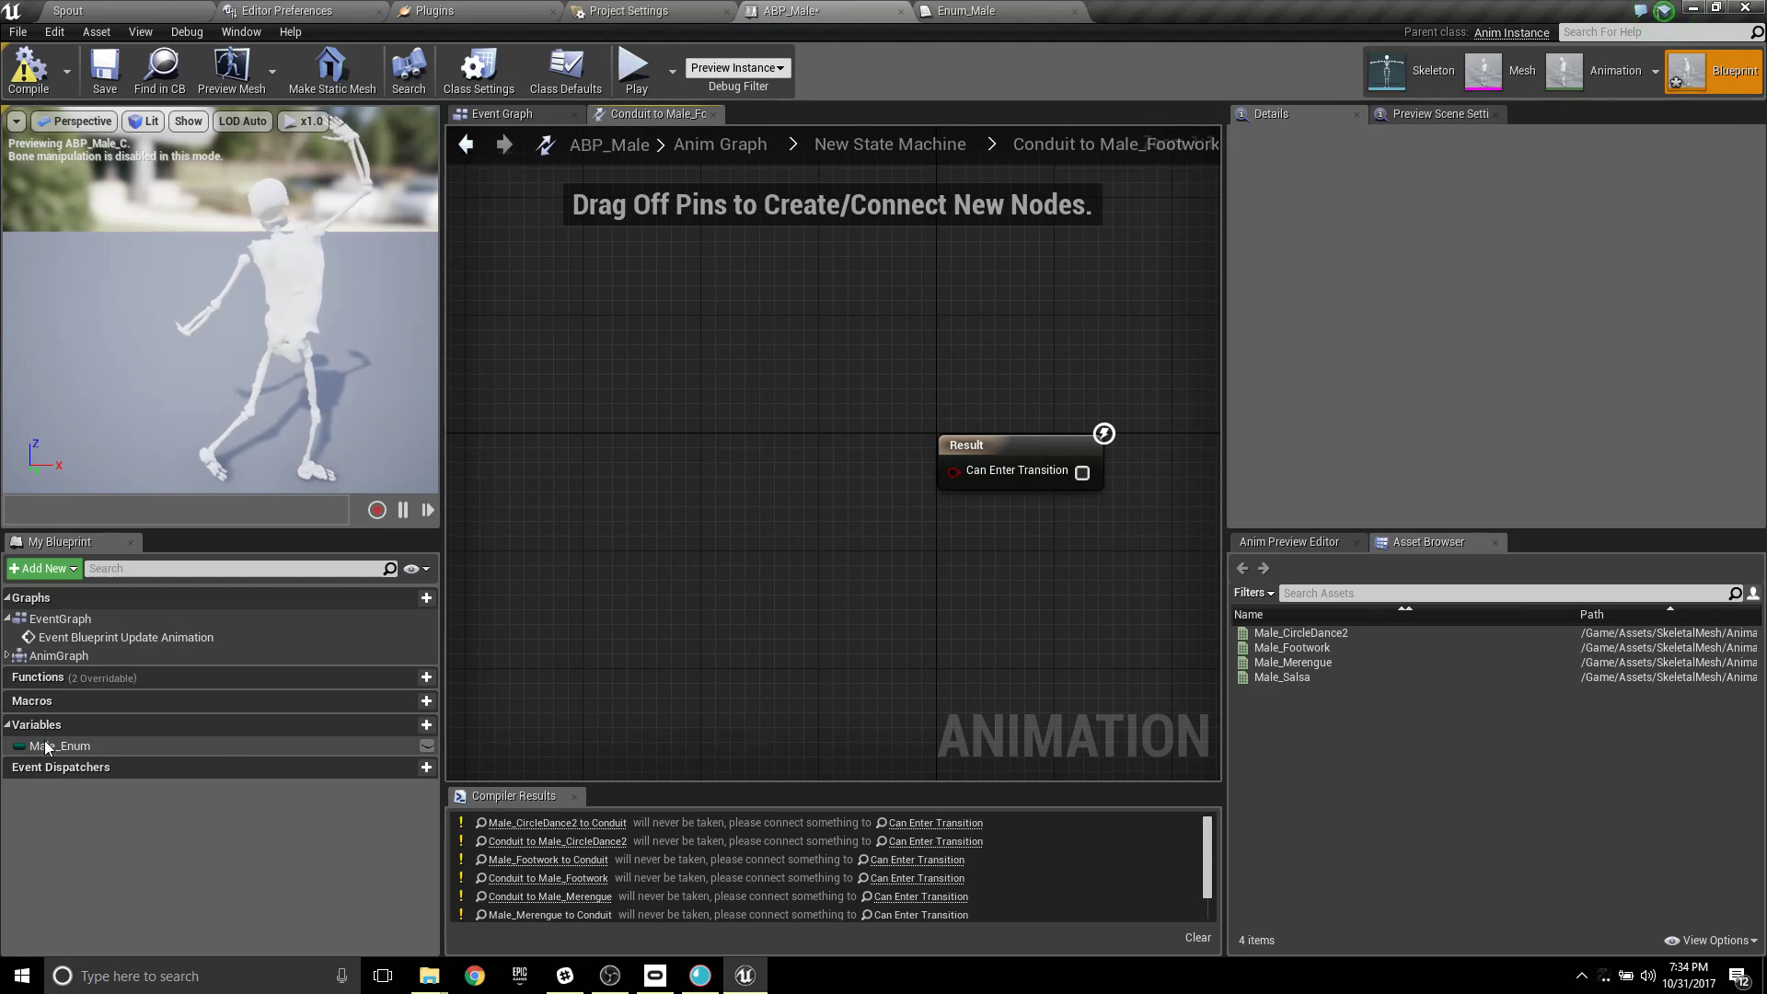
{"action": "left_click_drag", "start_coordinate": [59, 744], "coordinate": [720, 402], "text": "ctrl"}
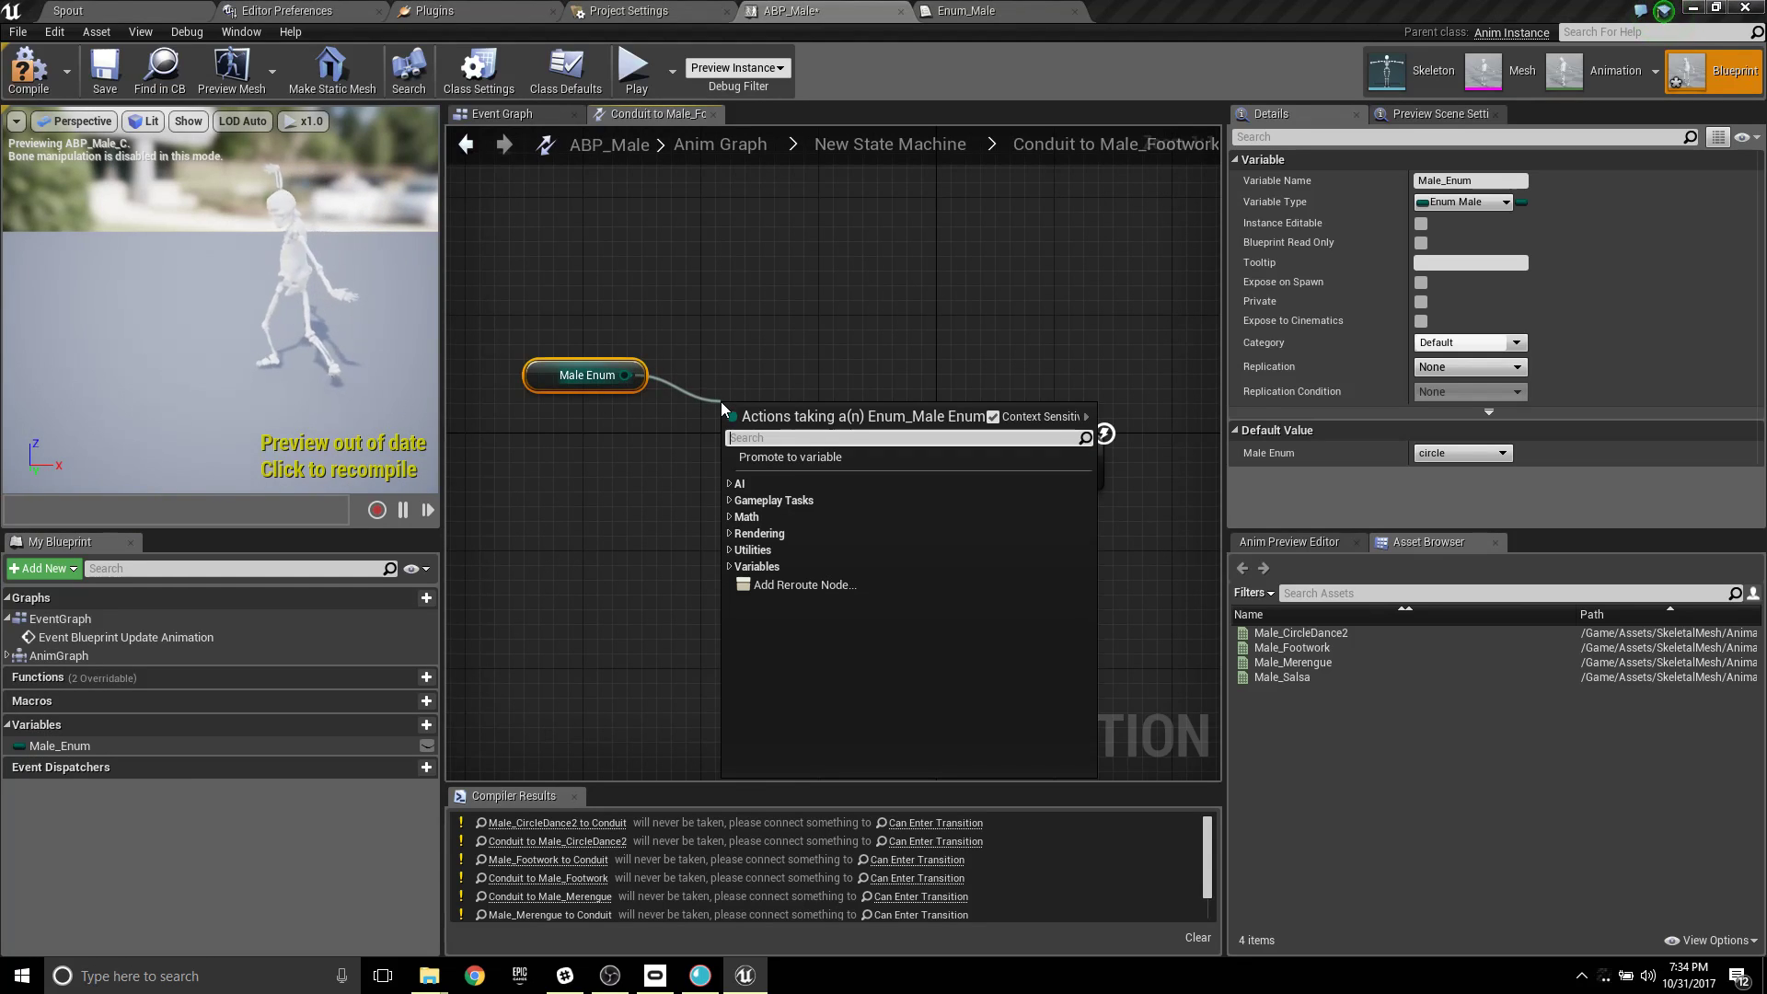
{"action": "type", "text": "=="}
{"action": "left_click", "coordinate": [809, 542]}
{"action": "left_click_drag", "start_coordinate": [971, 443], "coordinate": [1027, 459]}
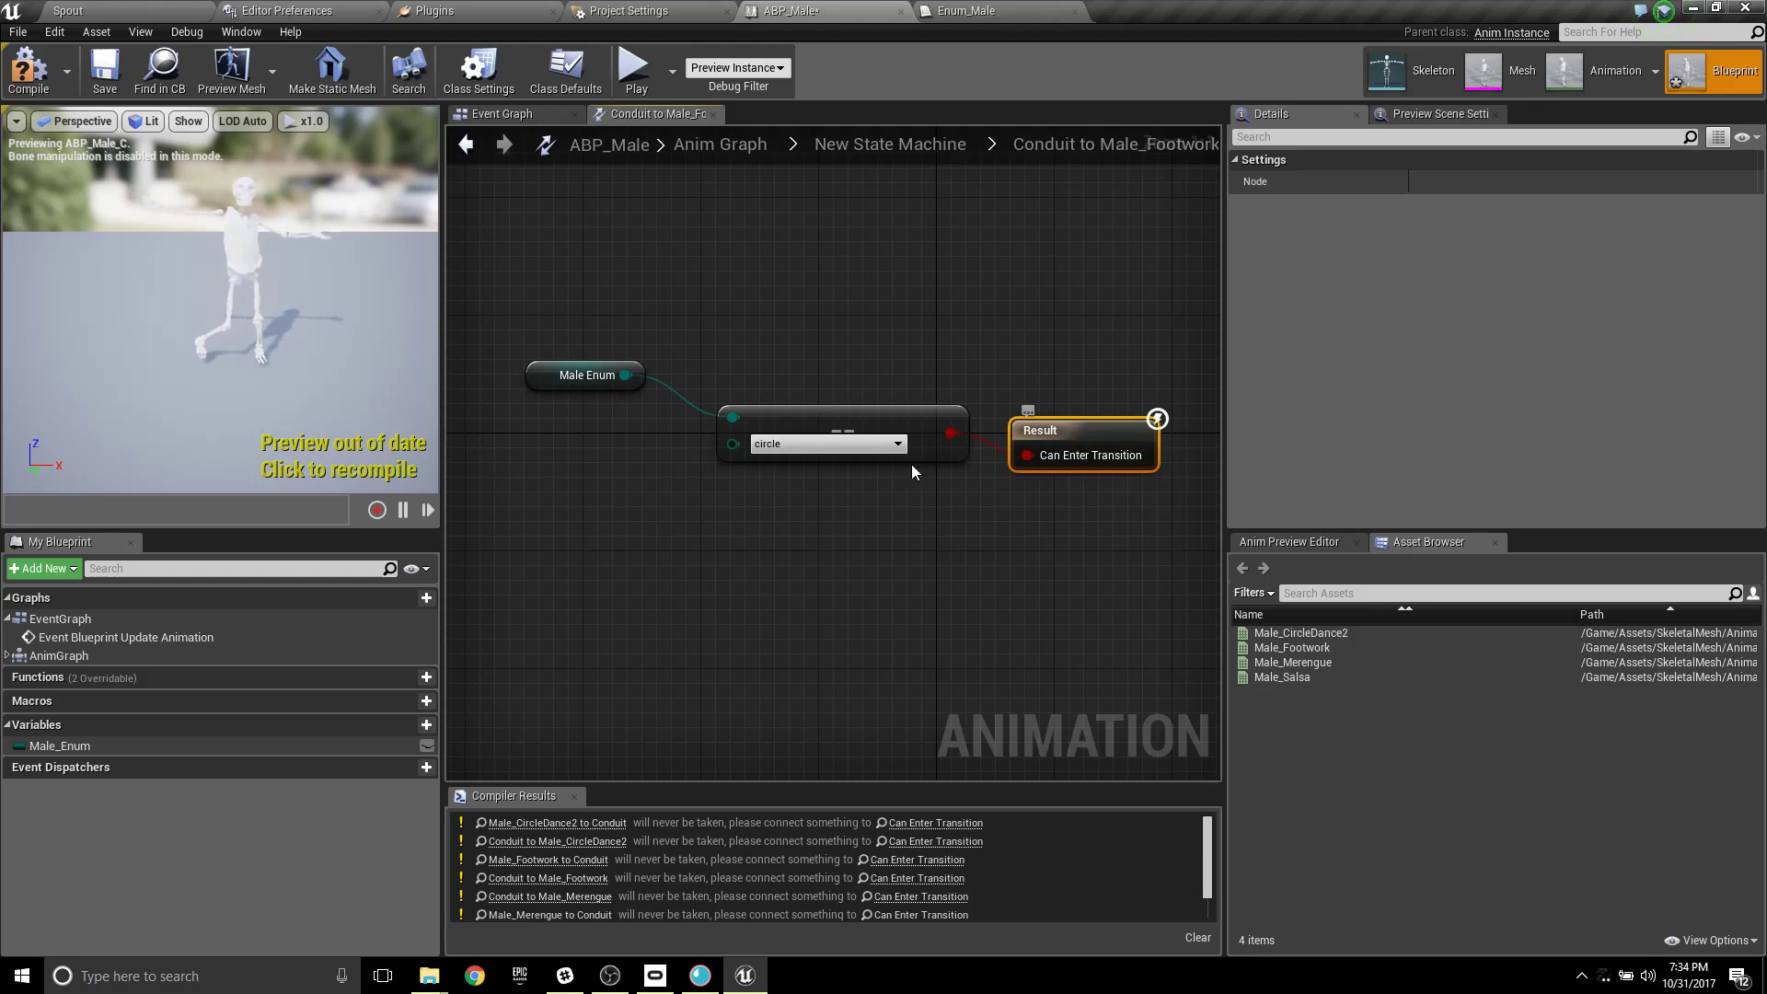
{"action": "left_click", "coordinate": [786, 472]}
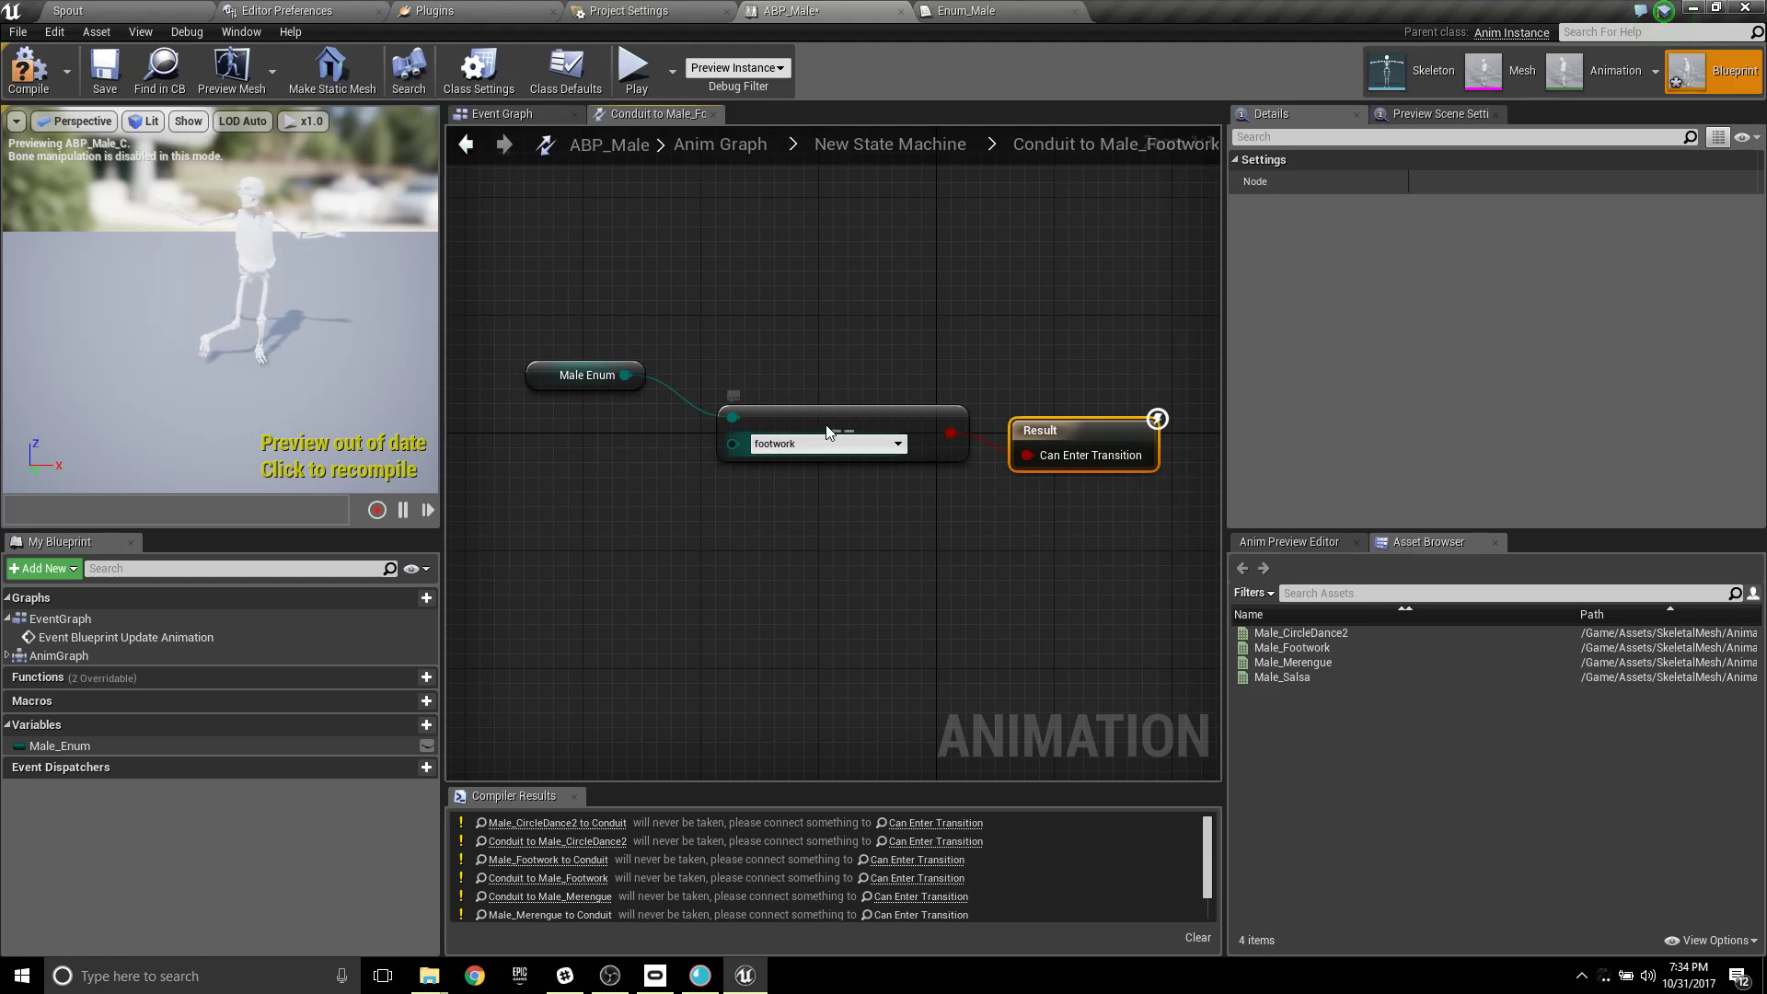
{"action": "left_click", "coordinate": [15, 79]}
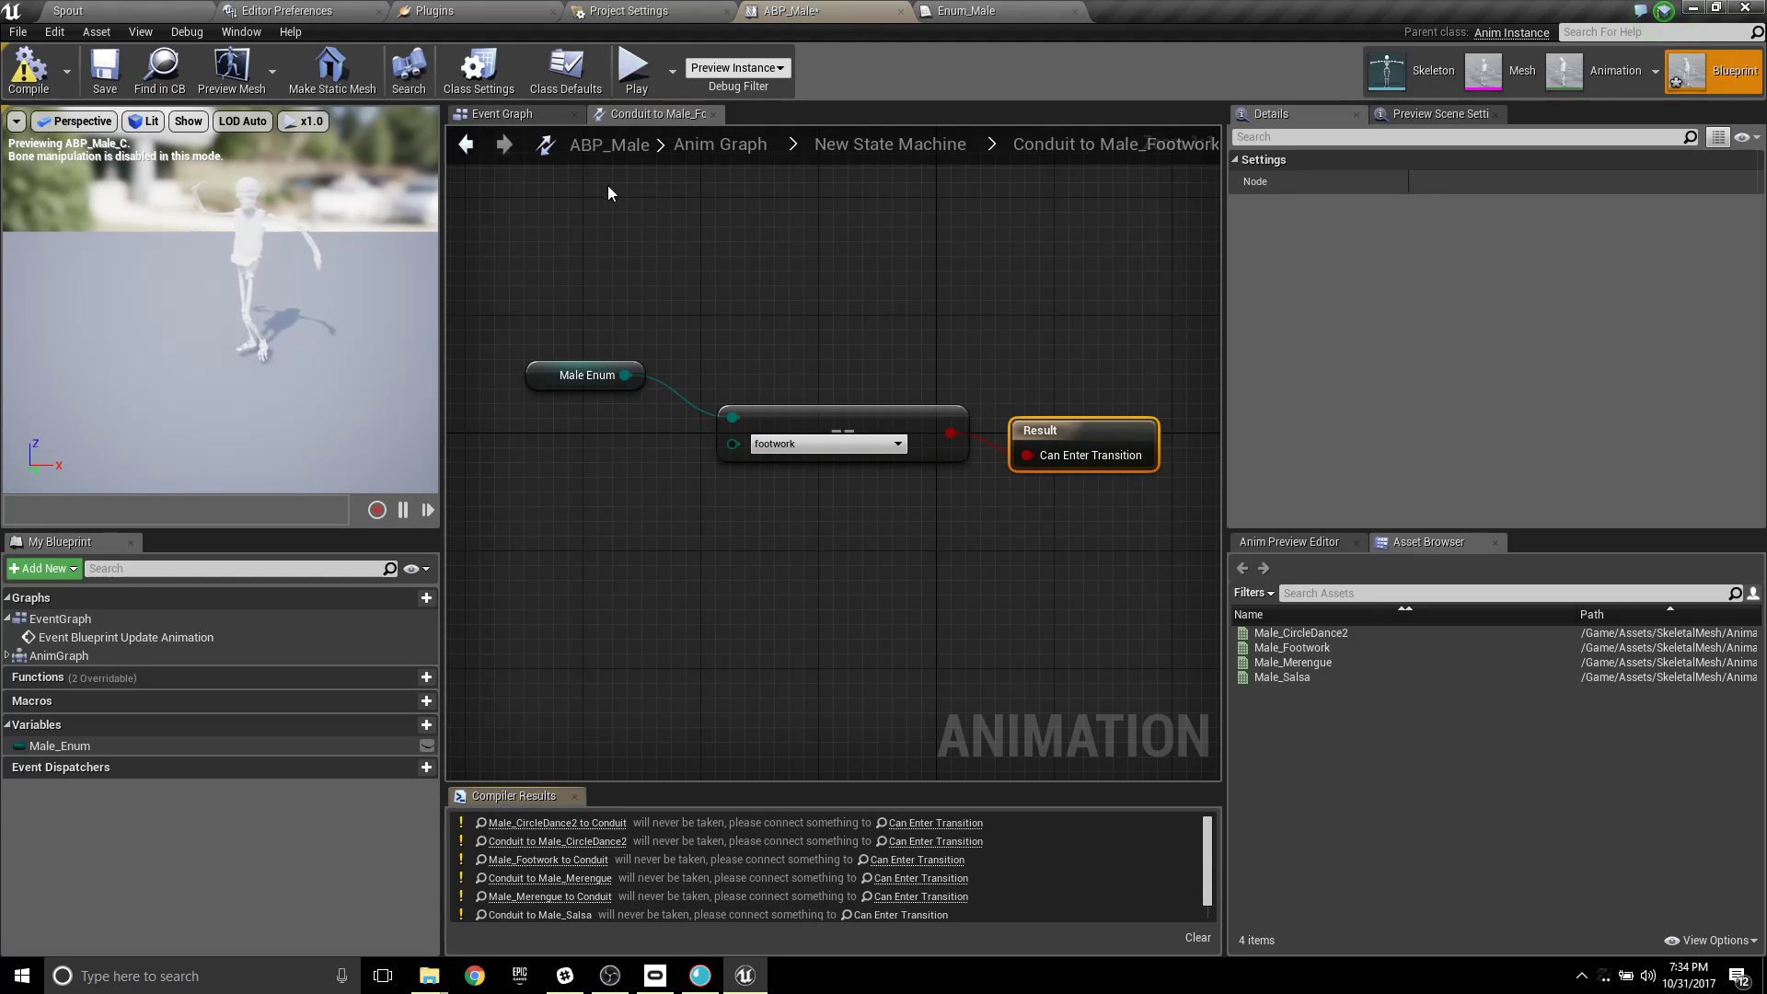
{"action": "left_click", "coordinate": [892, 144]}
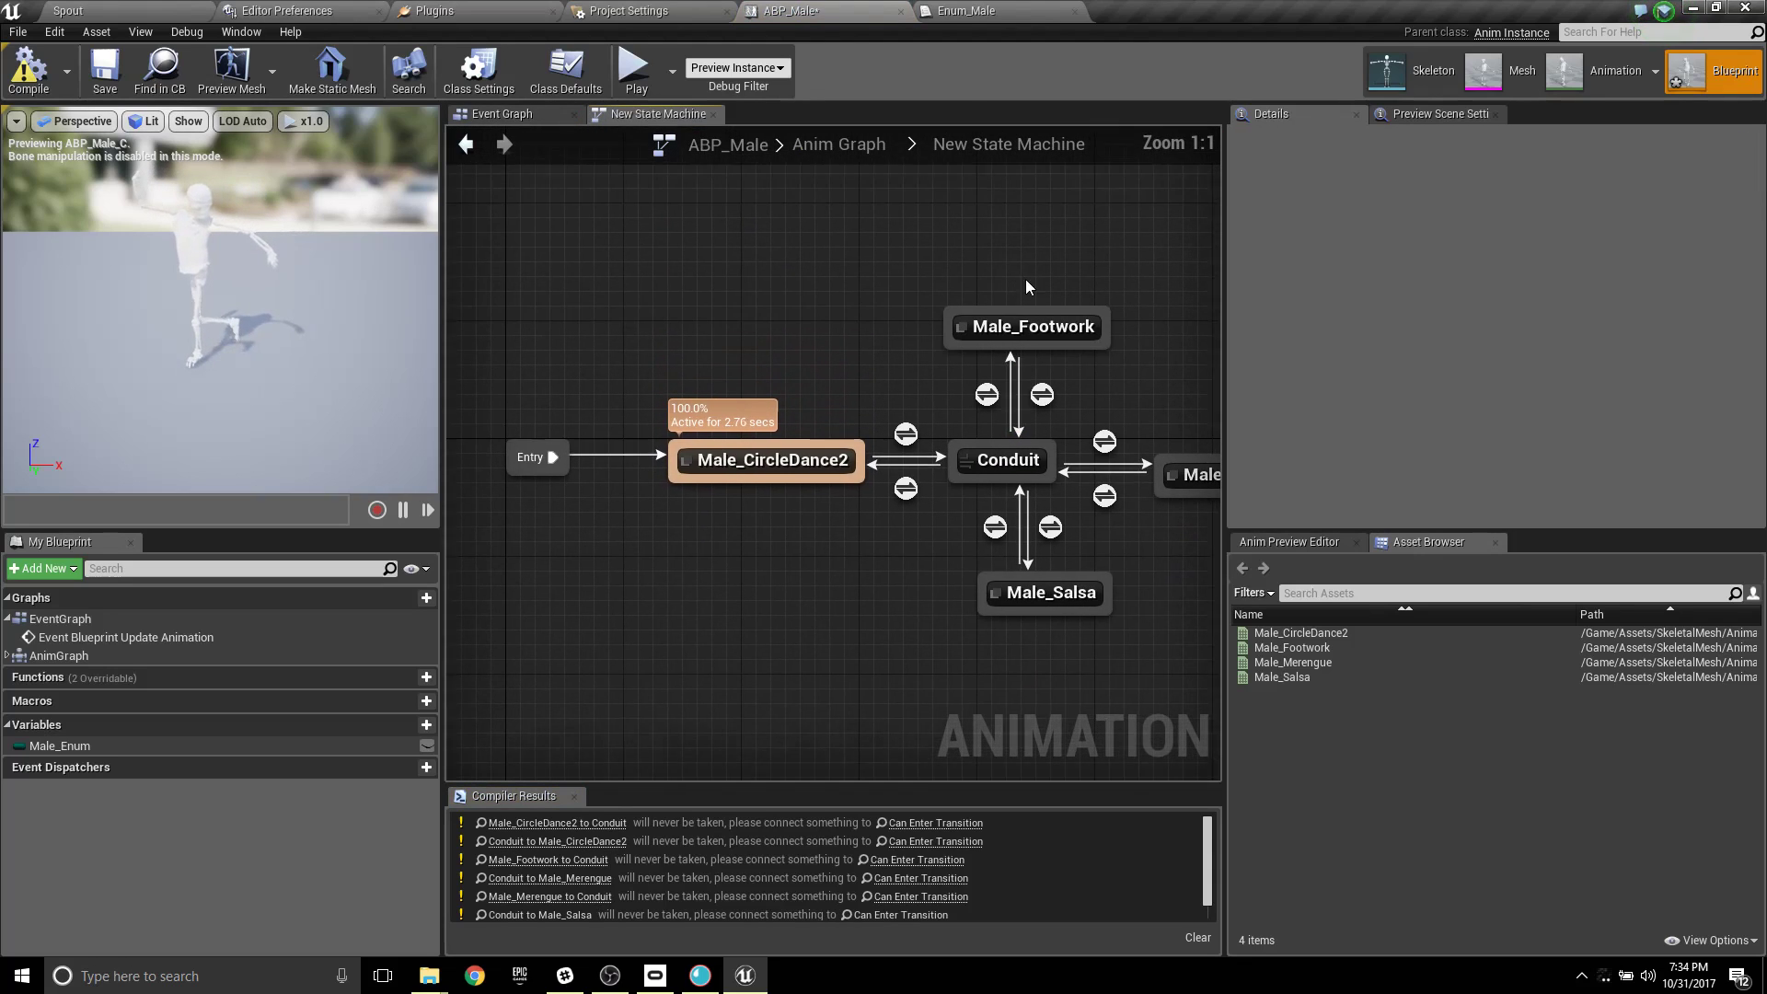
Make the Conduit to Male_Merengue rule allow the transition when Male_Enum equals merengue, and return to the state machine.
{"action": "right_click_drag", "start_coordinate": [1078, 350], "coordinate": [821, 199]}
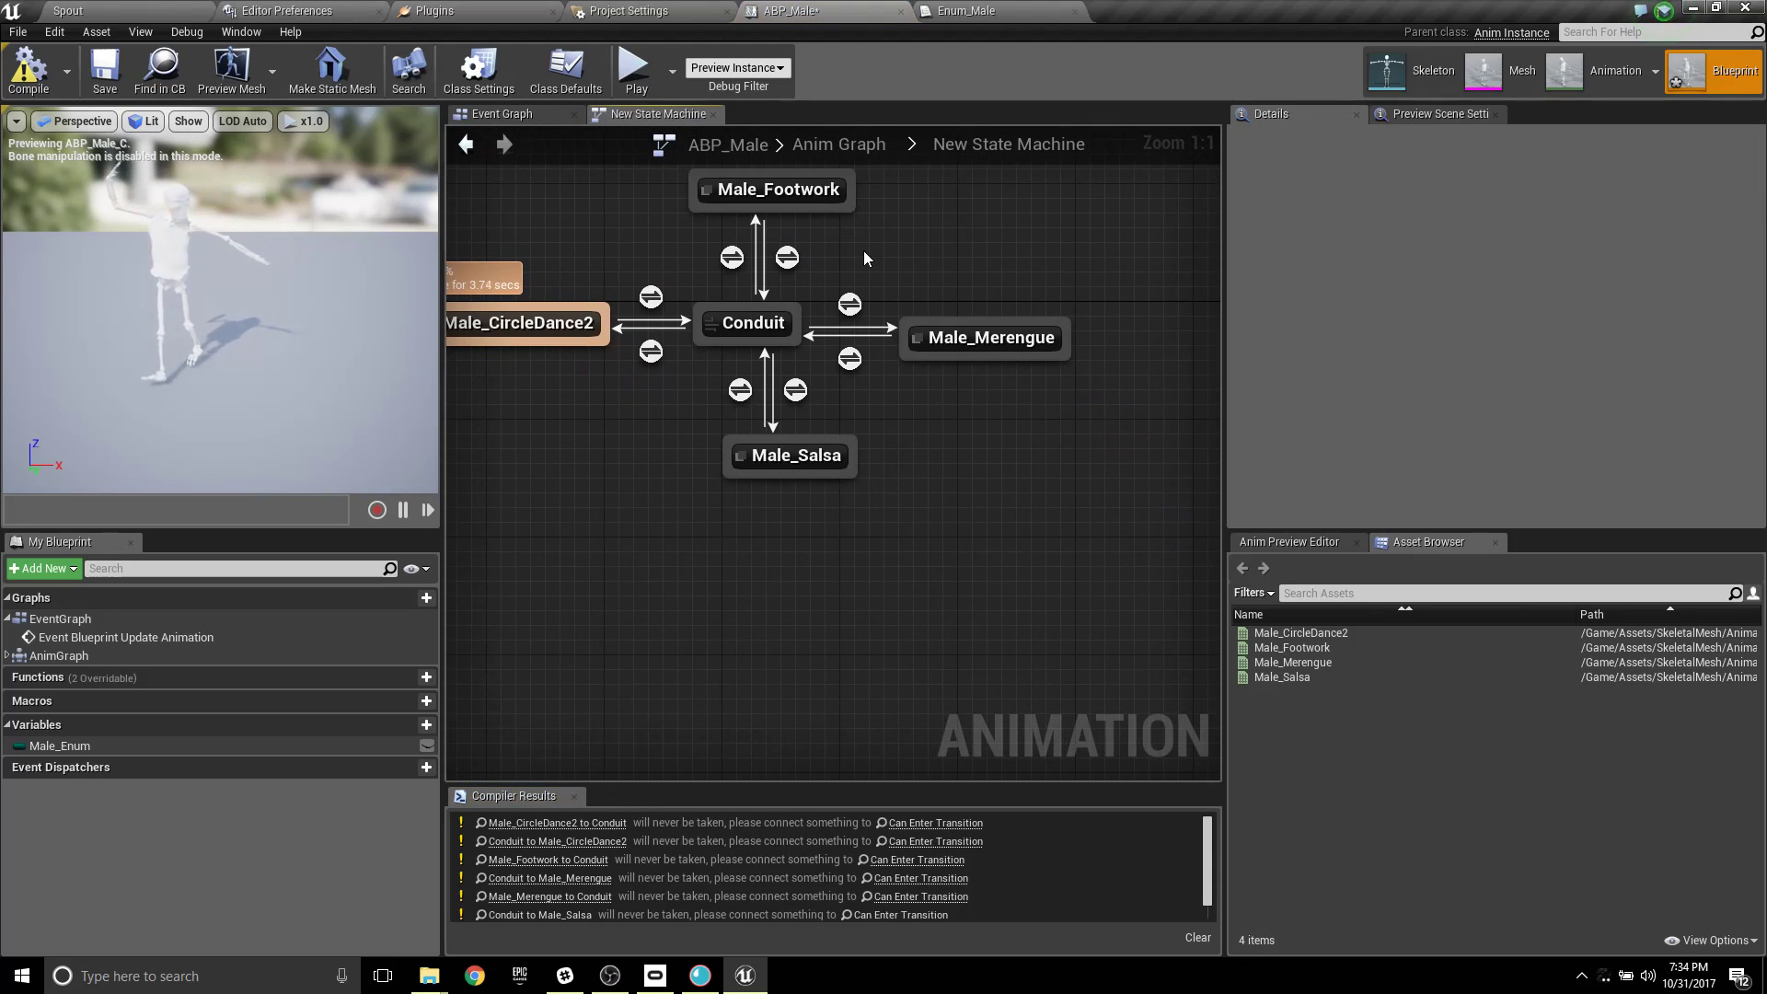
{"action": "double_click", "coordinate": [849, 306]}
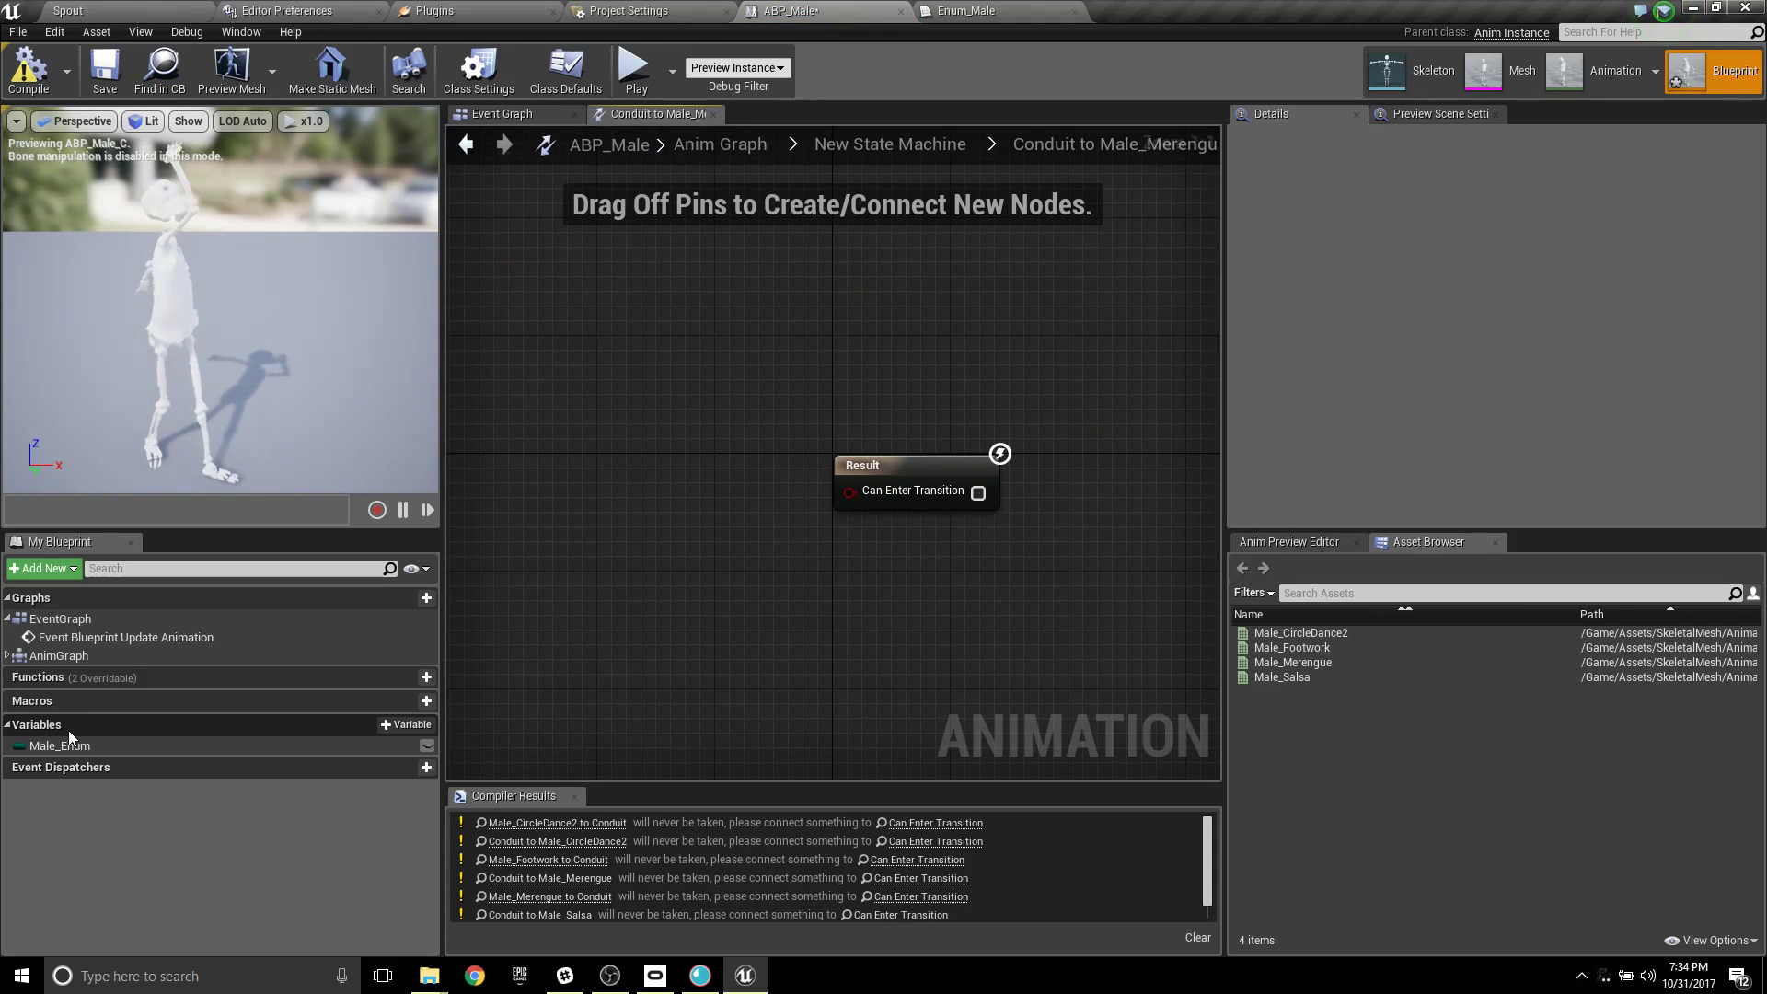
{"action": "left_click_drag", "start_coordinate": [65, 745], "coordinate": [581, 451]}
{"action": "left_click_drag", "start_coordinate": [683, 469], "coordinate": [801, 367]}
{"action": "type", "text": "=="}
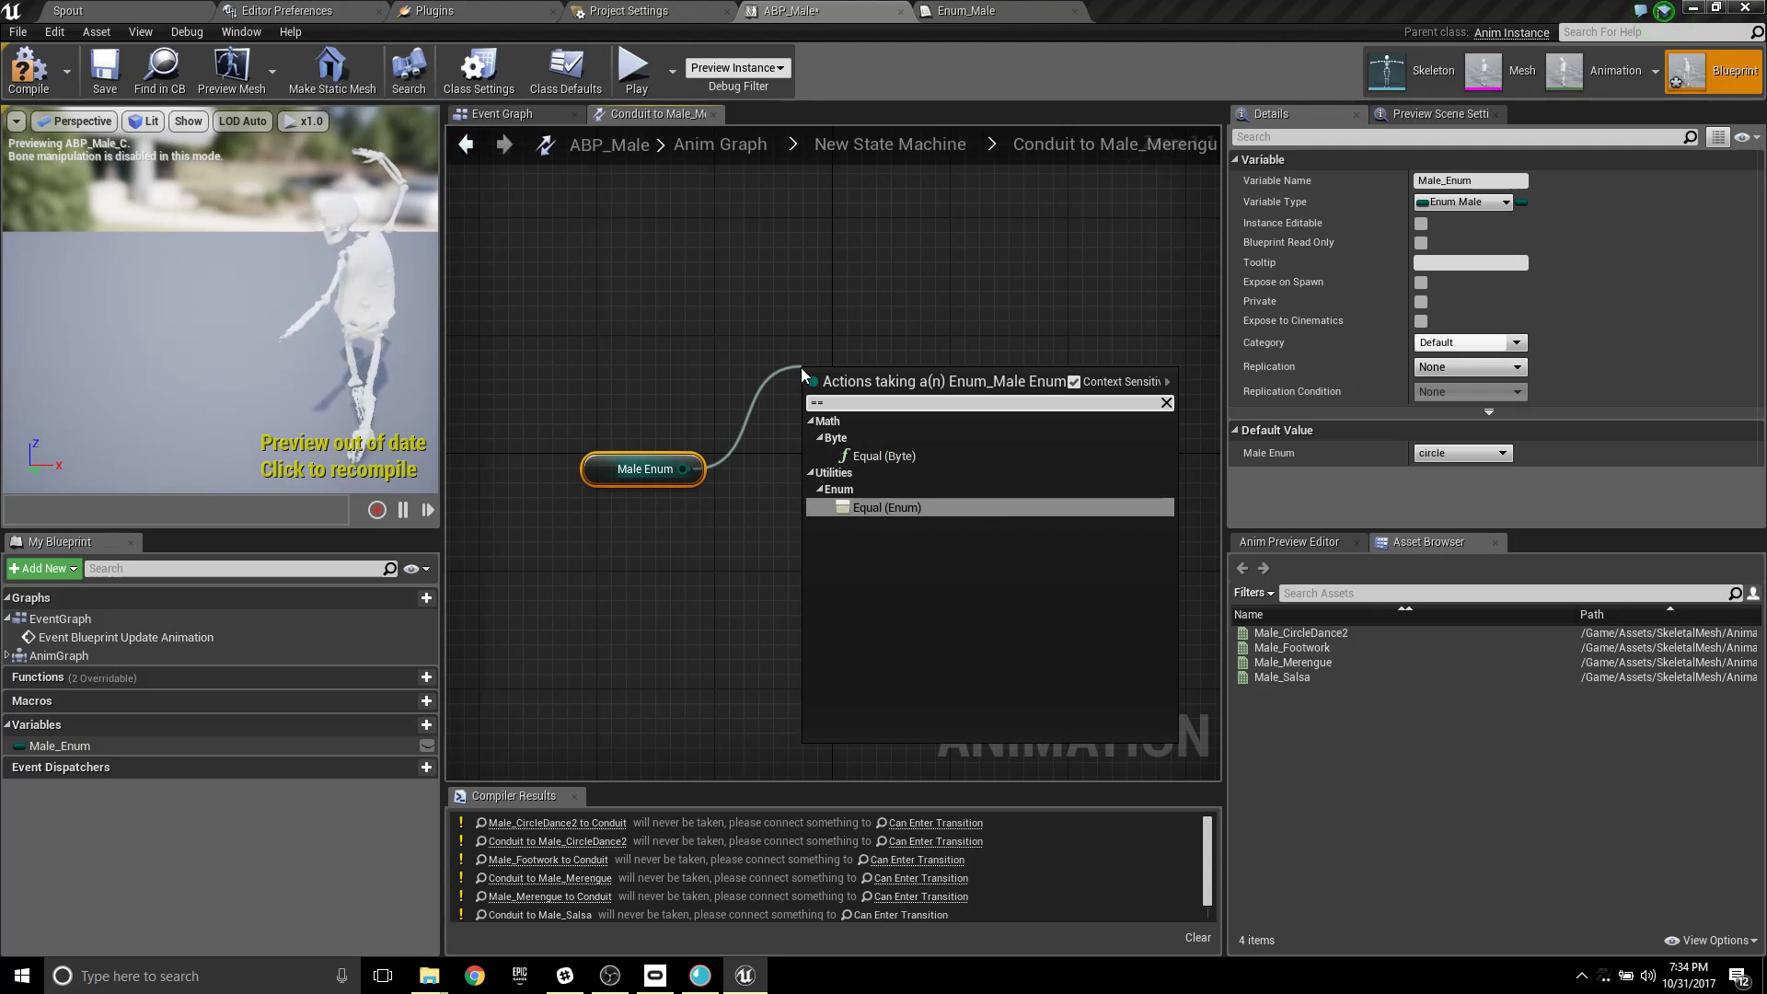
{"action": "left_click", "coordinate": [911, 508]}
{"action": "left_click", "coordinate": [911, 405]}
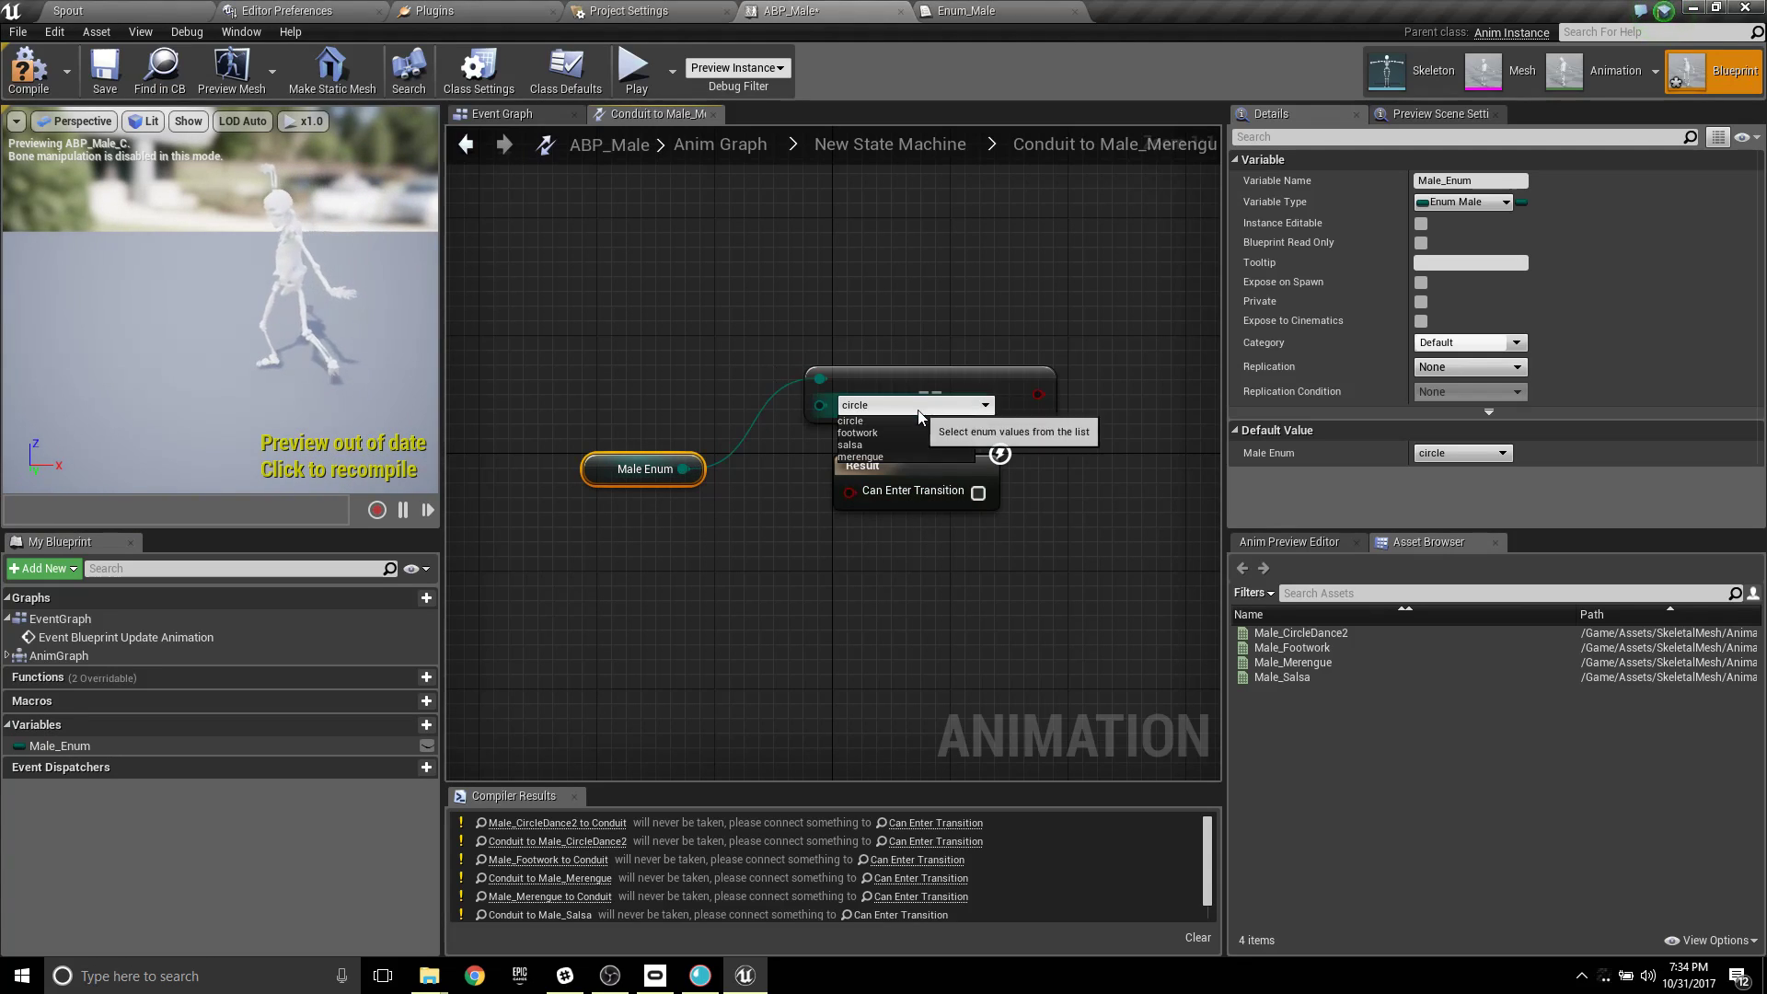
{"action": "left_click_drag", "start_coordinate": [923, 378], "coordinate": [819, 348]}
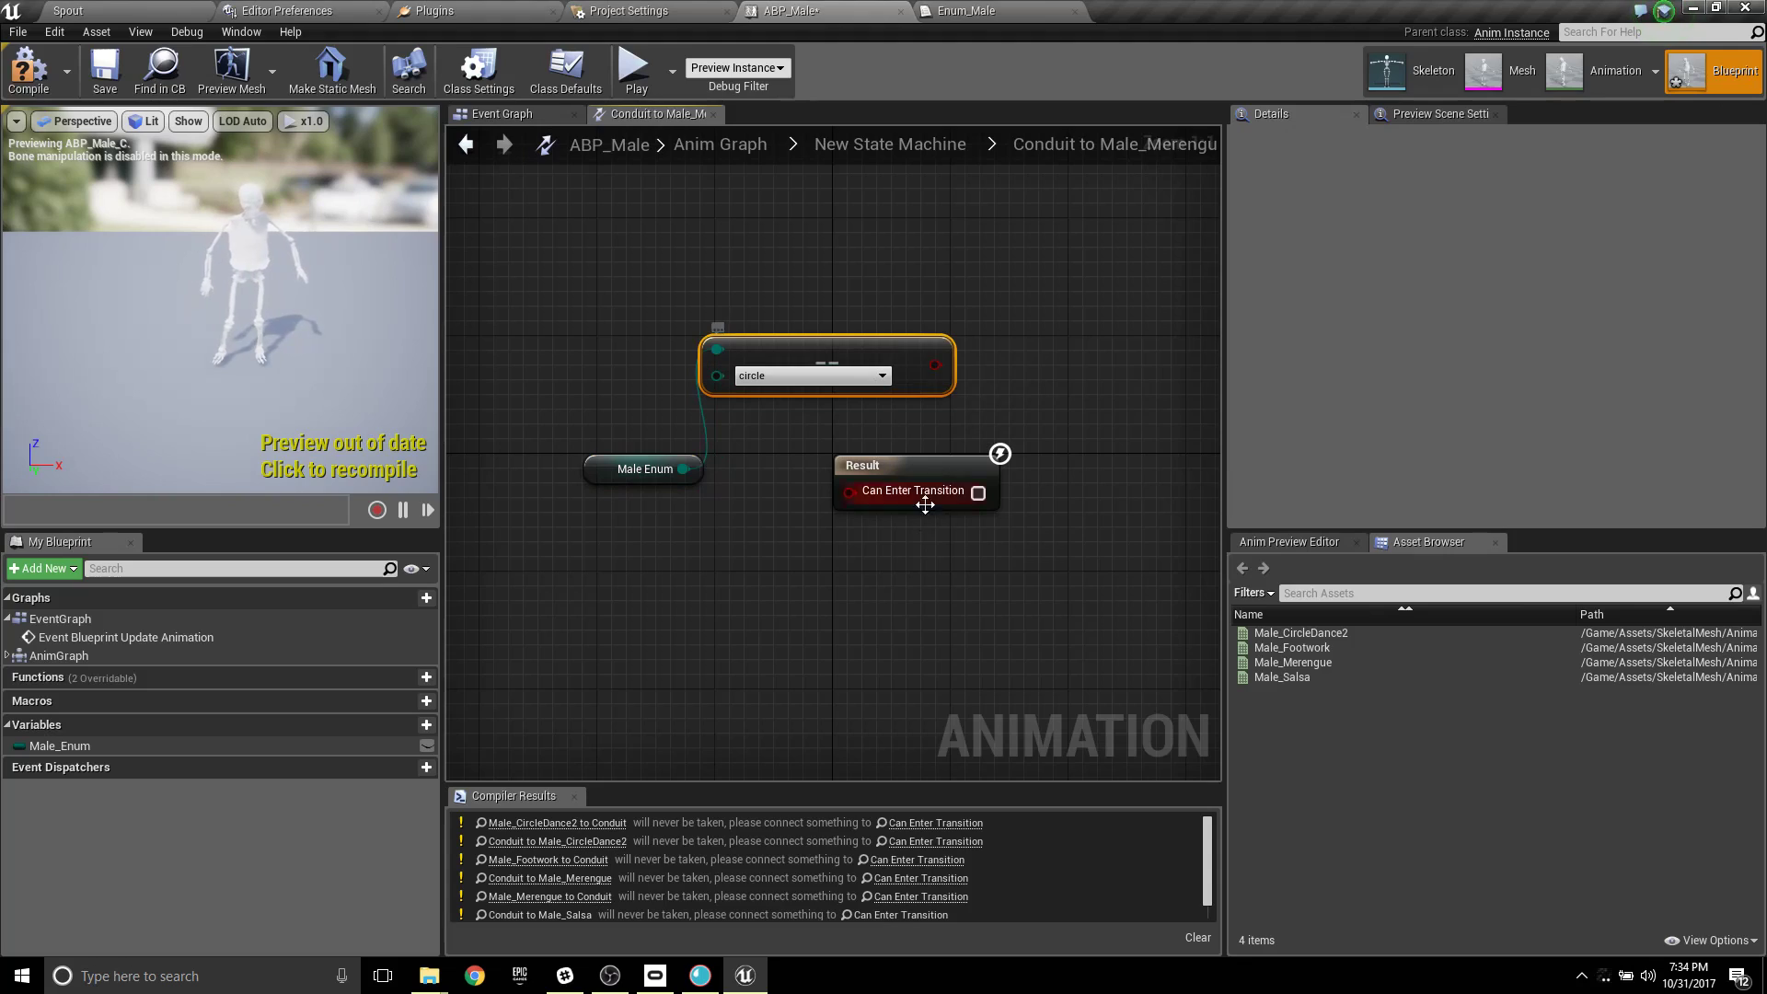
{"action": "left_click", "coordinate": [780, 377]}
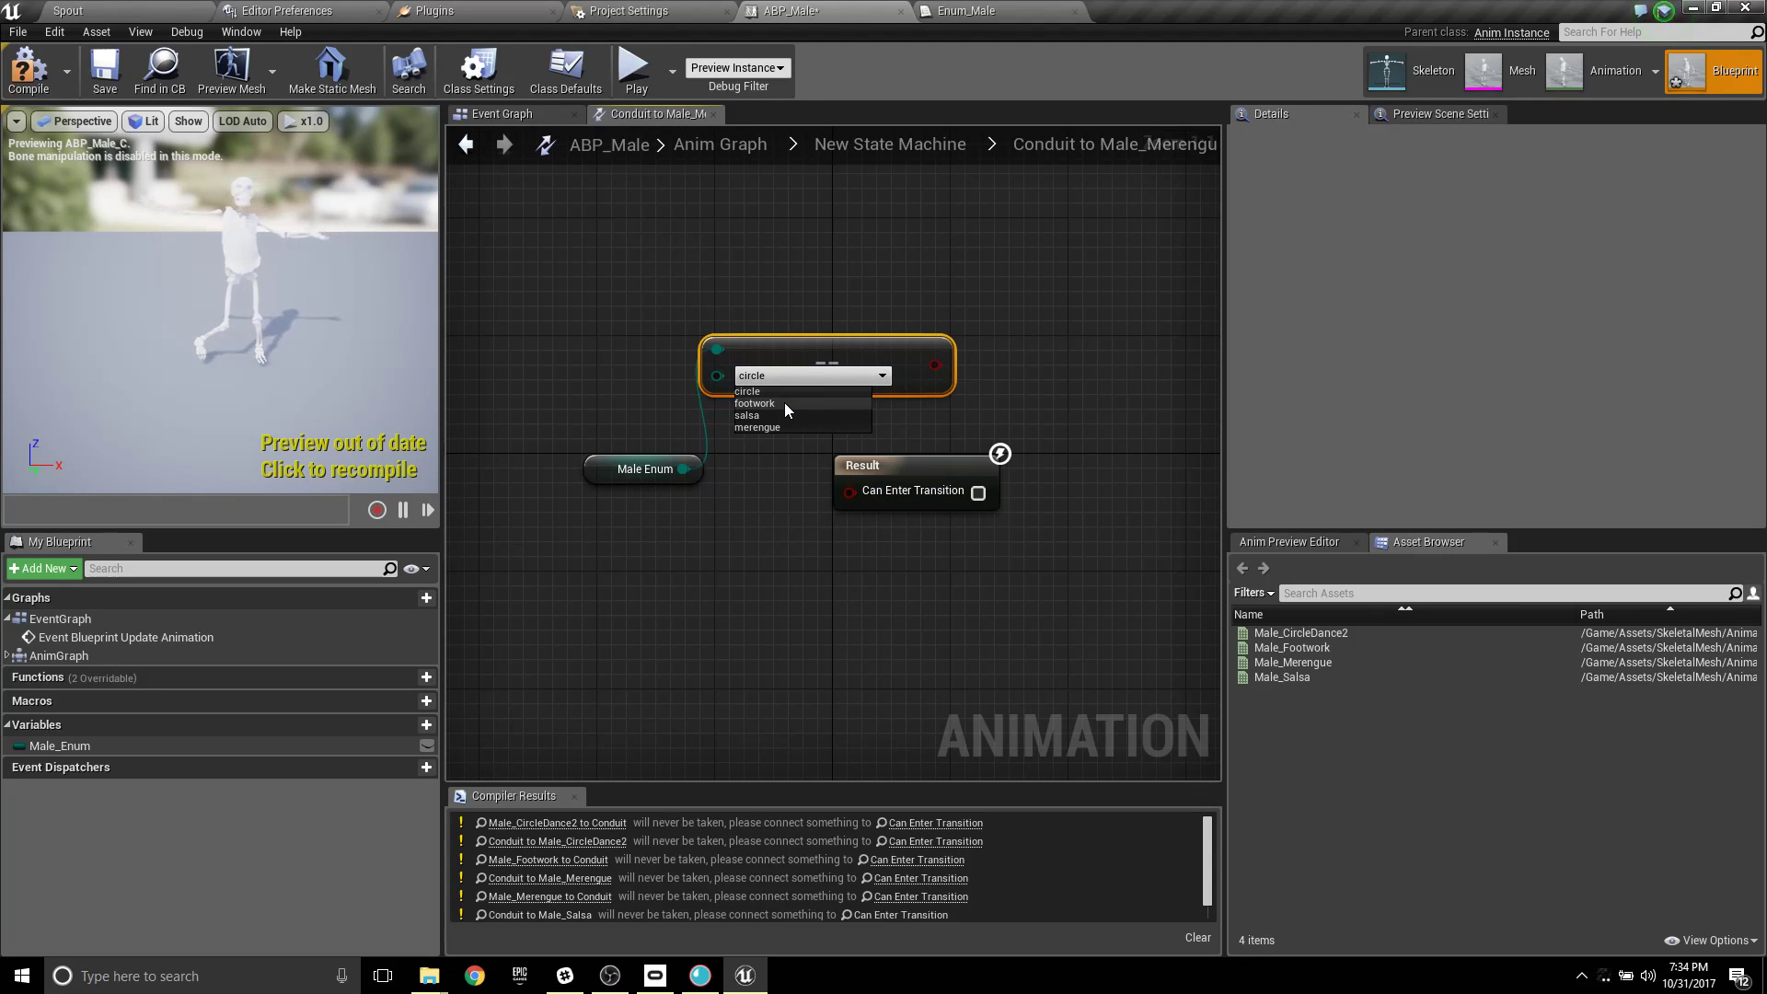
{"action": "left_click", "coordinate": [783, 427]}
{"action": "left_click_drag", "start_coordinate": [935, 365], "coordinate": [865, 492]}
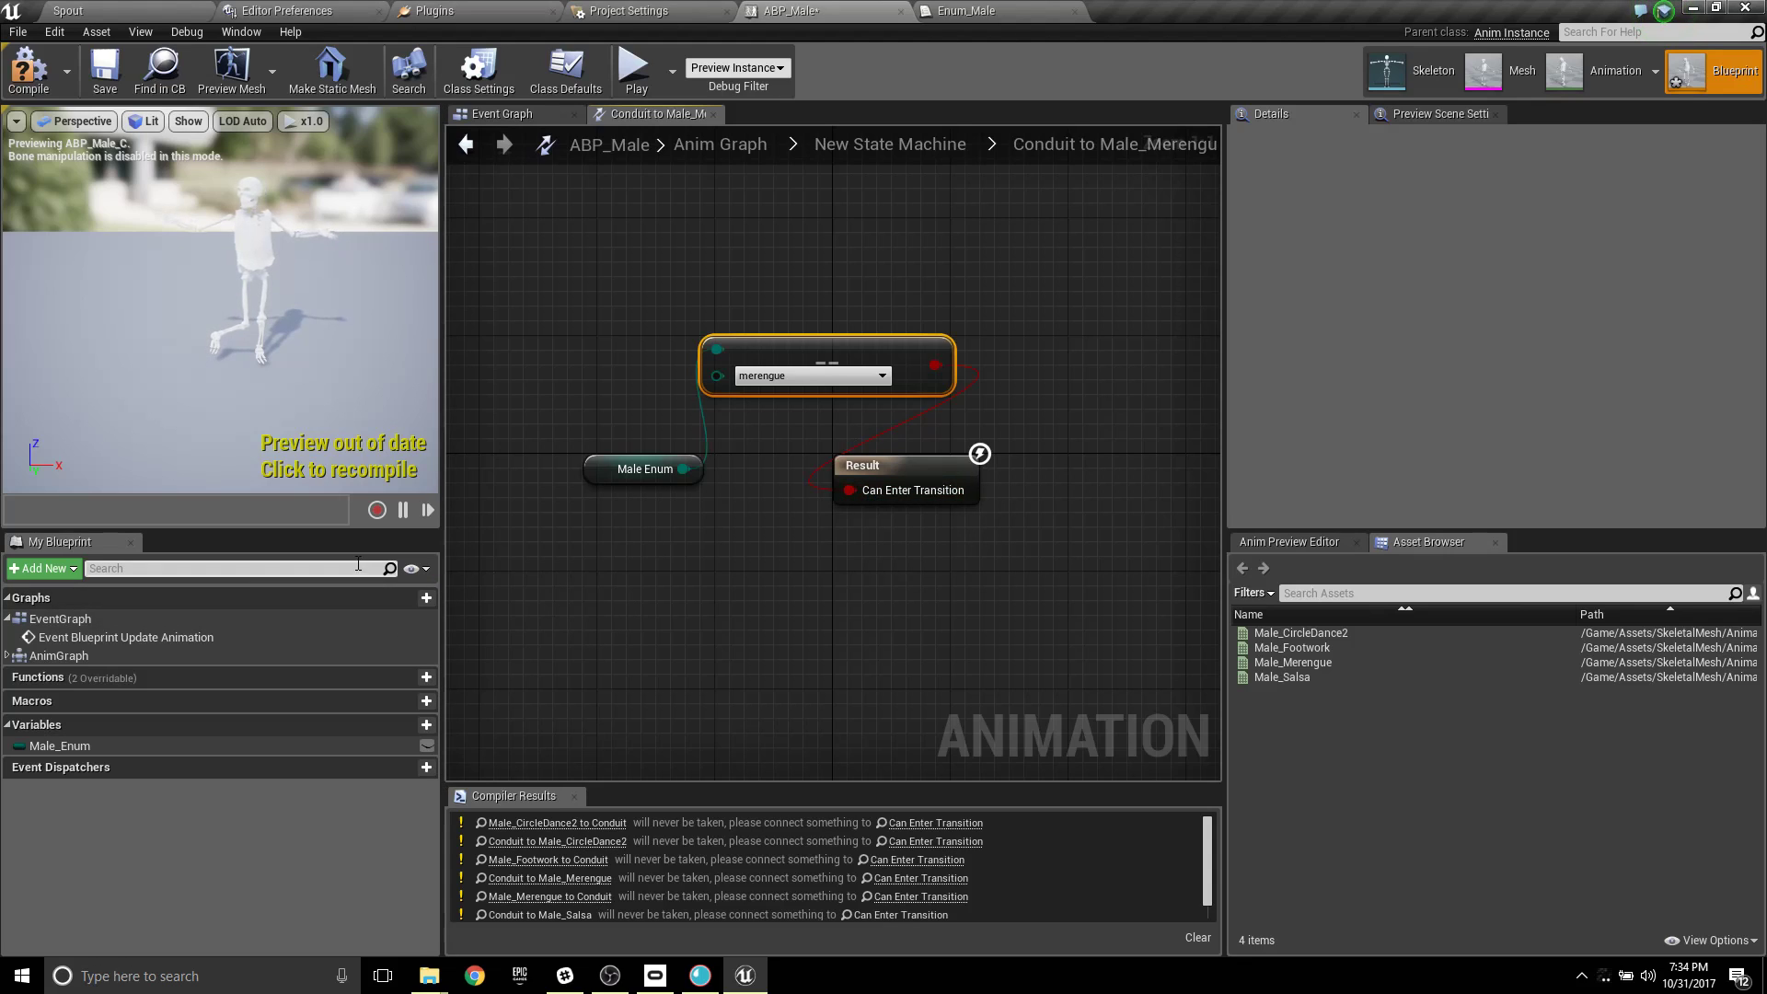
{"action": "left_click", "coordinate": [941, 145]}
Check the Male_Merengue state's graph, move its Play Male_Merengue node closer to Final Animation Pose, and return to the state machine.
{"action": "right_click_drag", "start_coordinate": [1084, 411], "coordinate": [793, 340]}
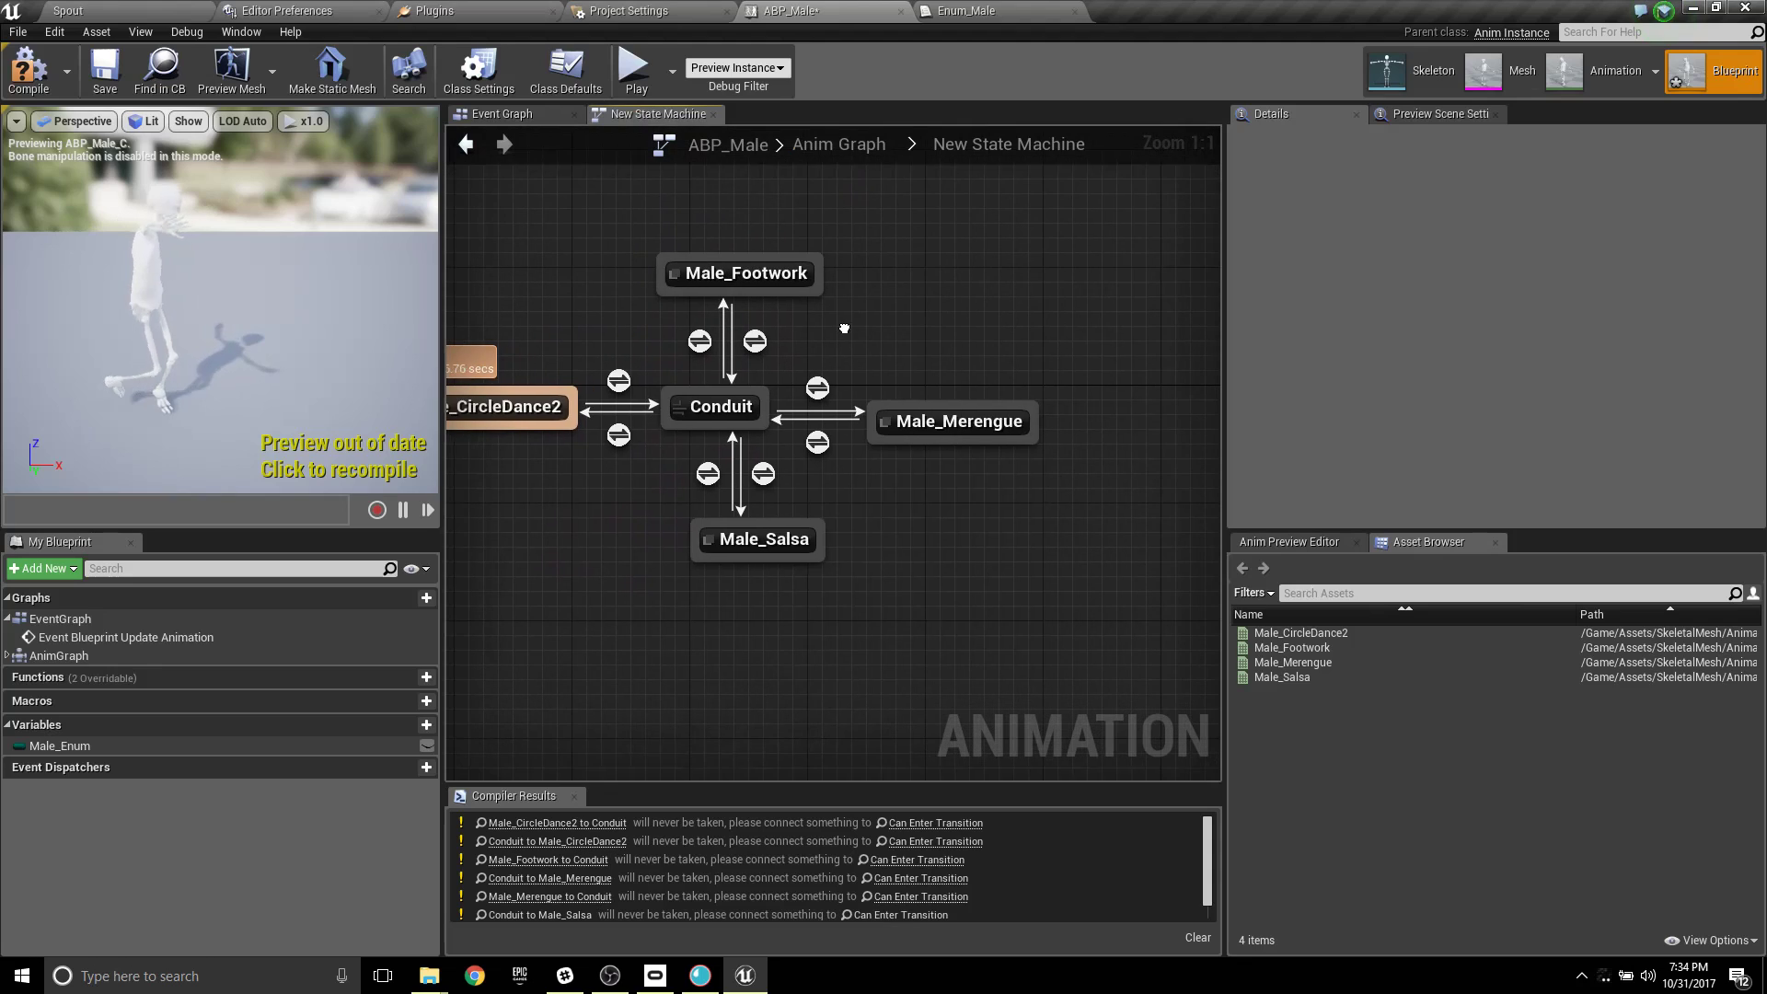
{"action": "left_click", "coordinate": [961, 419]}
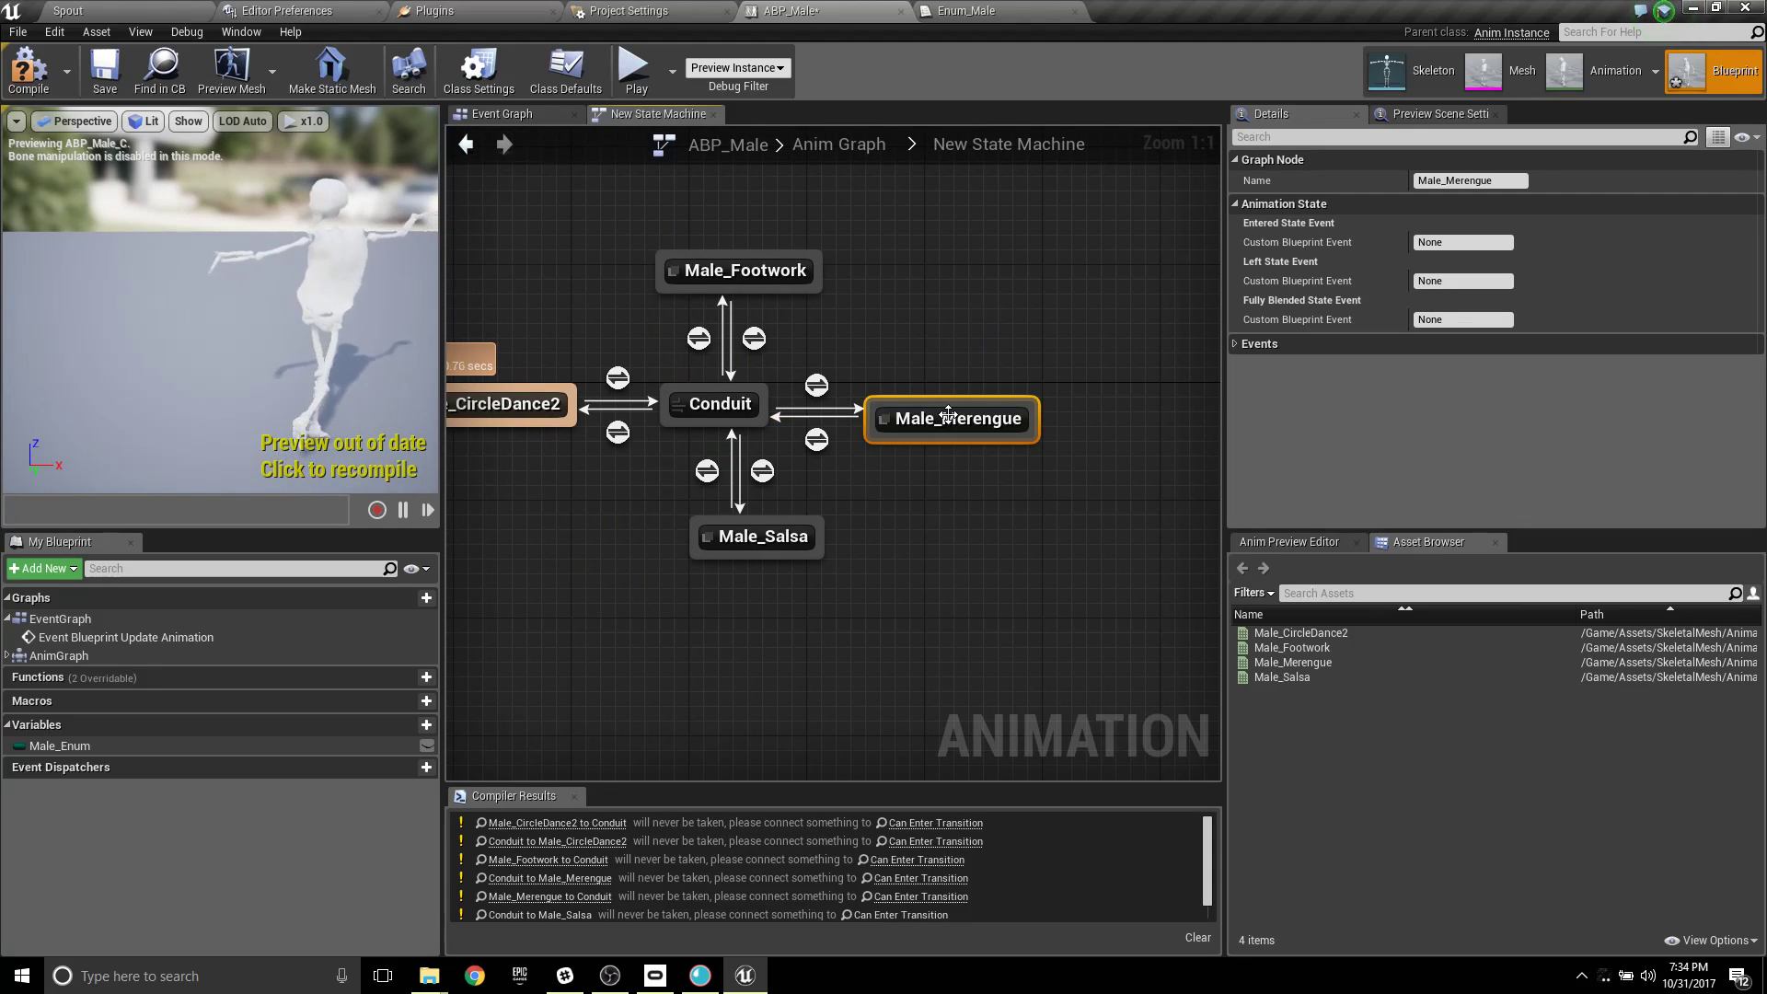
{"action": "double_click", "coordinate": [948, 414]}
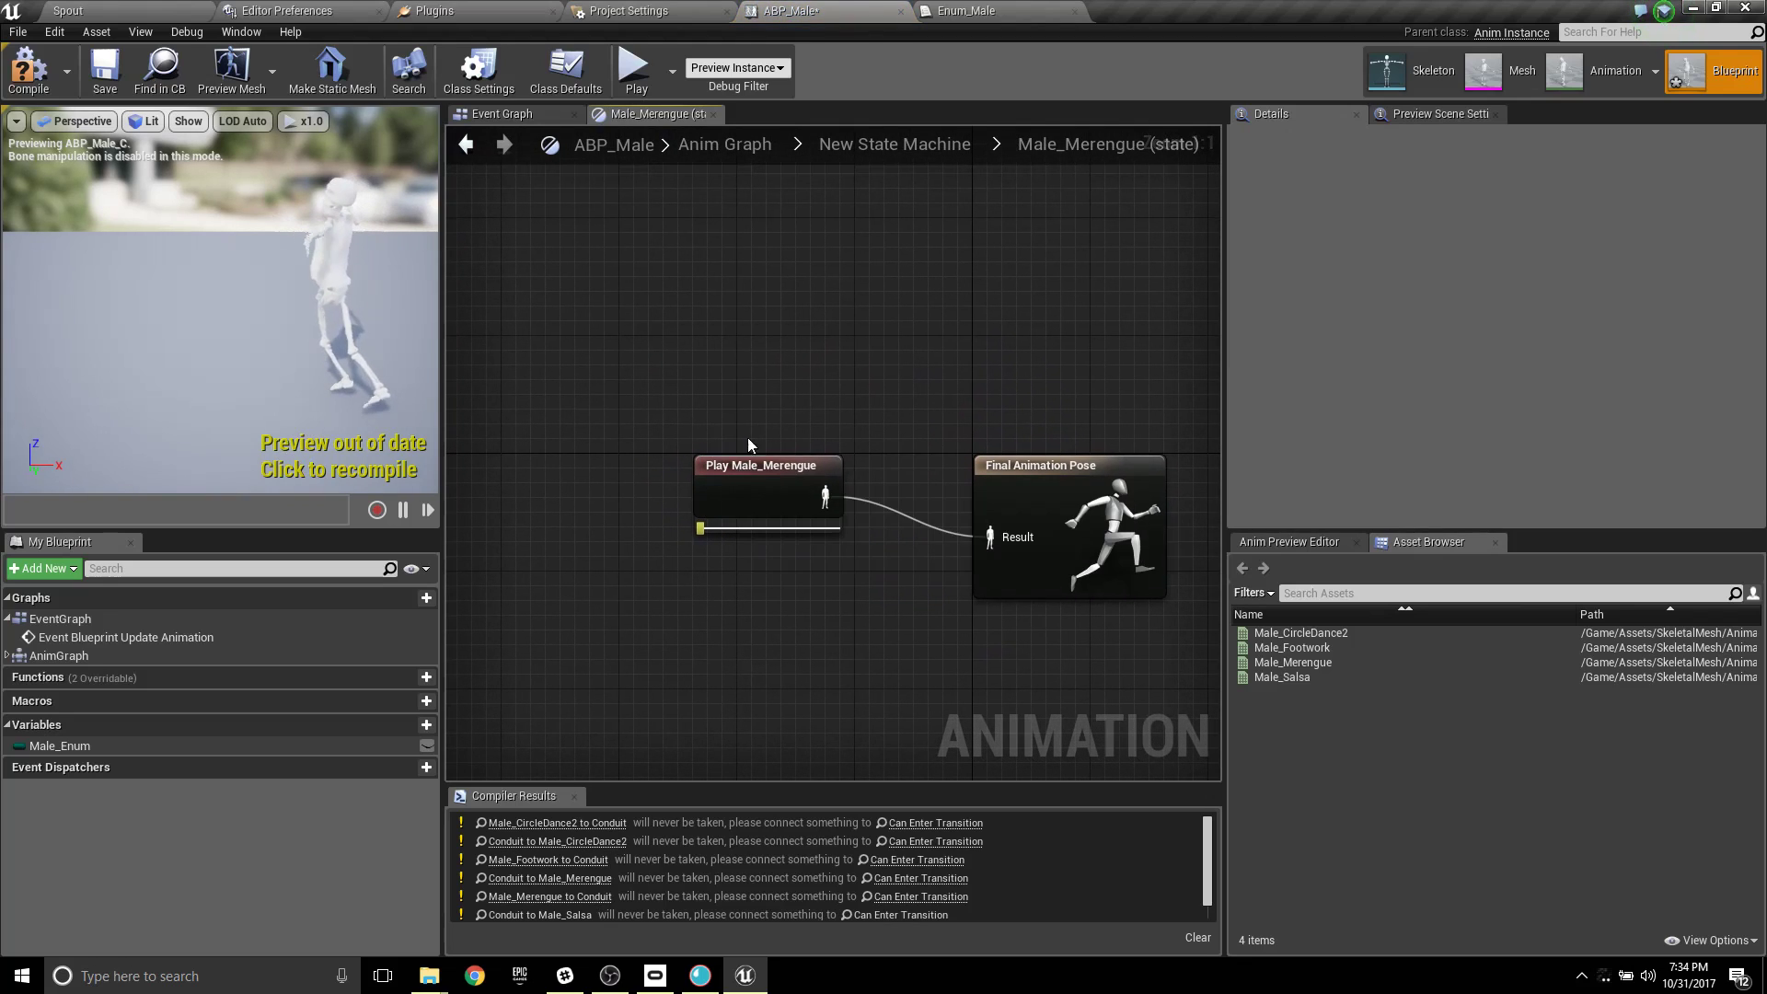
{"action": "left_click_drag", "start_coordinate": [793, 475], "coordinate": [850, 487]}
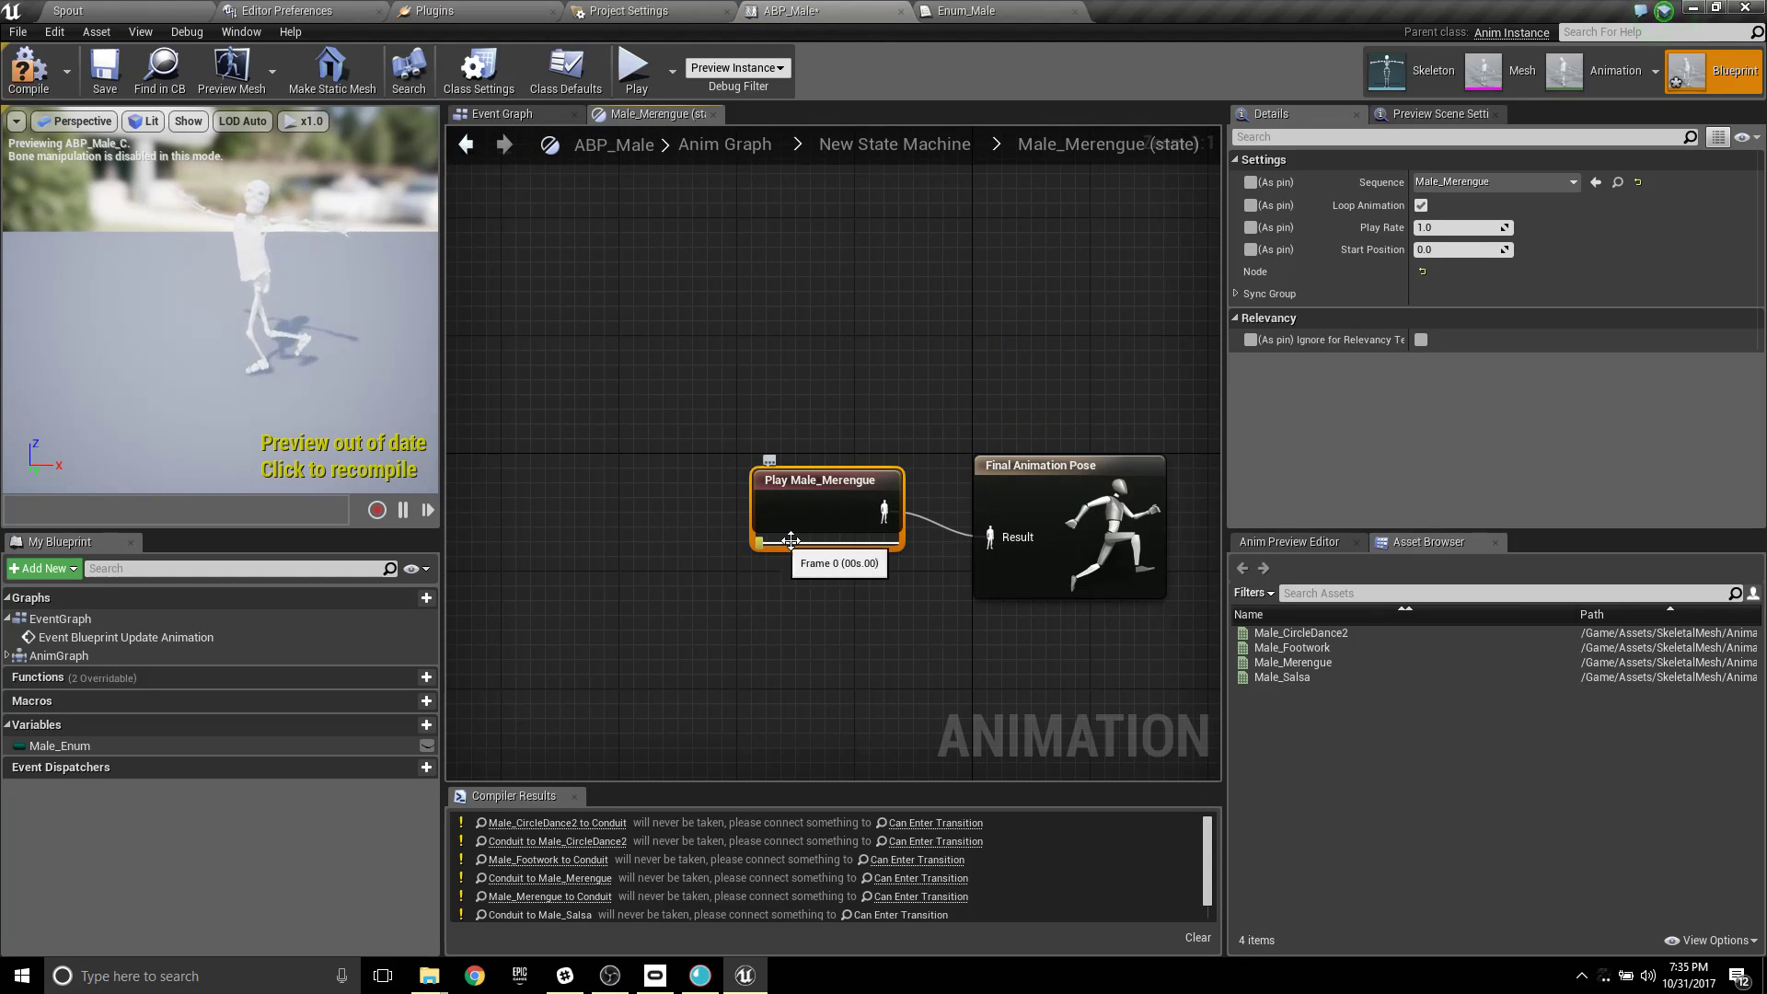
{"action": "left_click", "coordinate": [937, 147]}
Make the Conduit to Male_Salsa rule allow the transition when Male_Enum equals salsa, compile, and return to the state machine.
{"action": "scroll", "coordinate": [793, 307], "scroll_direction": "up", "scroll_amount": 2}
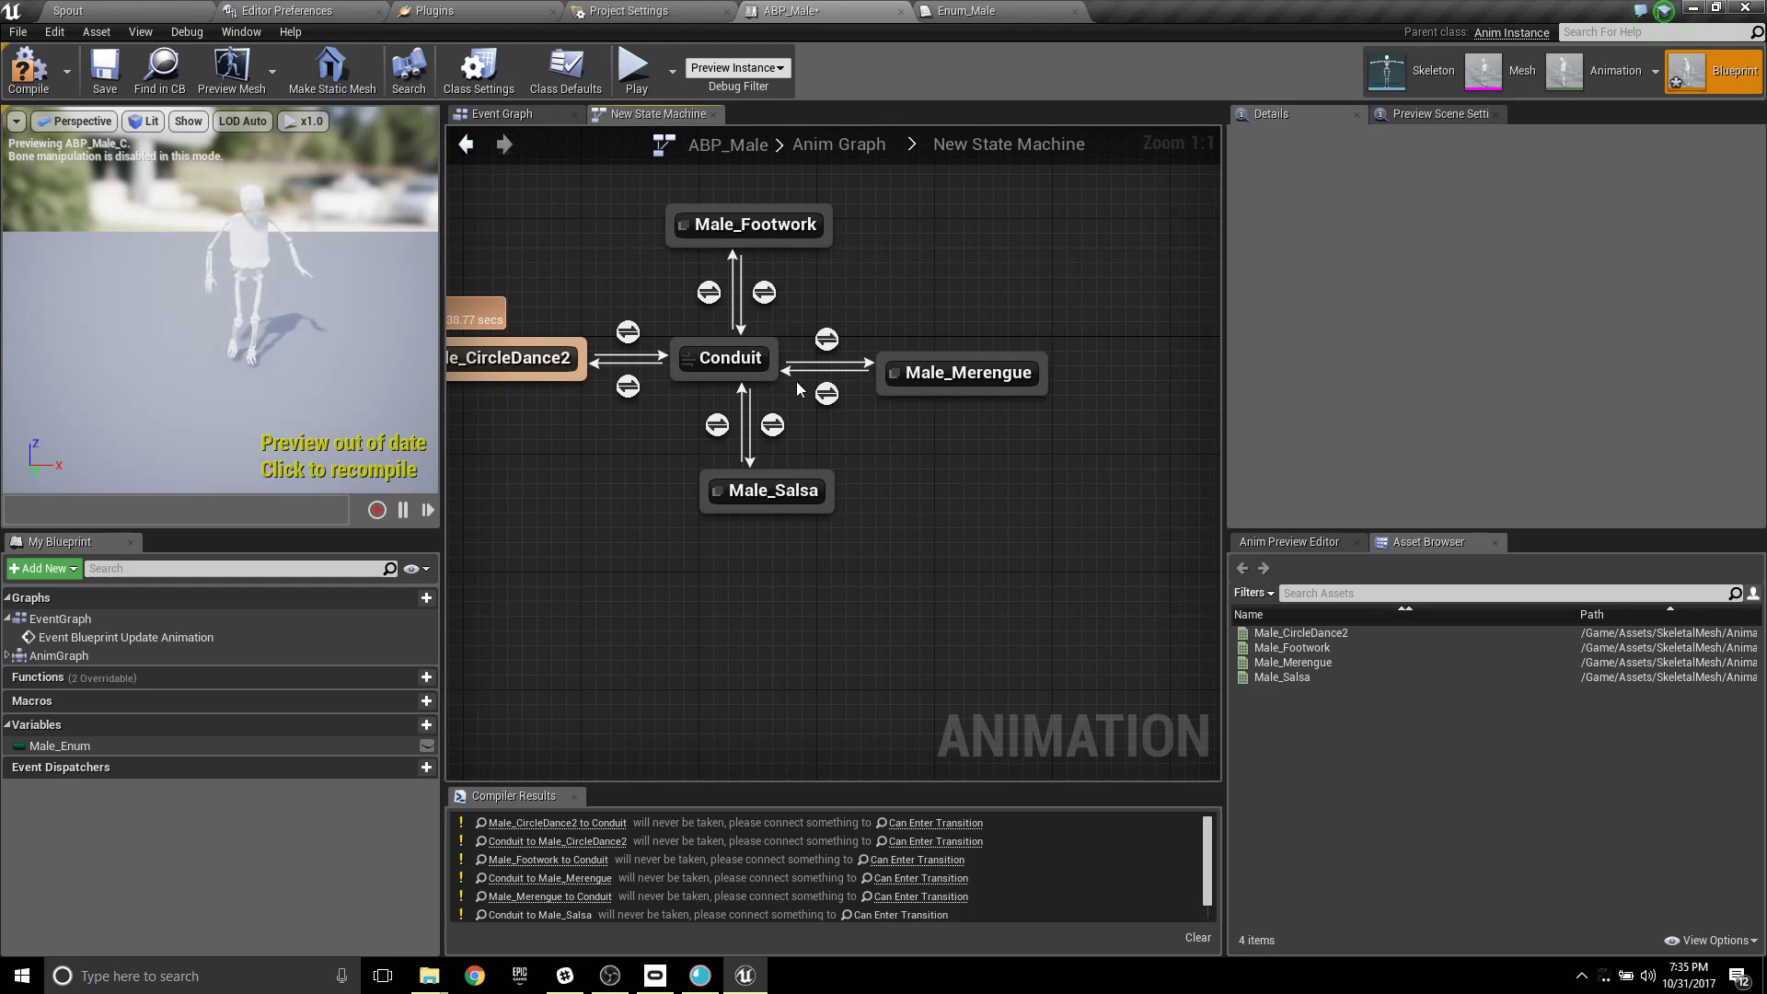
{"action": "double_click", "coordinate": [771, 424]}
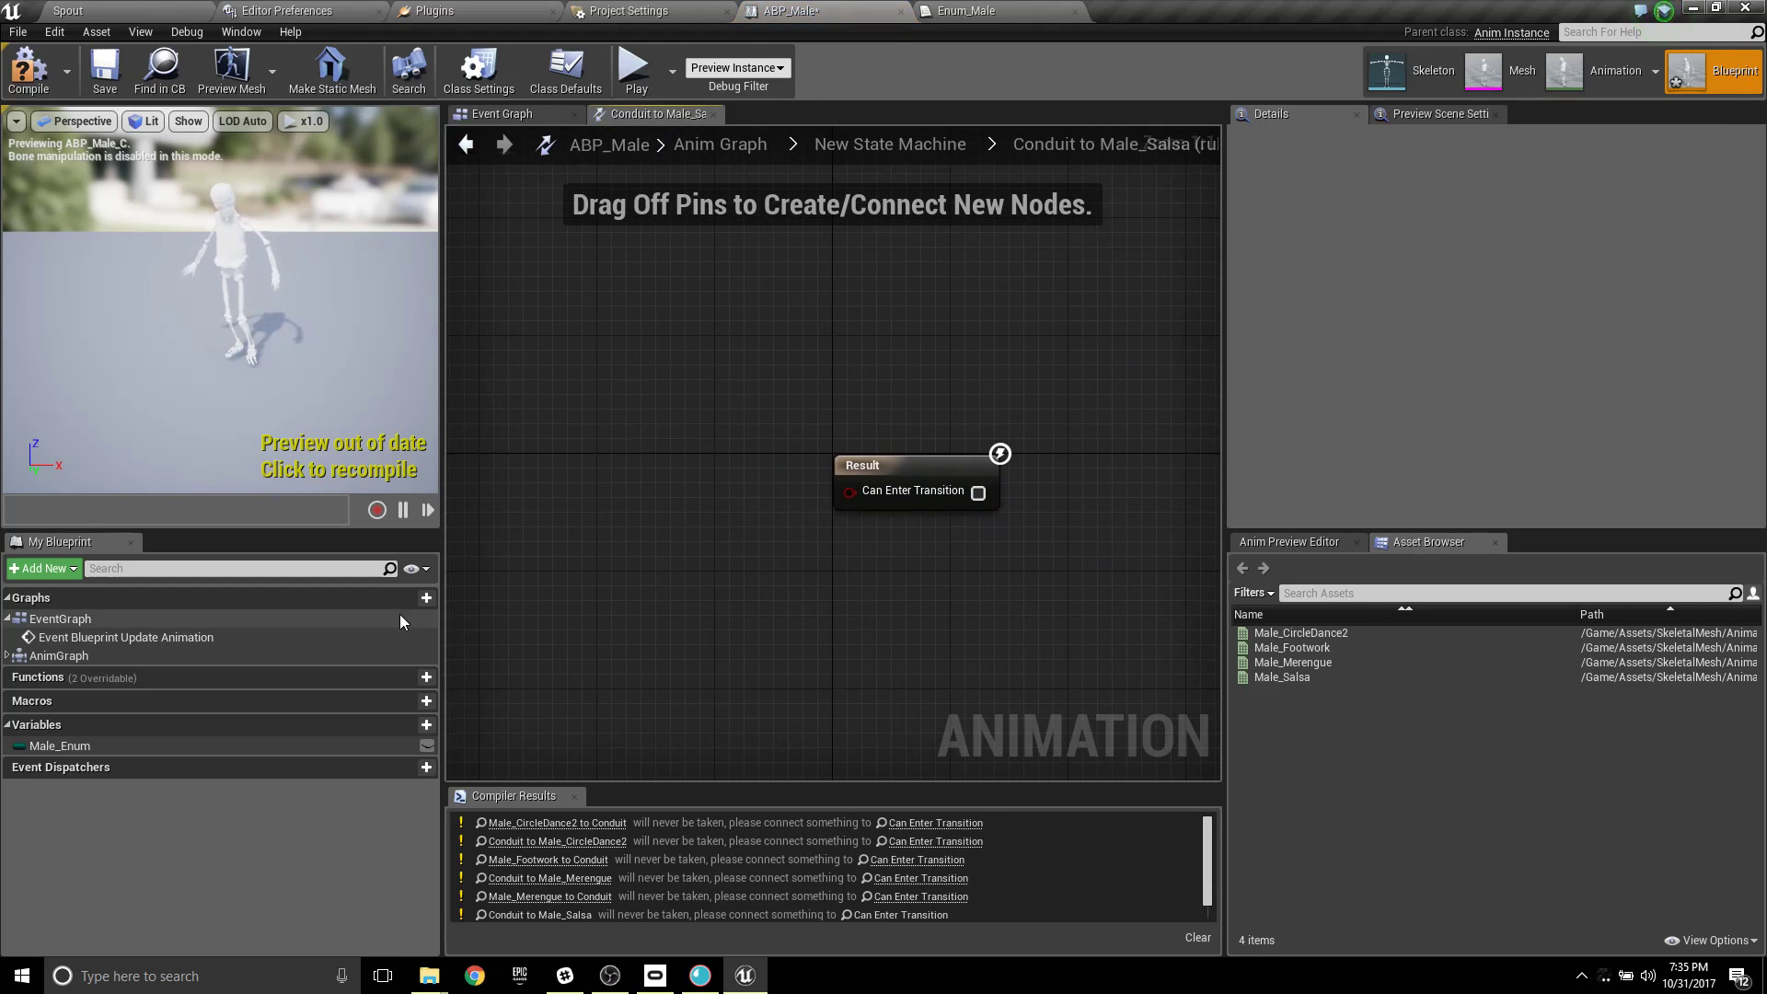
{"action": "left_click_drag", "start_coordinate": [22, 752], "coordinate": [405, 699]}
{"action": "left_click_drag", "start_coordinate": [585, 406], "coordinate": [785, 362]}
{"action": "type", "text": "=="}
{"action": "left_click", "coordinate": [864, 503]}
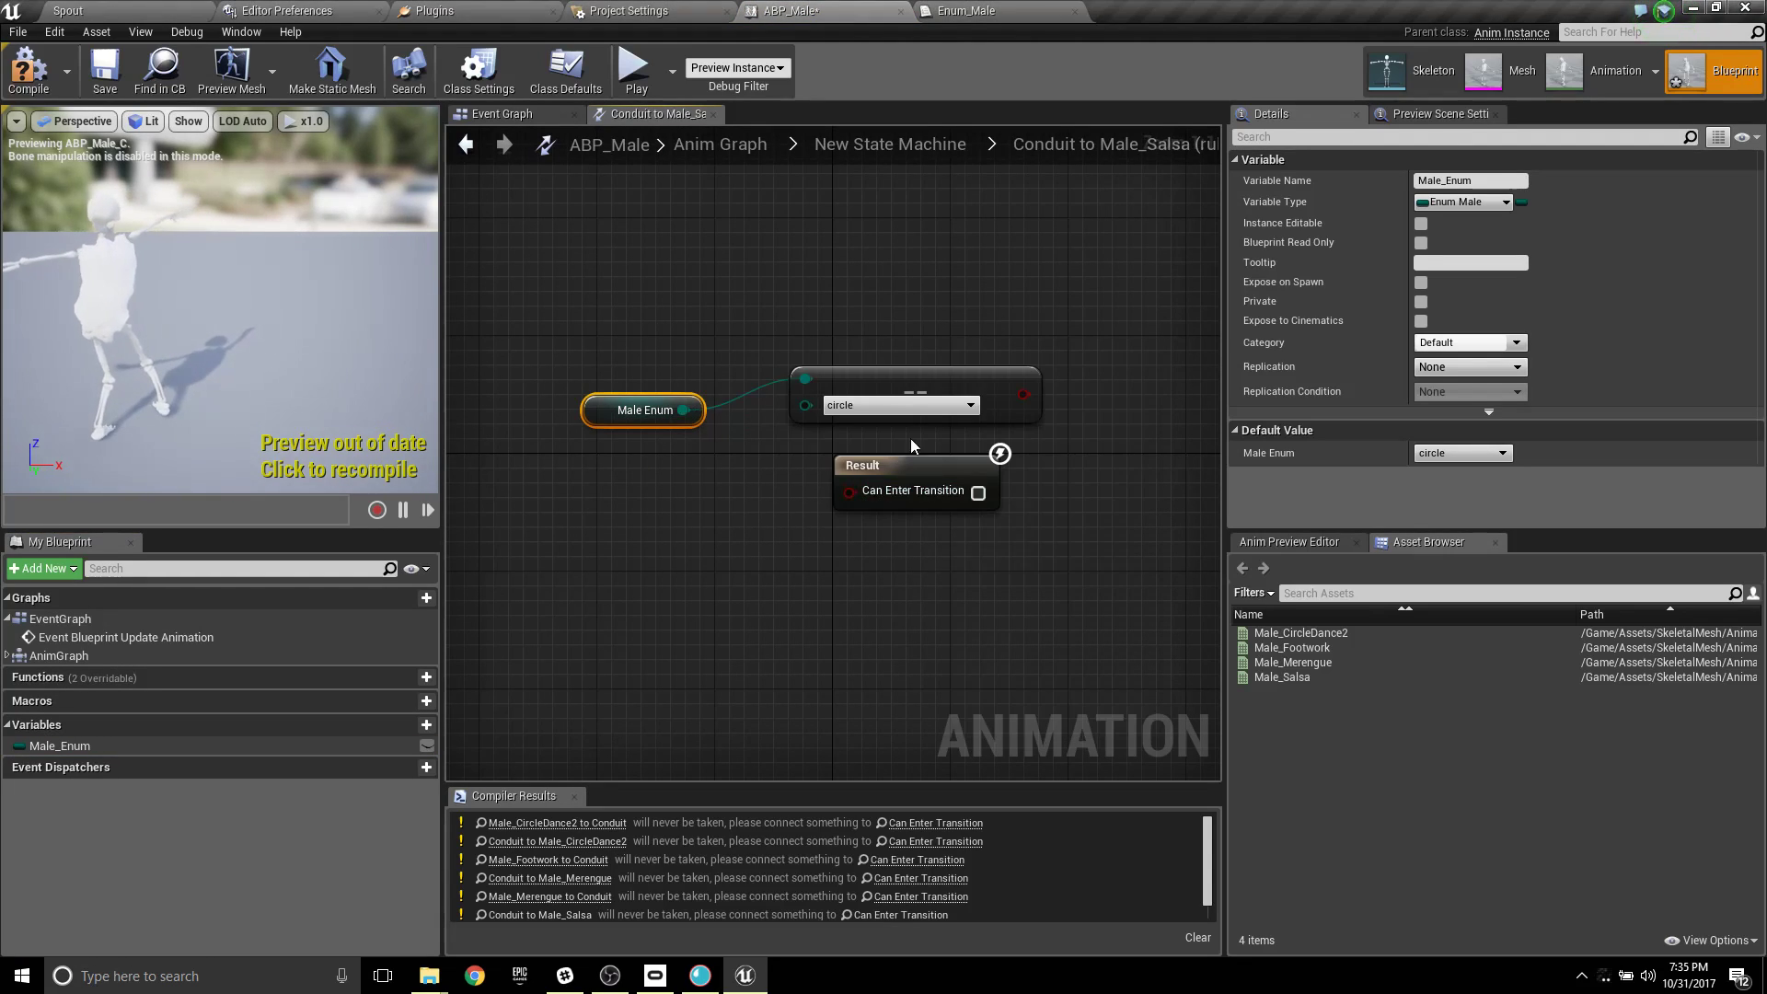
{"action": "left_click", "coordinate": [918, 406]}
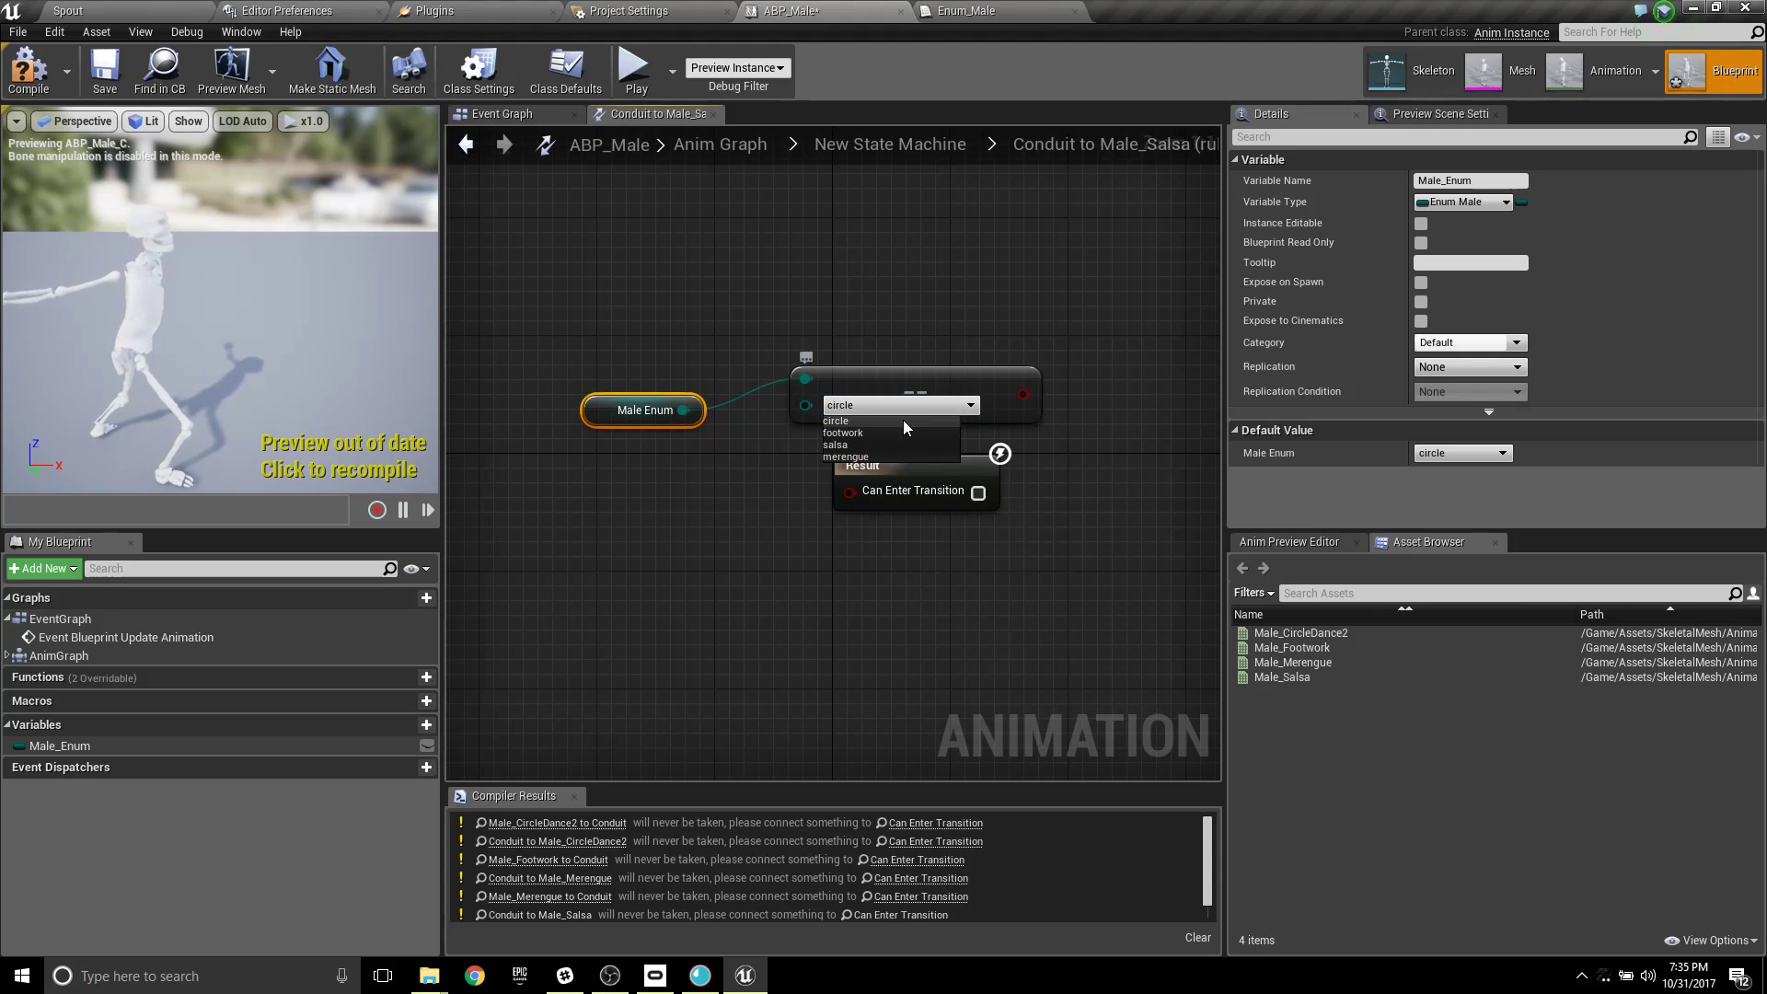
{"action": "left_click", "coordinate": [883, 444]}
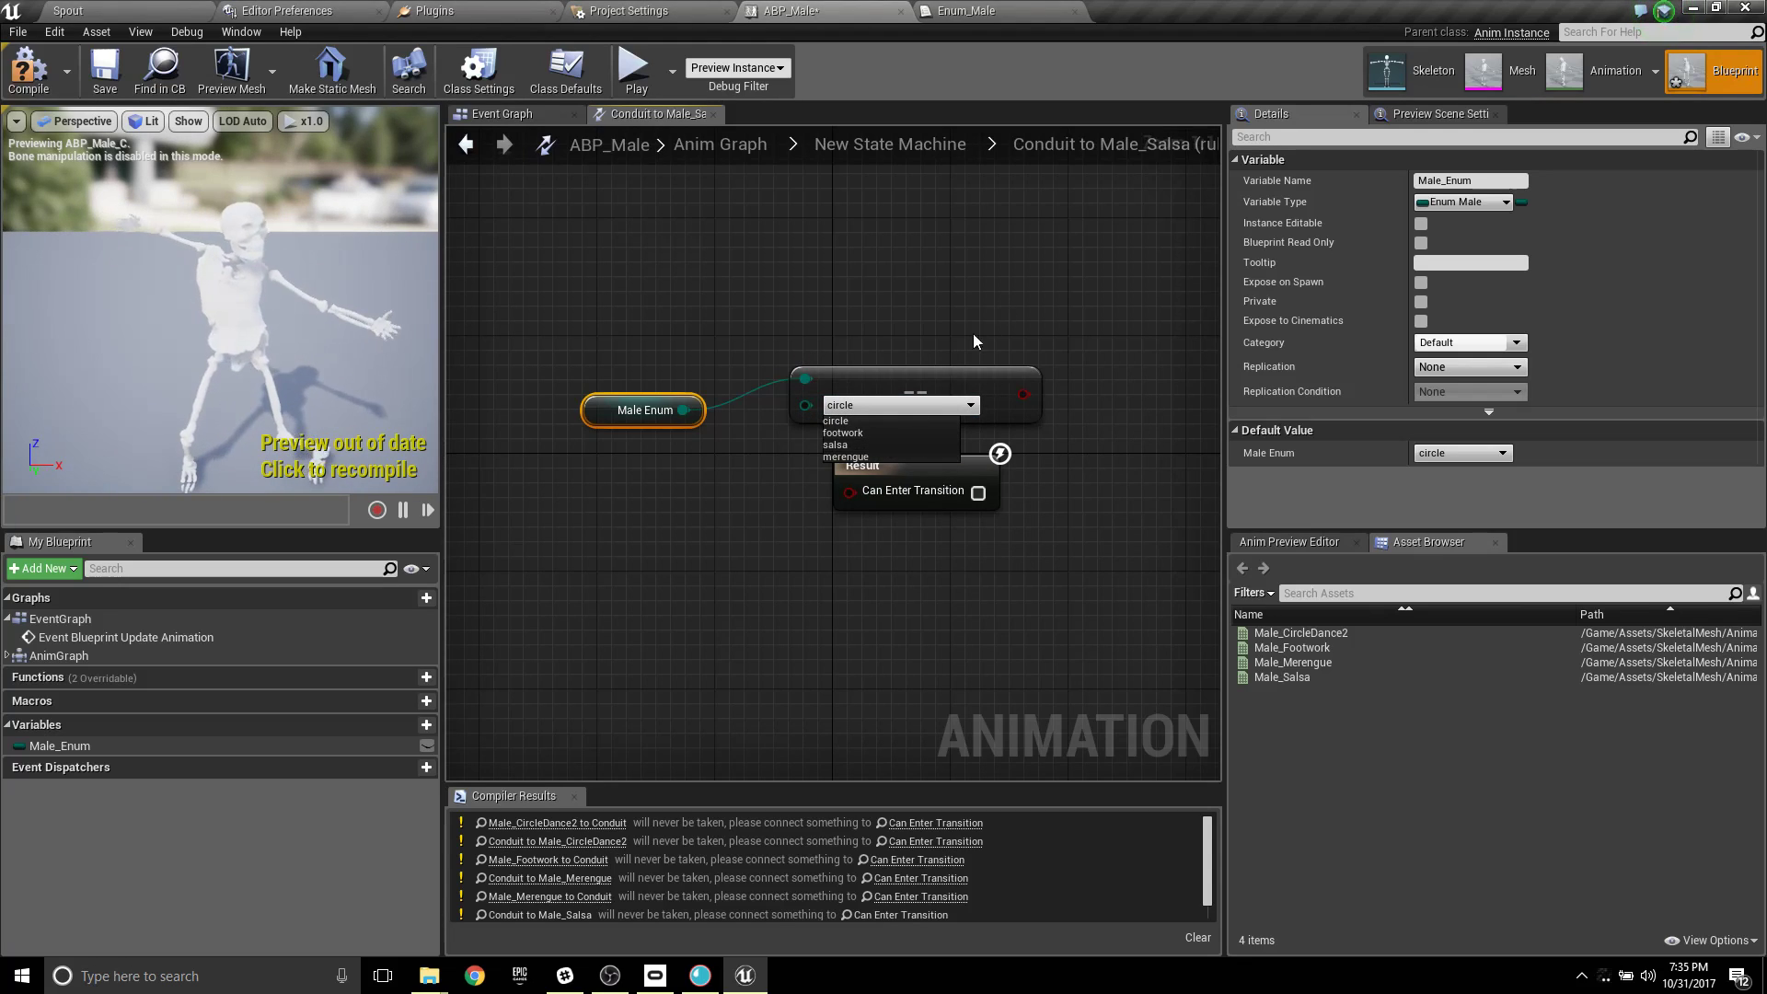
{"action": "left_click_drag", "start_coordinate": [1023, 394], "coordinate": [921, 490]}
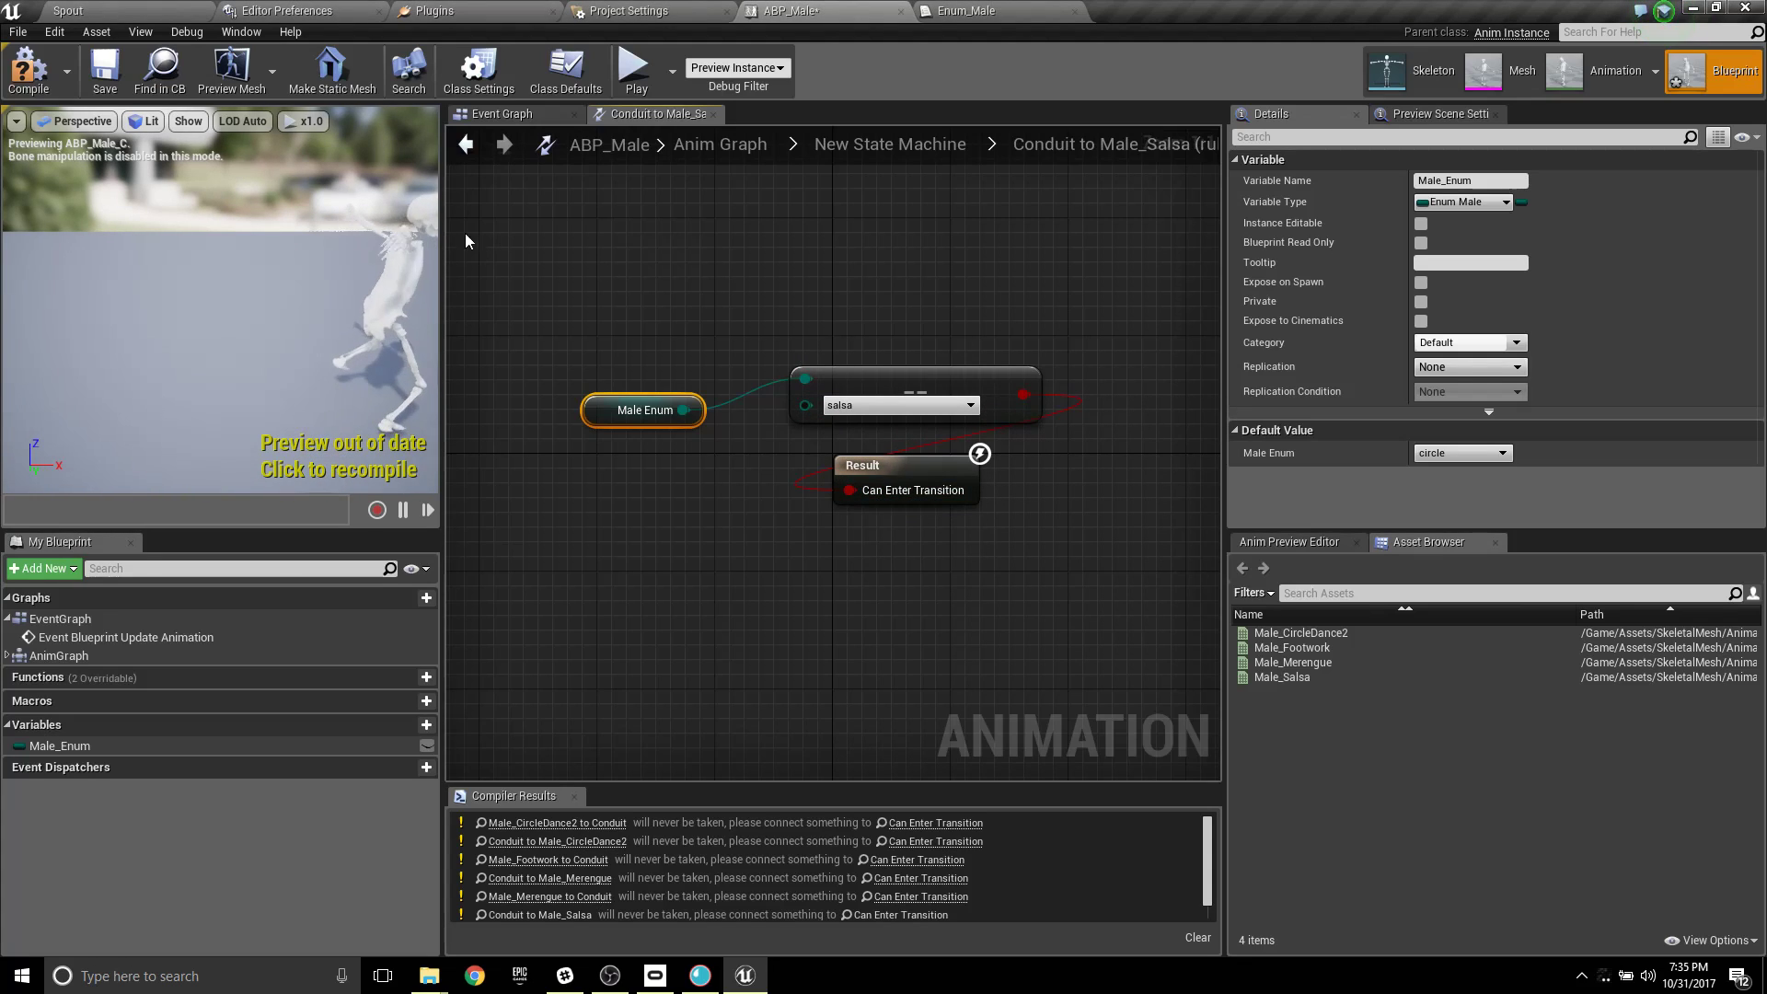
{"action": "left_click", "coordinate": [904, 147]}
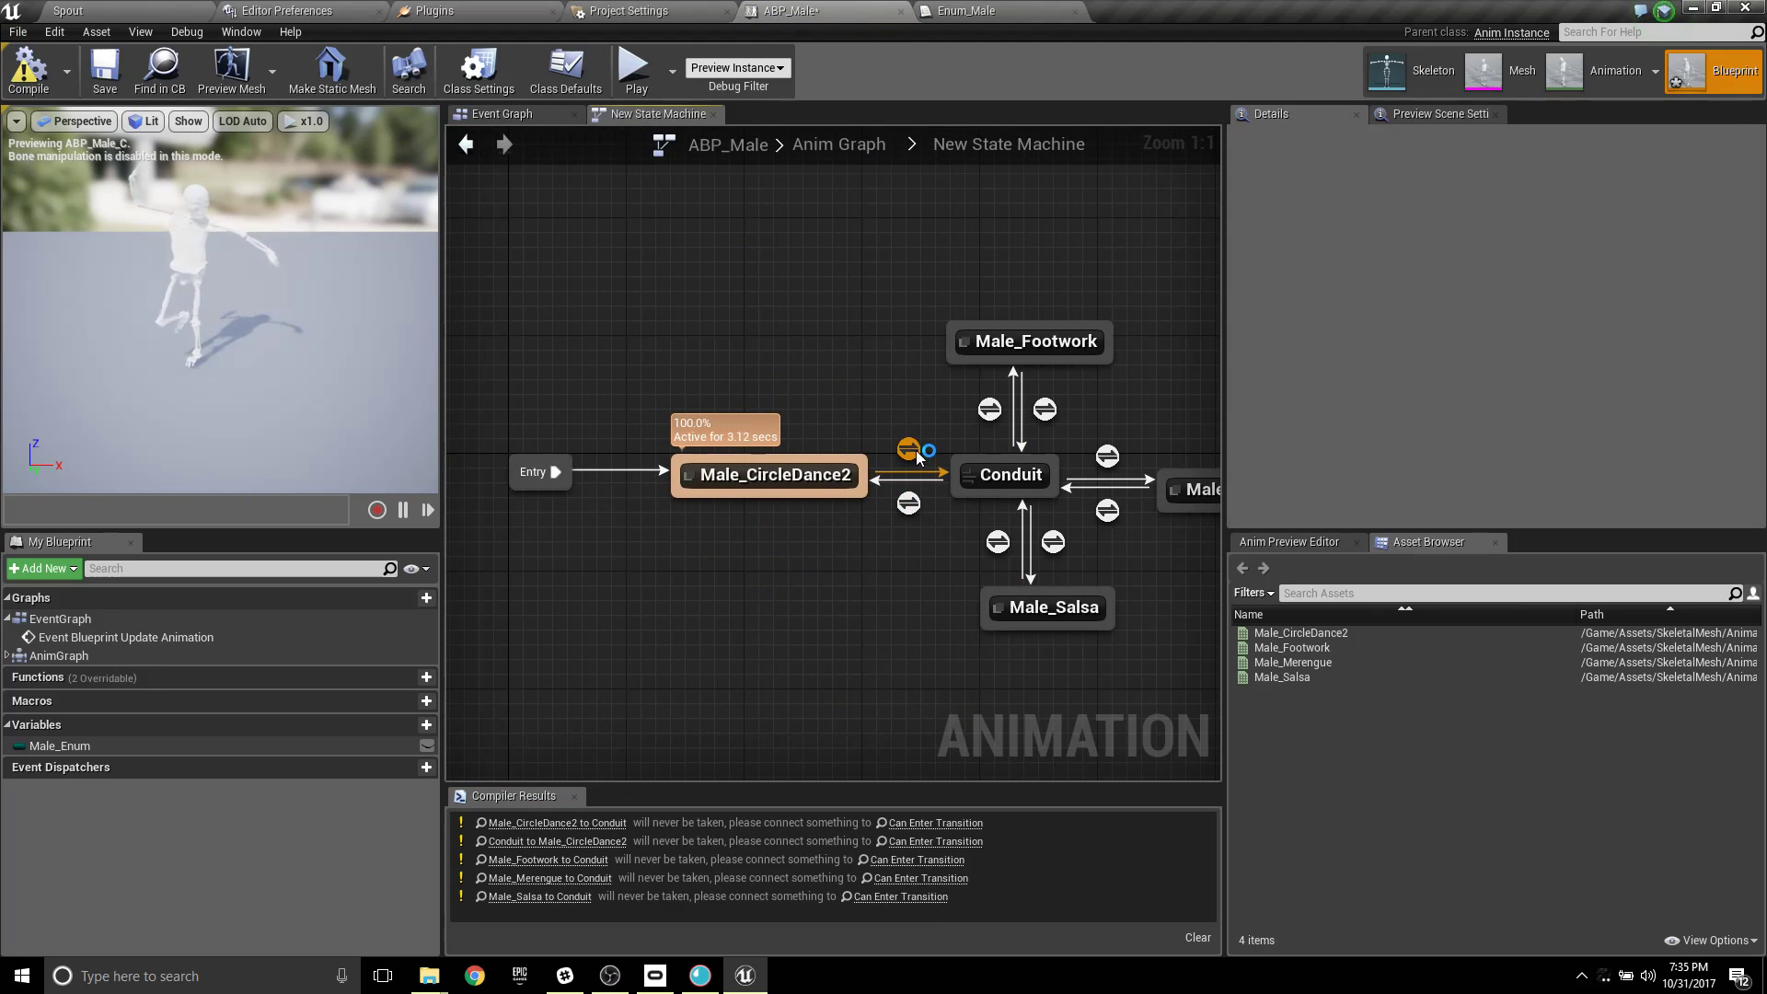
Make the Conduit to Male_CircleDance2 rule allow the transition when Male_Enum equals circle, and return to the state machine.
{"action": "double_click", "coordinate": [909, 515]}
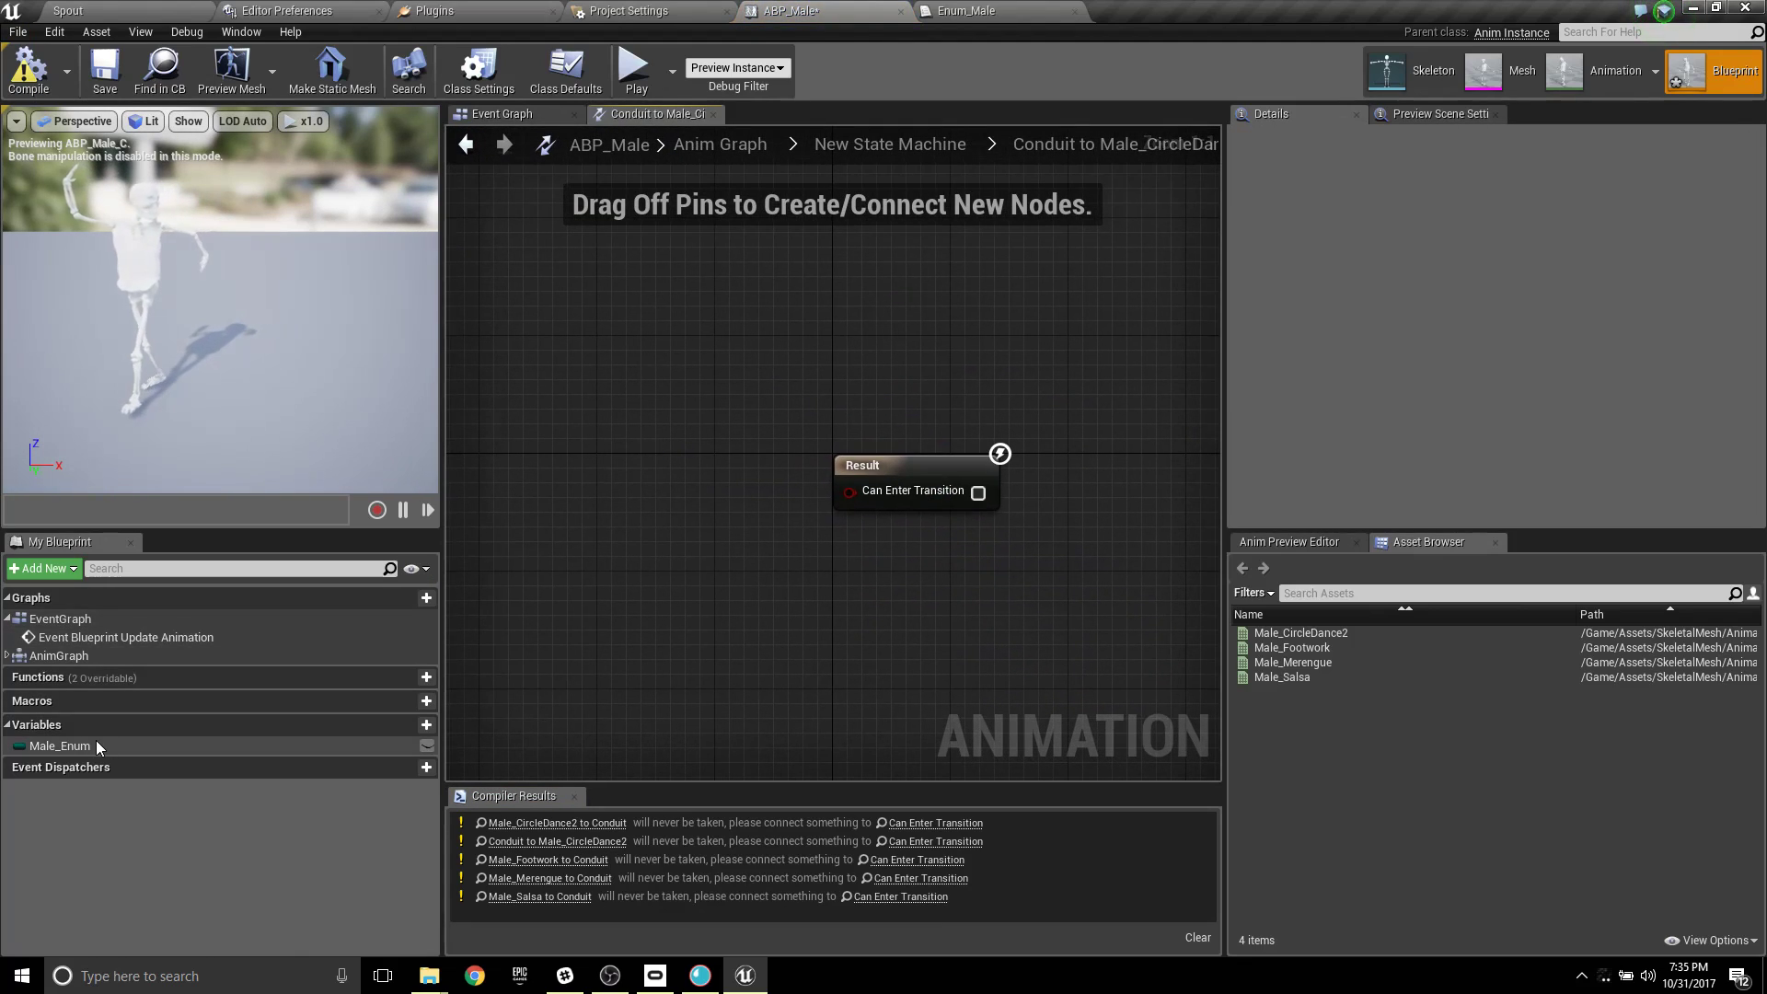
{"action": "left_click_drag", "start_coordinate": [81, 750], "coordinate": [605, 572], "text": "ctrl"}
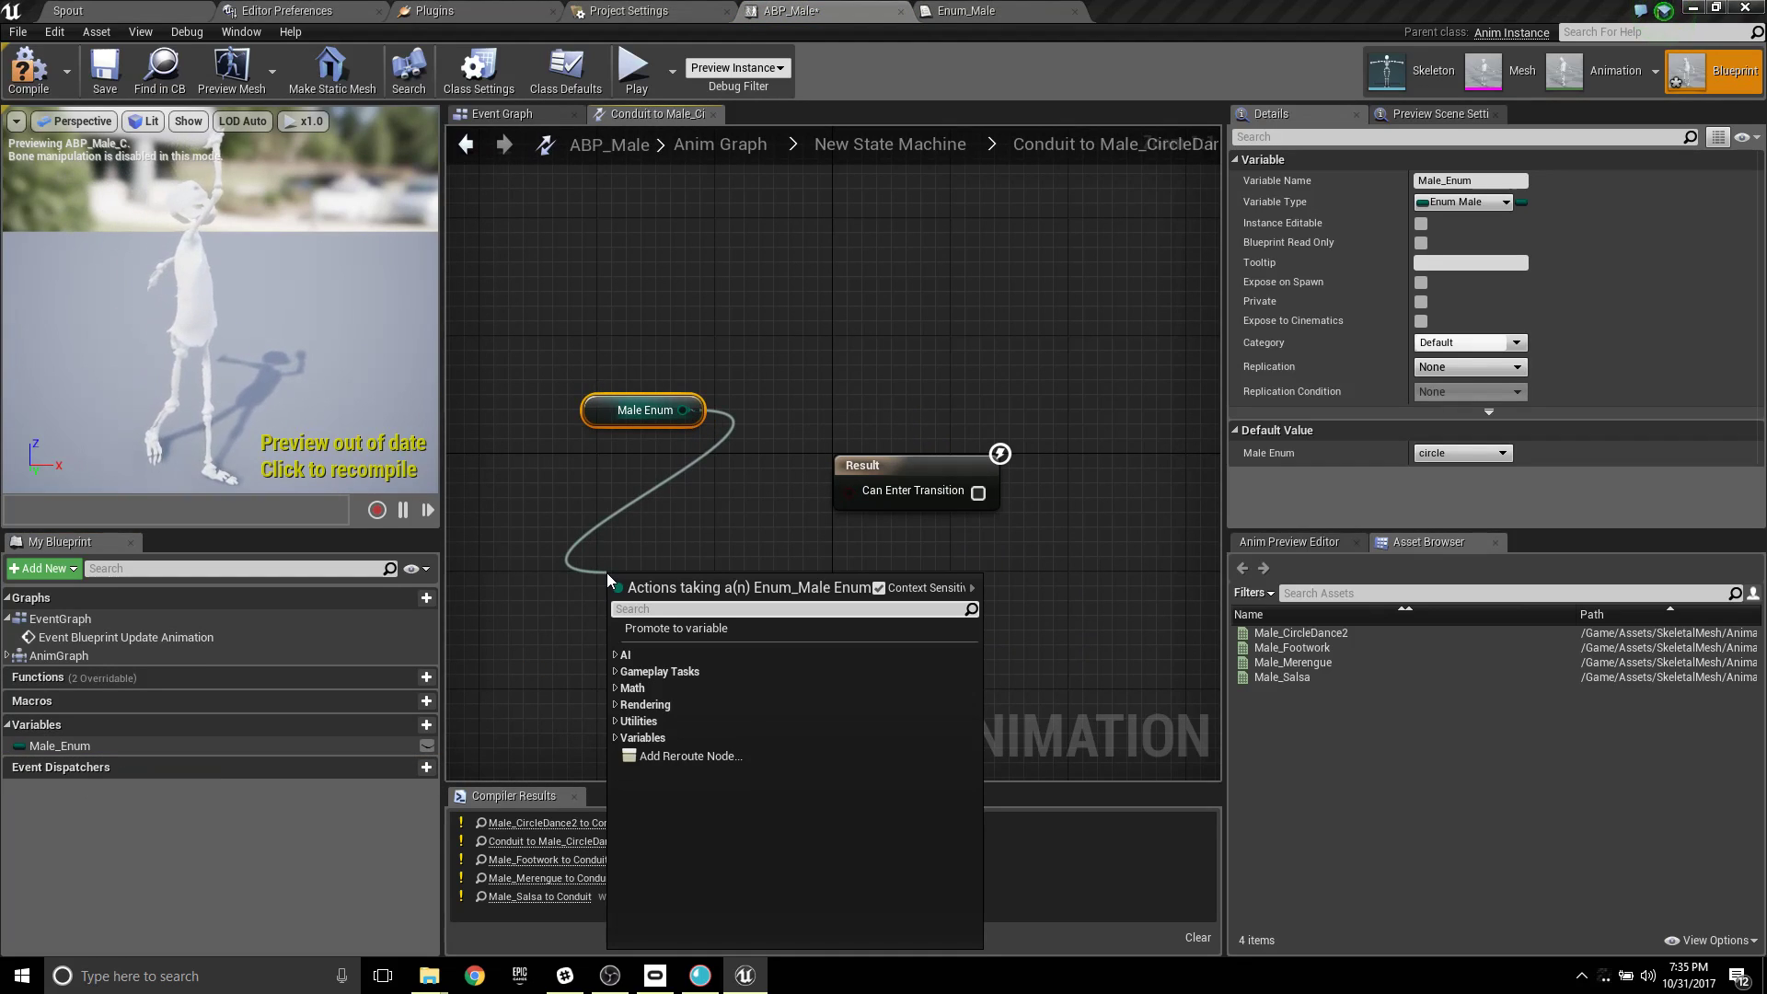
{"action": "type", "text": "=="}
{"action": "left_click", "coordinate": [705, 709]}
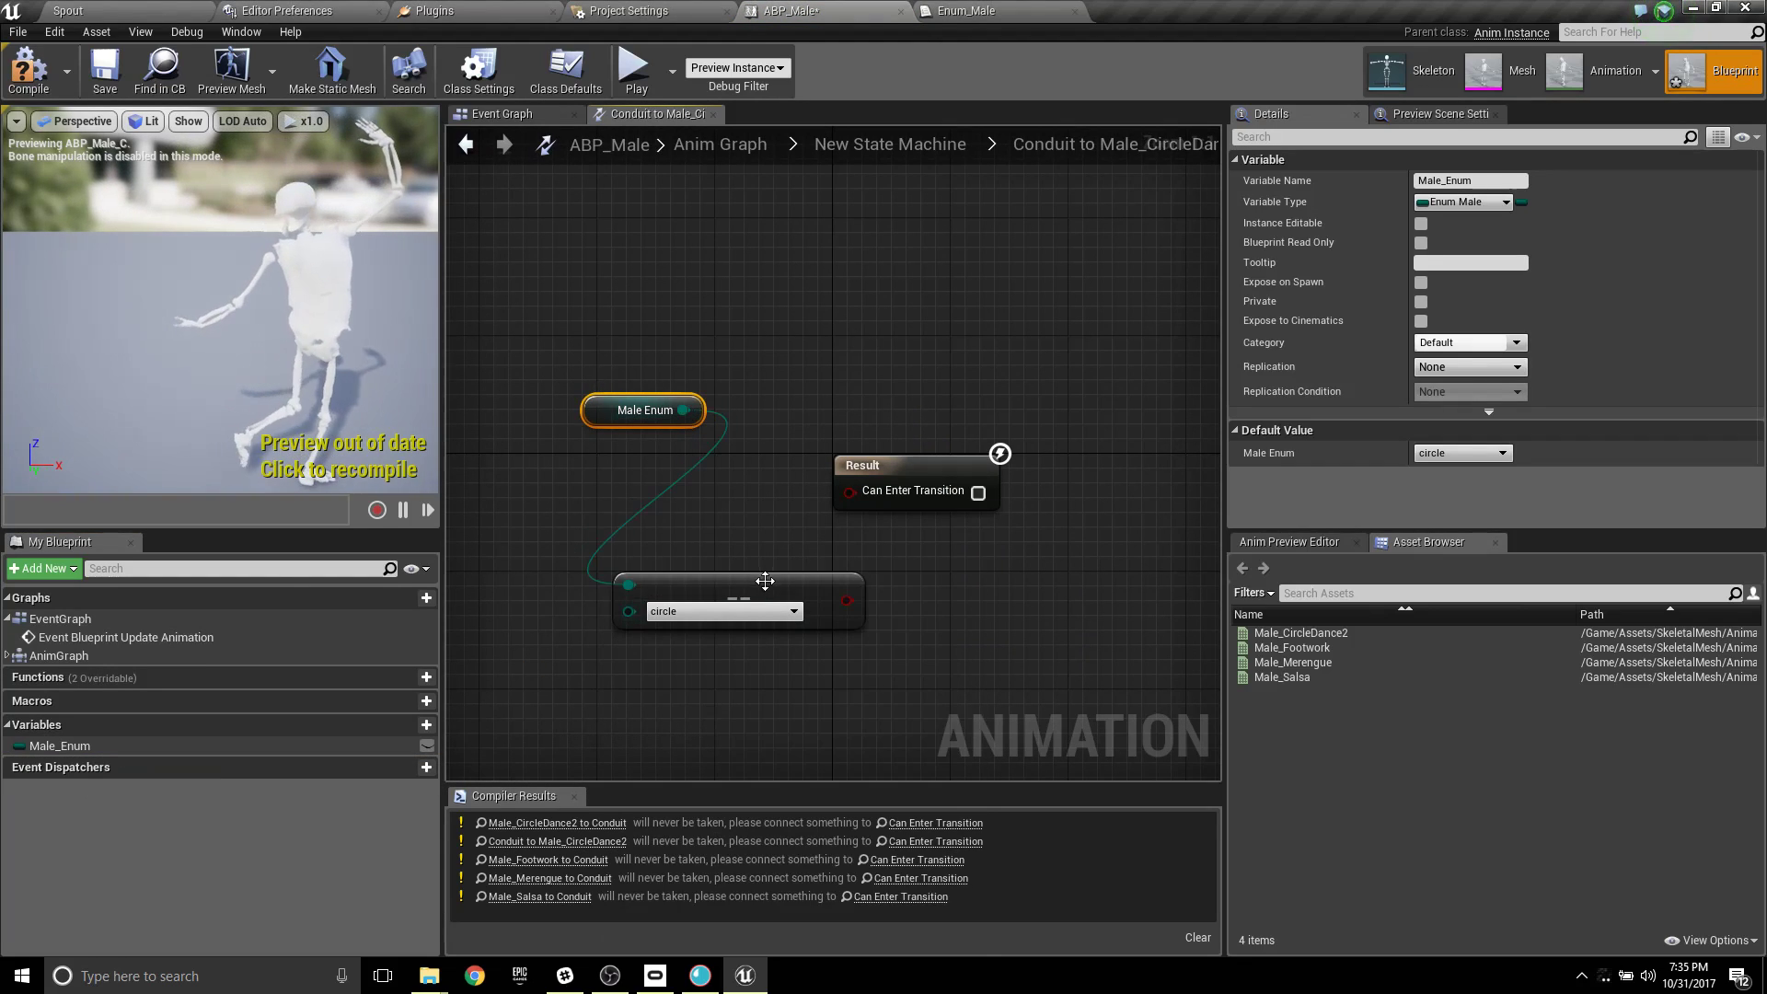
{"action": "left_click", "coordinate": [749, 611]}
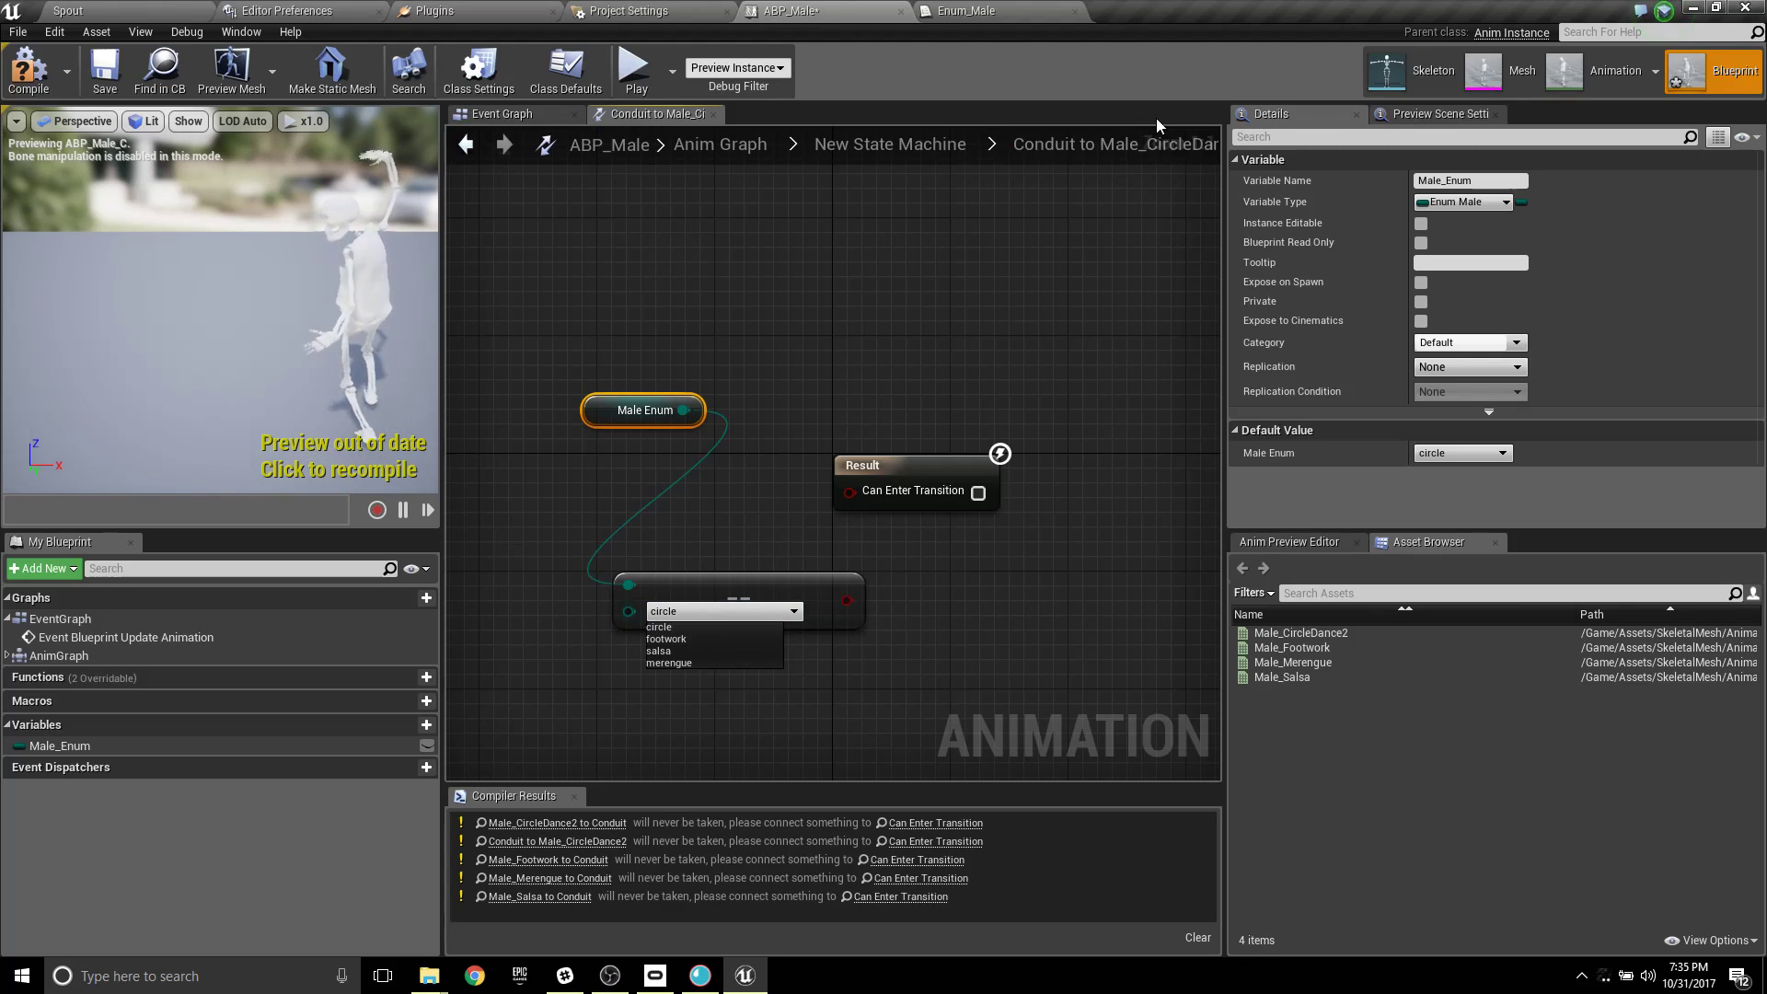
{"action": "left_click", "coordinate": [682, 630]}
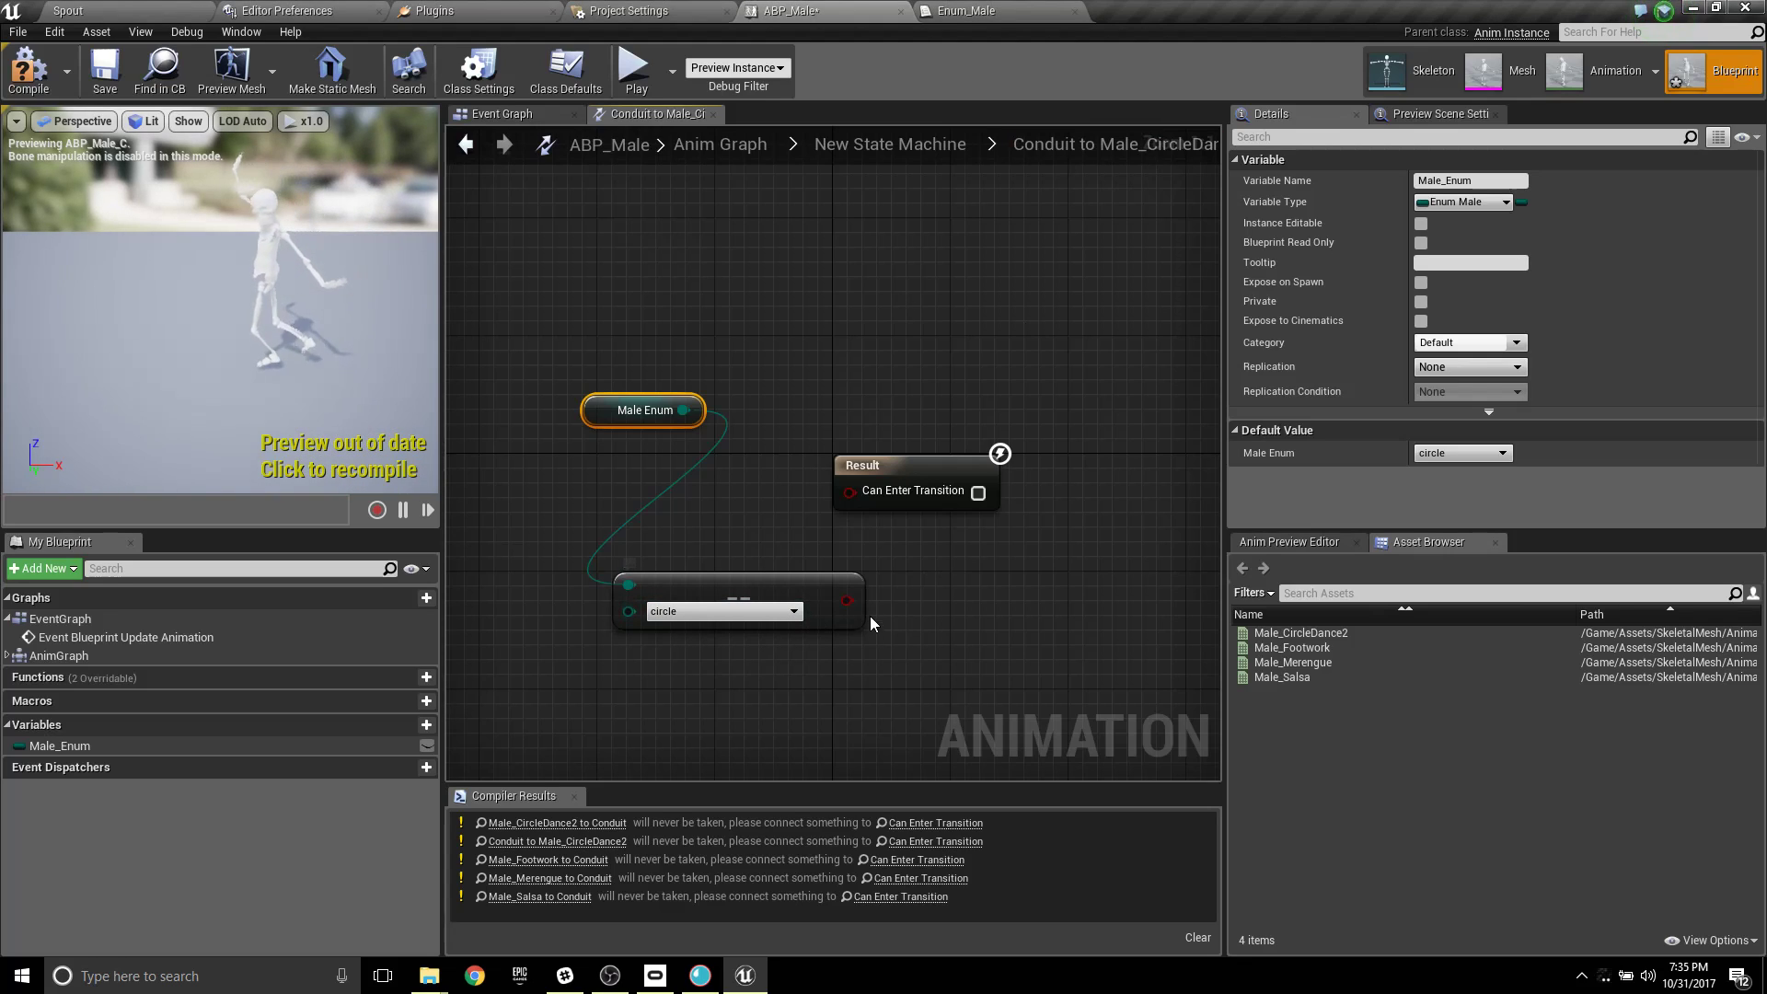
{"action": "left_click_drag", "start_coordinate": [858, 494], "coordinate": [859, 494]}
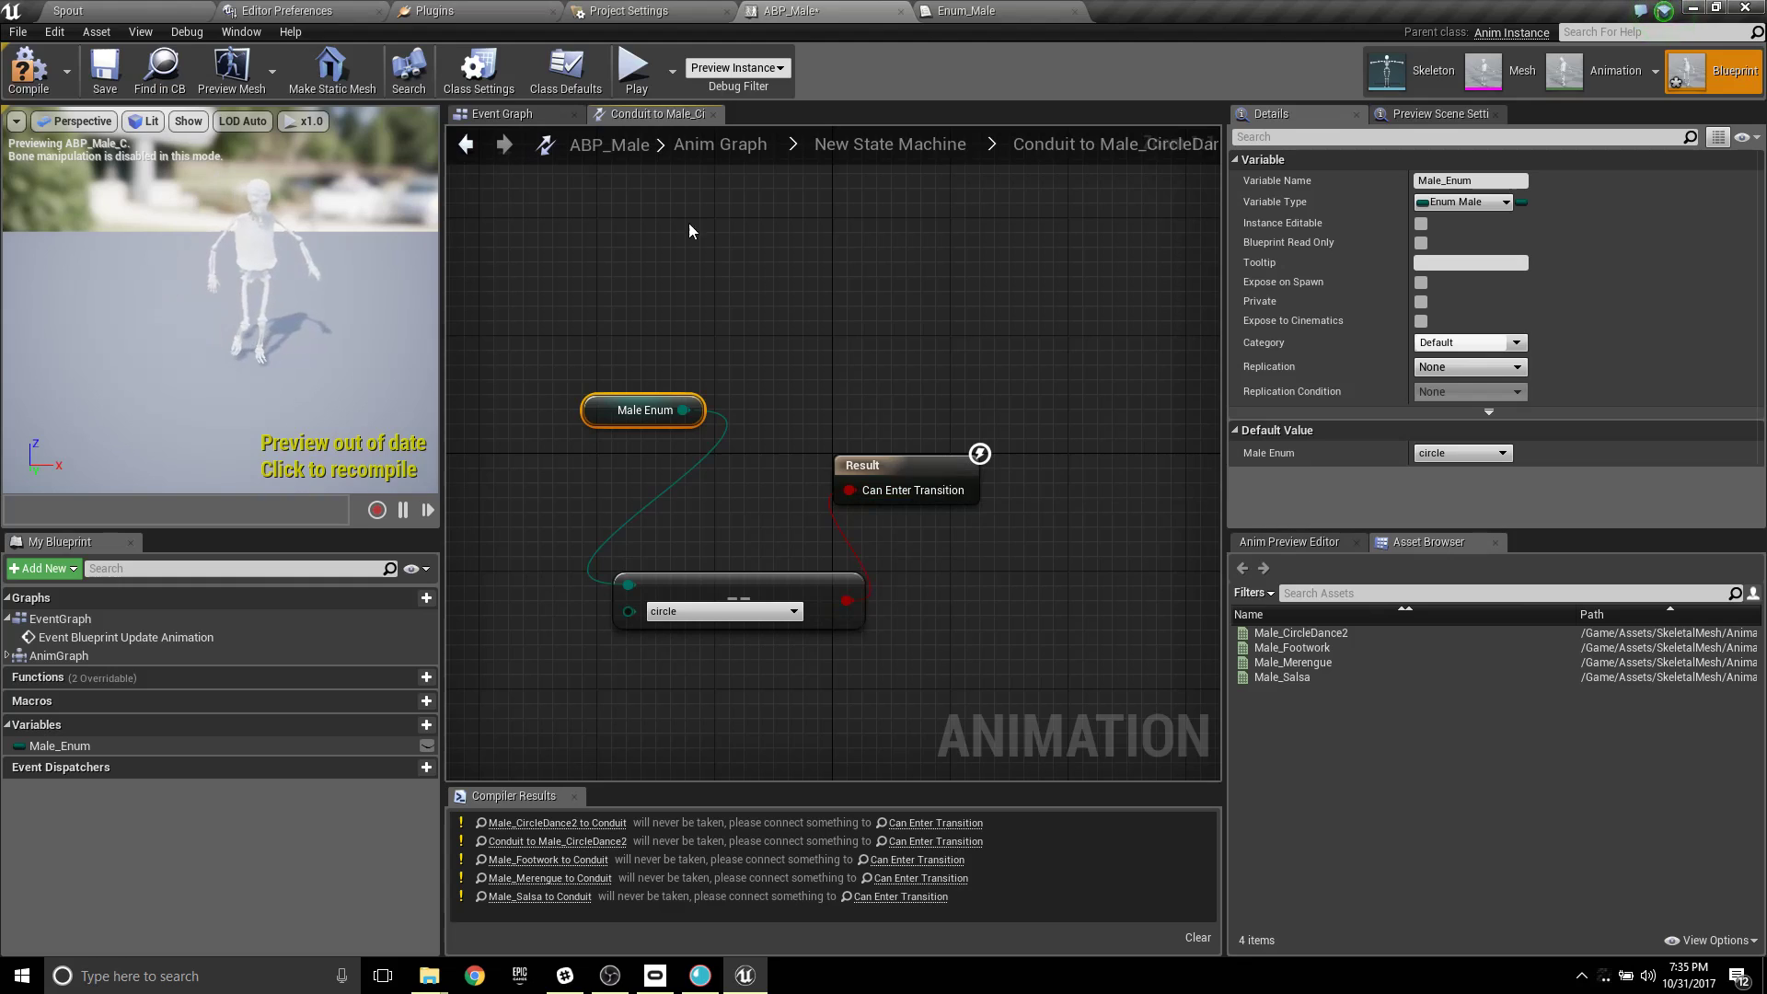
{"action": "left_click", "coordinate": [889, 143]}
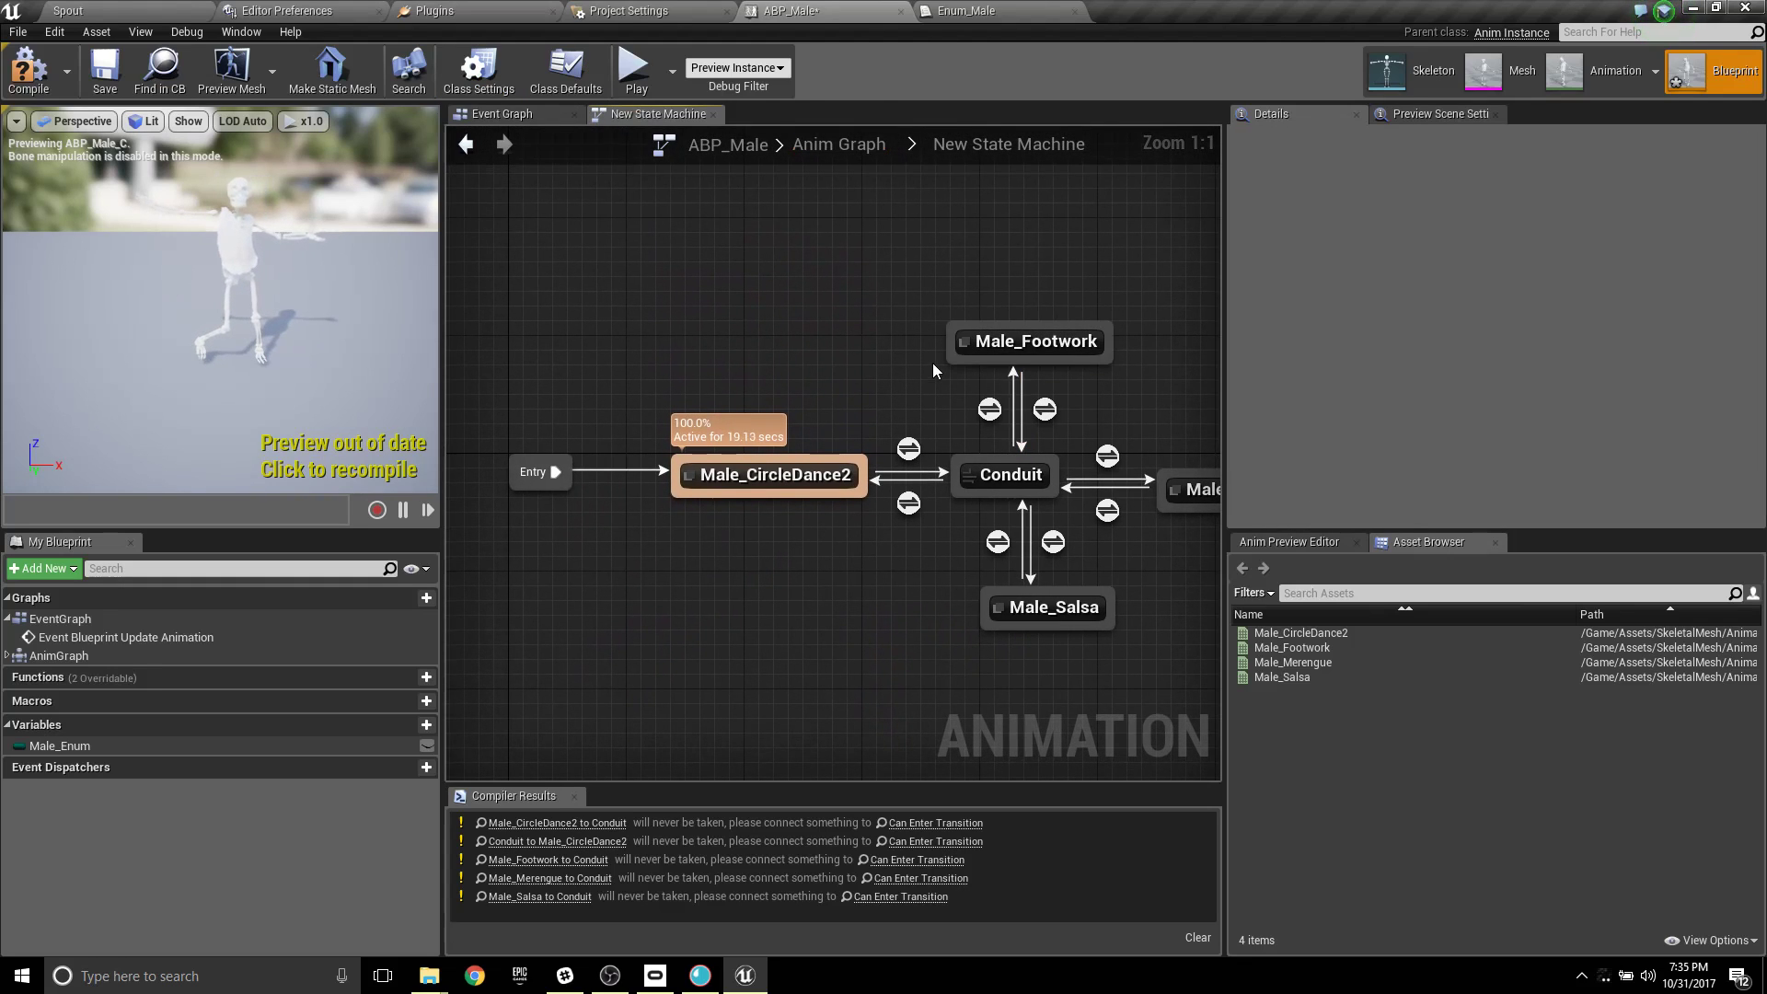
Enable Can Enter Transition in the Male_CircleDance2 to Conduit and Male_Footwork to Conduit rules, returning to the state machine.
{"action": "double_click", "coordinate": [909, 450]}
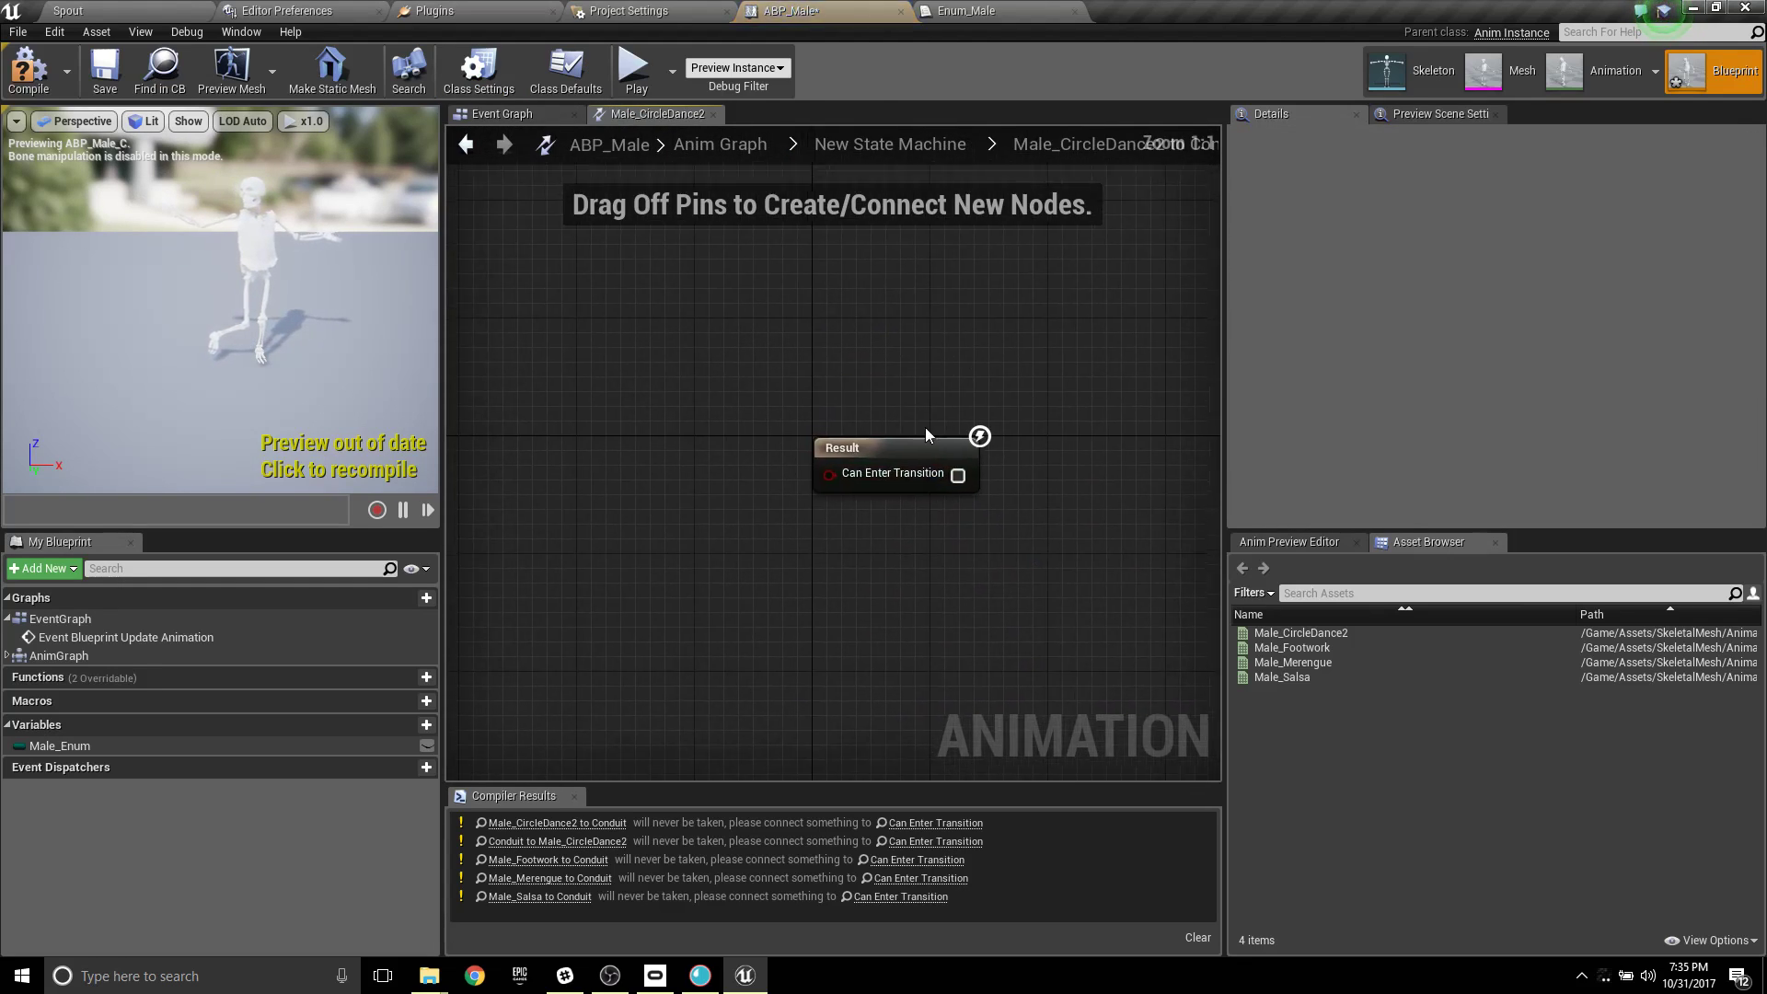
{"action": "left_click", "coordinate": [891, 145]}
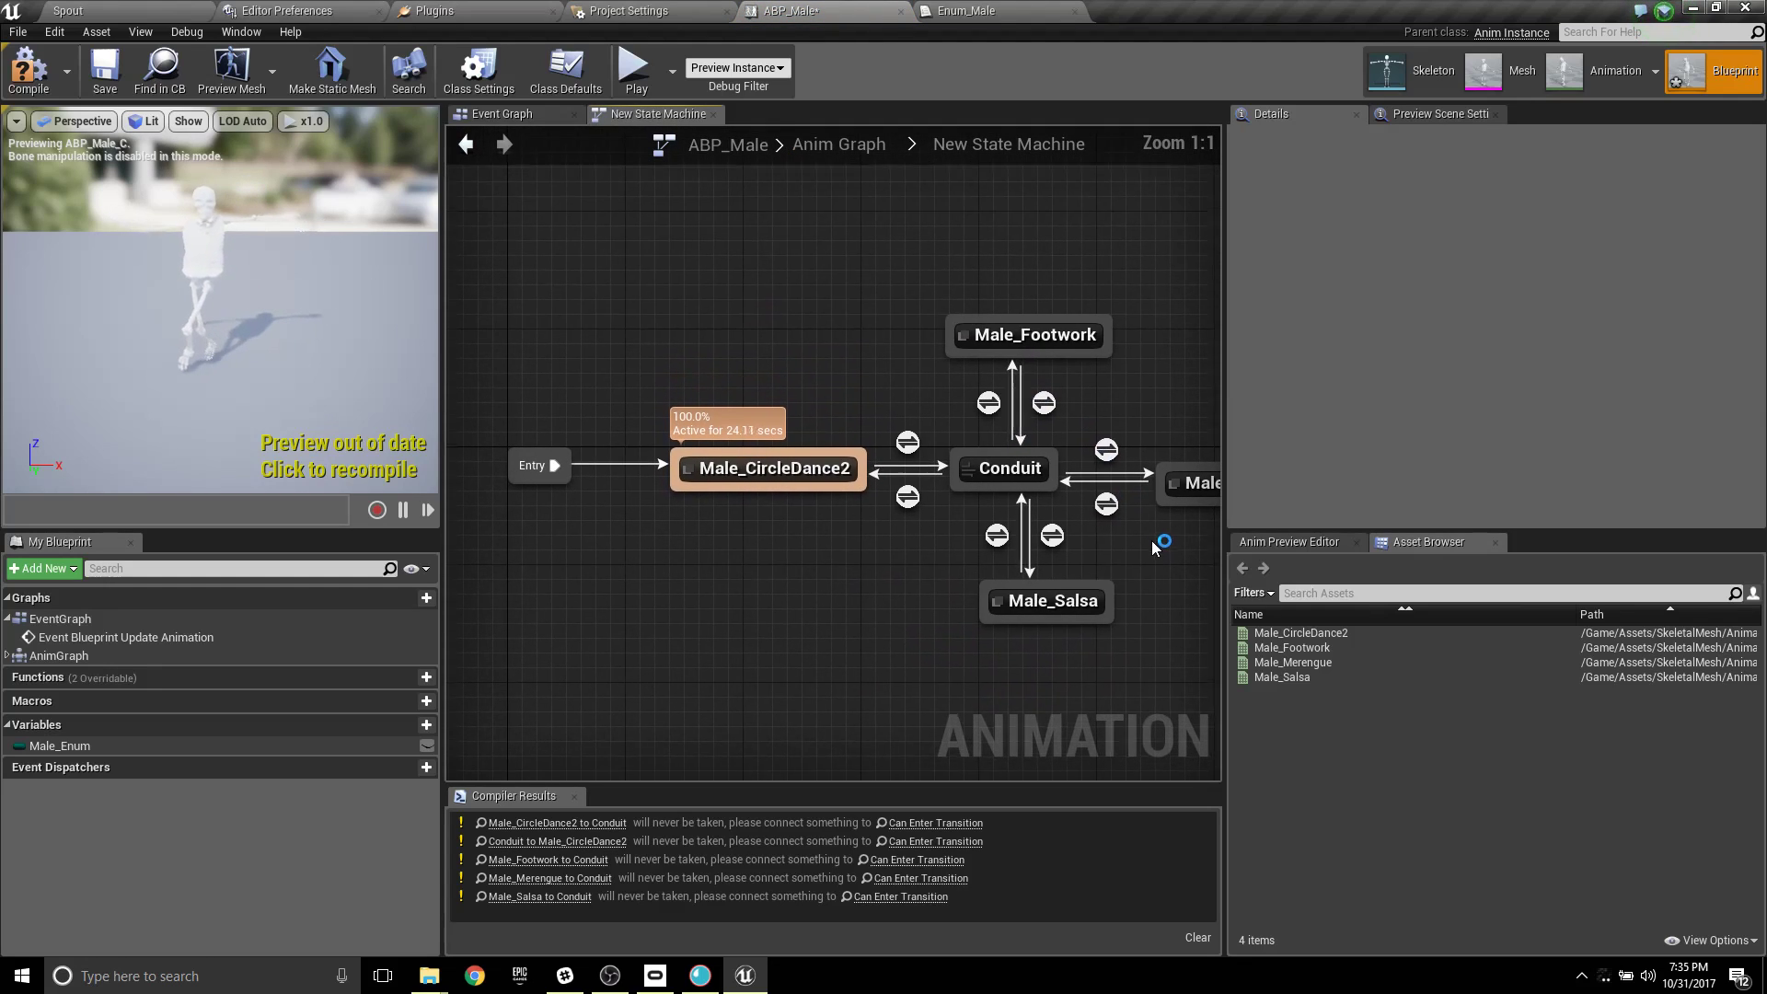
{"action": "double_click", "coordinate": [1045, 409]}
{"action": "left_click", "coordinate": [979, 493]}
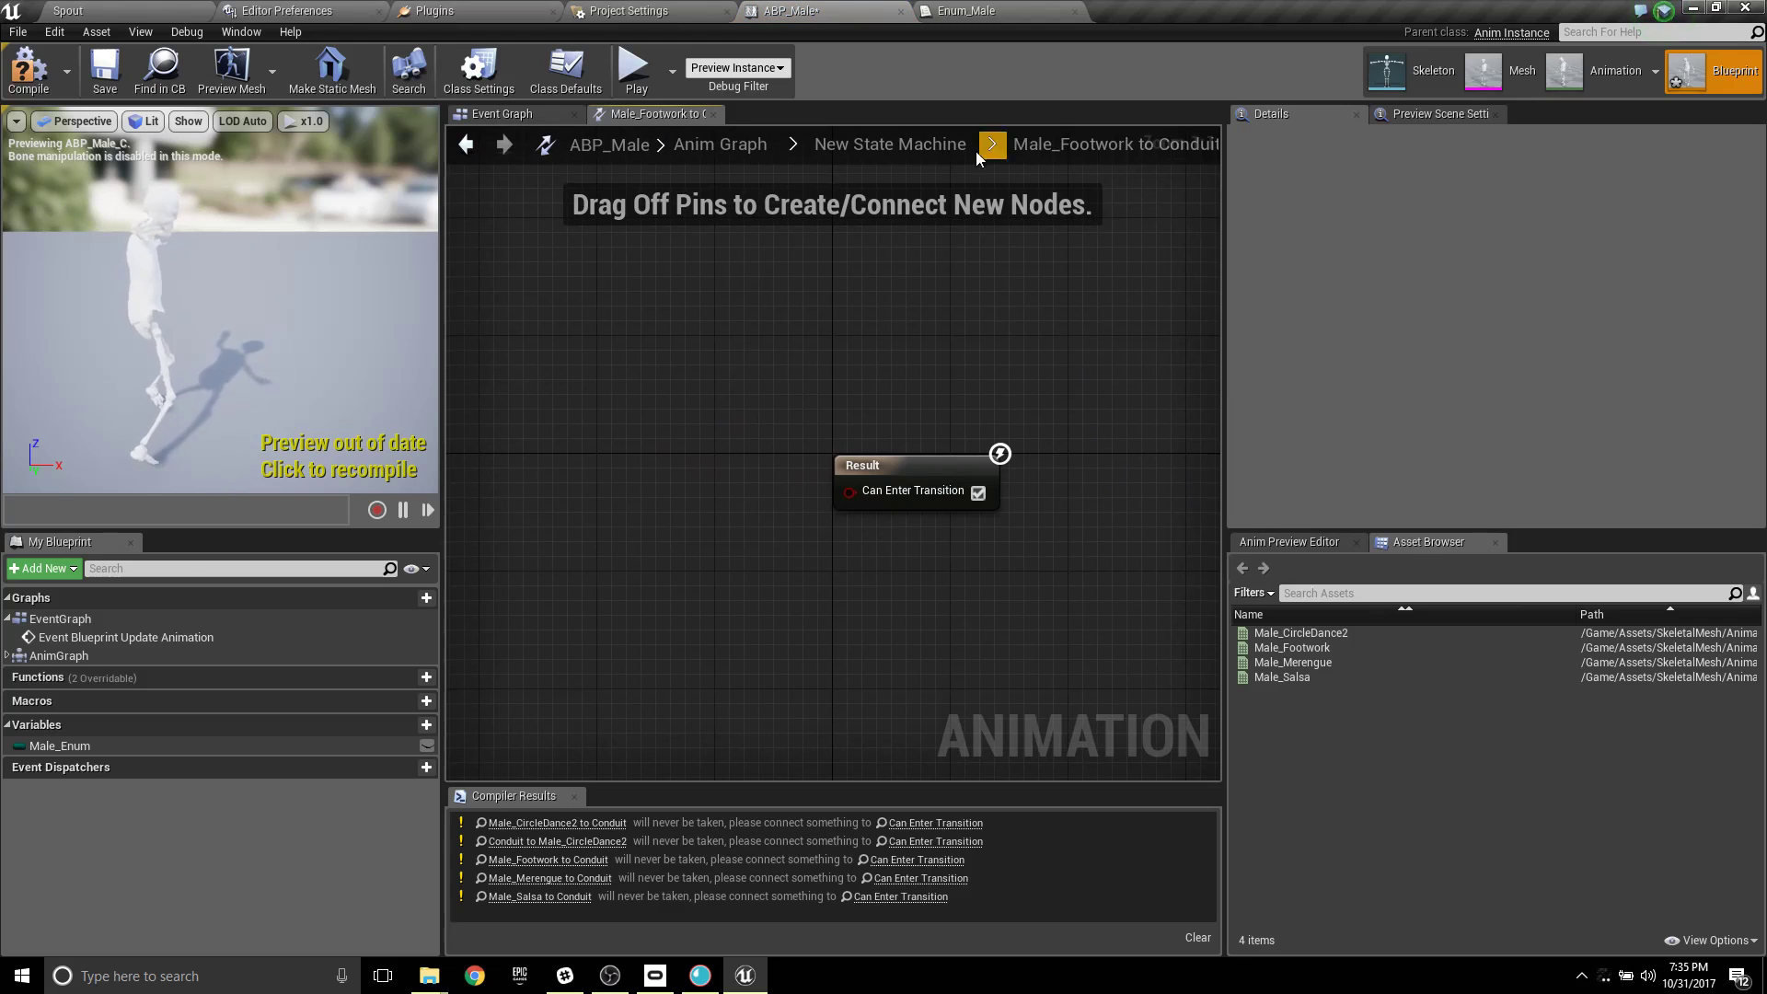
{"action": "left_click", "coordinate": [948, 147]}
Enable Can Enter Transition in the Male_Merengue to Conduit rule and return to the state machine.
{"action": "right_click_drag", "start_coordinate": [1178, 584], "coordinate": [1011, 567]}
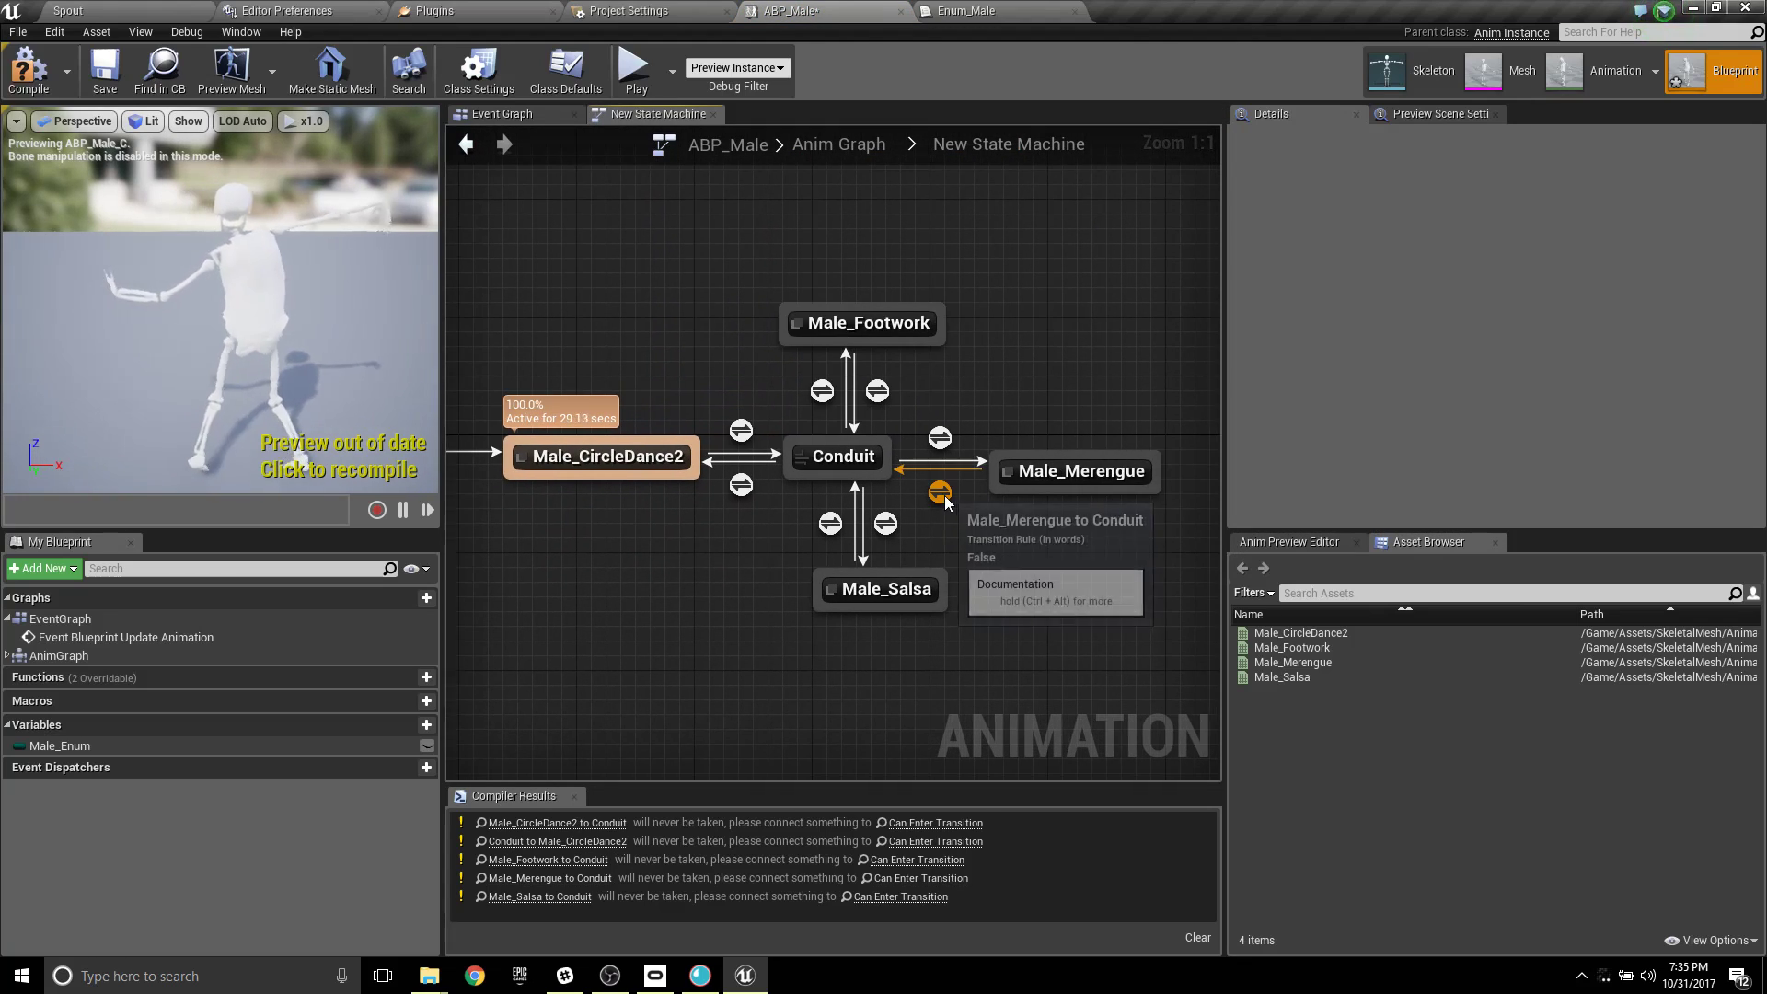
{"action": "double_click", "coordinate": [941, 493]}
{"action": "left_click", "coordinate": [979, 493]}
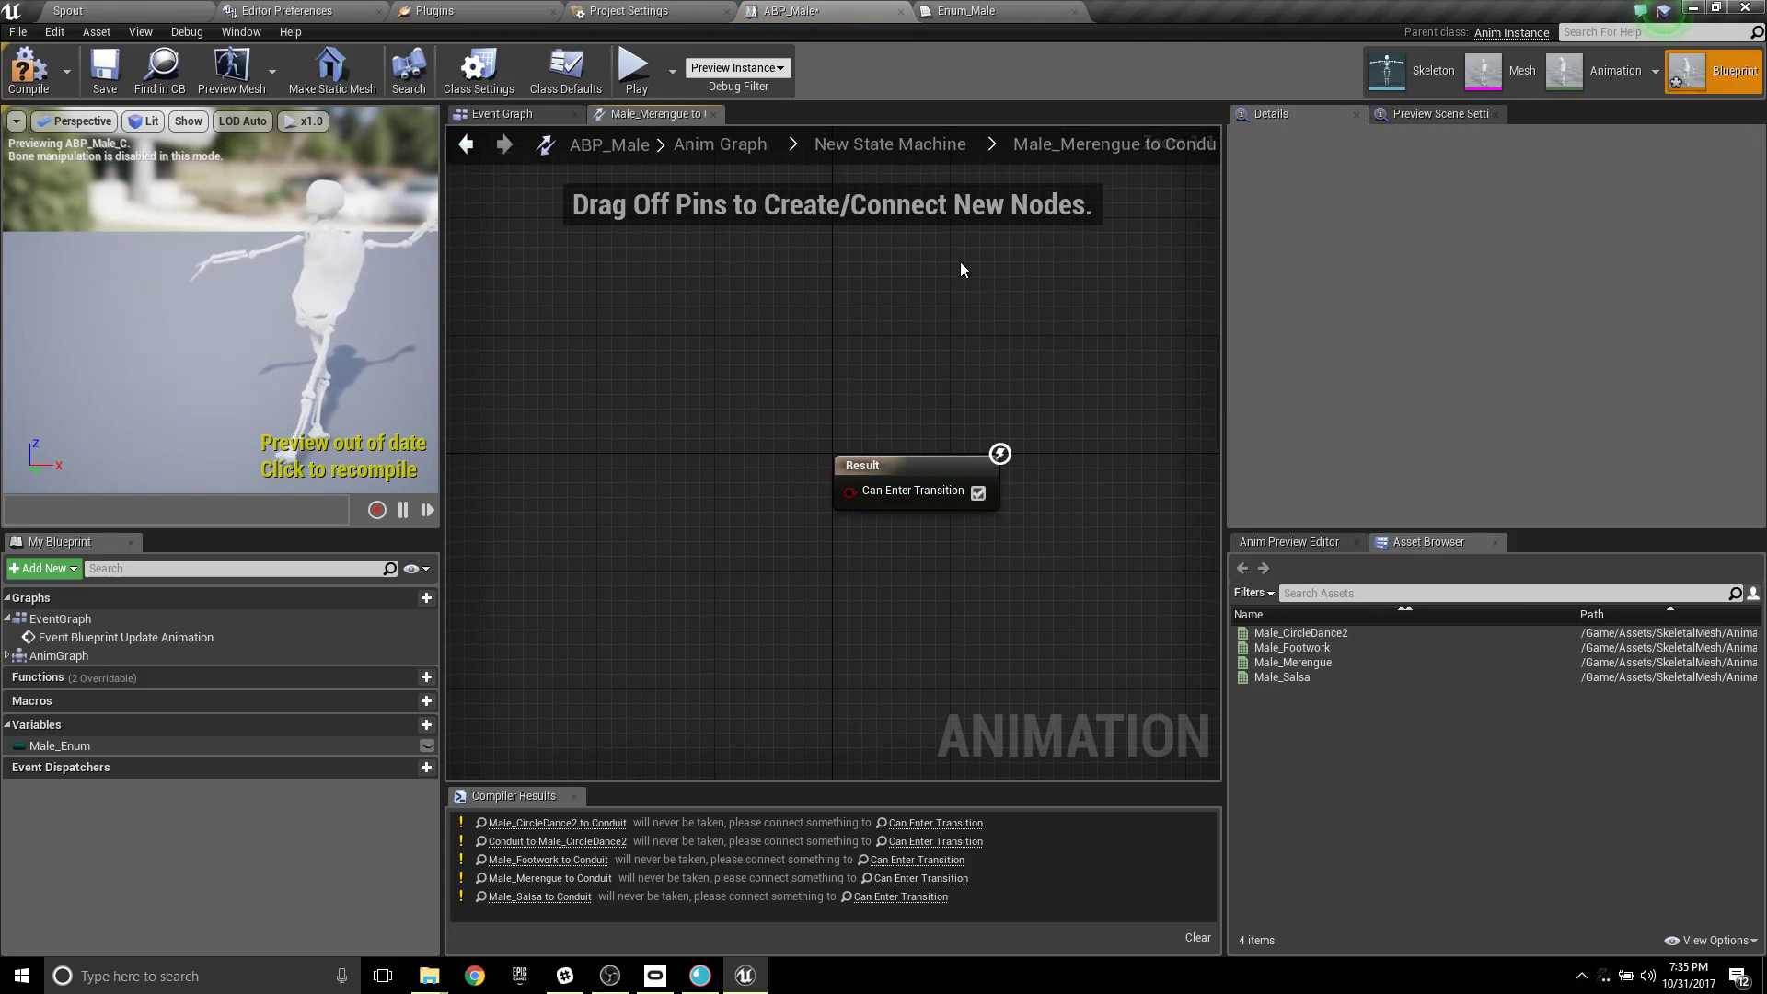
{"action": "left_click", "coordinate": [924, 165]}
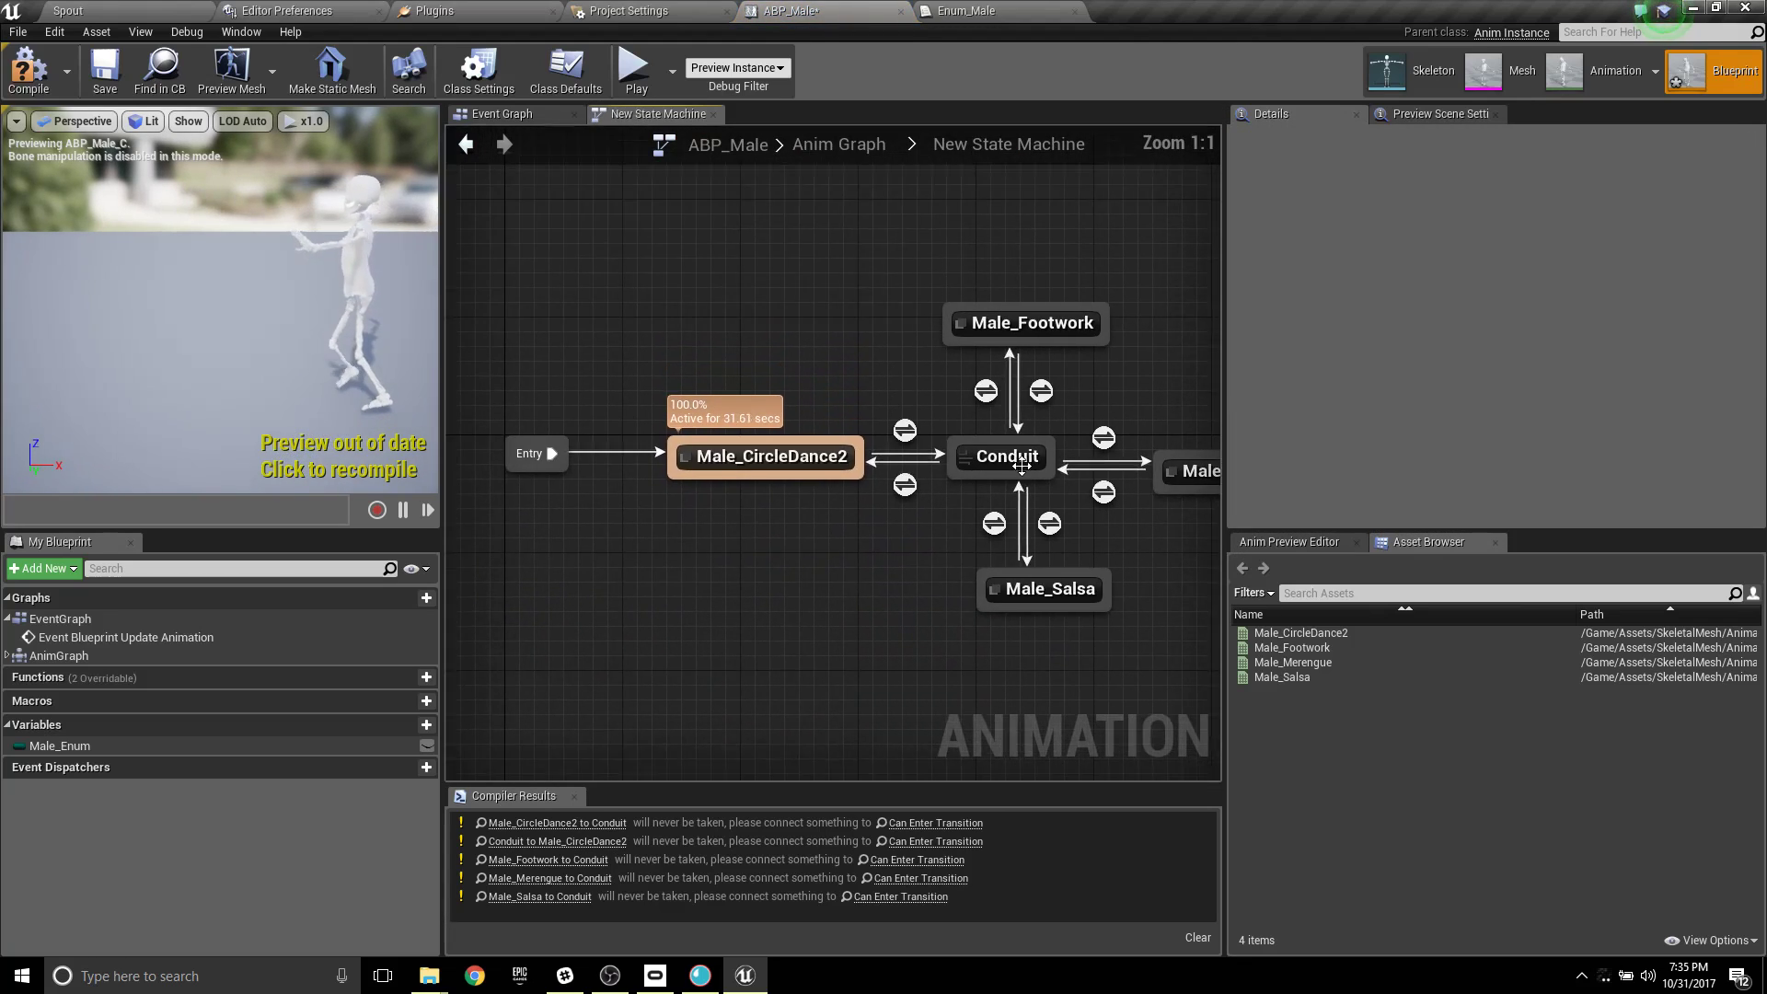
Enable Can Enter Transition in the Male_Salsa to Conduit rule, recompile the blueprint, and return to the state machine.
{"action": "double_click", "coordinate": [1001, 543]}
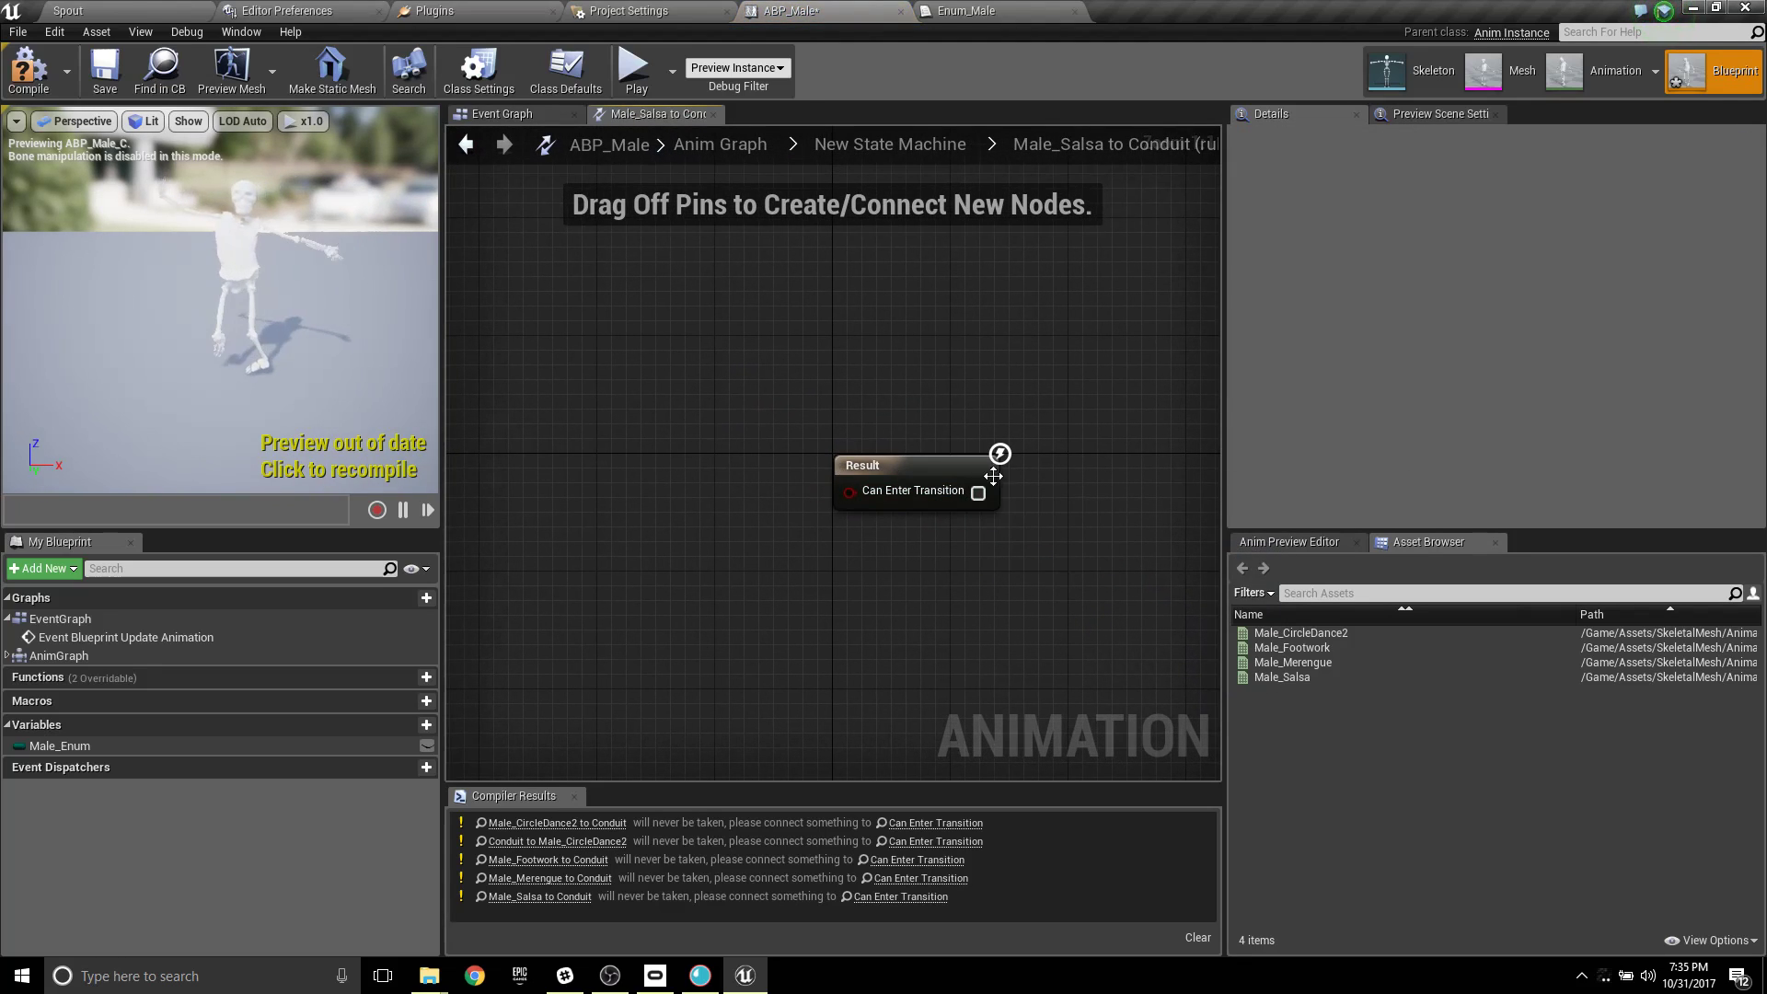
{"action": "left_click", "coordinate": [979, 494]}
{"action": "left_click", "coordinate": [345, 449]}
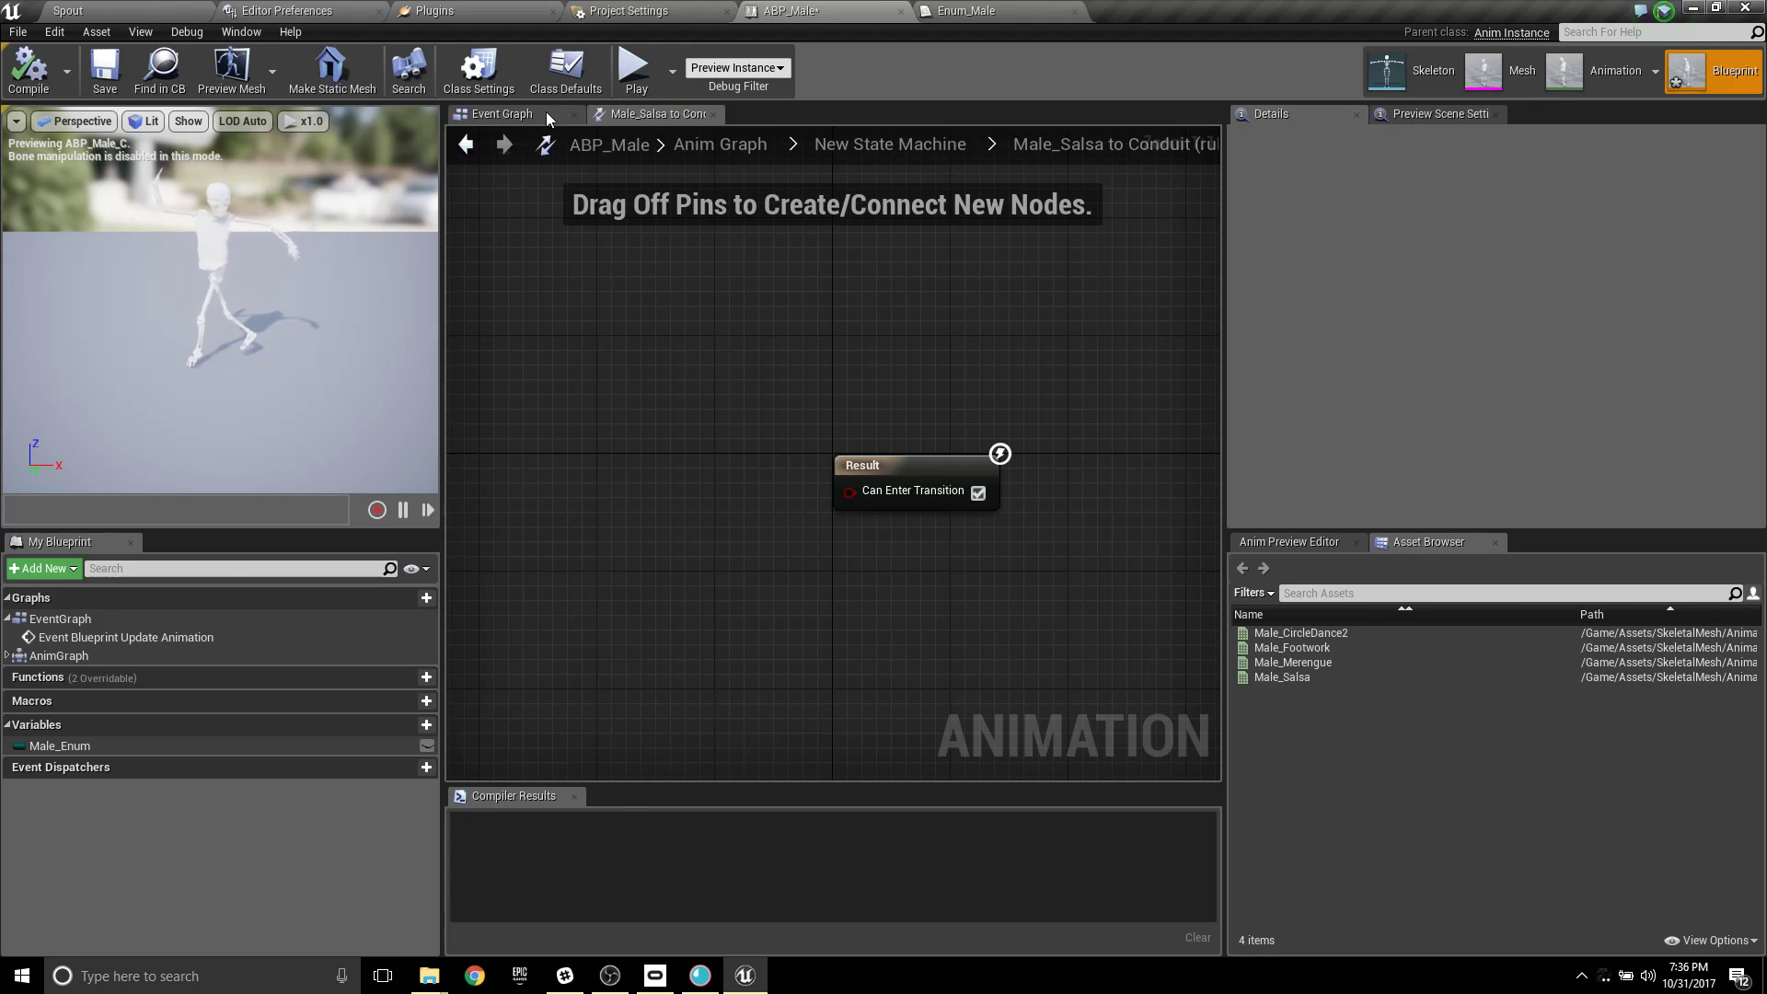
{"action": "left_click", "coordinate": [897, 155]}
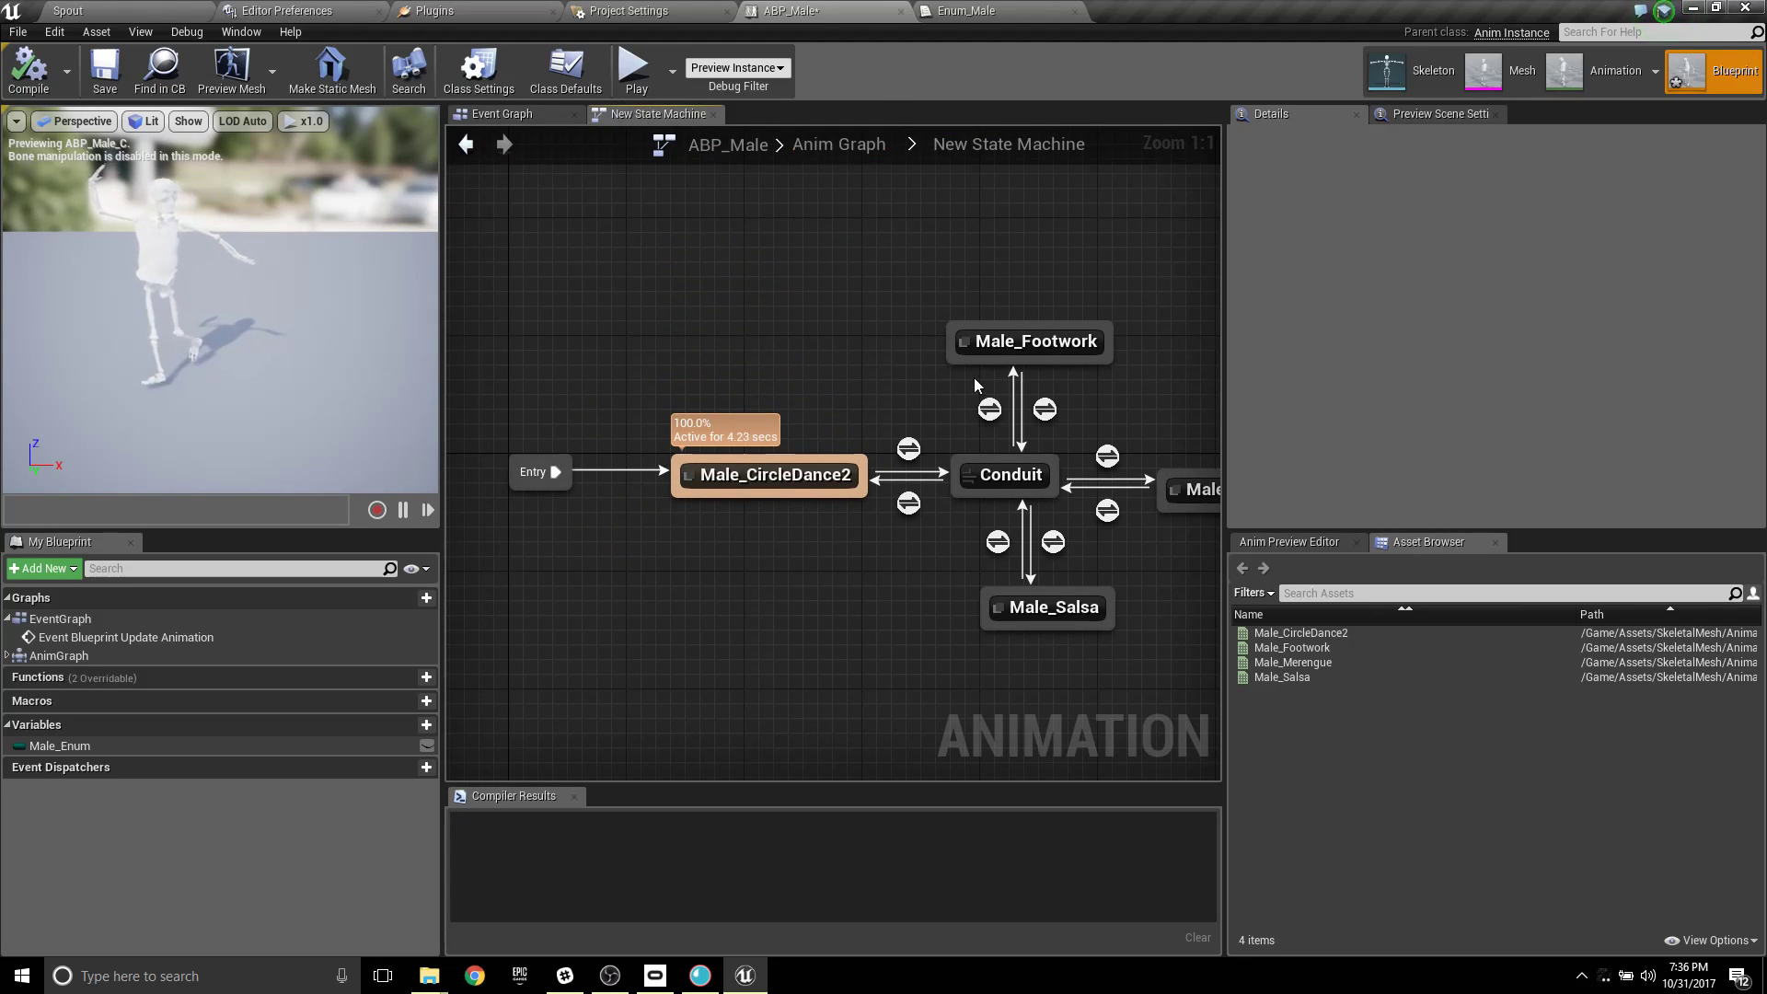
Preview the dance switching by setting the preview Male Enum to footwork, salsa, and merengue in turn.
{"action": "left_click", "coordinate": [1321, 546]}
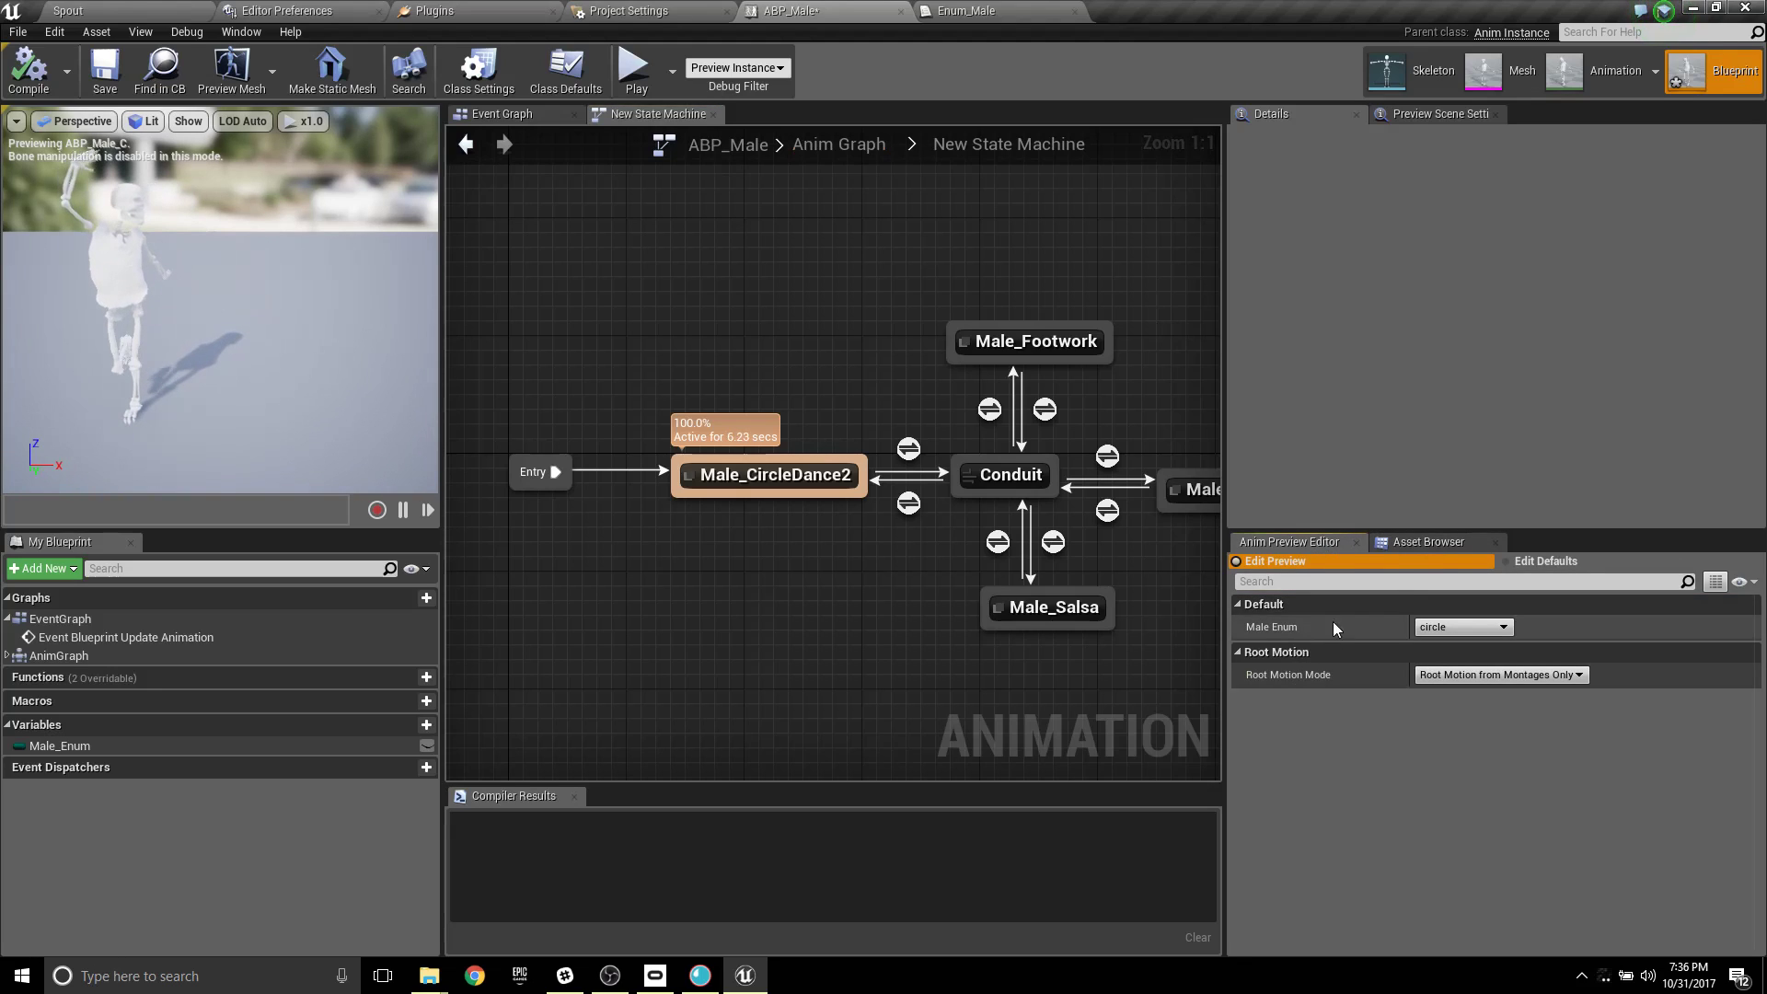
{"action": "left_click", "coordinate": [1465, 624]}
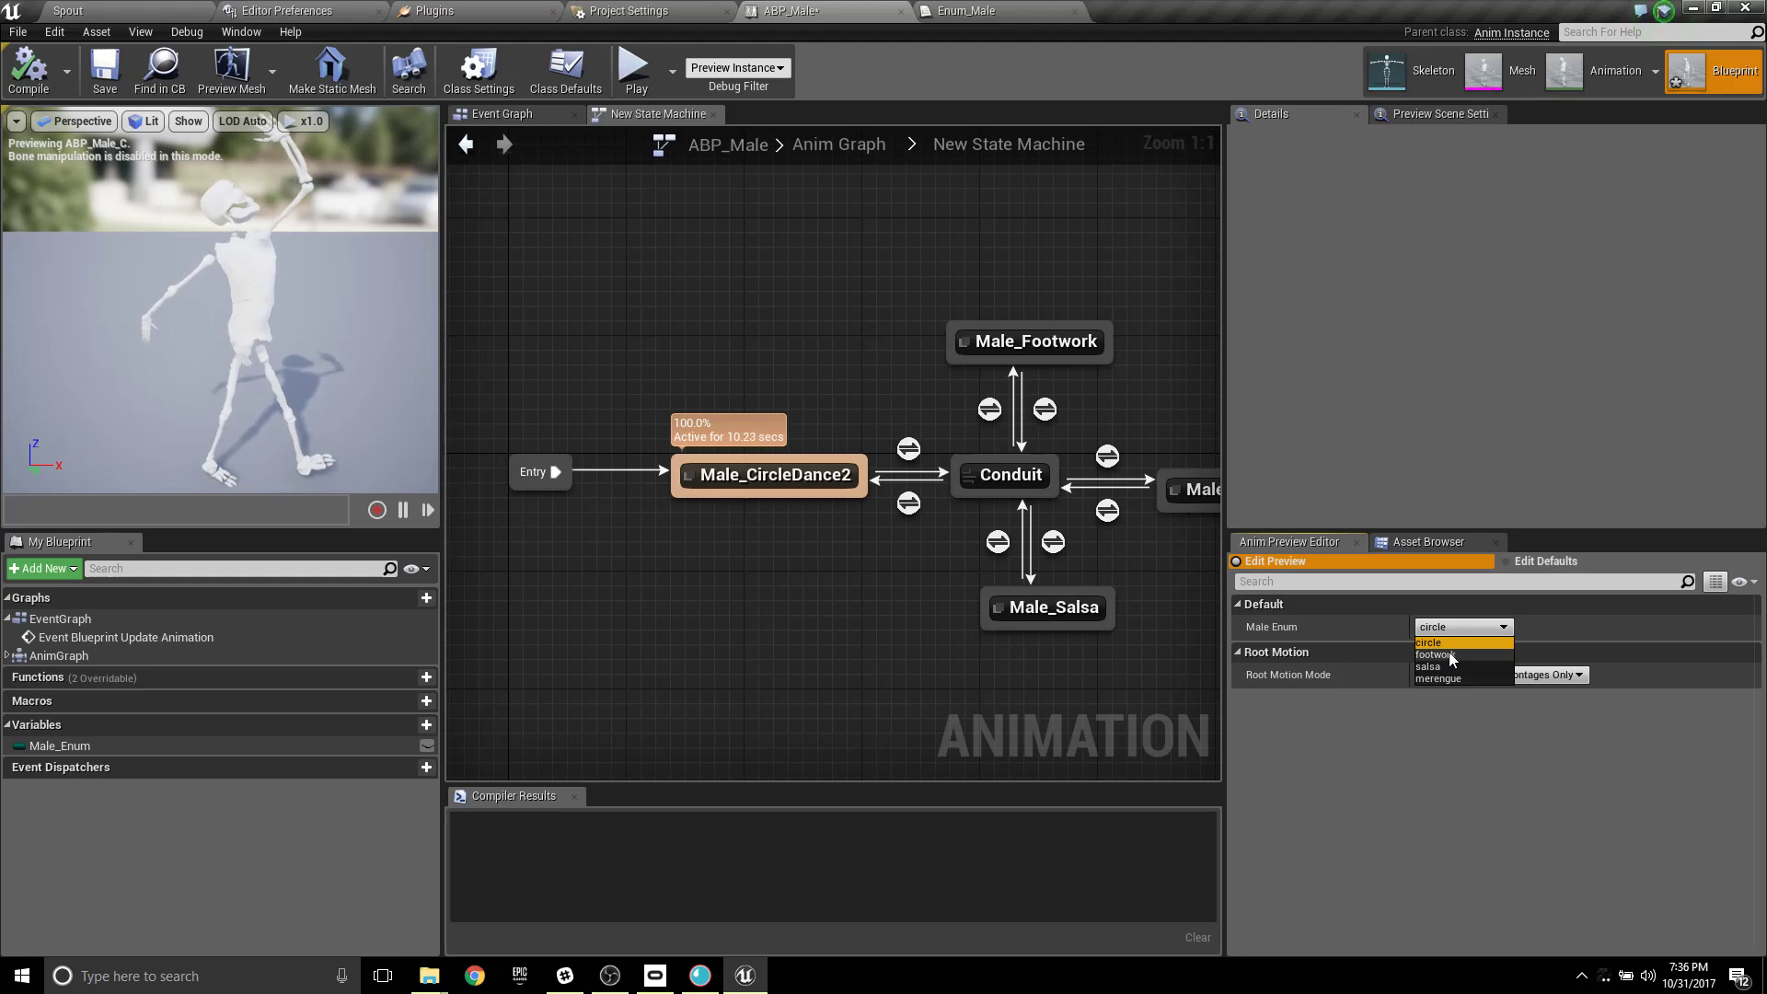
{"action": "left_click", "coordinate": [1449, 654]}
{"action": "left_click", "coordinate": [1467, 629]}
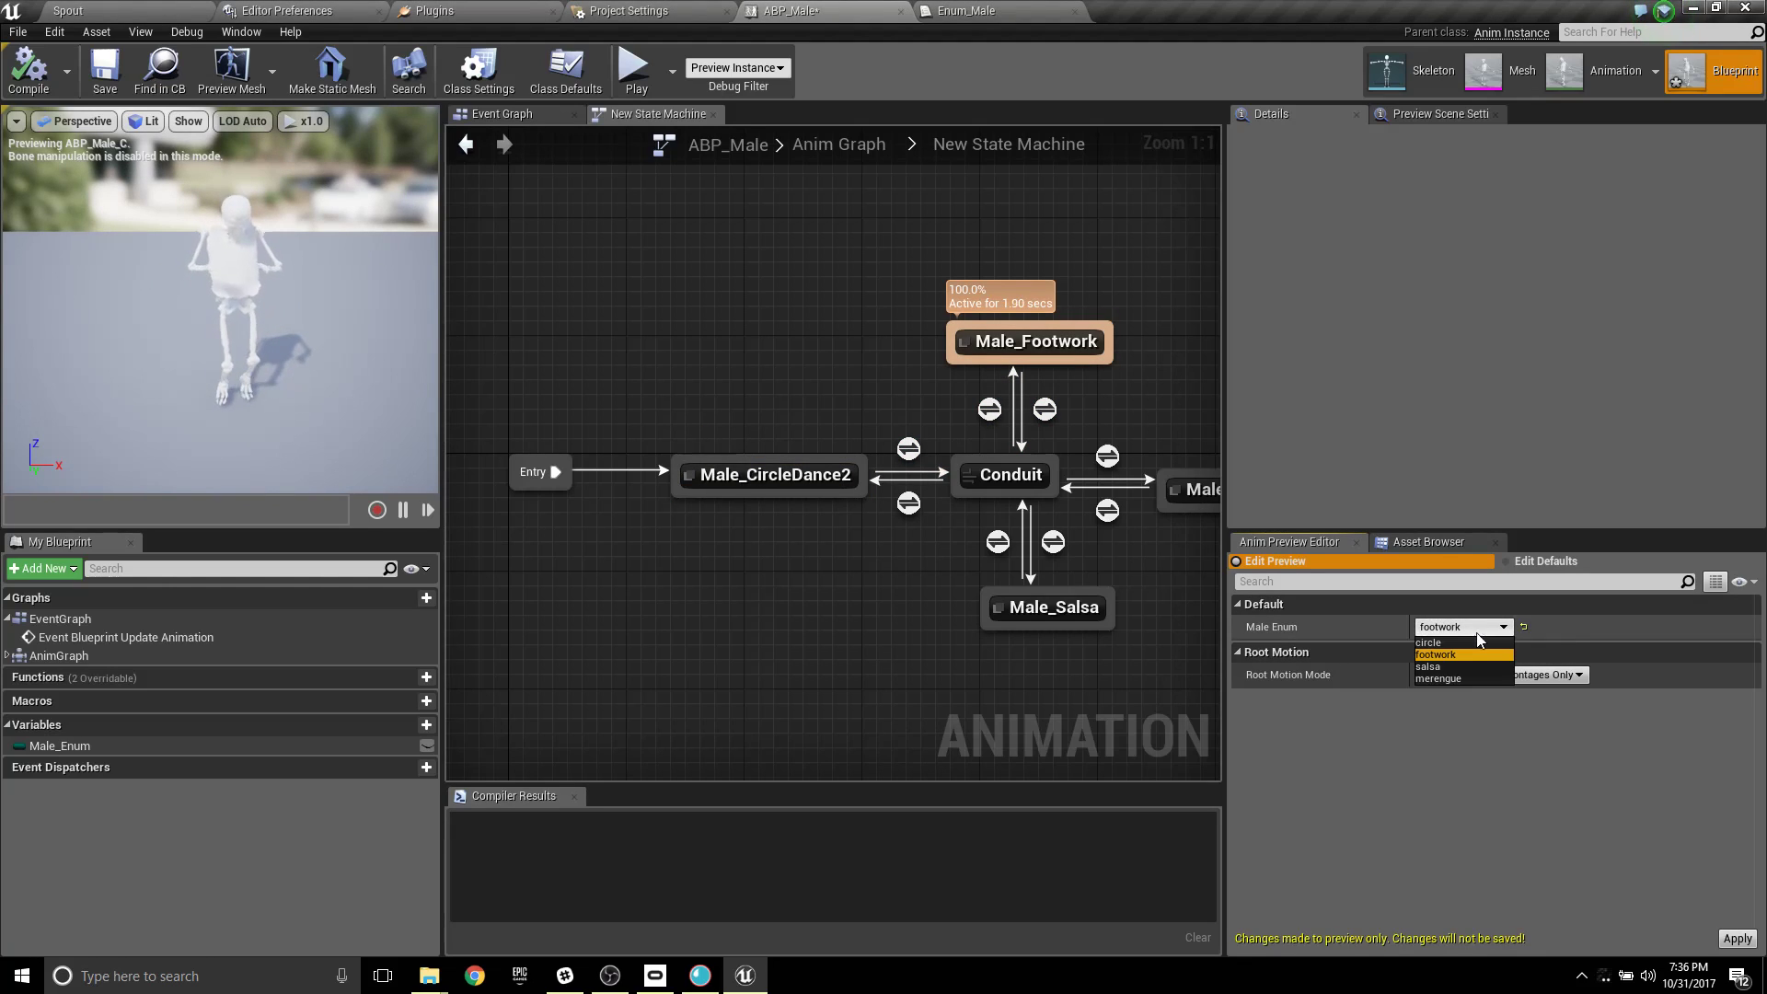
{"action": "left_click", "coordinate": [1467, 666]}
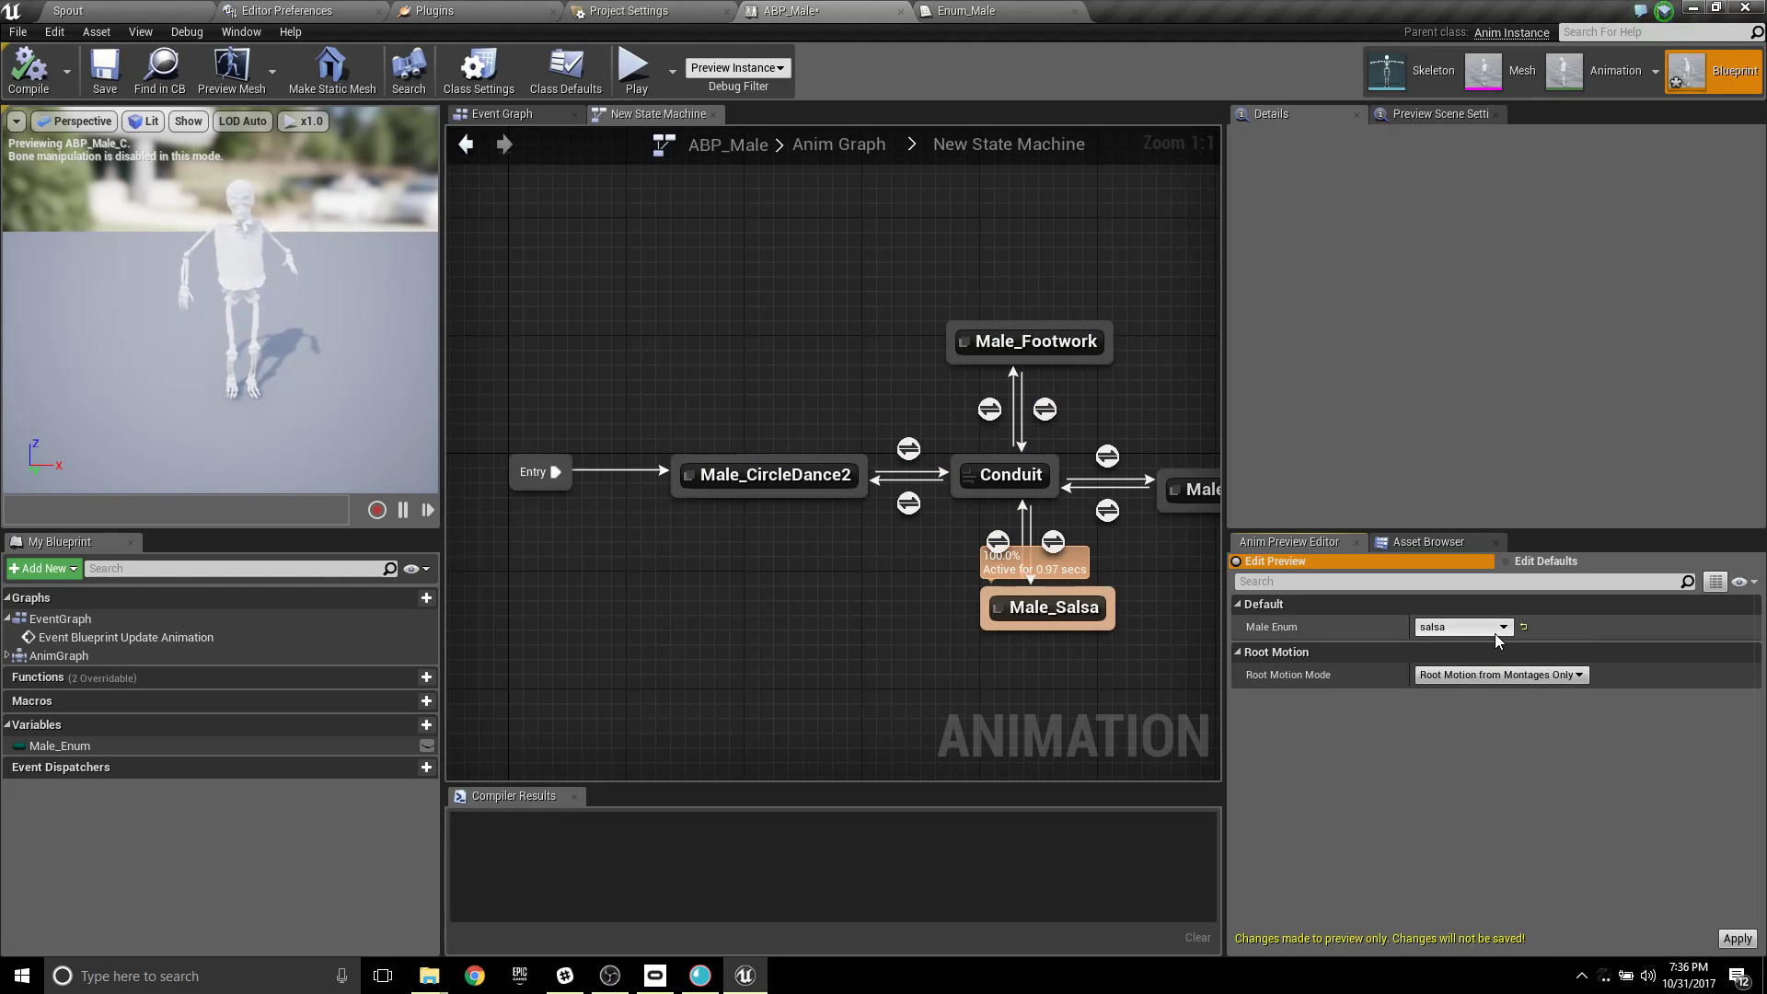
{"action": "left_click", "coordinate": [1465, 627]}
{"action": "left_click", "coordinate": [1470, 679]}
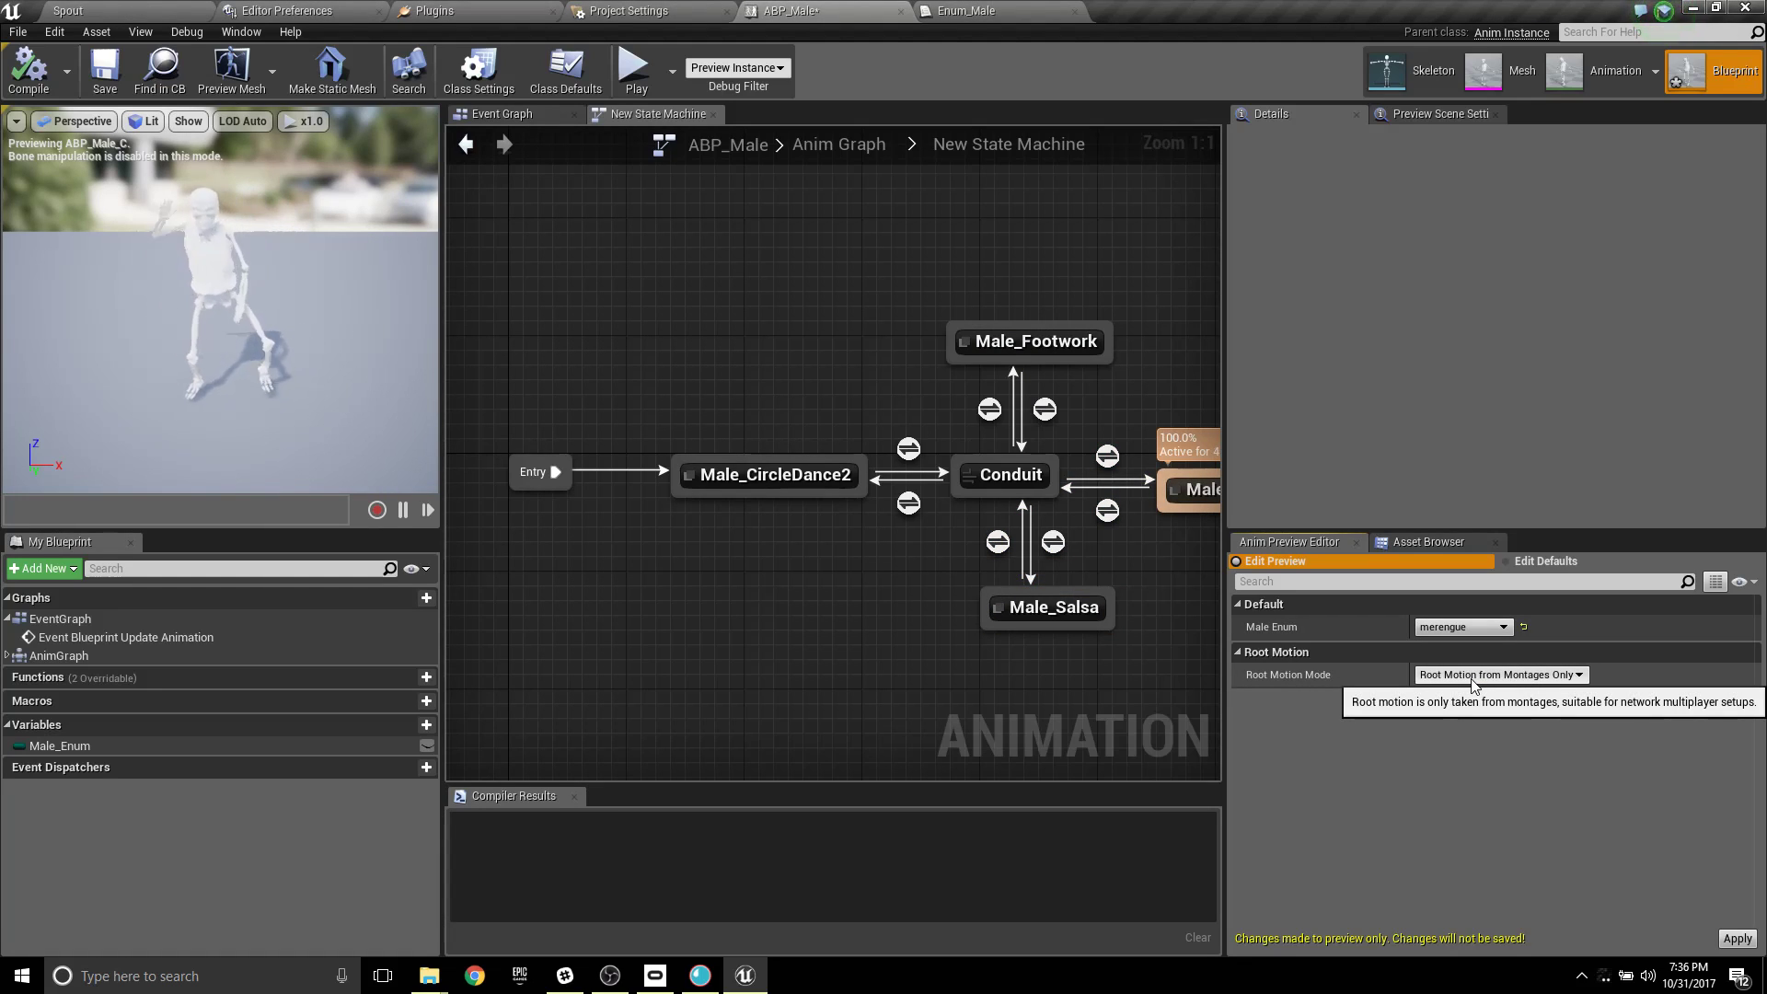
Set the blend duration to 10.0 for all four transitions leading out of the Conduit, and recompile the blueprint.
{"action": "right_click_drag", "start_coordinate": [1211, 328], "coordinate": [1014, 312]}
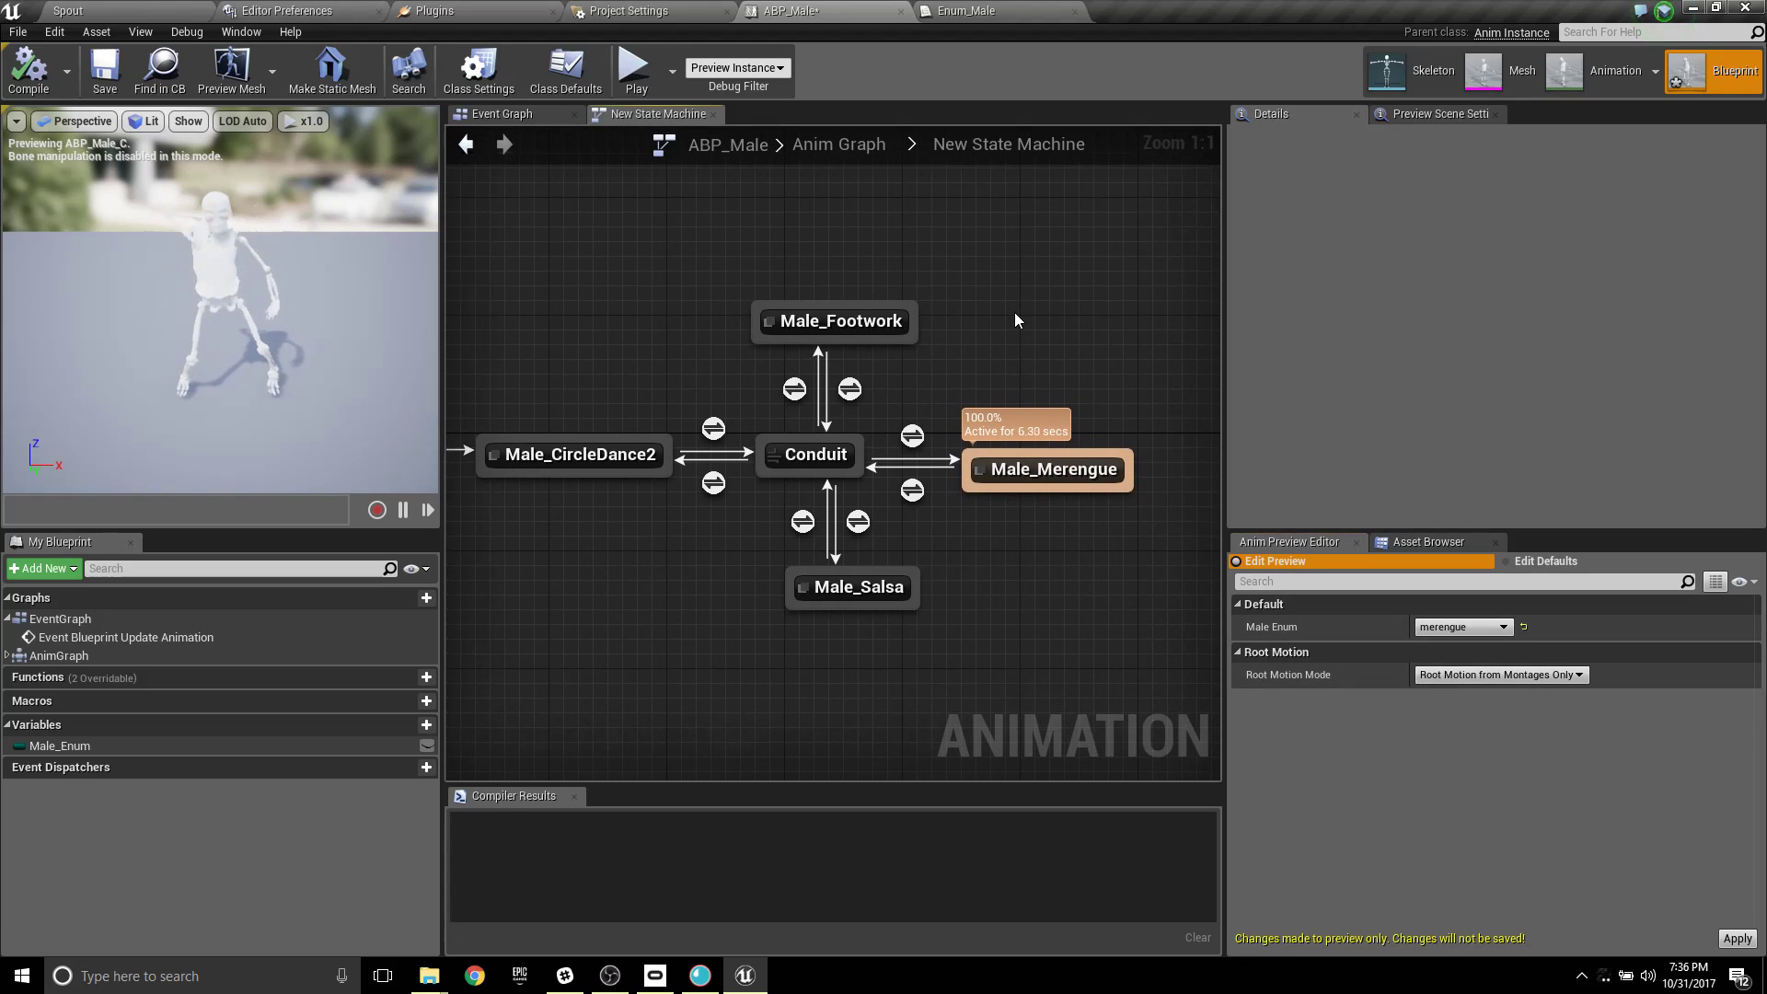
{"action": "mouse_move", "coordinate": [794, 392]}
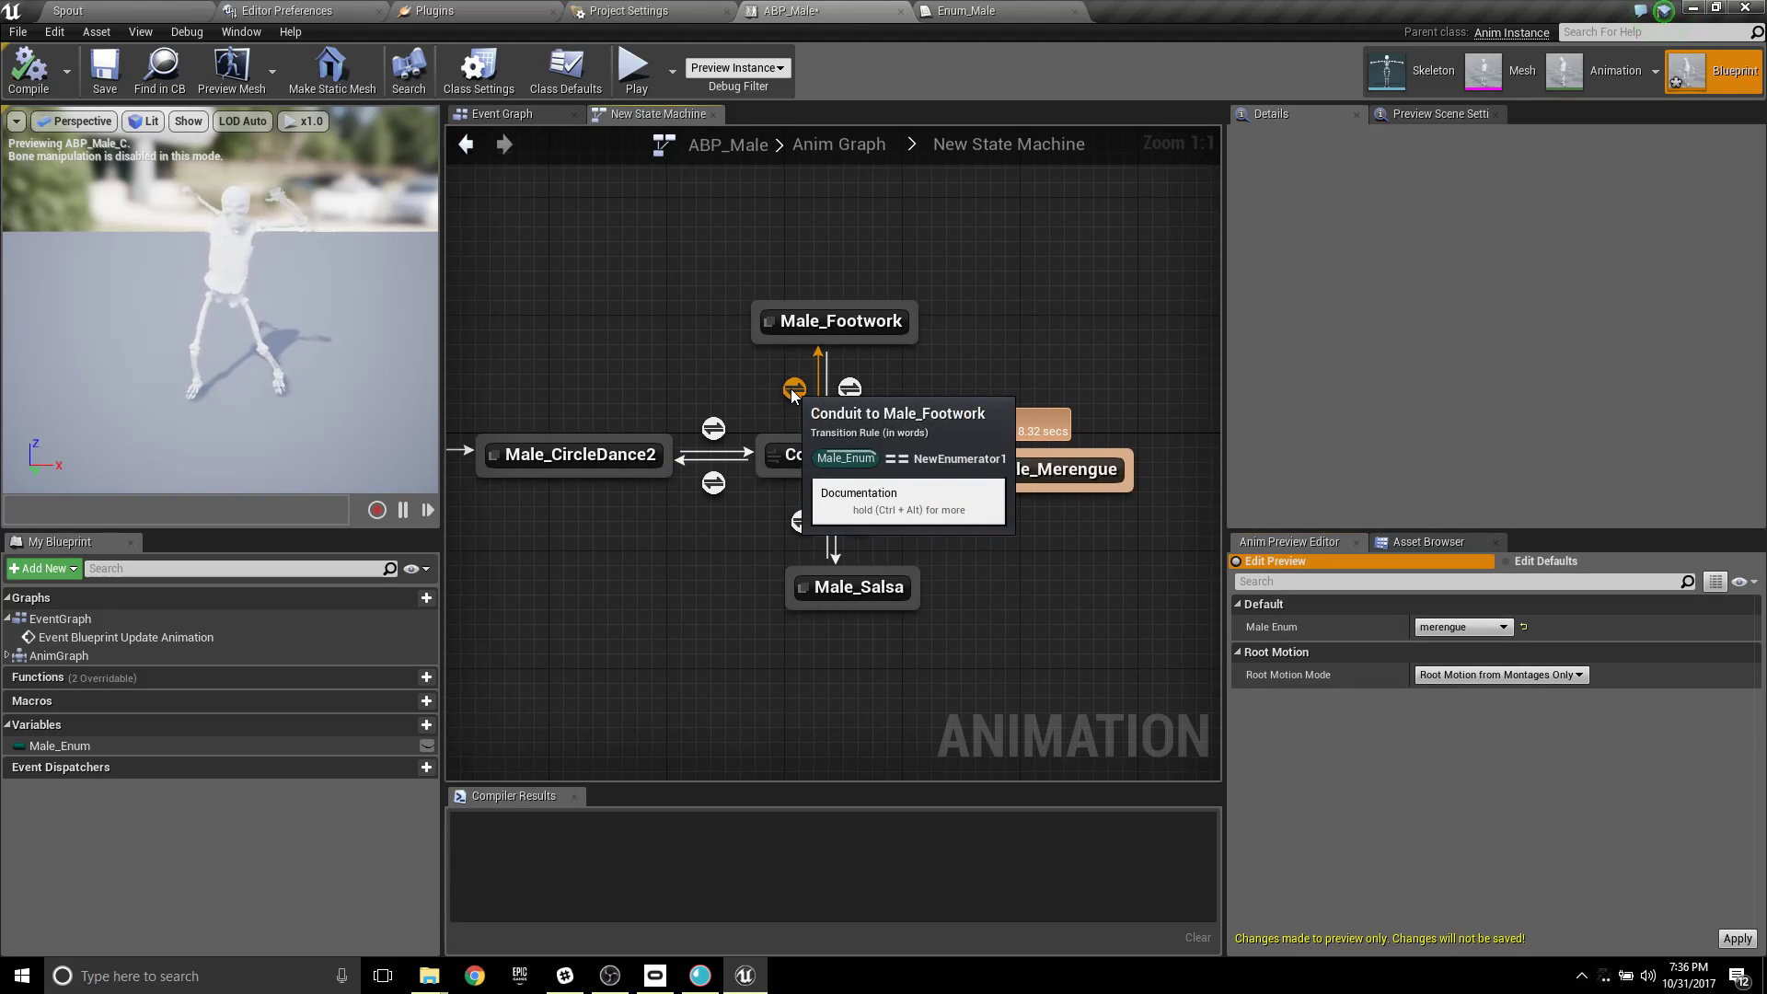
{"action": "left_click", "coordinate": [793, 391]}
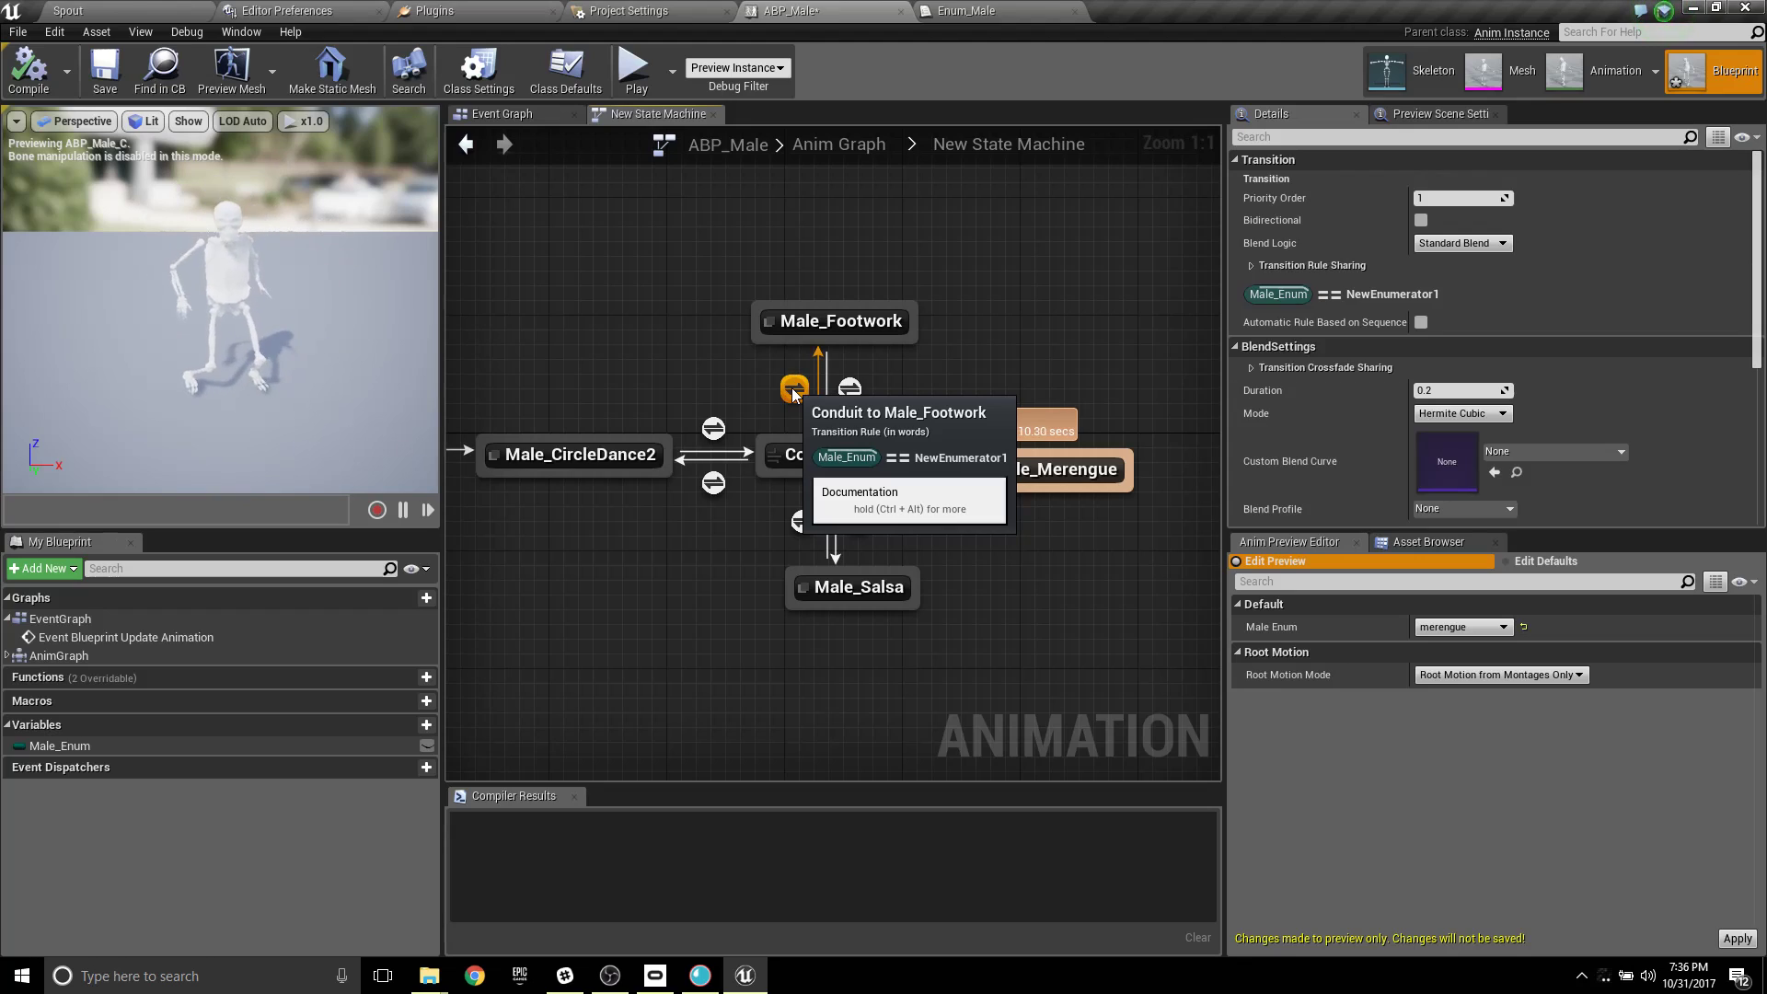
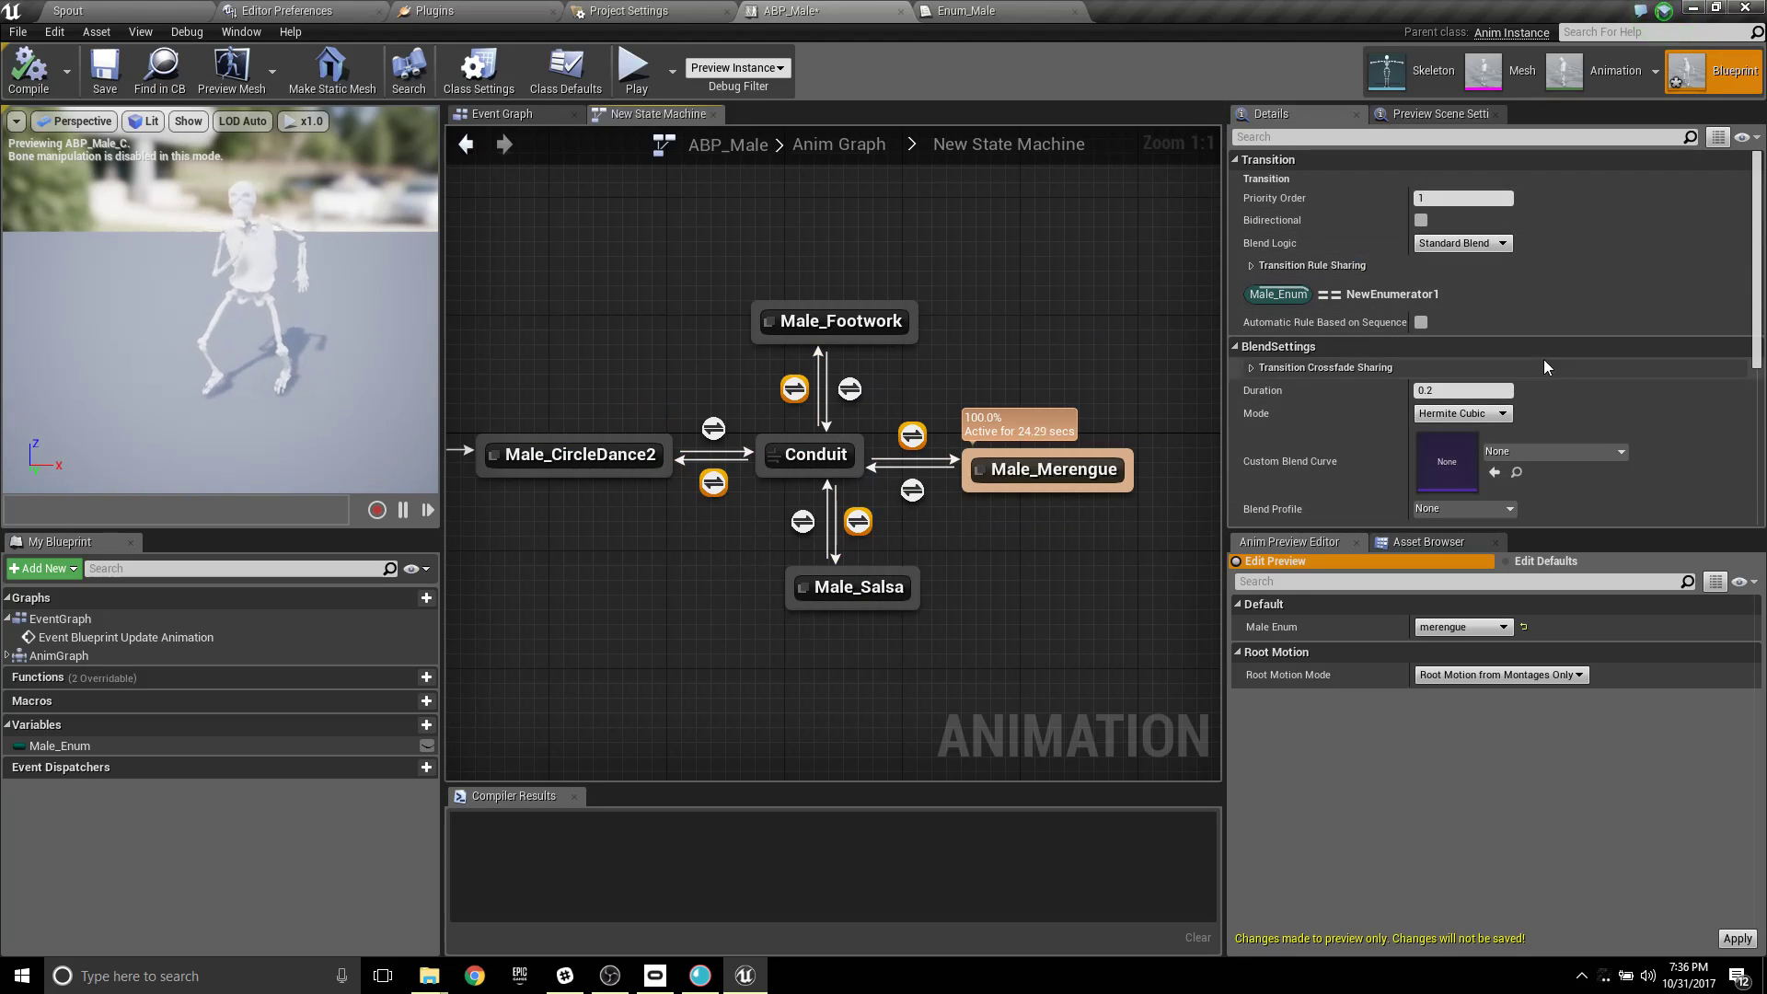
{"action": "left_click", "coordinate": [1443, 388]}
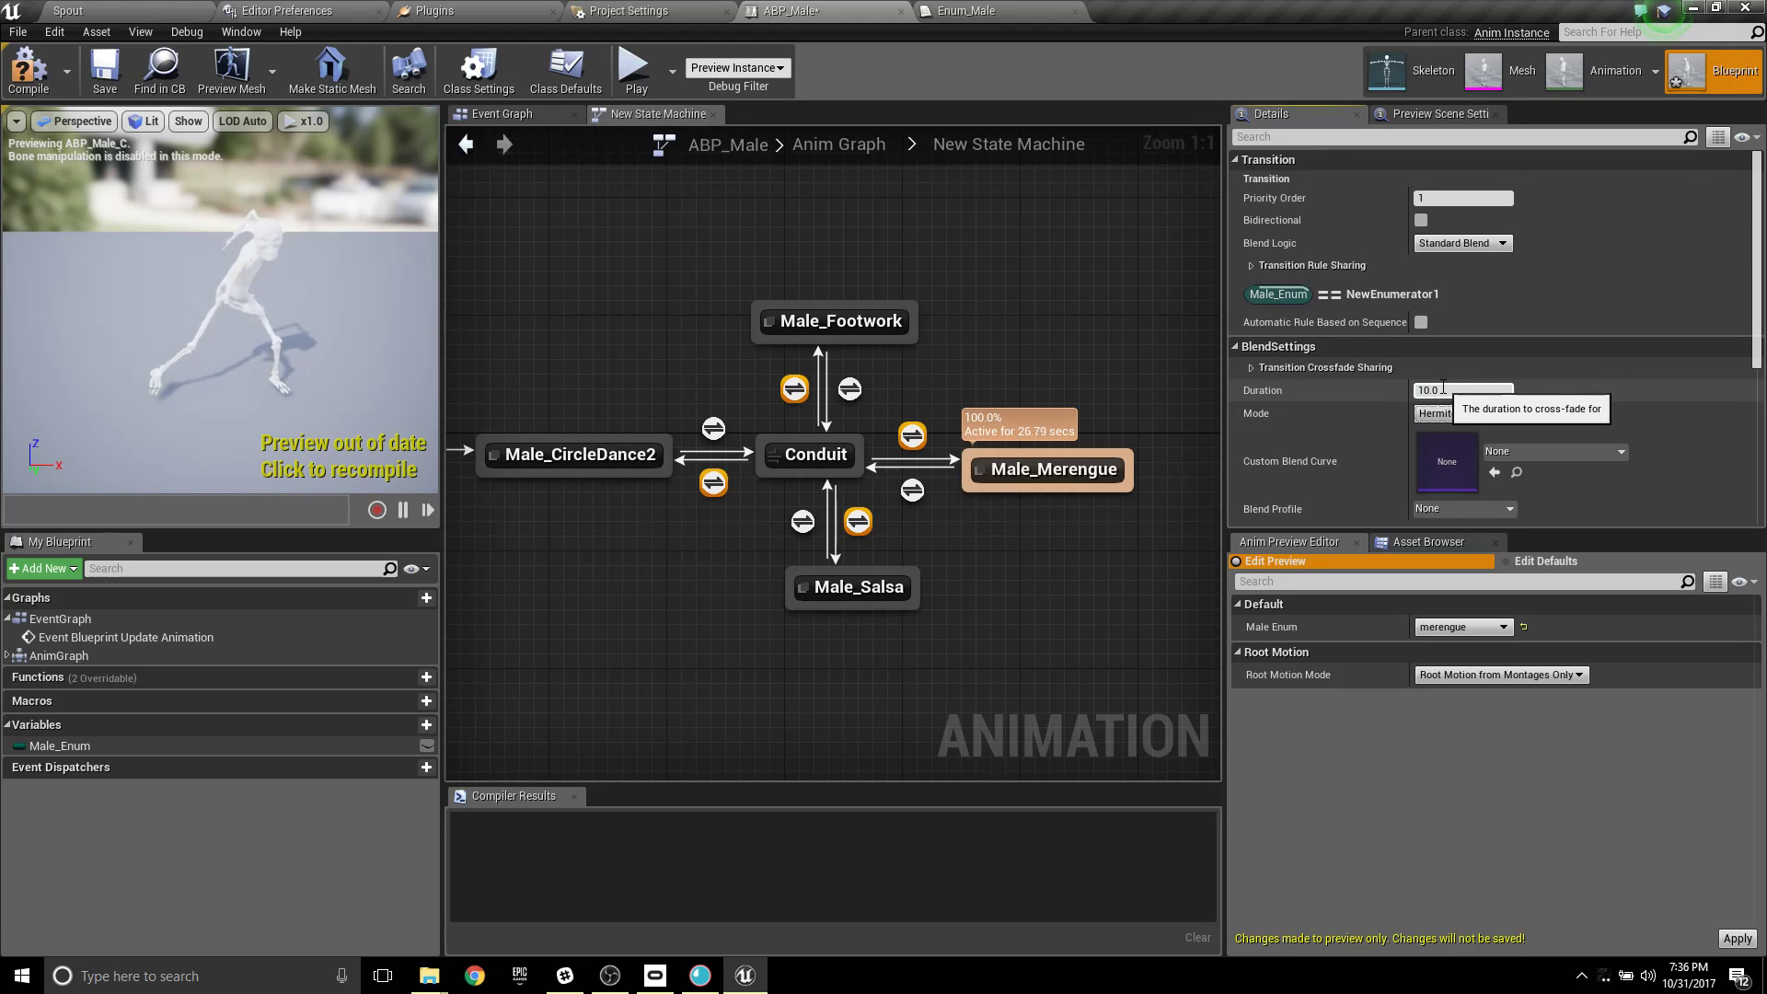
{"action": "left_click", "coordinate": [359, 460]}
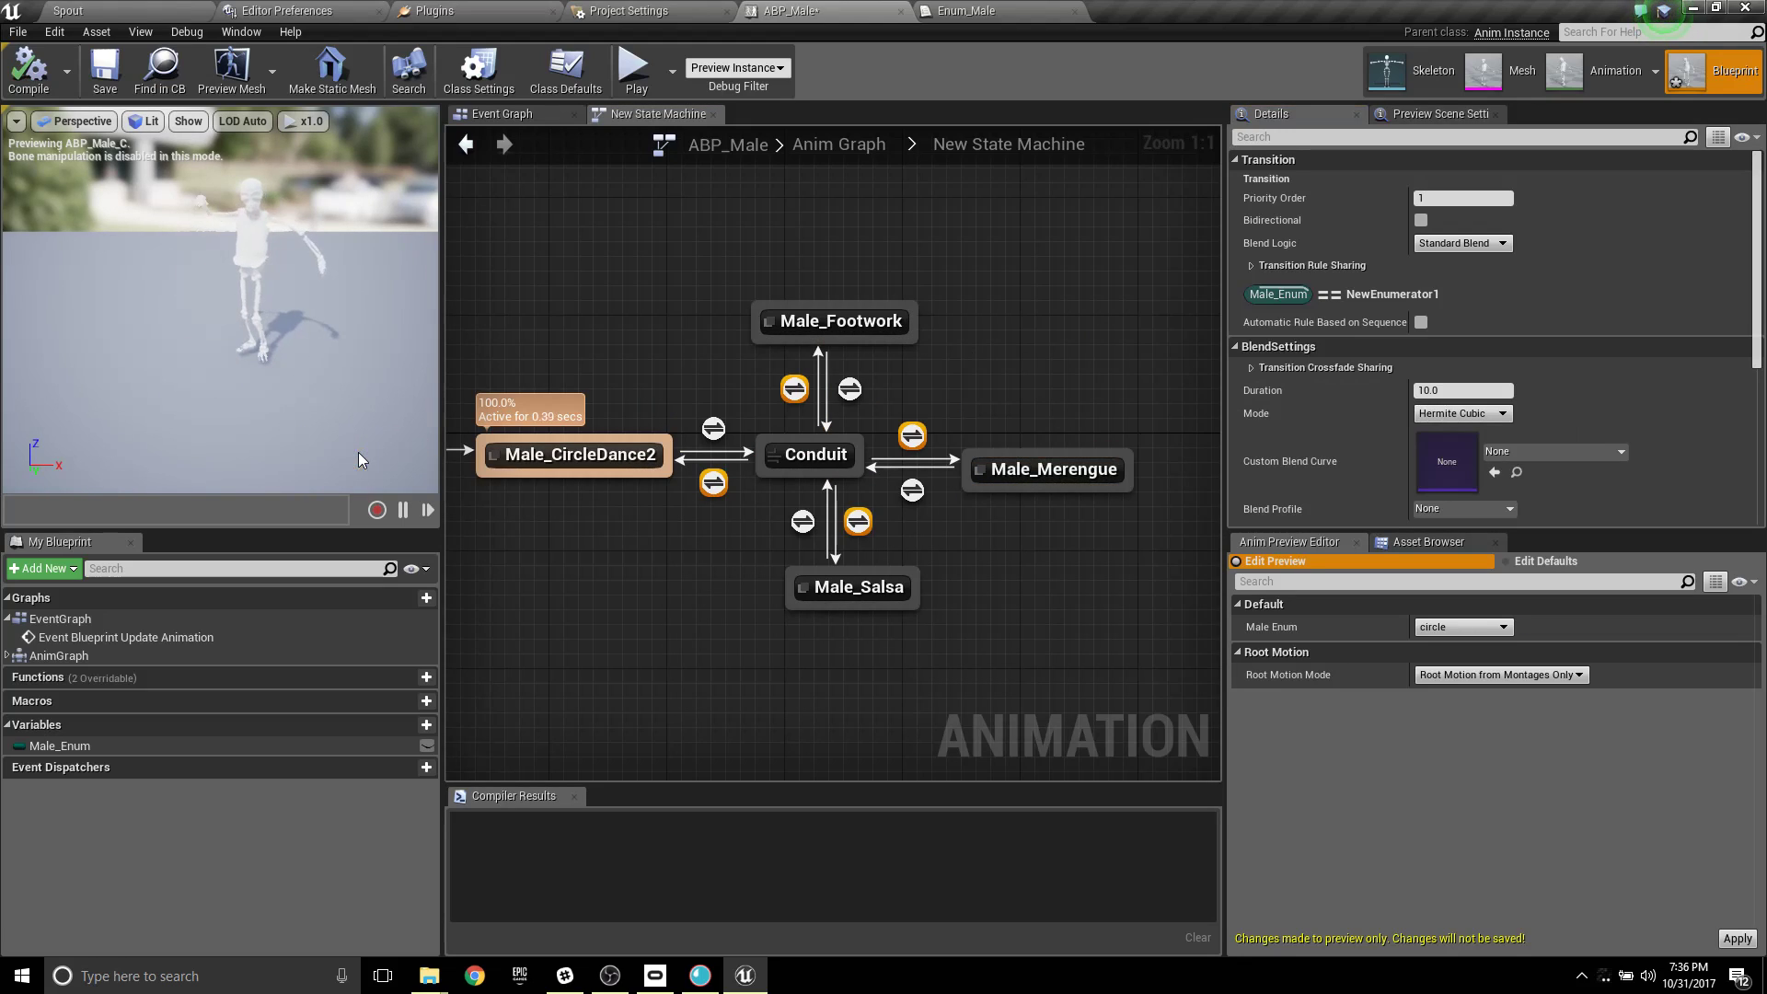
Test the 10.0 blend duration by switching the preview Male Enum through footwork, salsa, and merengue.
{"action": "left_click", "coordinate": [1447, 628]}
{"action": "left_click", "coordinate": [1456, 655]}
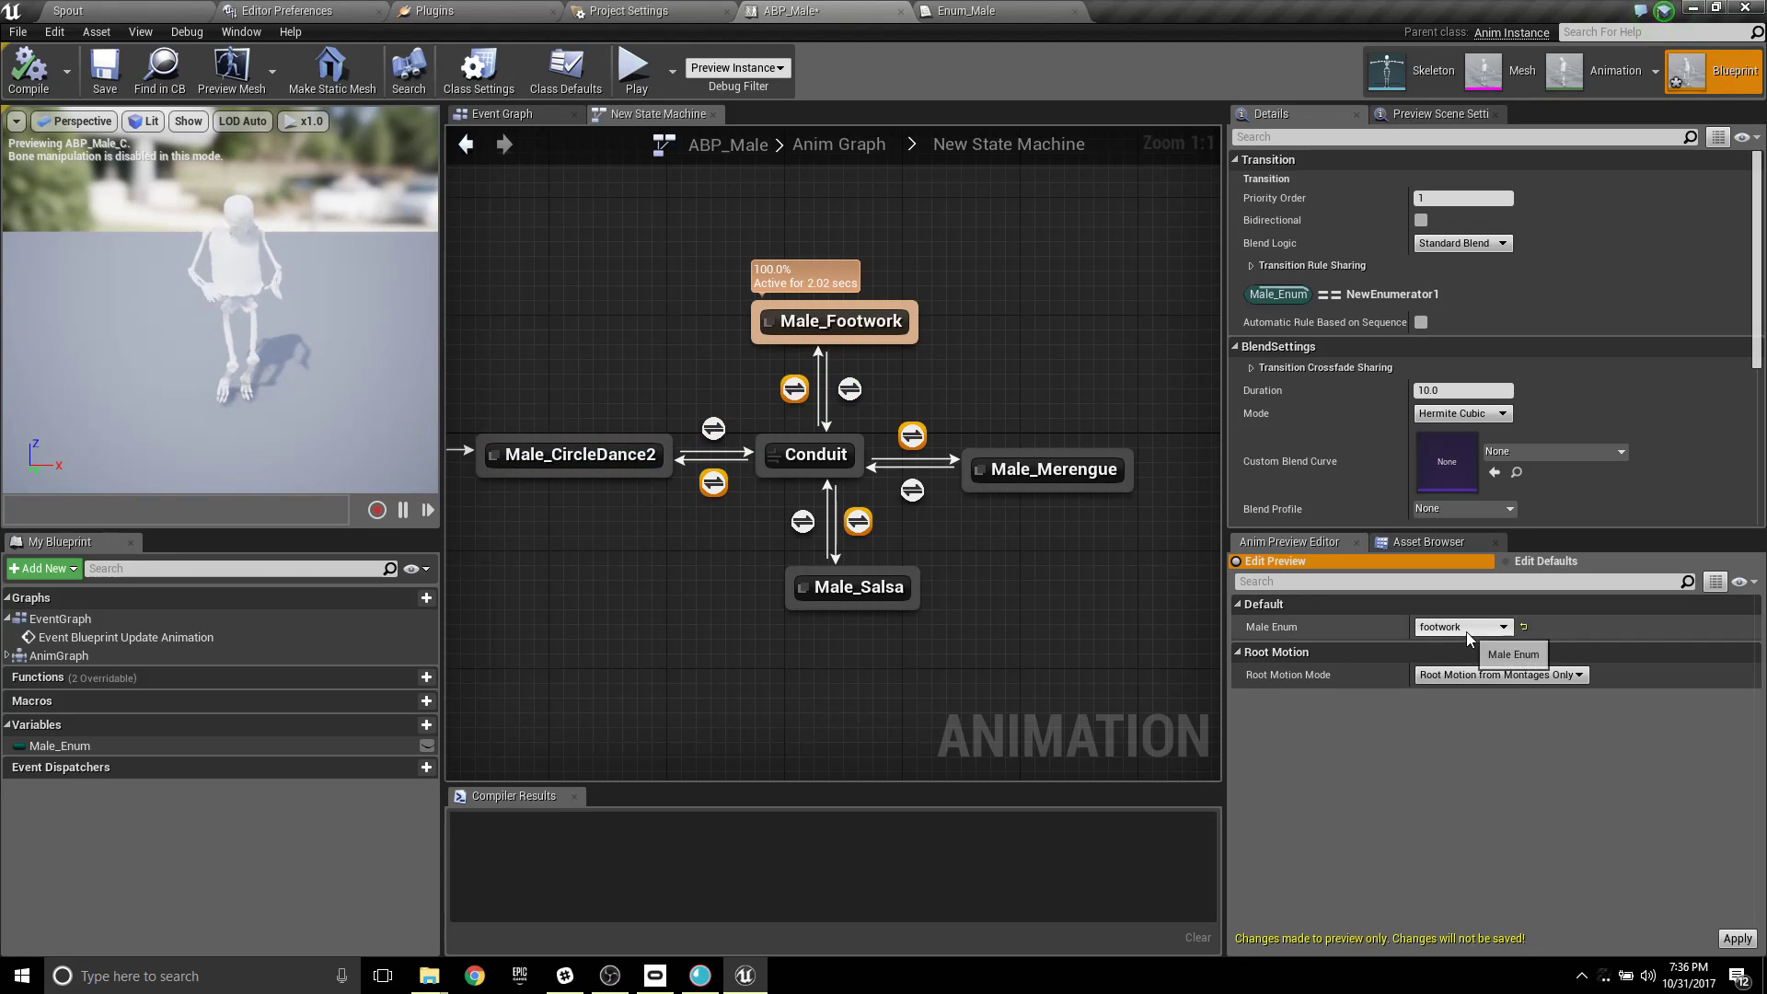
{"action": "left_click", "coordinate": [1465, 629]}
{"action": "left_click", "coordinate": [1450, 668]}
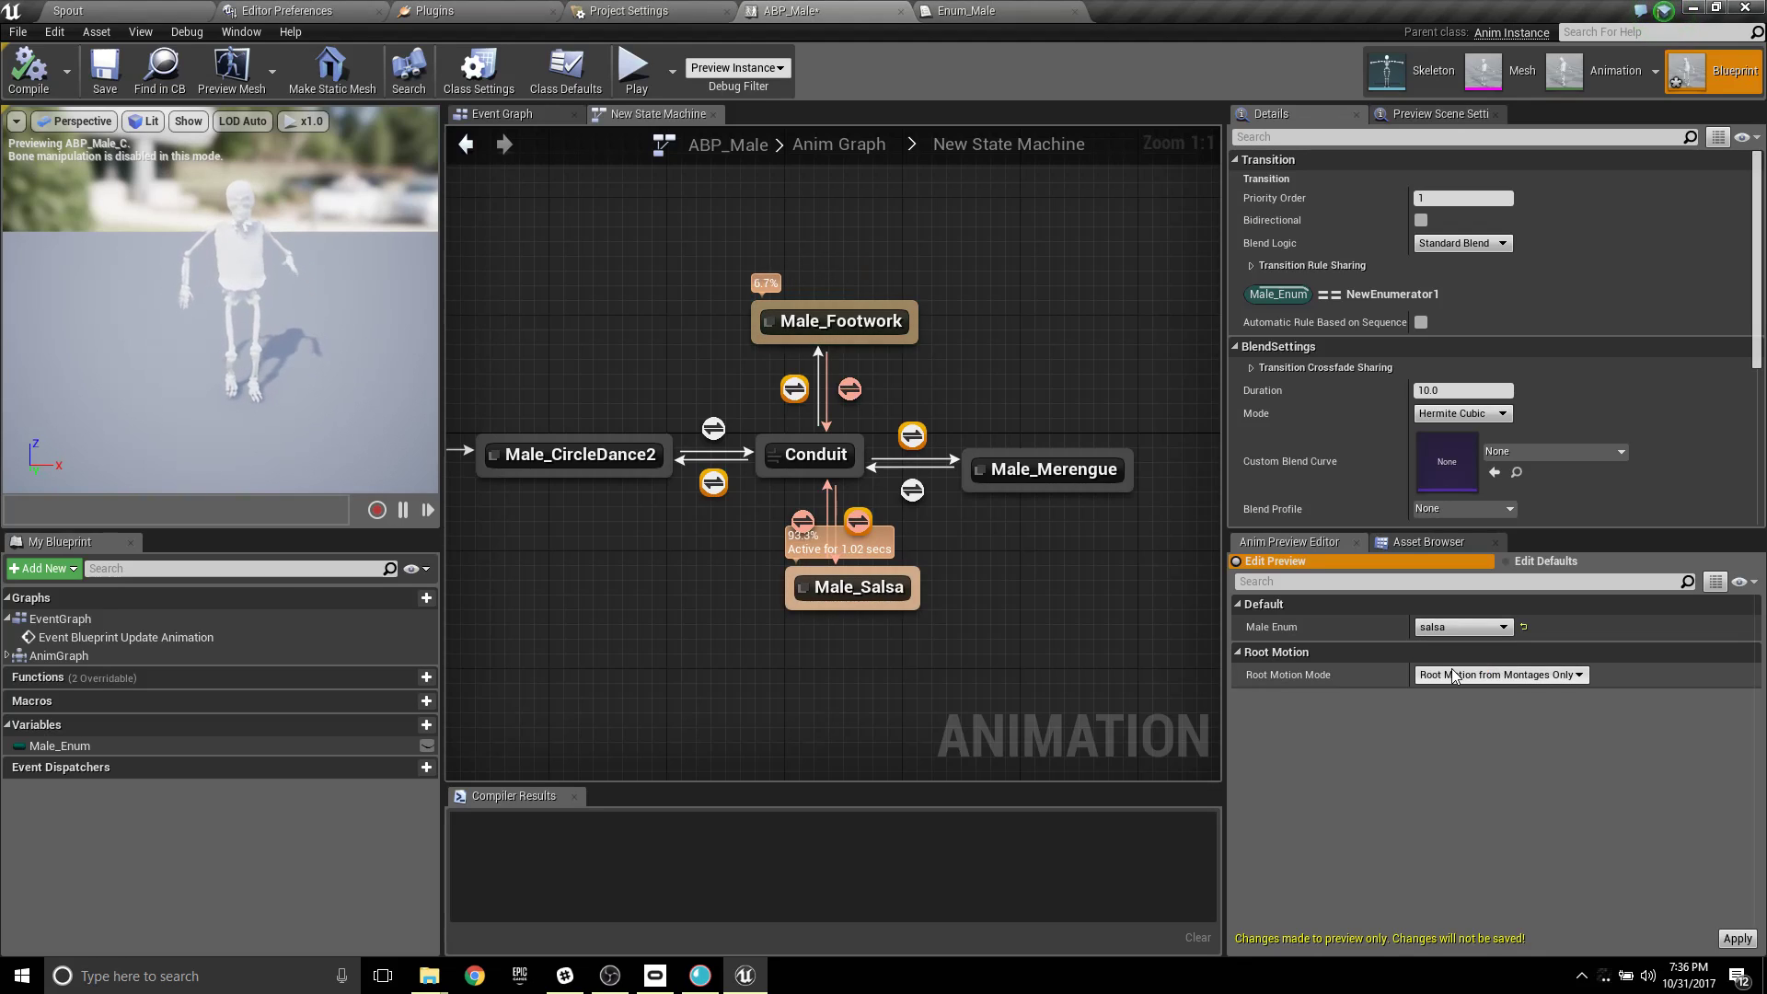
{"action": "left_click", "coordinate": [1454, 634]}
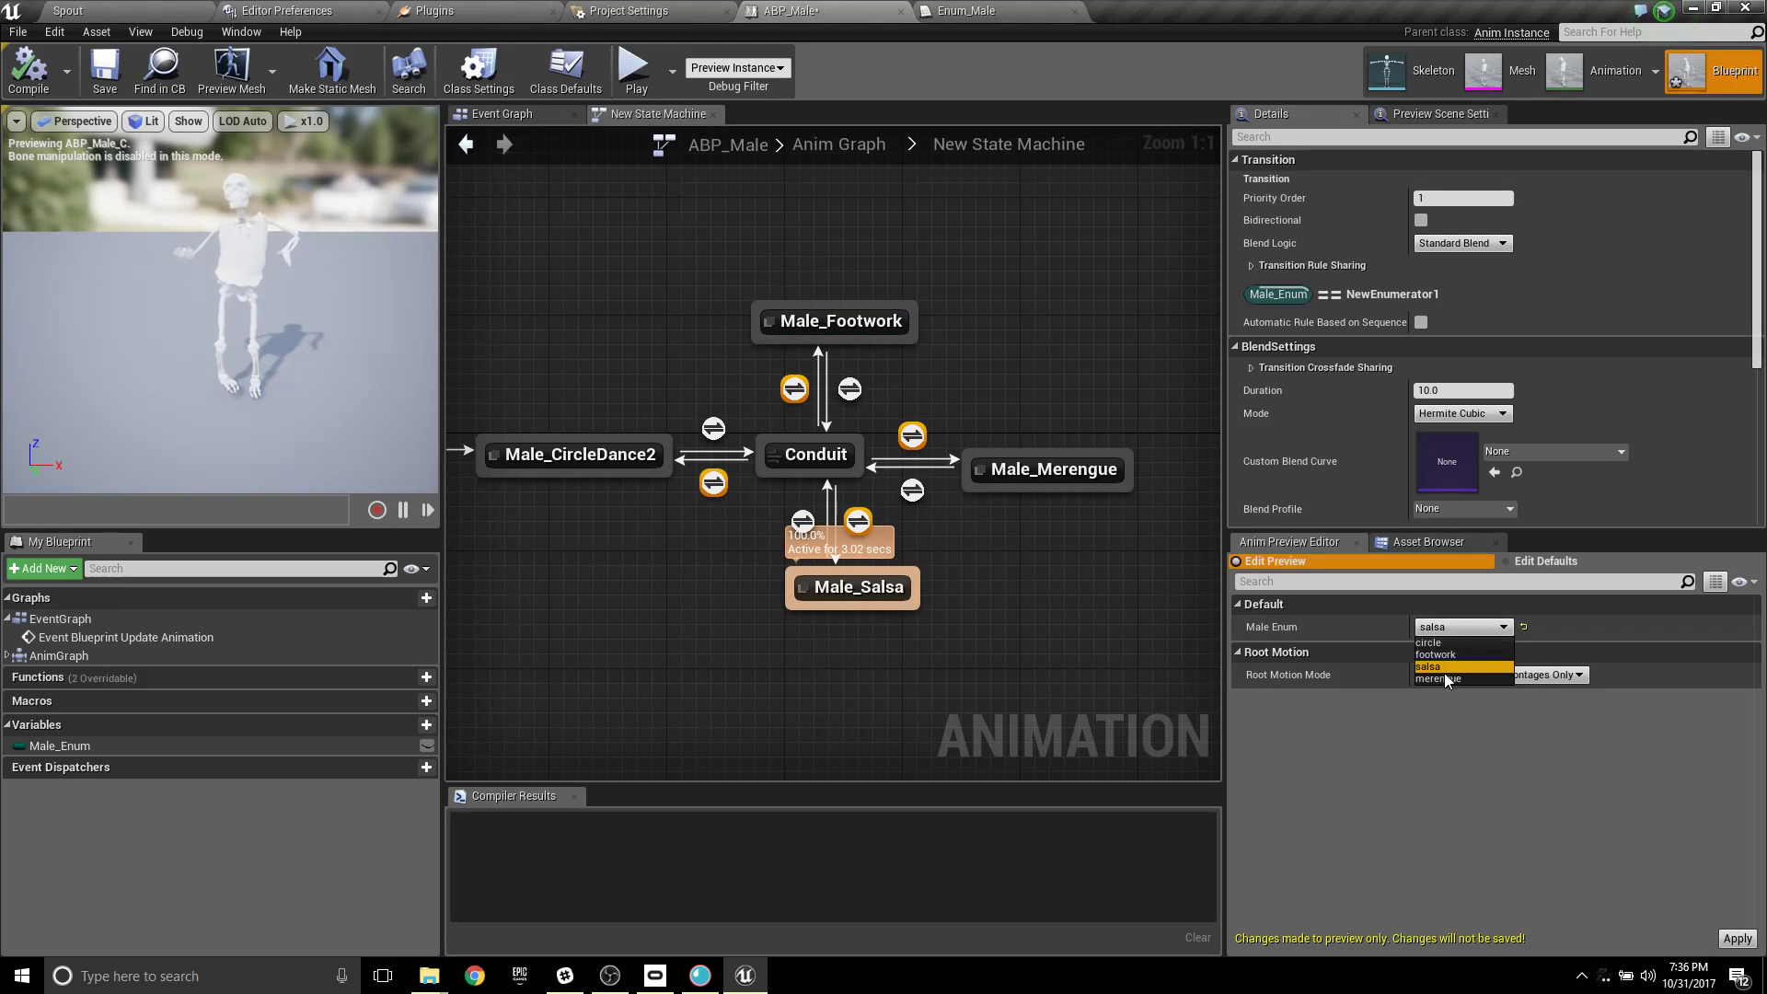
{"action": "left_click", "coordinate": [1445, 681]}
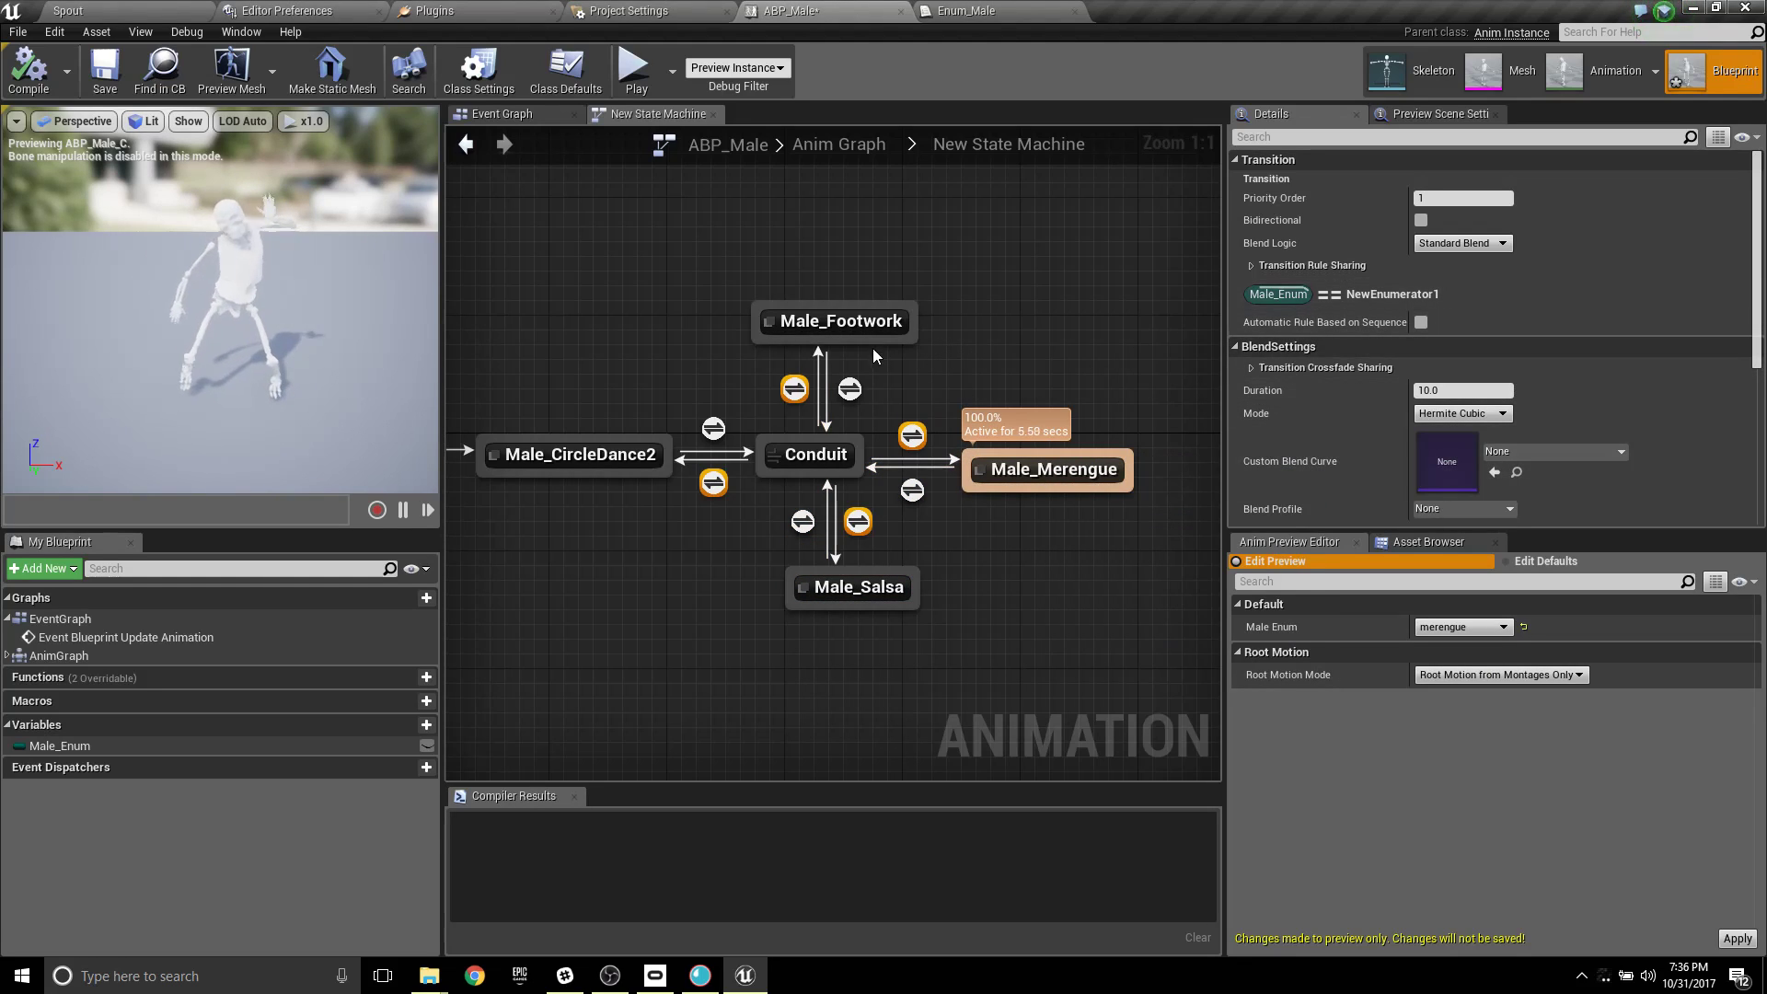
Set the blend mode of the Conduit to Male_CircleDance2 transition to Linear and recompile the blueprint.
{"action": "left_click", "coordinate": [794, 389]}
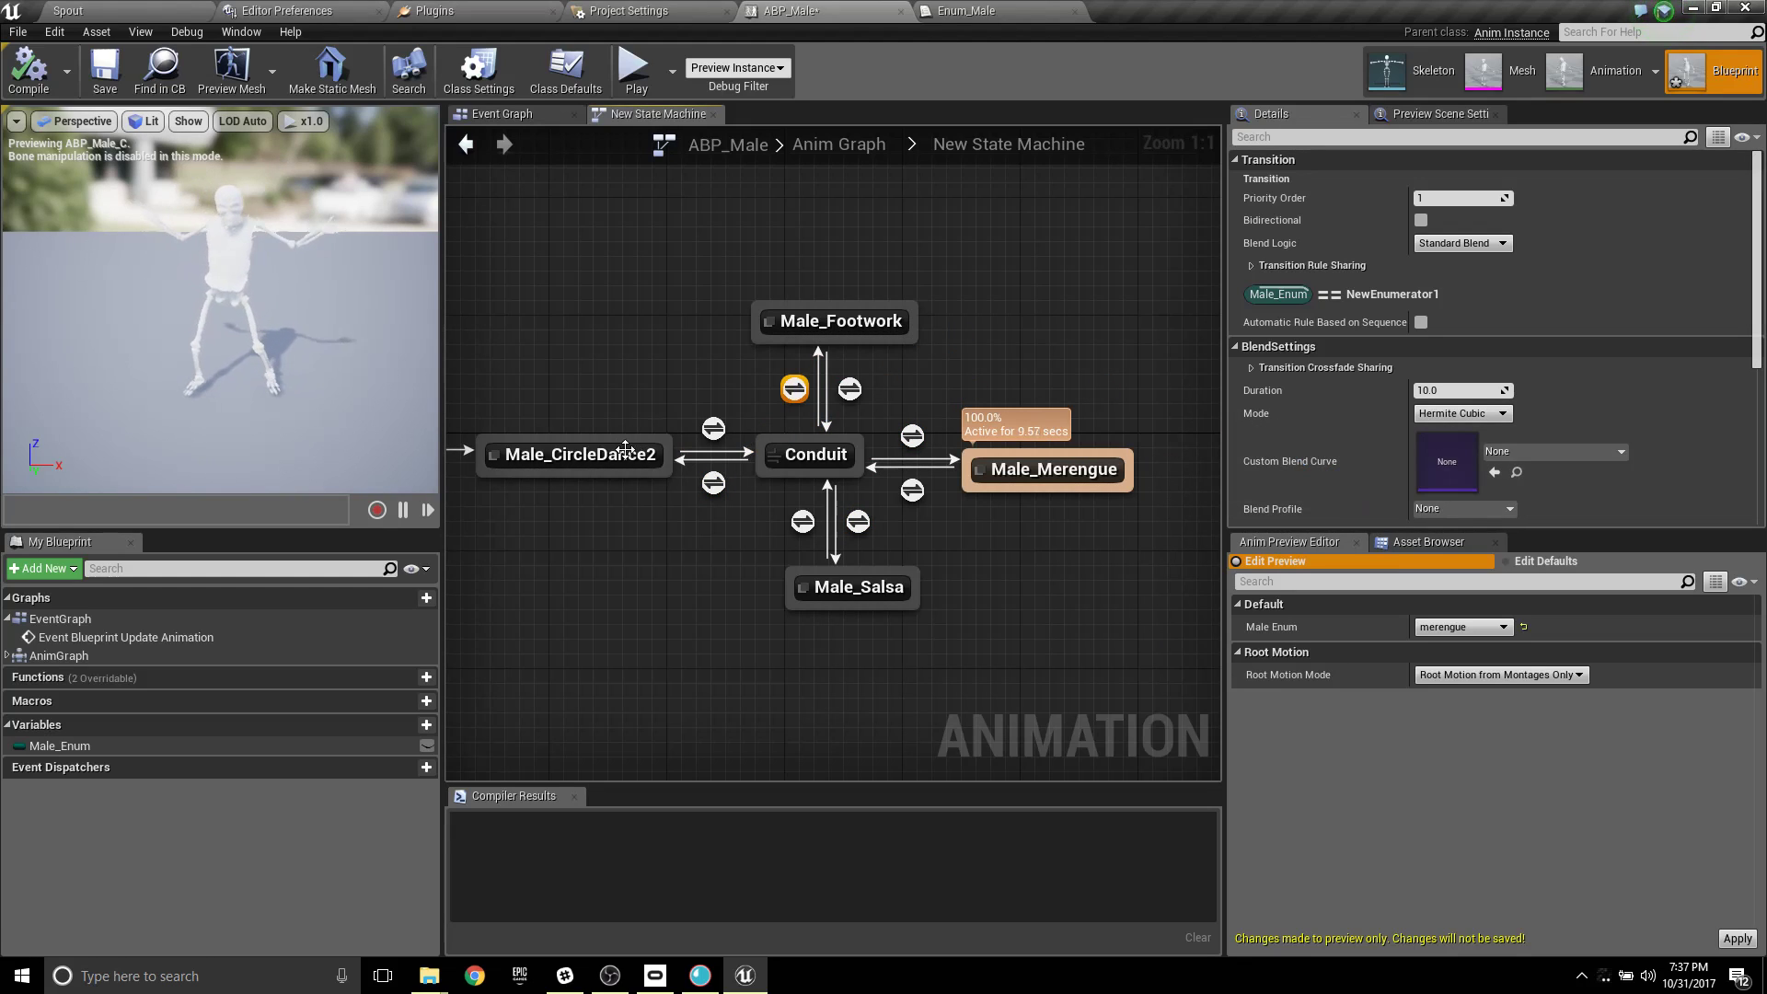
{"action": "mouse_move", "coordinate": [718, 489]}
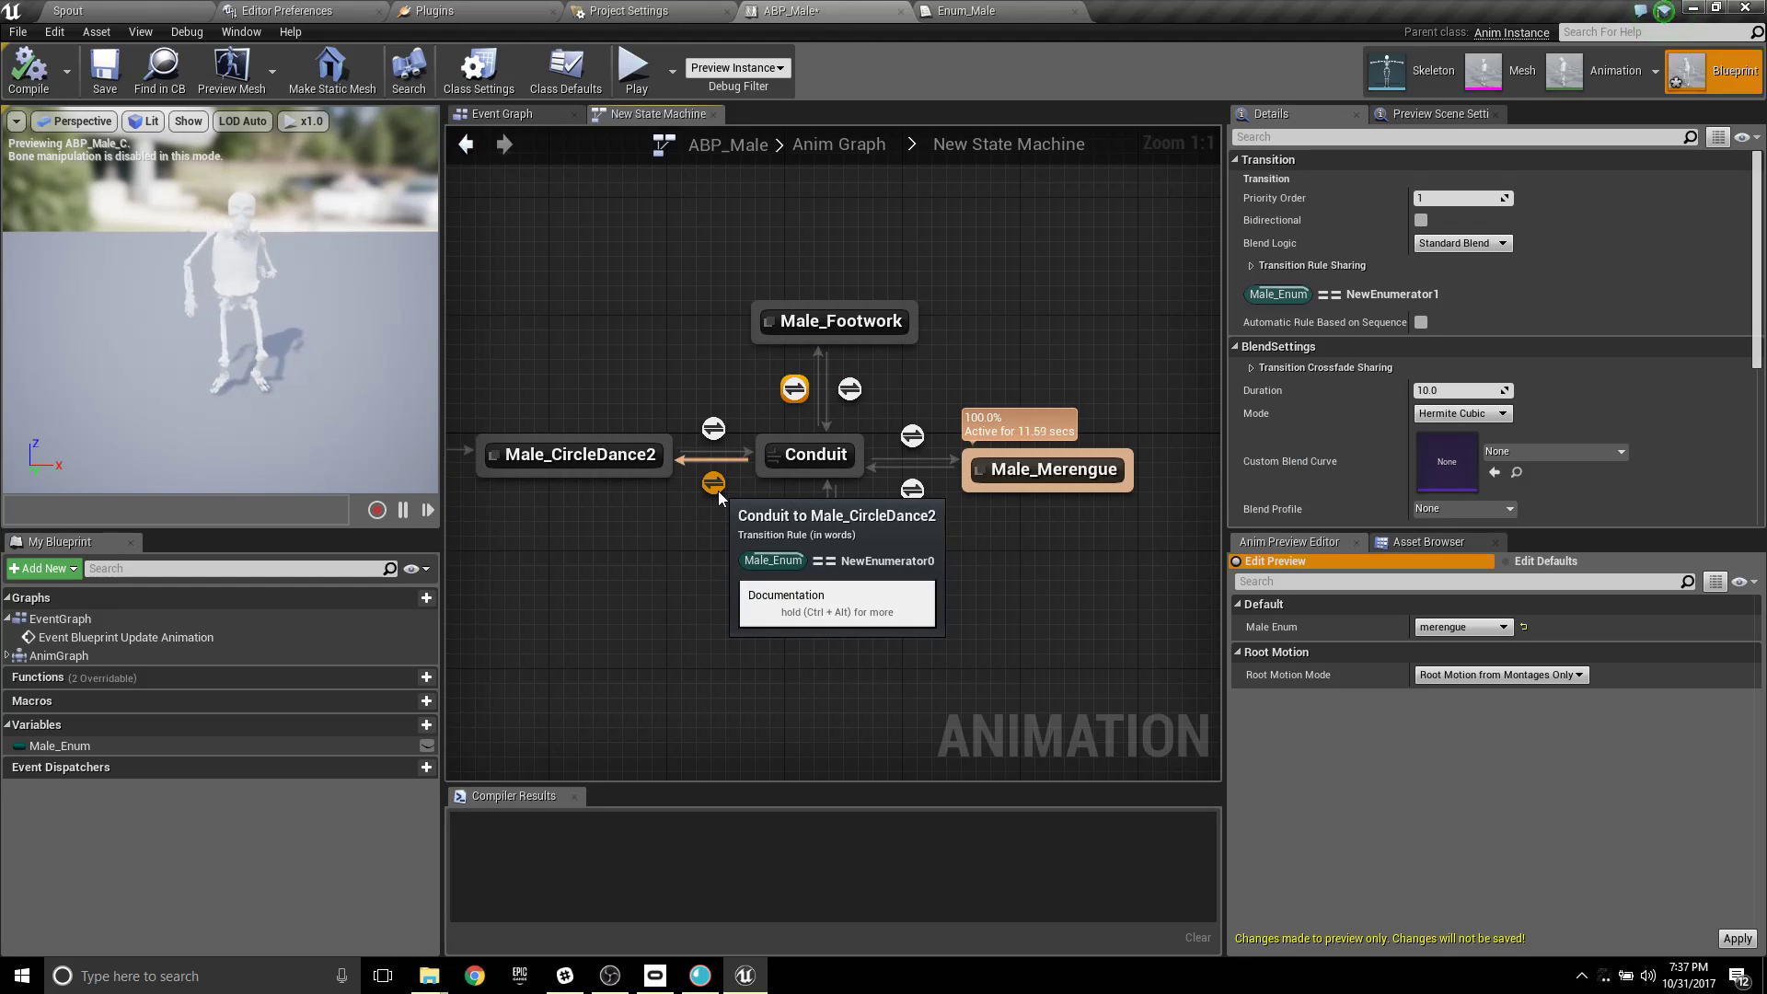
{"action": "left_click", "coordinate": [713, 485]}
{"action": "left_click", "coordinate": [1490, 417]}
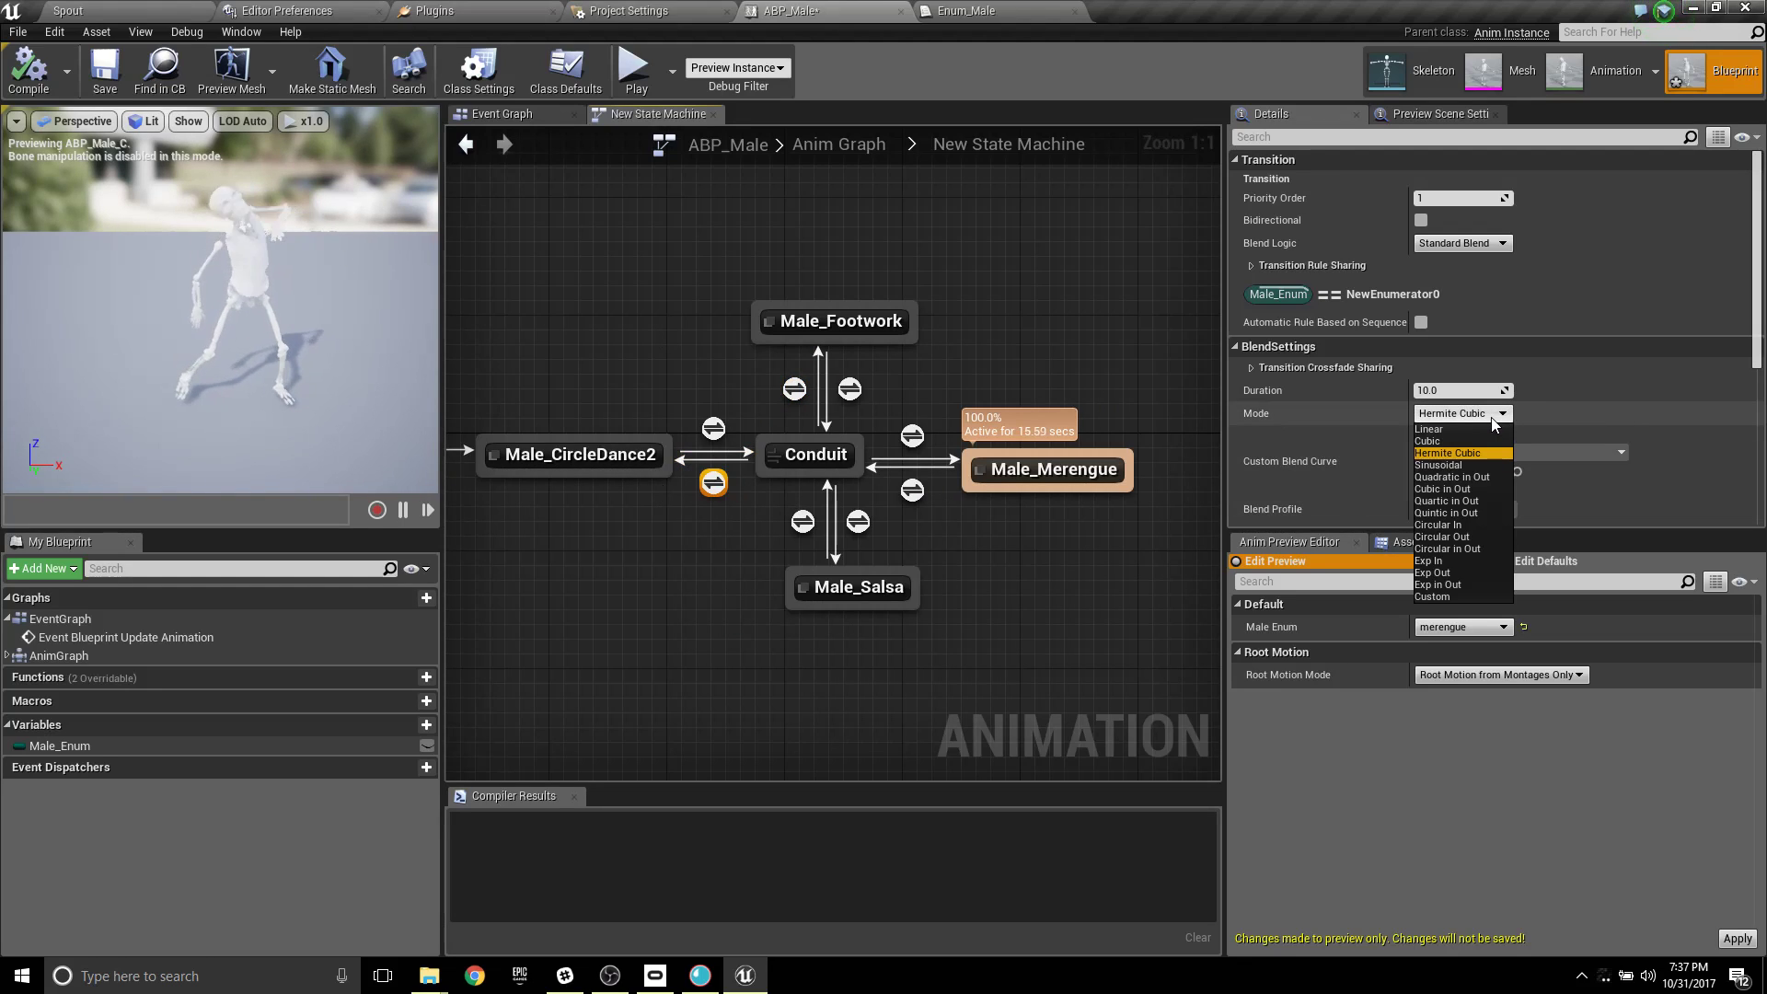
{"action": "left_click", "coordinate": [1432, 429]}
{"action": "left_click", "coordinate": [329, 468]}
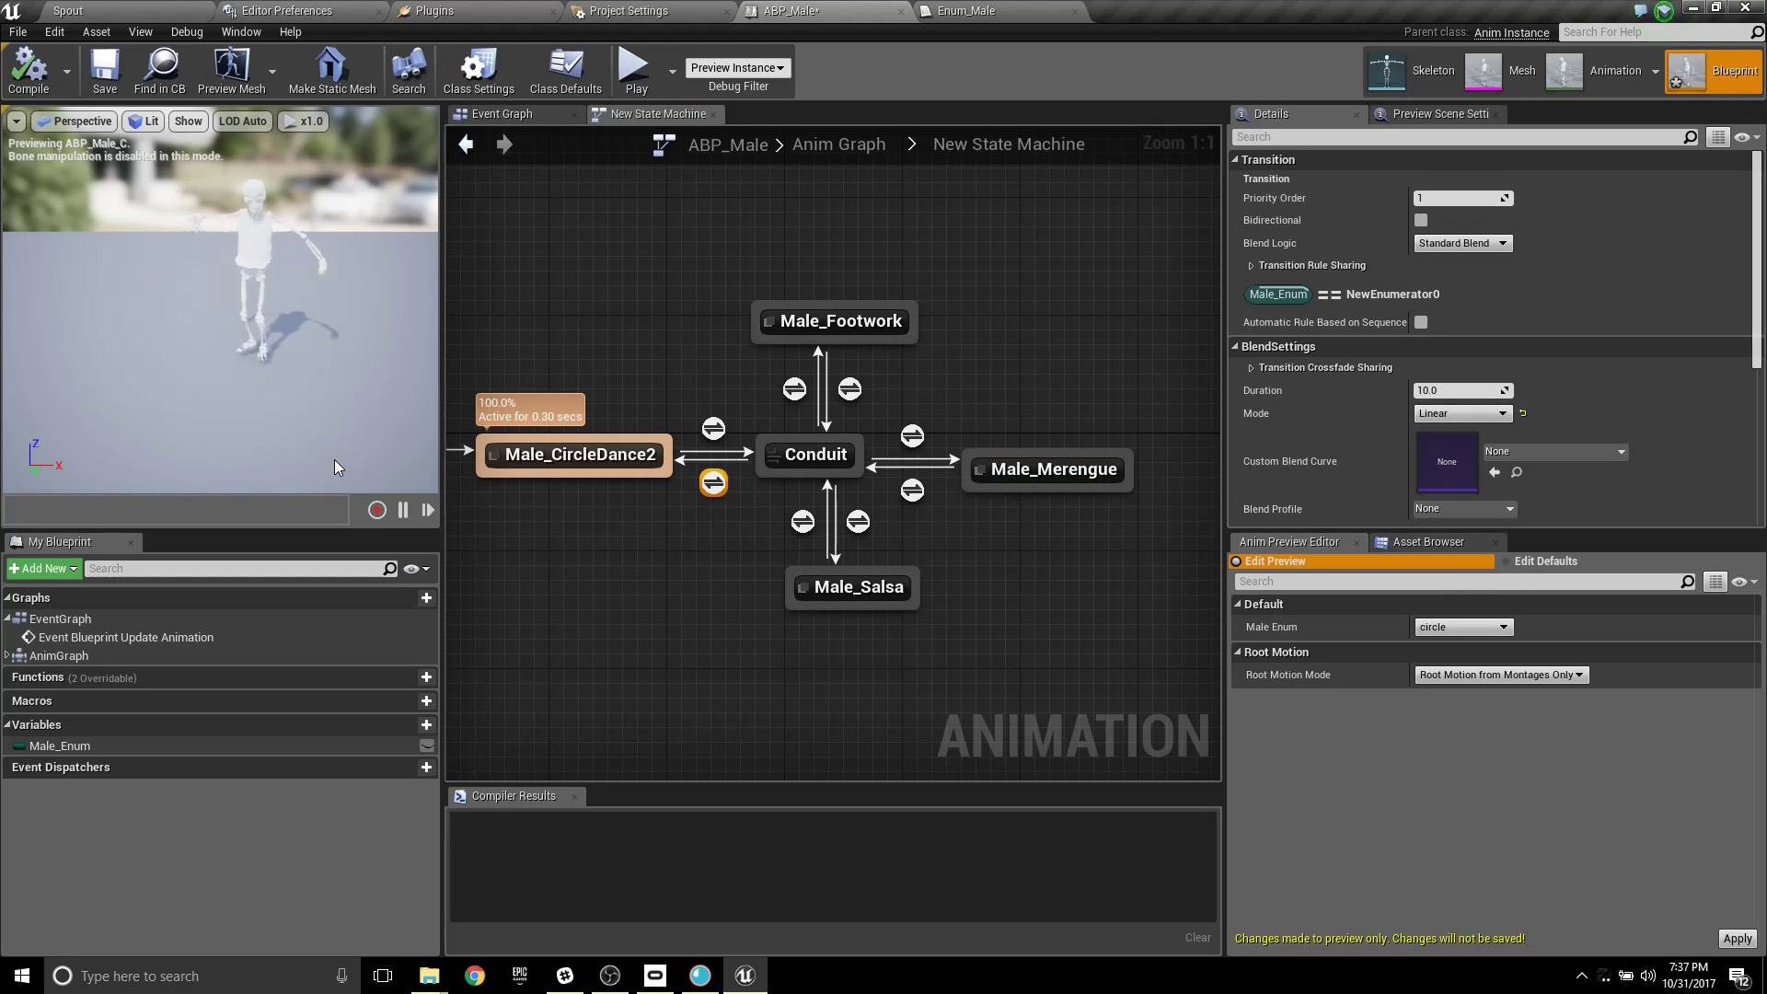
Preview the footwork dance through the Male Enum preview value and recompile the animation blueprint.
{"action": "left_click", "coordinate": [1465, 625]}
{"action": "left_click", "coordinate": [1446, 653]}
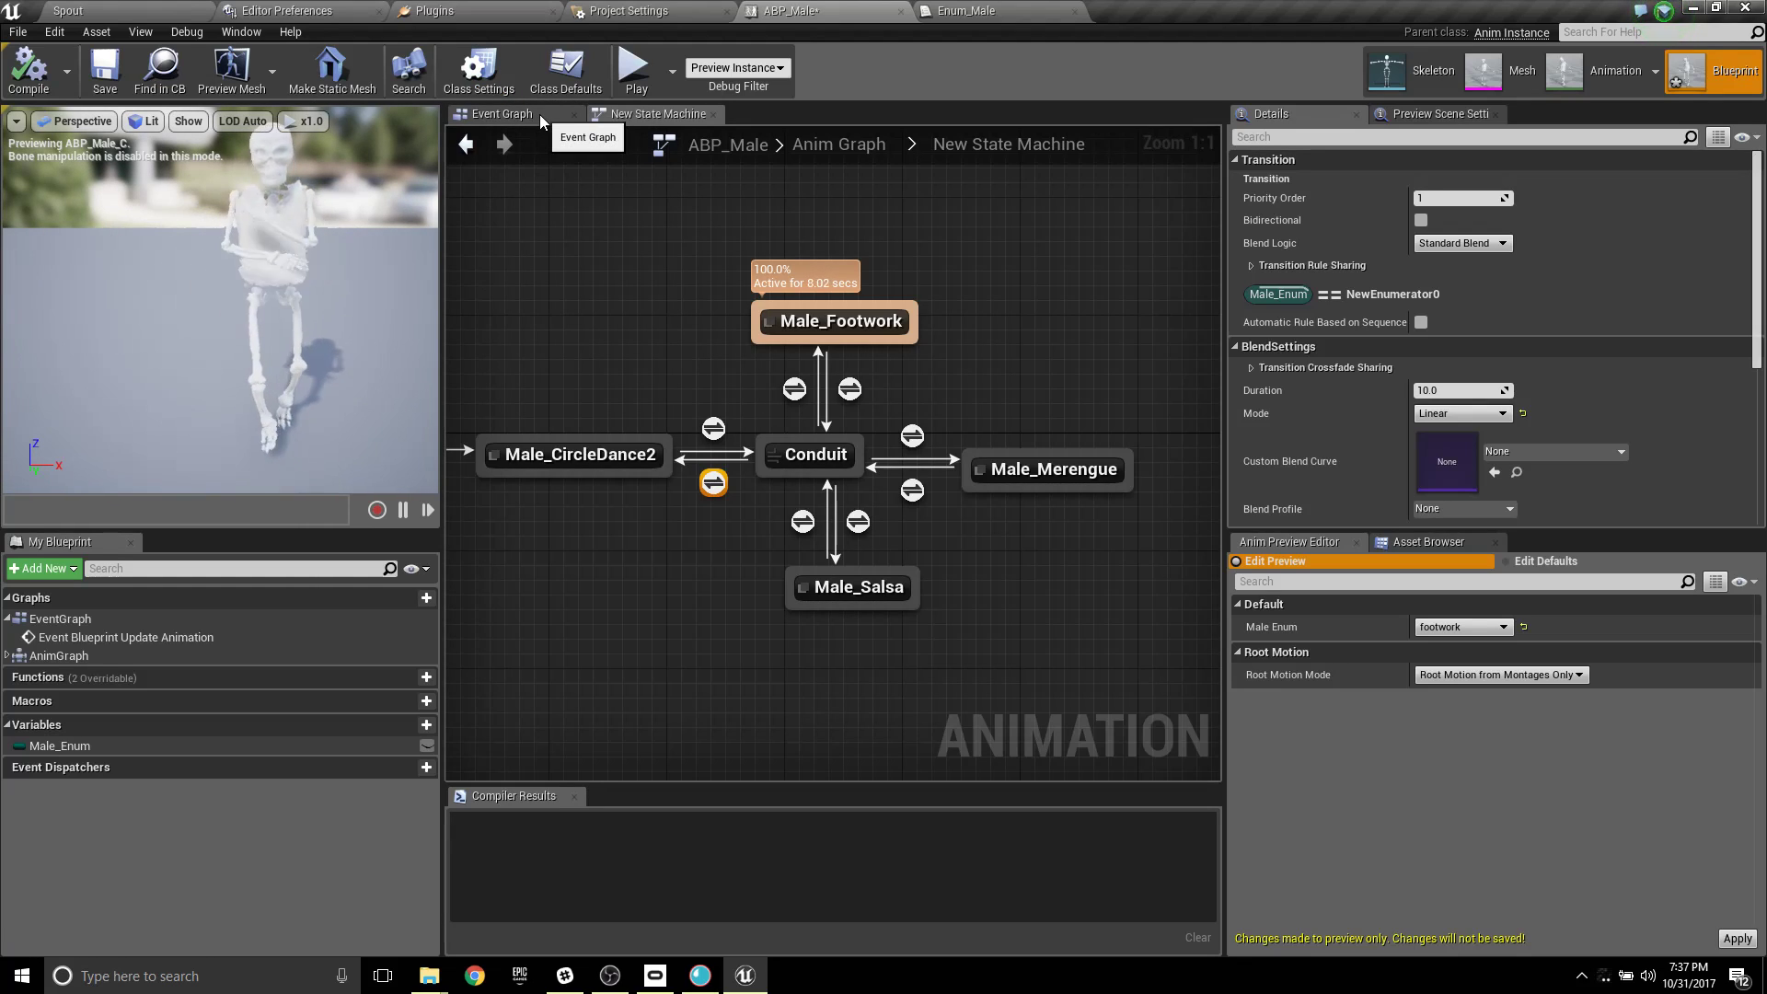
{"action": "left_click", "coordinate": [37, 73]}
Close the Enum_Male and ABP_Male editors and return to the Spout level.
{"action": "left_click", "coordinate": [966, 11]}
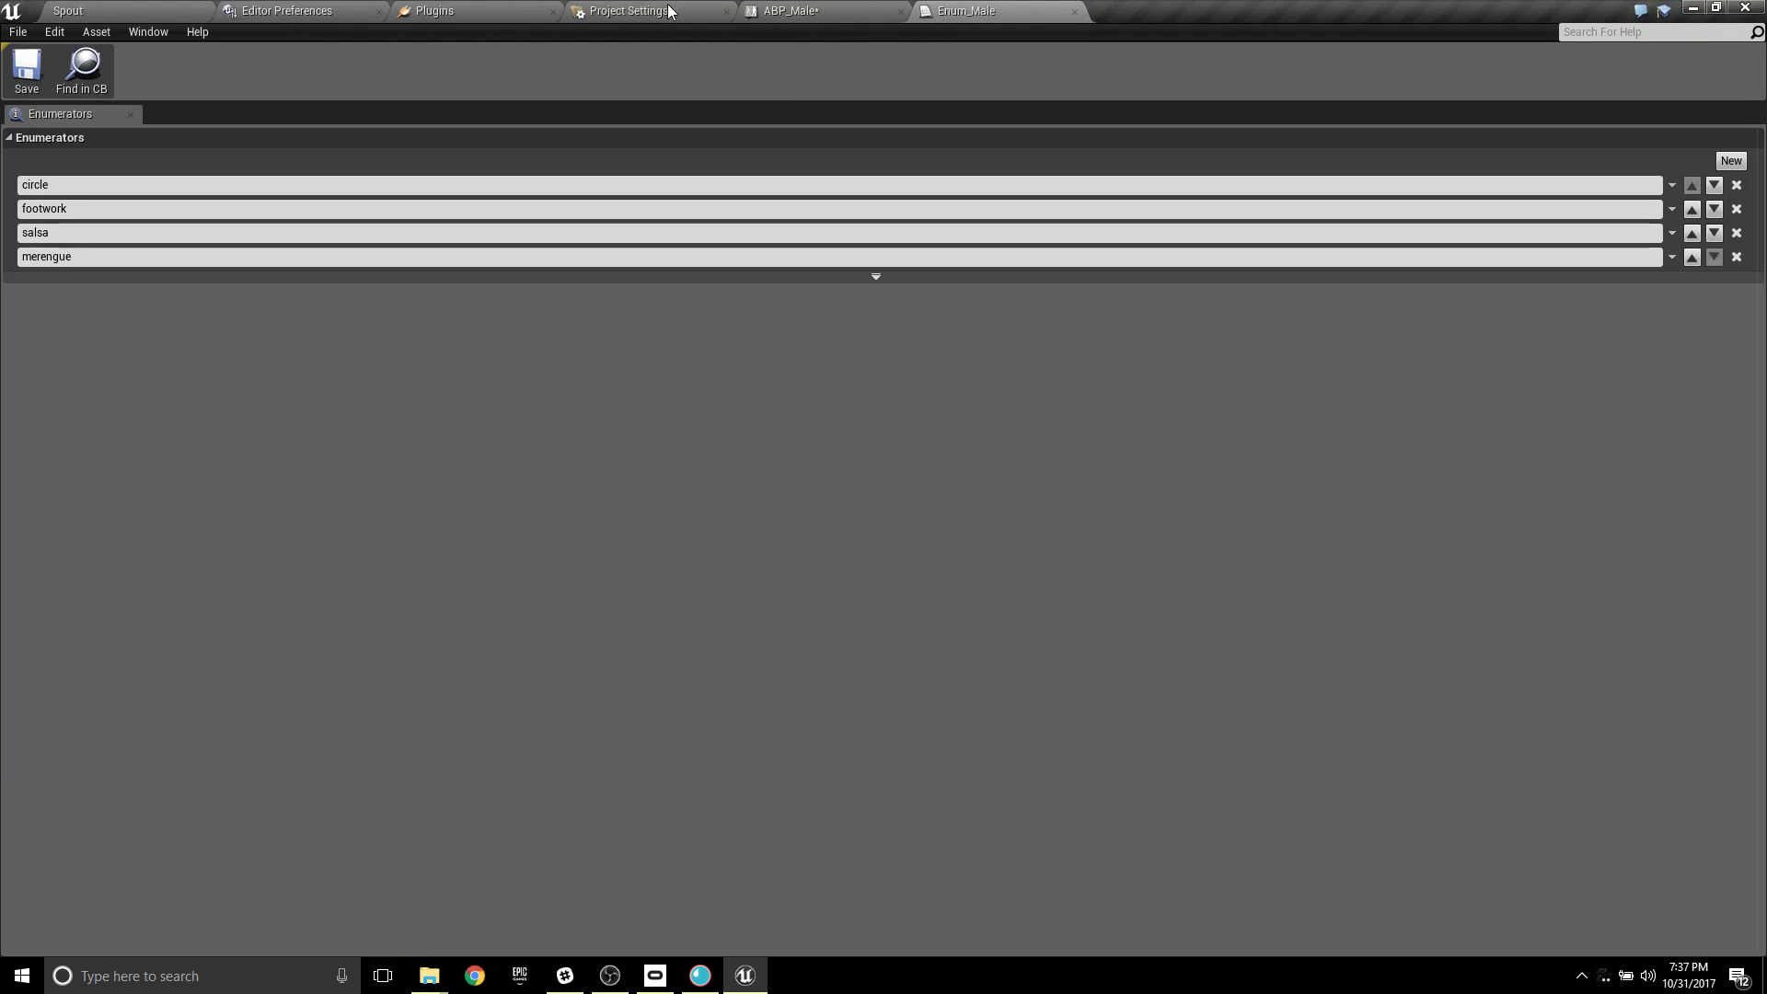
{"action": "left_click", "coordinate": [1074, 11]}
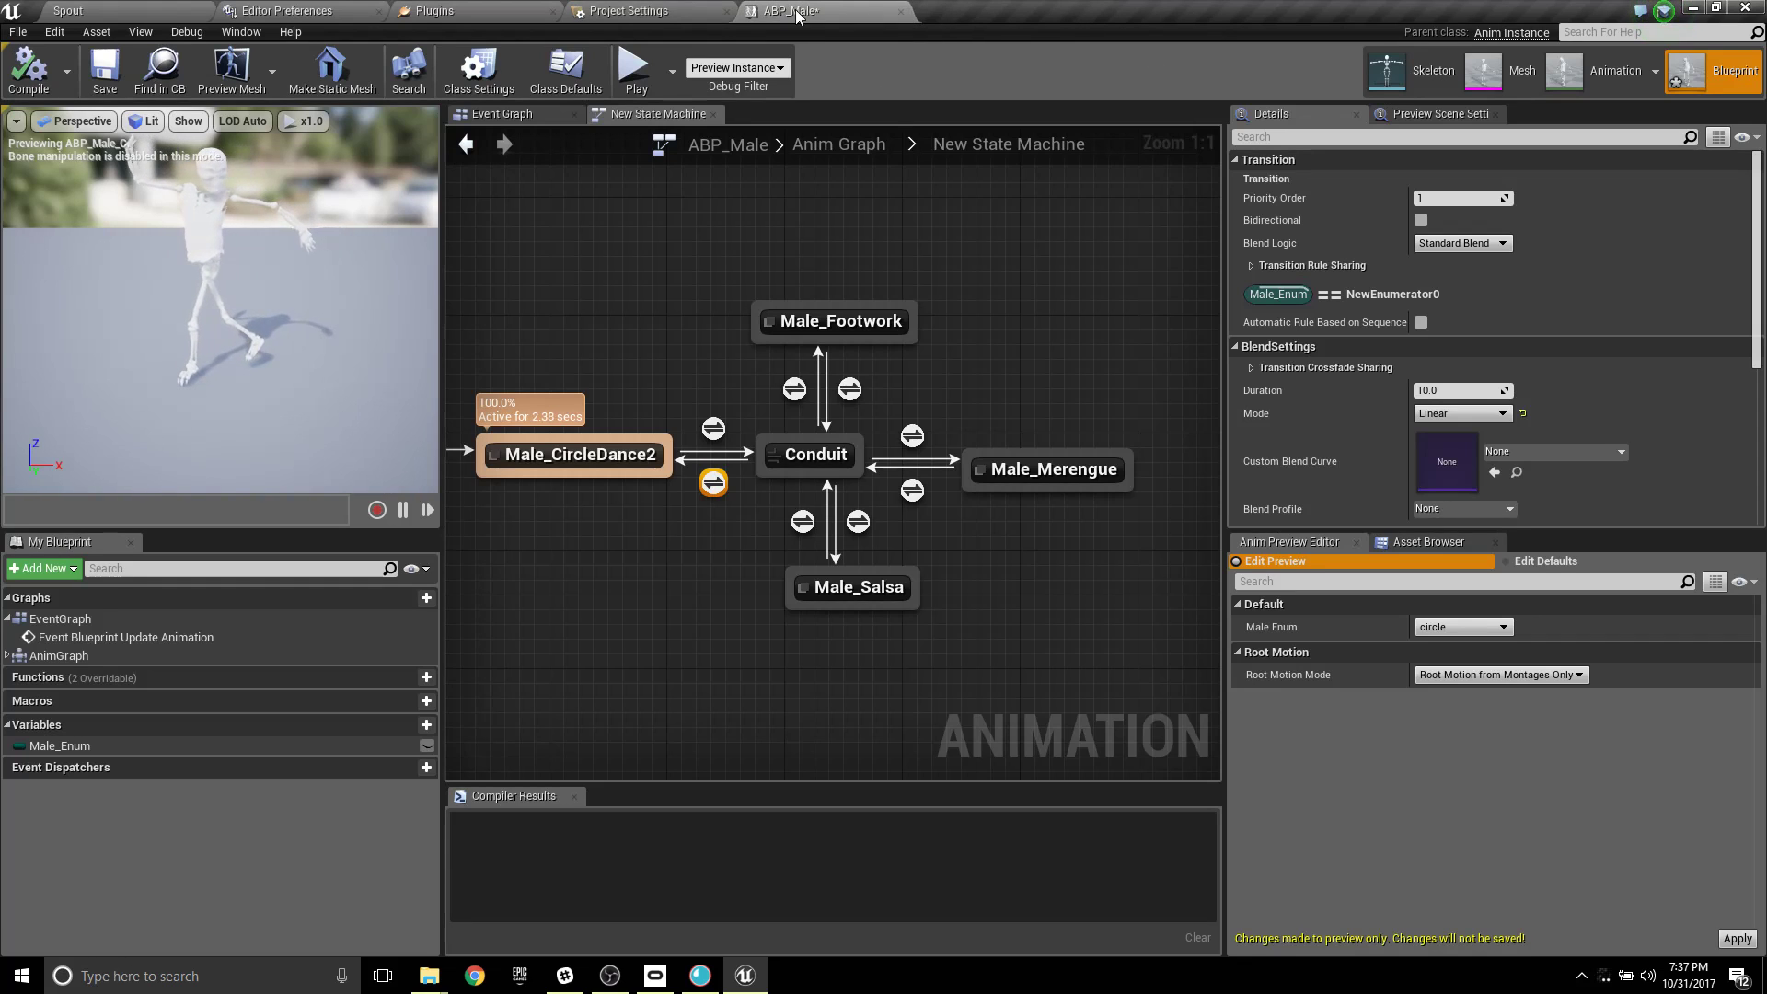
{"action": "left_click", "coordinate": [899, 11]}
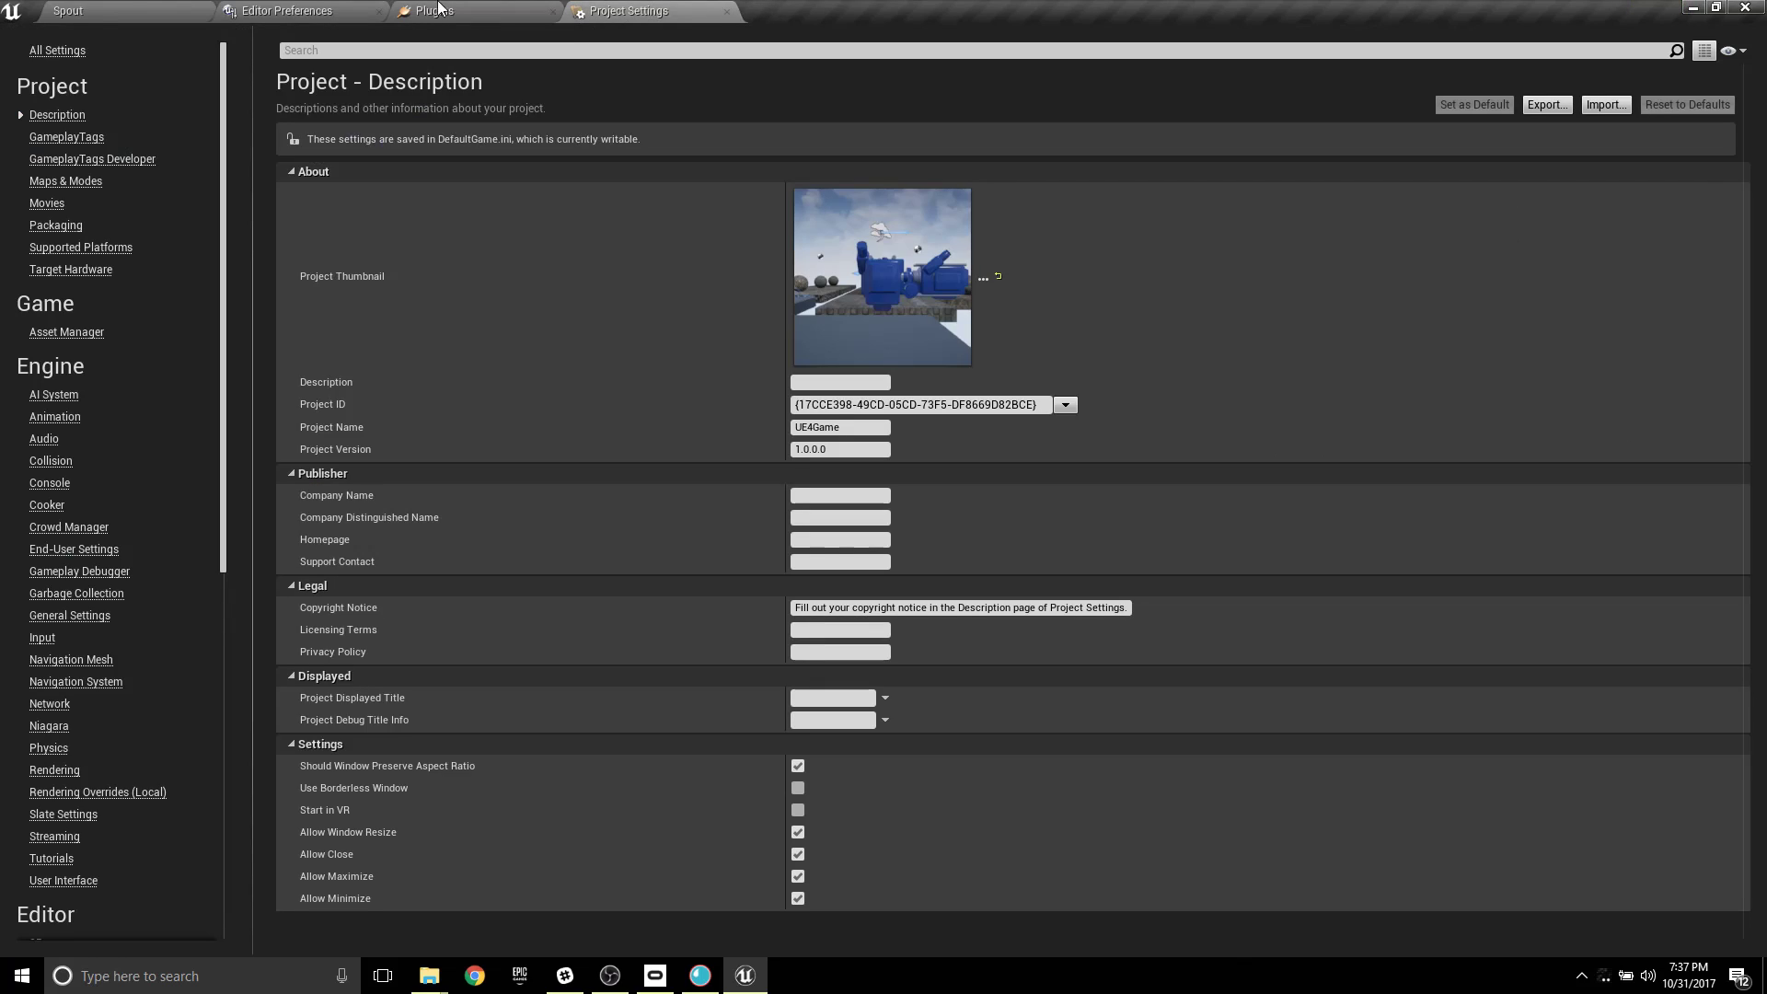
{"action": "left_click", "coordinate": [147, 9]}
Create an Actor Blueprint class named BP_Male in the SkeletalMesh folder.
{"action": "left_click", "coordinate": [670, 863]}
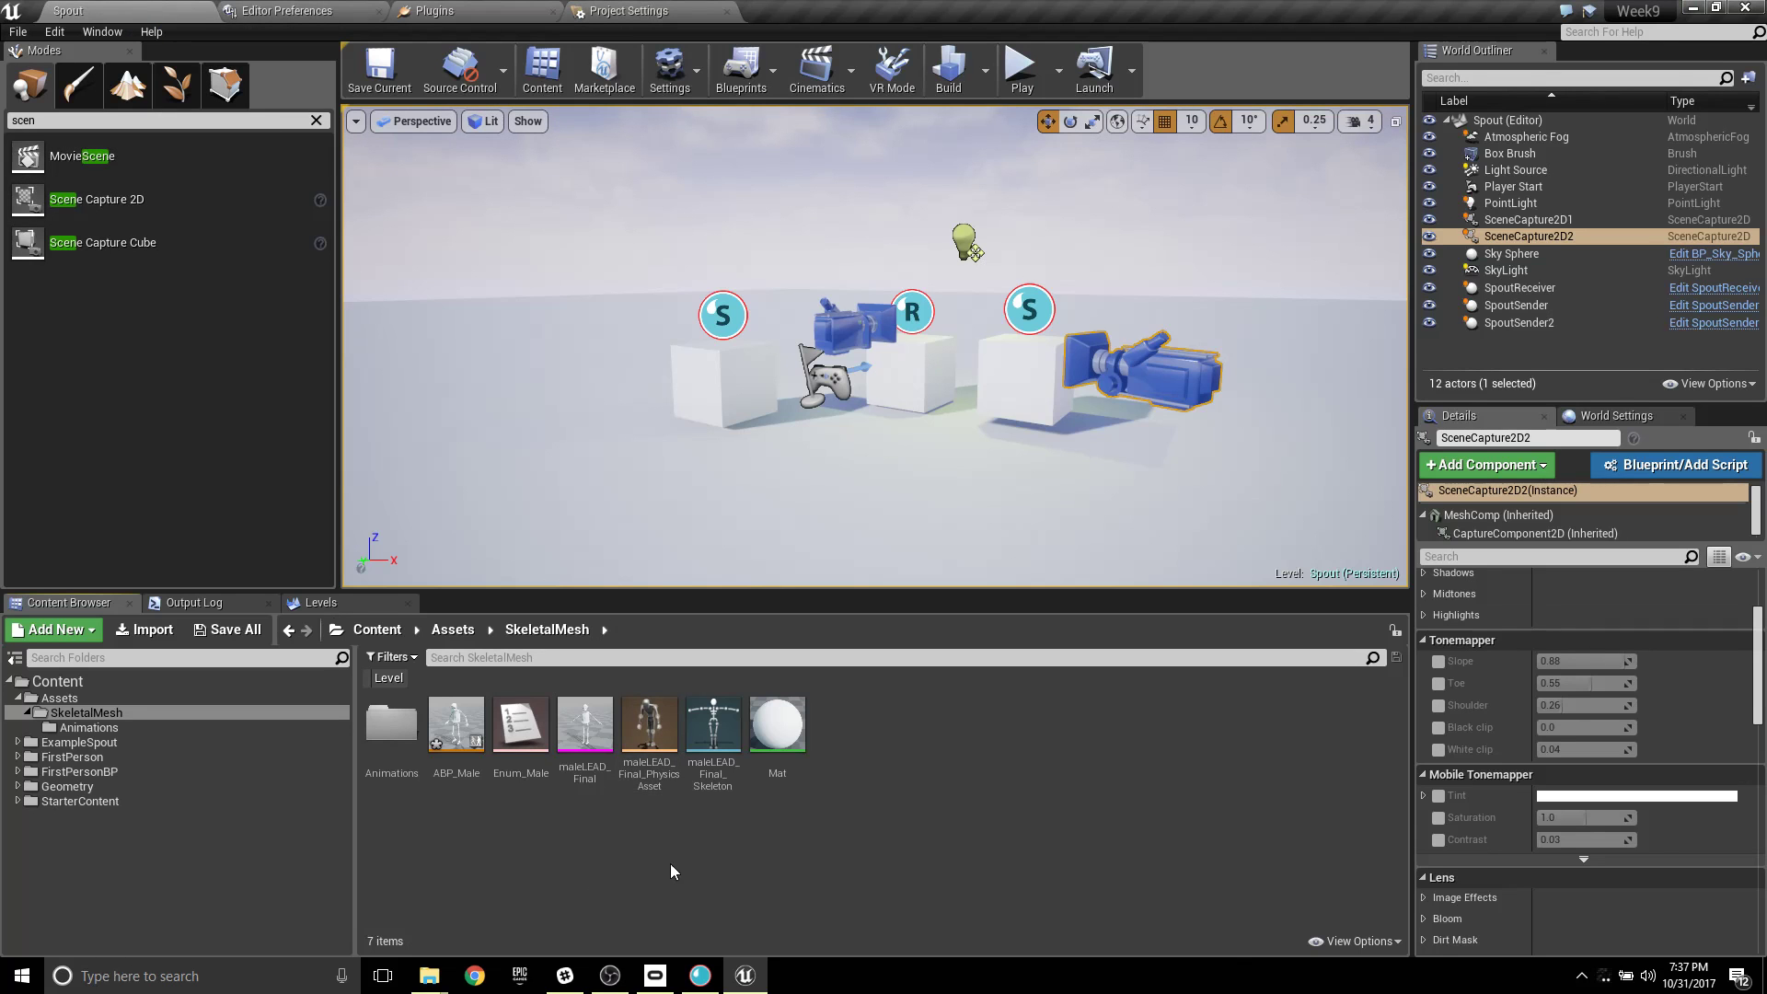
{"action": "right_click", "coordinate": [874, 718]}
{"action": "left_click", "coordinate": [977, 345]}
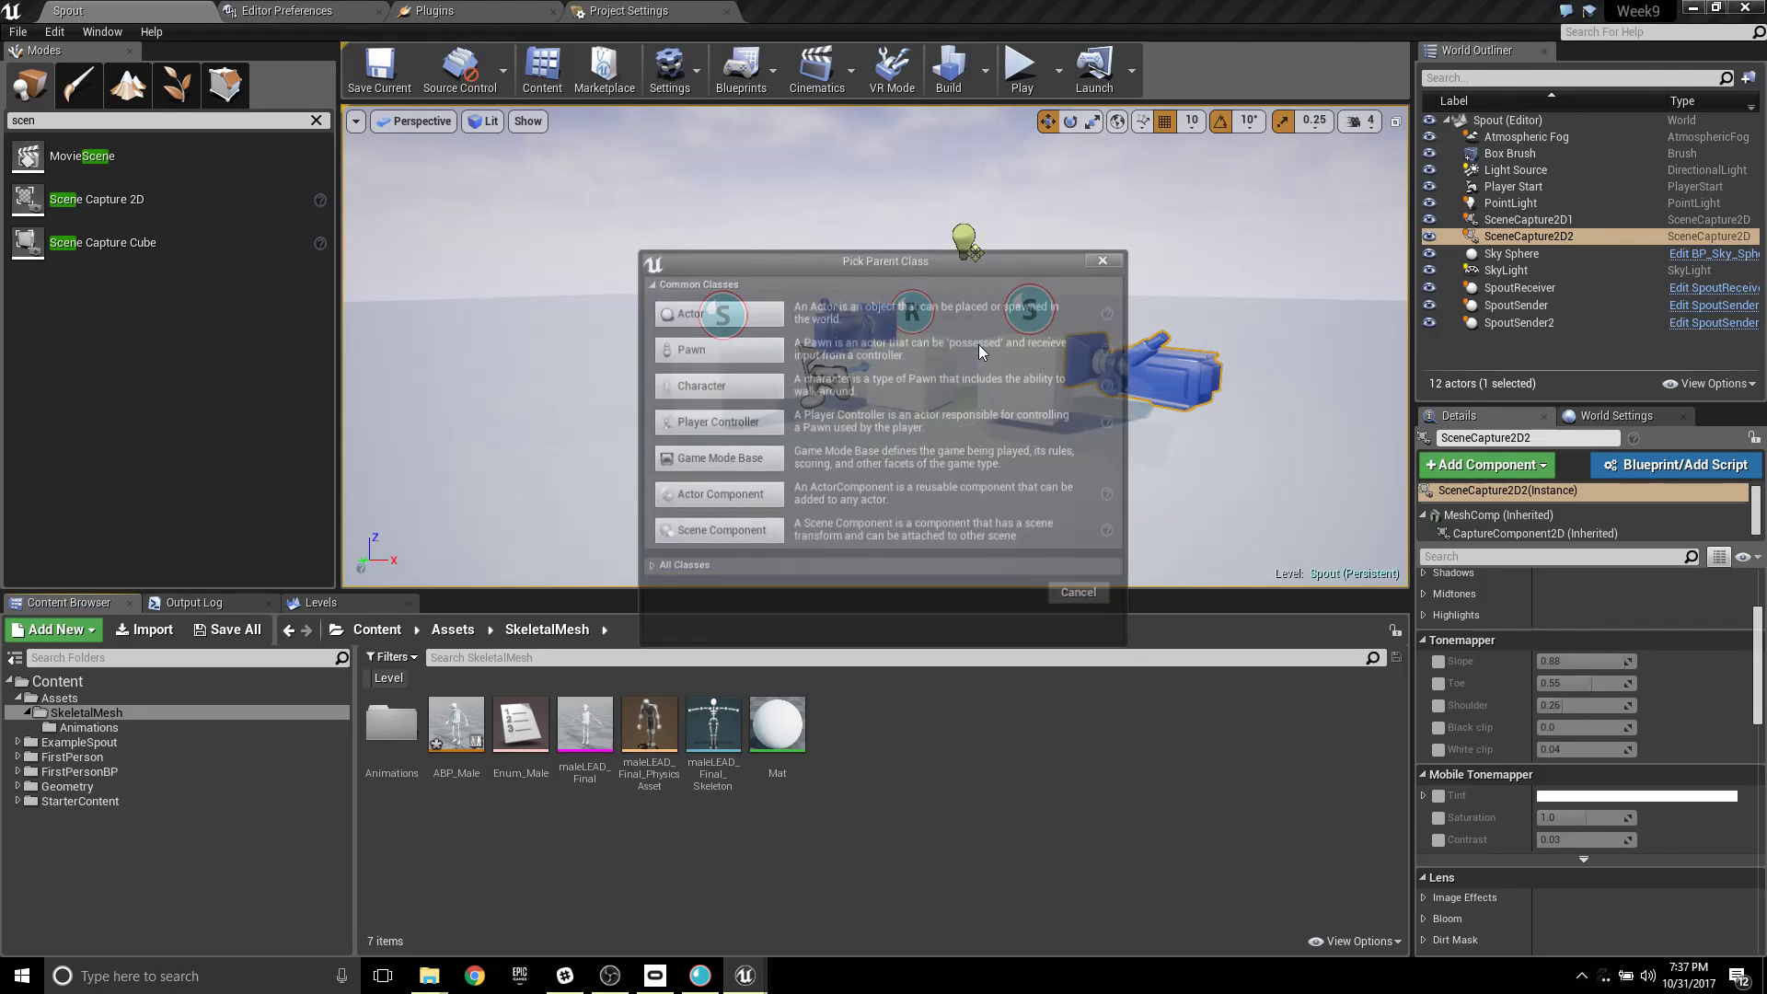
{"action": "left_click", "coordinate": [766, 320]}
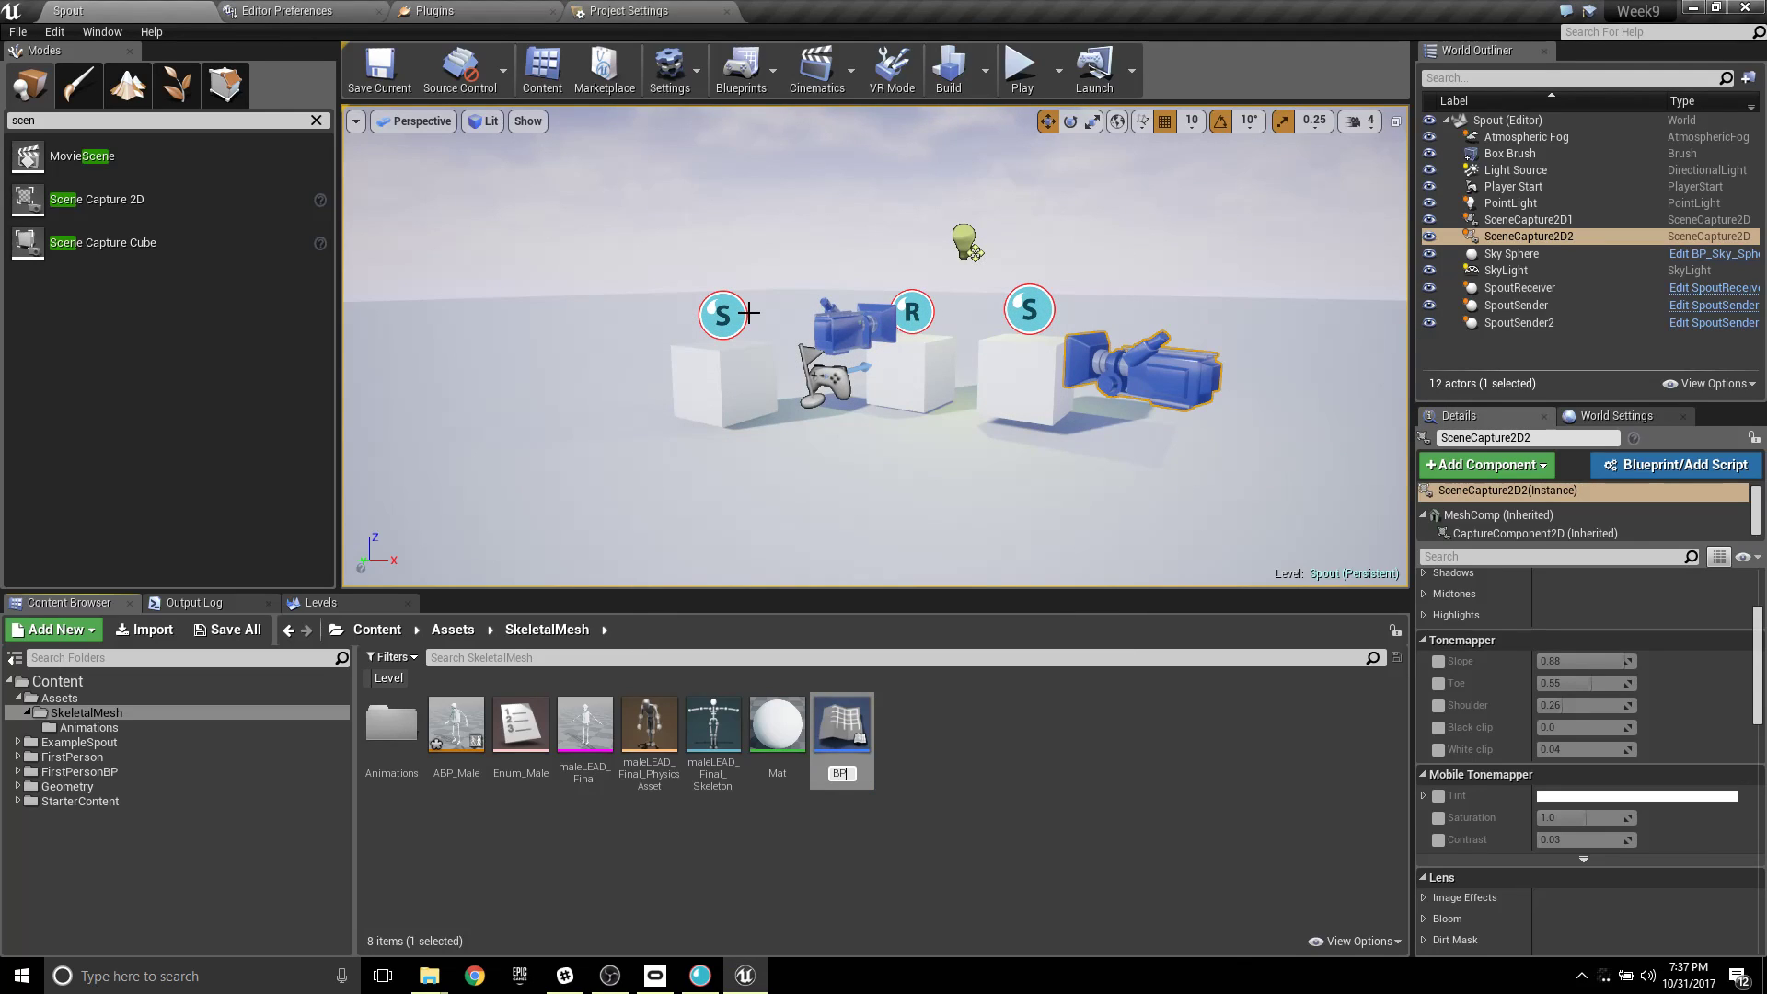
{"action": "type", "text": "BP_Male"}
{"action": "key", "text": "Return"}
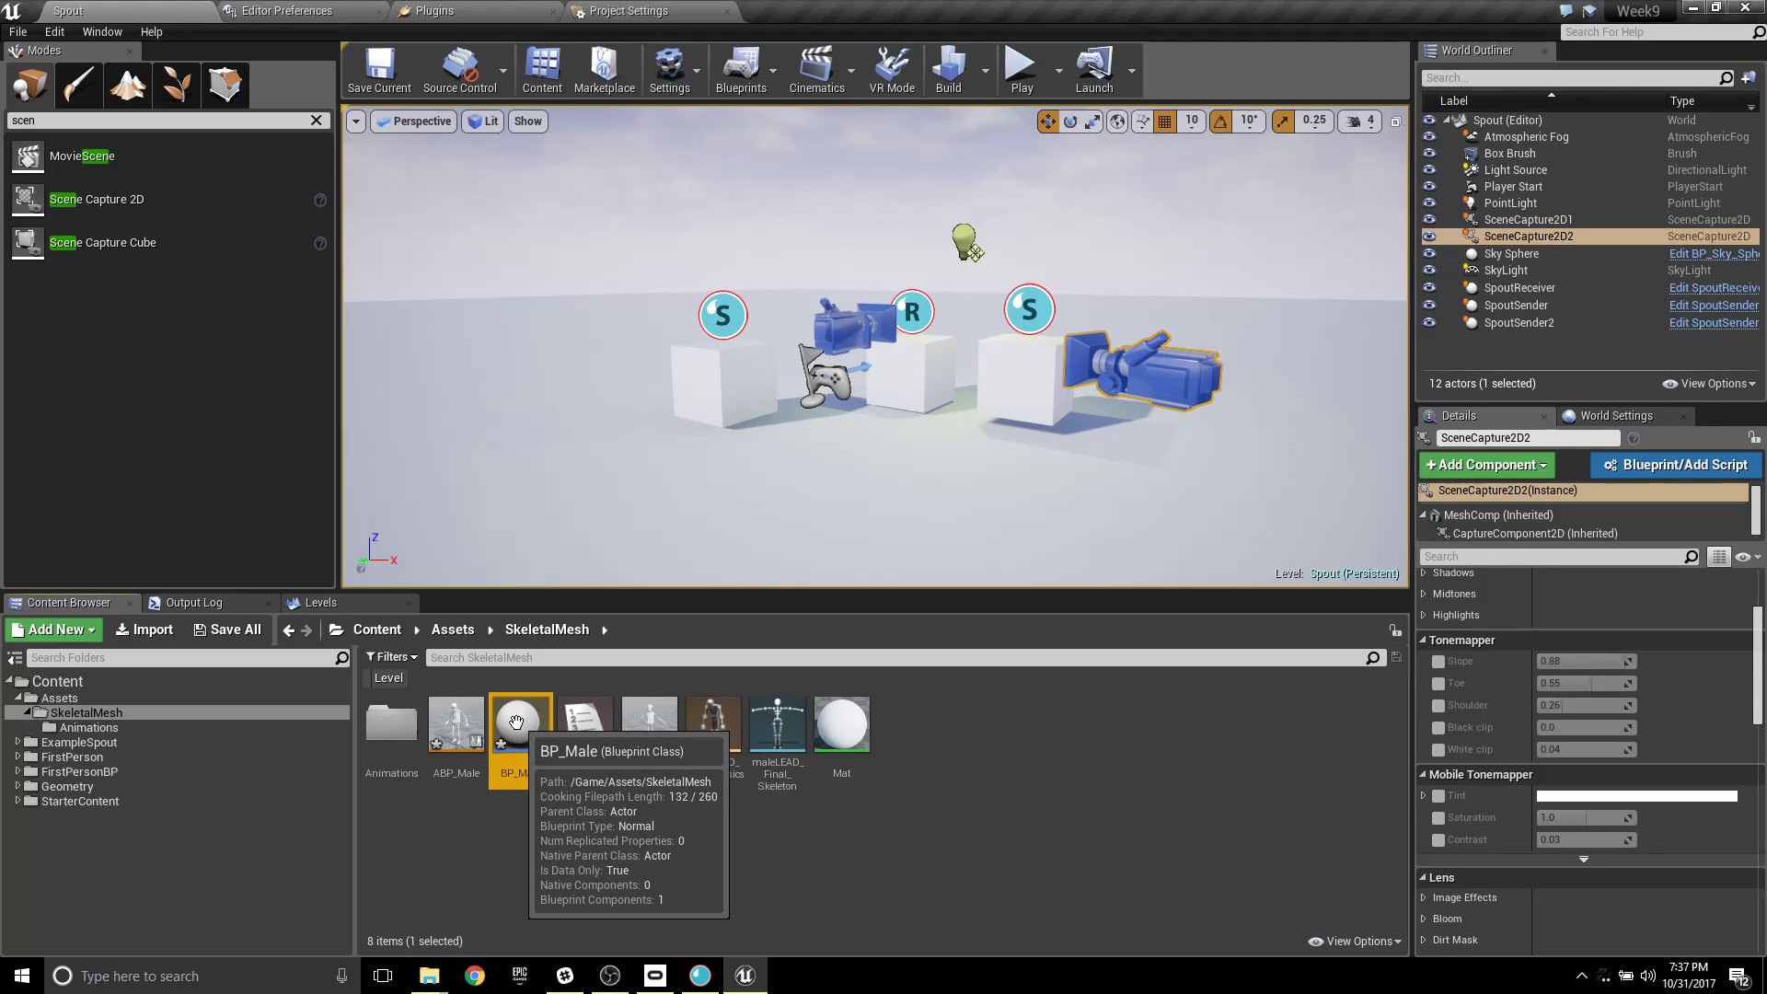
Open BP_Male and add a skeletal mesh component that uses maleLEAD_Final.
{"action": "double_click", "coordinate": [542, 771]}
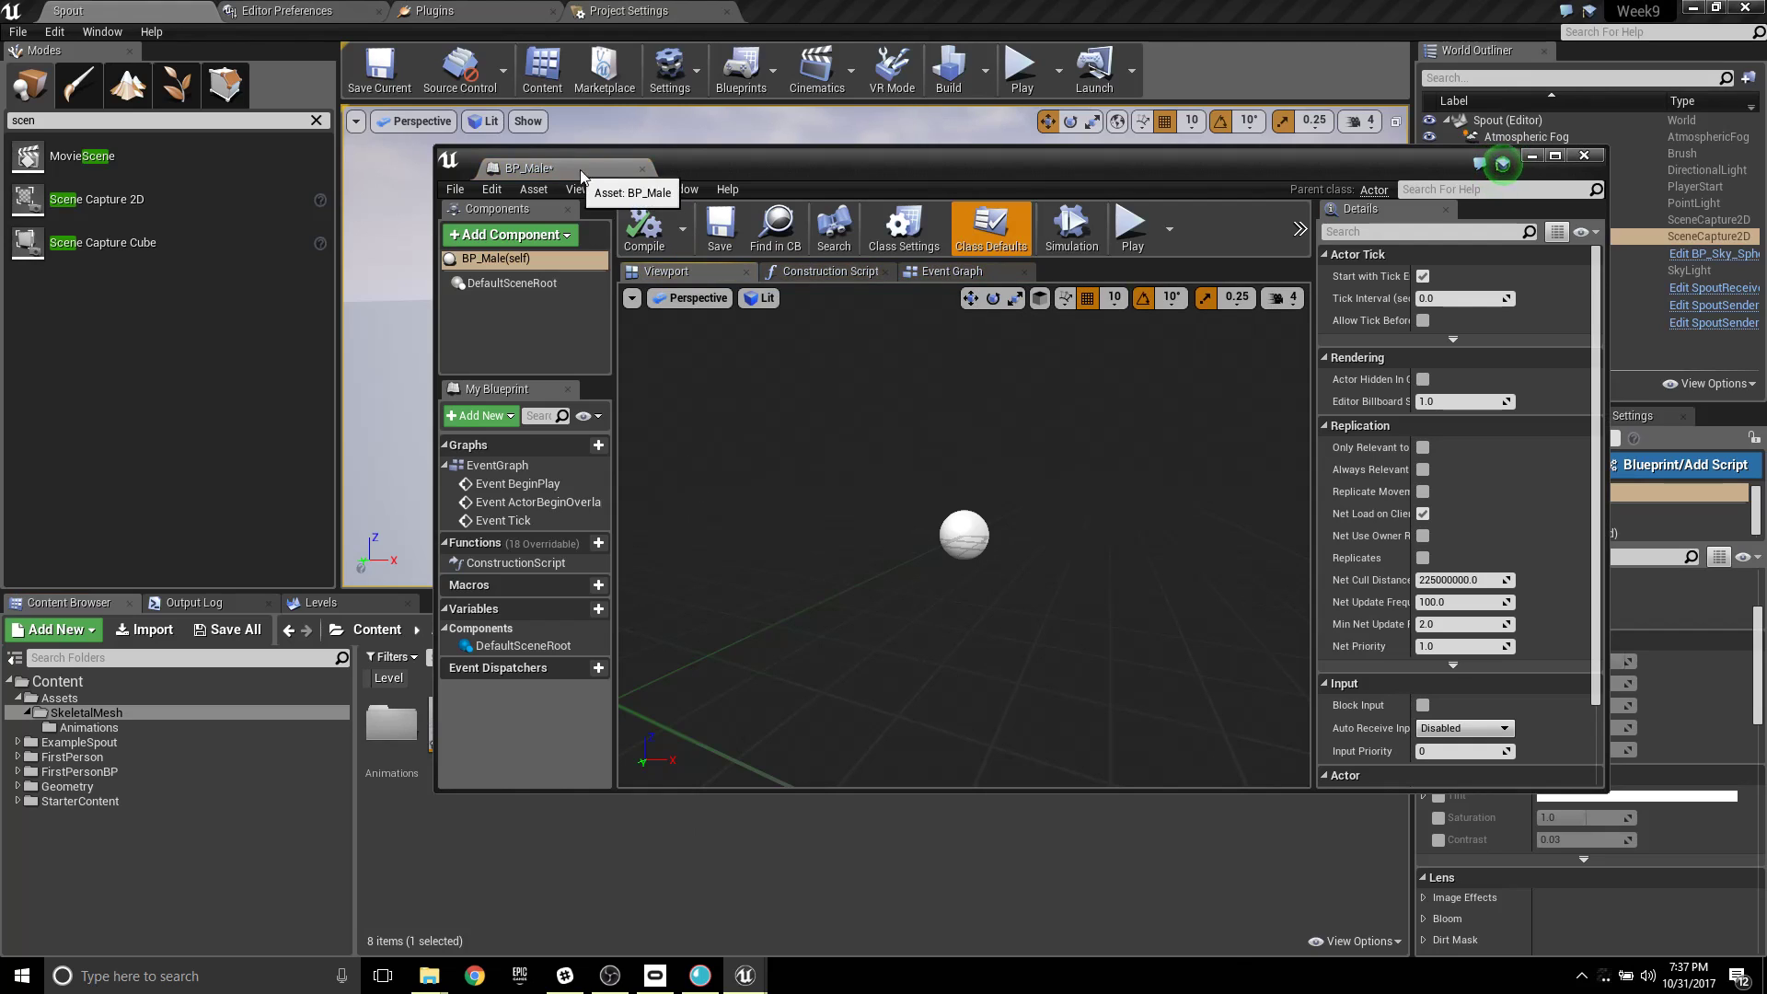
{"action": "left_click_drag", "start_coordinate": [580, 175], "coordinate": [727, 156]}
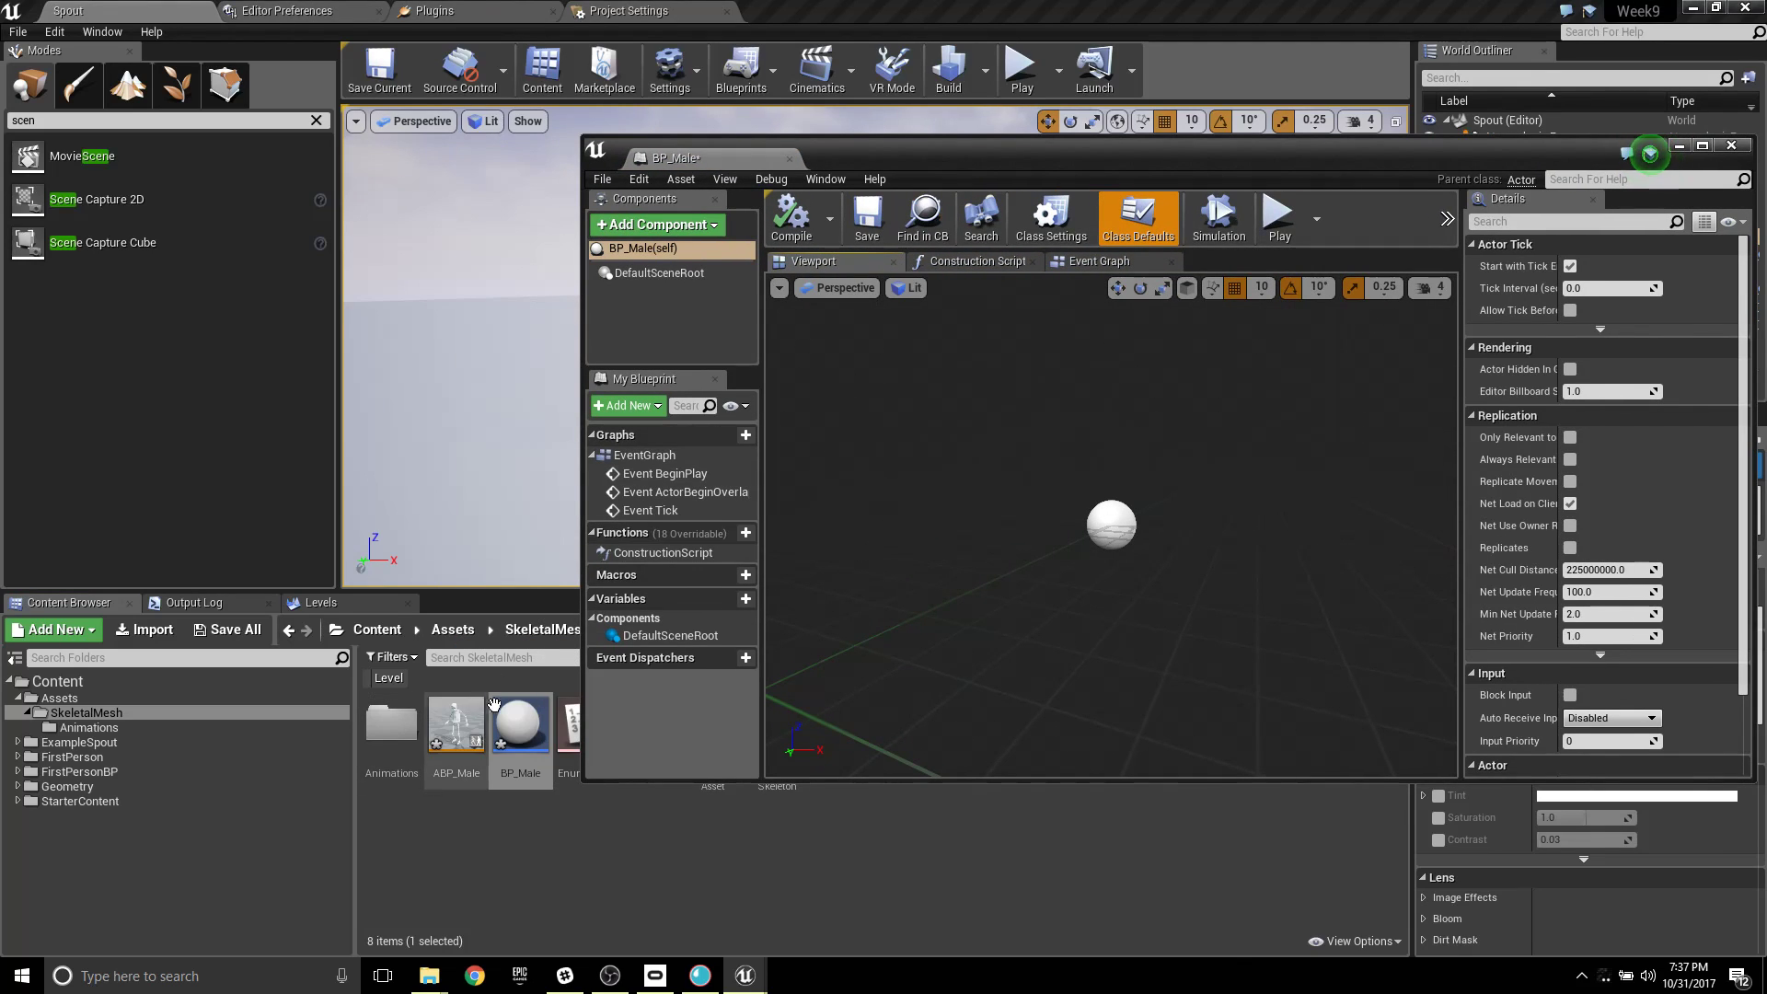
{"action": "left_click_drag", "start_coordinate": [898, 158], "coordinate": [1059, 171]}
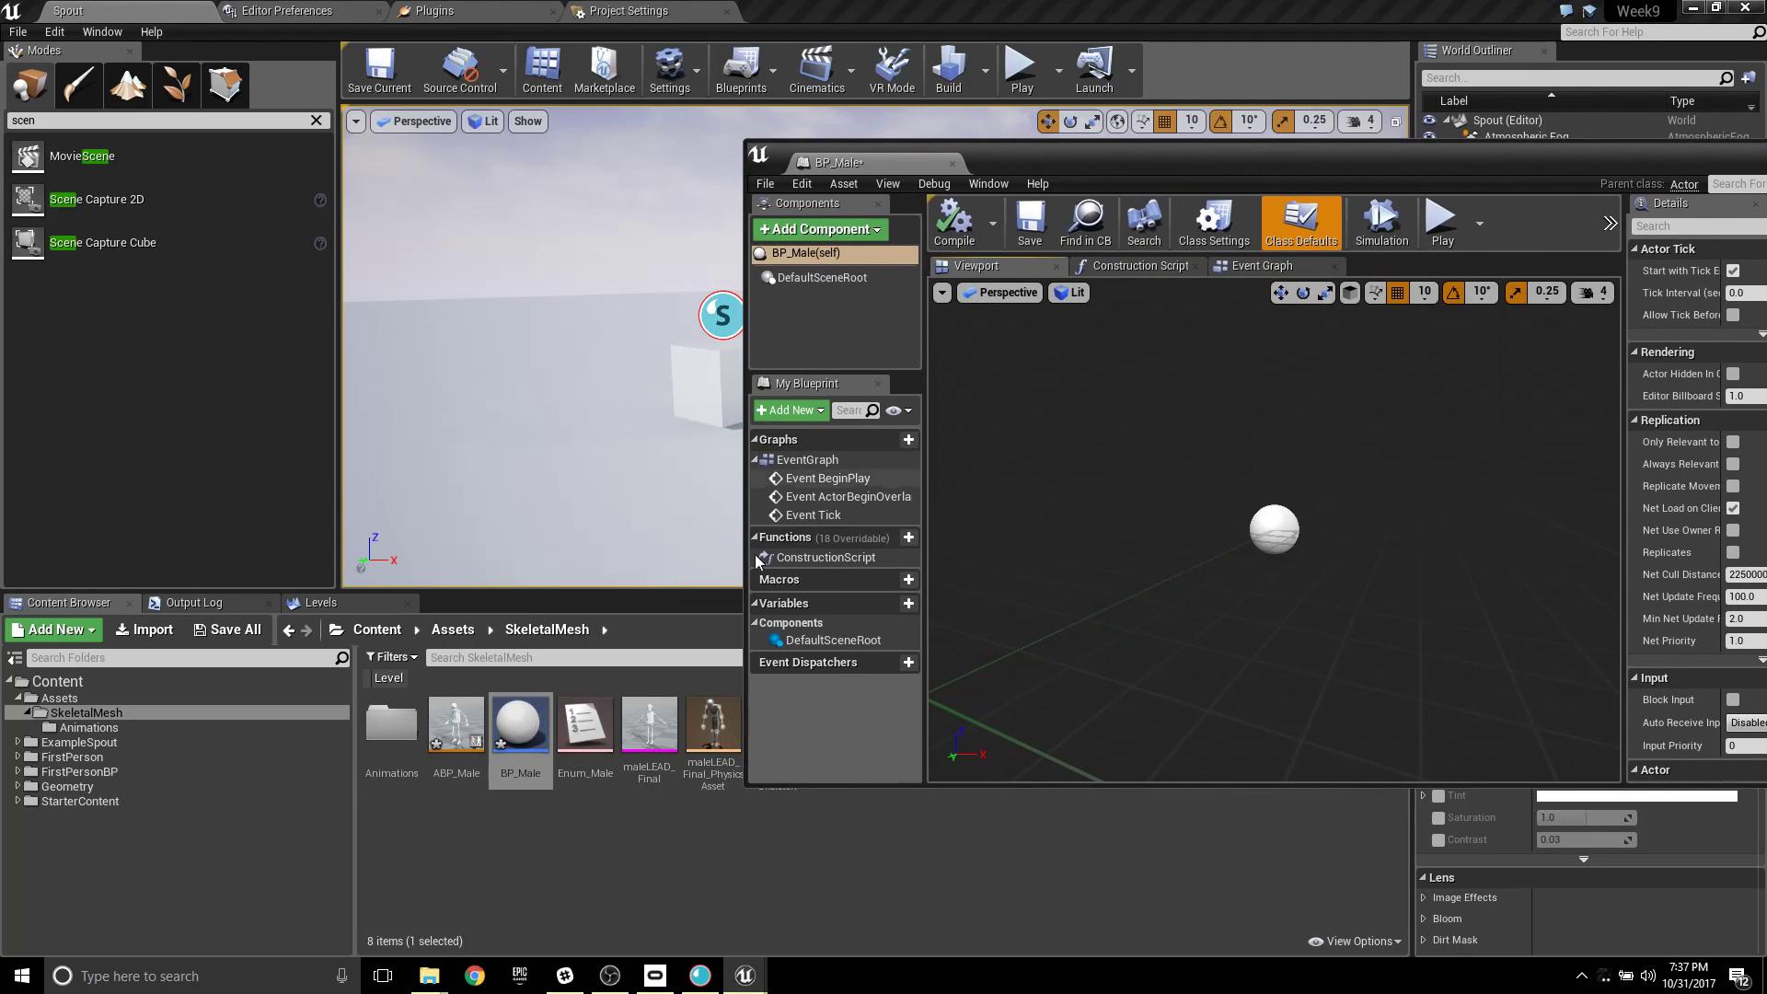
{"action": "left_click", "coordinate": [648, 727]}
{"action": "left_click", "coordinate": [819, 229]}
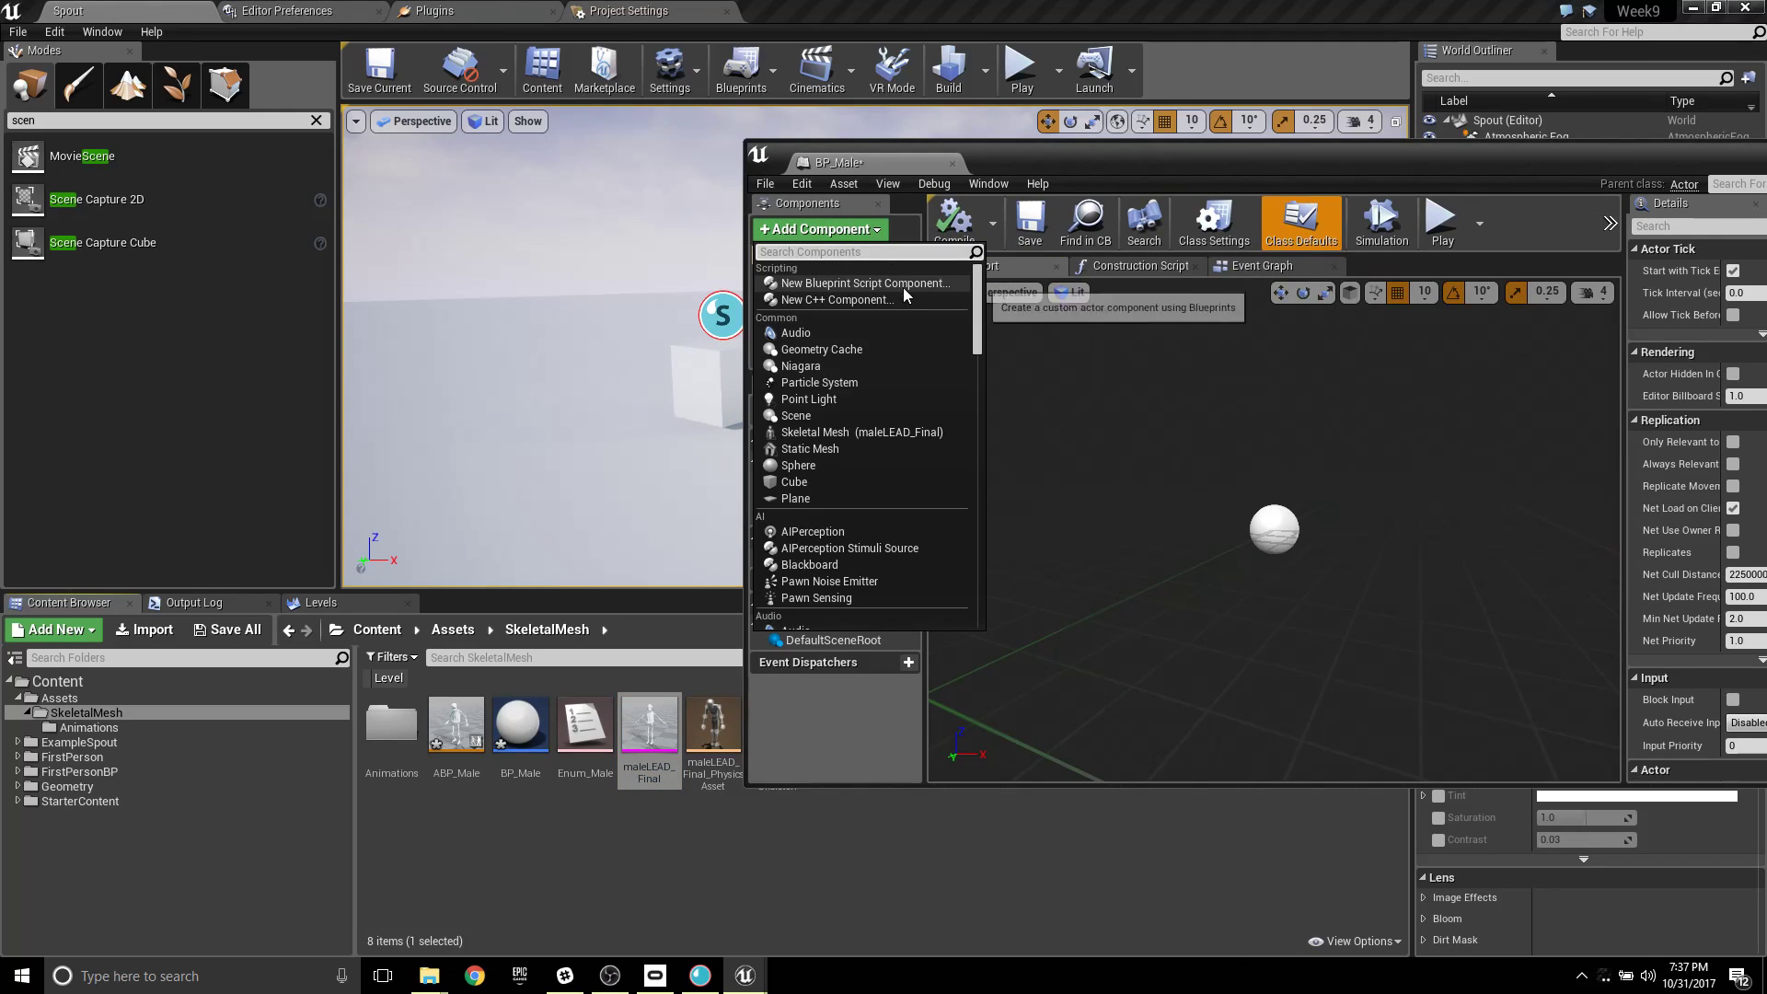
{"action": "left_click", "coordinate": [891, 433]}
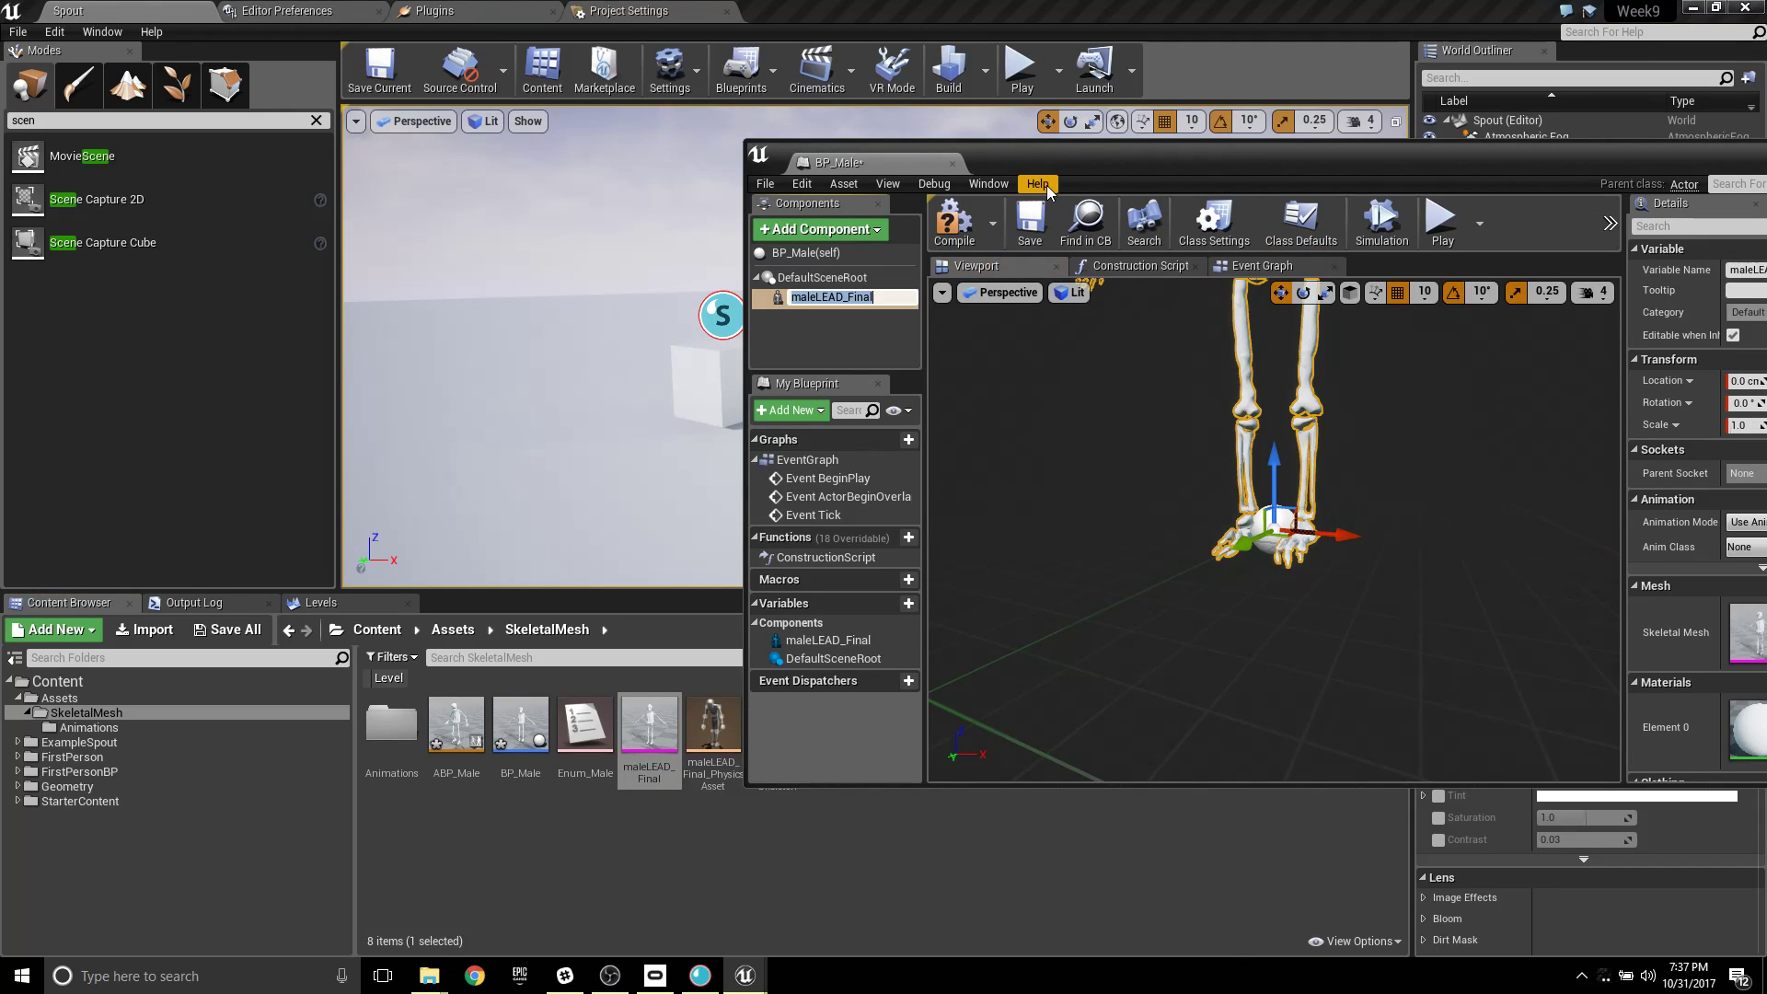
Dock the BP_Male editor with the main window and set the maleLEAD_Final component's Anim Class to ABP_Male.
{"action": "left_click_drag", "start_coordinate": [841, 163], "coordinate": [814, 8]}
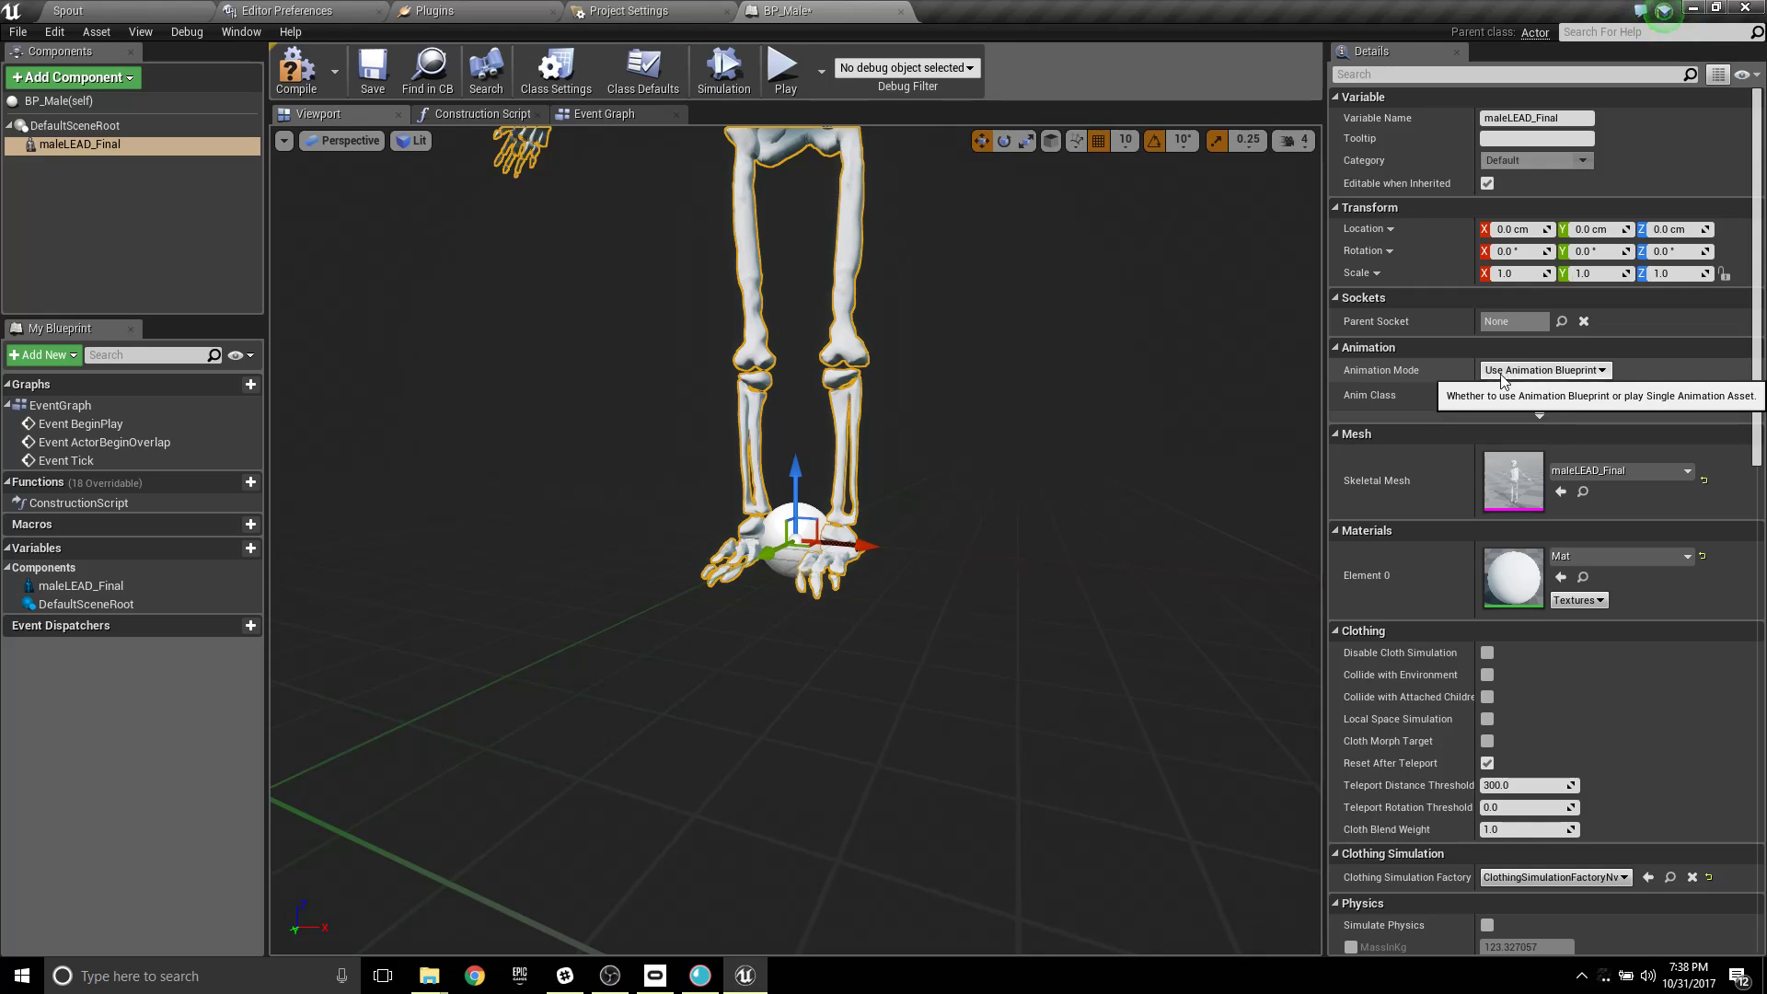
{"action": "left_click", "coordinate": [1652, 396]}
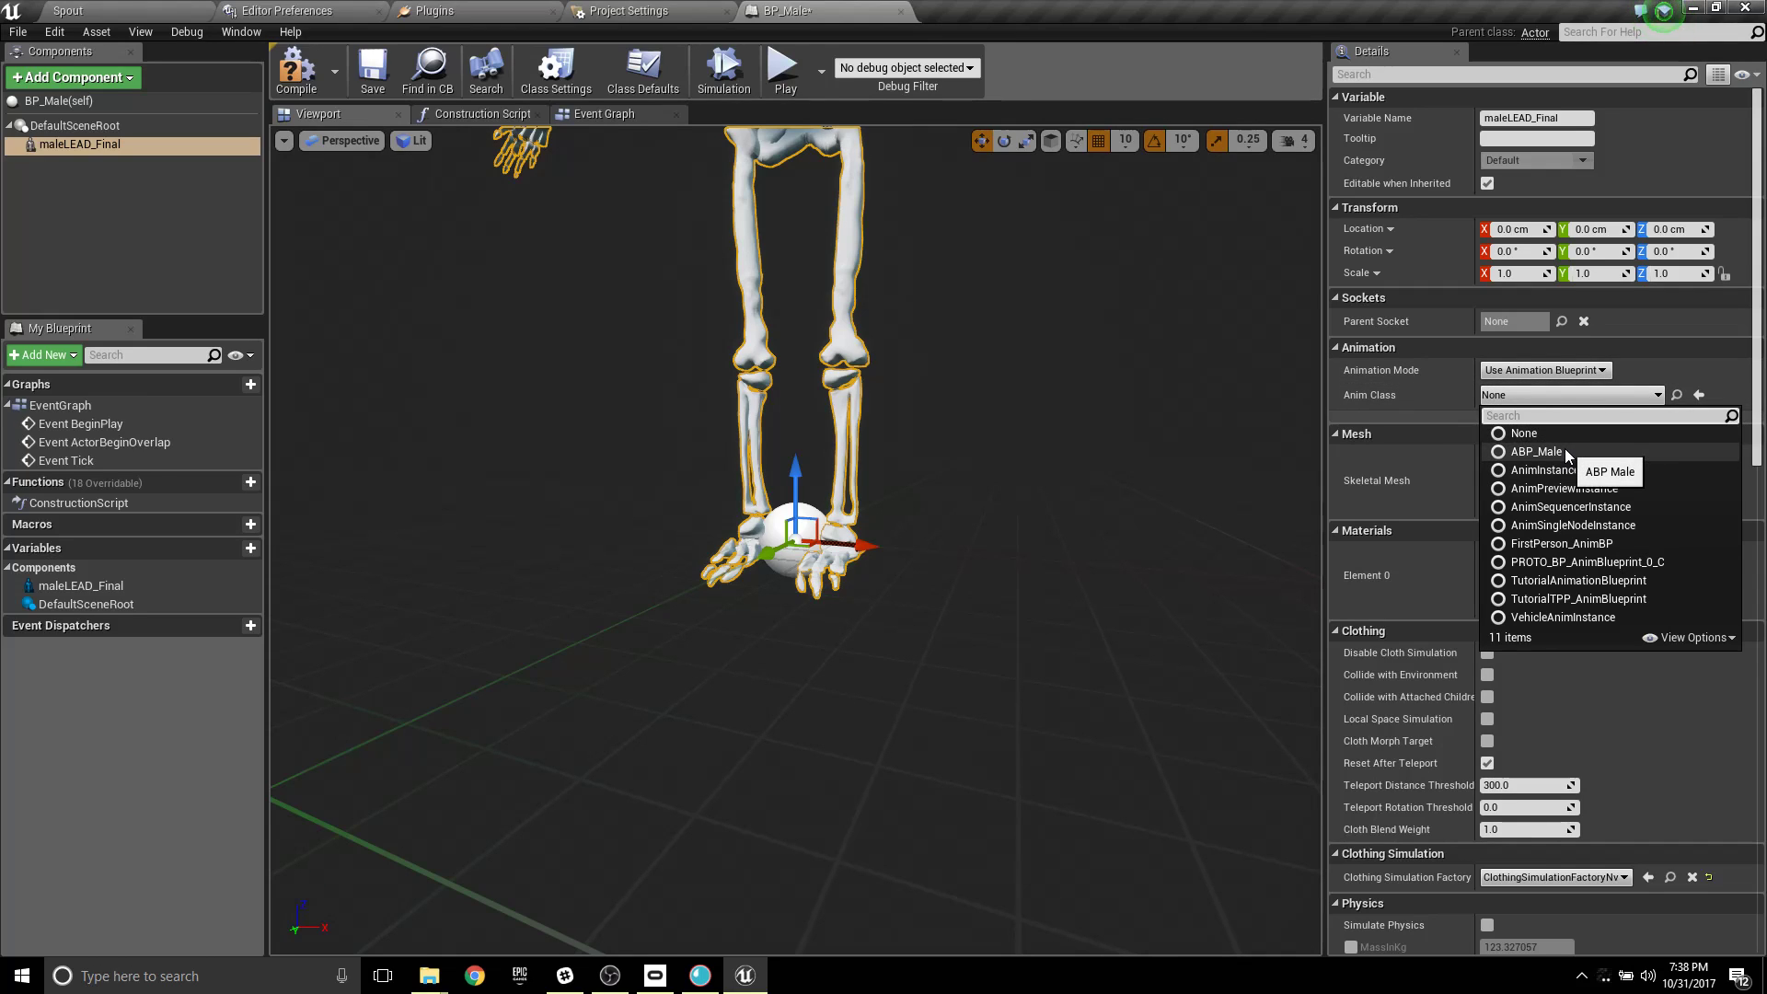
{"action": "left_click", "coordinate": [1537, 451]}
{"action": "right_click_drag", "start_coordinate": [537, 283], "coordinate": [538, 283]}
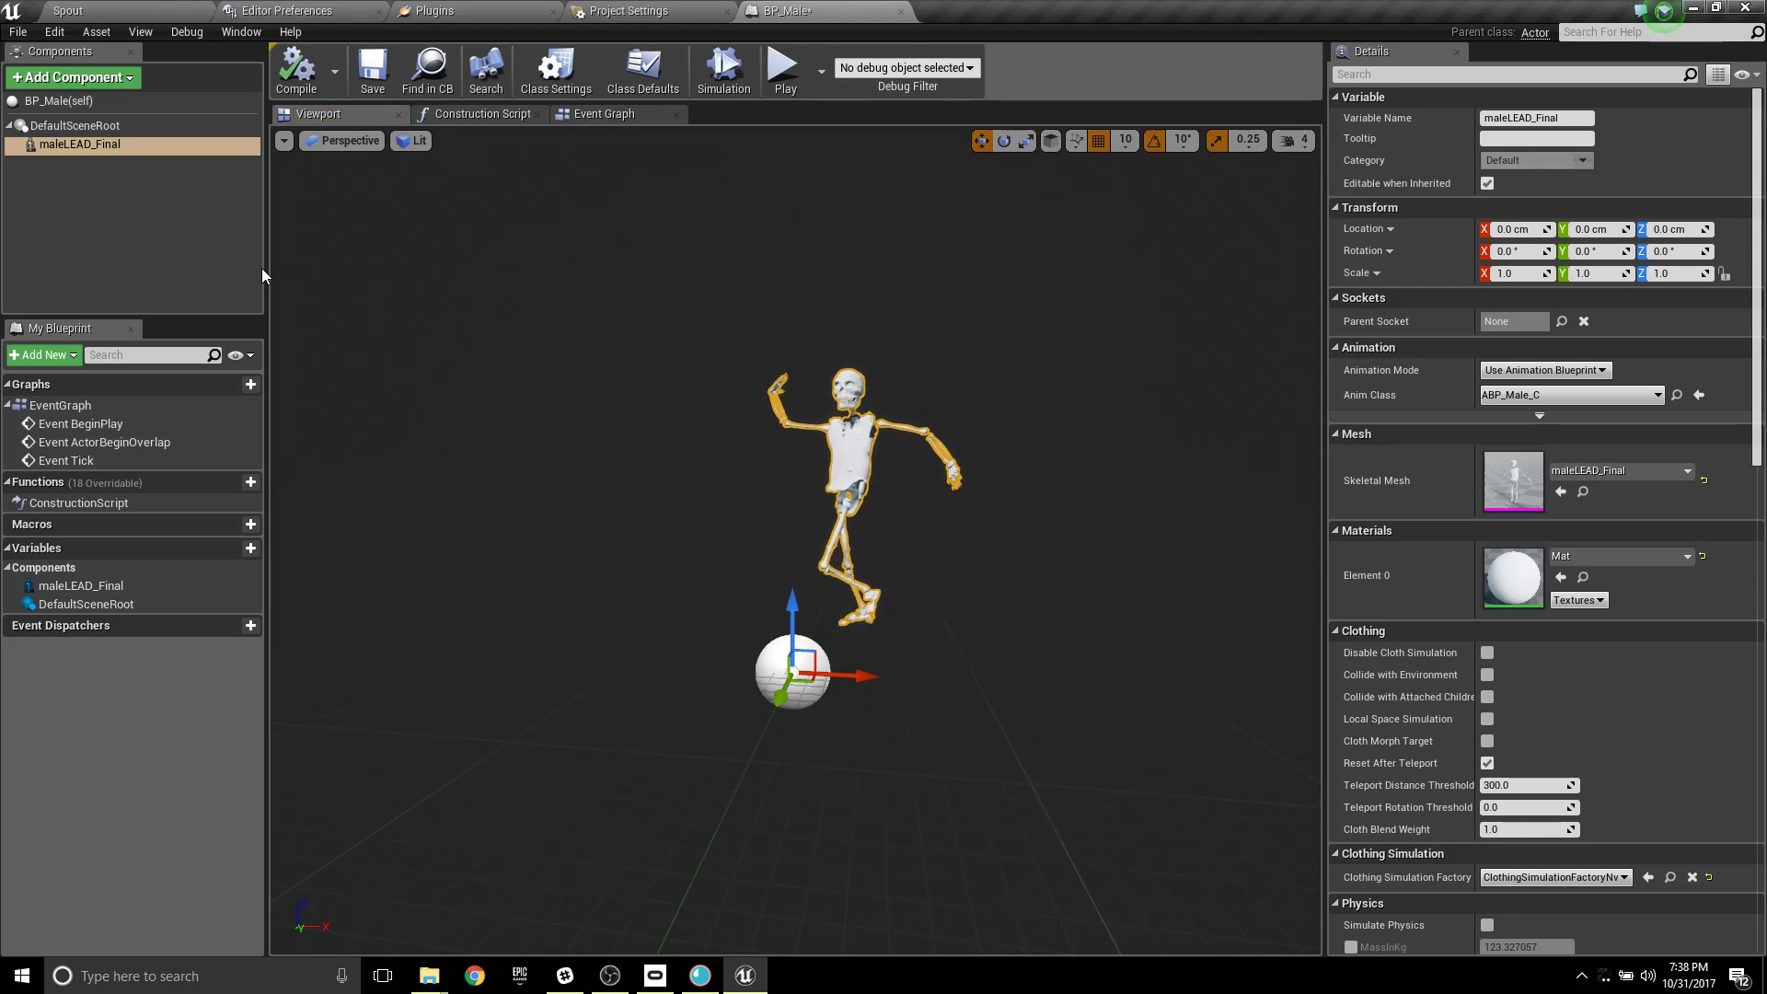
In BP_Male's Event Graph, add a reference to the maleLEAD_Final component and feed it into a Get Anim Instance node.
{"action": "left_click", "coordinate": [594, 116]}
{"action": "right_click_drag", "start_coordinate": [856, 388], "coordinate": [406, 90]}
{"action": "left_click_drag", "start_coordinate": [80, 144], "coordinate": [526, 554]}
{"action": "right_click_drag", "start_coordinate": [733, 552], "coordinate": [505, 513]}
{"action": "left_click_drag", "start_coordinate": [490, 606], "coordinate": [681, 562]}
{"action": "type", "text": "an"}
{"action": "key", "text": "BackSpace"}
{"action": "key", "text": "BackSpace"}
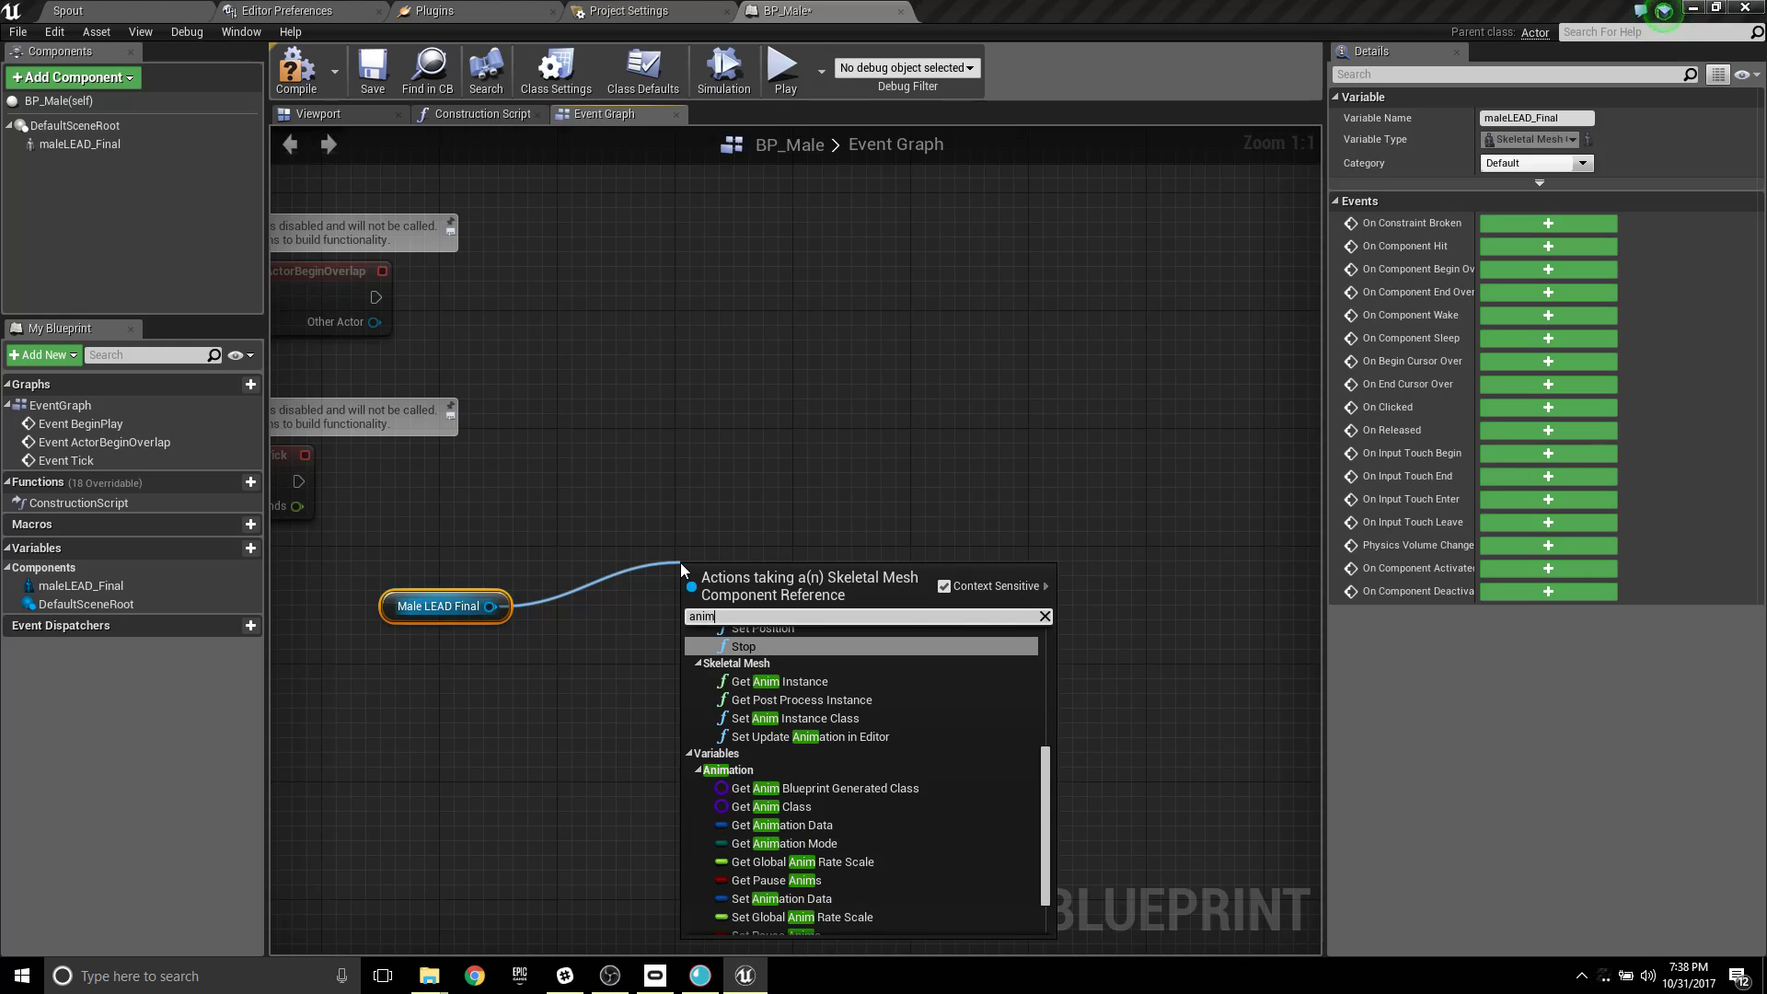
{"action": "type", "text": "anim"}
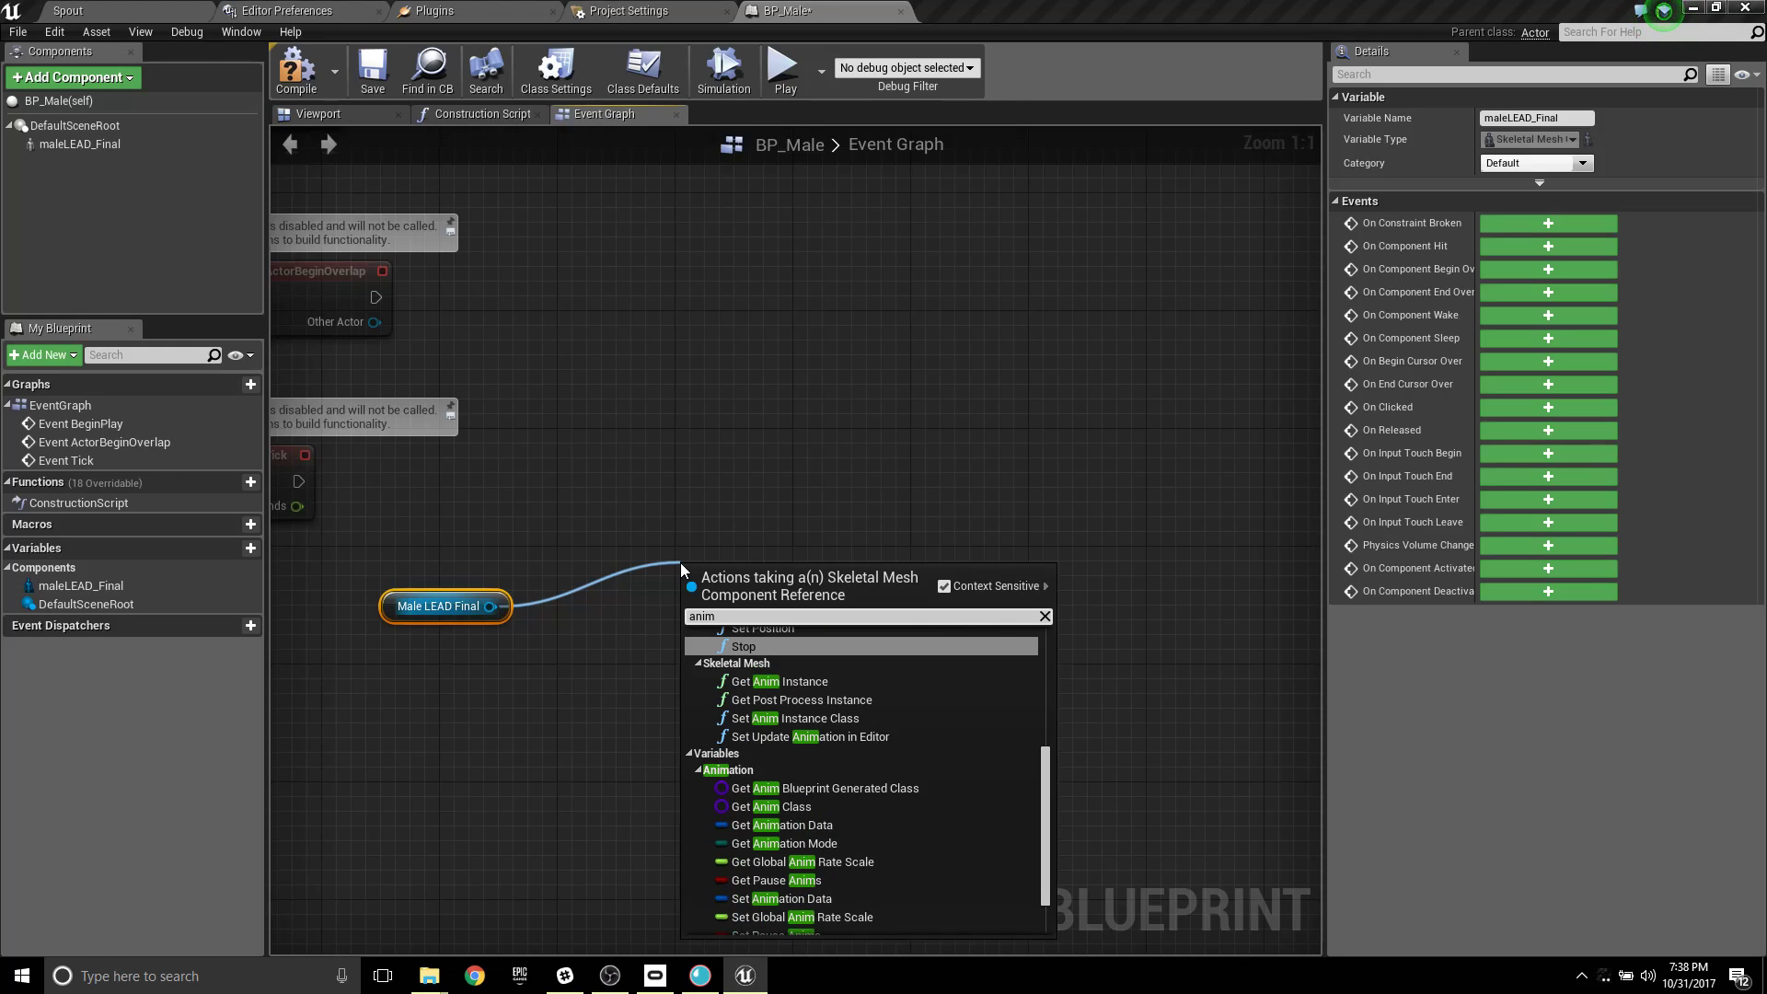
{"action": "left_click", "coordinate": [752, 681]}
{"action": "right_click_drag", "start_coordinate": [587, 565], "coordinate": [644, 584]}
{"action": "left_click_drag", "start_coordinate": [471, 627], "coordinate": [600, 627]}
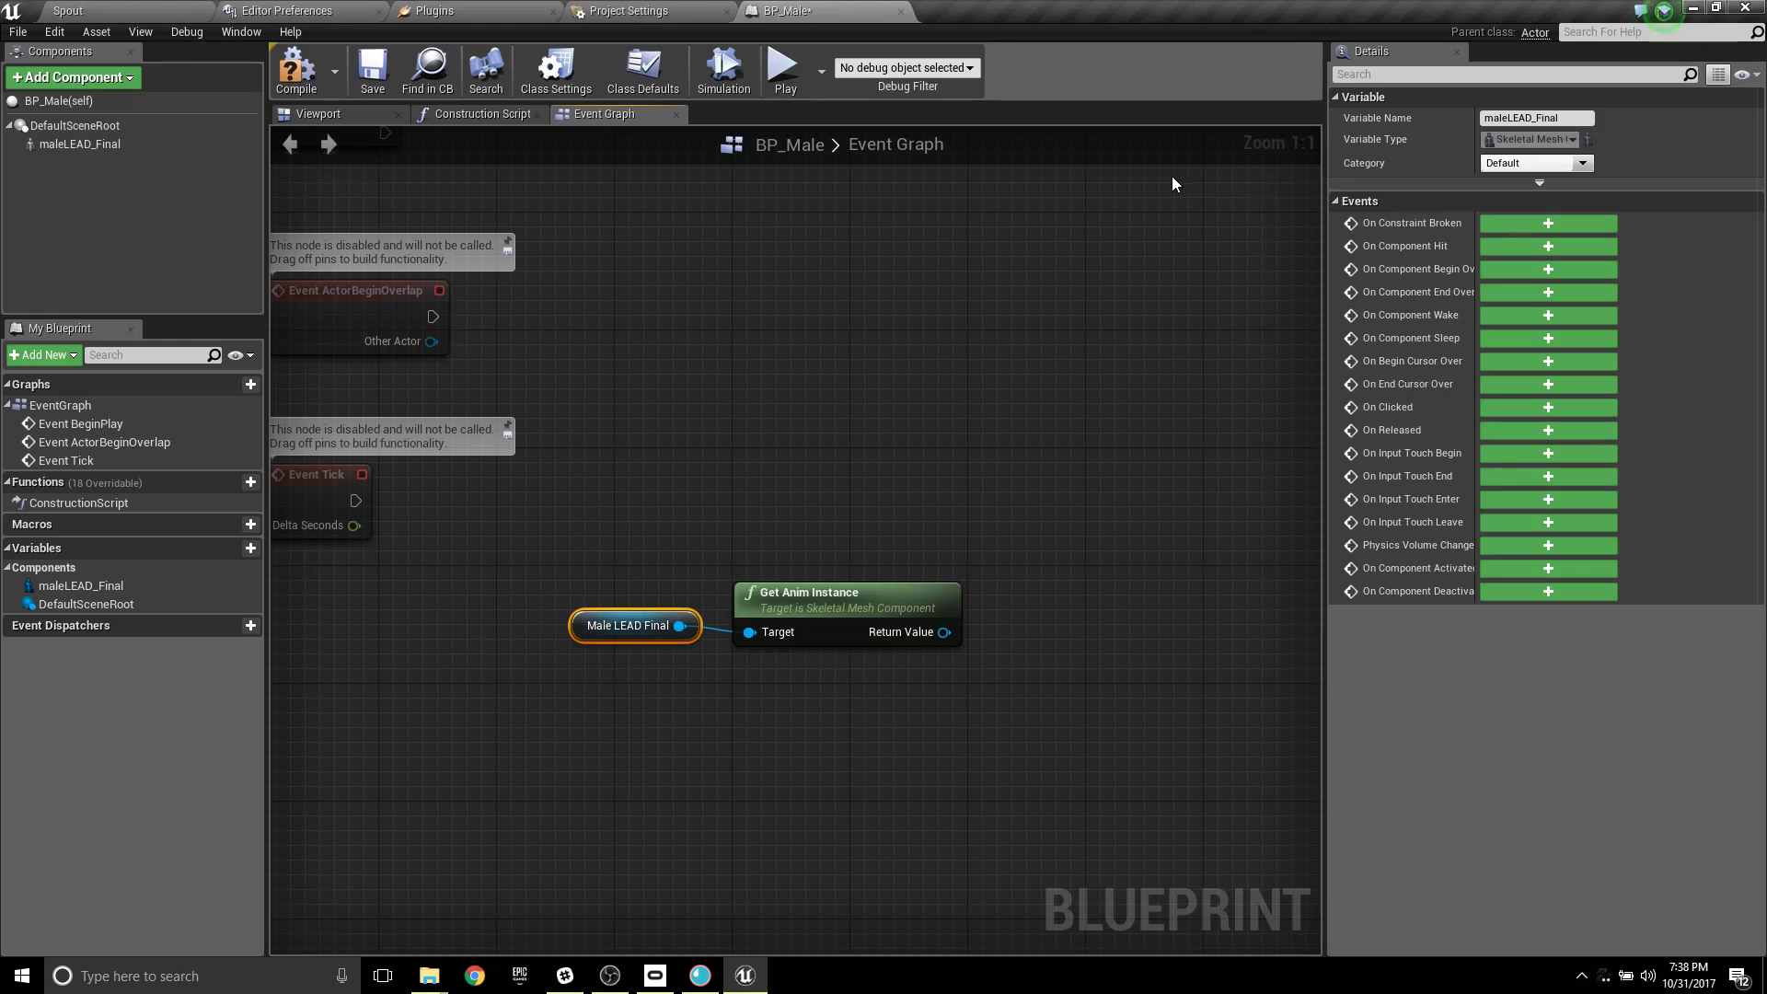
Rearrange the Male LEAD Final reference beneath the Get Anim Instance node and place the pair beside the Event BeginPlay node.
{"action": "right_click_drag", "start_coordinate": [1014, 354], "coordinate": [980, 332]}
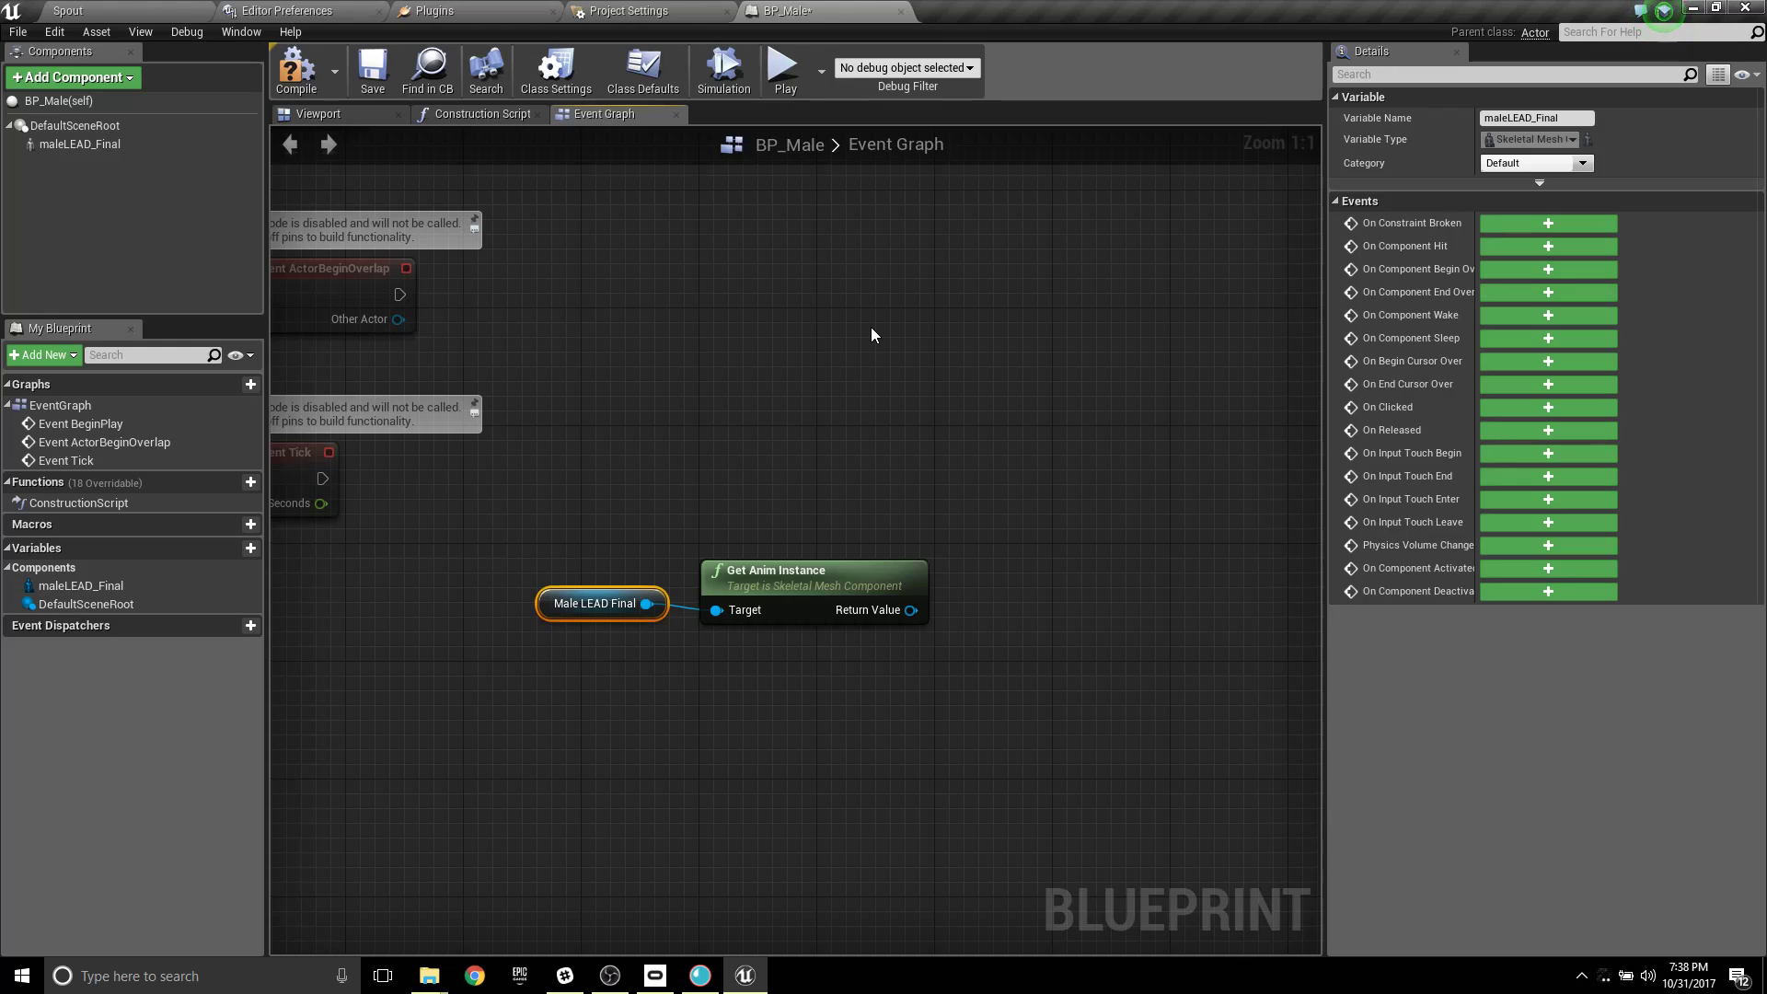
{"action": "right_click_drag", "start_coordinate": [787, 321], "coordinate": [954, 332]}
{"action": "left_click_drag", "start_coordinate": [763, 483], "coordinate": [1095, 650]}
{"action": "left_click_drag", "start_coordinate": [1011, 588], "coordinate": [774, 600]}
{"action": "right_click_drag", "start_coordinate": [928, 458], "coordinate": [941, 606]}
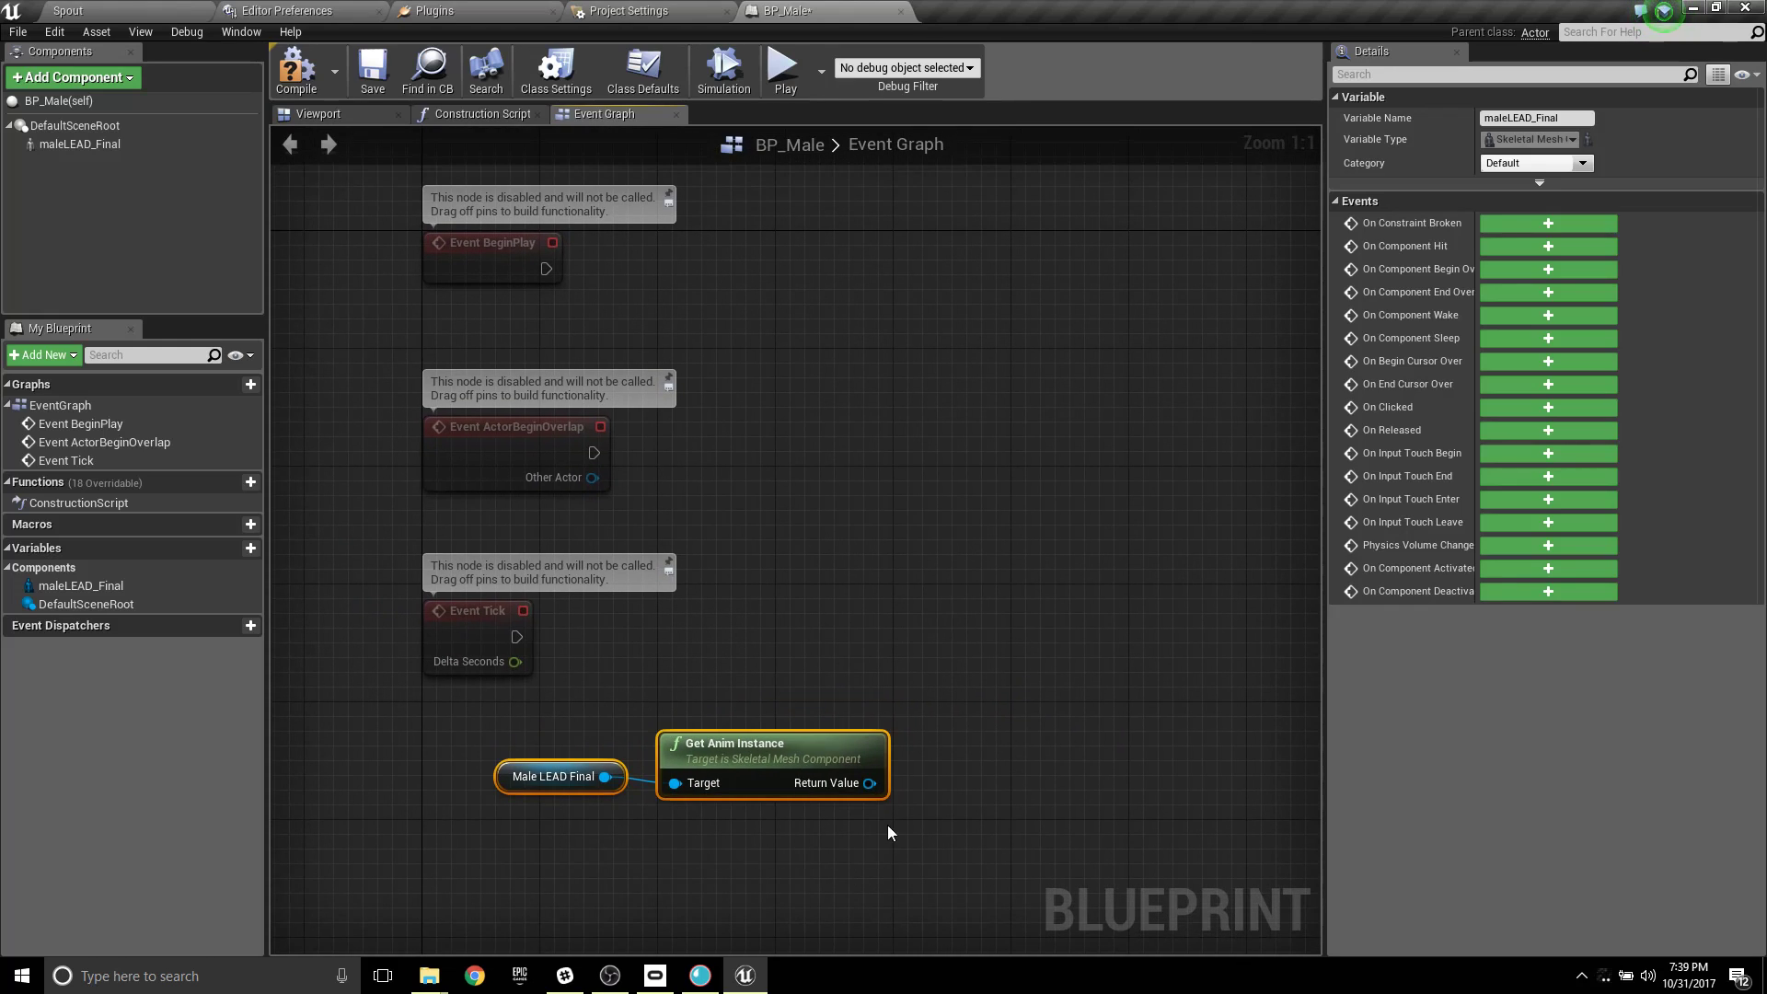
{"action": "left_click_drag", "start_coordinate": [847, 748], "coordinate": [1019, 441]}
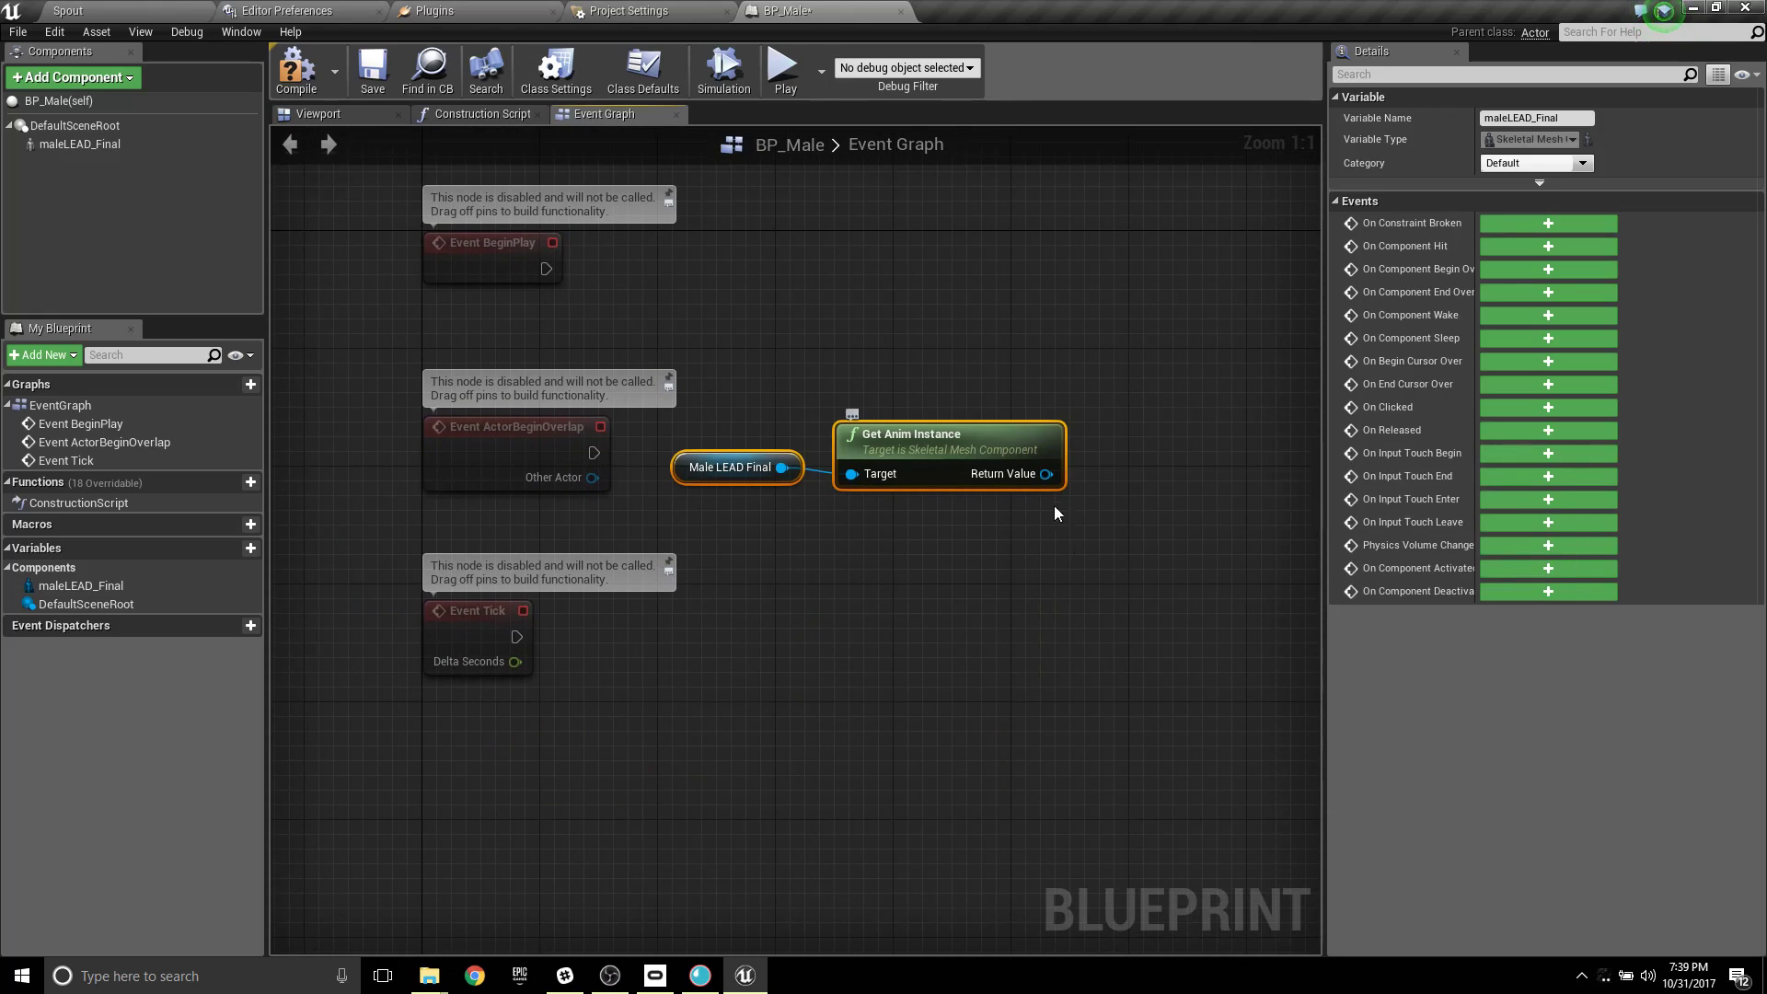
{"action": "left_click_drag", "start_coordinate": [725, 475], "coordinate": [962, 532]}
{"action": "left_click", "coordinate": [801, 447]}
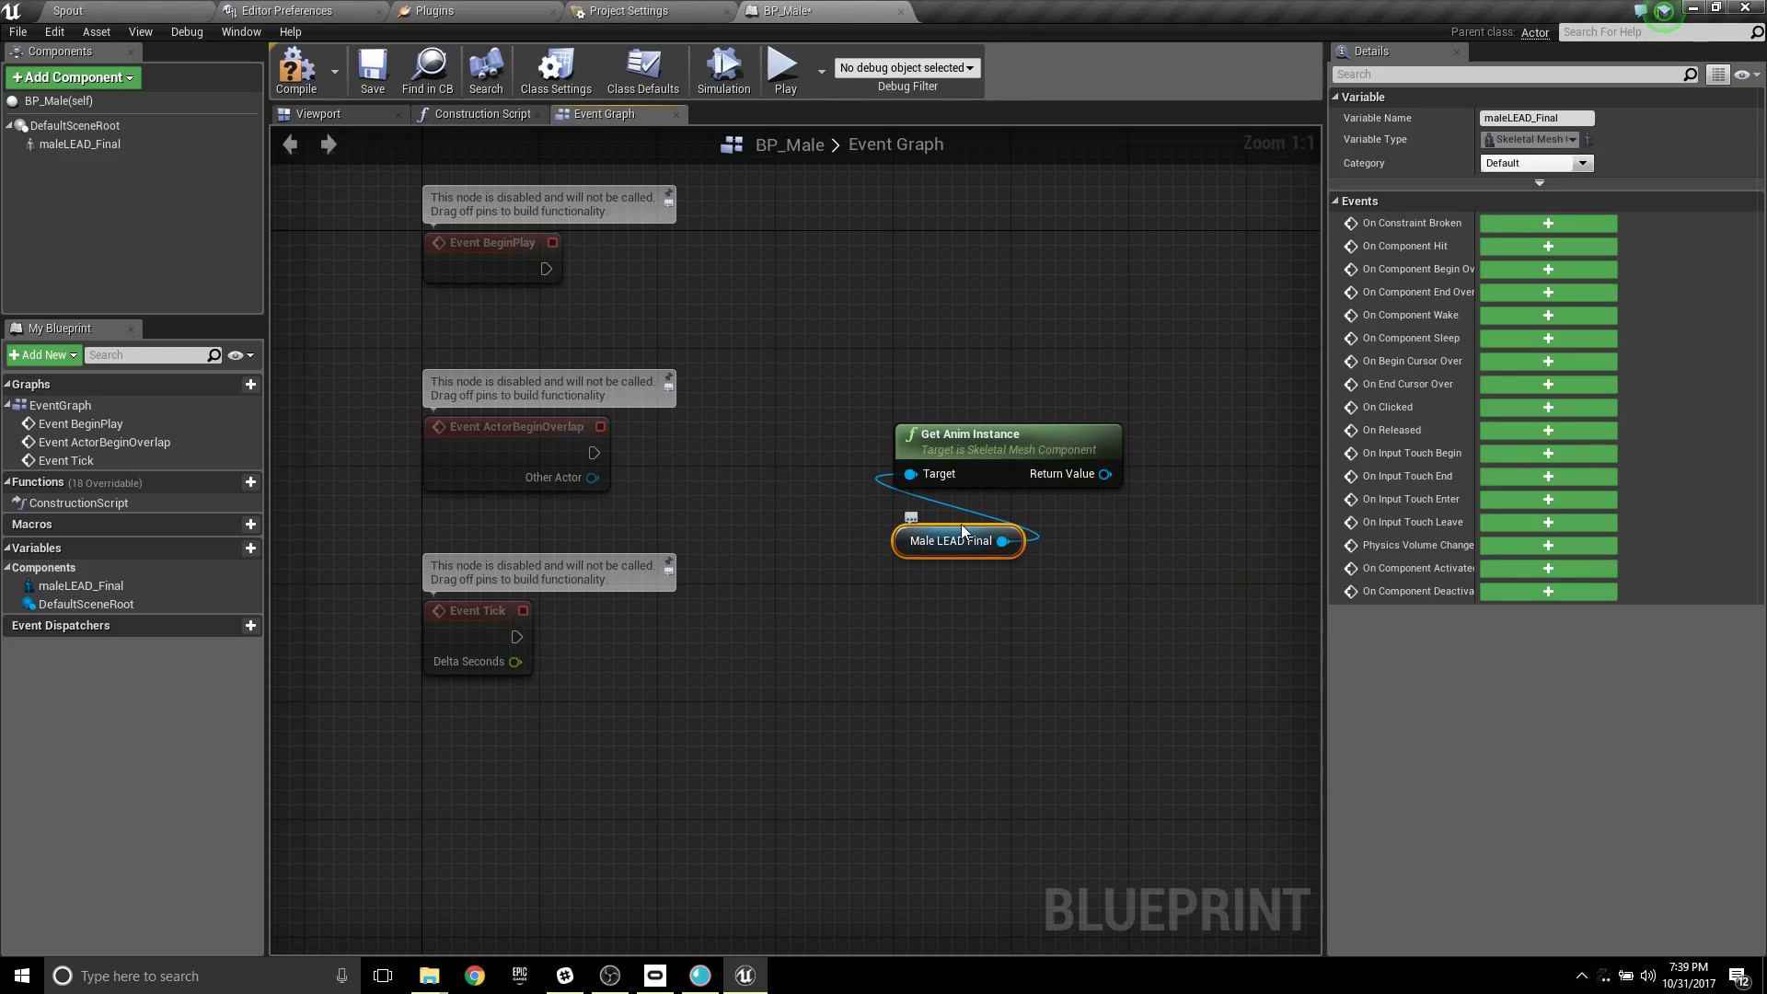
{"action": "left_click", "coordinate": [1000, 455], "text": "ctrl"}
{"action": "left_click_drag", "start_coordinate": [999, 455], "coordinate": [896, 278]}
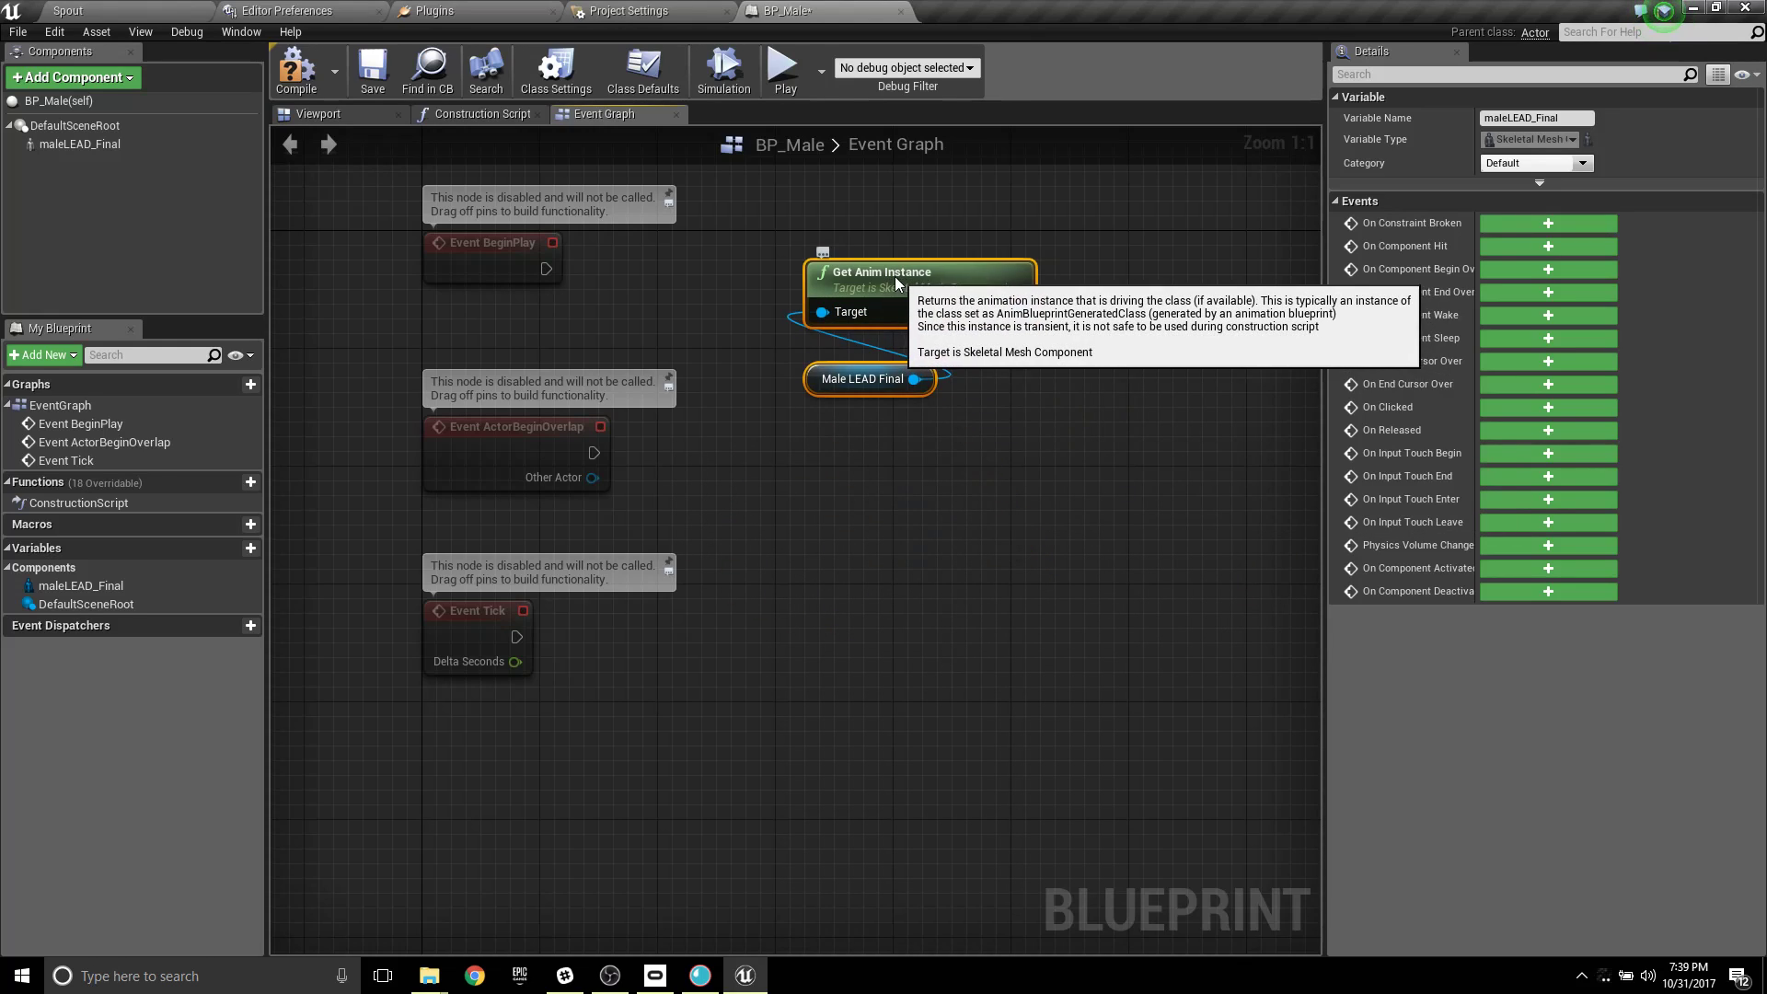
{"action": "right_click_drag", "start_coordinate": [952, 444], "coordinate": [804, 555]}
{"action": "left_click_drag", "start_coordinate": [755, 370], "coordinate": [726, 443]}
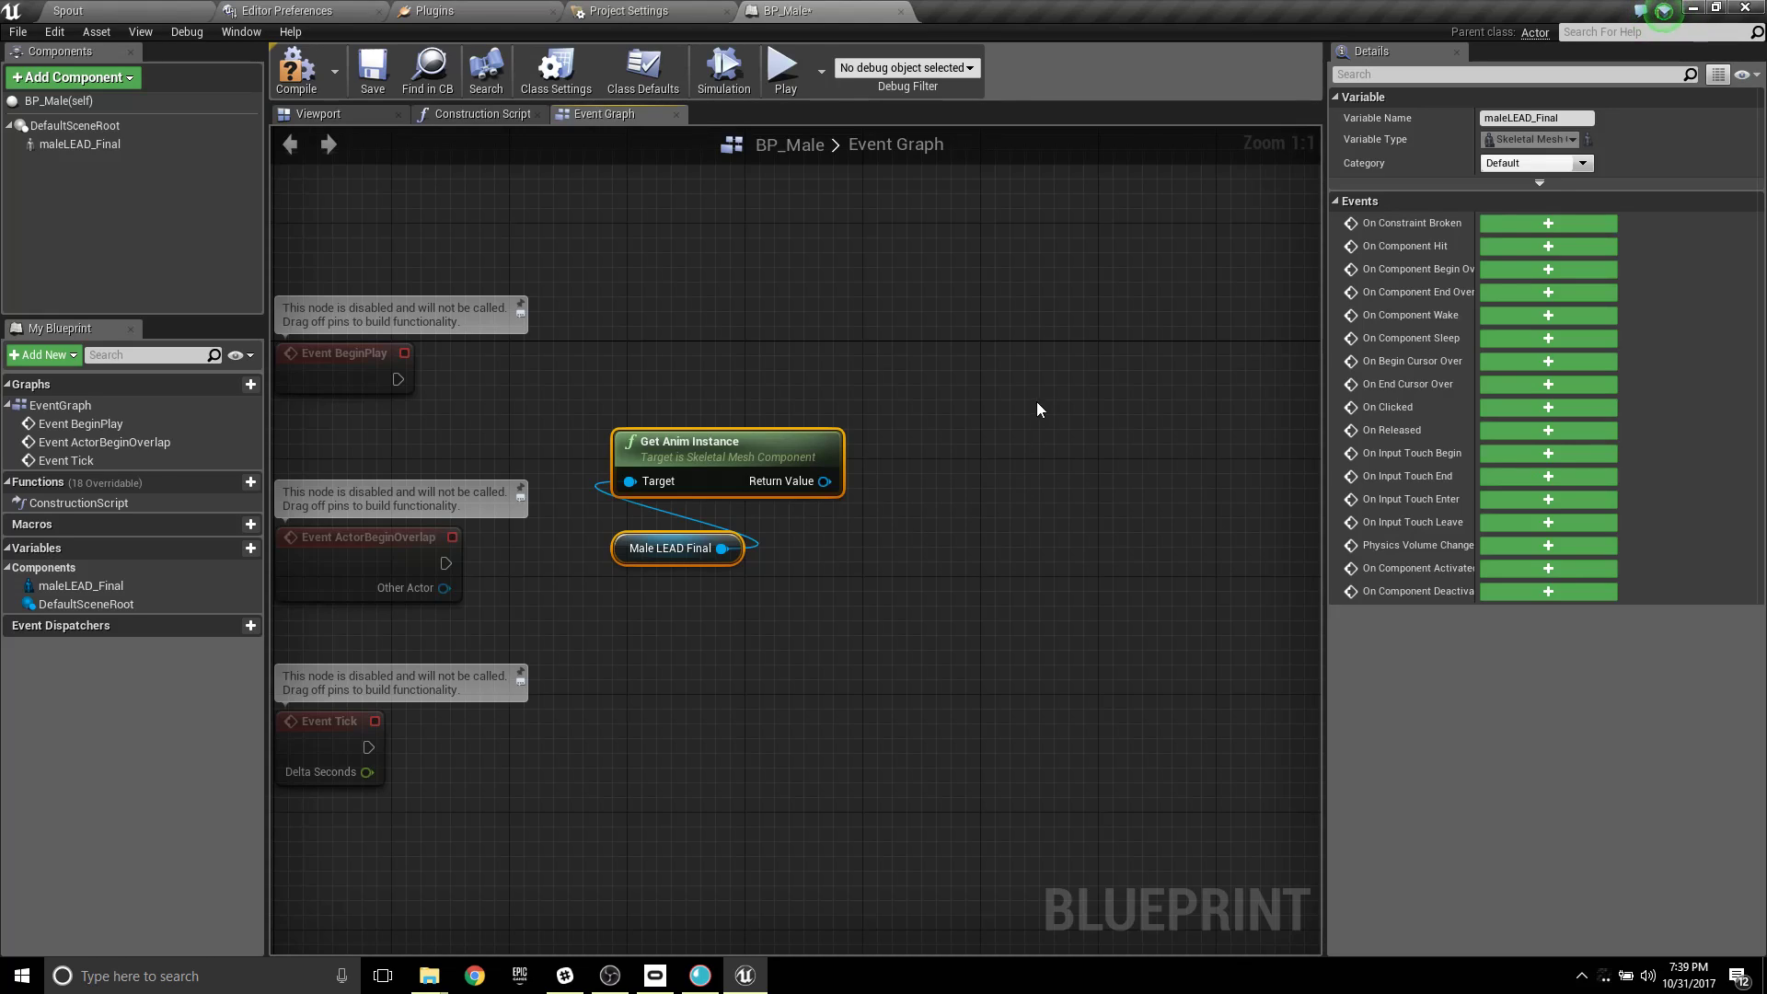
Cast the Get Anim Instance return value to ABP_Male and run the cast from Event BeginPlay.
{"action": "right_click_drag", "start_coordinate": [692, 362], "coordinate": [849, 414]}
{"action": "right_click_drag", "start_coordinate": [1112, 537], "coordinate": [801, 538]}
{"action": "left_click_drag", "start_coordinate": [669, 536], "coordinate": [828, 434]}
{"action": "type", "text": "cast"}
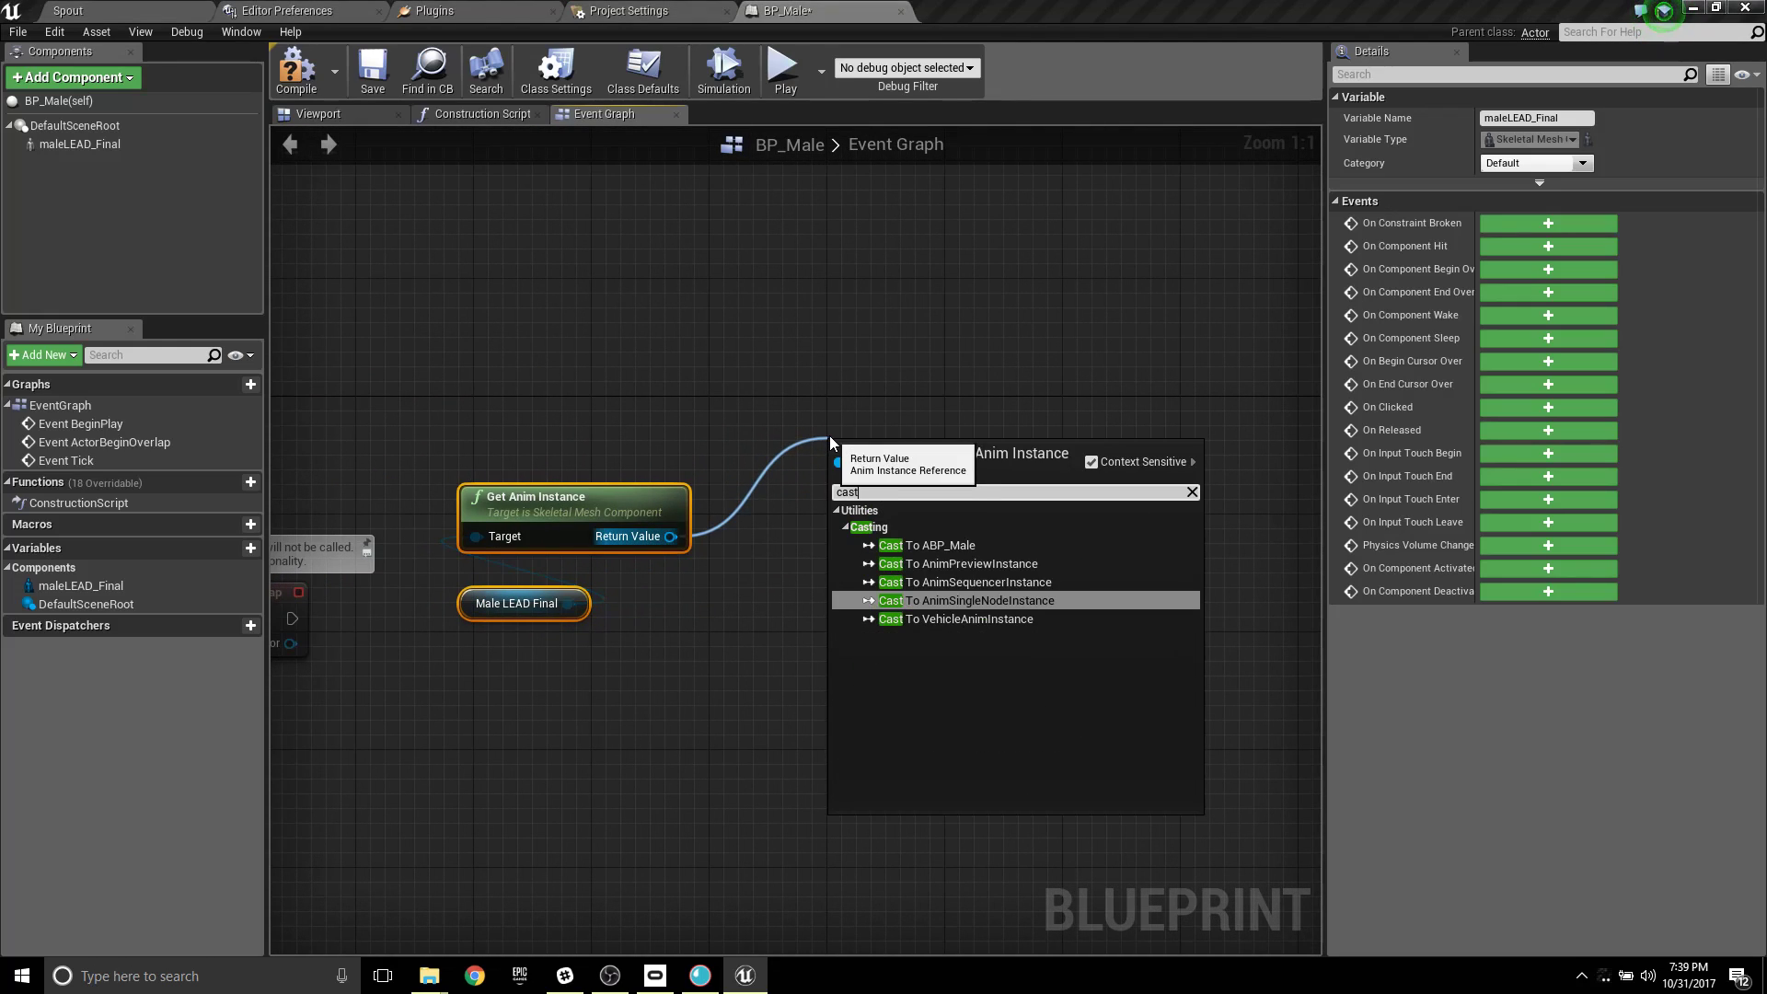
{"action": "left_click", "coordinate": [966, 545]}
{"action": "mouse_move", "coordinate": [914, 442]}
{"action": "left_mouse_down"}
{"action": "mouse_move", "coordinate": [866, 449]}
{"action": "mouse_move", "coordinate": [882, 436]}
{"action": "left_mouse_up"}
{"action": "right_click_drag", "start_coordinate": [536, 431], "coordinate": [880, 447]}
{"action": "left_click_drag", "start_coordinate": [584, 445], "coordinate": [1157, 479]}
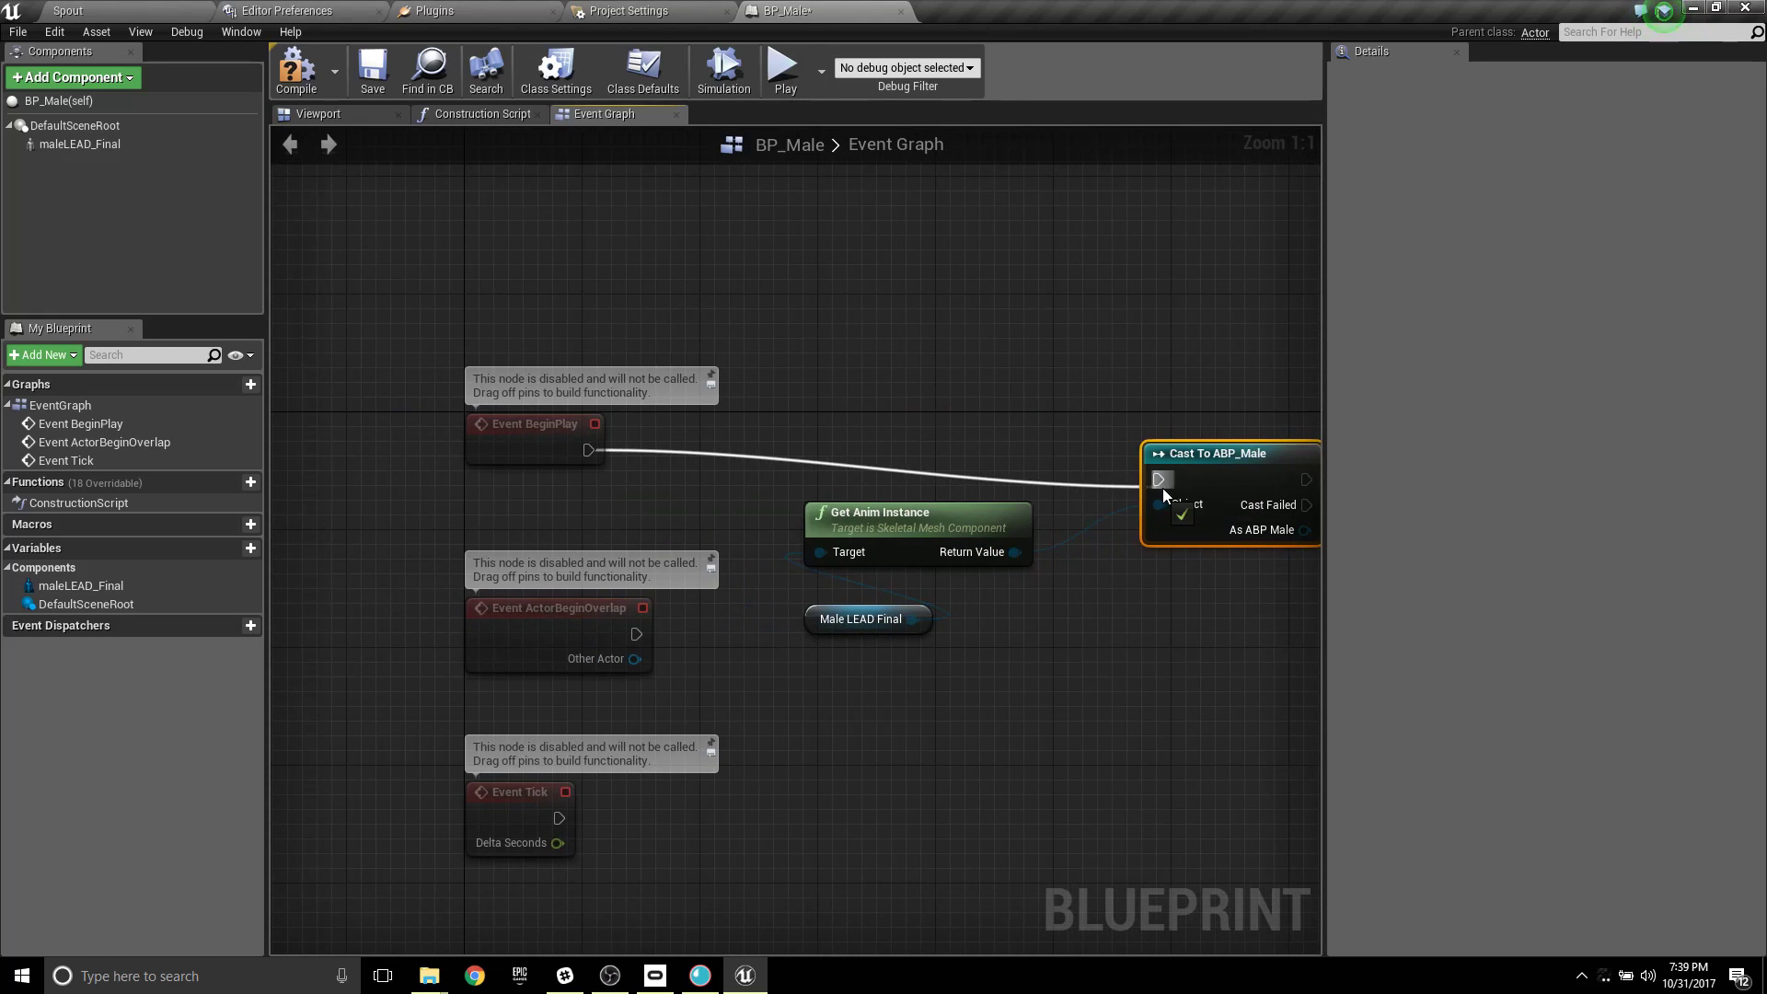
{"action": "right_click_drag", "start_coordinate": [1167, 479], "coordinate": [703, 402]}
{"action": "left_click_drag", "start_coordinate": [703, 403], "coordinate": [731, 366]}
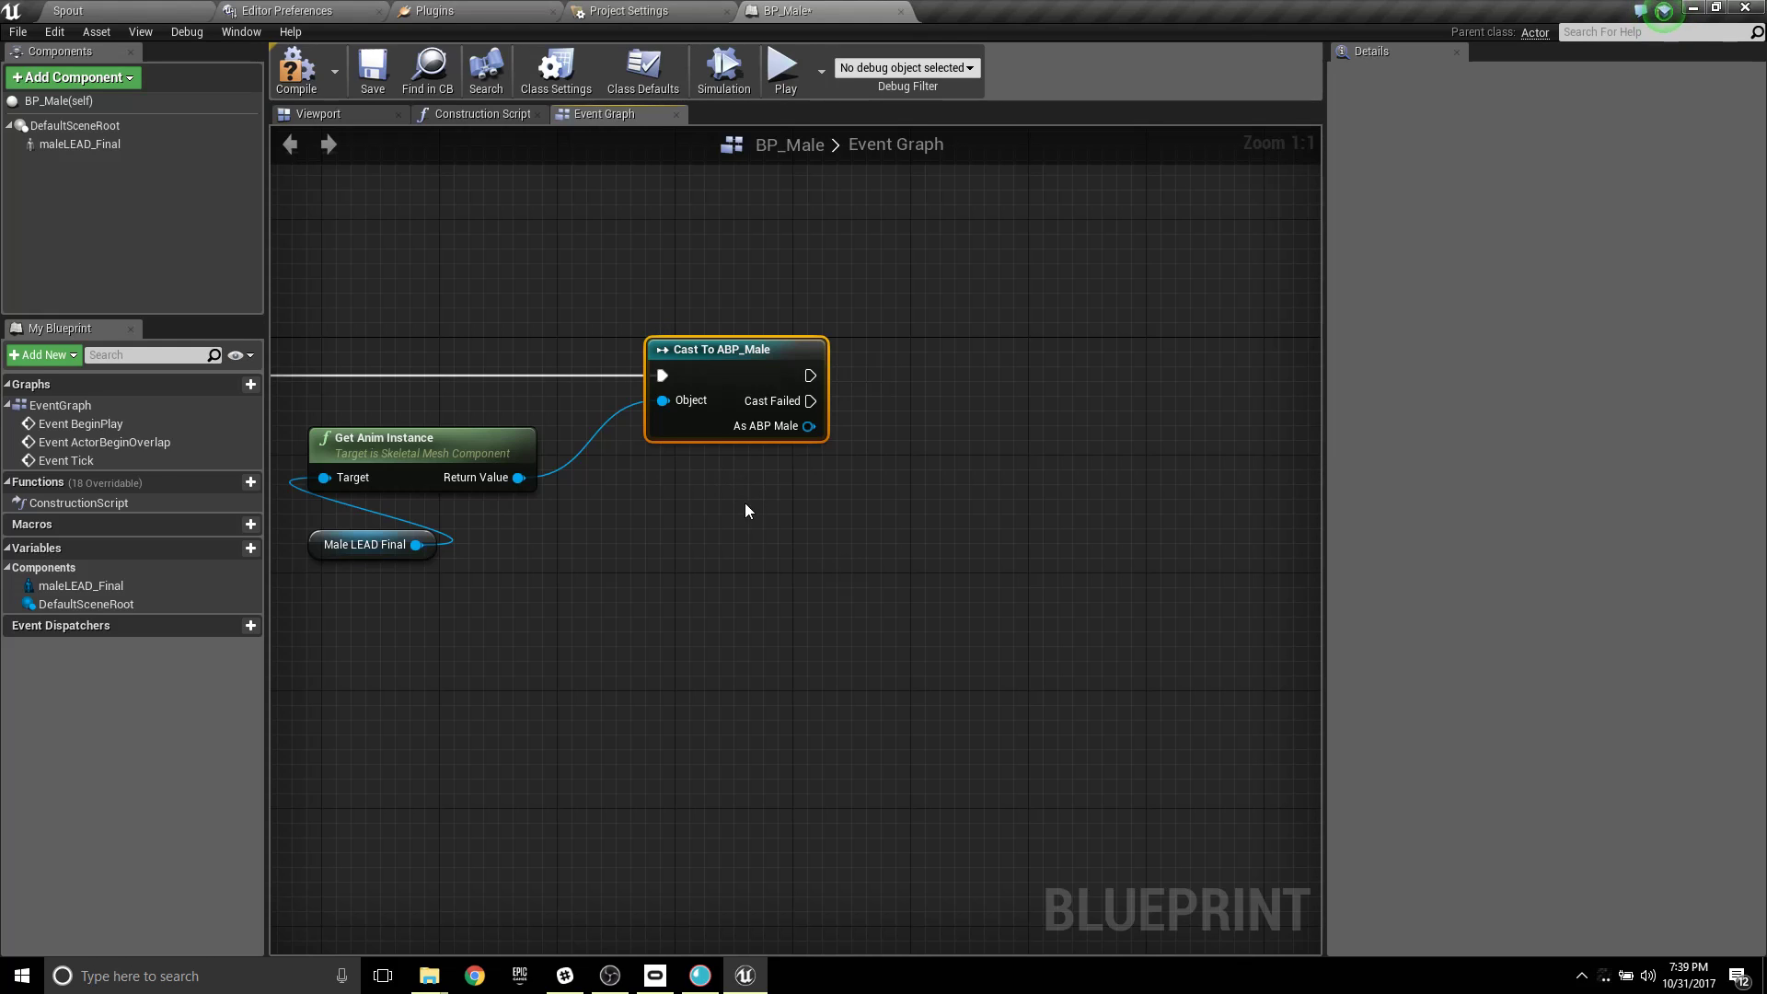
Add a SET node for the Male_Enum variable from the cast's As ABP Male output and place it beside the cast.
{"action": "right_click_drag", "start_coordinate": [749, 504], "coordinate": [573, 486]}
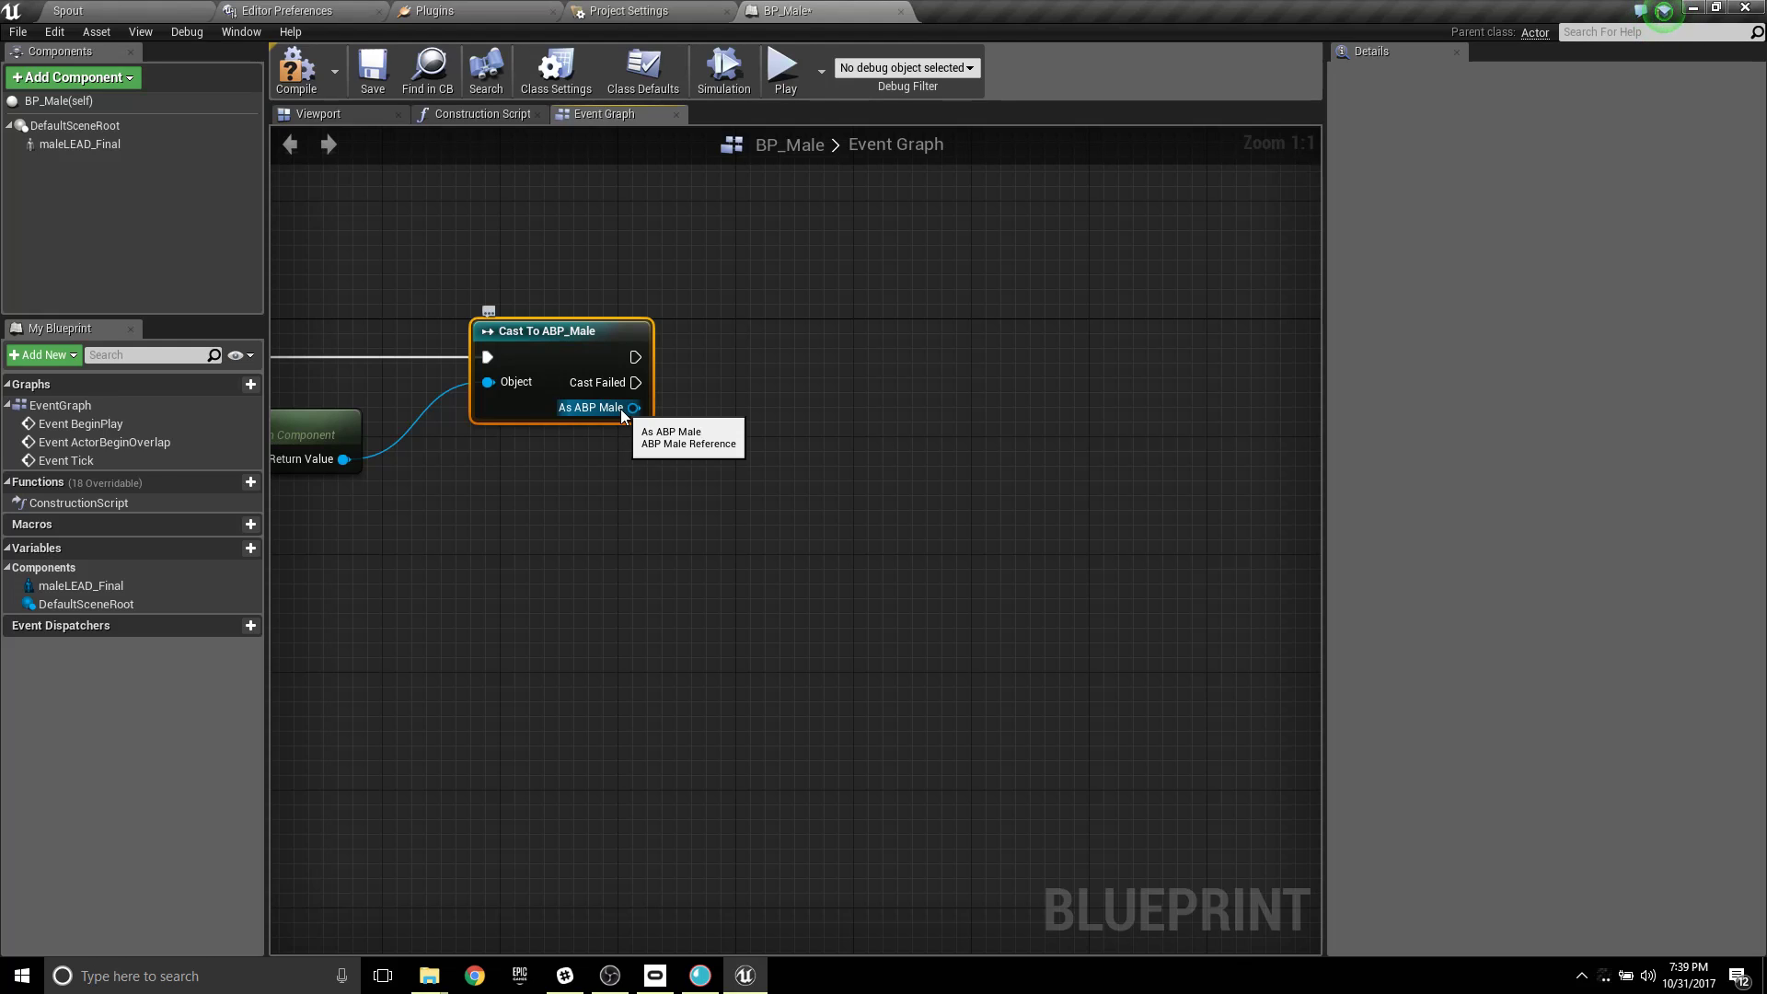
{"action": "left_click_drag", "start_coordinate": [620, 409], "coordinate": [954, 307]}
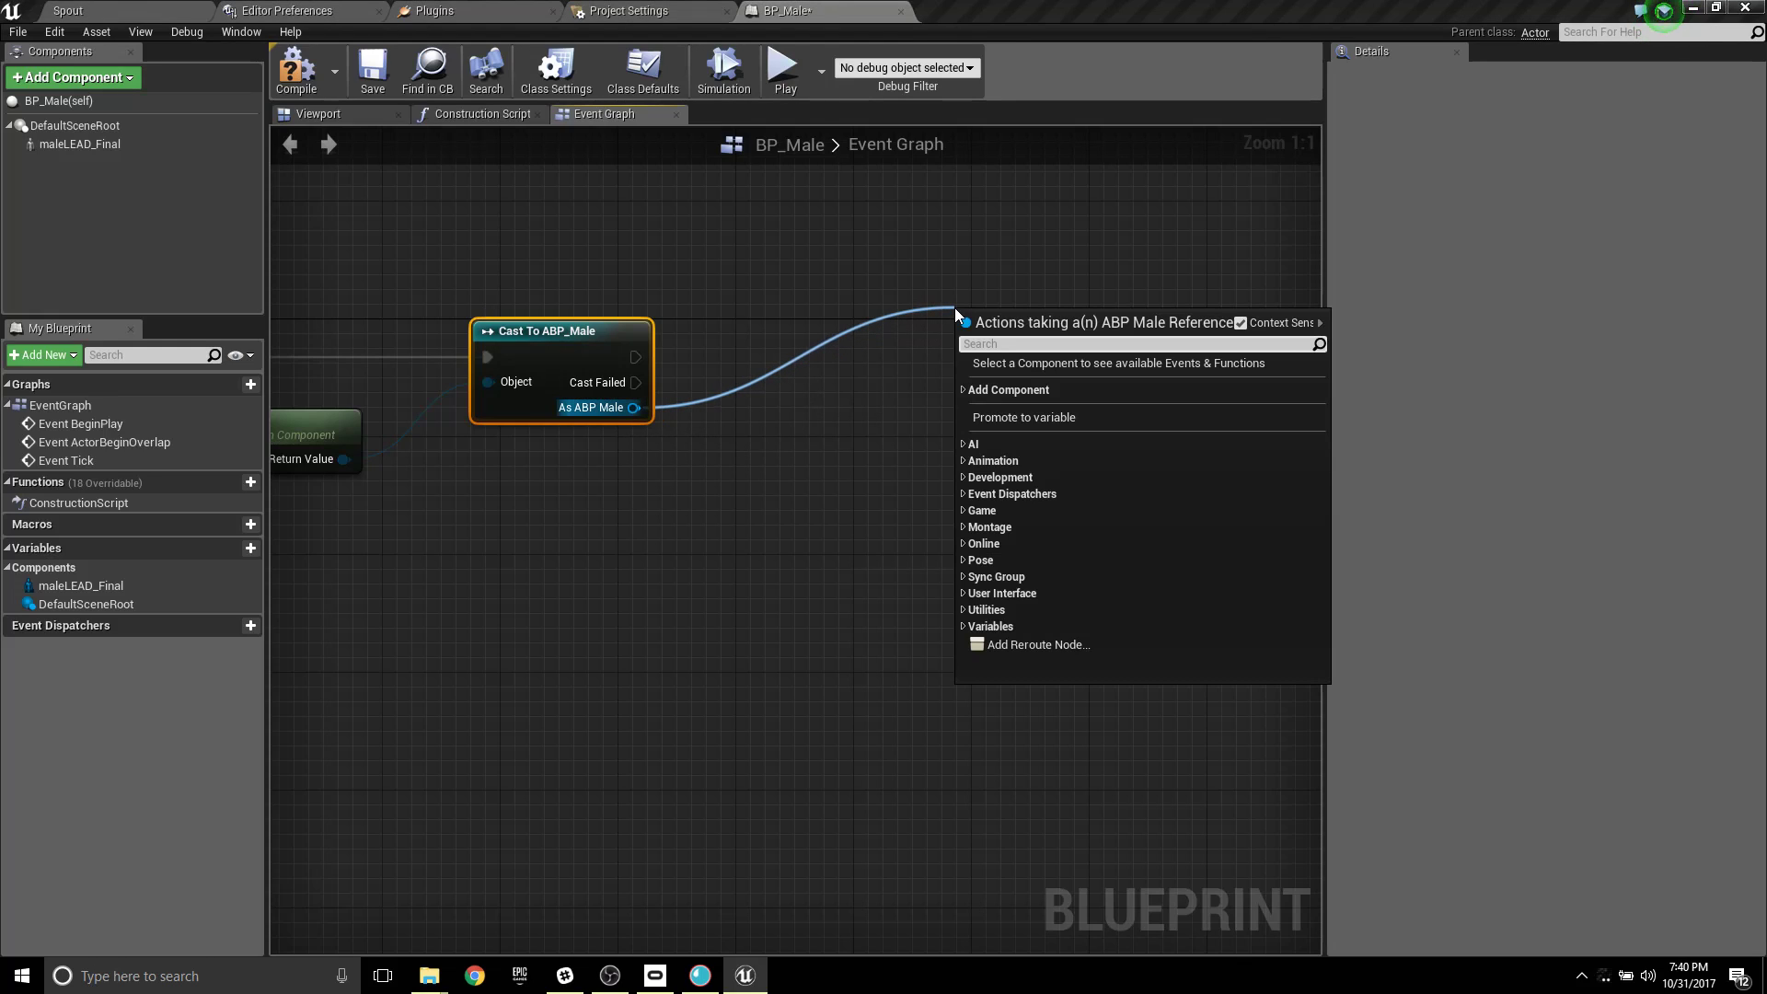
{"action": "type", "text": "set"}
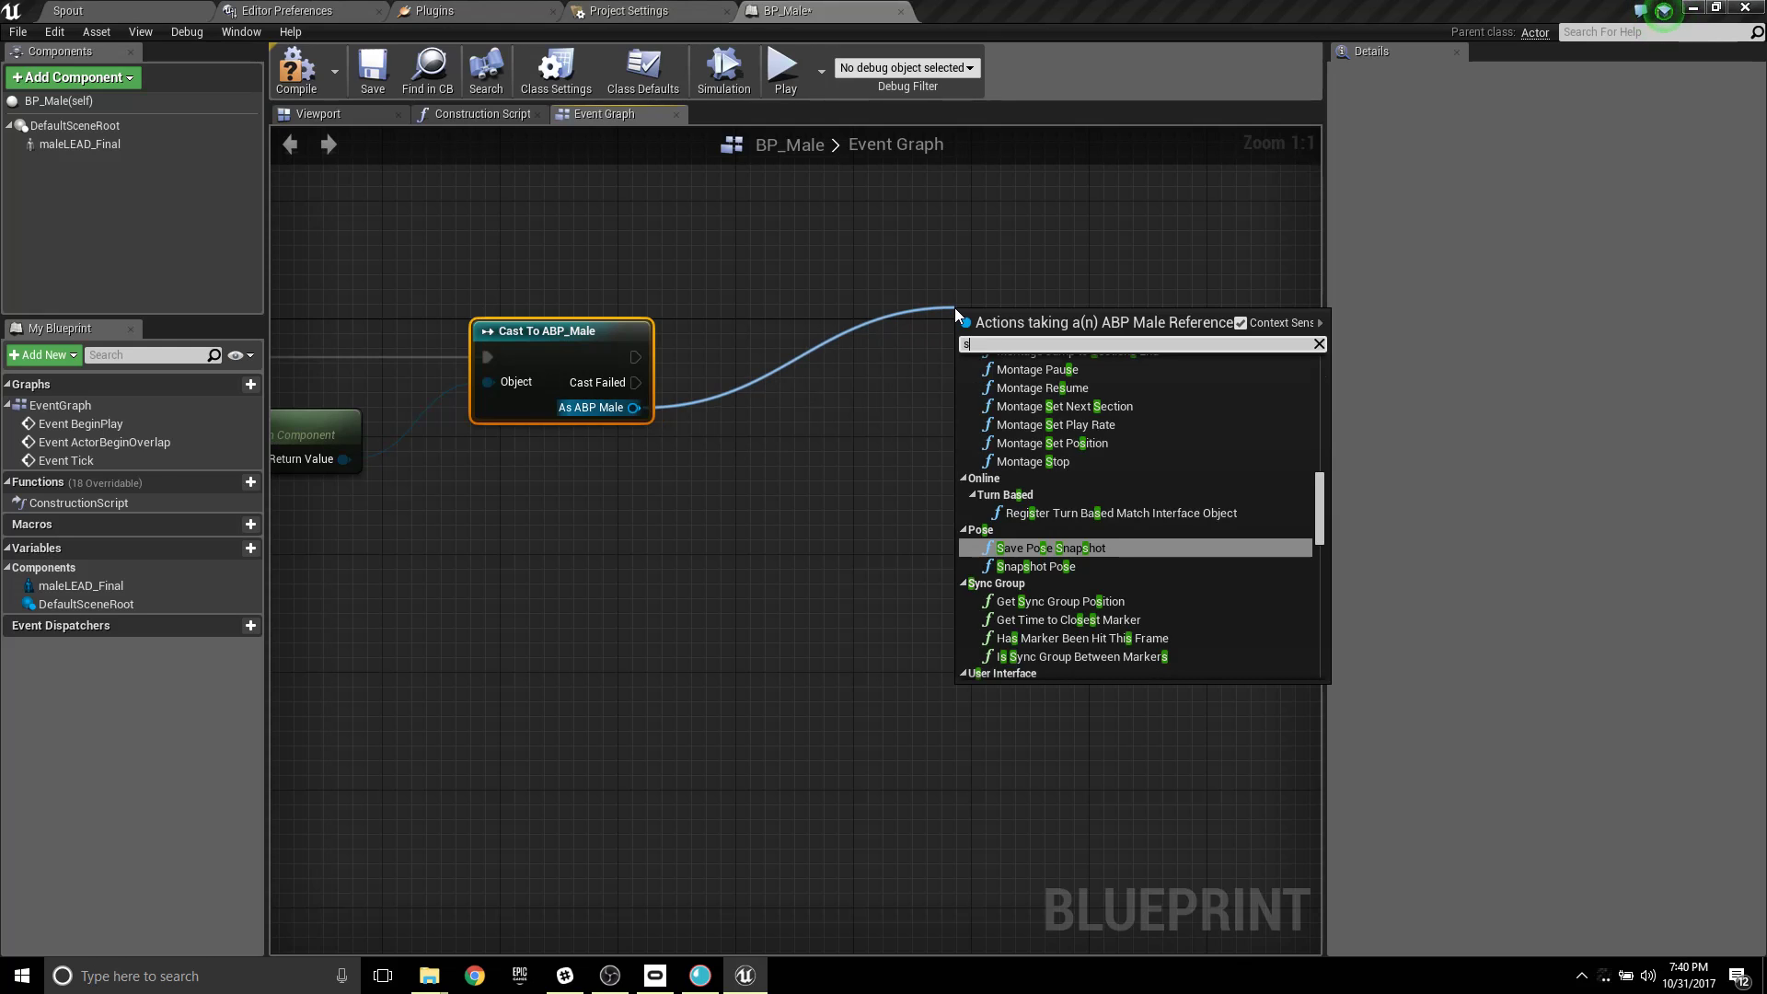
{"action": "scroll", "coordinate": [1130, 534], "scroll_direction": "down", "scroll_amount": 2}
{"action": "scroll", "coordinate": [1150, 533], "scroll_direction": "down", "scroll_amount": 2}
{"action": "left_click", "coordinate": [1049, 670]}
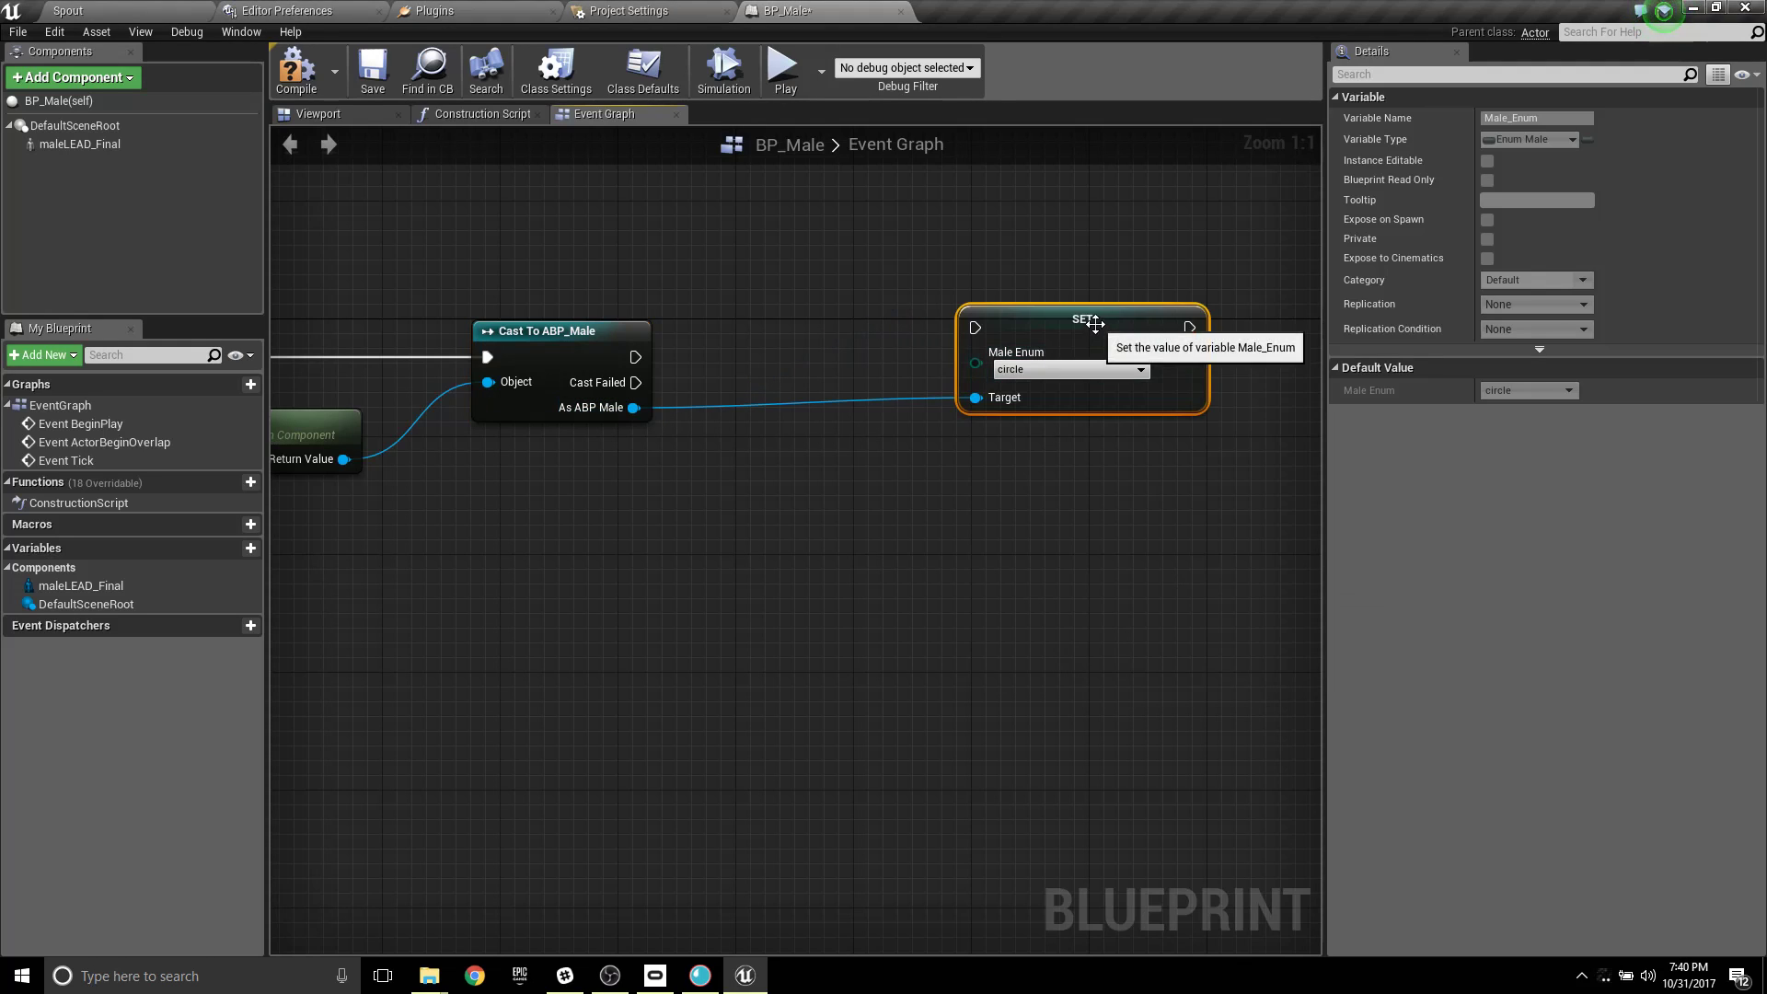
{"action": "left_click_drag", "start_coordinate": [1080, 322], "coordinate": [1036, 308]}
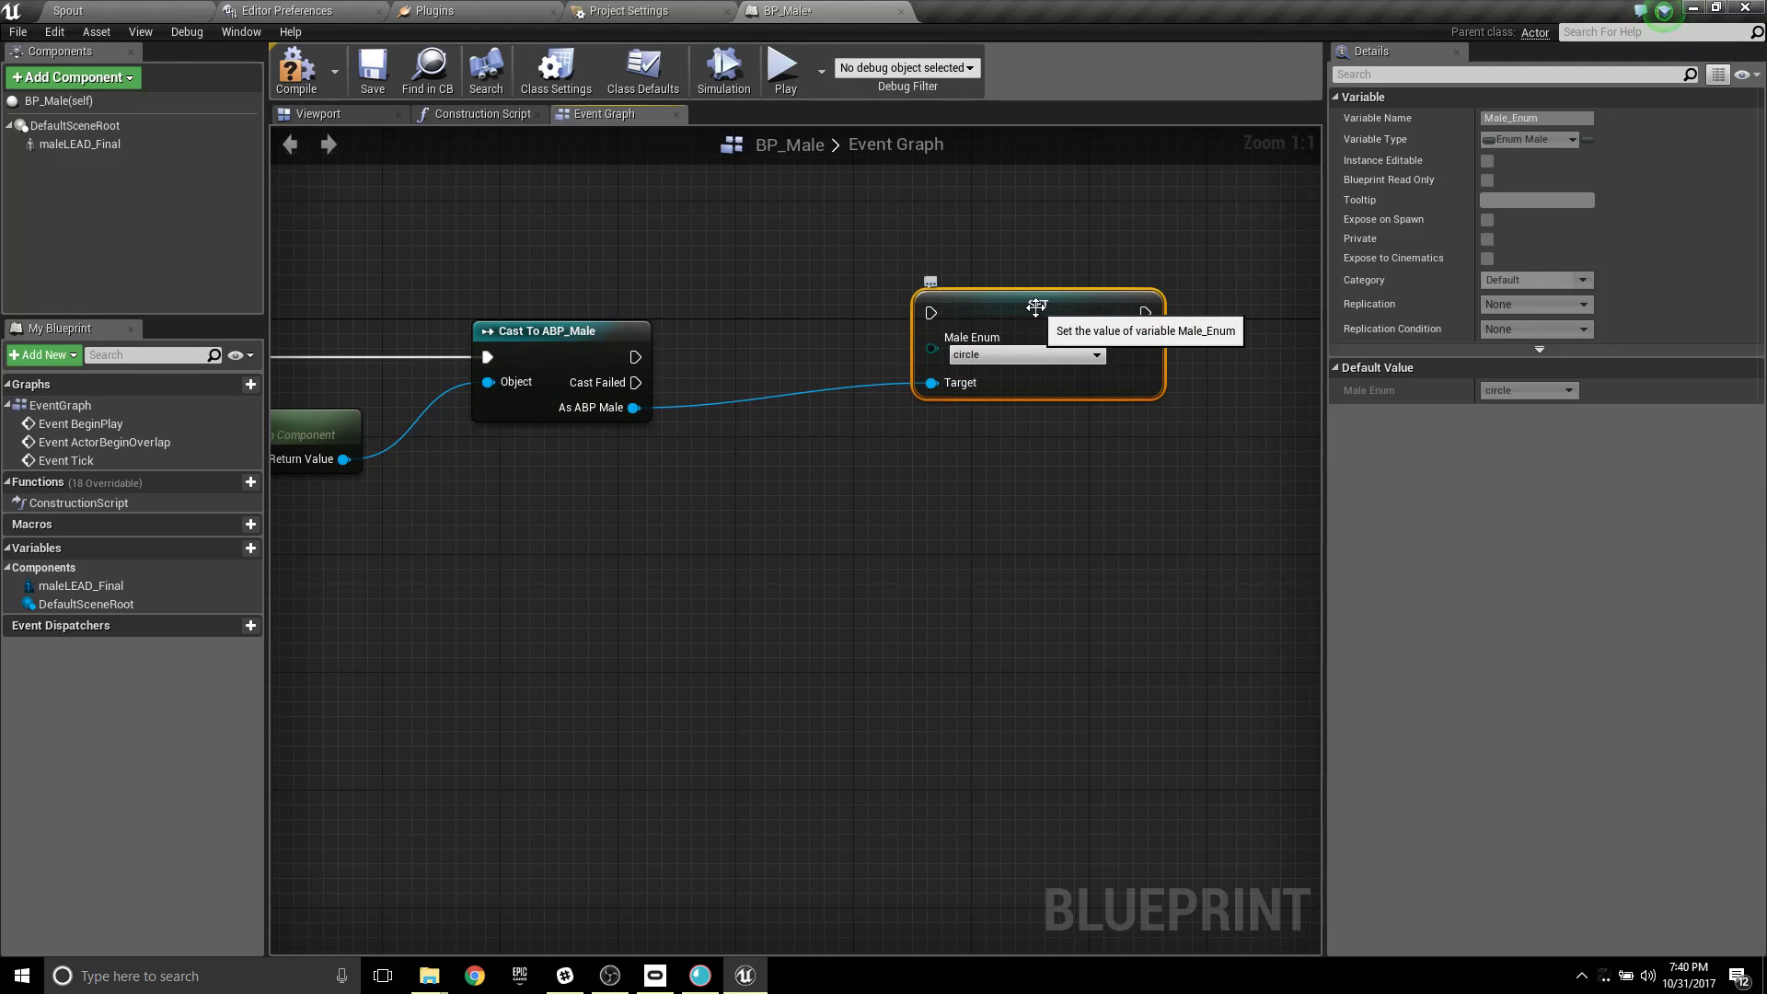
Make three copies of the Male Enum SET node in a column and connect As ABP Male to each copy's Target.
{"action": "key", "text": "ctrl+w"}
{"action": "left_click_drag", "start_coordinate": [1185, 330], "coordinate": [938, 586]}
{"action": "key", "text": "ctrl+w"}
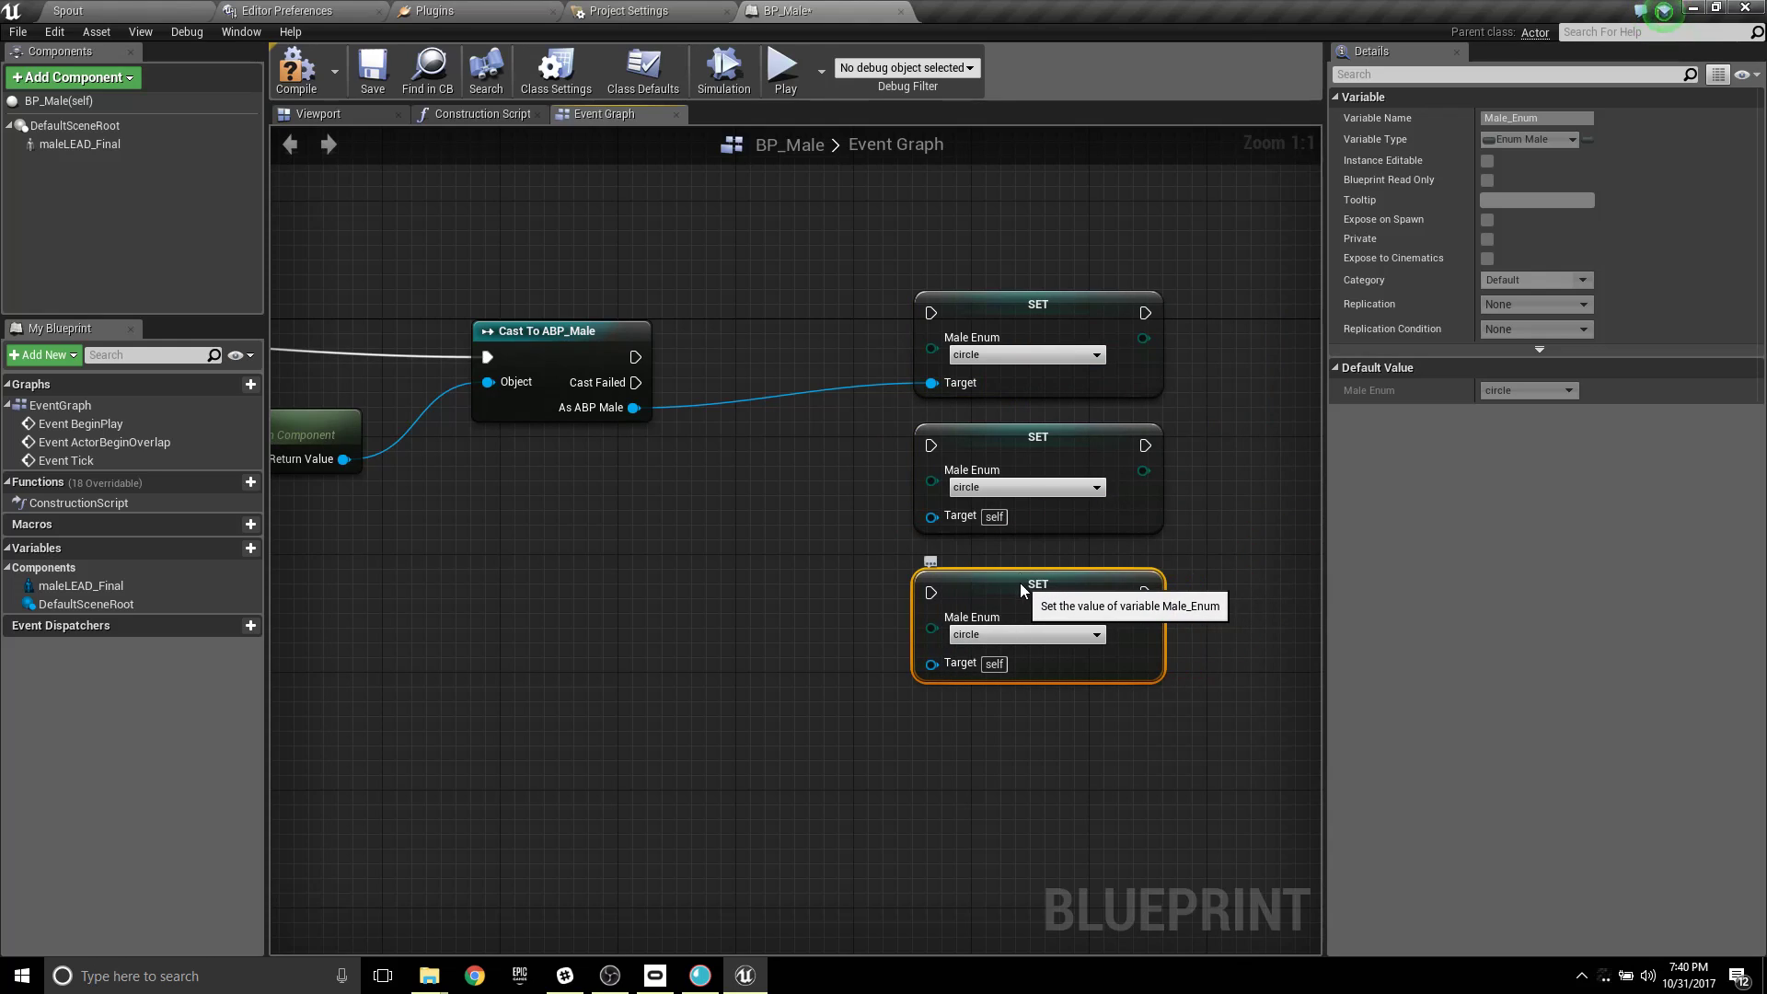
{"action": "key", "text": "ctrl+w"}
{"action": "left_click_drag", "start_coordinate": [1187, 589], "coordinate": [935, 720]}
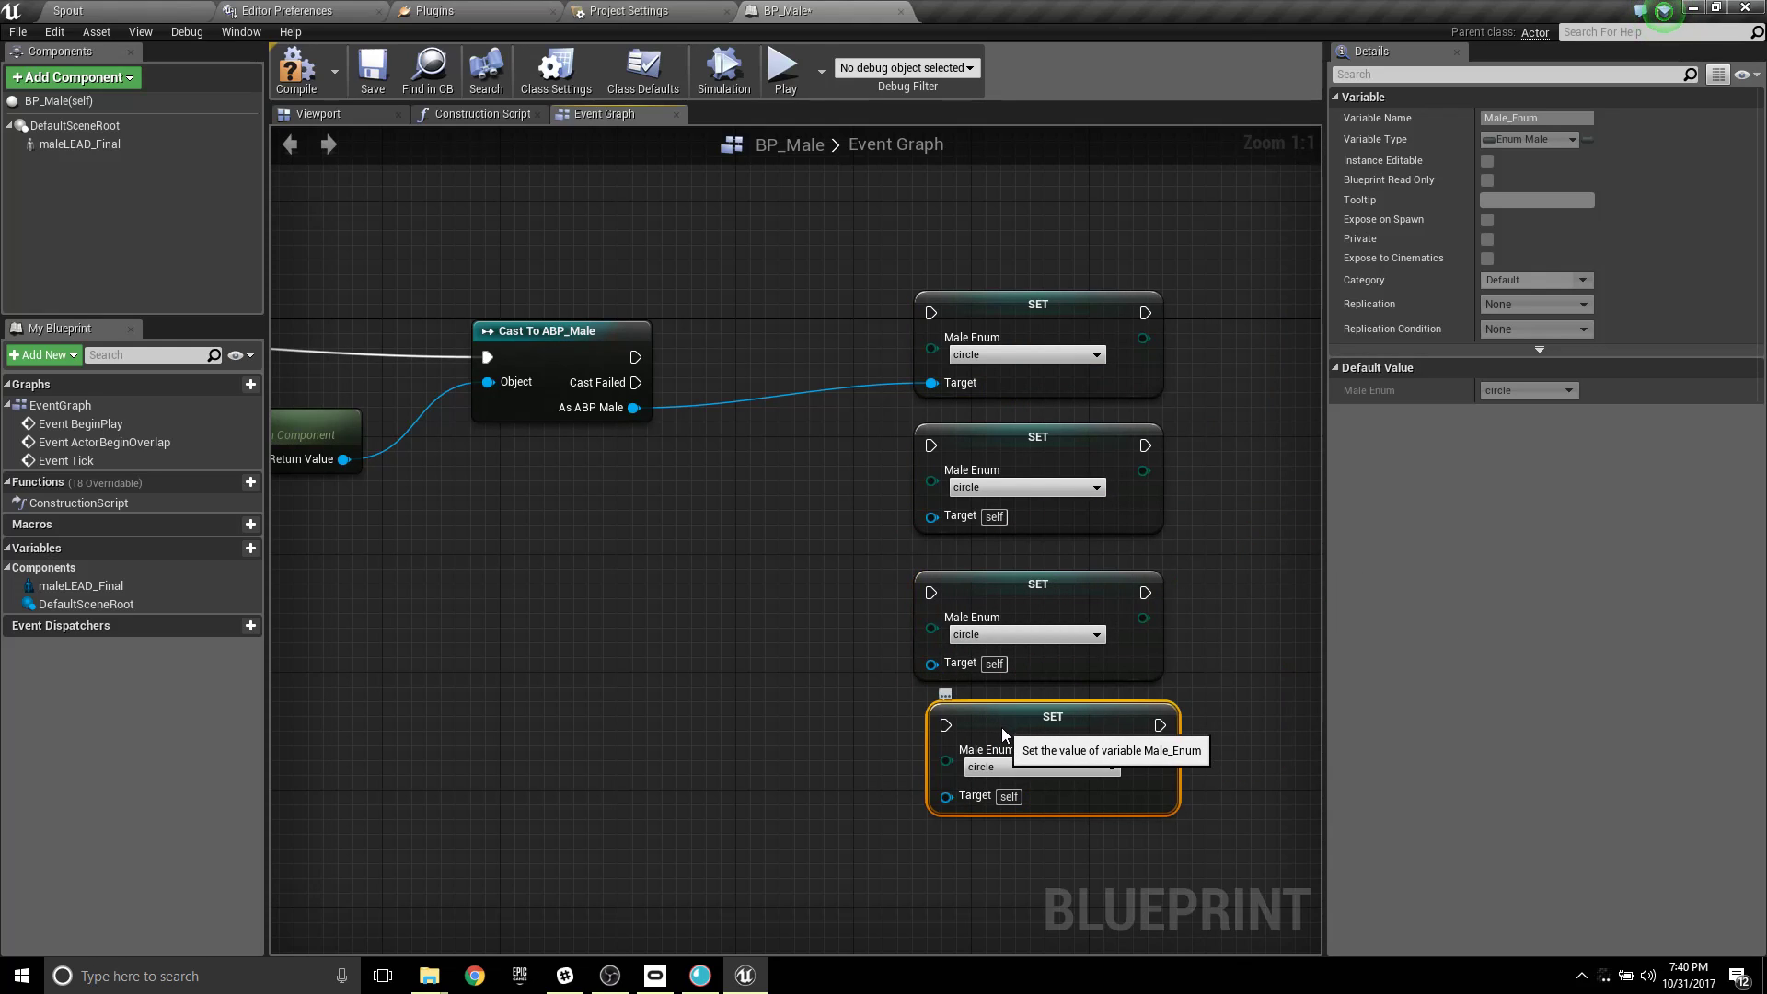
{"action": "left_click_drag", "start_coordinate": [634, 408], "coordinate": [931, 515]}
{"action": "left_click_drag", "start_coordinate": [634, 407], "coordinate": [932, 662]}
{"action": "left_click_drag", "start_coordinate": [634, 407], "coordinate": [939, 796]}
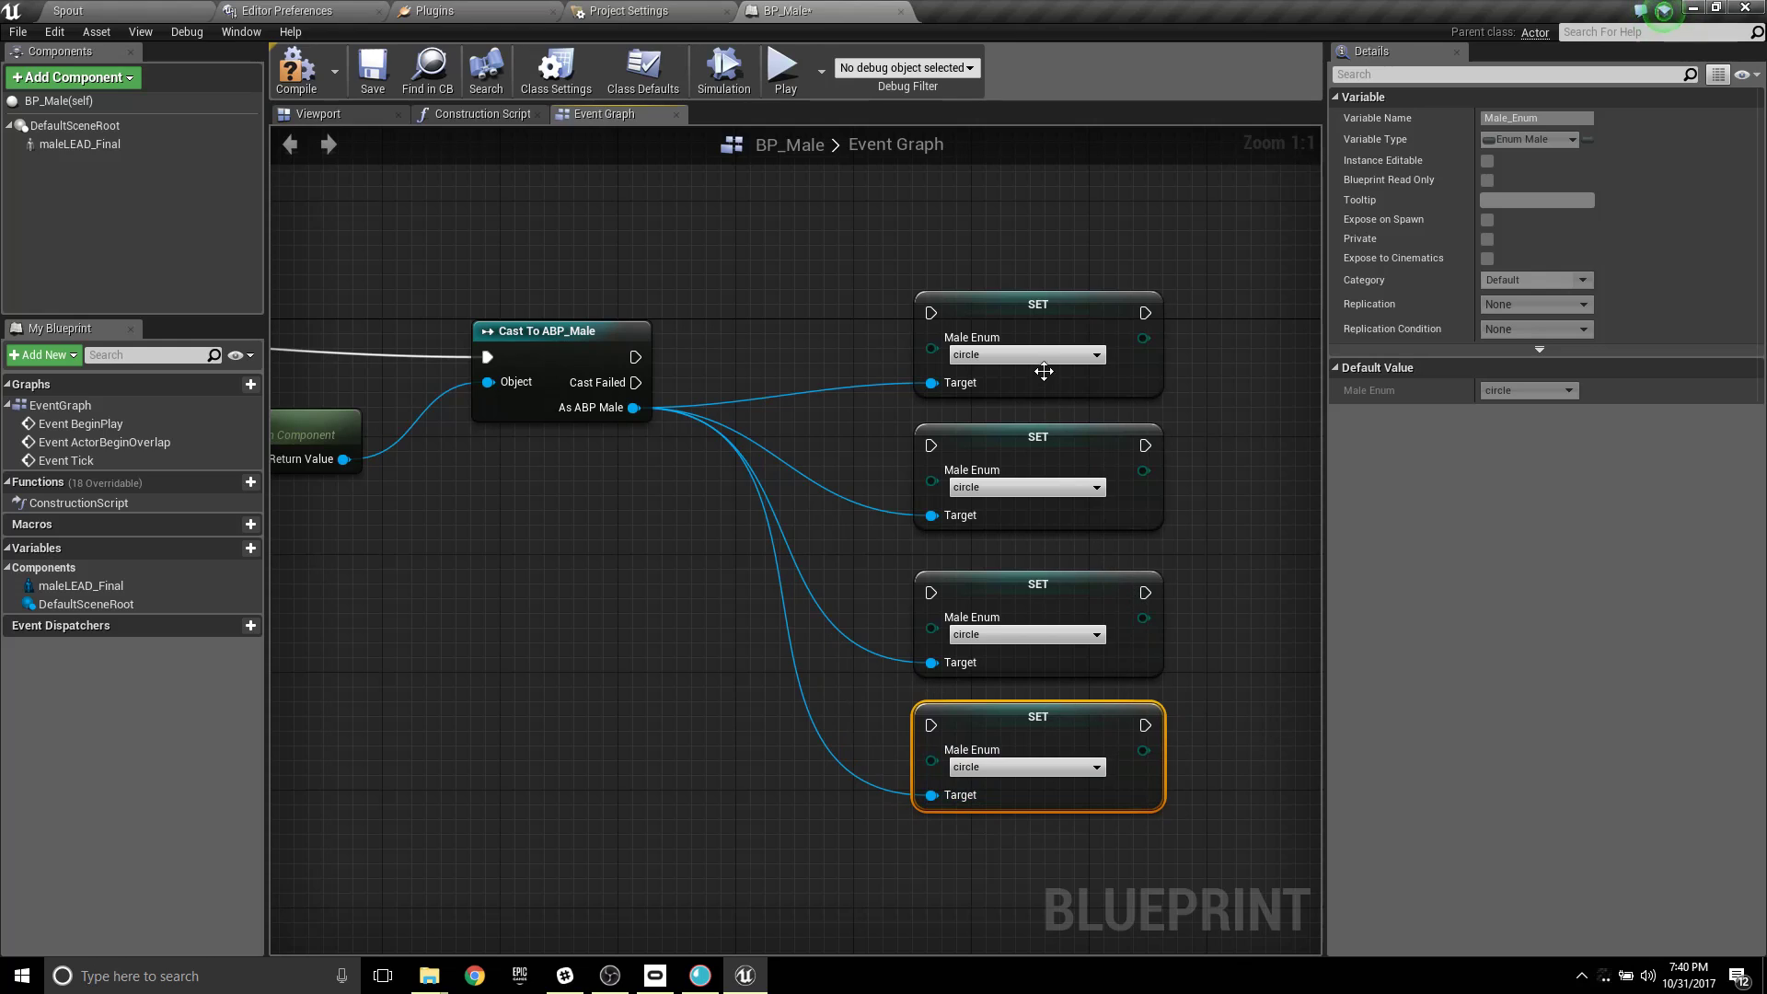
Set the Male Enum values of the three copied SET nodes to footwork, salsa and merengue in descending order.
{"action": "left_click", "coordinate": [1010, 488]}
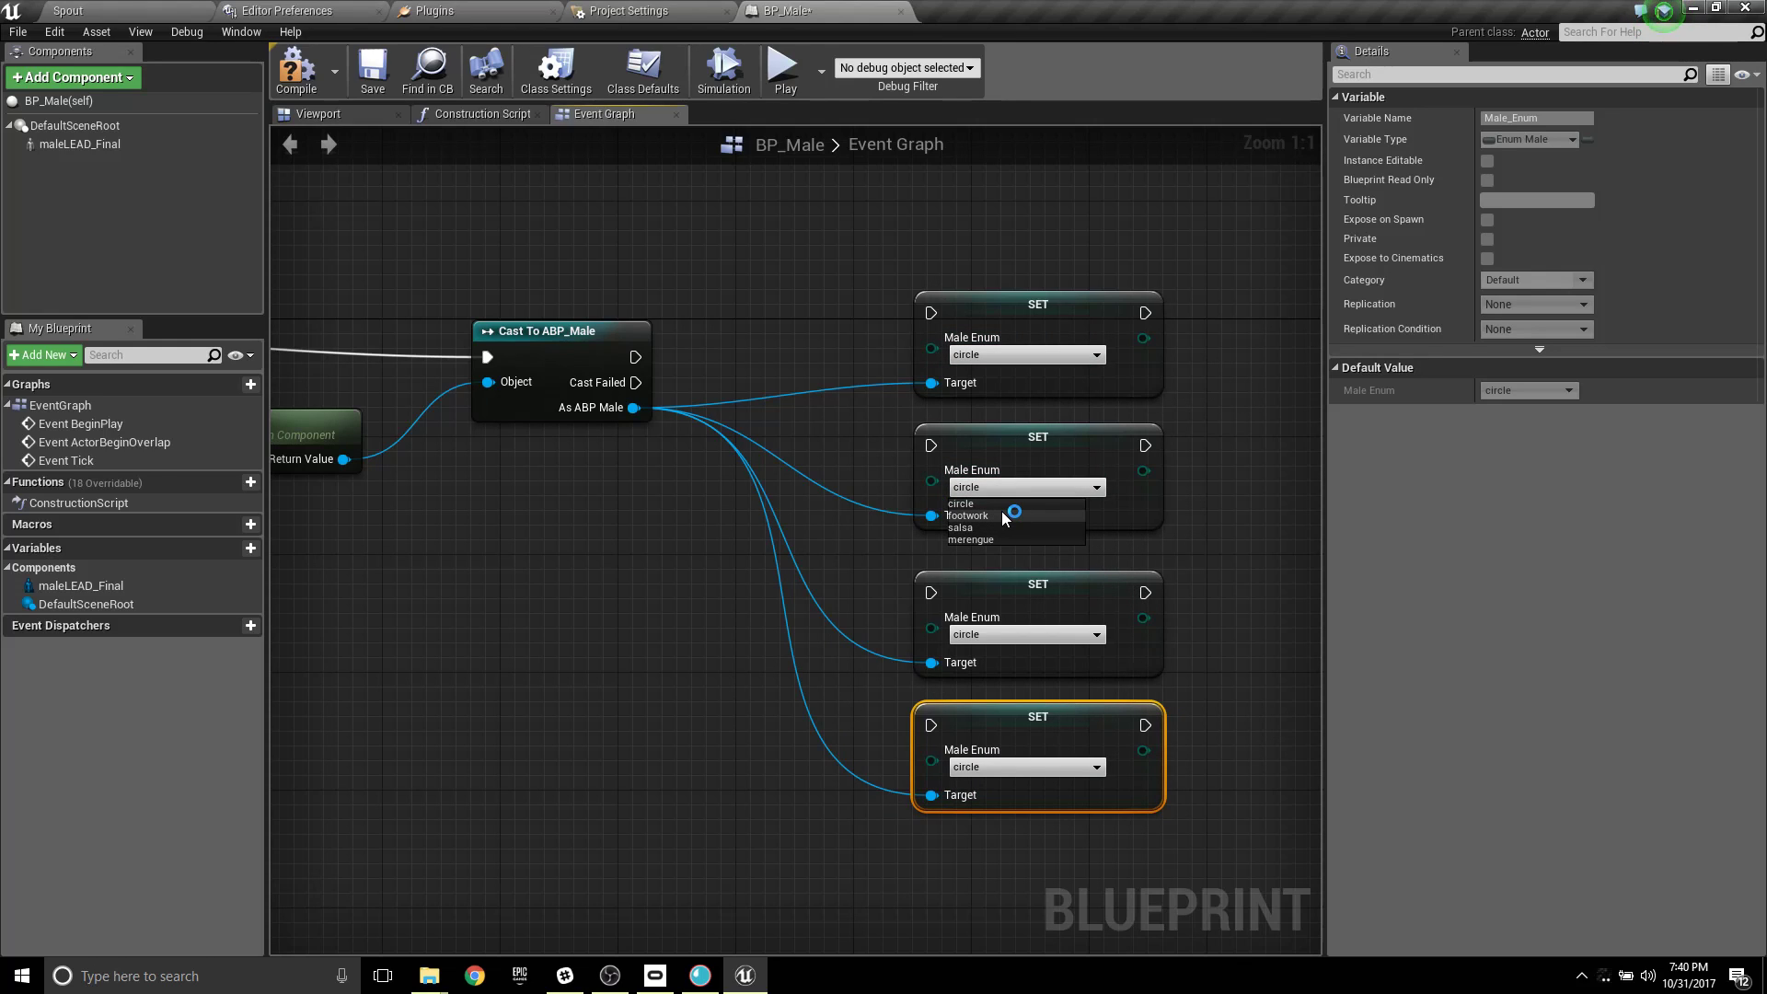
{"action": "left_click", "coordinate": [1001, 516]}
{"action": "left_click", "coordinate": [1023, 634]}
{"action": "left_click", "coordinate": [1001, 673]}
{"action": "left_click", "coordinate": [1010, 768]}
{"action": "left_click", "coordinate": [1001, 815]}
Add a keyboard 1 event and connect its Pressed output to the circle SET node.
{"action": "right_click", "coordinate": [743, 224]}
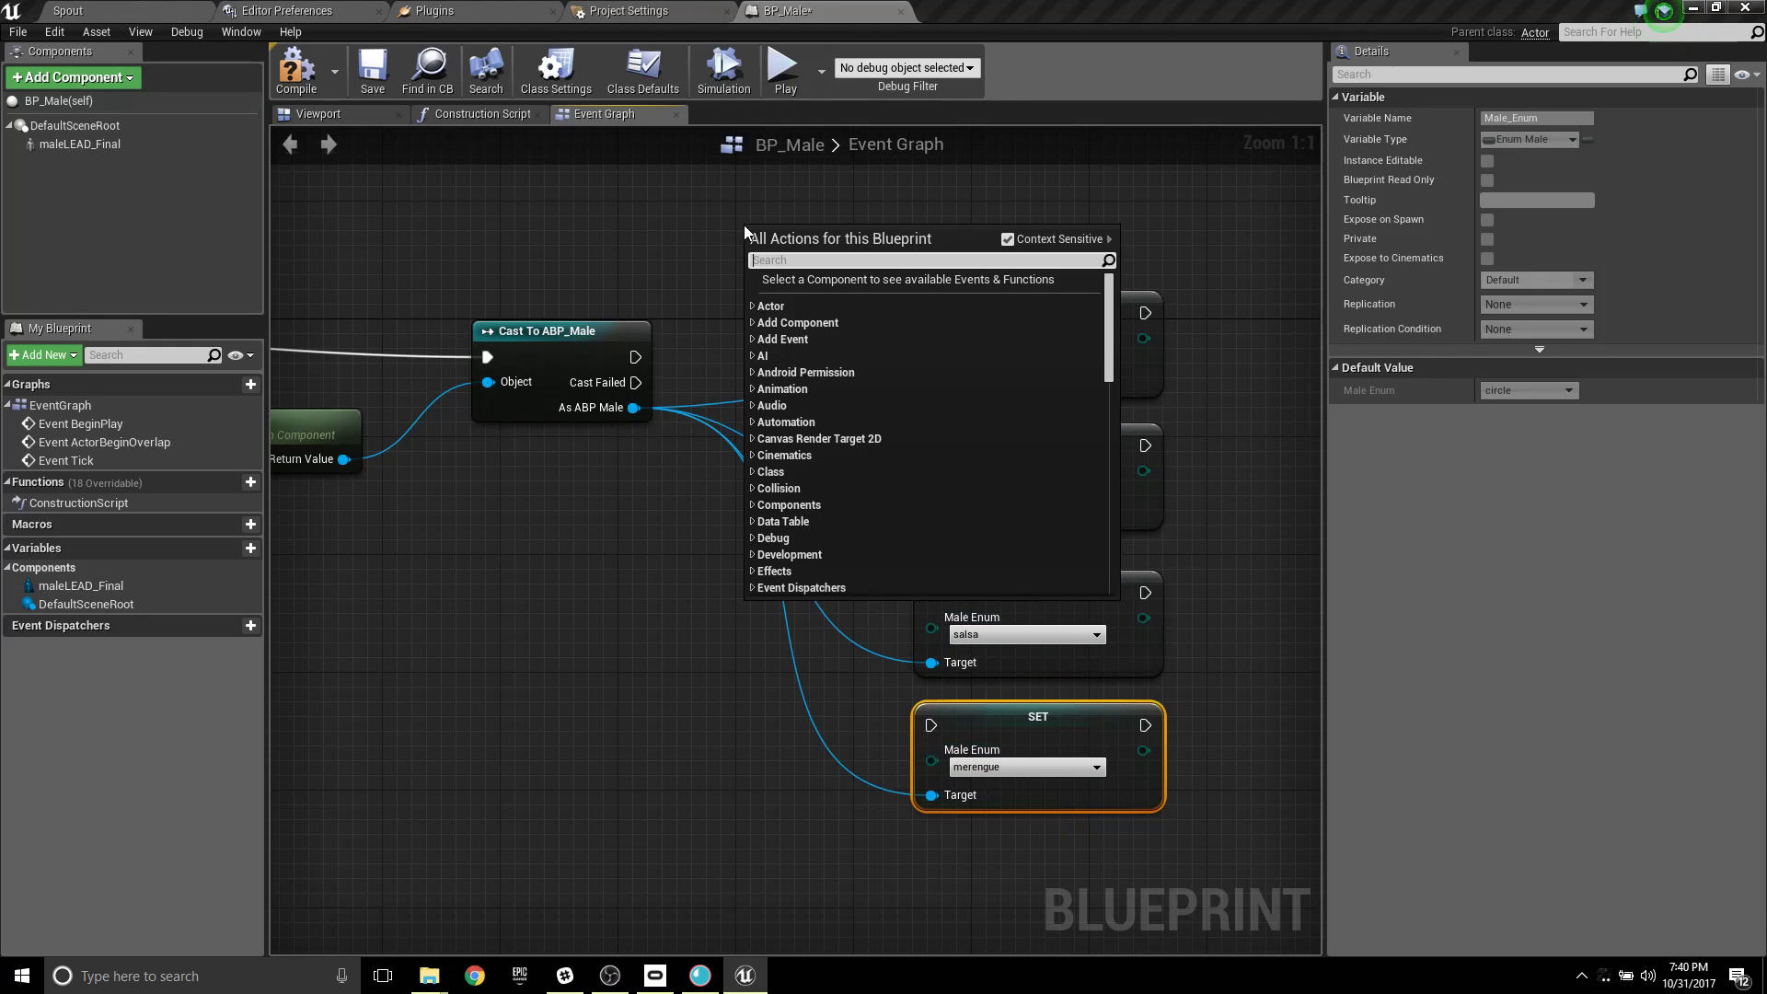
{"action": "type", "text": "input"}
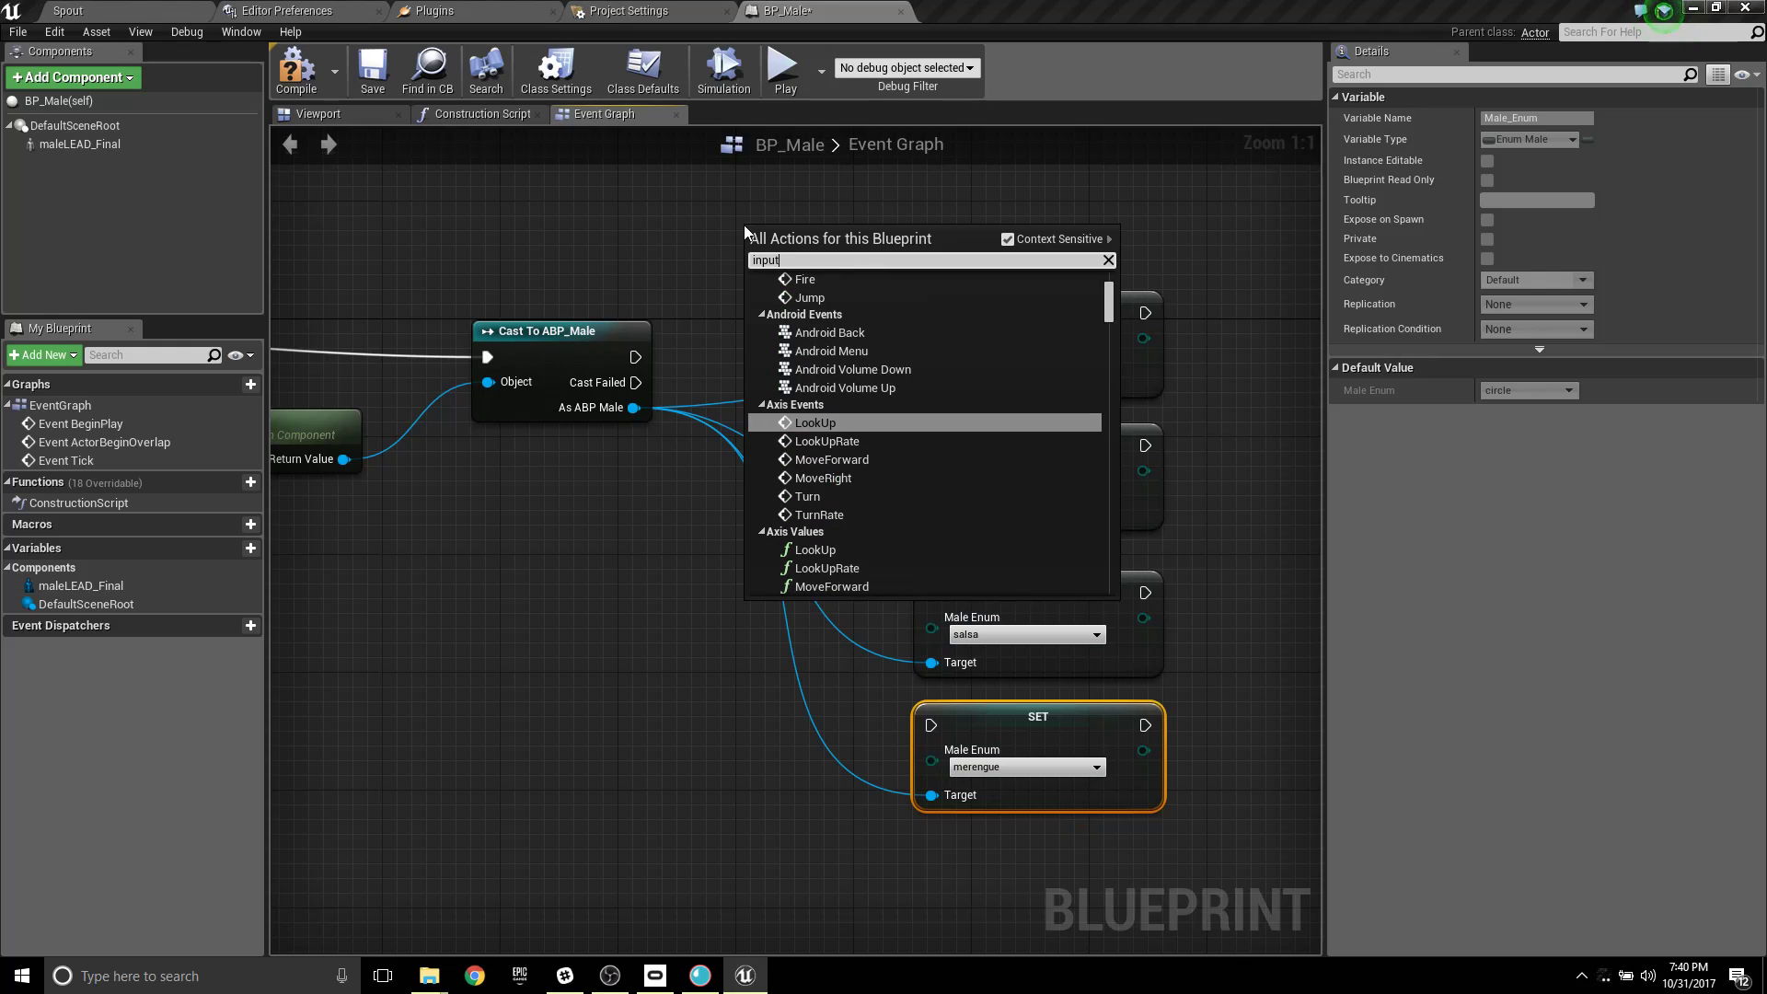
{"action": "scroll", "coordinate": [860, 435], "scroll_direction": "up", "scroll_amount": 5}
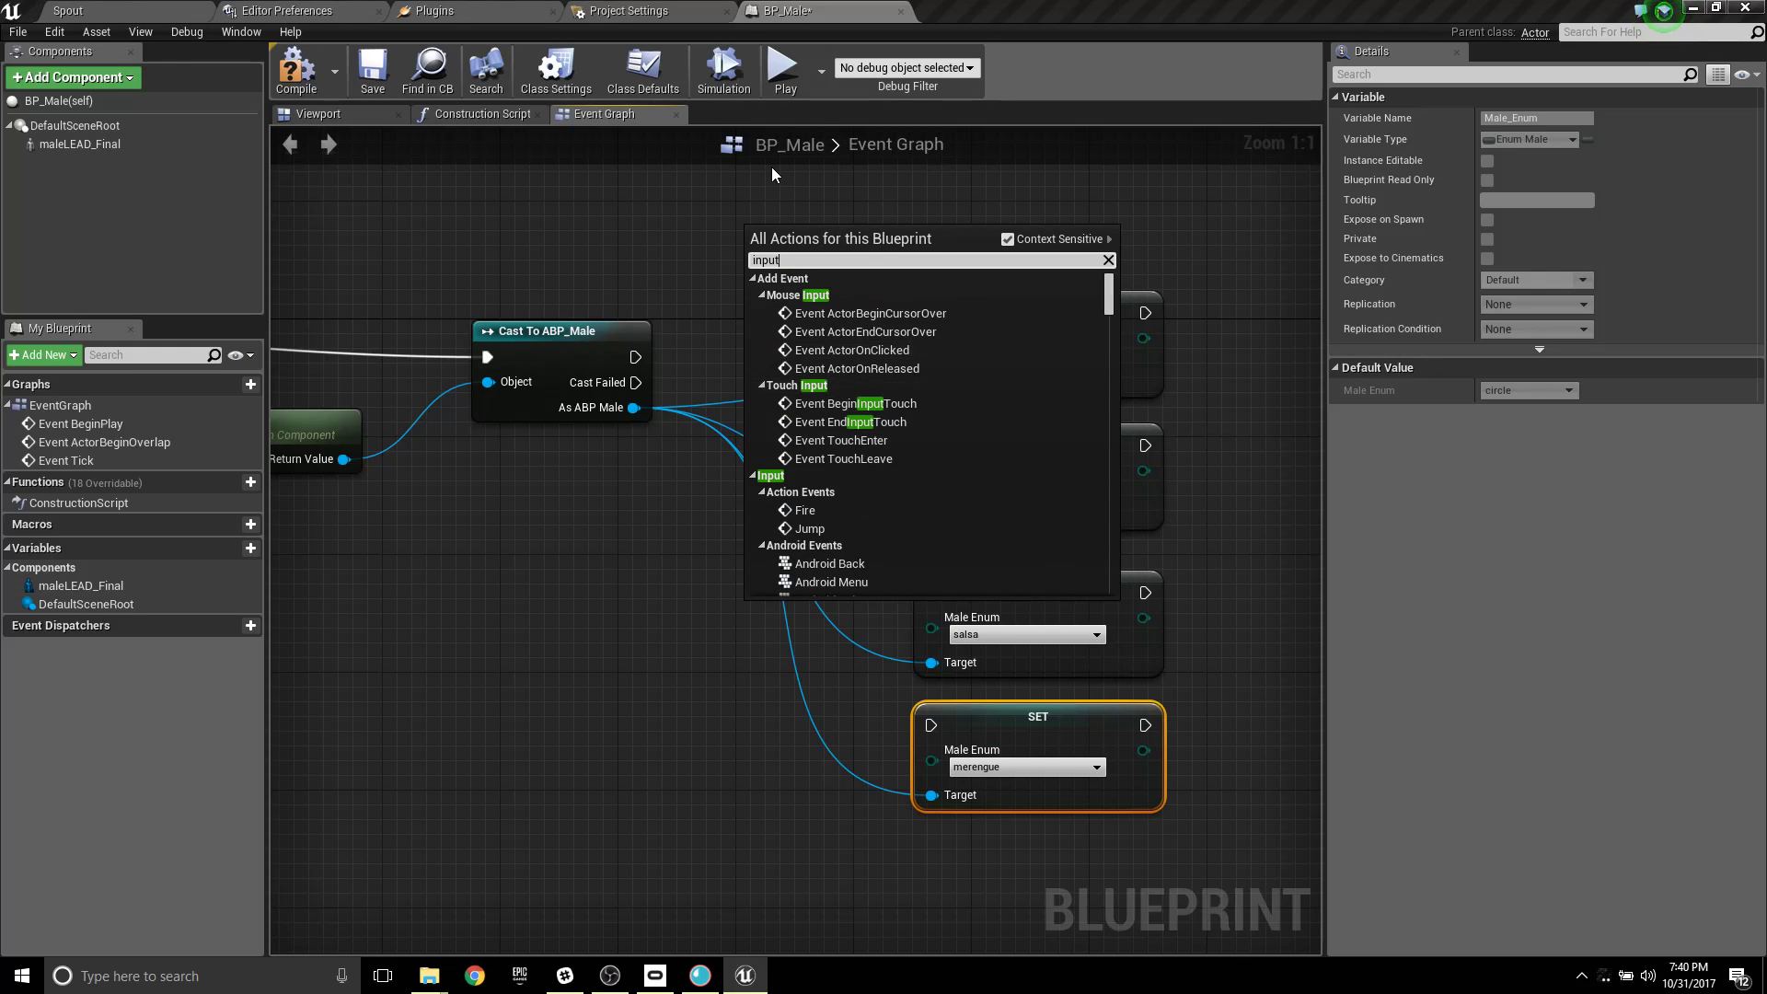
{"action": "left_click_drag", "start_coordinate": [781, 260], "coordinate": [740, 260]}
{"action": "type", "text": "1"}
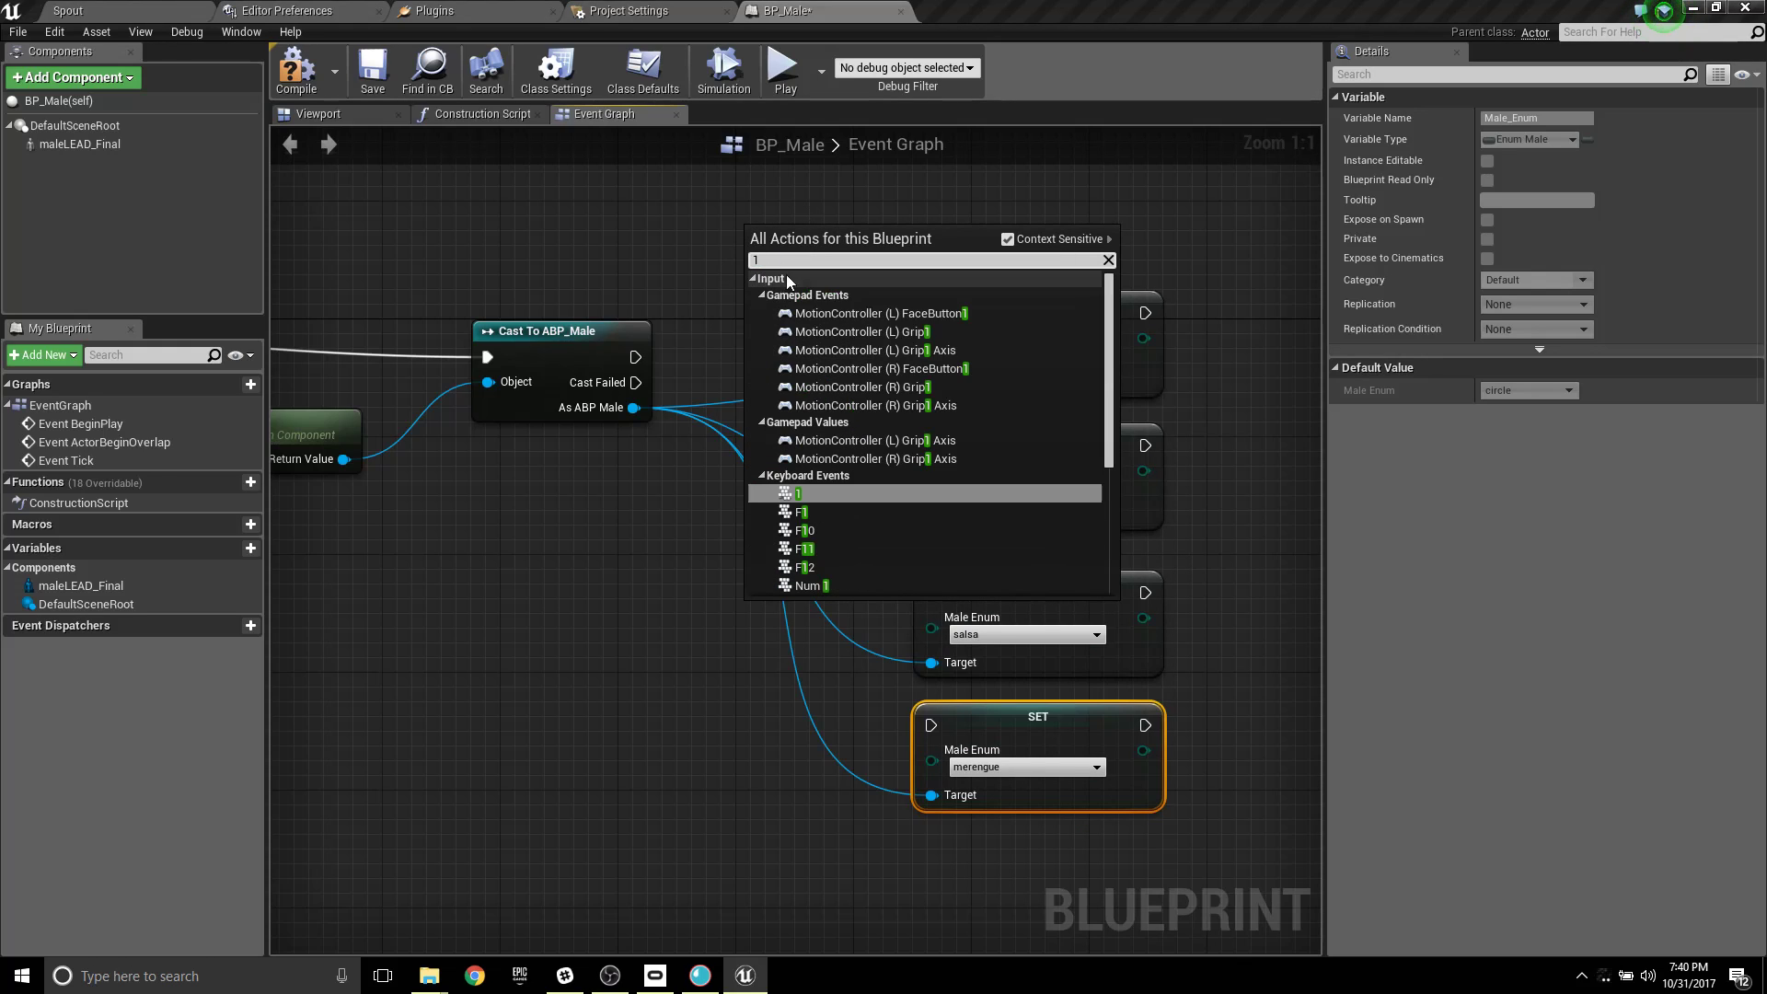
{"action": "left_click", "coordinate": [810, 493]}
{"action": "left_click_drag", "start_coordinate": [816, 268], "coordinate": [930, 312]}
Add keyboard 2 and 3 events and connect their Pressed outputs to the footwork and salsa SET nodes respectively.
{"action": "right_click", "coordinate": [822, 449]}
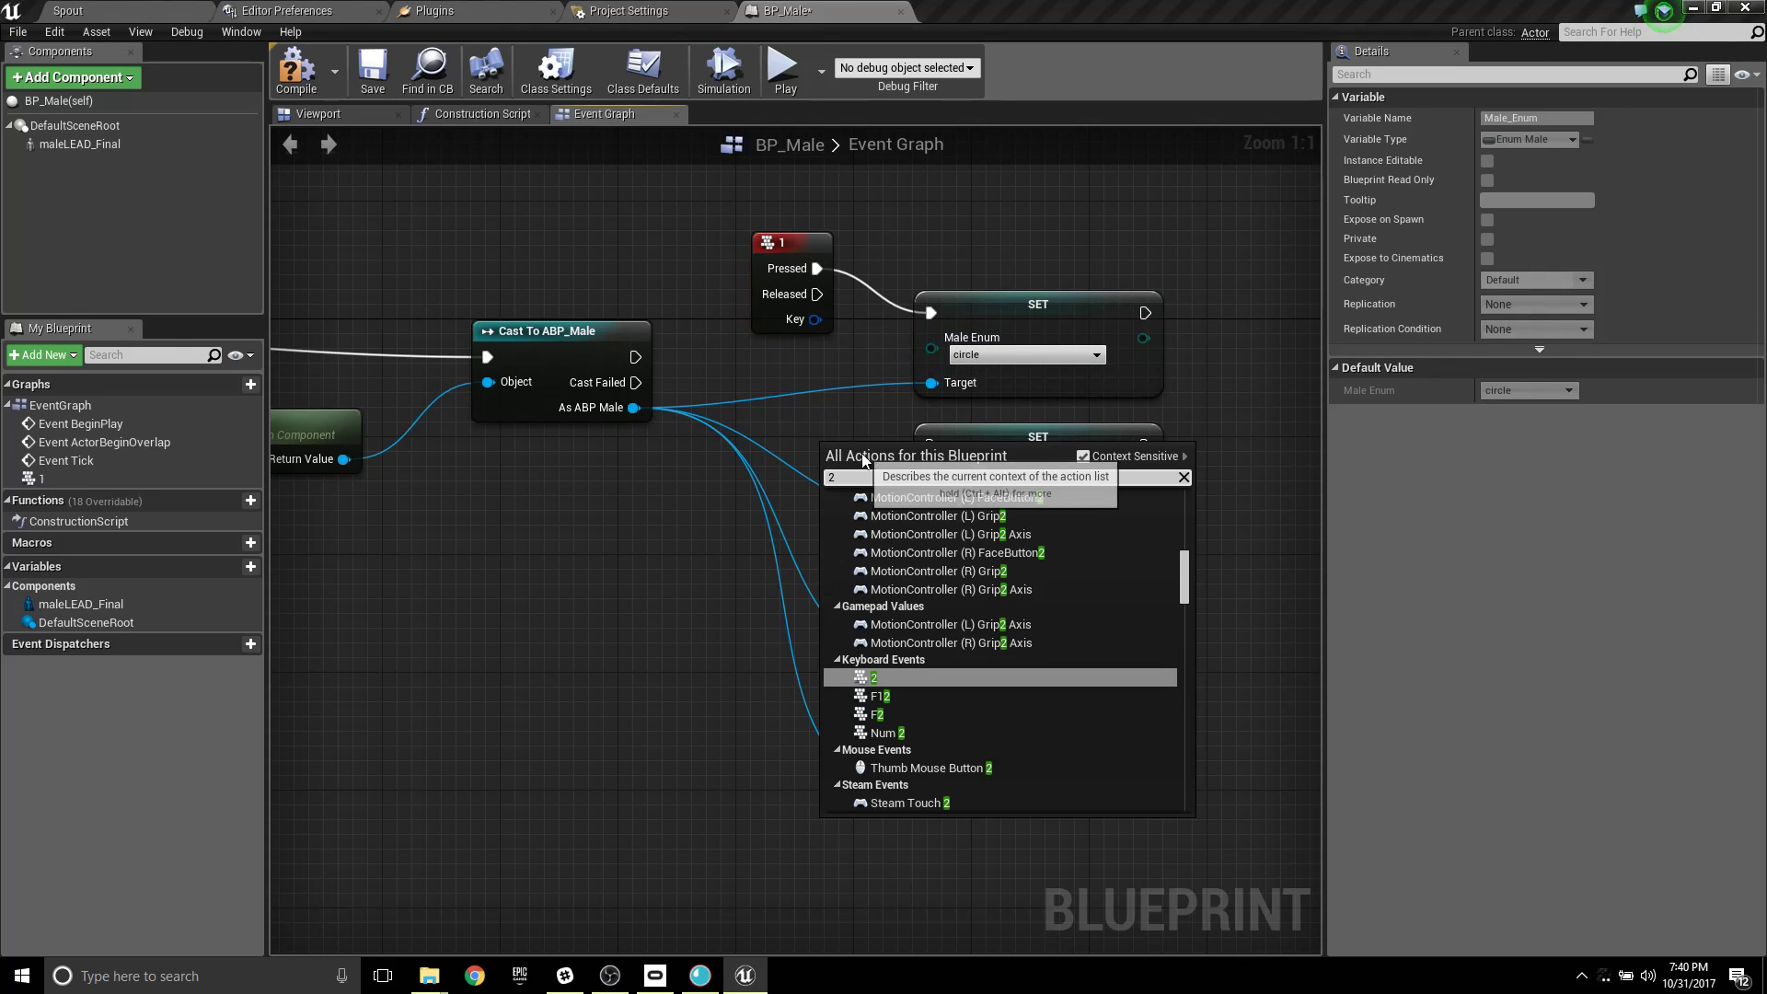
{"action": "left_click", "coordinate": [883, 704]}
{"action": "left_click_drag", "start_coordinate": [860, 456], "coordinate": [931, 444]}
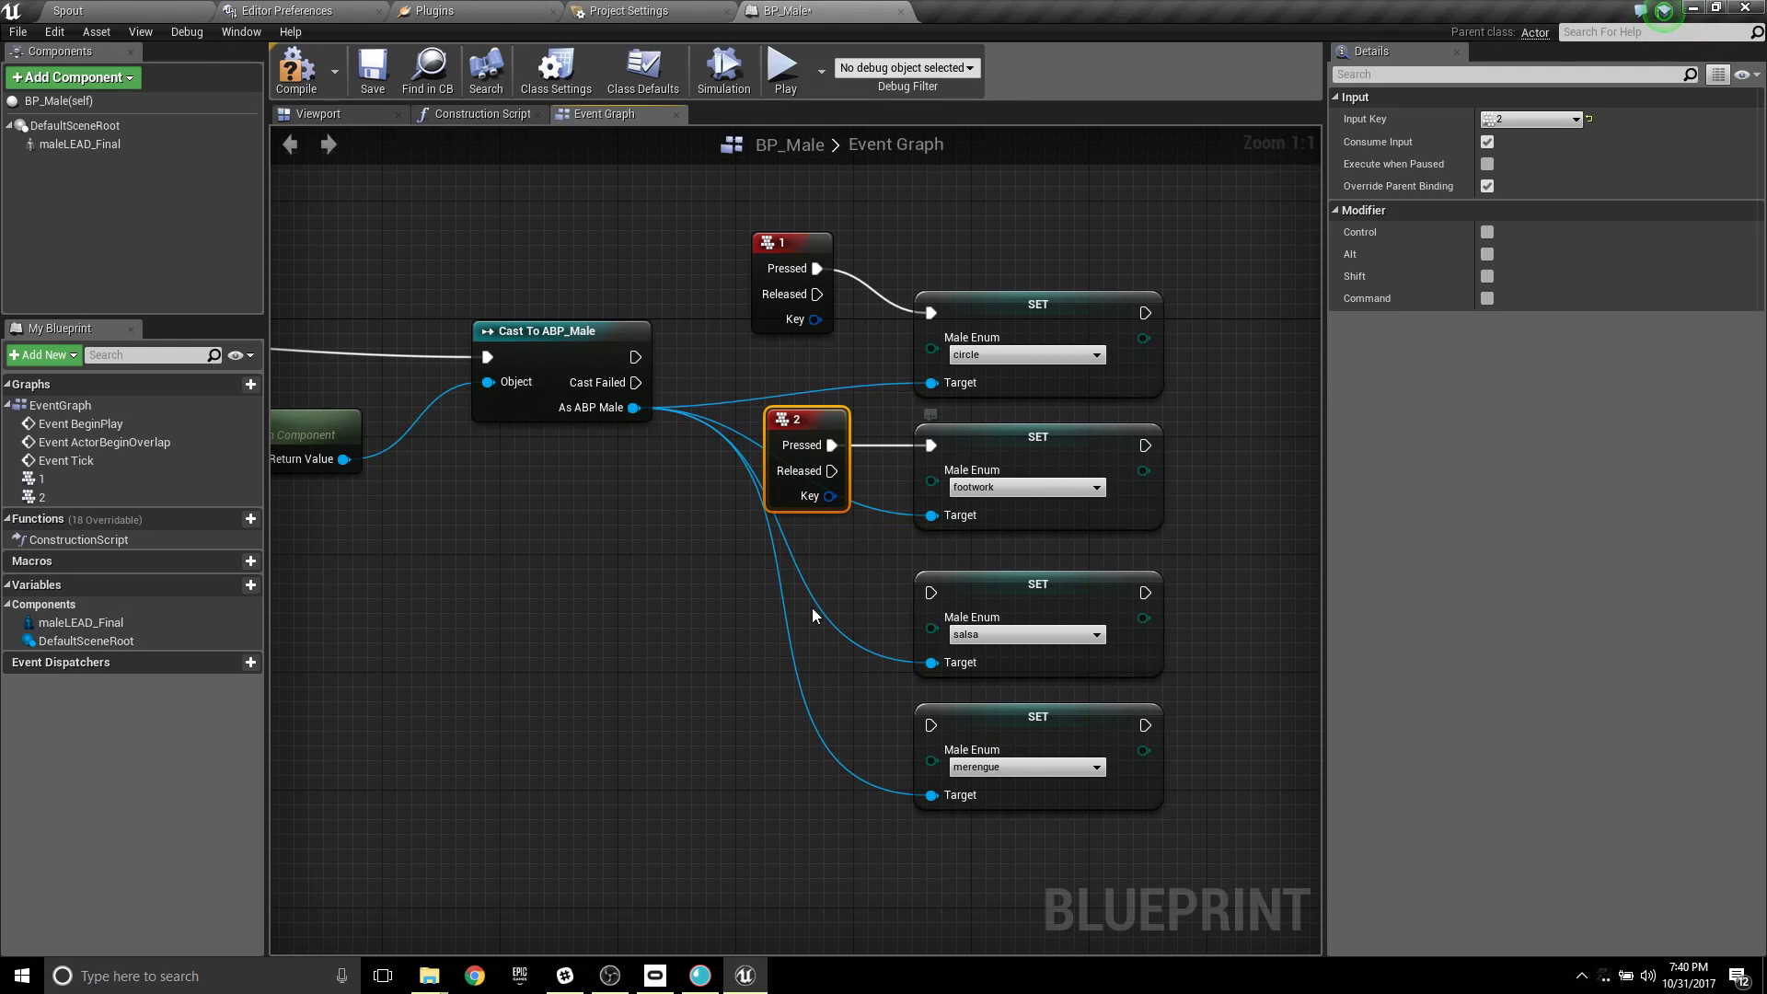
{"action": "right_click", "coordinate": [789, 603]}
{"action": "type", "text": "3"}
{"action": "left_click", "coordinate": [854, 371]}
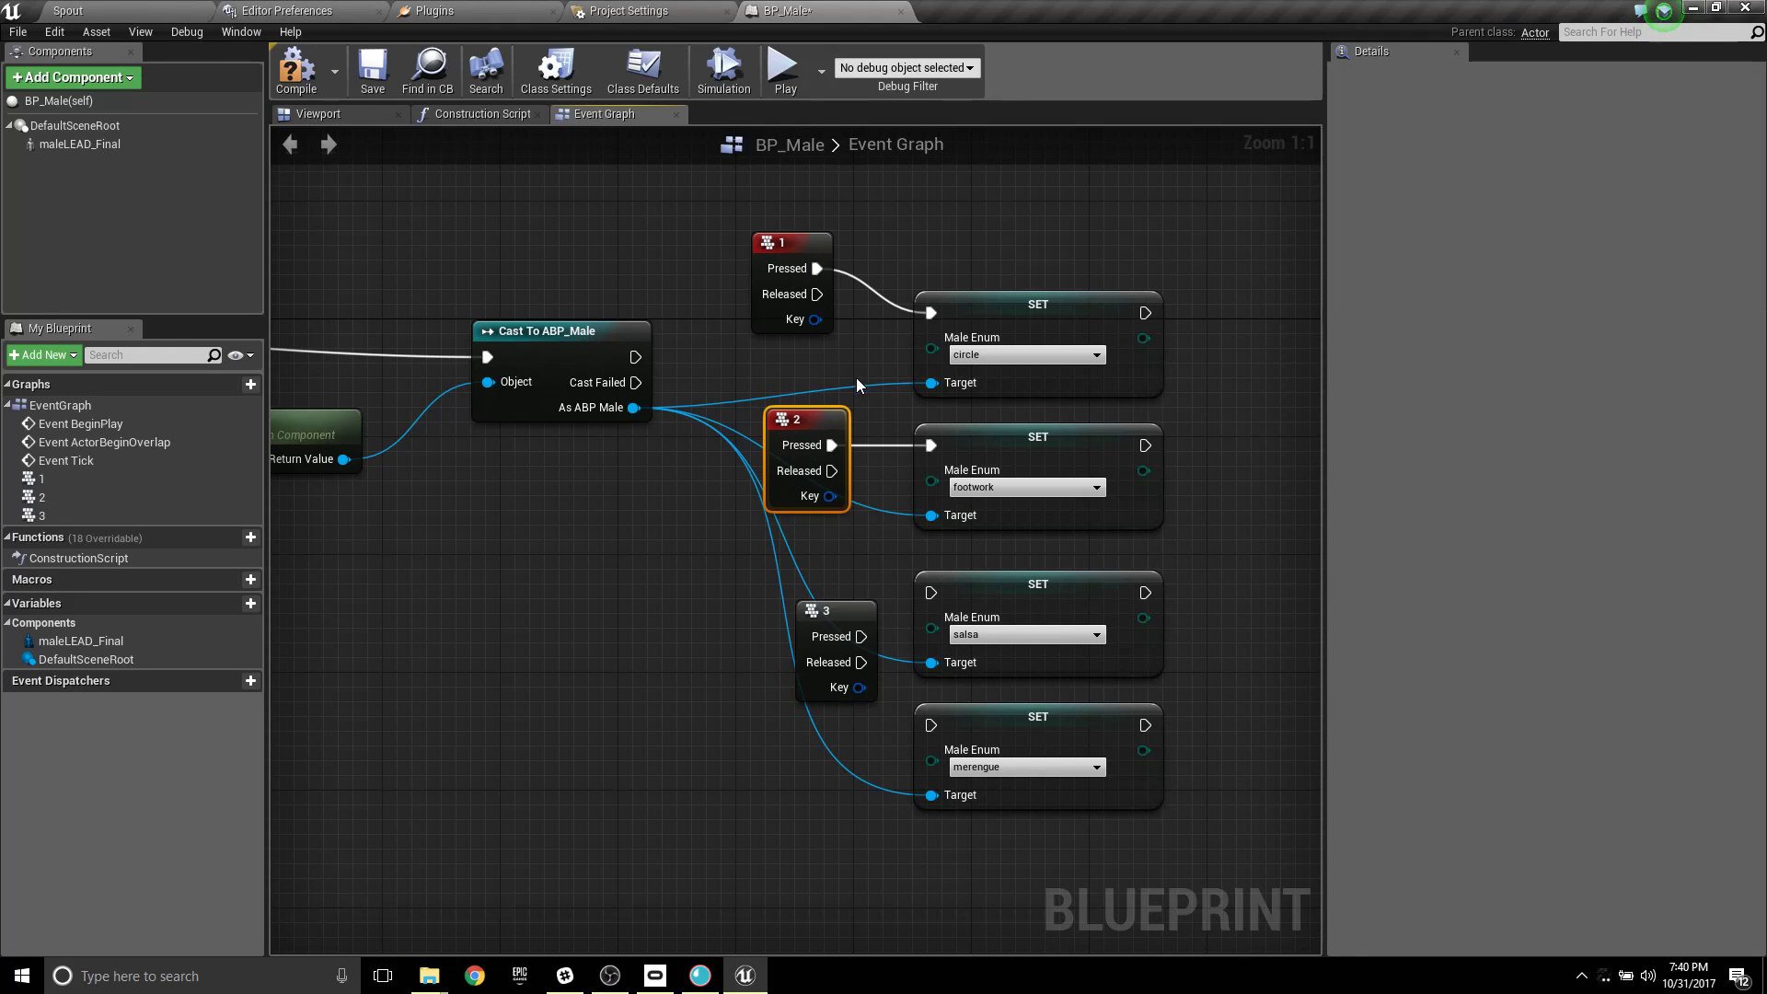
{"action": "left_click_drag", "start_coordinate": [862, 635], "coordinate": [784, 596]}
Trigger the merengue SET node from the Pressed output of a new keyboard 4 event, and compile and save BP_Male.
{"action": "right_click", "coordinate": [764, 734]}
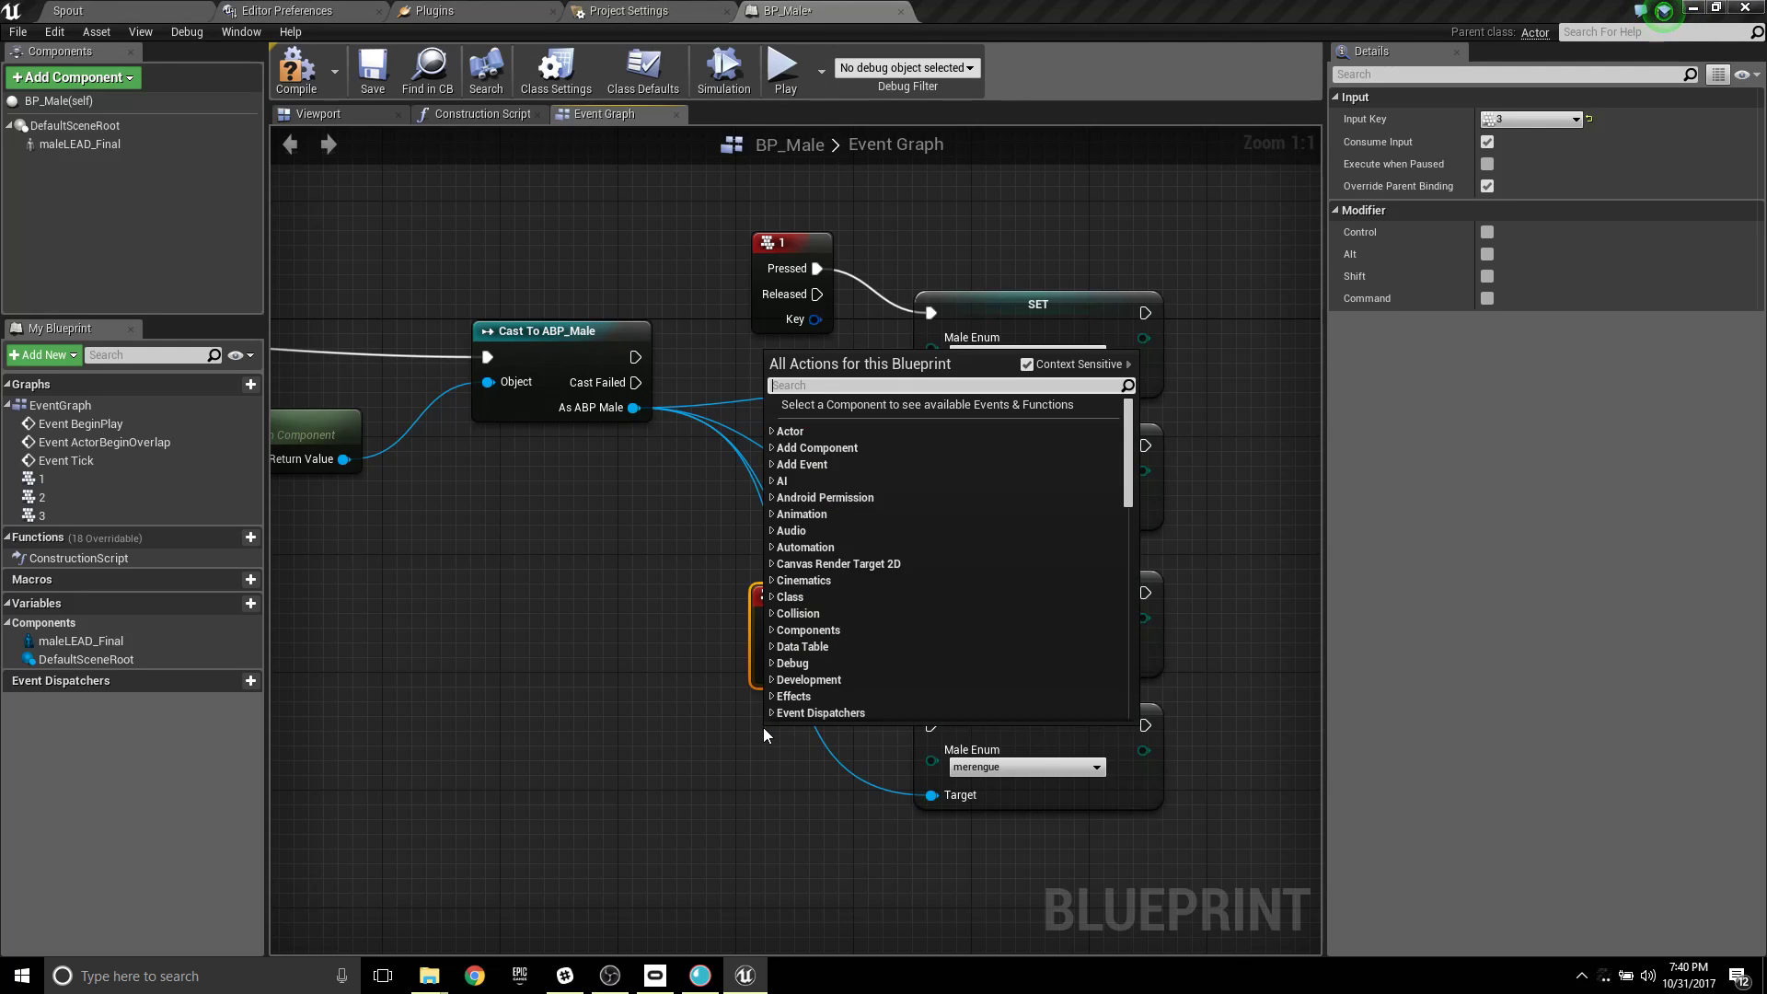
{"action": "type", "text": "4"}
{"action": "left_click", "coordinate": [822, 558]}
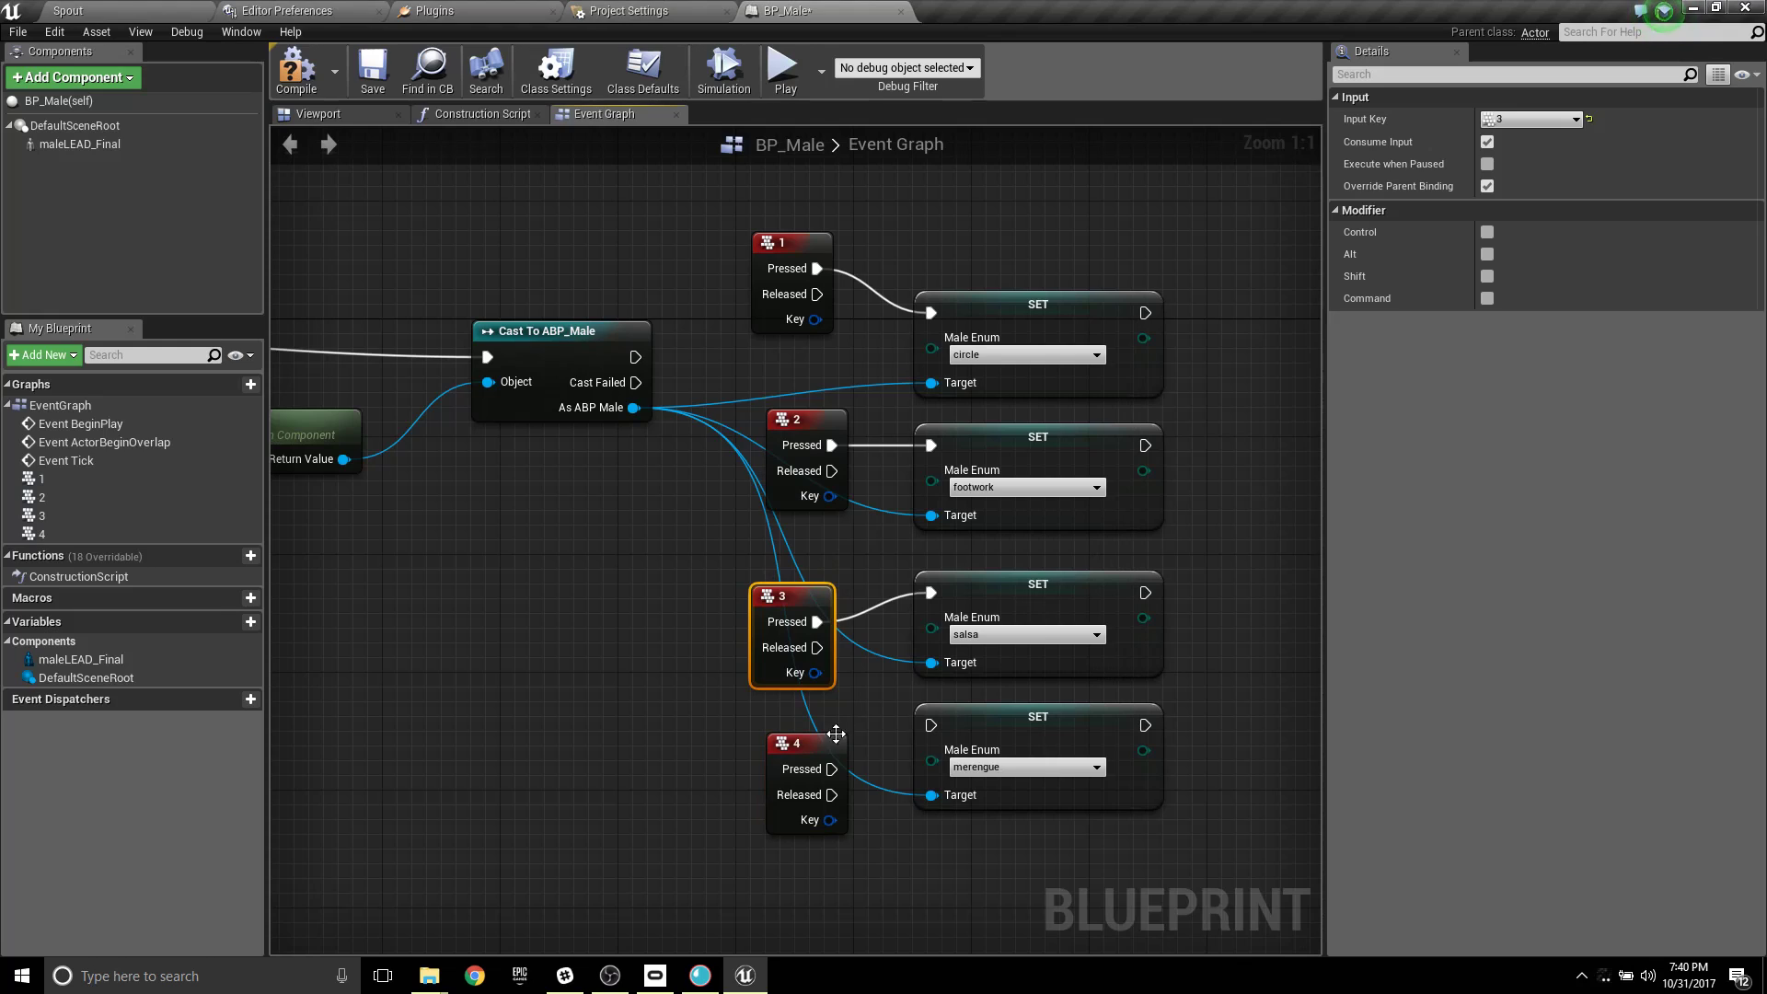
{"action": "left_click_drag", "start_coordinate": [831, 768], "coordinate": [930, 725]}
{"action": "left_click", "coordinate": [297, 72]}
{"action": "left_click", "coordinate": [373, 72]}
Return to the Spout level and place a BP_Male actor on the floor in front of the white cubes.
{"action": "left_click", "coordinate": [159, 9]}
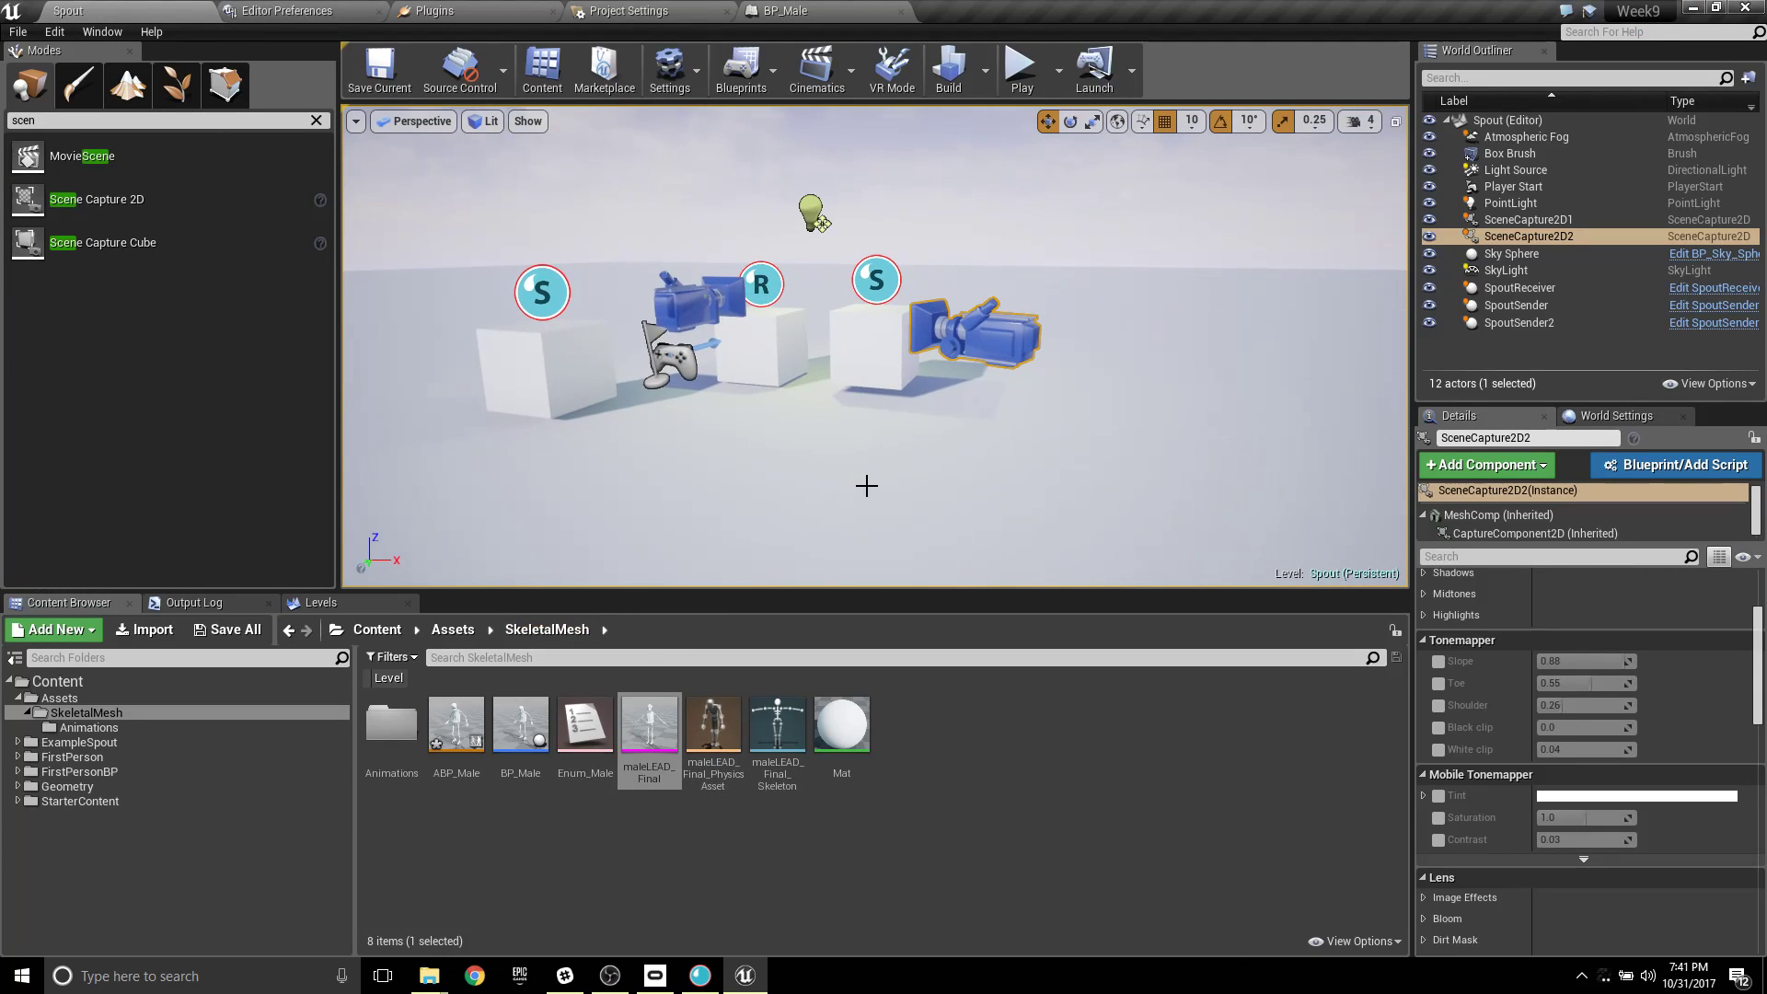
{"action": "right_click_drag", "start_coordinate": [866, 485], "coordinate": [785, 564]}
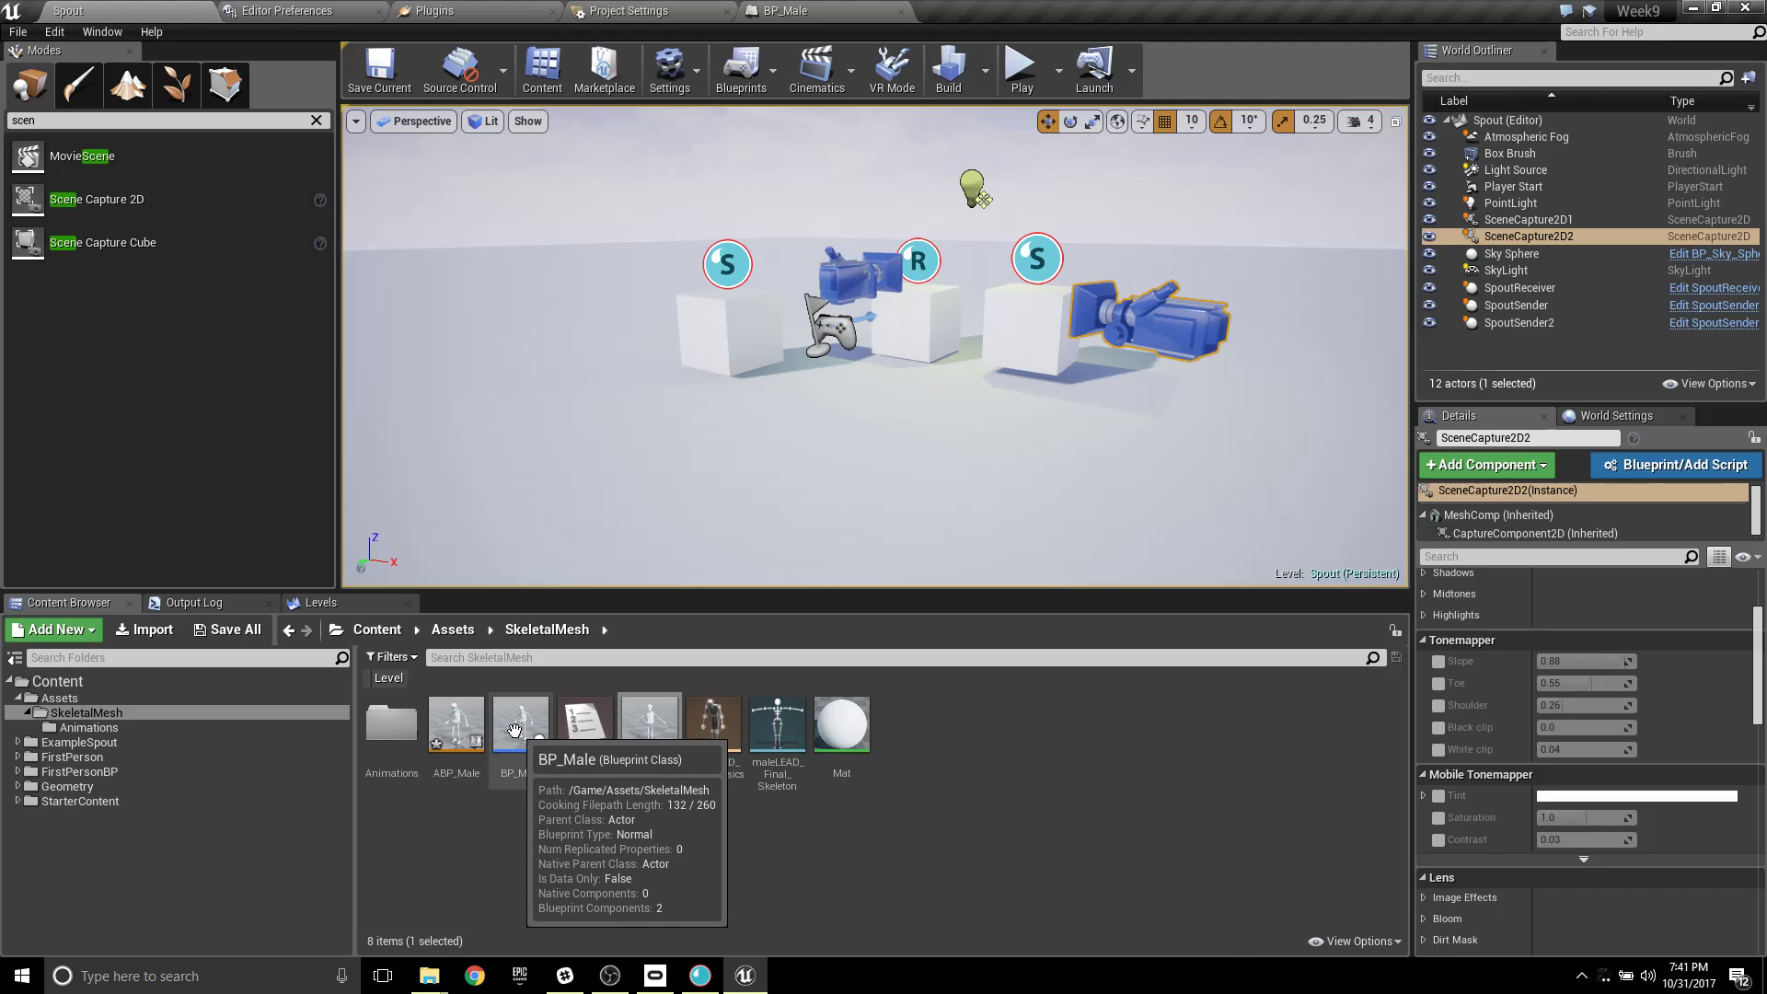
{"action": "left_click_drag", "start_coordinate": [514, 730], "coordinate": [877, 394]}
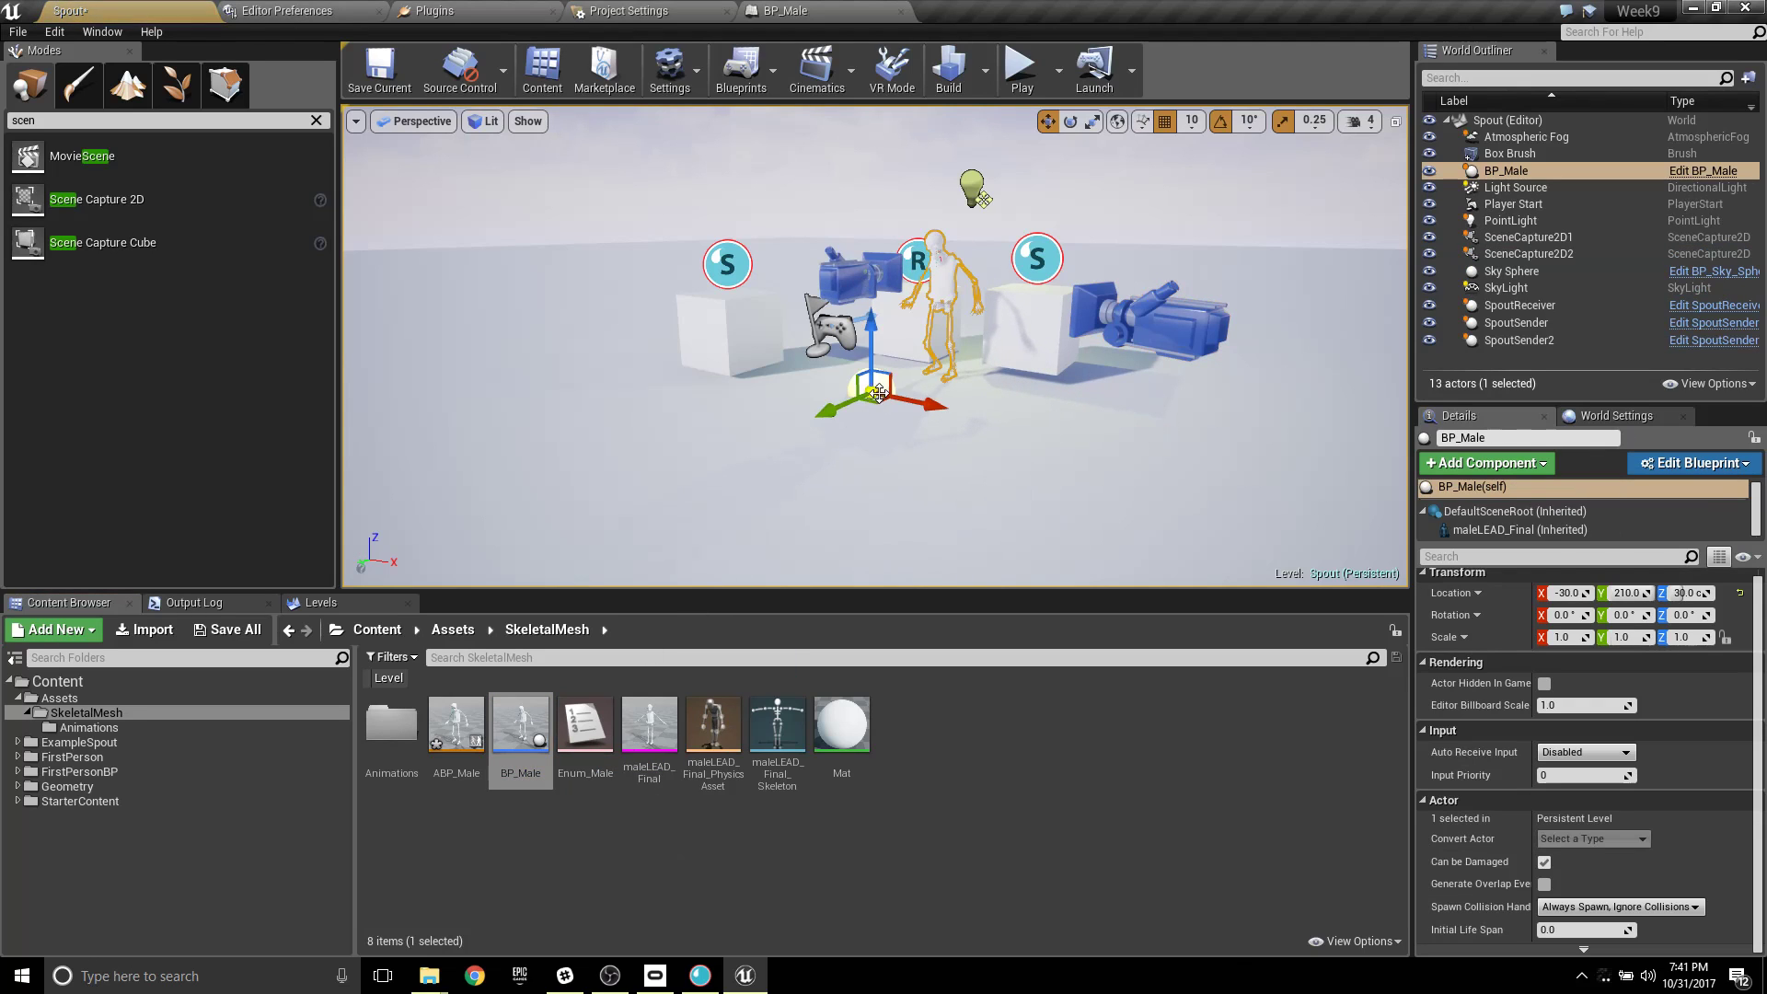
View the BP_Male character up close and play the level in the editor to check its dance animation.
{"action": "key", "text": "w"}
{"action": "right_click_drag", "start_coordinate": [977, 417], "coordinate": [940, 407]}
{"action": "key", "text": "s"}
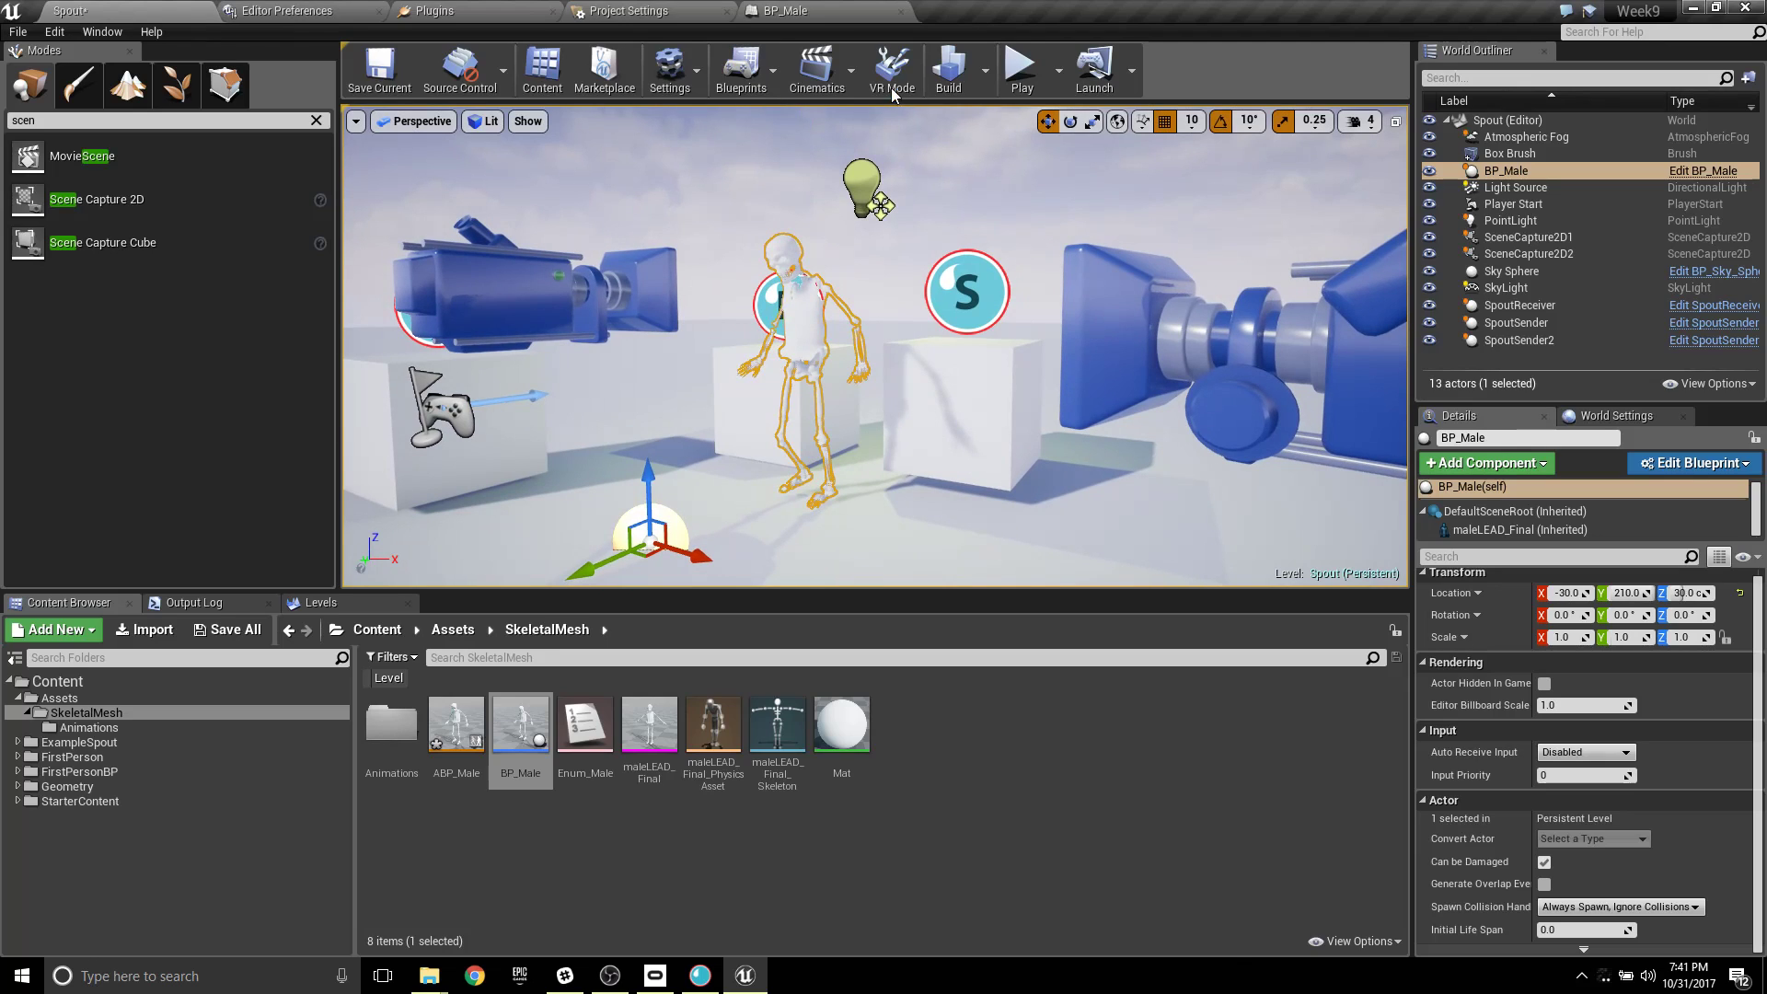
{"action": "left_click", "coordinate": [1020, 81]}
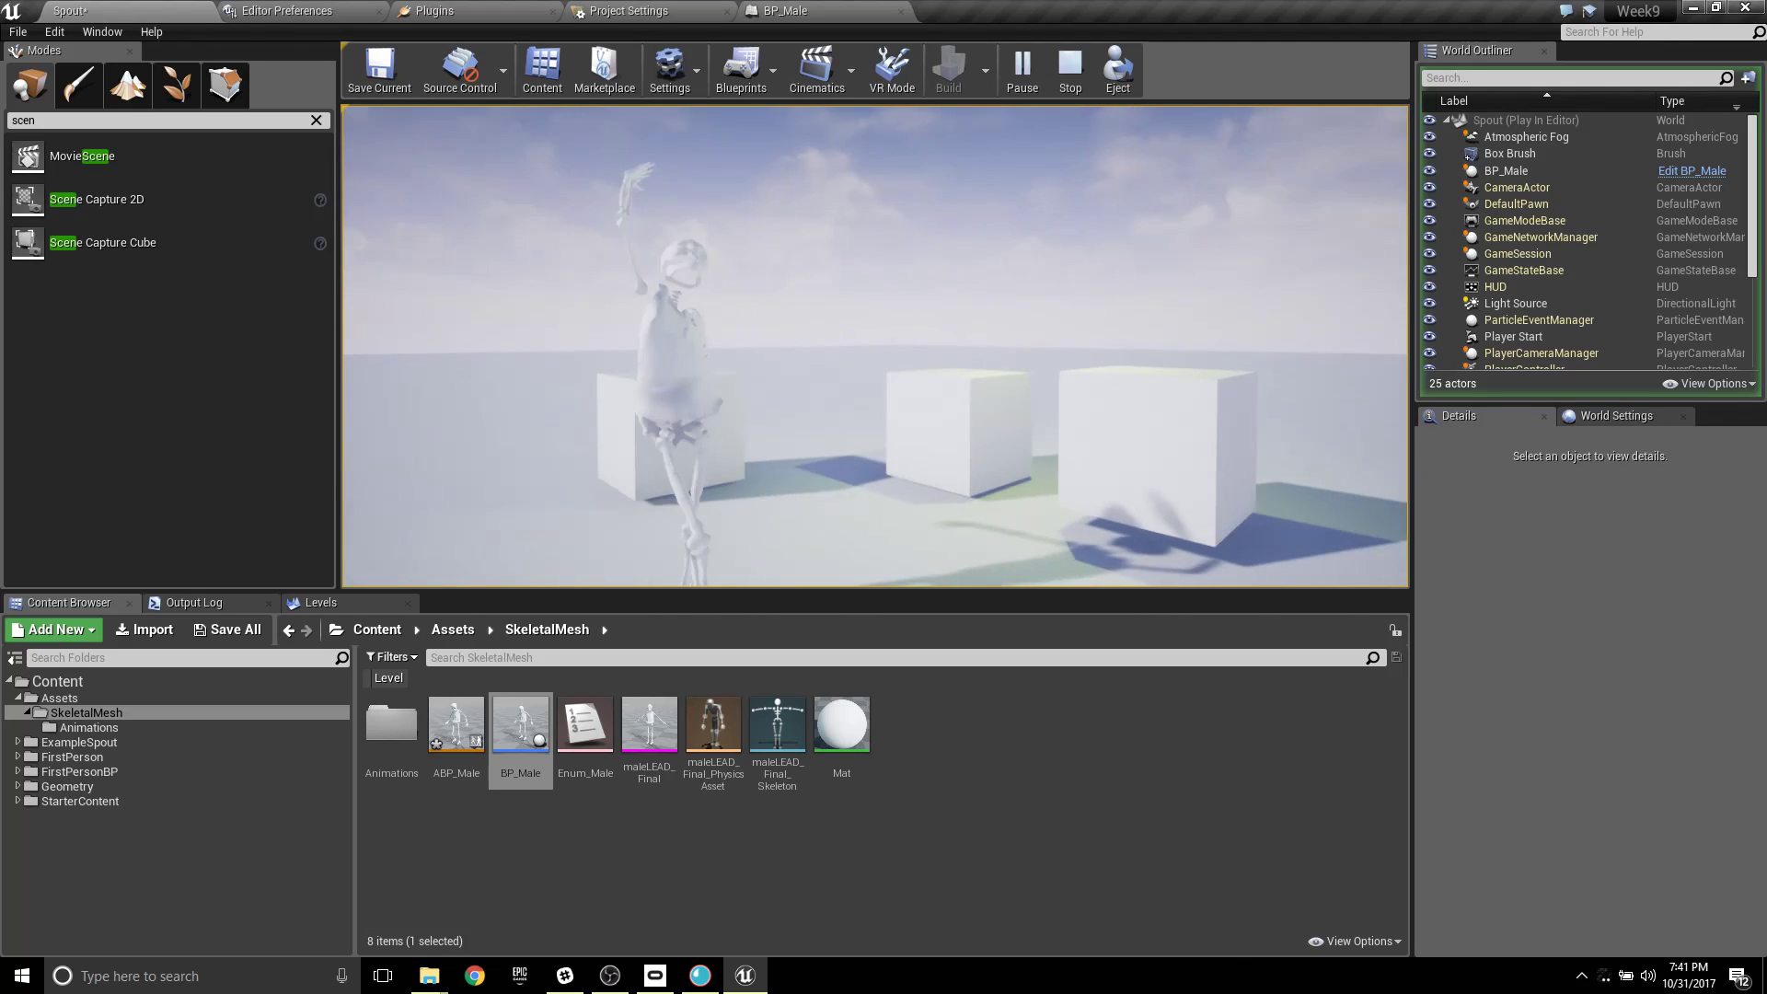
Stop the play session and set Auto Receive Input to Player 0 in BP_Male's class defaults.
{"action": "key", "text": "Escape"}
{"action": "left_click", "coordinate": [847, 12]}
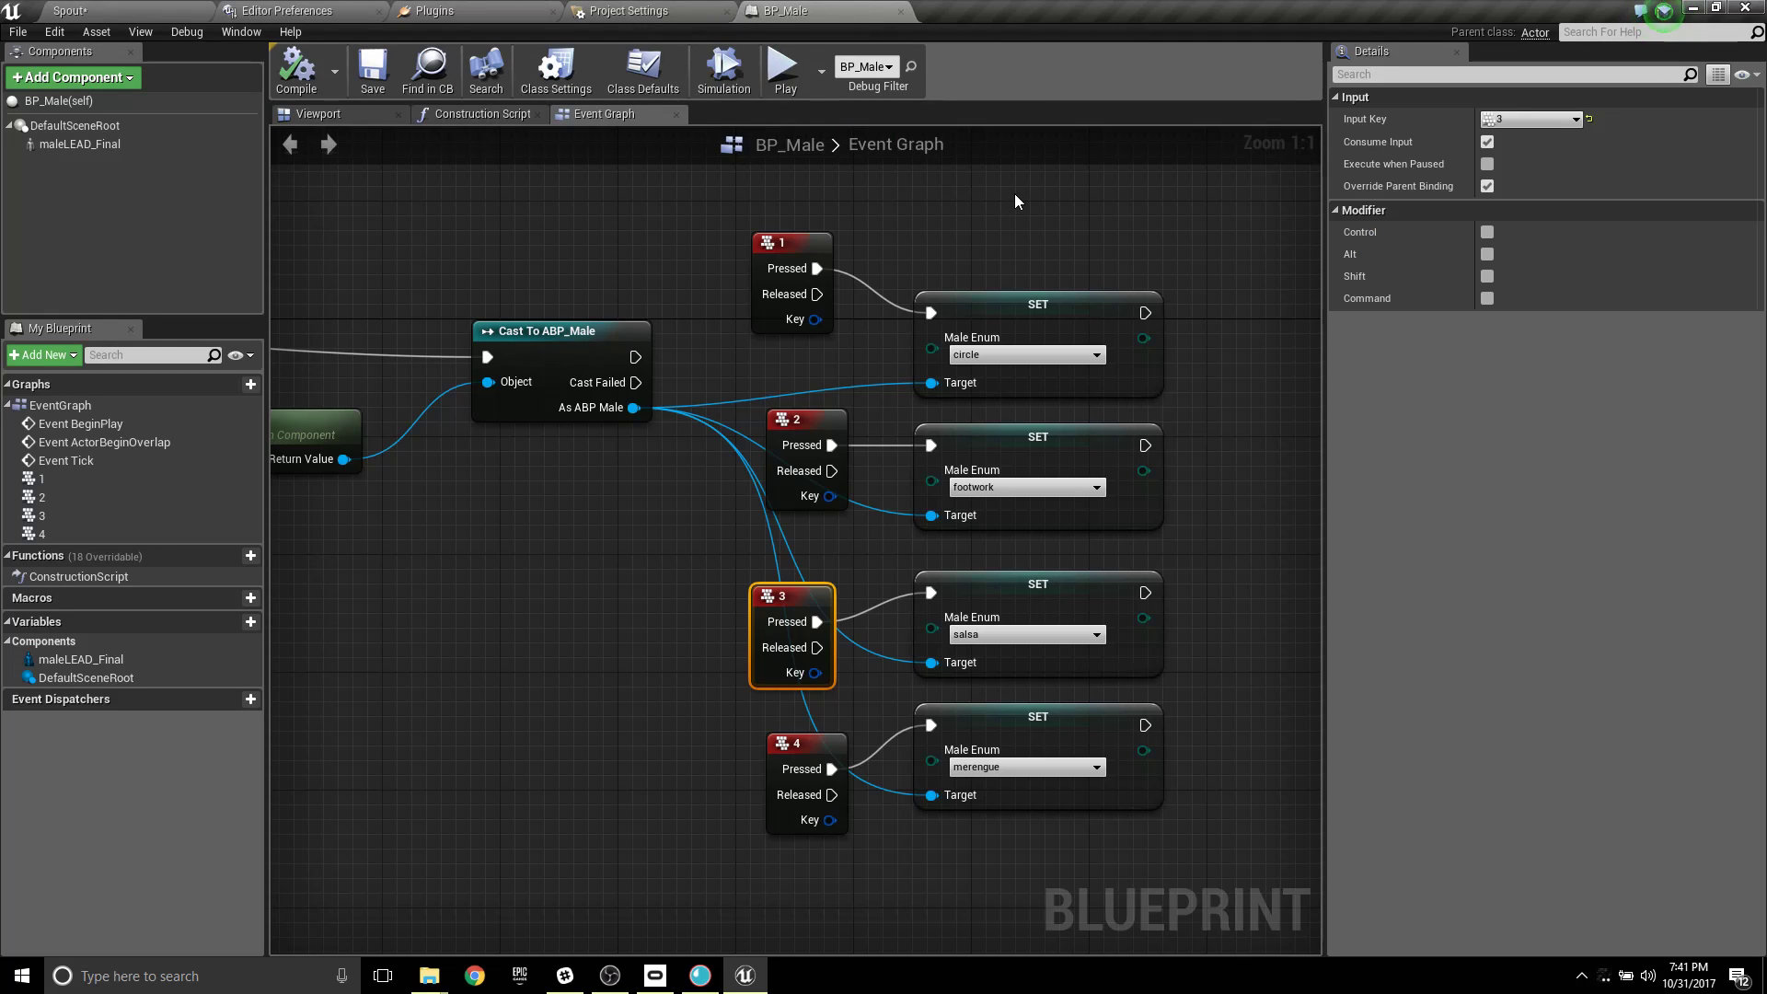
{"action": "left_click", "coordinate": [59, 101]}
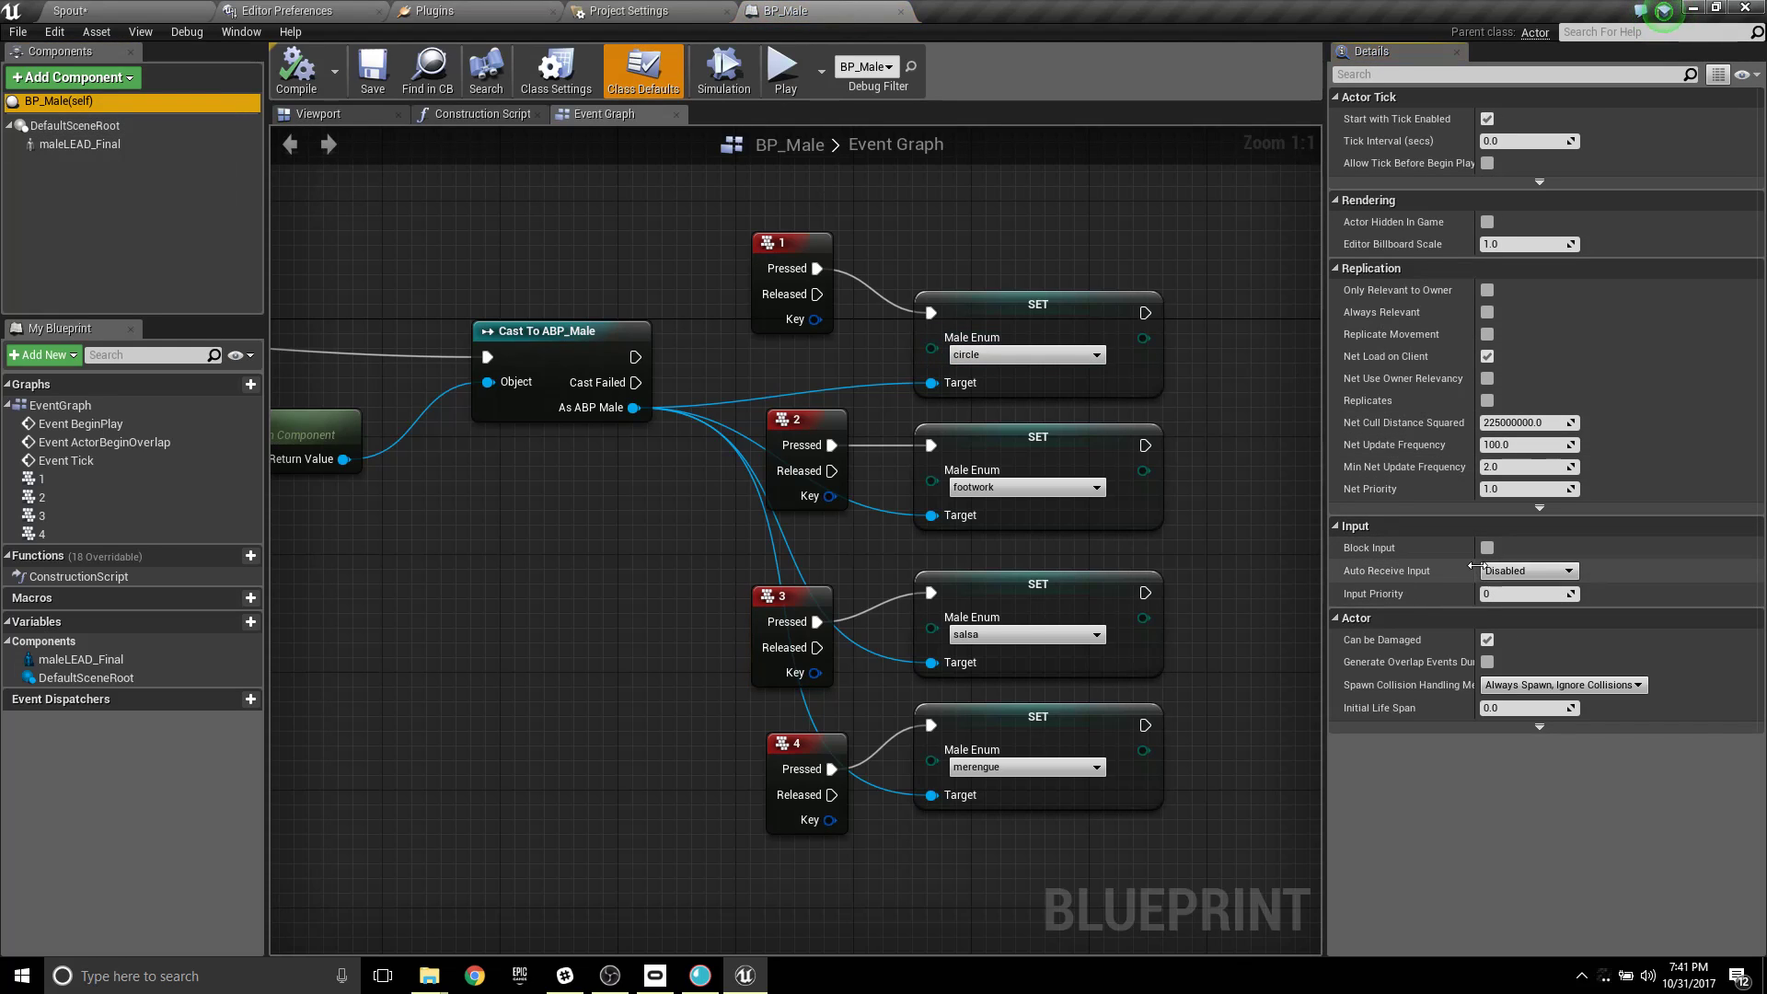
{"action": "left_click", "coordinate": [1528, 571]}
{"action": "left_click", "coordinate": [1525, 599]}
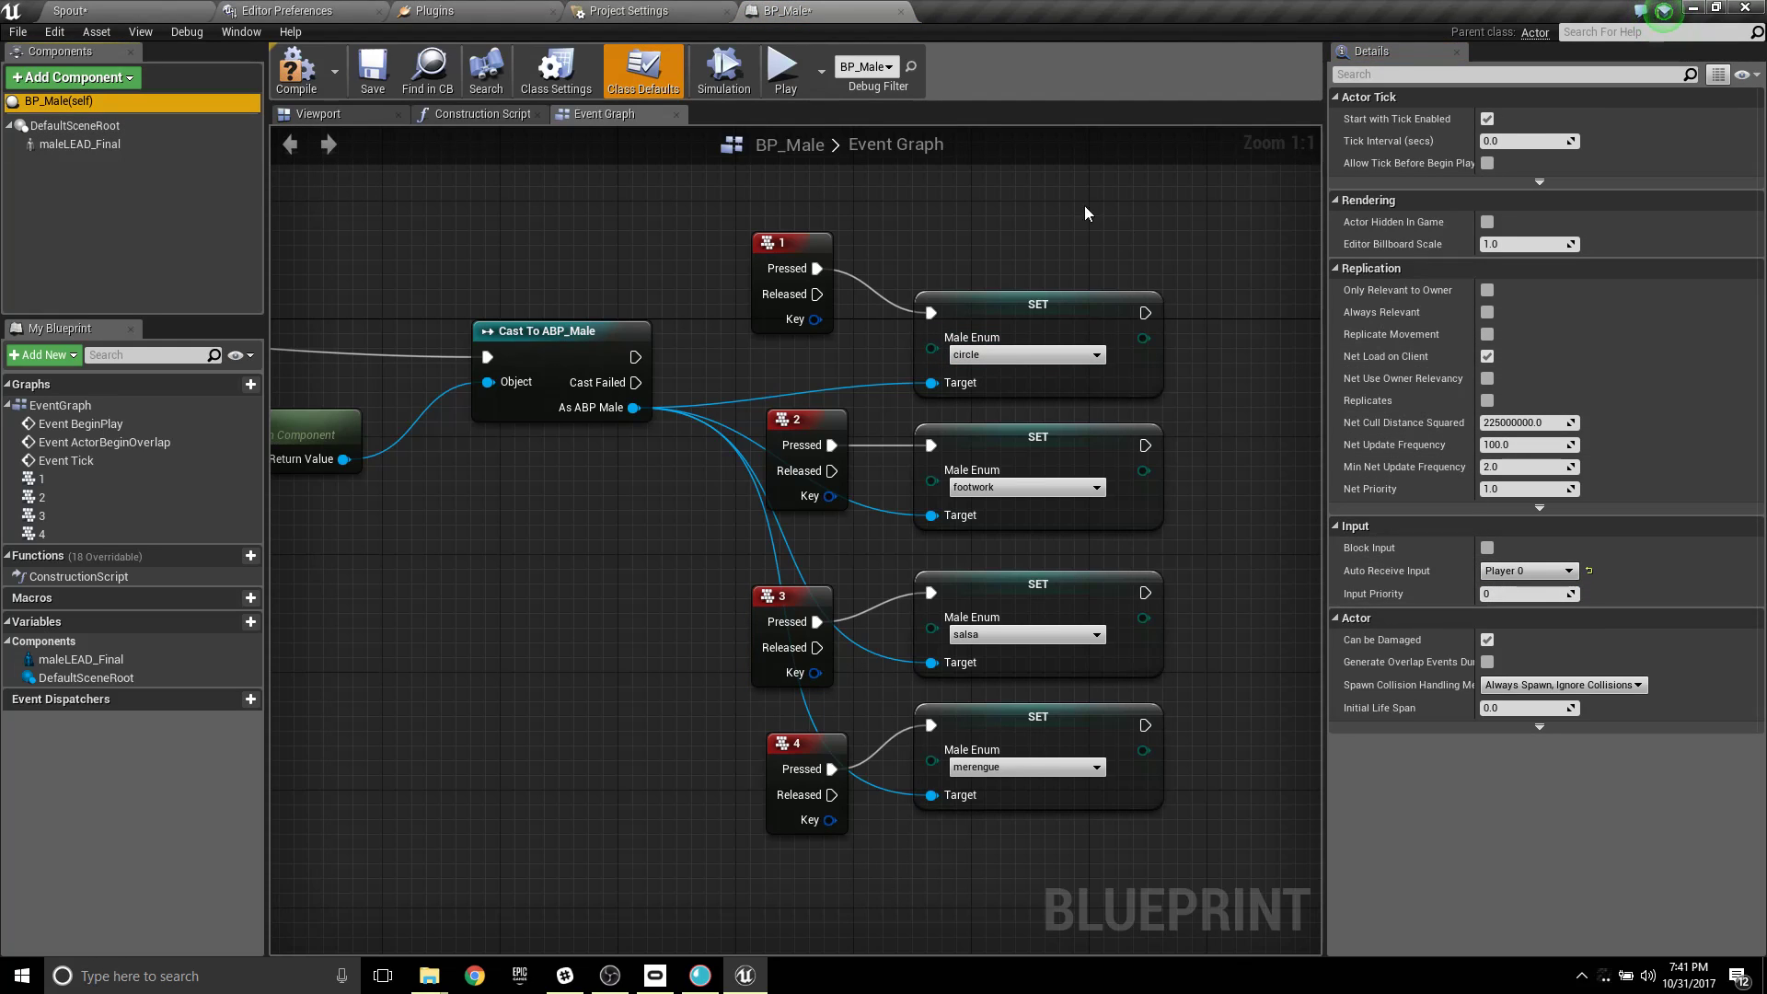
Insert an Enable Input node between Event BeginPlay and Cast To ABP_Male, and feed its Player Controller input from Get Player Controller.
{"action": "right_click_drag", "start_coordinate": [934, 212], "coordinate": [983, 588]}
{"action": "right_click_drag", "start_coordinate": [757, 556], "coordinate": [1035, 435]}
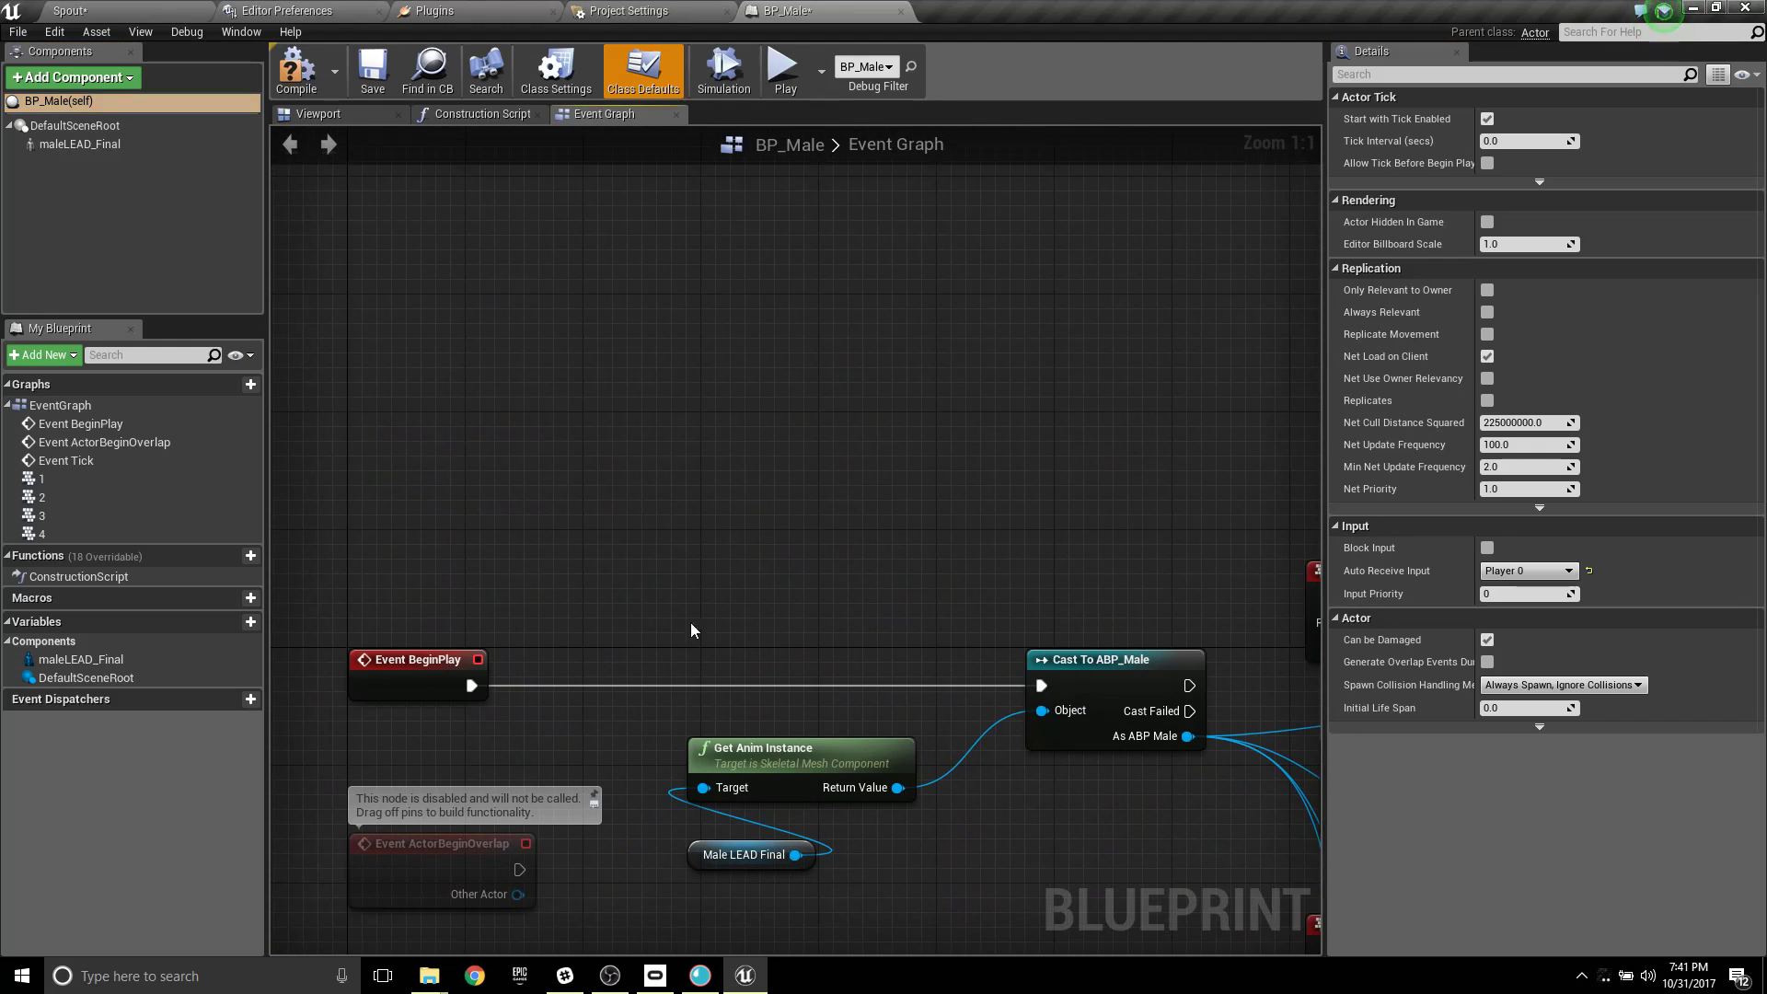
{"action": "left_click_drag", "start_coordinate": [466, 687], "coordinate": [854, 489]}
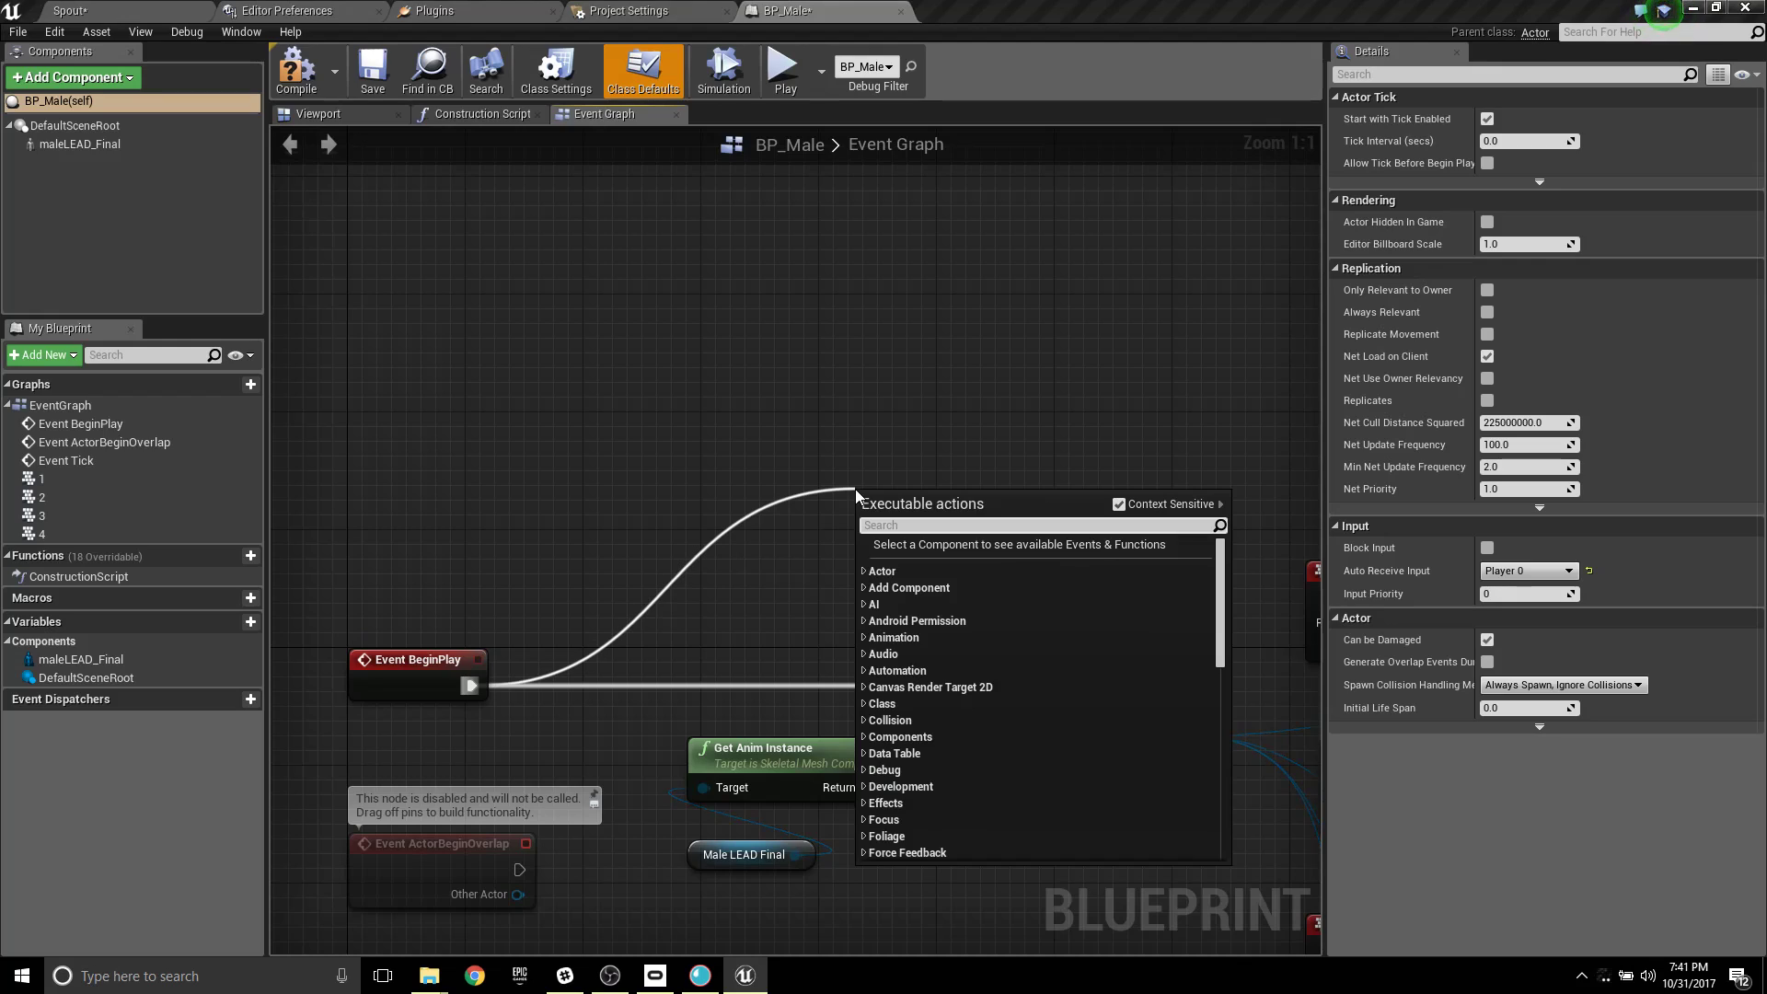
{"action": "type", "text": "input"}
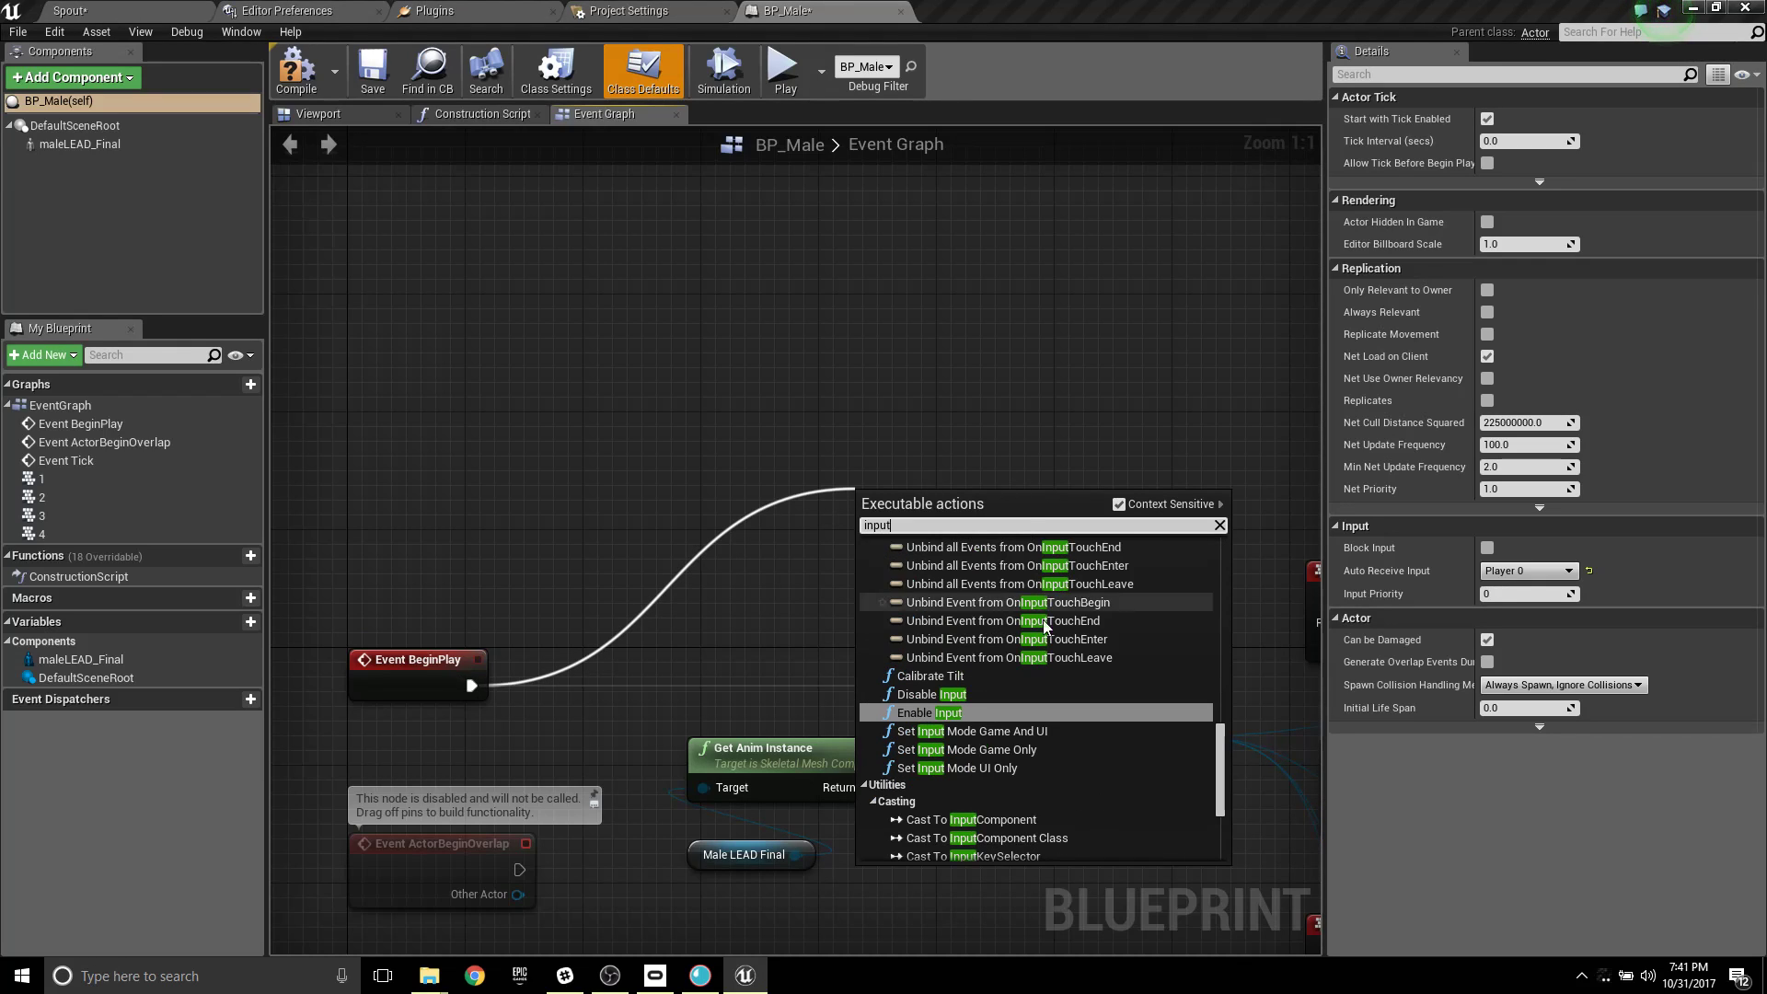
{"action": "left_click", "coordinate": [957, 712]}
{"action": "left_click_drag", "start_coordinate": [821, 562], "coordinate": [534, 432]}
{"action": "type", "text": "player"}
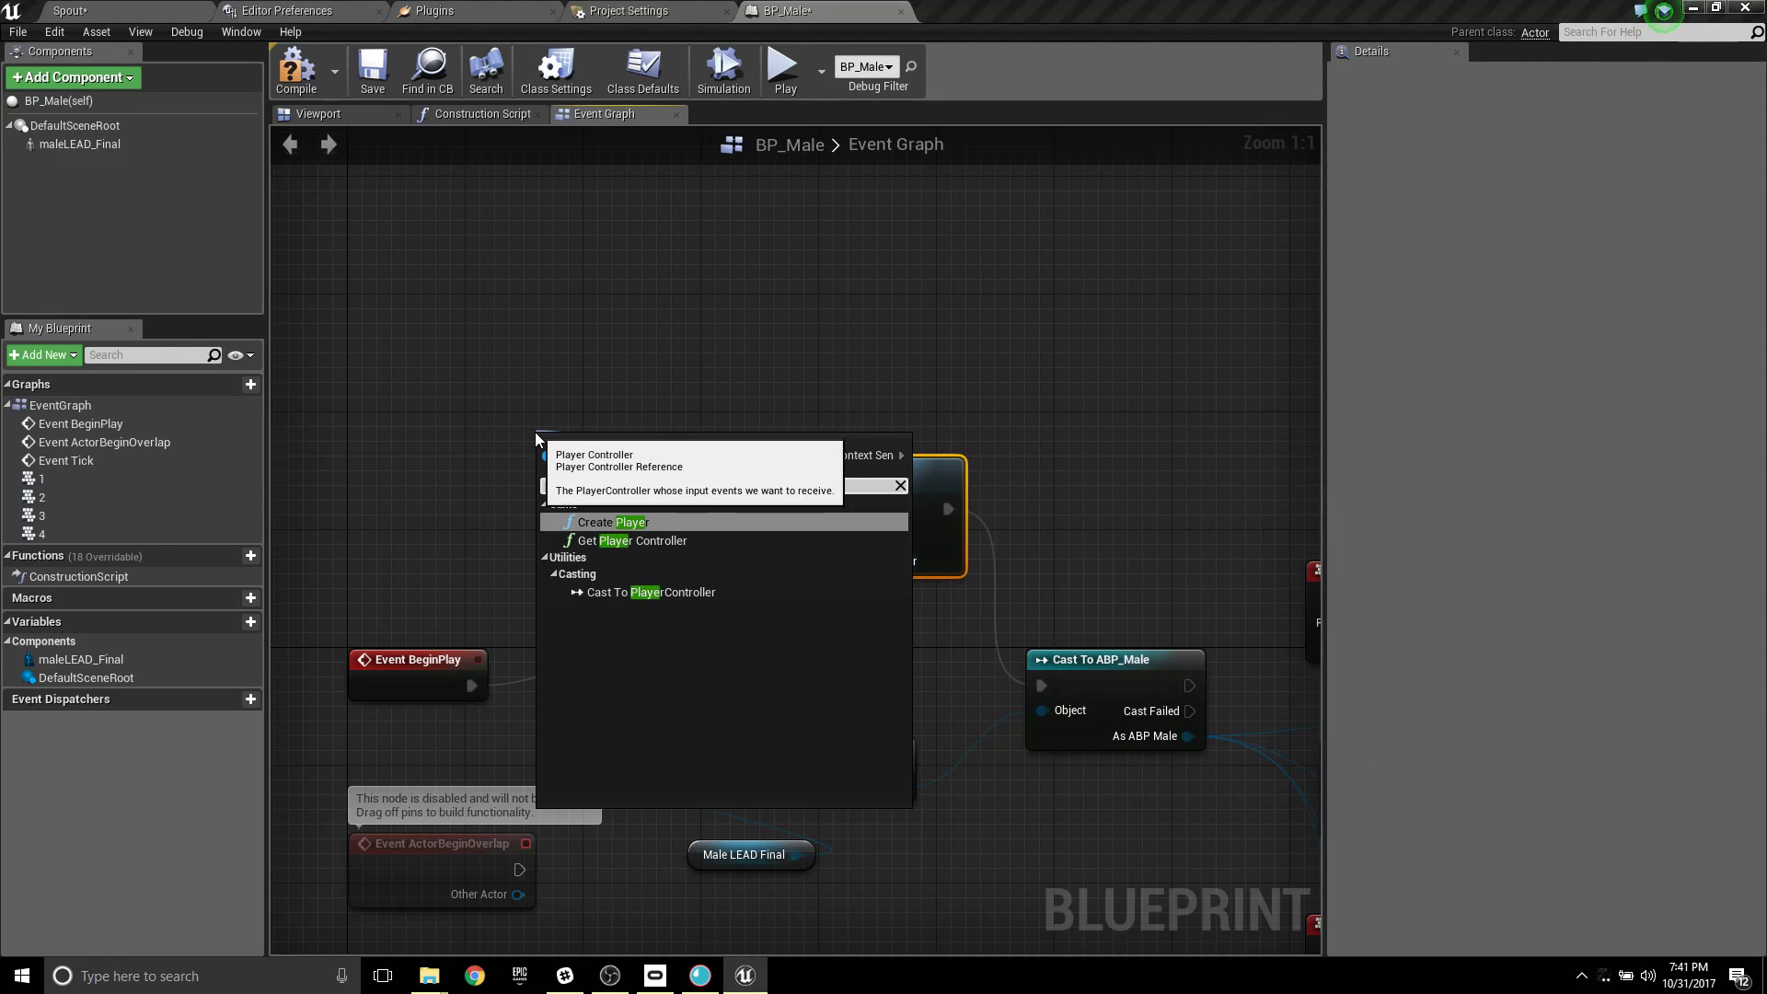
{"action": "left_click", "coordinate": [650, 541]}
Delete the Enable Input and Get Player Controller nodes and reconnect Event BeginPlay directly to Cast To ABP_Male.
{"action": "left_click_drag", "start_coordinate": [868, 359], "coordinate": [944, 558]}
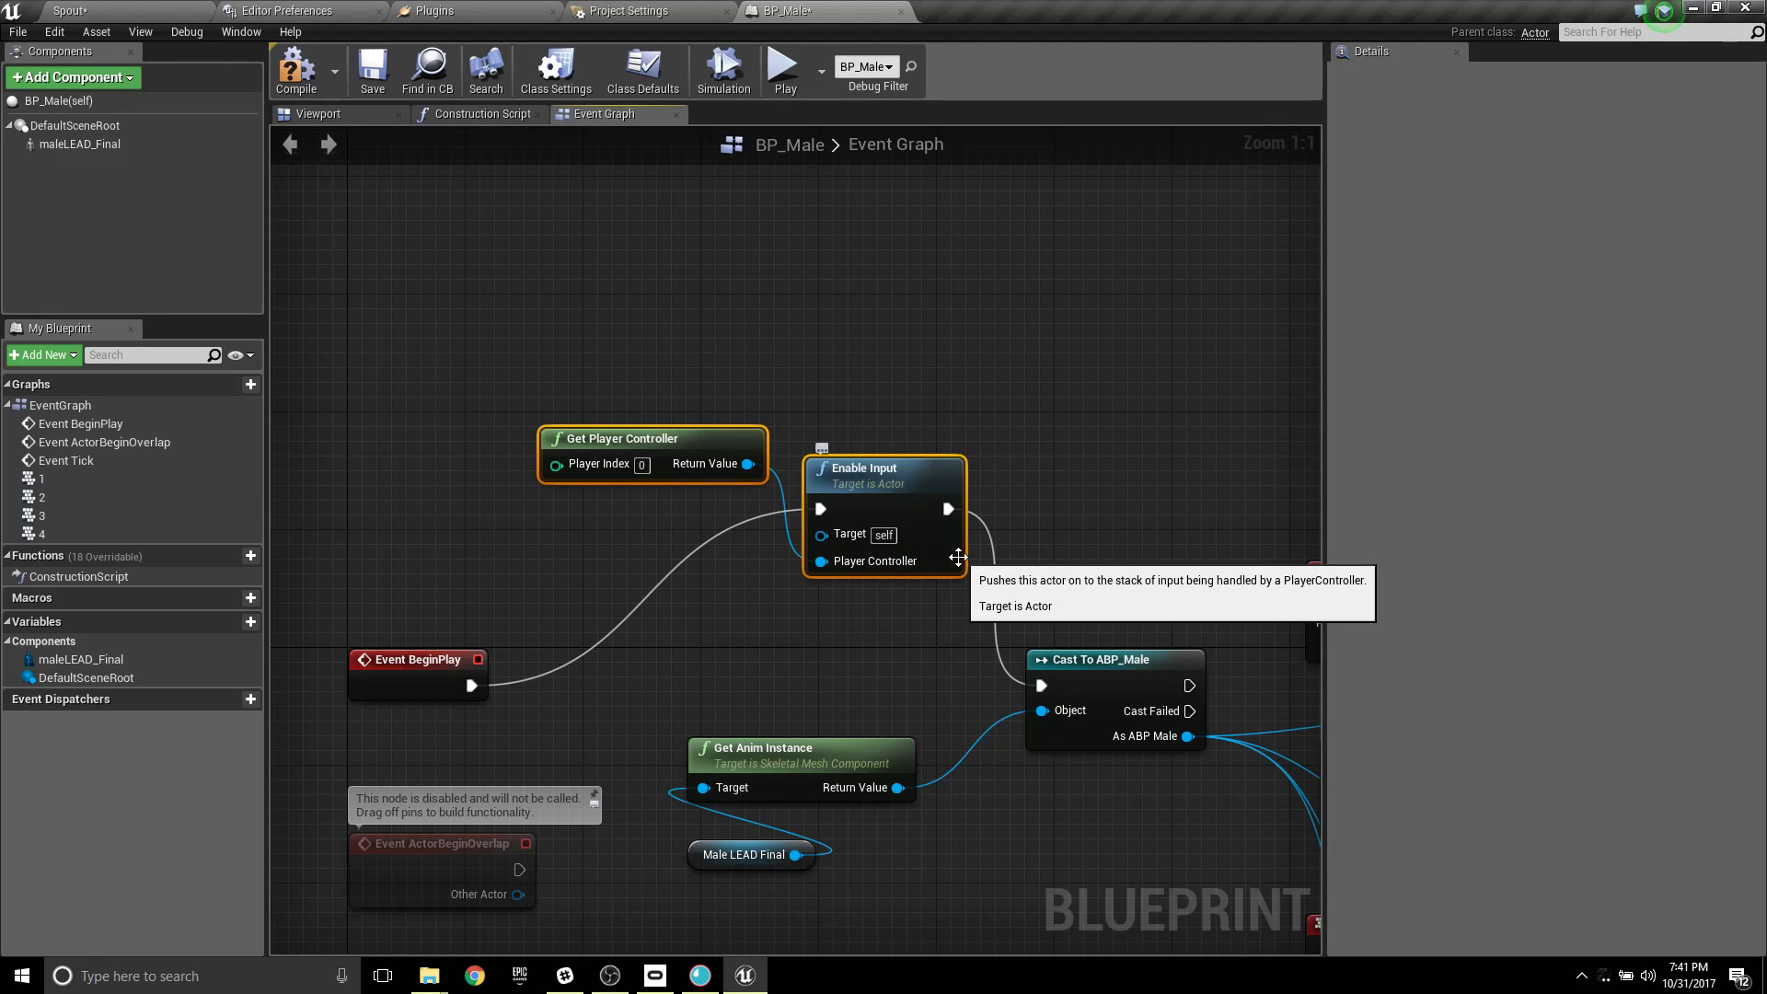
{"action": "key", "text": "Delete"}
{"action": "left_click_drag", "start_coordinate": [471, 685], "coordinate": [1041, 685]}
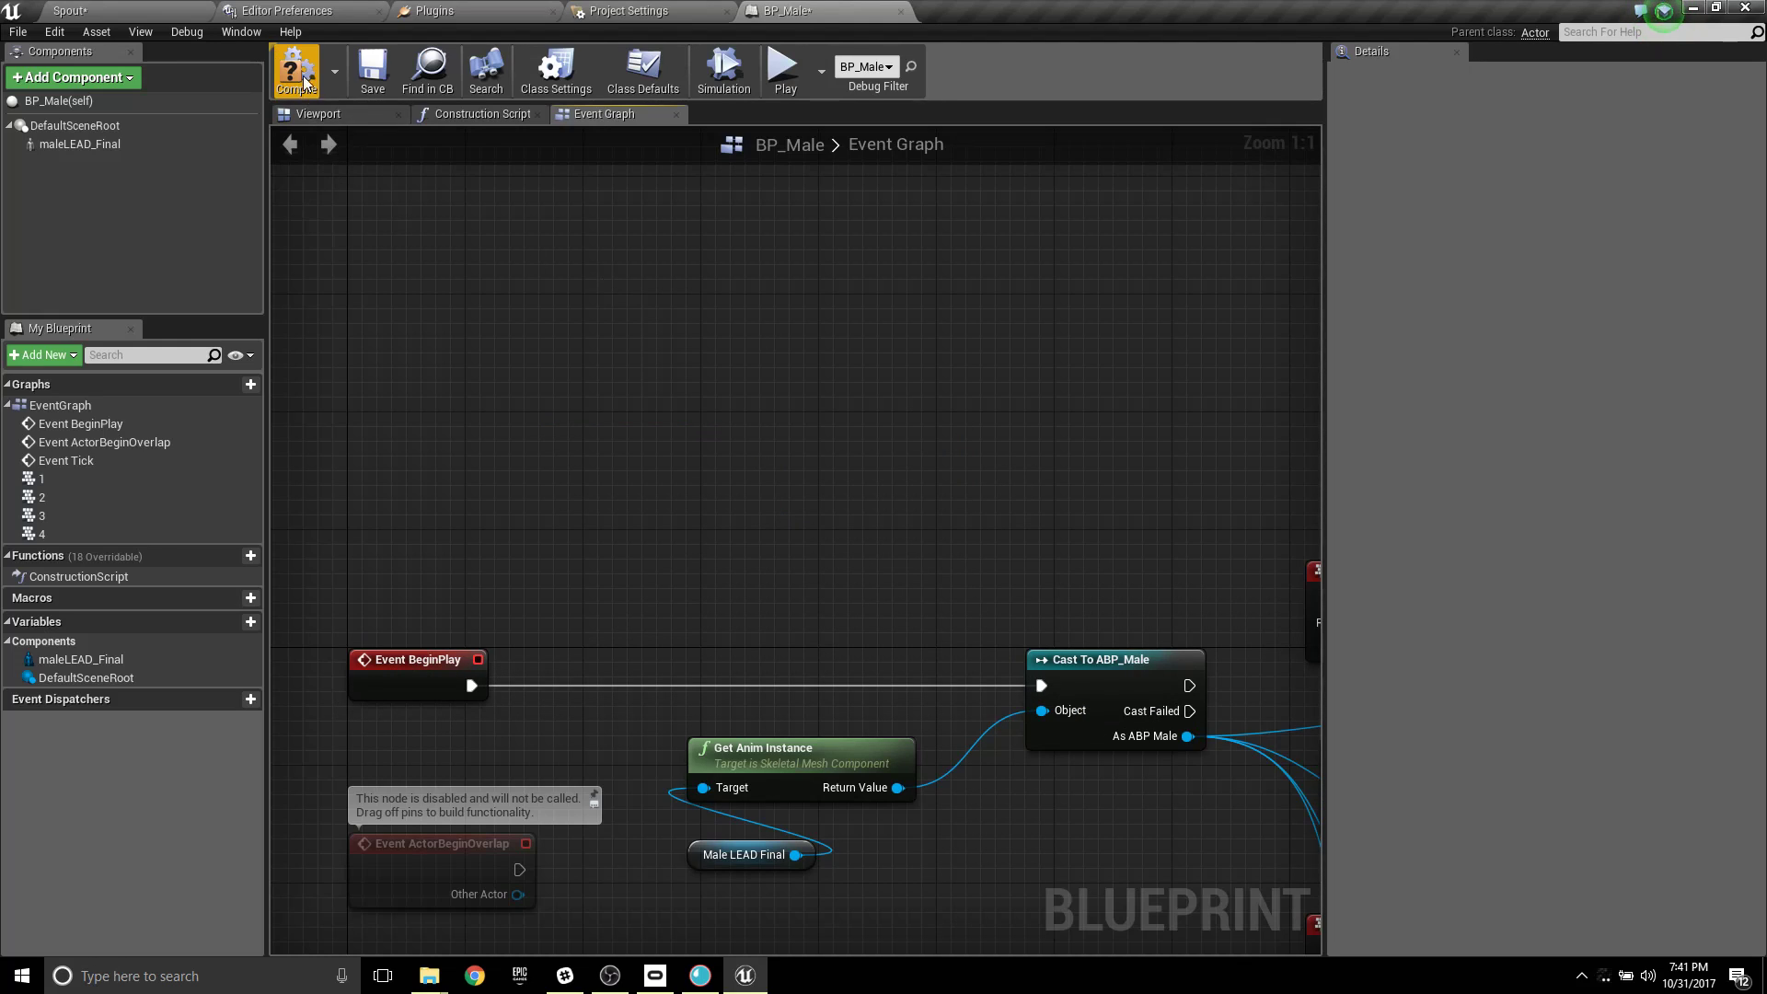
Return to the Spout level, play it in the editor and view the dancing BP_Male character from another angle.
{"action": "left_click", "coordinate": [180, 10]}
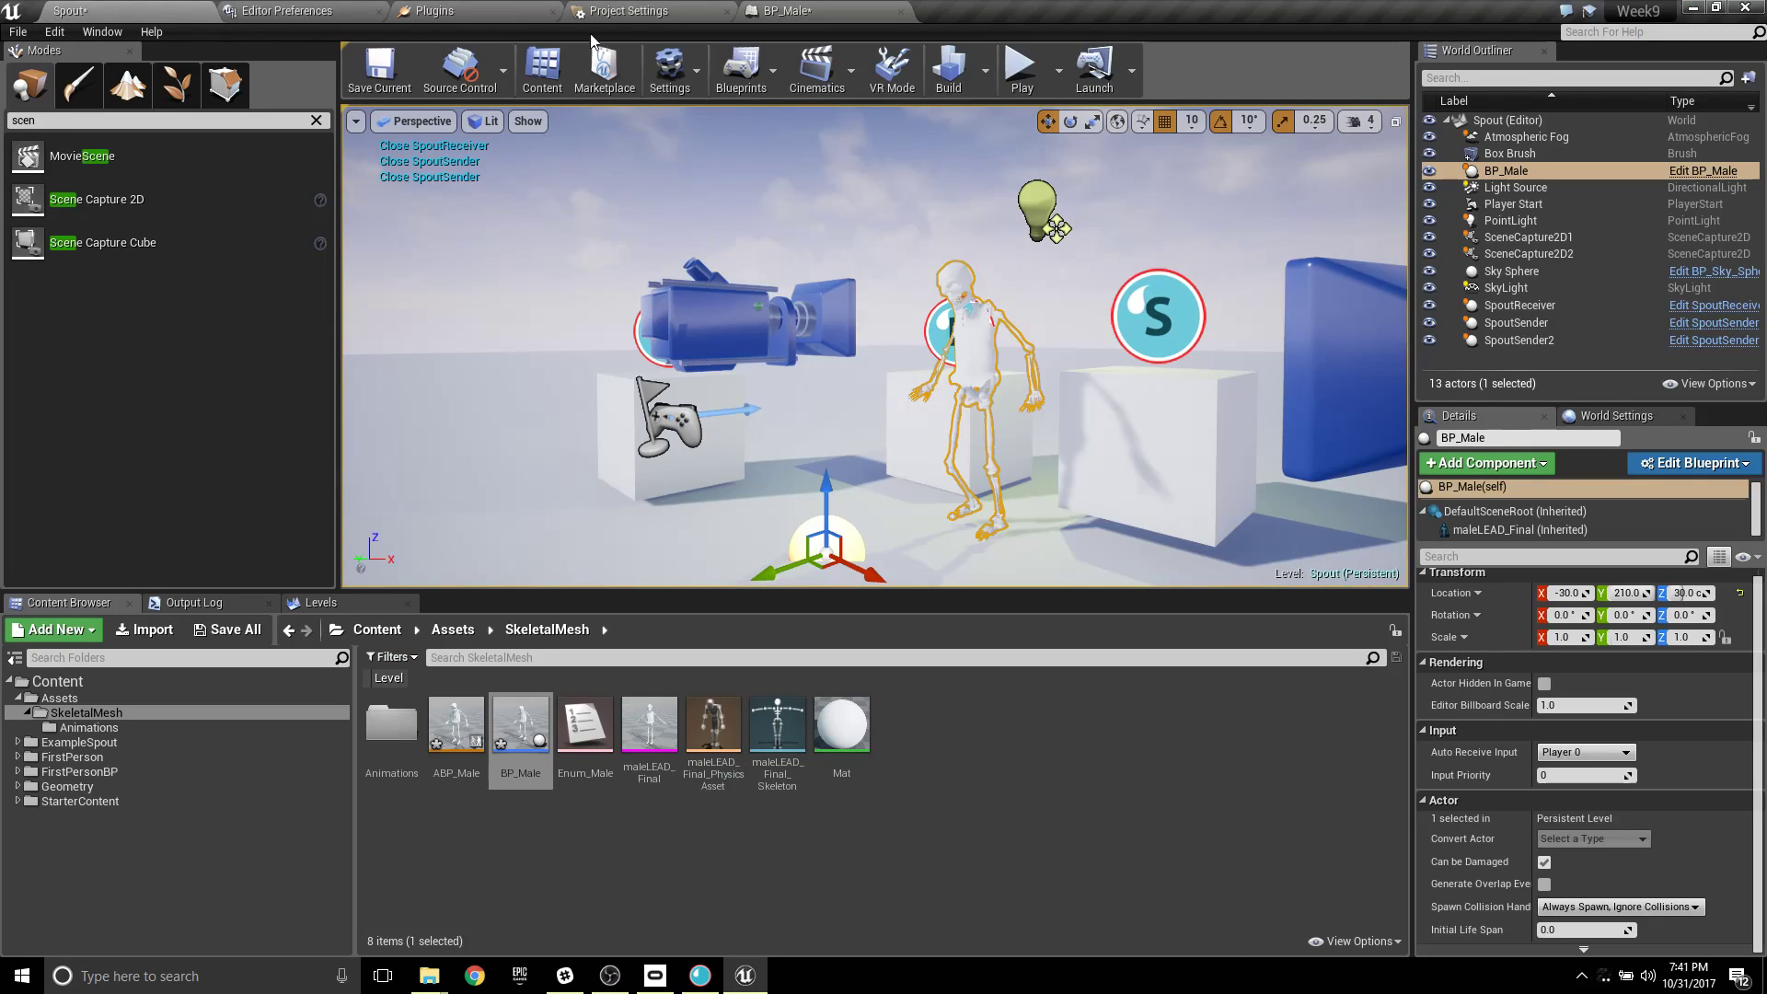
{"action": "left_click", "coordinate": [1021, 67]}
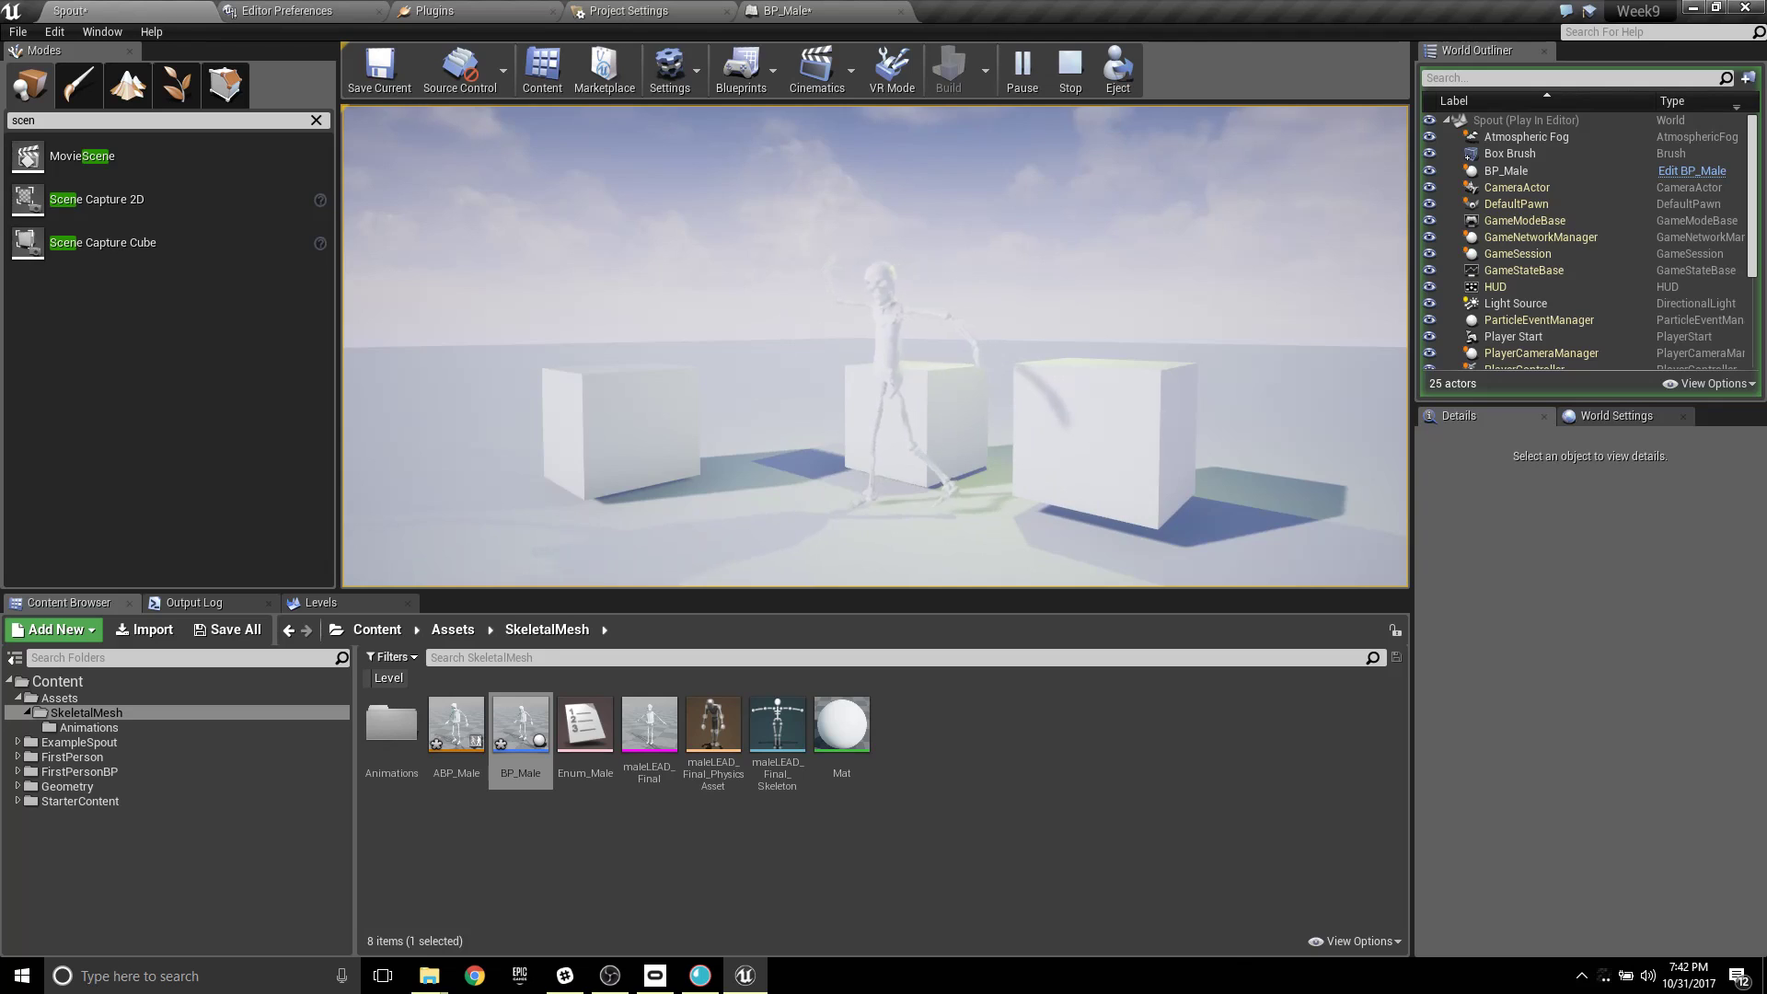
{"action": "key", "text": "a"}
Switch to the Spout DX11 Receiver while the level keeps playing, and move and resize its window to sit beside the game view.
{"action": "key", "text": "shift+F1"}
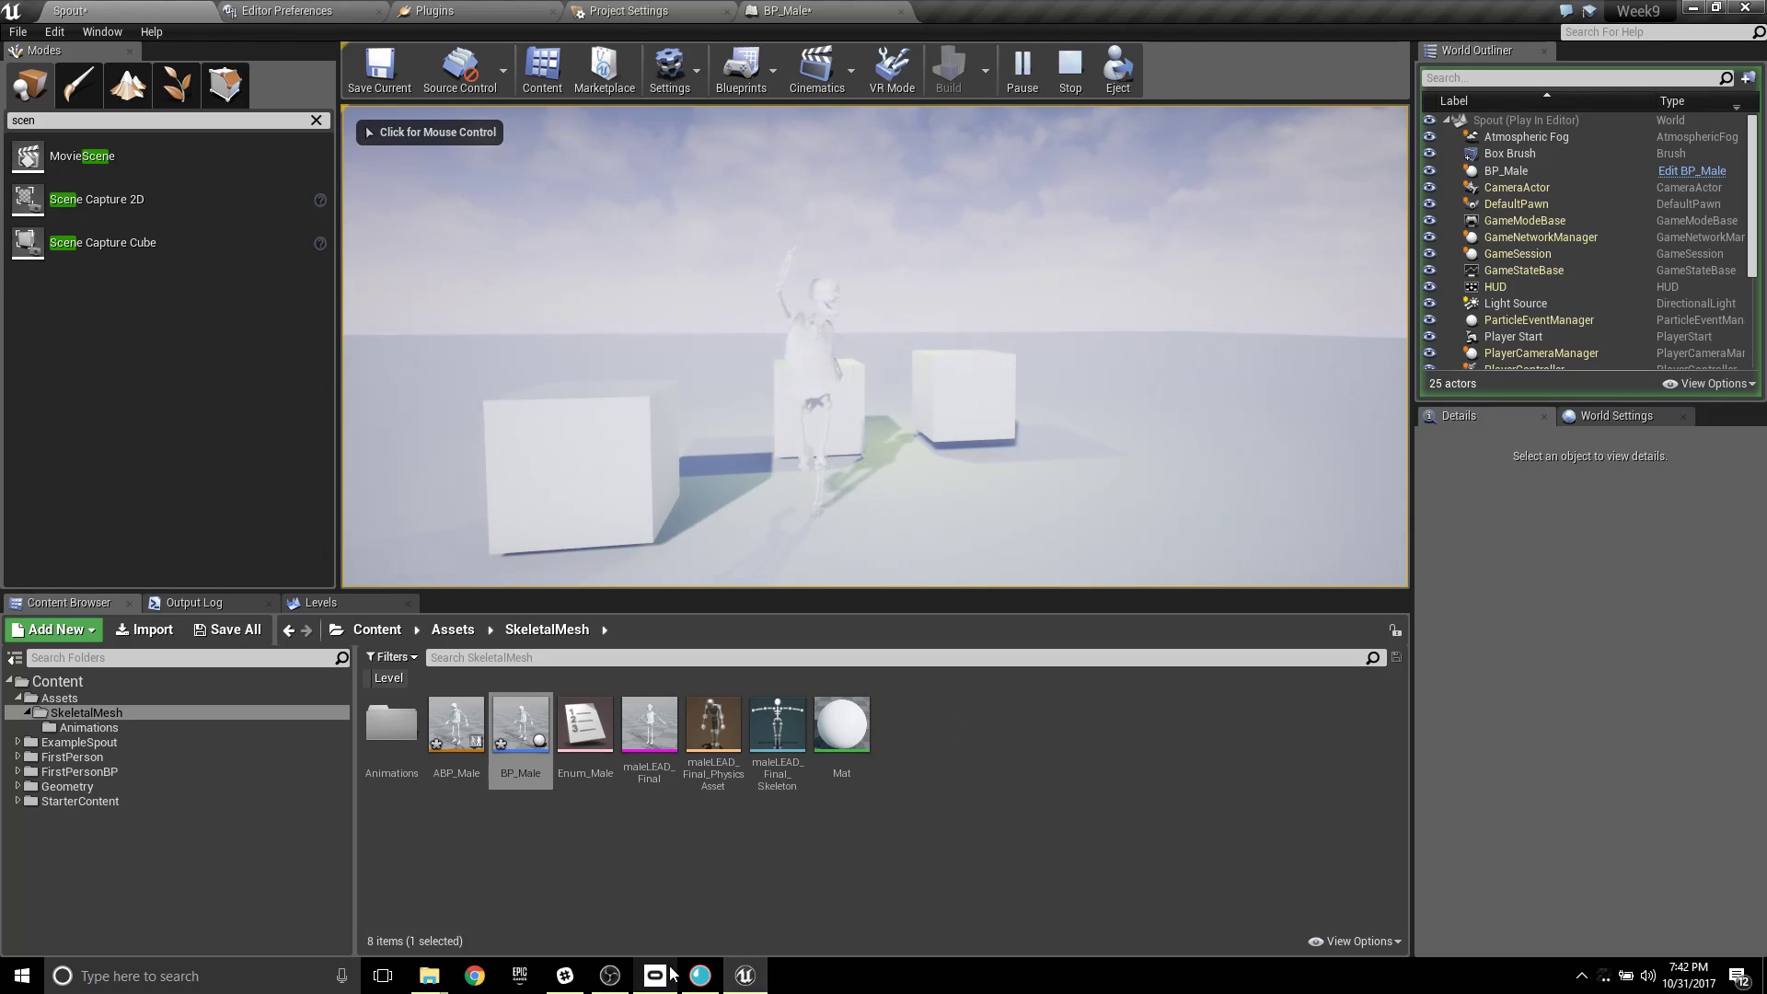
{"action": "left_click", "coordinate": [700, 975]}
{"action": "left_click_drag", "start_coordinate": [1072, 423], "coordinate": [1424, 448]}
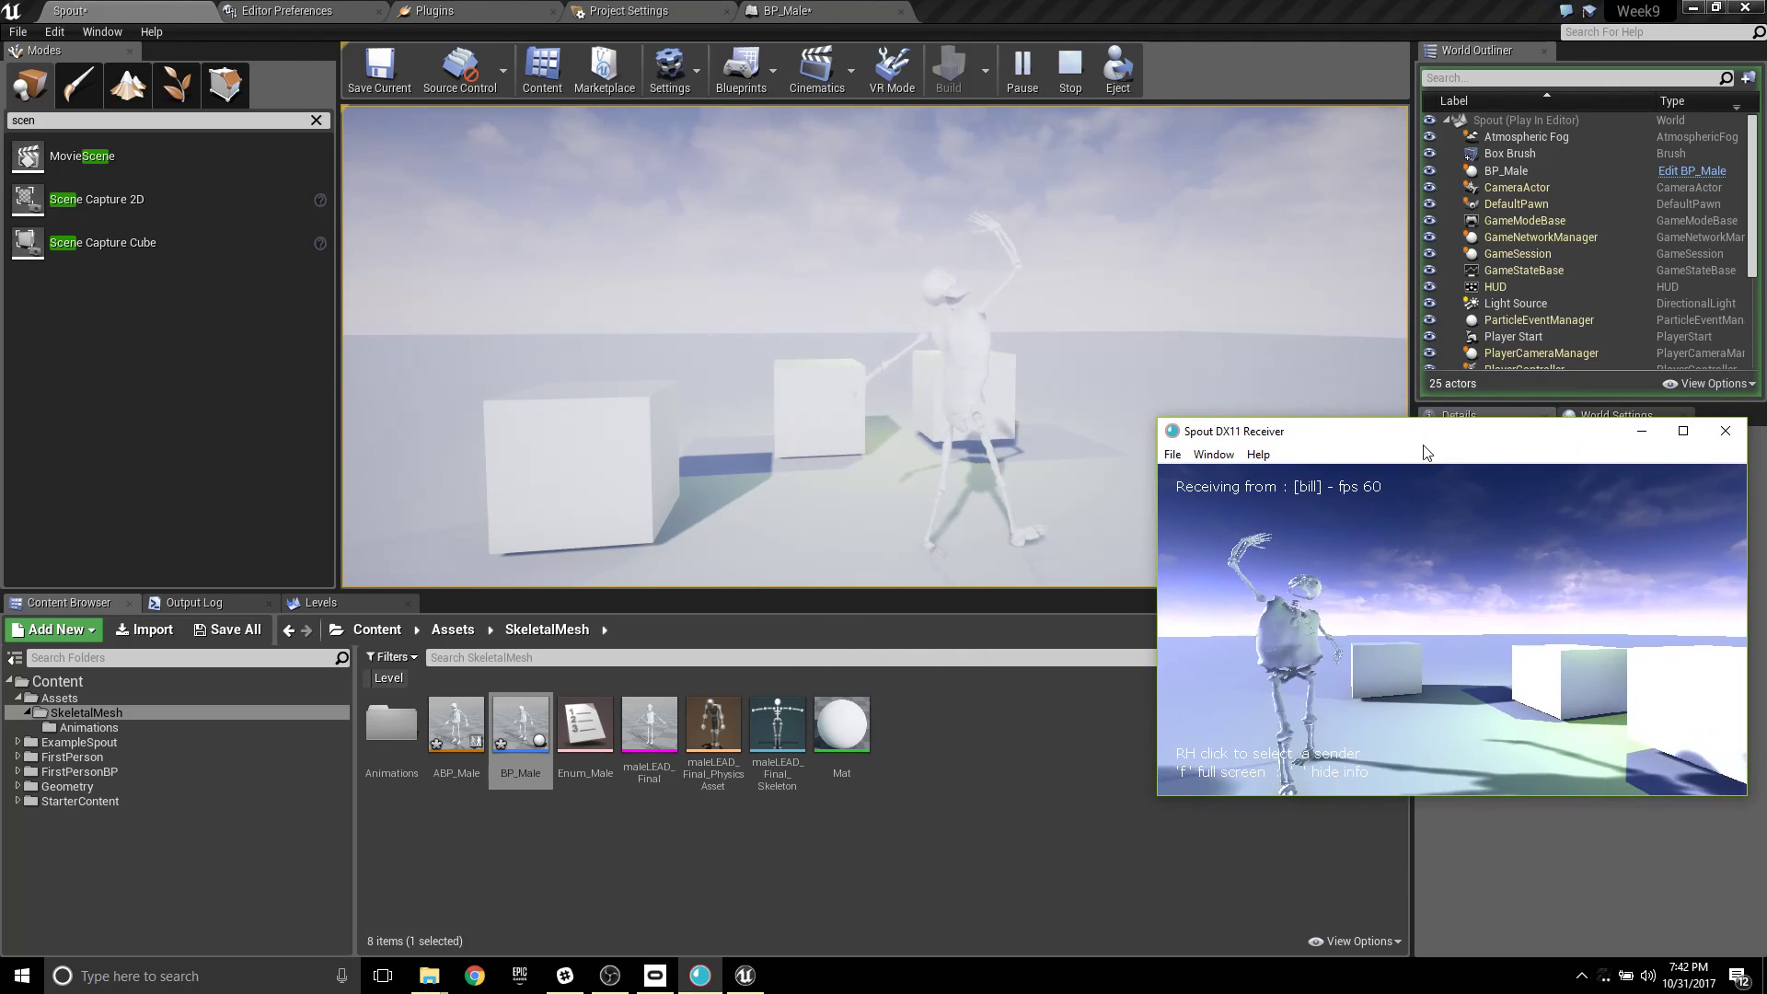
{"action": "left_click_drag", "start_coordinate": [1158, 796], "coordinate": [1218, 932]}
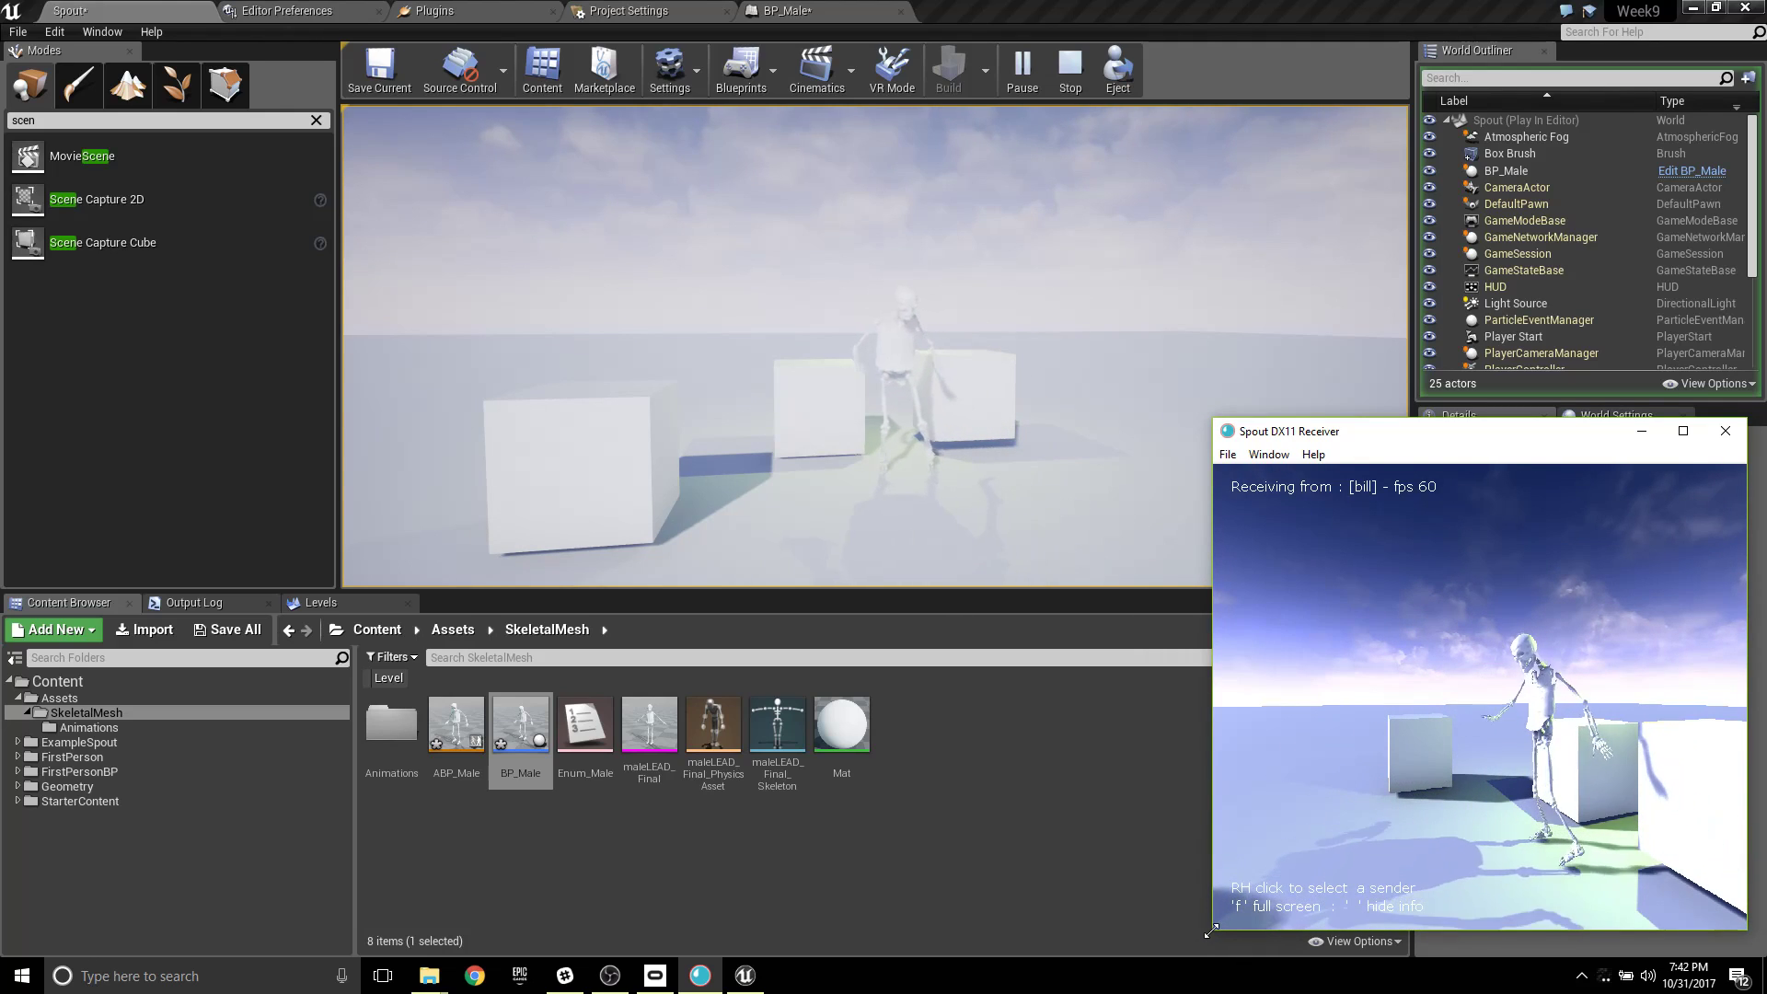
{"action": "left_click_drag", "start_coordinate": [1211, 931], "coordinate": [1216, 895]}
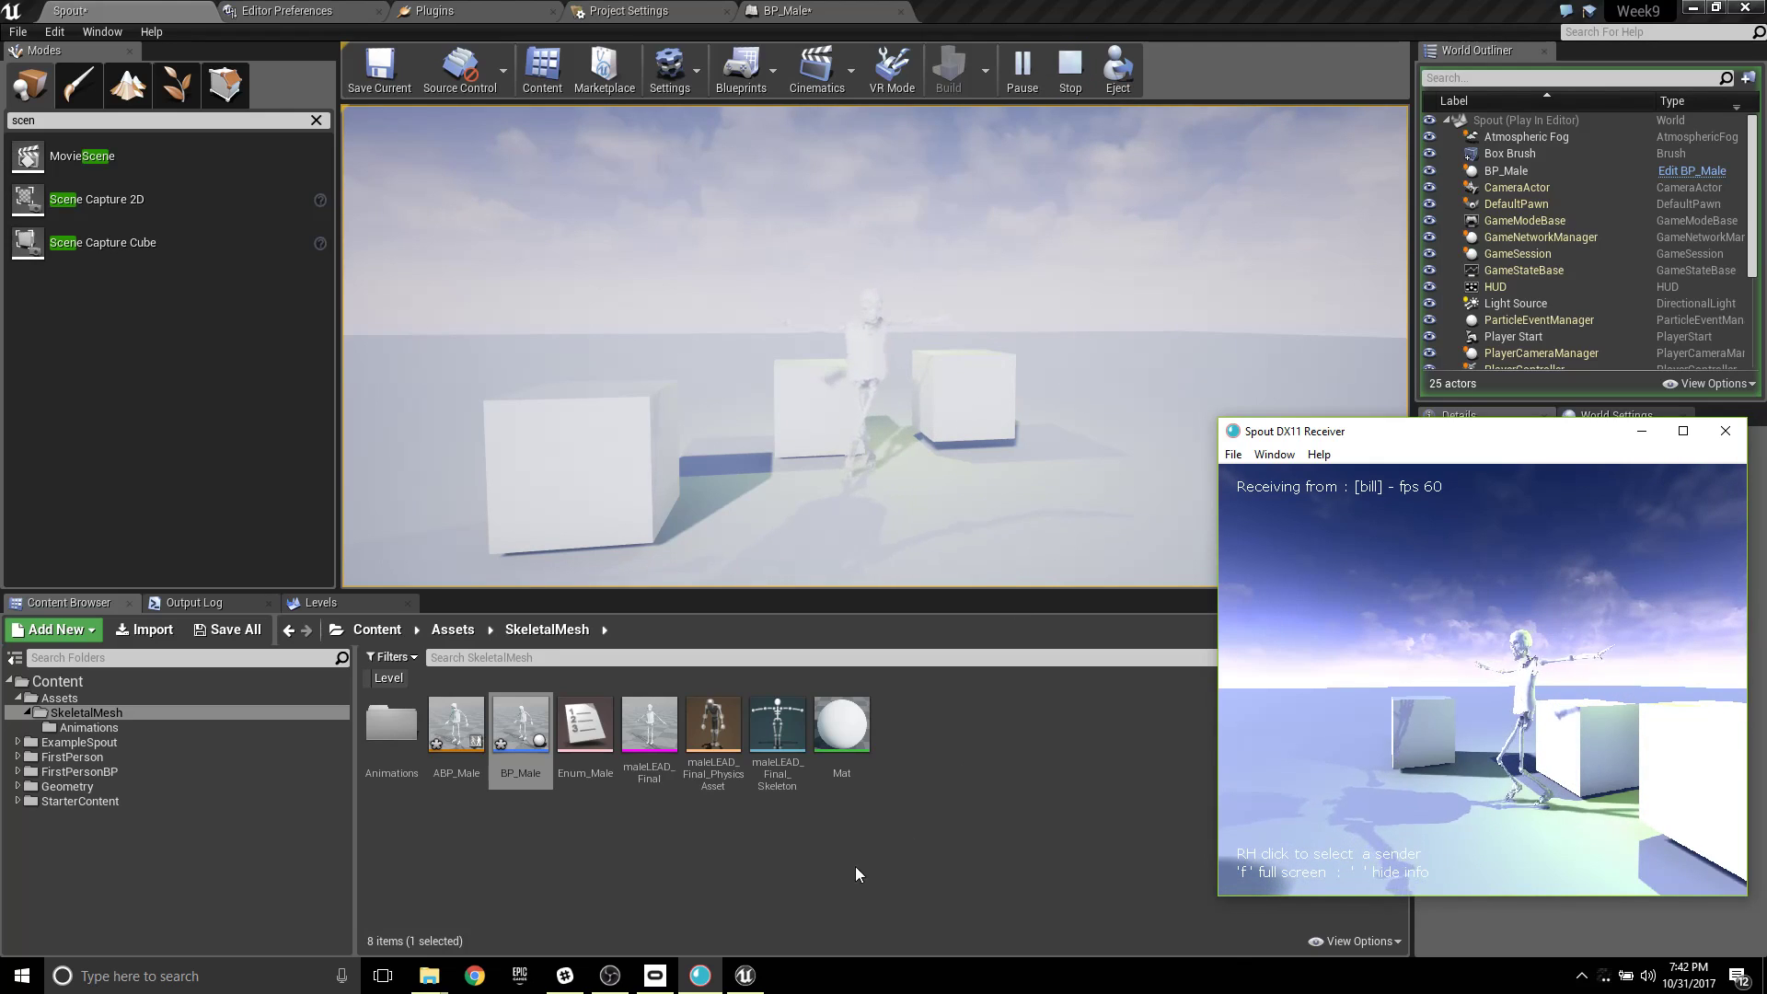
{"action": "mouse_move", "coordinate": [746, 973]}
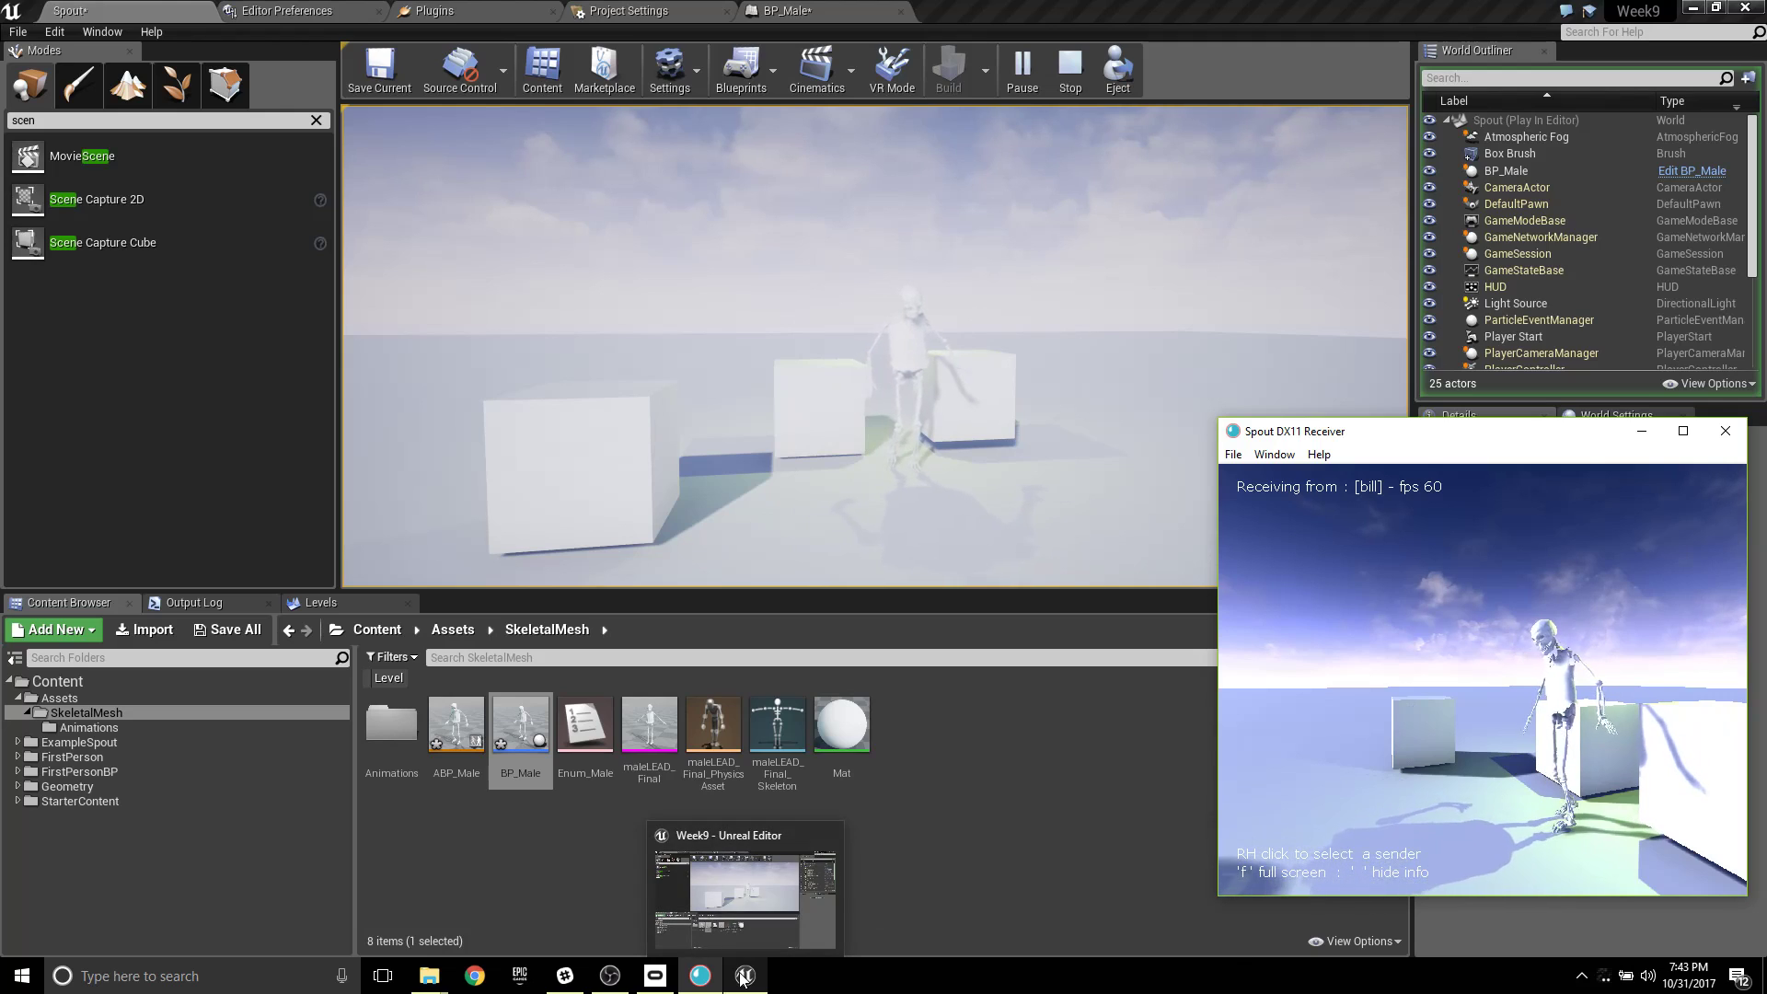
{"action": "left_click", "coordinate": [609, 975]}
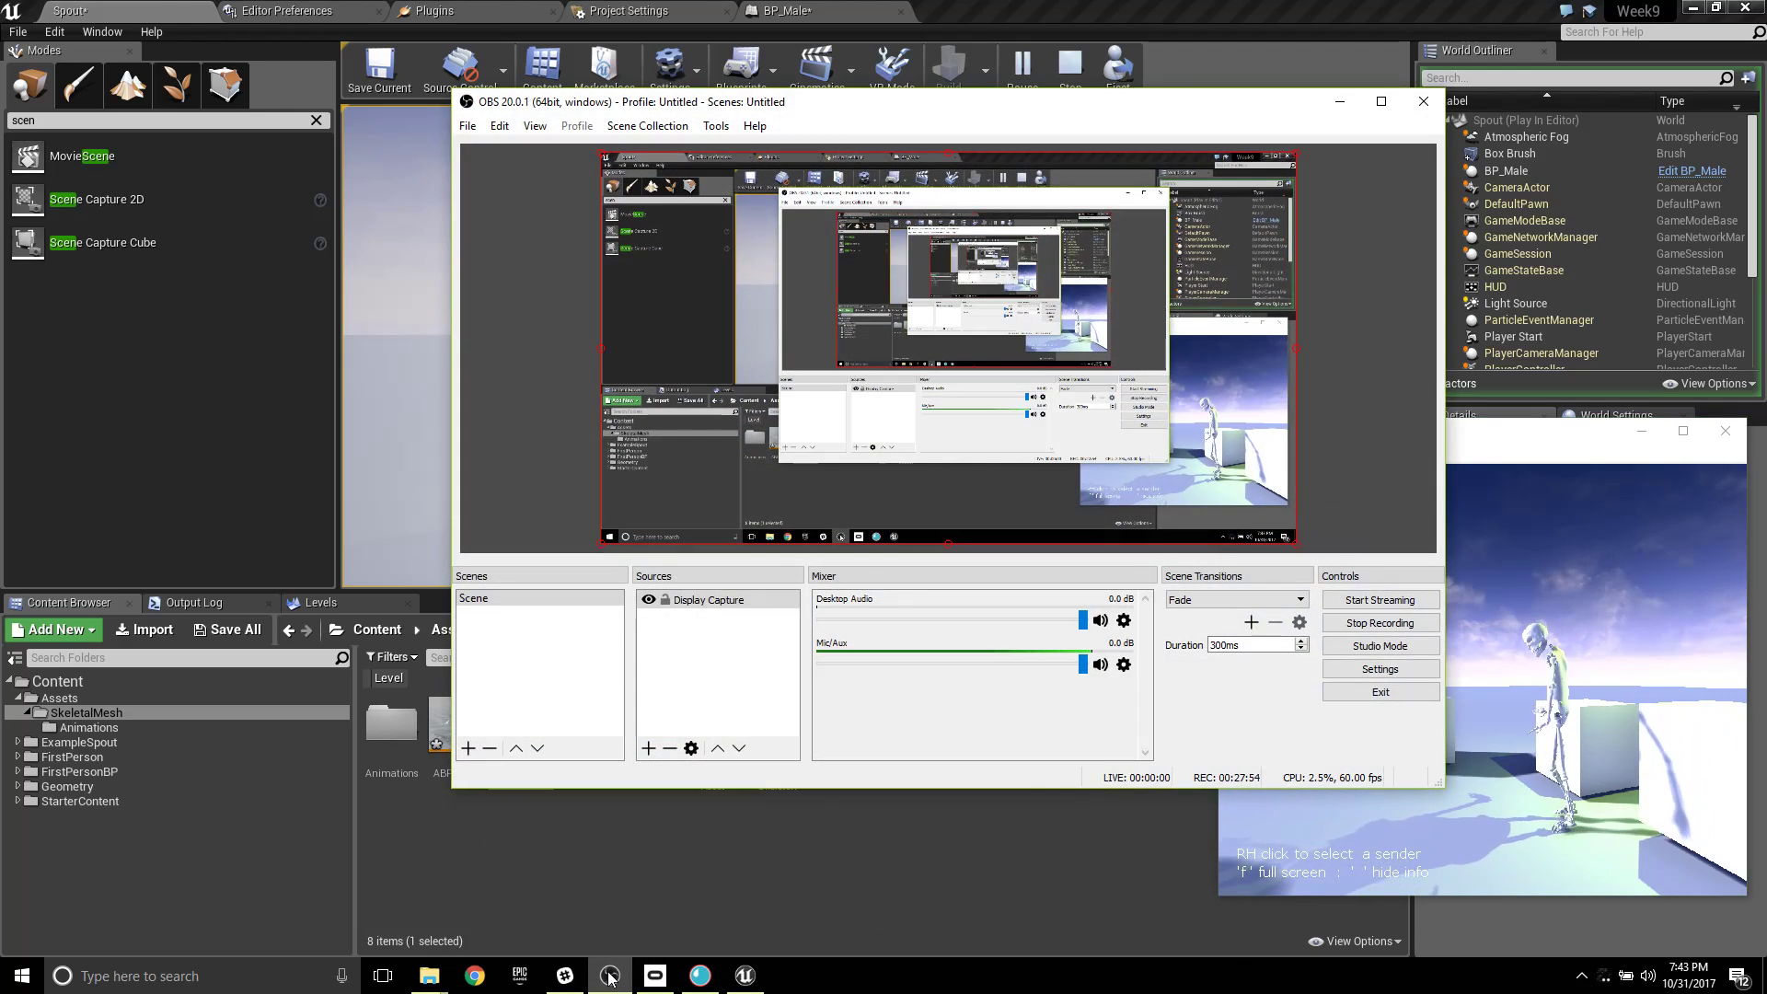